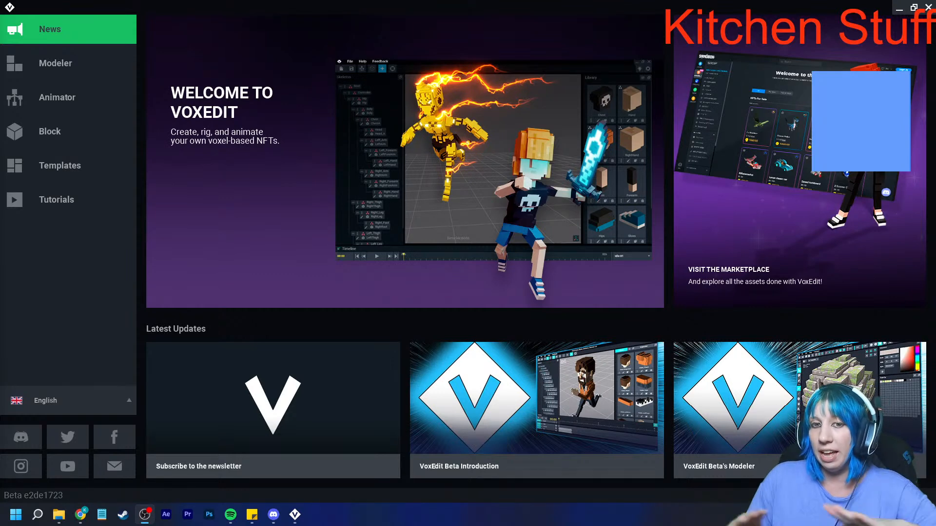
# - Open the Animator section of the start screen
pyautogui.click(69, 97)
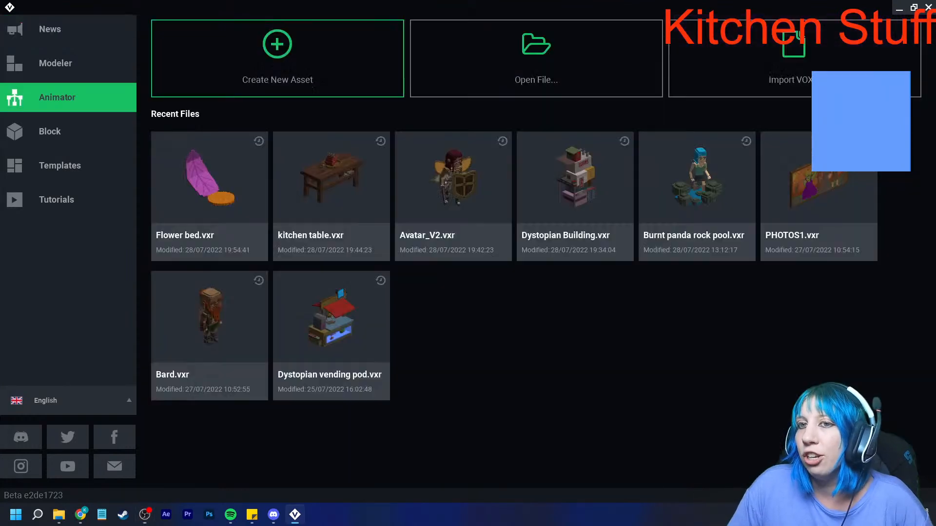
pyautogui.click(277, 54)
pyautogui.scroll(-3, 593, 301)
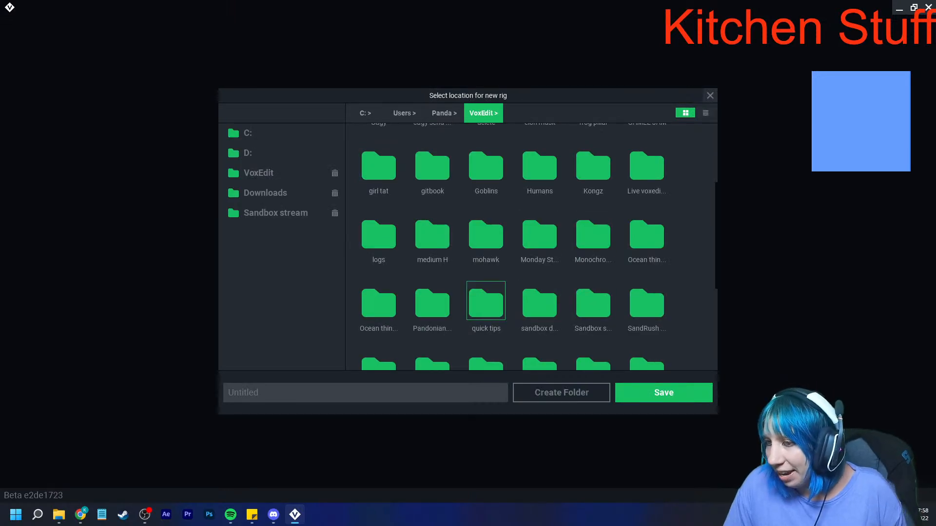
pyautogui.scroll(-3, 511, 292)
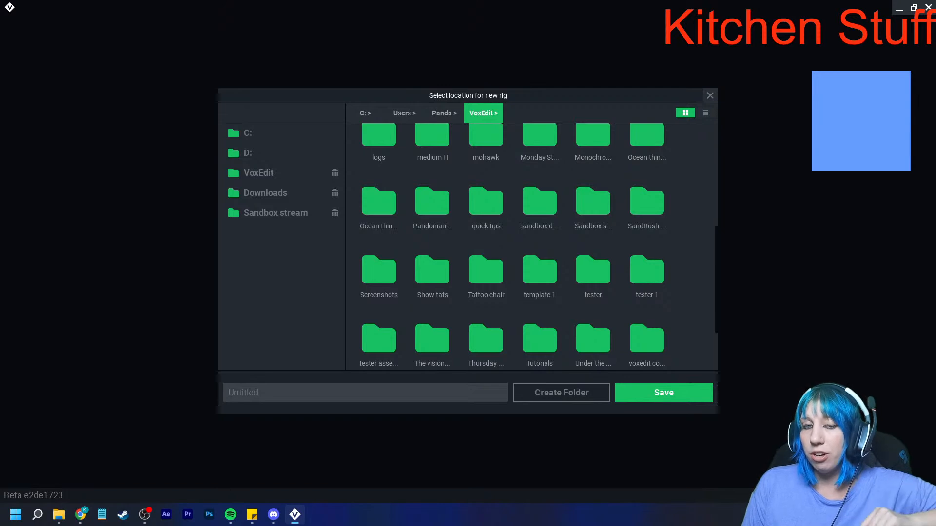
pyautogui.click(710, 96)
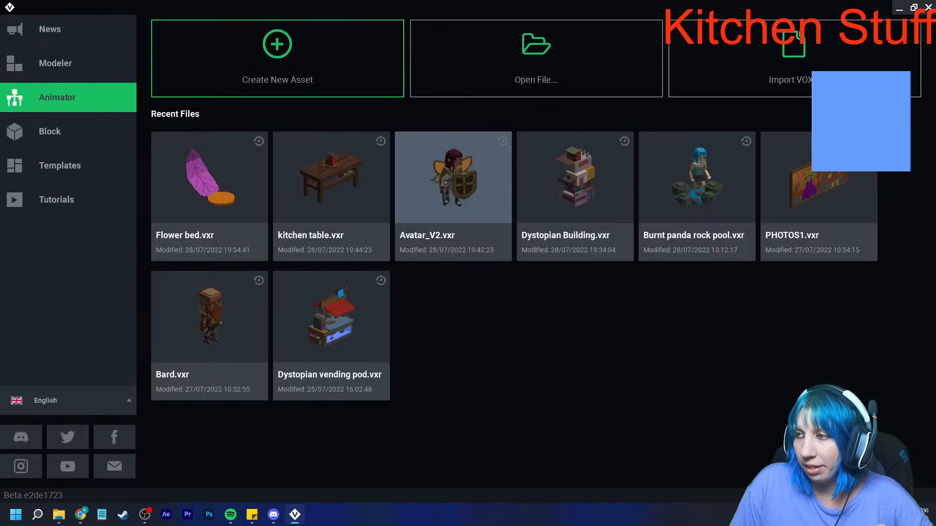
# - Open Kings room.vxr from the Kings room folder inside the goblin castle folder
pyautogui.click(537, 54)
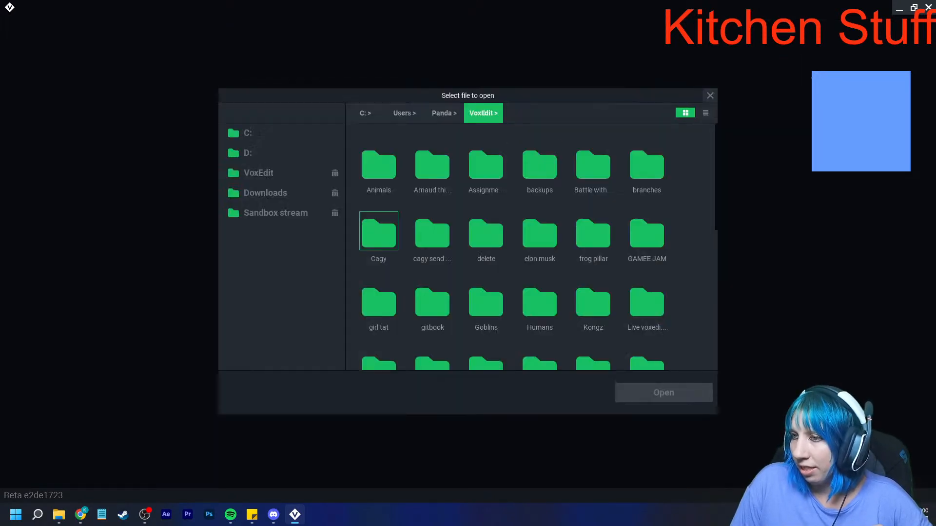
pyautogui.scroll(-6, 530, 247)
pyautogui.scroll(3, 530, 247)
pyautogui.click(276, 213)
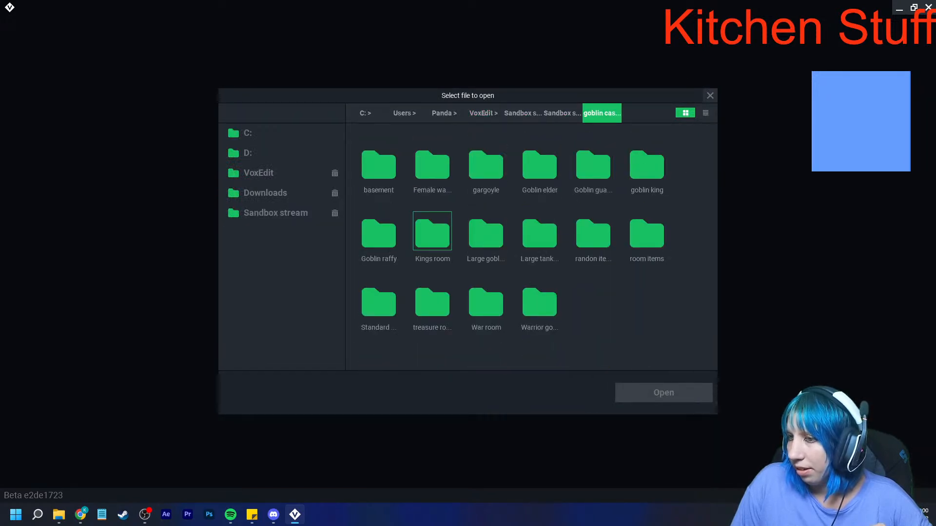
pyautogui.click(383, 165)
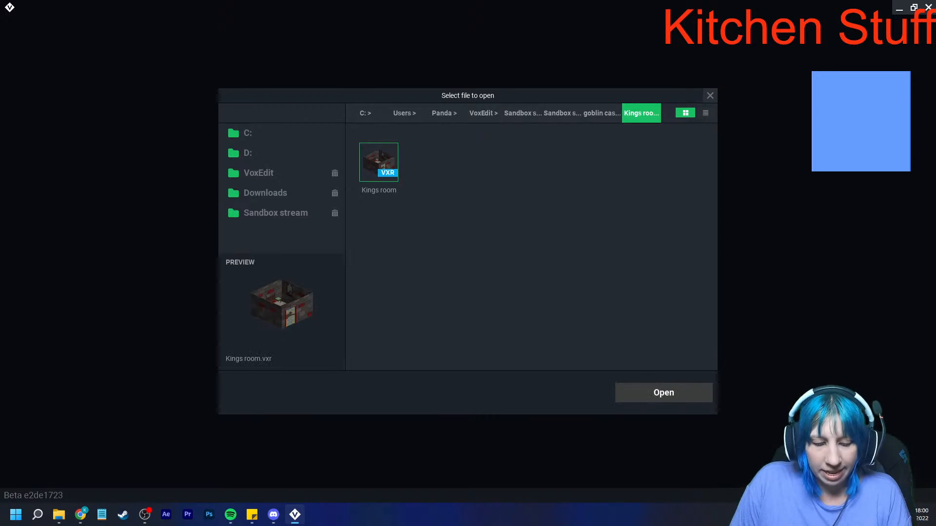
pyautogui.doubleClick(383, 166)
# - Examine the king's room walls, bed, rug and other furniture from several angles, and return to the start screen
pyautogui.moveTo(529, 229); pyautogui.dragTo(519, 188, button='right')
pyautogui.moveTo(519, 187); pyautogui.dragTo(504, 234, button='middle')
pyautogui.scroll(4, 505, 233)
pyautogui.moveTo(490, 232); pyautogui.dragTo(546, 298, button='right')
pyautogui.scroll(4, 505, 273)
pyautogui.moveTo(546, 298); pyautogui.dragTo(434, 234, button='middle')
pyautogui.scroll(-4, 570, 232)
pyautogui.moveTo(617, 229); pyautogui.dragTo(554, 244, button='right')
pyautogui.moveTo(554, 230); pyautogui.dragTo(566, 302, button='middle')
pyautogui.moveTo(565, 302); pyautogui.dragTo(524, 303, button='right')
pyautogui.moveTo(524, 303); pyautogui.dragTo(616, 239, button='middle')
pyautogui.moveTo(616, 239); pyautogui.dragTo(643, 244, button='right')
pyautogui.scroll(4, 633, 244)
pyautogui.scroll(-4, 629, 239)
pyautogui.moveTo(546, 236); pyautogui.dragTo(605, 234, button='right')
pyautogui.scroll(3, 605, 234)
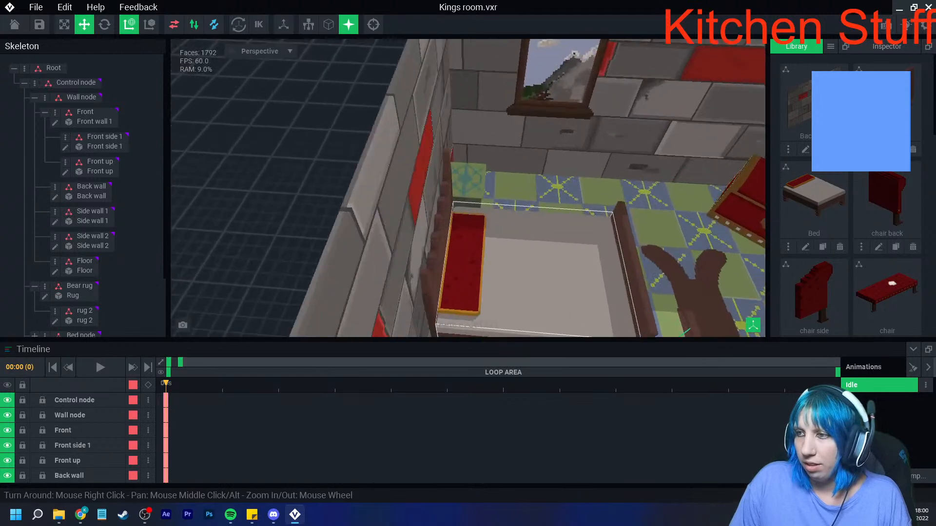
pyautogui.scroll(-3, 604, 234)
pyautogui.moveTo(605, 234); pyautogui.dragTo(565, 320, button='middle')
pyautogui.moveTo(566, 319); pyautogui.dragTo(649, 249, button='right')
pyautogui.moveTo(649, 249); pyautogui.dragTo(604, 262, button='middle')
pyautogui.moveTo(580, 210); pyautogui.dragTo(560, 252, button='middle')
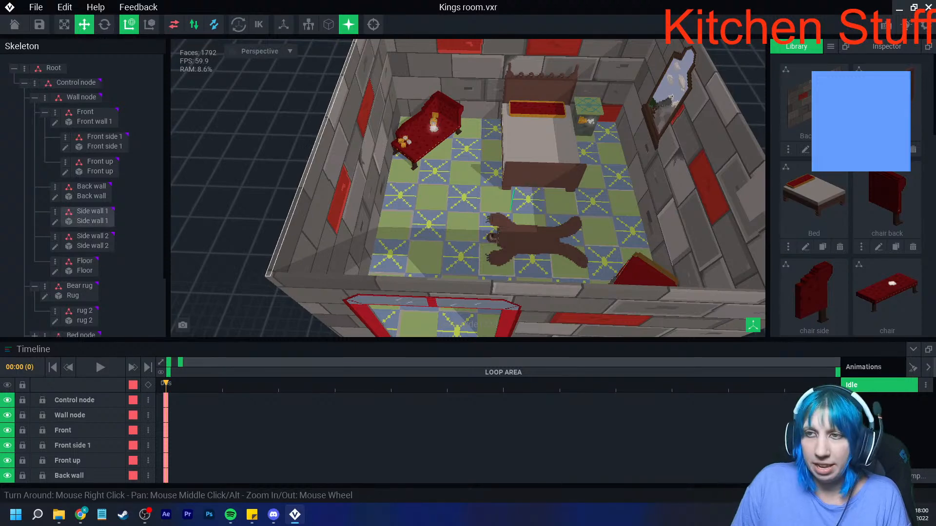
pyautogui.click(15, 24)
pyautogui.click(365, 187)
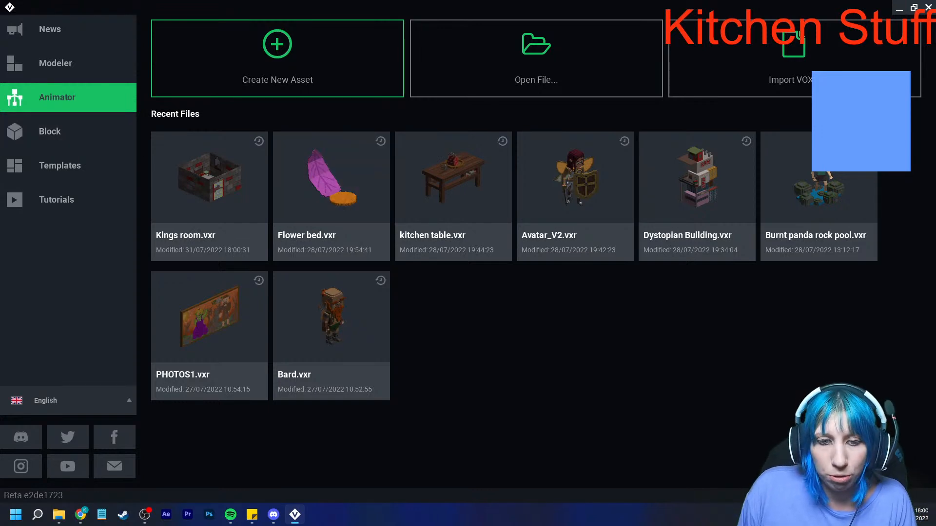
# - Open a Google Chrome window and switch back to VoxEdit
pyautogui.rightClick(80, 515)
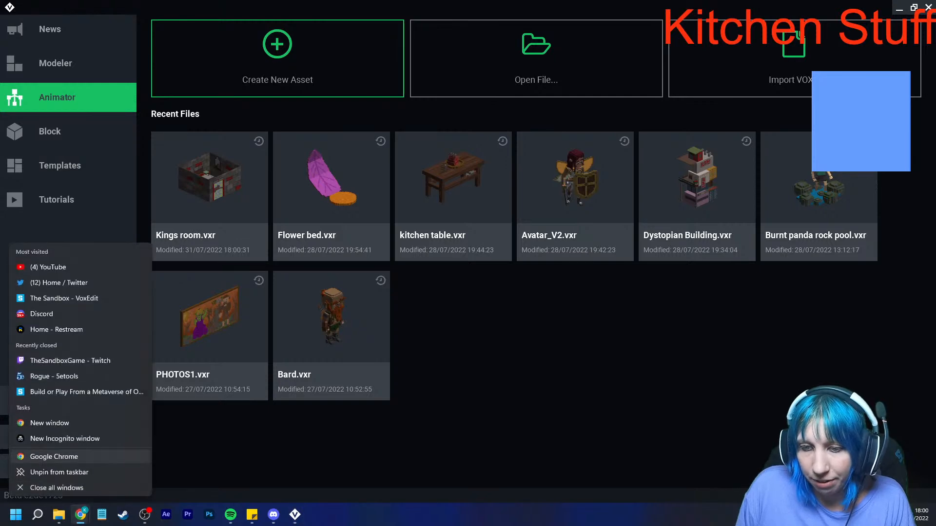
pyautogui.click(80, 457)
pyautogui.click(468, 293)
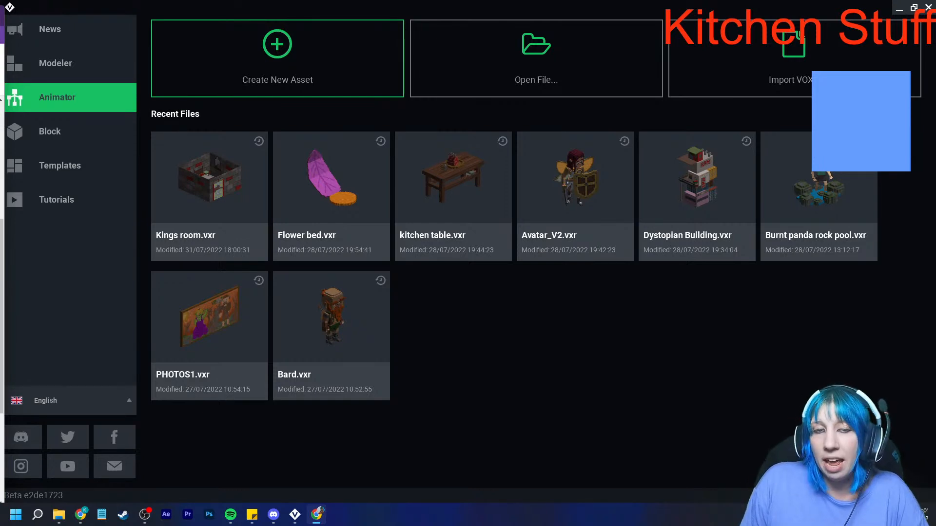
pyautogui.hotkey('alt', 'Tab')
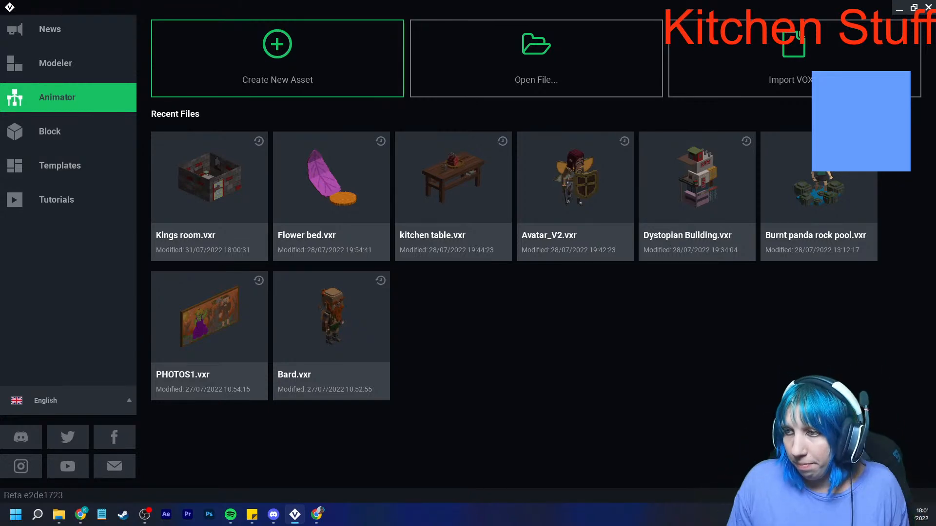
# - Start a new Animator asset and choose the voxedit contest folder inside VoxEdit as its location
pyautogui.click(536, 59)
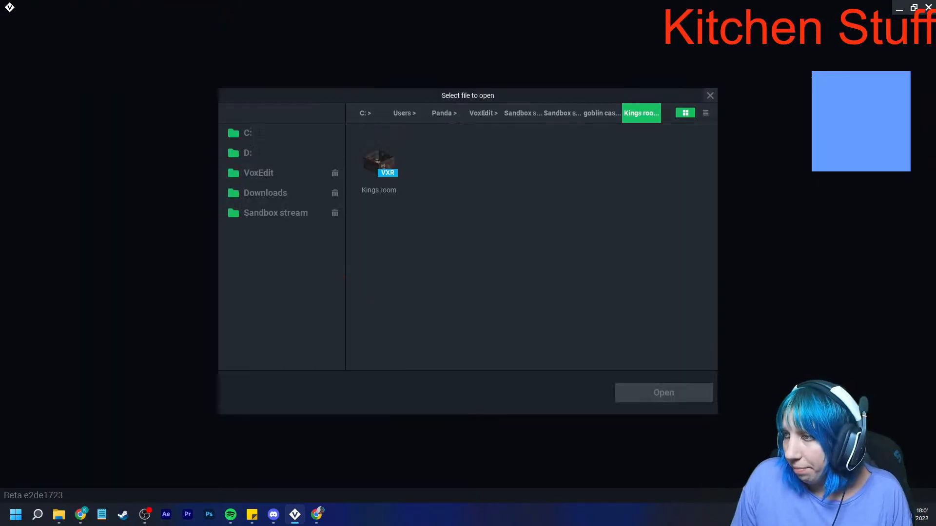
pyautogui.click(710, 95)
pyautogui.click(278, 61)
pyautogui.click(562, 113)
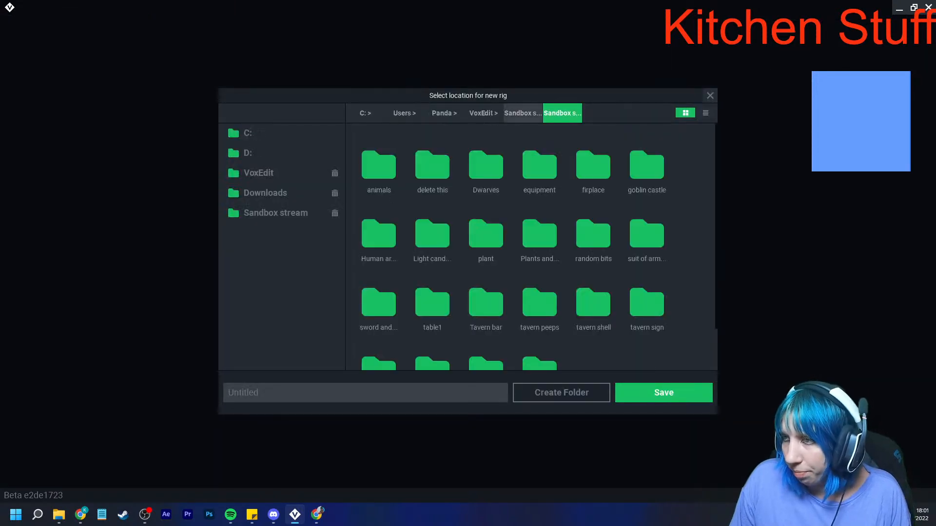
pyautogui.scroll(-2, 433, 293)
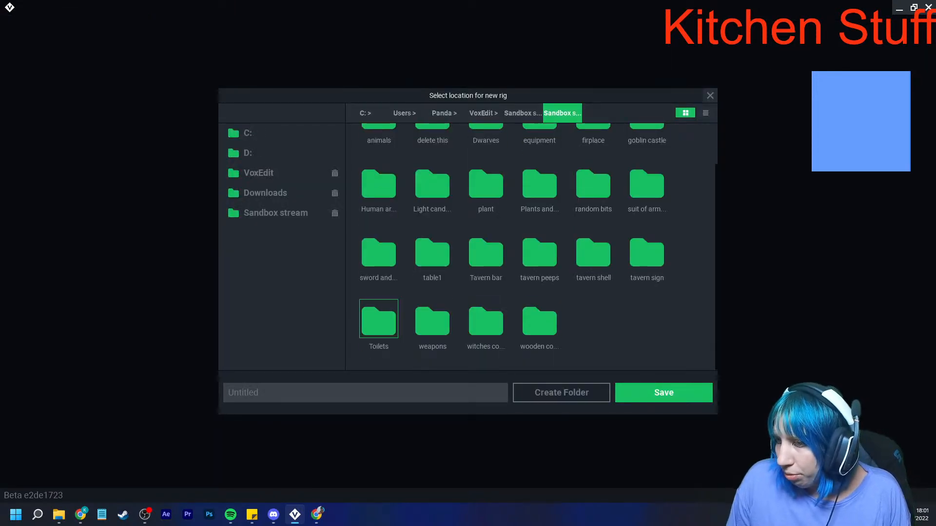
pyautogui.click(263, 174)
pyautogui.scroll(-2, 590, 332)
pyautogui.scroll(-3, 593, 335)
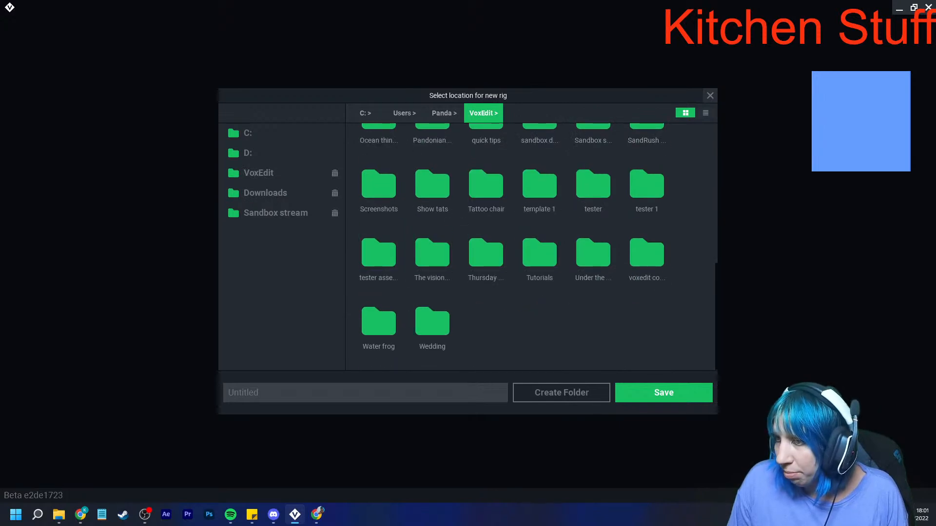
pyautogui.scroll(1, 540, 293)
pyautogui.scroll(1, 540, 312)
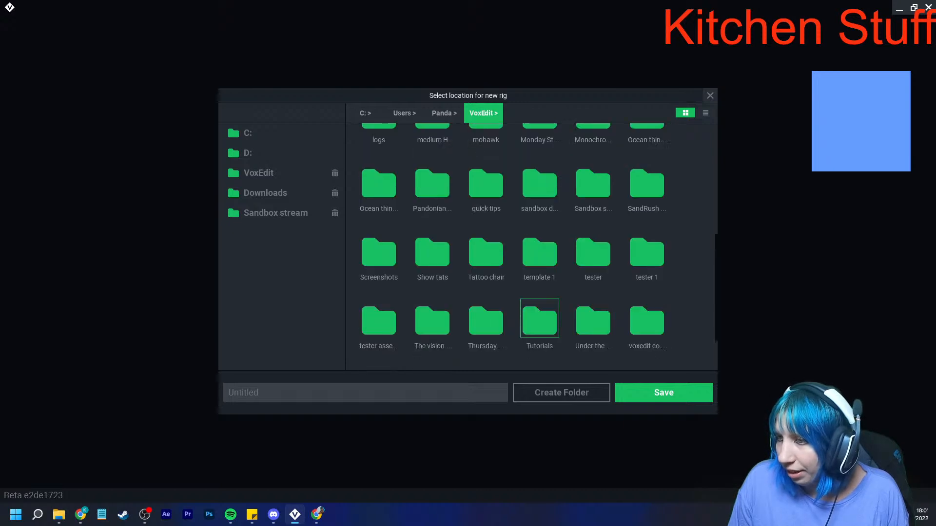
pyautogui.scroll(1, 540, 318)
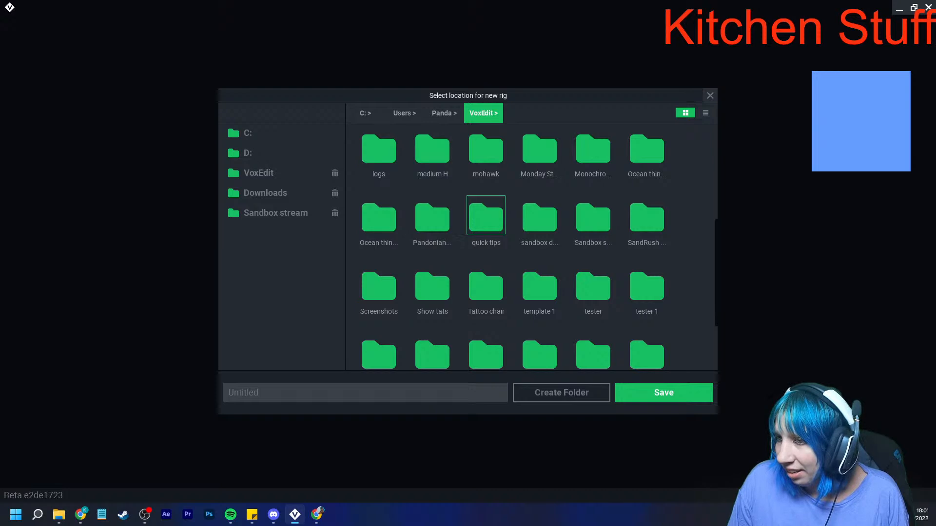
pyautogui.scroll(-1, 486, 215)
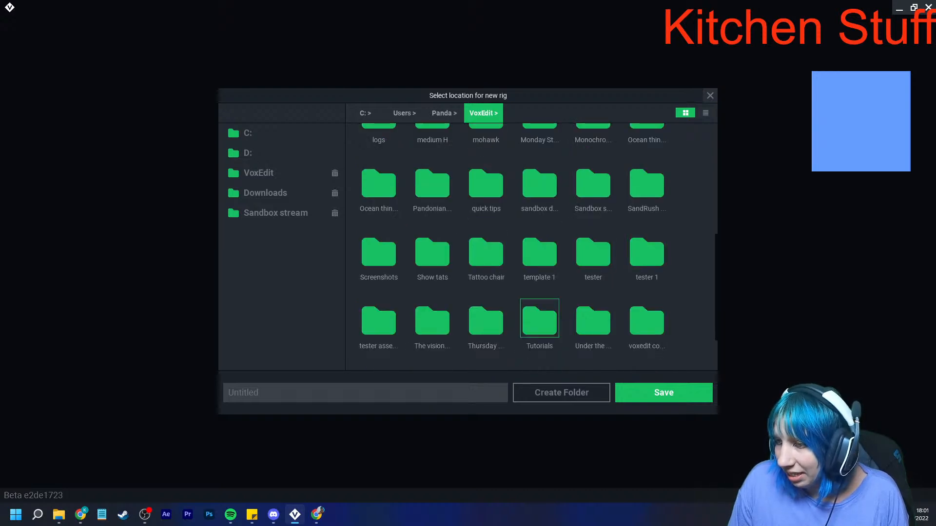
pyautogui.scroll(-2, 432, 319)
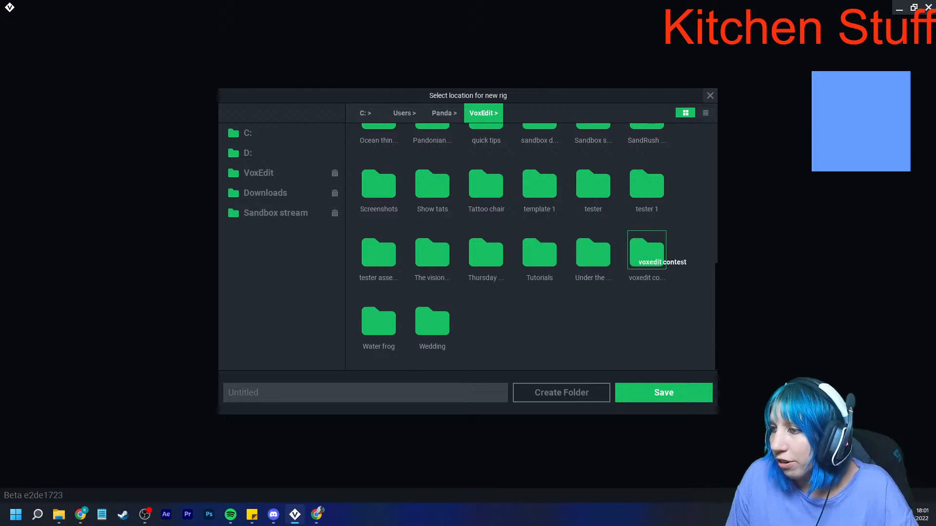
pyautogui.doubleClick(646, 254)
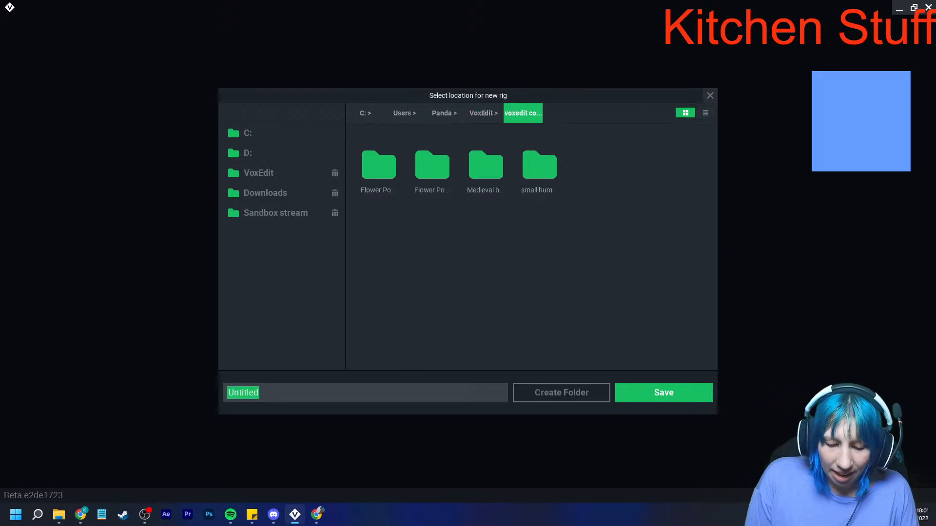
# - Name the new asset Kitchen stuff contest and save it
pyautogui.write('Kitchen s')
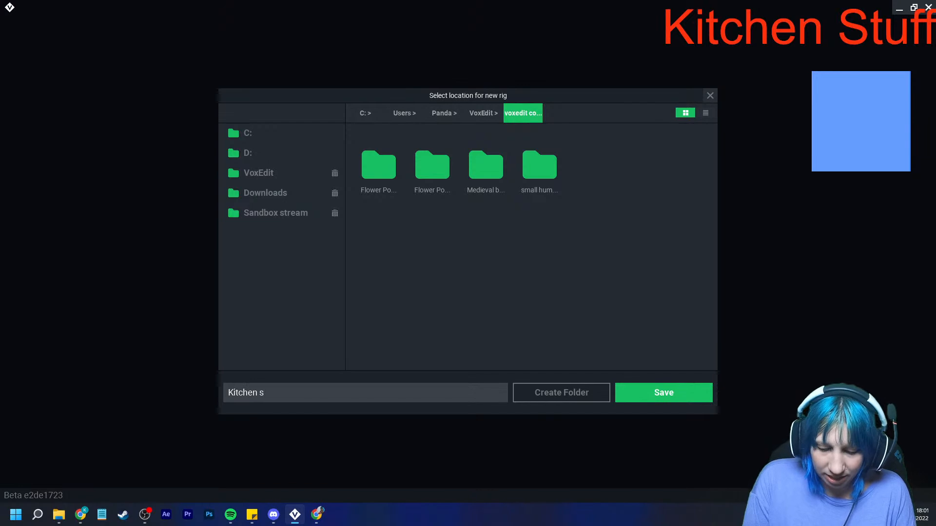
pyautogui.write('tuff contest')
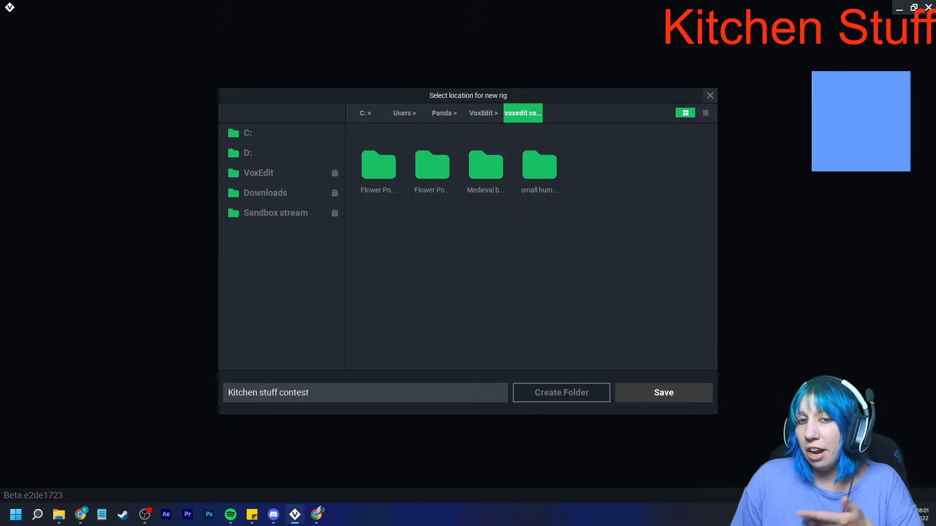
pyautogui.click(664, 393)
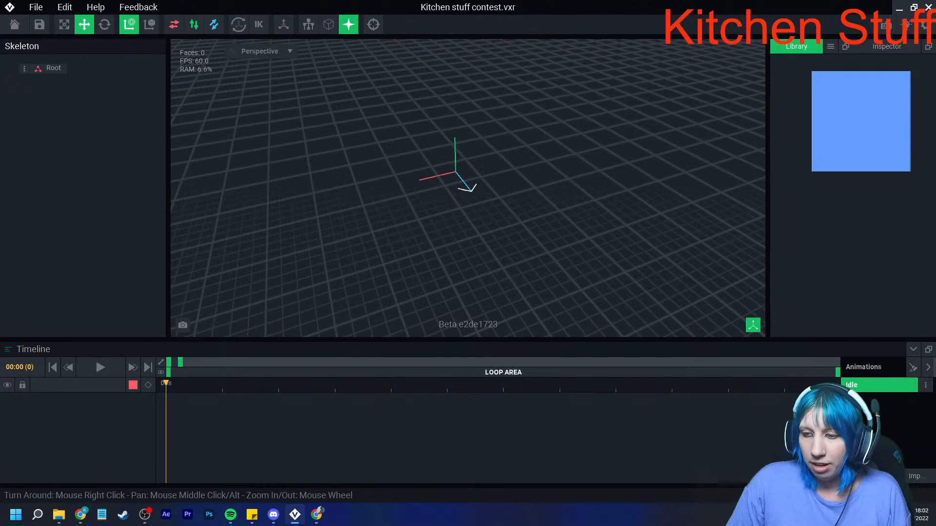
# - Search Windows for timer, open the Clock app, and return to the empty rig in VoxEdit
pyautogui.click(37, 514)
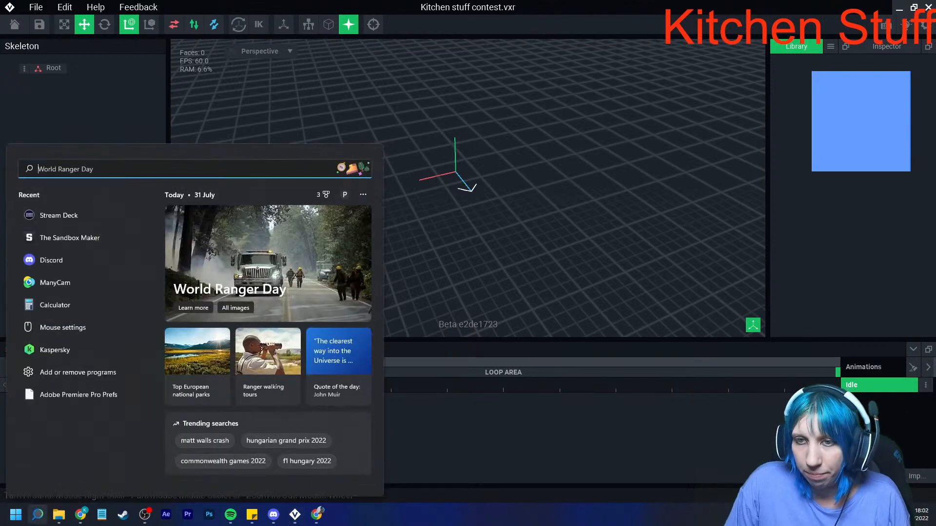
pyautogui.write('timer')
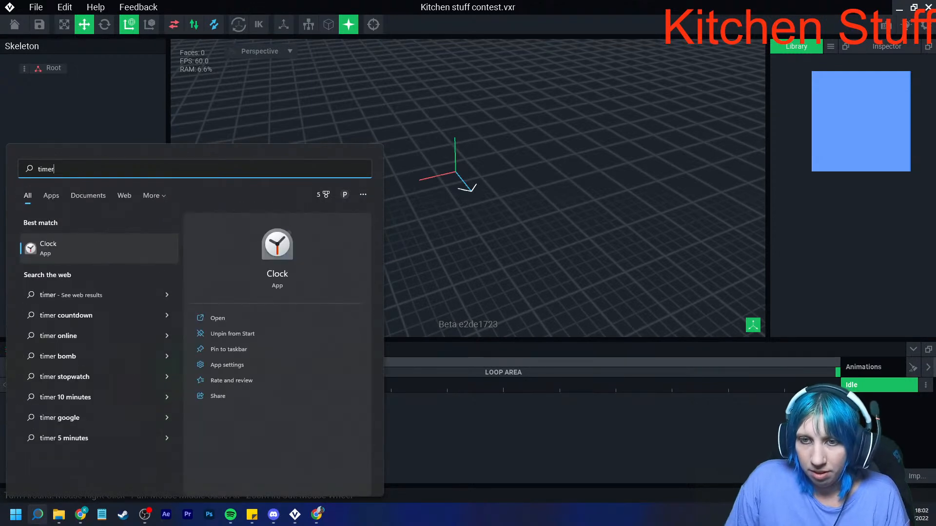
pyautogui.press('Return')
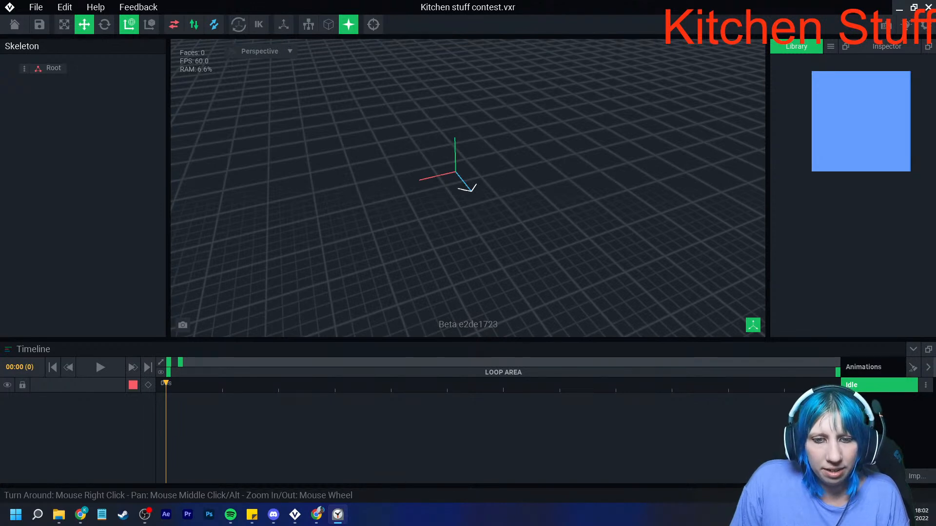
pyautogui.moveTo(0, 68); pyautogui.dragTo(135, 42)
pyautogui.moveTo(350, 212); pyautogui.dragTo(339, 215, button='right')
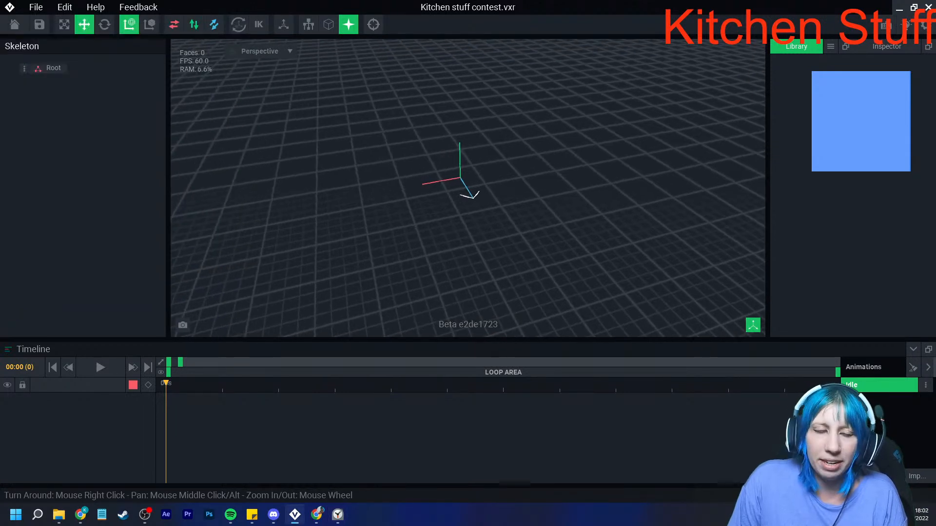
# - Check the elapsed stopwatch time in the Clock app's preview
pyautogui.moveTo(338, 515)
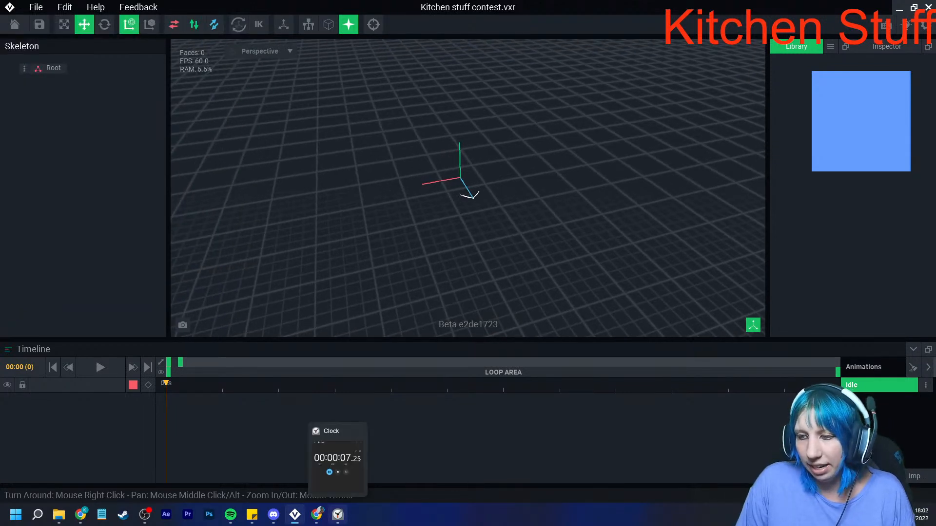
pyautogui.moveTo(337, 461)
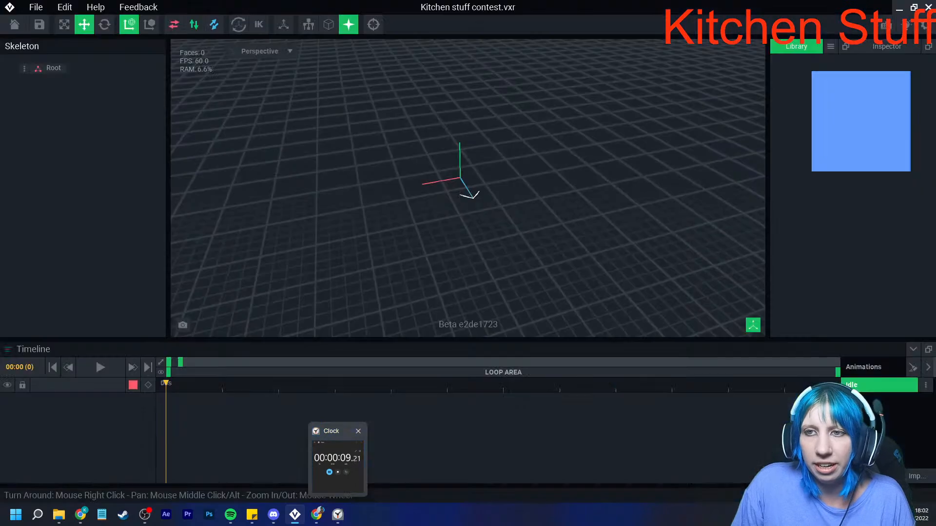
pyautogui.moveTo(384, 146); pyautogui.dragTo(401, 156, button='right')
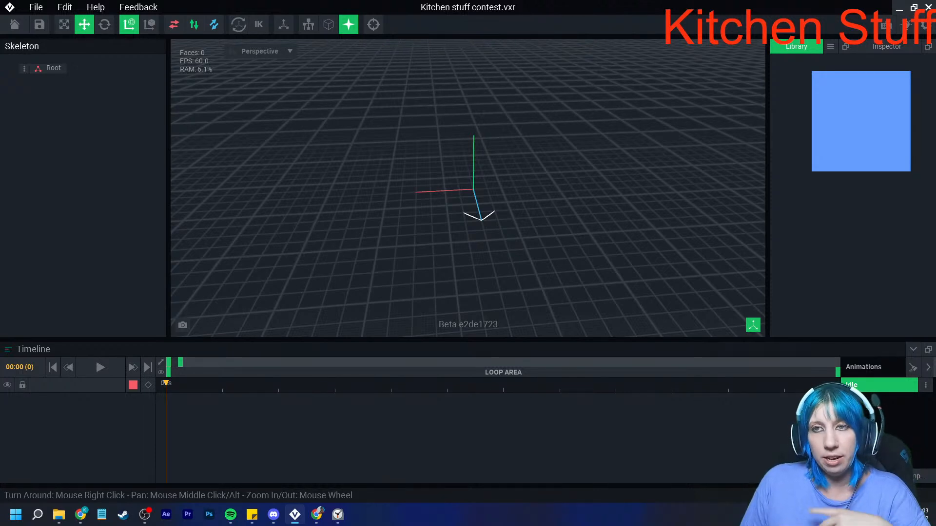
# - Return to the start screen and open the recent file kitchen table.vxr for a closer look at the table
pyautogui.click(15, 24)
pyautogui.click(365, 188)
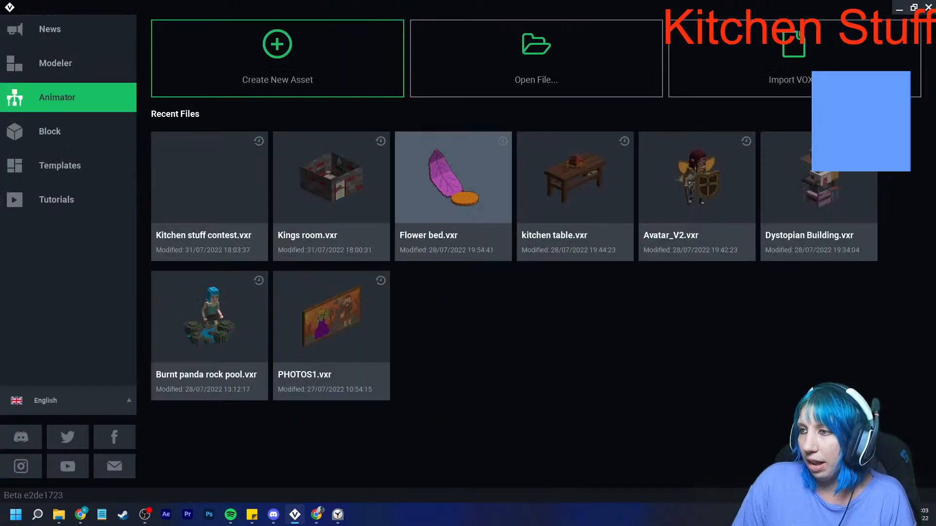
pyautogui.click(576, 181)
pyautogui.moveTo(458, 219); pyautogui.dragTo(415, 190, button='right')
pyautogui.scroll(4, 454, 195)
# - Compare the kitchen table's item layouts by switching between Idle 01, Messy 01 and the third animation
pyautogui.click(865, 400)
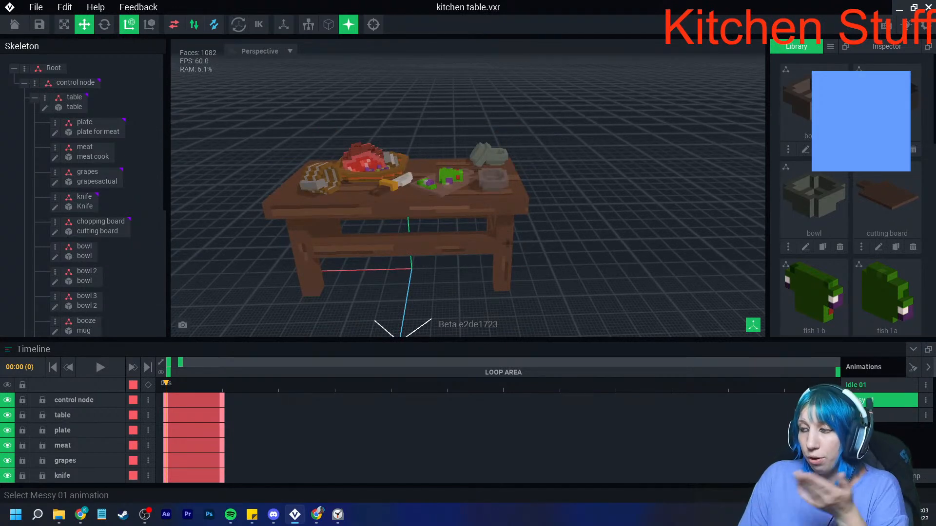
pyautogui.click(865, 386)
pyautogui.click(865, 400)
pyautogui.click(865, 386)
pyautogui.click(865, 399)
pyautogui.click(865, 387)
pyautogui.click(865, 400)
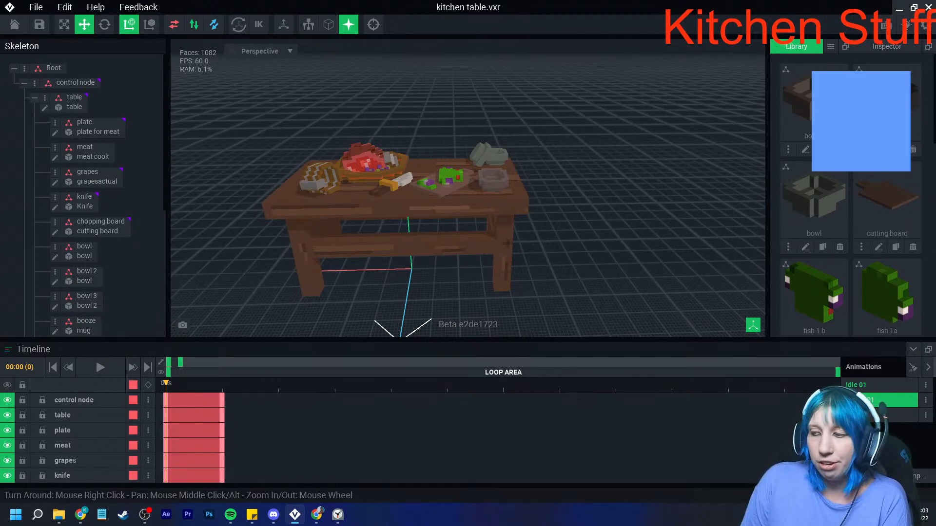
pyautogui.click(893, 415)
pyautogui.click(893, 400)
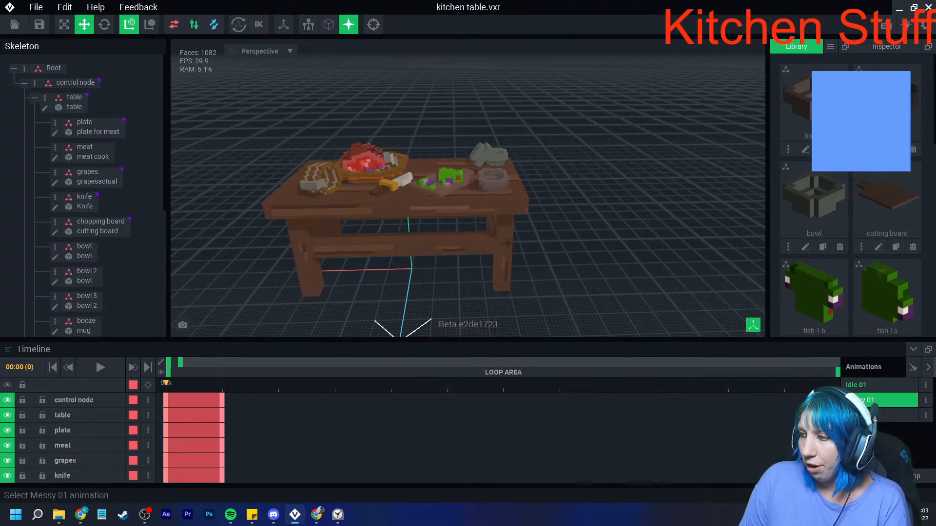
# - Switch the kitchen table back to the Idle 01 animation, return to the start screen and open the recent file Kitchen stuff contest.vxr
pyautogui.click(893, 385)
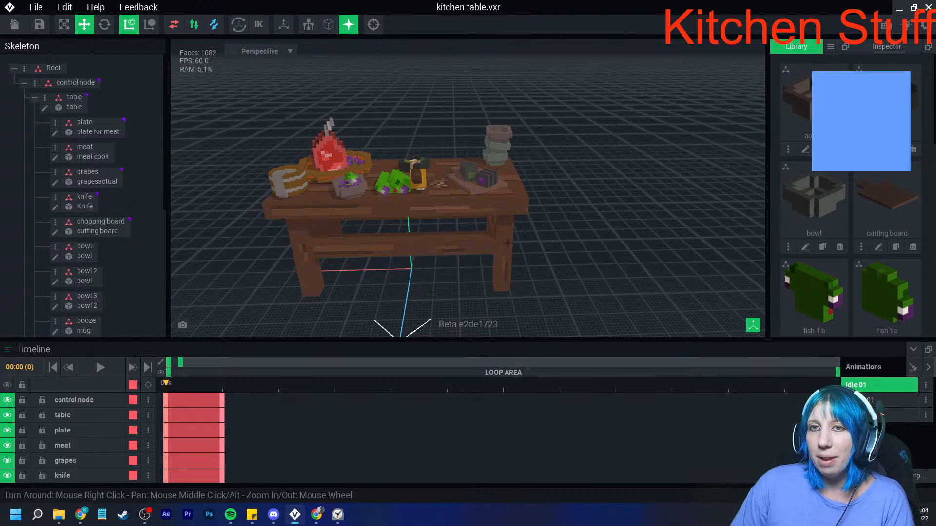
pyautogui.click(15, 24)
pyautogui.click(366, 187)
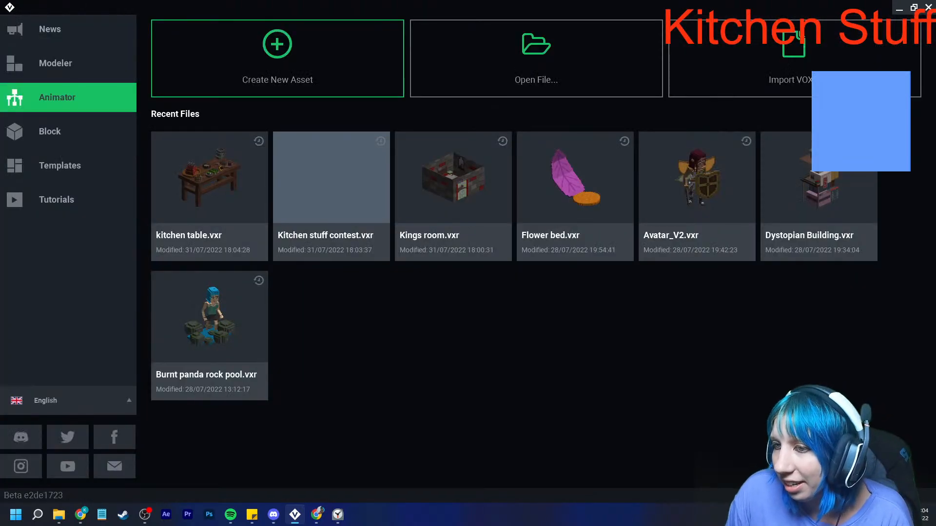
pyautogui.click(351, 187)
pyautogui.scroll(5, 366, 195)
pyautogui.moveTo(365, 195); pyautogui.dragTo(327, 212, button='right')
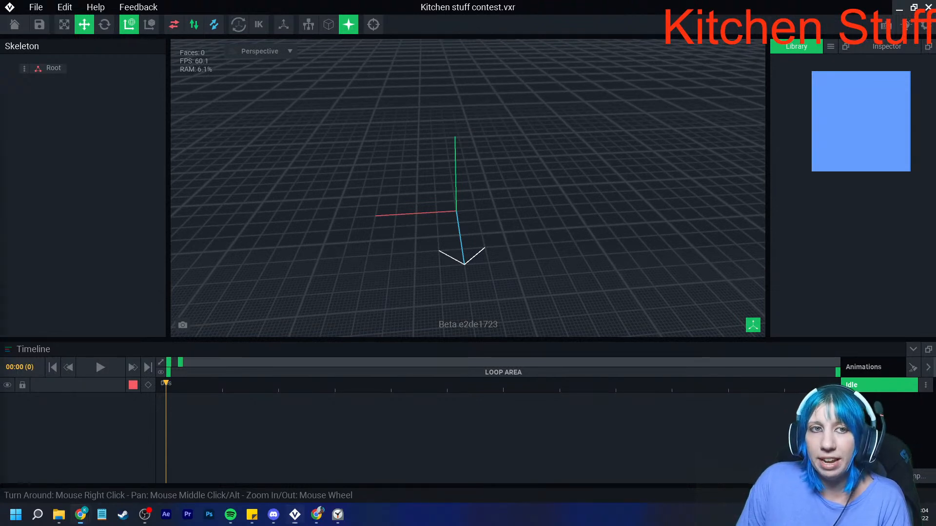
# - Add a child node named "control node" under Root in the skeleton
pyautogui.rightClick(49, 68)
pyautogui.click(53, 72)
pyautogui.write('control node')
pyautogui.press('Return')
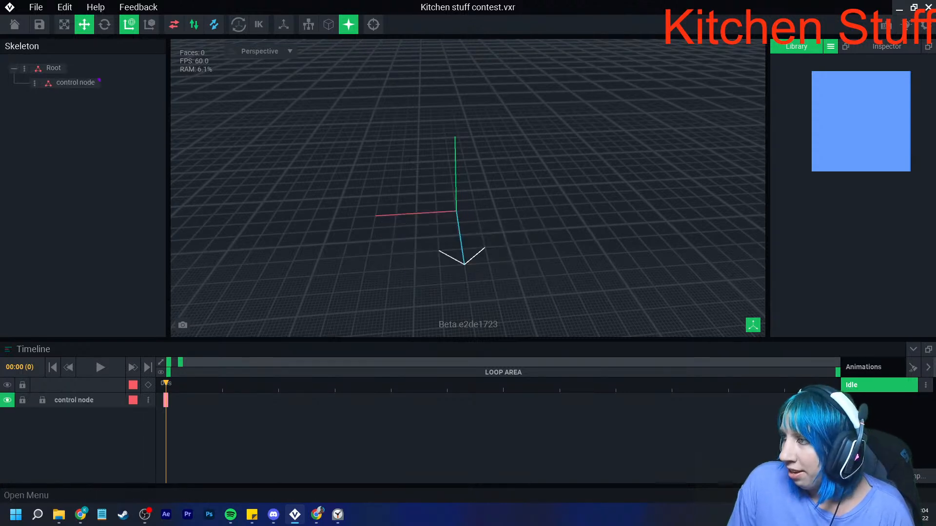
# - Create a new VXM model named "Cooker main" in the library
pyautogui.click(830, 47)
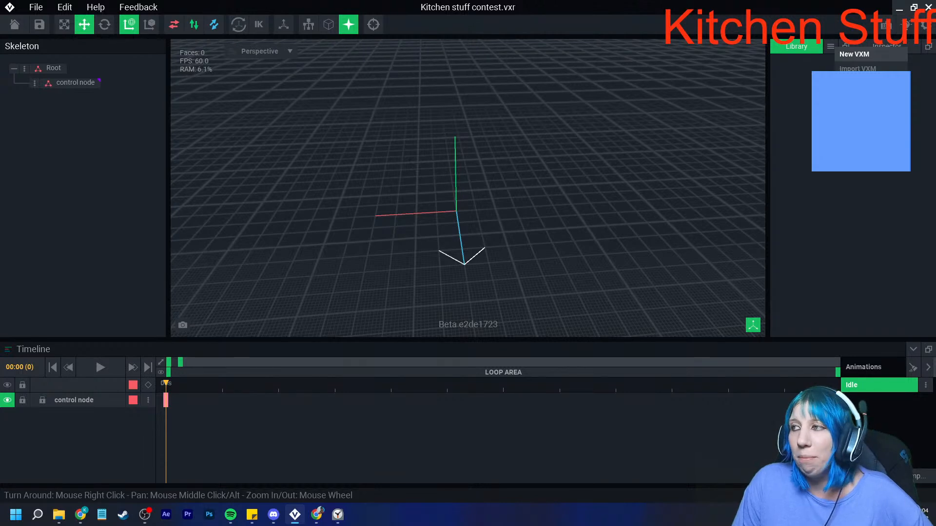
pyautogui.click(854, 54)
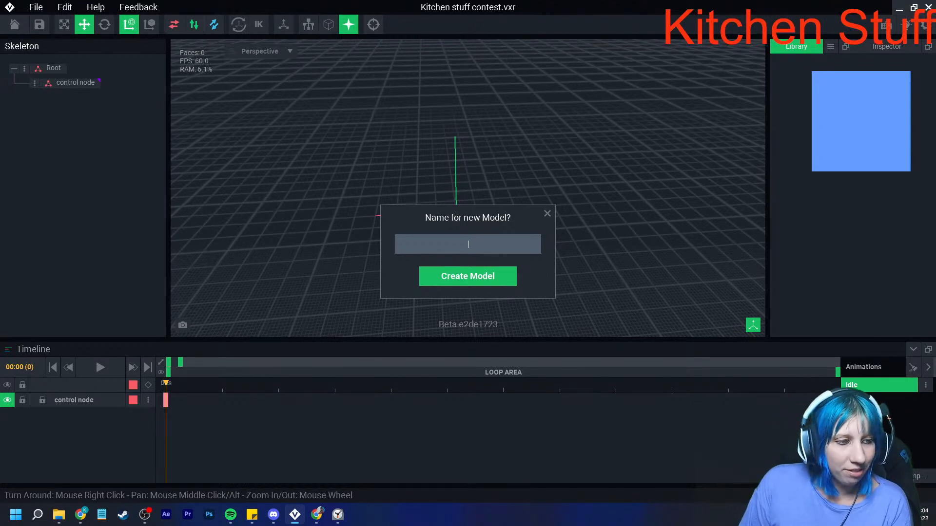
pyautogui.write('Cooker main')
pyautogui.press('Return')
# - Load a PNG colour palette from the VE_PAL folder in Downloads into the Cooker main model
pyautogui.click(914, 286)
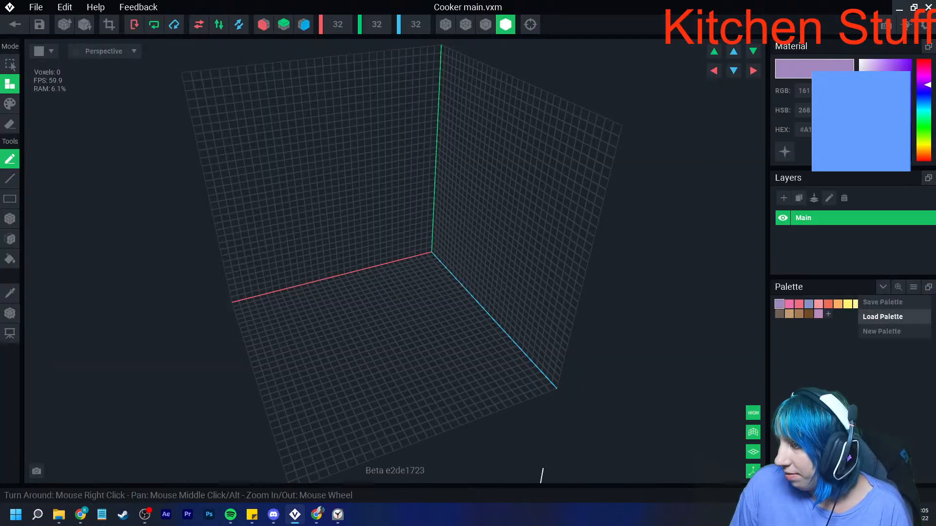
pyautogui.click(882, 316)
pyautogui.click(265, 192)
pyautogui.scroll(-3, 512, 244)
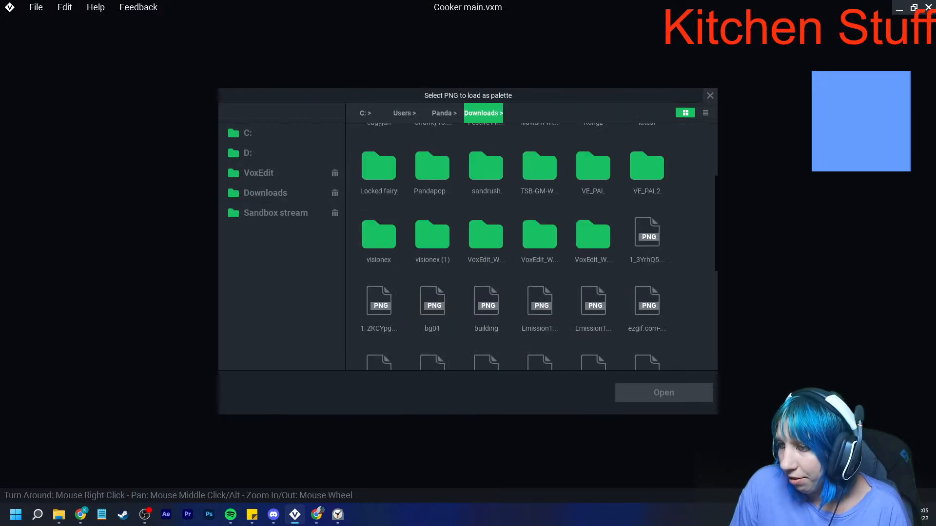
pyautogui.doubleClick(486, 234)
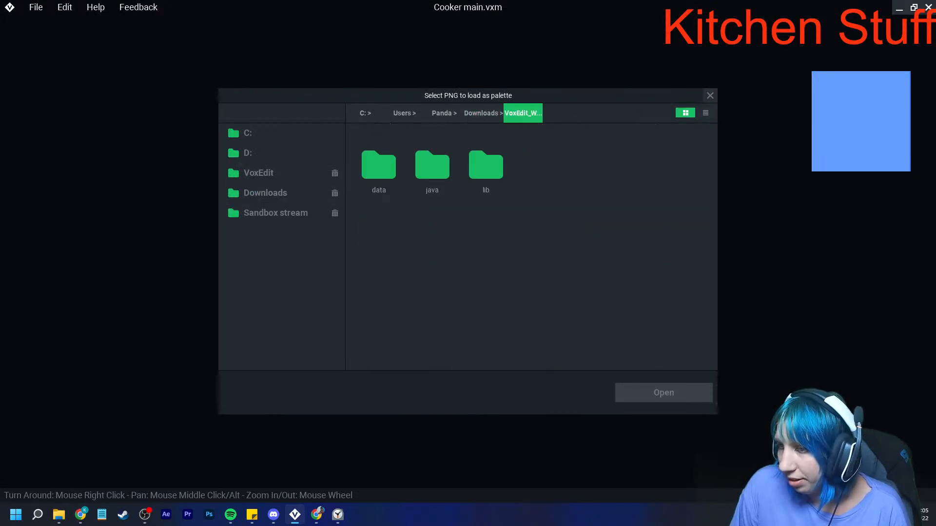
pyautogui.click(483, 113)
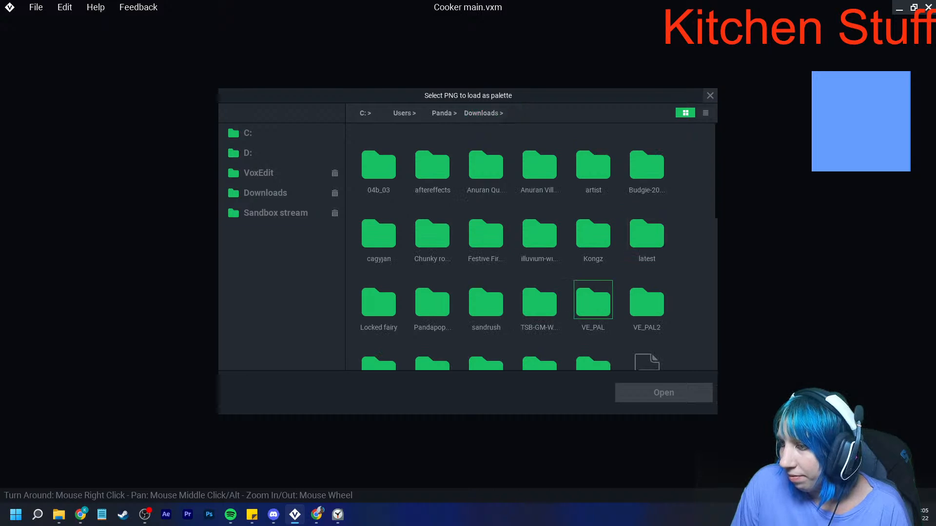
pyautogui.doubleClick(593, 299)
pyautogui.click(432, 298)
pyautogui.doubleClick(432, 298)
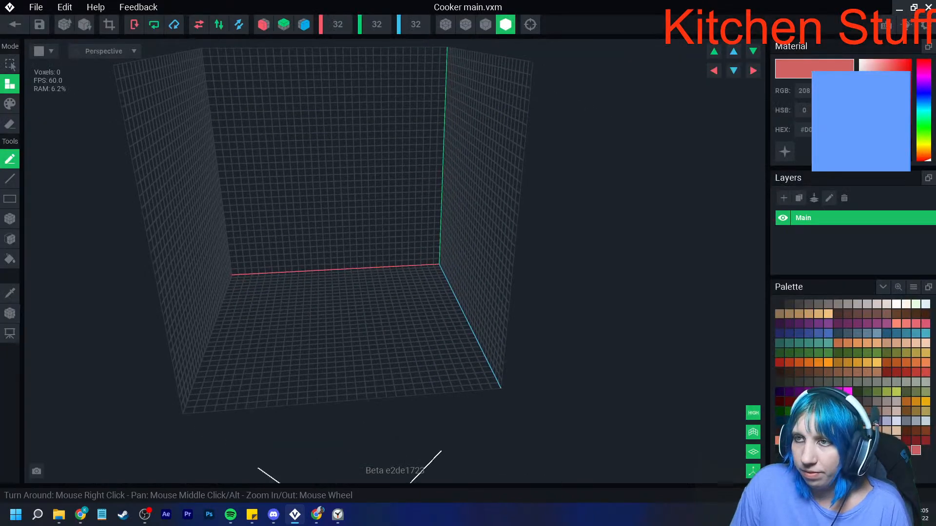
# - Set the model volume's X width to 70 voxels and its Z depth to 40 voxels
pyautogui.click(337, 25)
pyautogui.write('70')
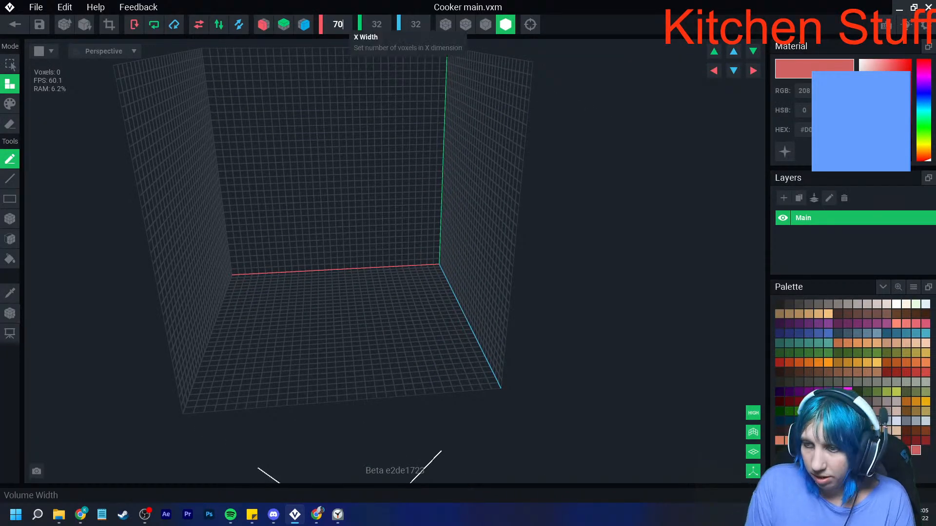
pyautogui.press('Return')
pyautogui.moveTo(351, 185); pyautogui.dragTo(351, 201, button='right')
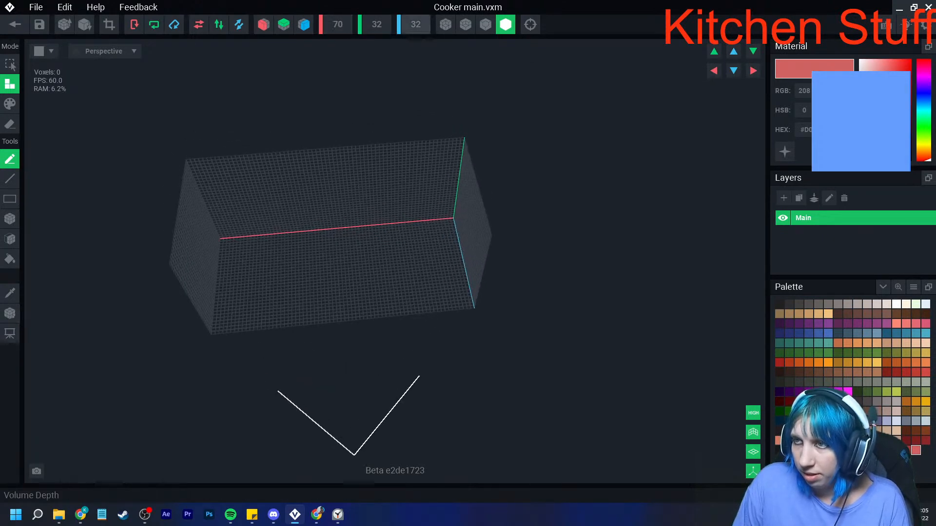
pyautogui.write('40')
pyautogui.press('Return')
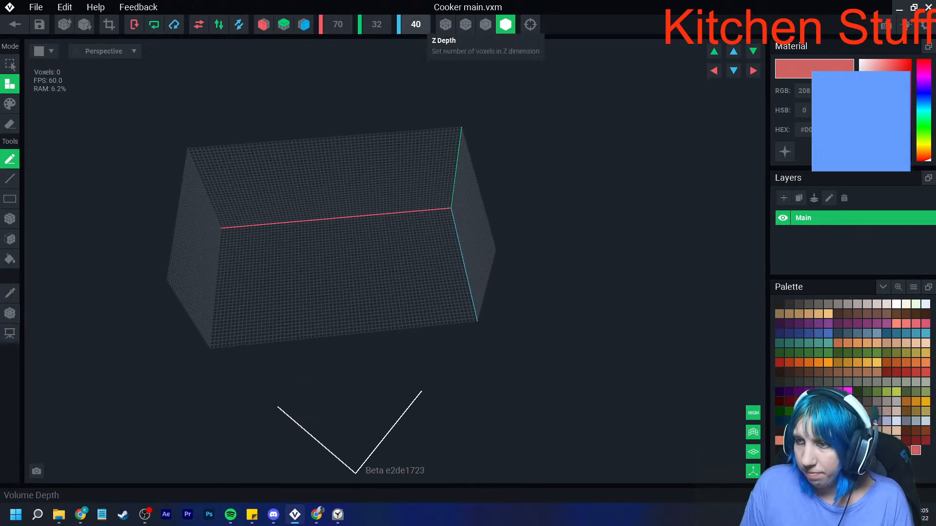
# - Reduce the volume's Z depth to 38 voxels and finally to 36
pyautogui.moveTo(367, 217); pyautogui.dragTo(386, 146, button='right')
pyautogui.click(416, 24)
pyautogui.write('38')
pyautogui.press('Return')
pyautogui.write('36')
pyautogui.press('Return')
# - Increase the volume's Y height to 35 voxels and finally to 36
pyautogui.click(376, 24)
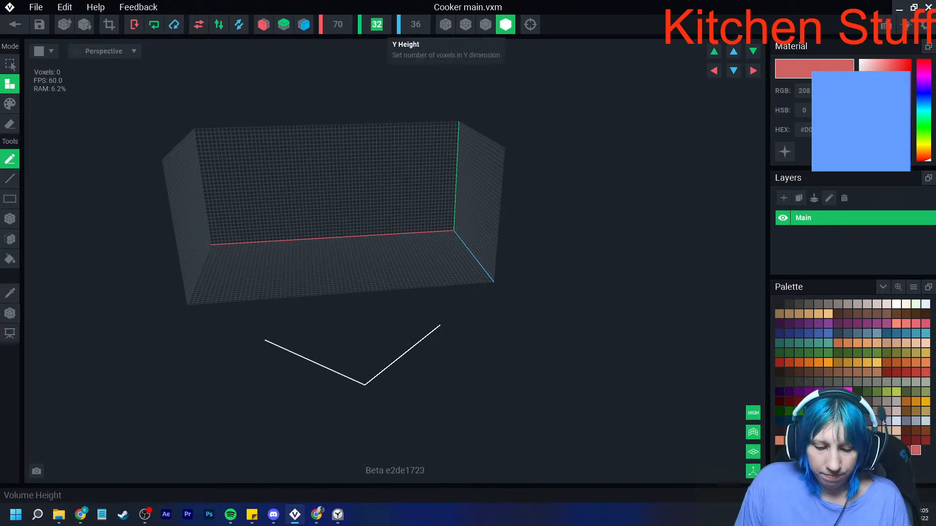
pyautogui.write('3')
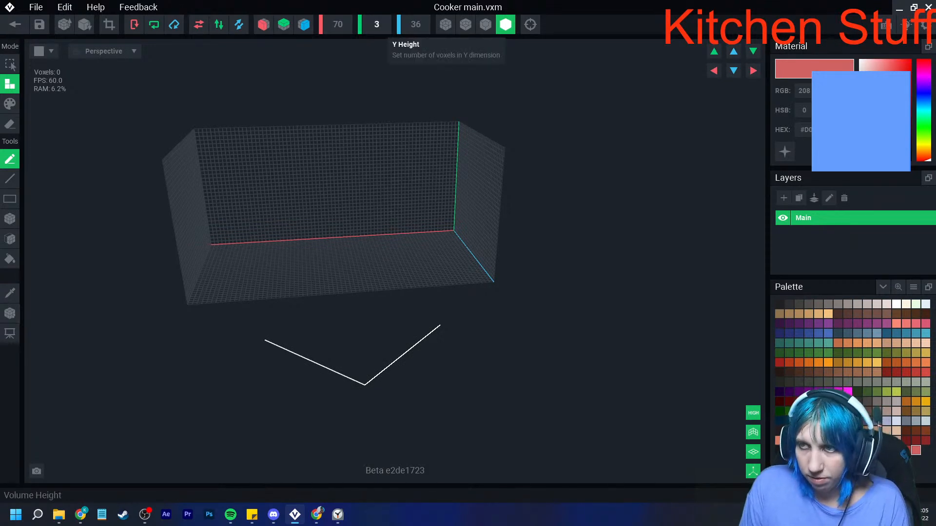
pyautogui.write('5')
pyautogui.press('Return')
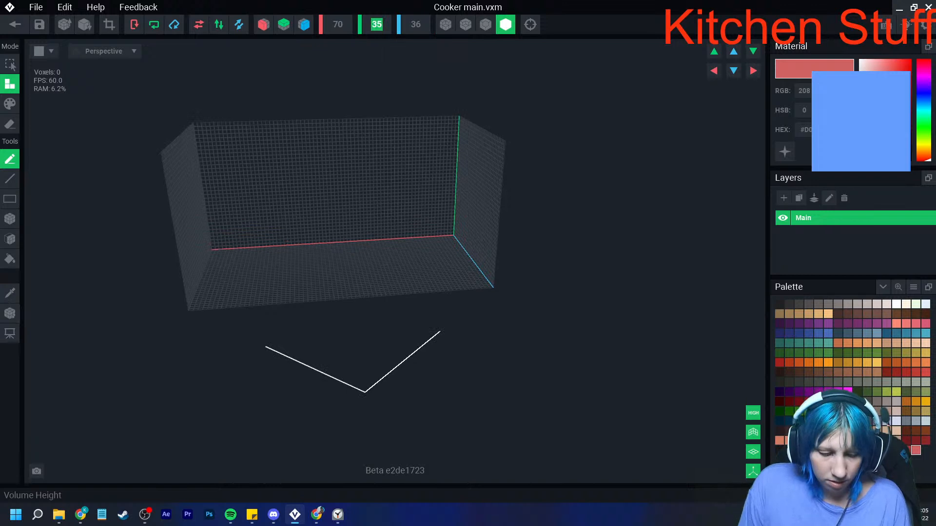
pyautogui.write('36')
pyautogui.press('Return')
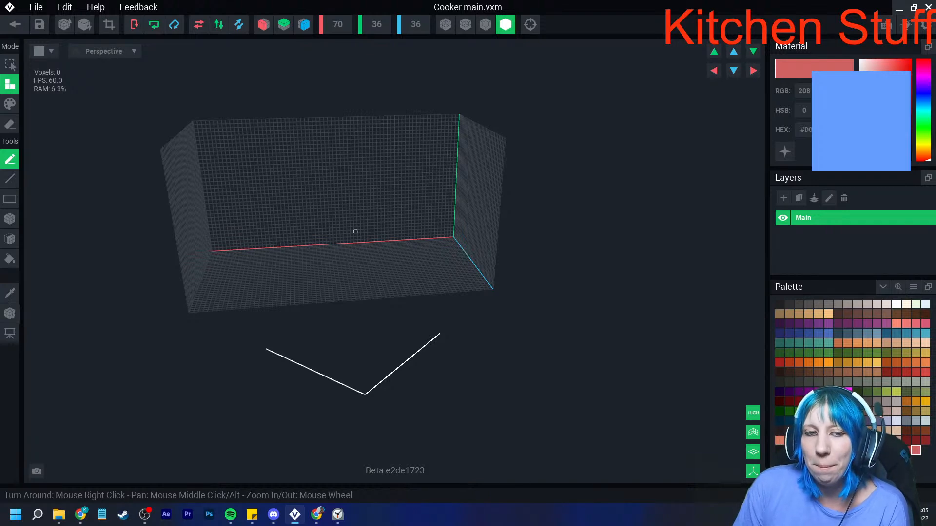
# - Choose the dark slate blue colour and raise a slab 12 voxels high across the whole floor with the face tool
pyautogui.moveTo(331, 182); pyautogui.dragTo(393, 276, button='right')
pyautogui.scroll(6, 393, 277)
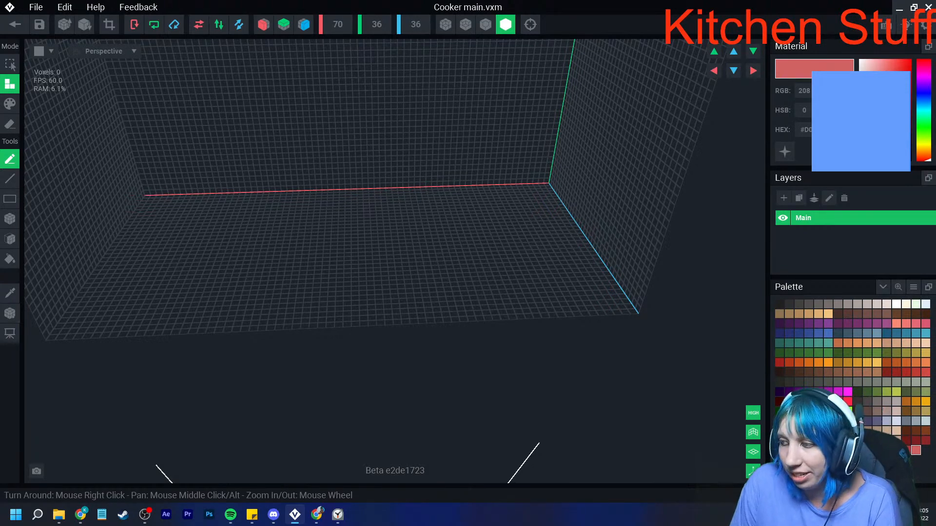
pyautogui.click(848, 334)
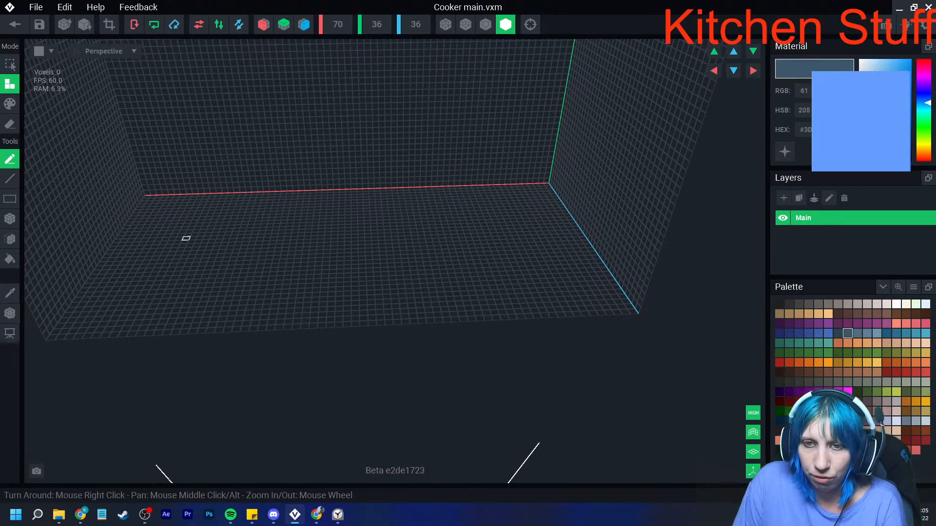
pyautogui.click(9, 238)
pyautogui.moveTo(276, 234); pyautogui.dragTo(276, 176)
# - Fill the rest of the volume above the slab with slate blue and switch the display to shading with black edge outlines
pyautogui.click(10, 259)
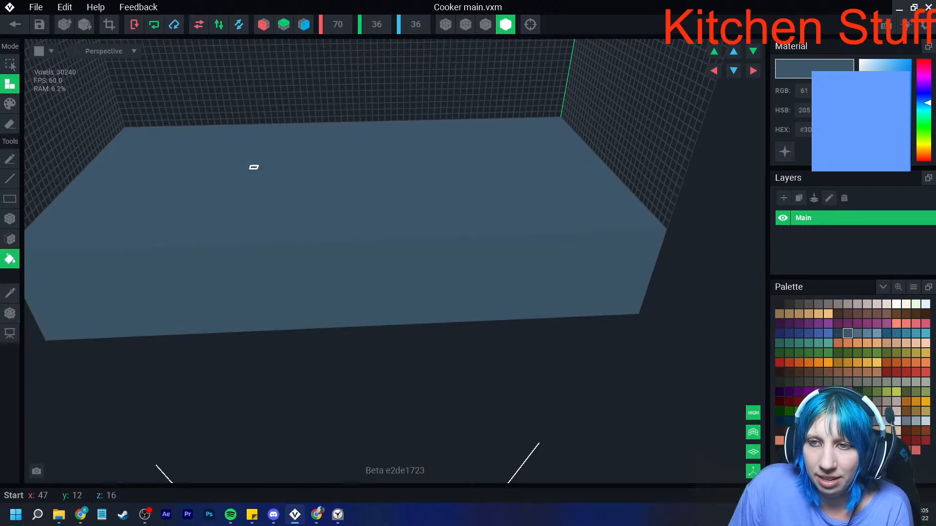
pyautogui.click(253, 169)
pyautogui.scroll(-4, 264, 171)
pyautogui.moveTo(263, 171)
pyautogui.mouseDown(button='middle')
pyautogui.moveTo(284, 214)
pyautogui.moveTo(289, 201)
pyautogui.mouseUp(button='middle')
pyautogui.scroll(3, 312, 195)
pyautogui.click(485, 24)
pyautogui.scroll(2, 366, 196)
pyautogui.moveTo(366, 196); pyautogui.dragTo(390, 211, button='middle')
pyautogui.scroll(-2, 378, 221)
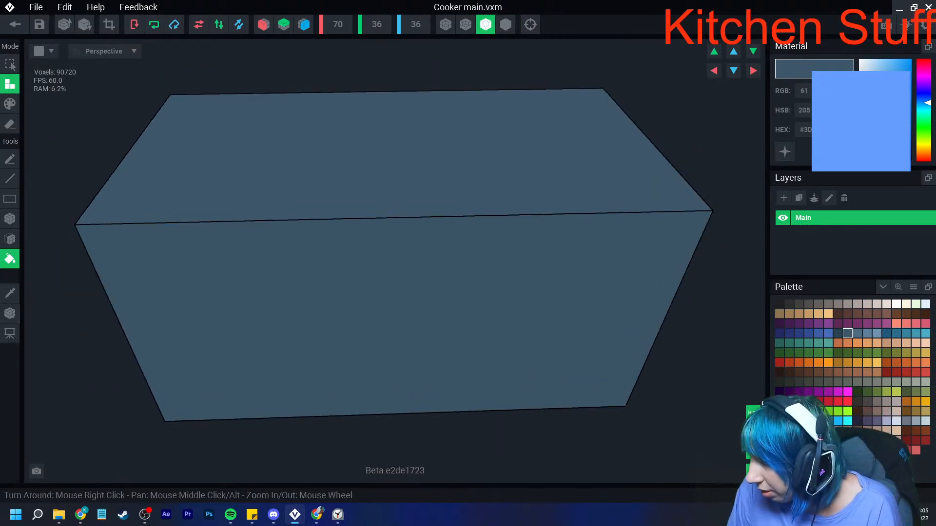
# - Switch to paint mode and box-paint a golden-brown strip about two voxels wide along one short edge of the block's top
pyautogui.click(916, 412)
pyautogui.click(9, 104)
pyautogui.click(10, 219)
pyautogui.moveTo(170, 98); pyautogui.dragTo(90, 223)
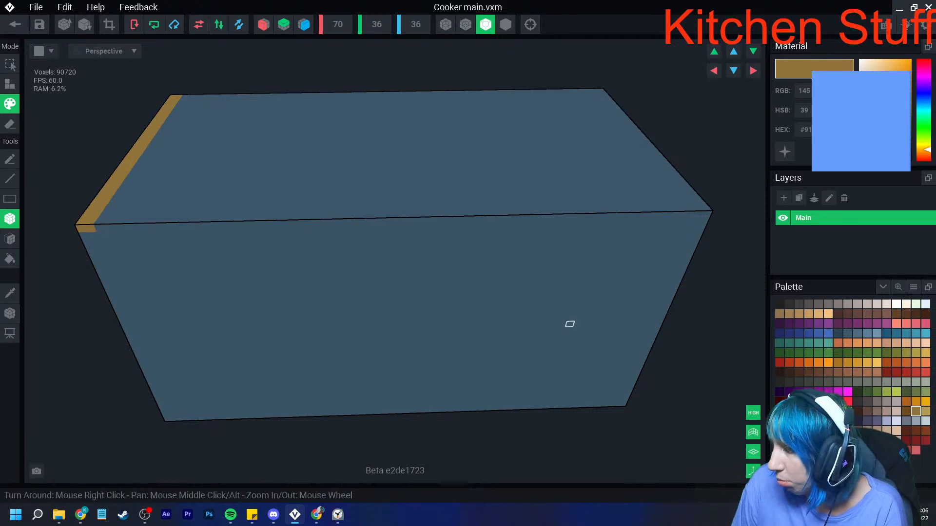
# - Enable X and Z symmetry and paint a darker brown border about two voxels wide around the block's top rim
pyautogui.click(907, 411)
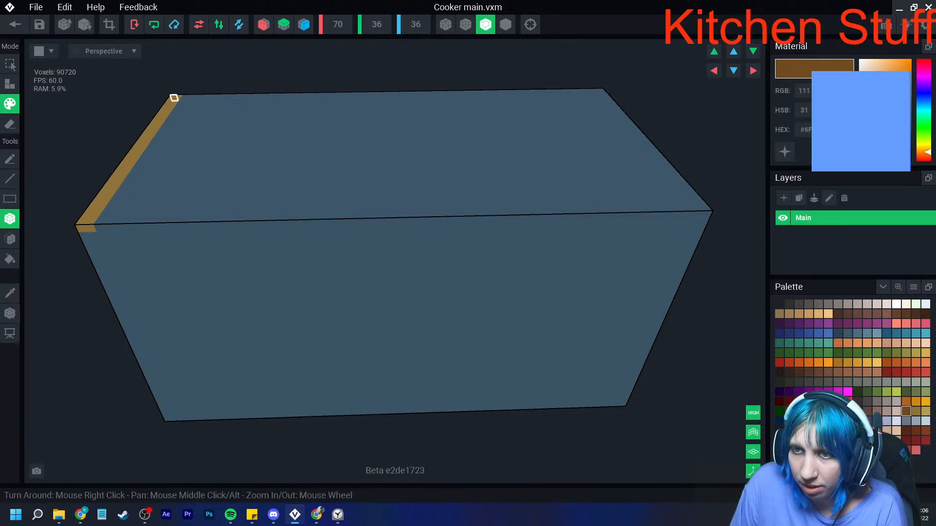
pyautogui.click(263, 24)
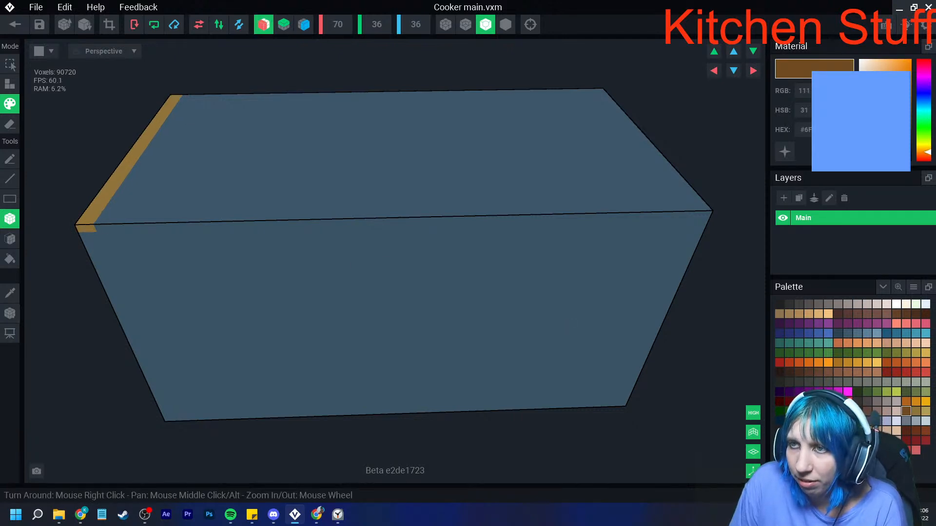
pyautogui.click(304, 24)
pyautogui.moveTo(170, 97)
pyautogui.mouseDown()
pyautogui.moveTo(93, 226)
pyautogui.moveTo(82, 222)
pyautogui.mouseUp()
pyautogui.moveTo(90, 228)
pyautogui.mouseDown()
pyautogui.moveTo(166, 104)
pyautogui.moveTo(109, 223)
pyautogui.moveTo(455, 232)
pyautogui.moveTo(448, 228)
pyautogui.mouseUp()
pyautogui.scroll(2, 376, 300)
pyautogui.moveTo(381, 304); pyautogui.dragTo(382, 291, button='right')
pyautogui.scroll(-2, 234, 317)
pyautogui.moveTo(237, 322); pyautogui.dragTo(237, 286, button='middle')
pyautogui.moveTo(185, 236); pyautogui.dragTo(226, 273, button='right')
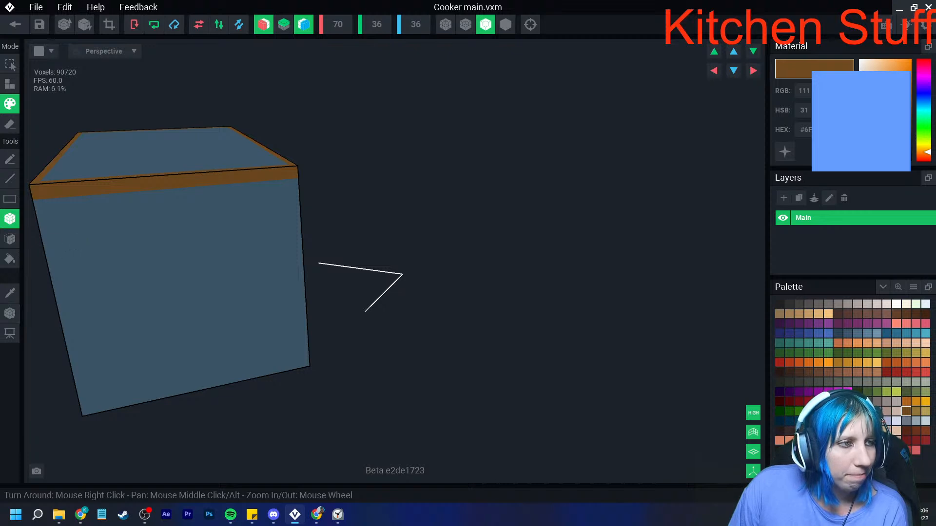
pyautogui.moveTo(288, 282); pyautogui.dragTo(284, 273, button='right')
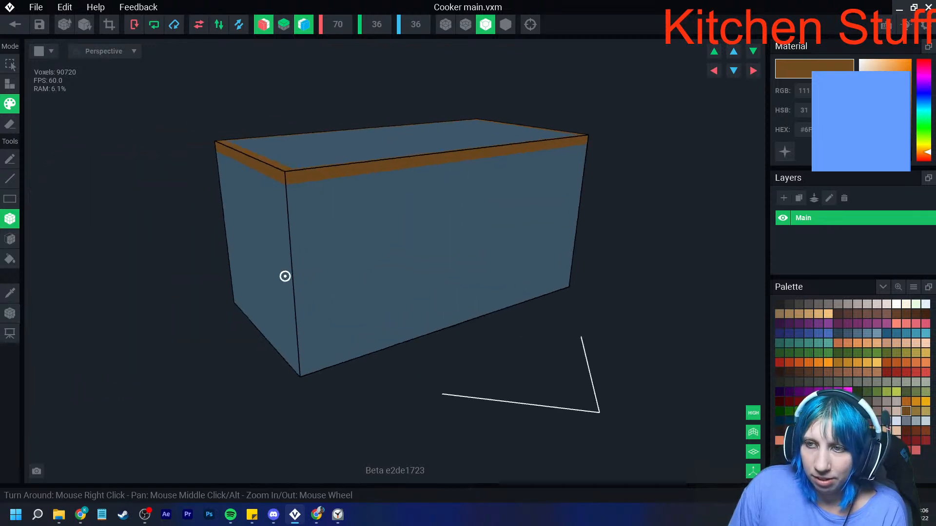
# - Paint a matching dark brown band about three voxels high around the base of the block on all sides
pyautogui.moveTo(353, 309); pyautogui.dragTo(353, 309, button='right')
pyautogui.moveTo(210, 267); pyautogui.dragTo(210, 266, button='right')
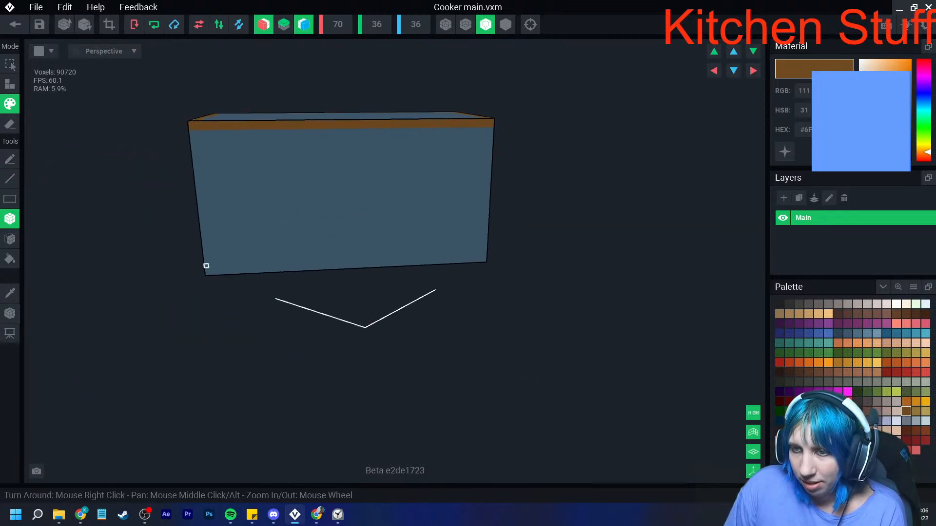
pyautogui.moveTo(365, 327); pyautogui.dragTo(355, 235, button='right')
pyautogui.press('f')
pyautogui.click(353, 359)
pyautogui.moveTo(353, 359); pyautogui.dragTo(312, 340, button='right')
pyautogui.press('b')
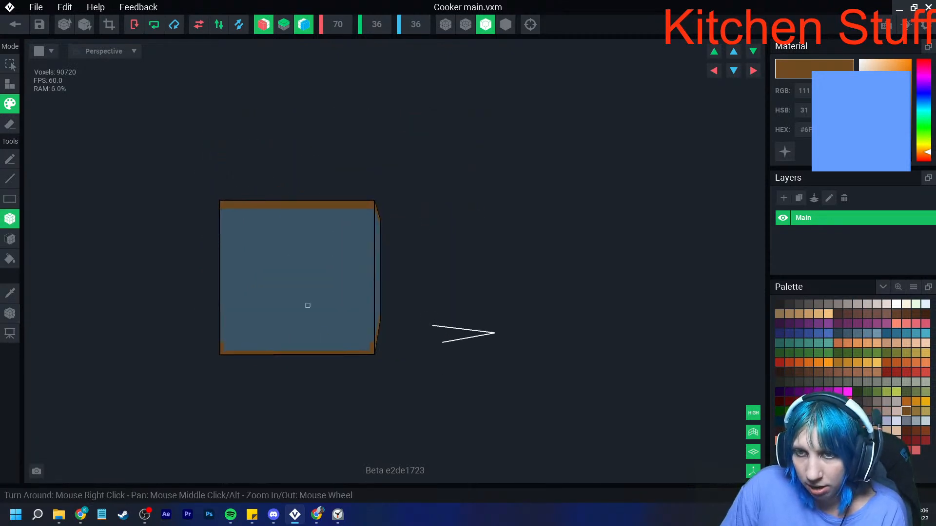
pyautogui.moveTo(368, 349); pyautogui.dragTo(225, 348)
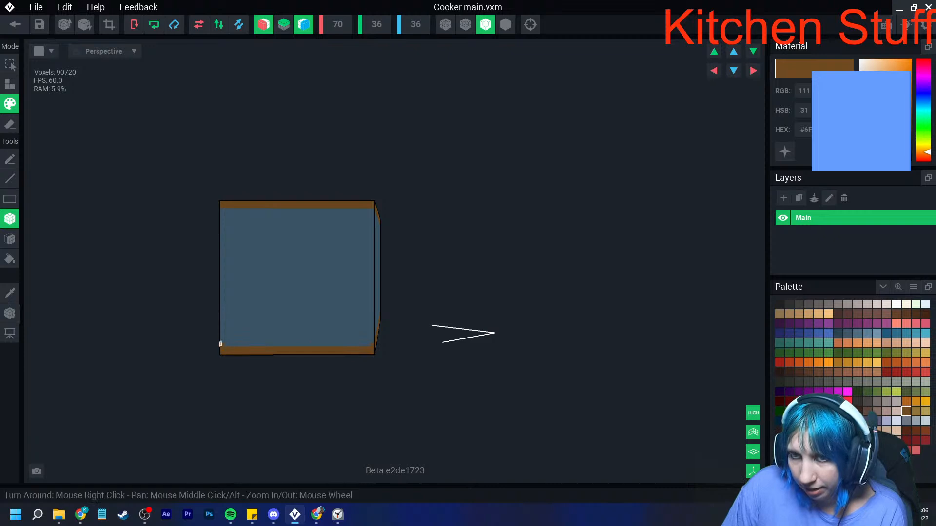
pyautogui.scroll(2, 242, 358)
pyautogui.moveTo(182, 346); pyautogui.dragTo(333, 346)
pyautogui.moveTo(334, 346); pyautogui.dragTo(340, 347, button='right')
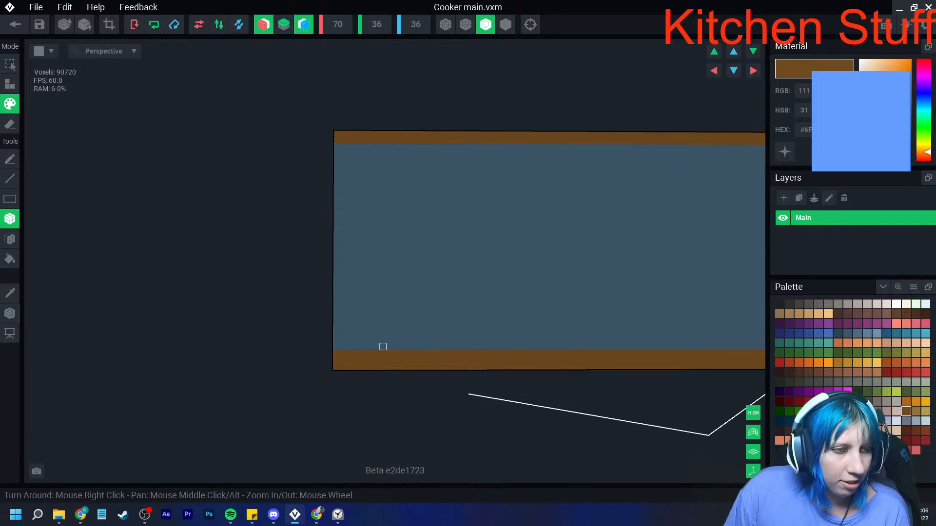
# - Erase two voxel layers from the blue side faces with the face tool, insetting the walls between the brown top and base
pyautogui.moveTo(422, 338); pyautogui.dragTo(172, 320, button='right')
pyautogui.click(10, 238)
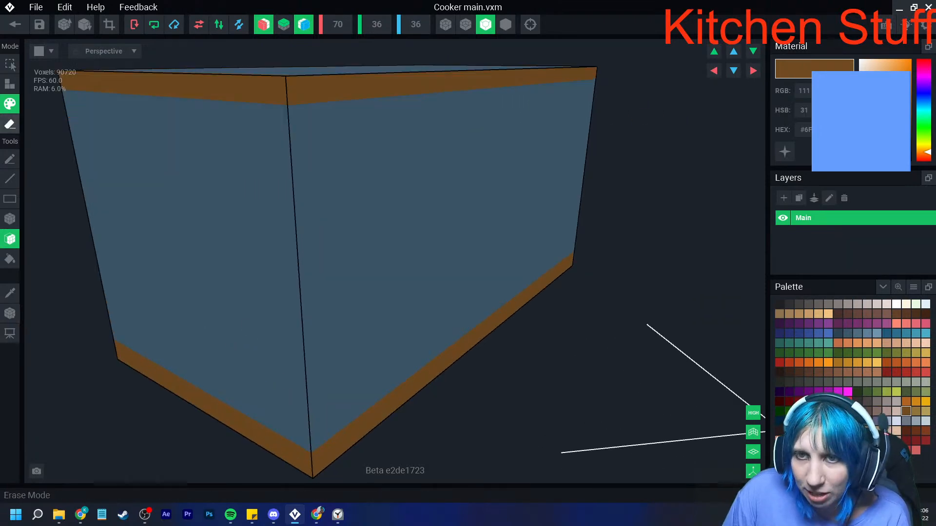
pyautogui.click(10, 124)
pyautogui.click(228, 200)
pyautogui.click(330, 231)
pyautogui.moveTo(331, 234); pyautogui.dragTo(265, 259, button='right')
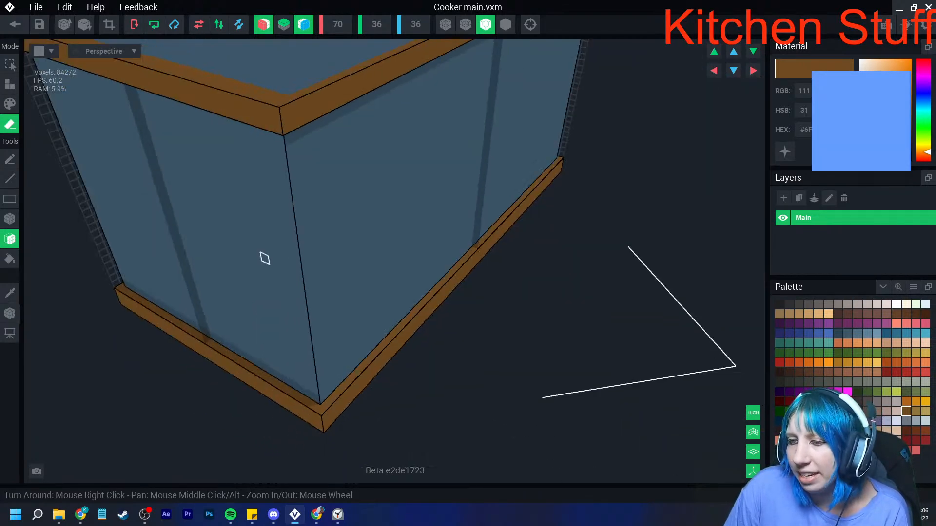
pyautogui.click(280, 258)
pyautogui.click(349, 273)
pyautogui.moveTo(350, 274); pyautogui.dragTo(356, 292, button='right')
pyautogui.scroll(-3, 352, 276)
pyautogui.scroll(-3, 356, 293)
pyautogui.scroll(3, 356, 292)
pyautogui.moveTo(317, 338); pyautogui.dragTo(345, 246, button='right')
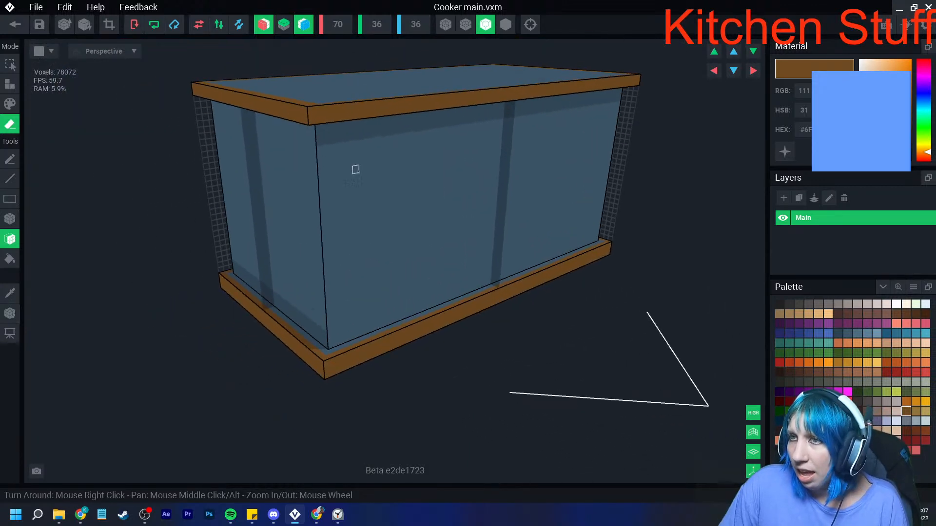
# - Widen the volume to 72 voxels in X and shift the model one voxel along the X axis
pyautogui.click(337, 24)
pyautogui.write('72')
pyautogui.press('Return')
pyautogui.click(754, 70)
# - Sample the base's brown and attach one brown voxel layer to each short end of the base
pyautogui.moveTo(378, 305); pyautogui.dragTo(288, 353, button='right')
pyautogui.click(9, 294)
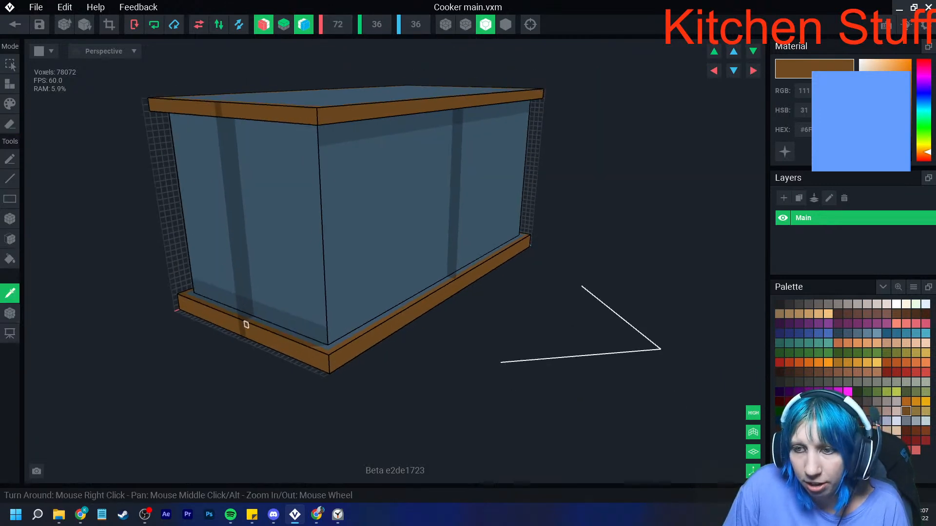
pyautogui.click(246, 325)
pyautogui.click(10, 85)
pyautogui.click(256, 334)
pyautogui.moveTo(341, 340); pyautogui.dragTo(376, 402, button='right')
pyautogui.scroll(-4, 443, 385)
# - Paint the corner voxels of the blue top surface brown with the box tool, giving the panel notched corners
pyautogui.click(10, 104)
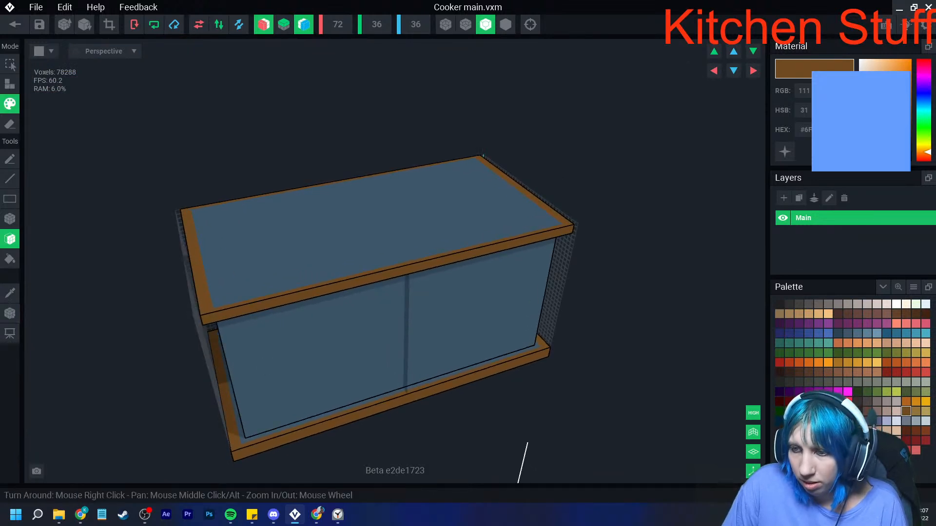
pyautogui.moveTo(338, 408); pyautogui.dragTo(294, 347, button='right')
pyautogui.scroll(3, 476, 372)
pyautogui.scroll(2, 407, 340)
pyautogui.moveTo(294, 347); pyautogui.dragTo(297, 349, button='middle')
pyautogui.moveTo(297, 349); pyautogui.dragTo(303, 349, button='right')
pyautogui.scroll(2, 304, 348)
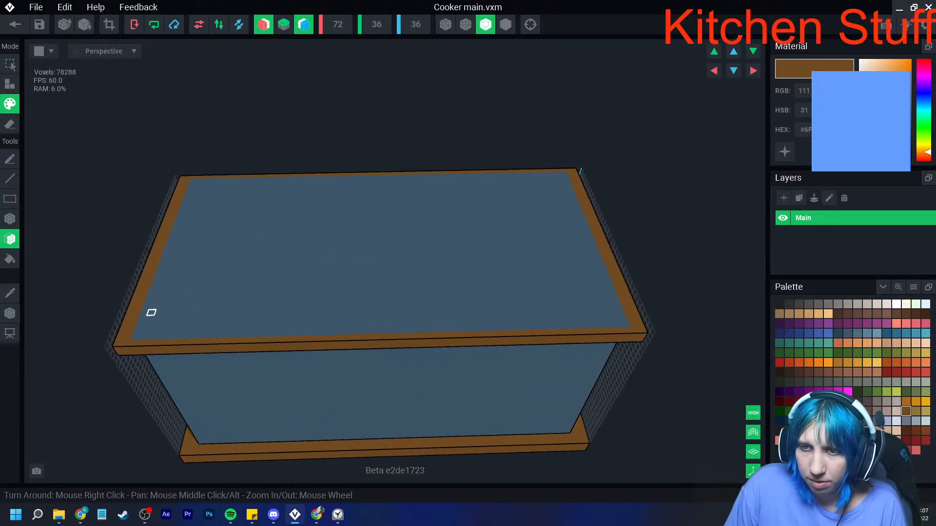
pyautogui.click(10, 219)
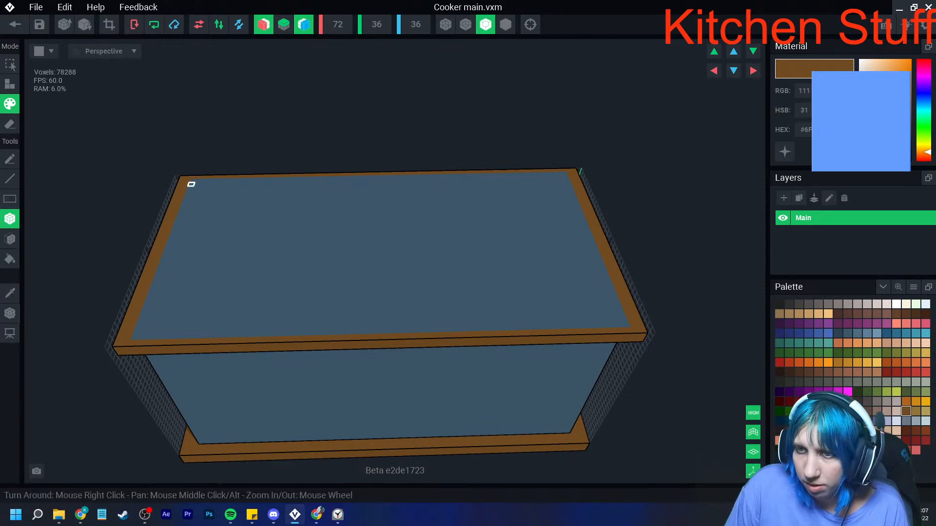
pyautogui.moveTo(193, 181); pyautogui.dragTo(220, 259, button='right')
pyautogui.moveTo(190, 374); pyautogui.dragTo(405, 346)
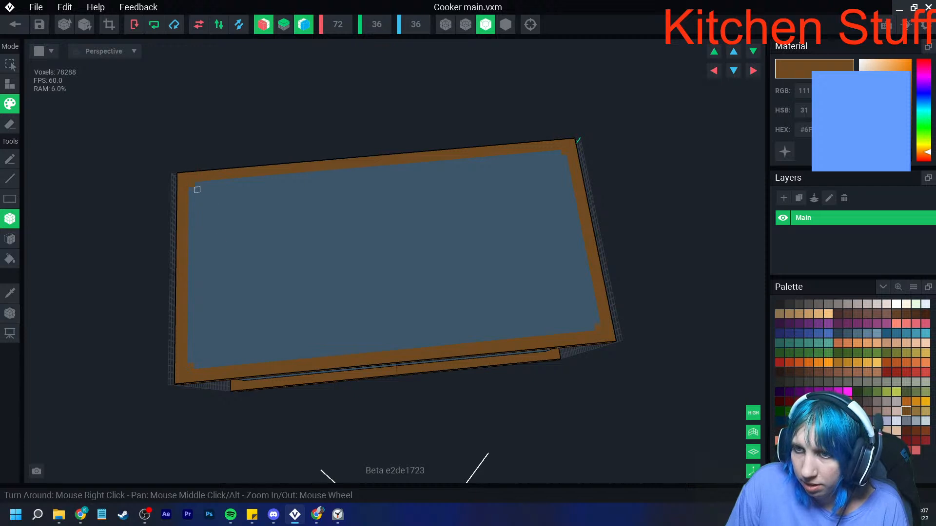
# - Paint the blue underside of the top's overhanging rim brown with the face tool
pyautogui.moveTo(197, 189); pyautogui.dragTo(406, 281, button='right')
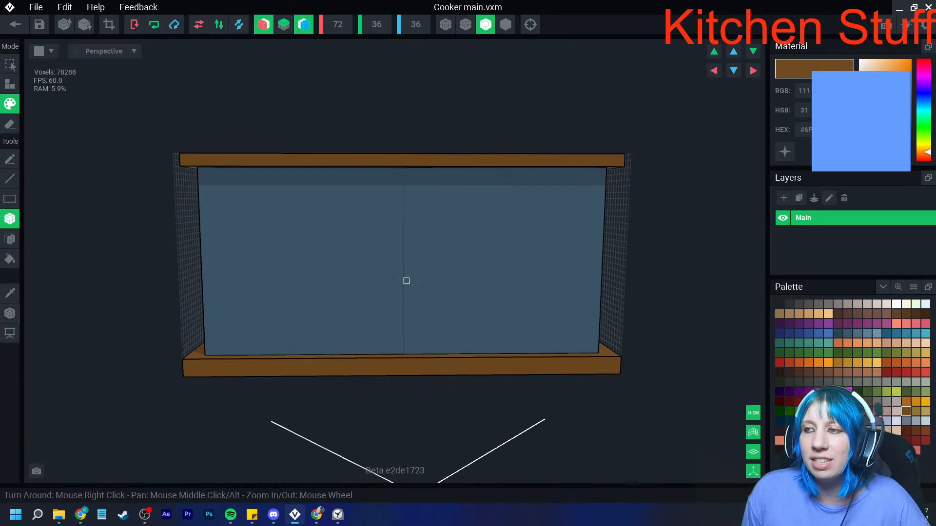
pyautogui.moveTo(400, 281); pyautogui.dragTo(400, 170, button='right')
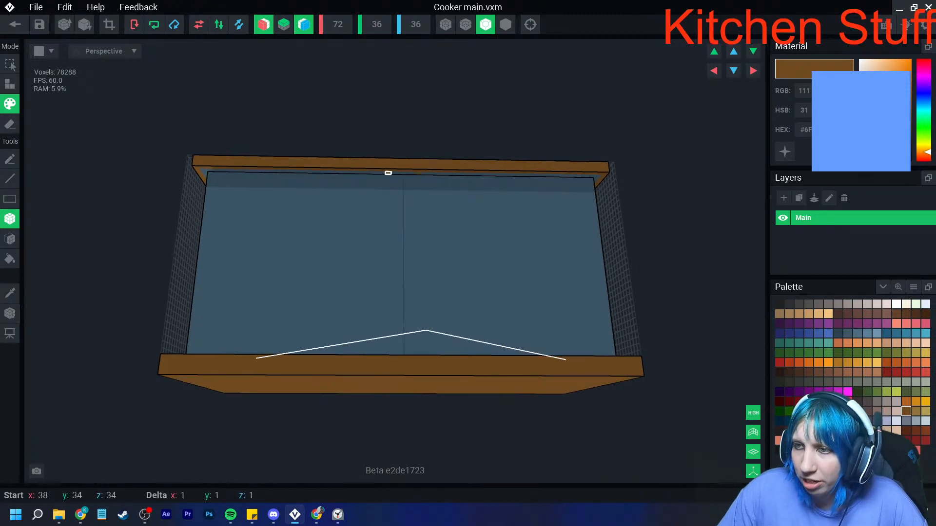
pyautogui.moveTo(293, 169); pyautogui.dragTo(158, 250, button='right')
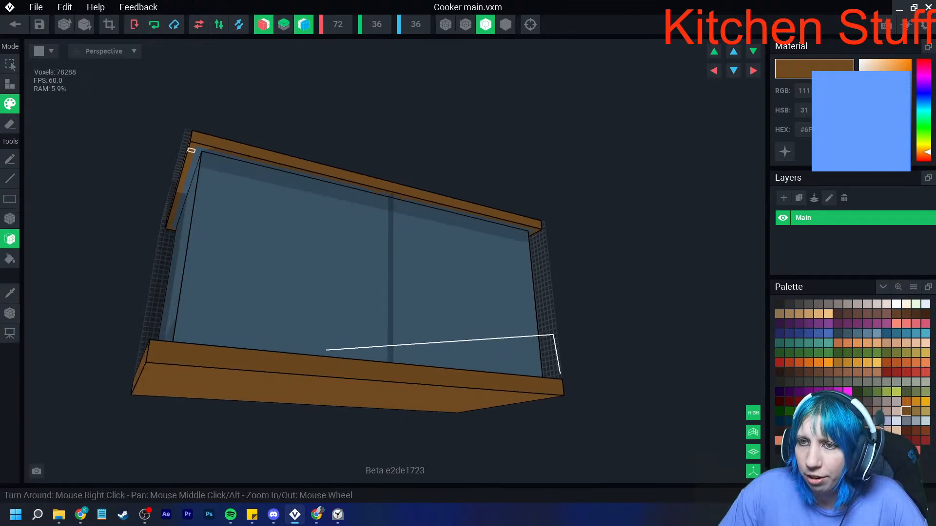
pyautogui.moveTo(387, 195); pyautogui.dragTo(417, 243, button='right')
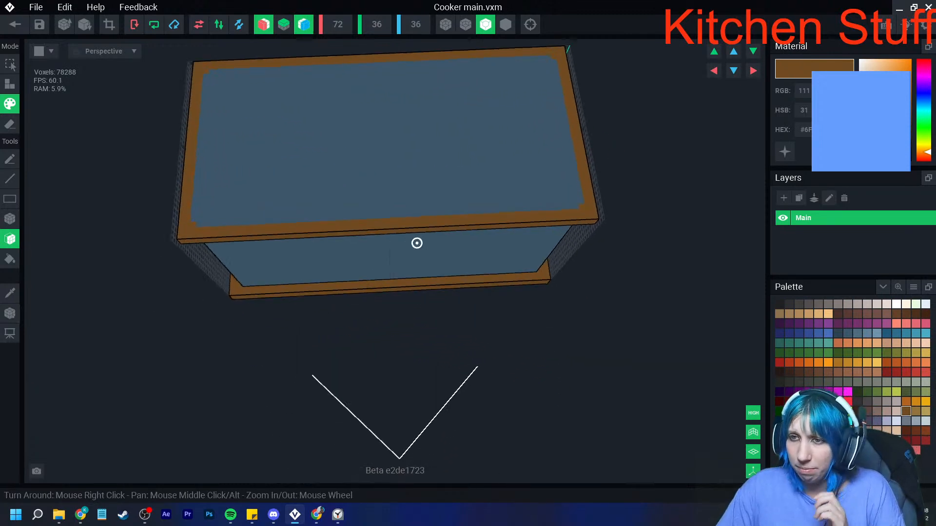
pyautogui.scroll(3, 417, 244)
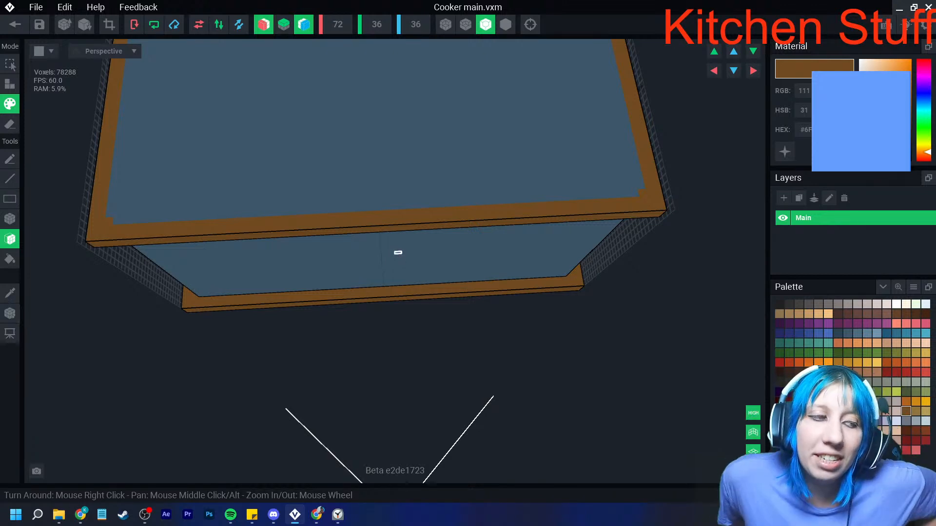
# - Disable X and Z mirroring and paint a large brown square on the left half of the blue front face
pyautogui.moveTo(353, 296); pyautogui.dragTo(378, 316, button='right')
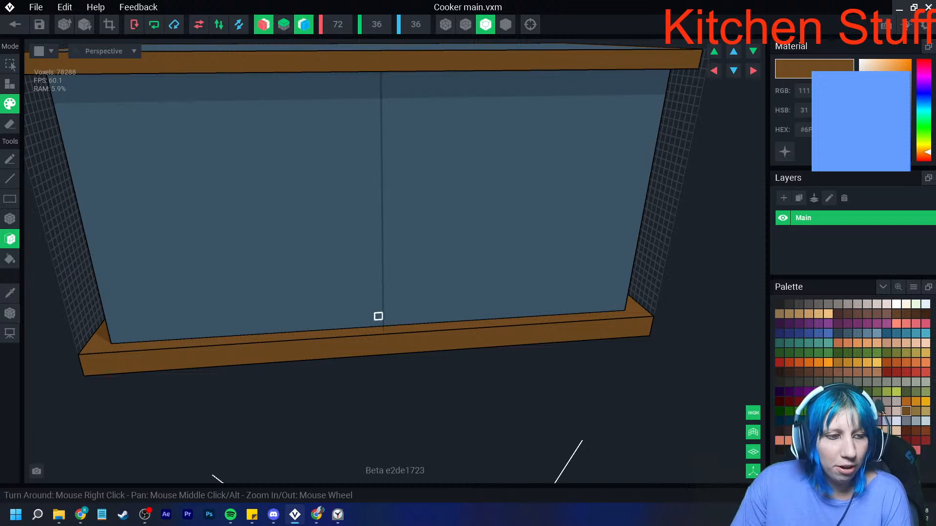
pyautogui.moveTo(378, 316); pyautogui.dragTo(371, 337, button='right')
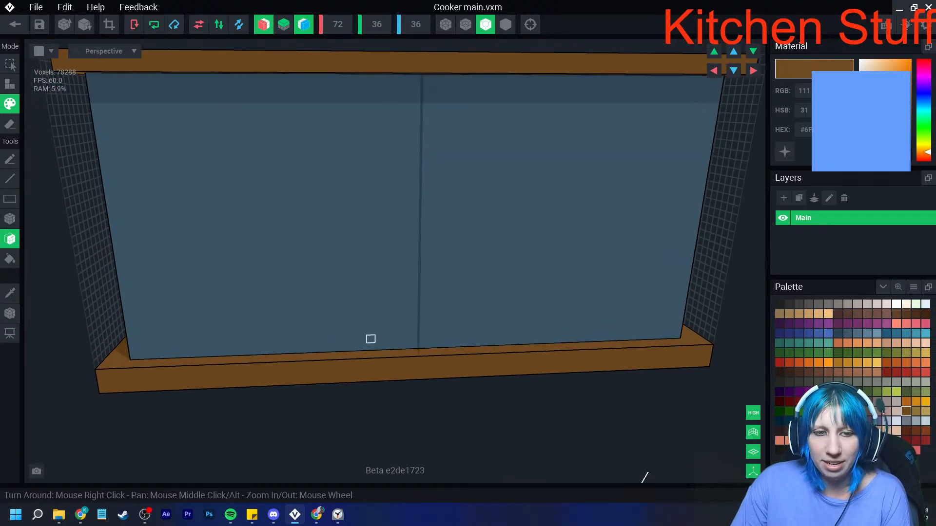
pyautogui.click(10, 219)
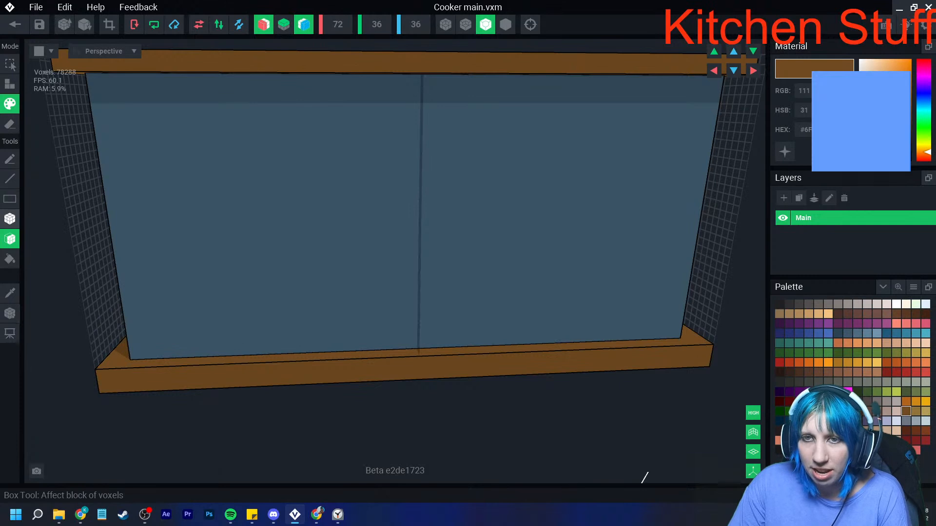
pyautogui.click(304, 24)
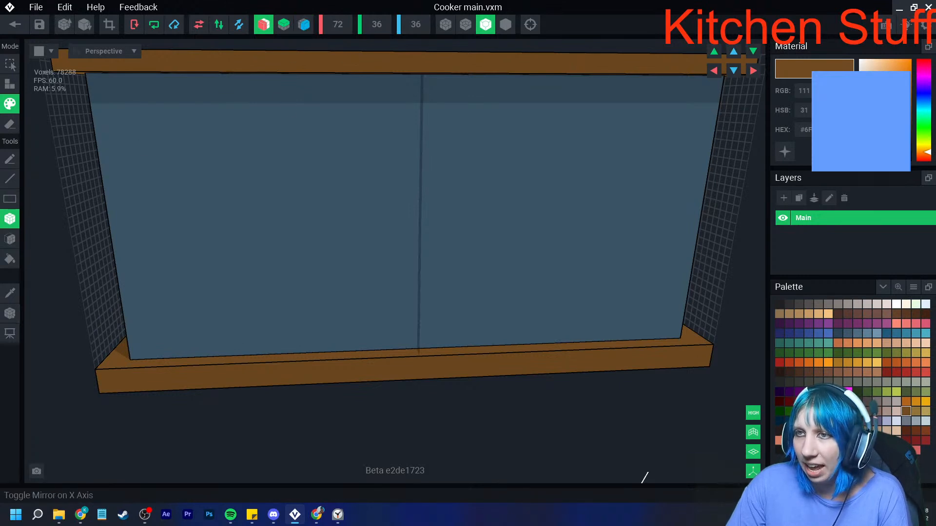
pyautogui.click(264, 24)
pyautogui.moveTo(166, 170); pyautogui.dragTo(327, 300)
pyautogui.scroll(-3, 358, 290)
pyautogui.scroll(4, 359, 290)
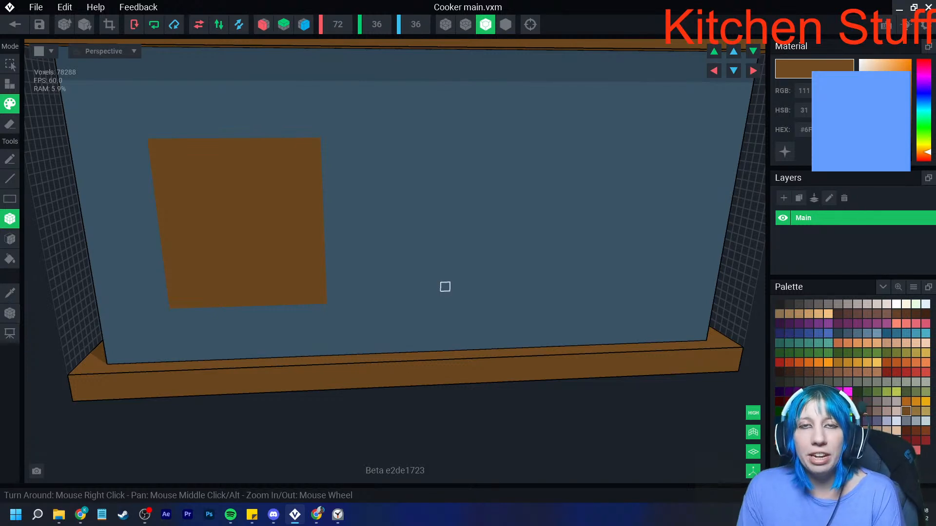
# - Paint two wide brown drawer rectangles, one above the other, on the right half of the front face
pyautogui.scroll(-2, 437, 284)
pyautogui.moveTo(438, 283); pyautogui.dragTo(390, 298, button='middle')
pyautogui.moveTo(447, 150)
pyautogui.mouseDown()
pyautogui.moveTo(447, 159)
pyautogui.moveTo(589, 174)
pyautogui.moveTo(588, 182)
pyautogui.mouseUp()
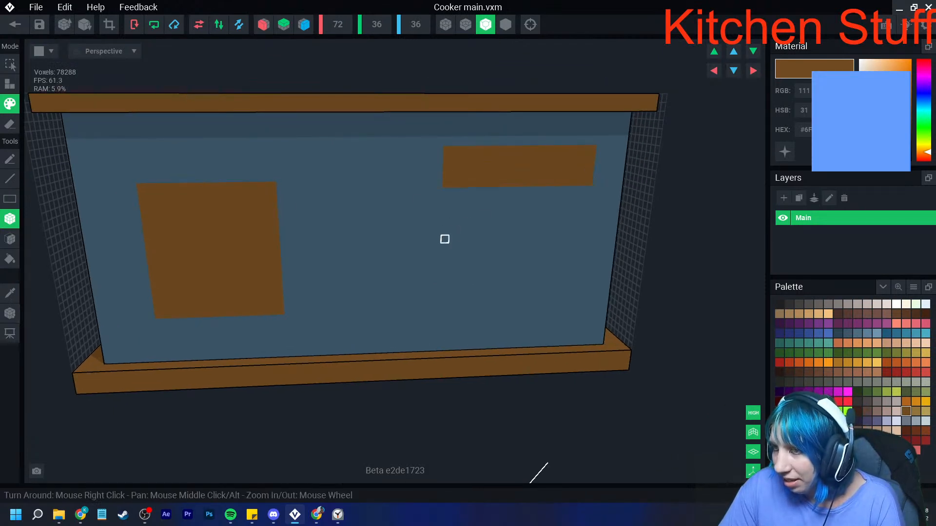
pyautogui.moveTo(448, 237); pyautogui.dragTo(580, 259)
pyautogui.scroll(2, 558, 259)
pyautogui.moveTo(387, 213); pyautogui.dragTo(558, 248)
pyautogui.moveTo(558, 247); pyautogui.dragTo(512, 256, button='right')
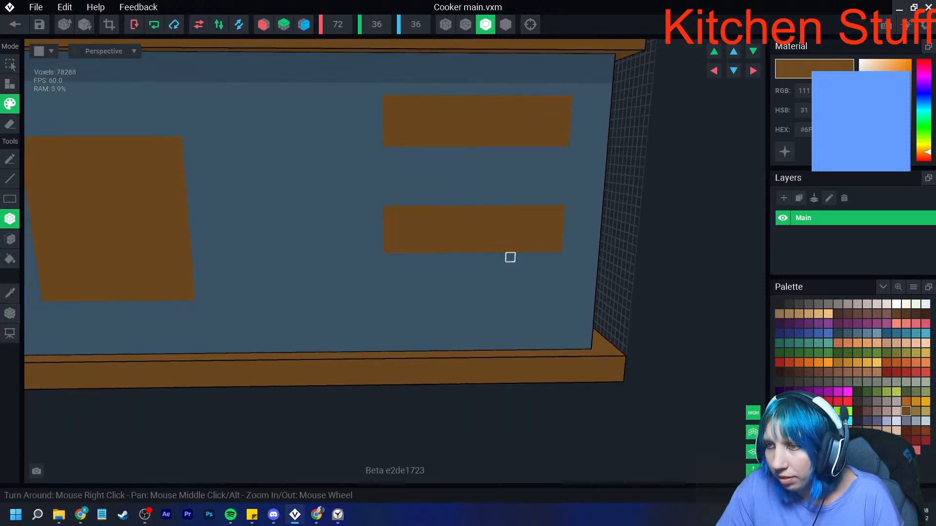
# - Add slightly shorter brown rows above and below both drawer rectangles to give them stepped, rounded corners
pyautogui.moveTo(387, 200); pyautogui.dragTo(561, 200)
pyautogui.moveTo(397, 257); pyautogui.dragTo(551, 256)
pyautogui.moveTo(397, 192); pyautogui.dragTo(556, 190)
pyautogui.moveTo(397, 151); pyautogui.dragTo(554, 151)
pyautogui.moveTo(398, 89); pyautogui.dragTo(557, 90)
pyautogui.scroll(-4, 507, 166)
pyautogui.scroll(-1, 497, 179)
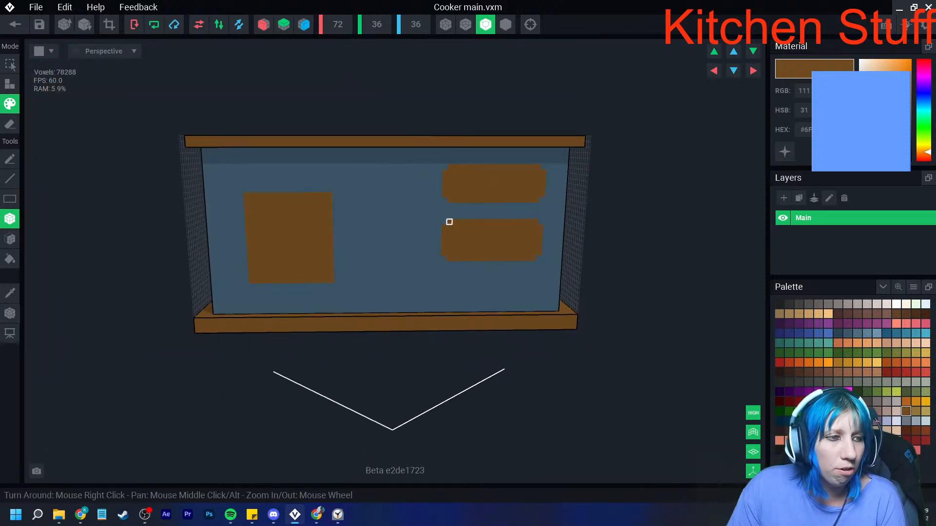
# - Choose a dark grey and paint a single voxel on the upper drawer as the left end of its handle
pyautogui.scroll(5, 445, 224)
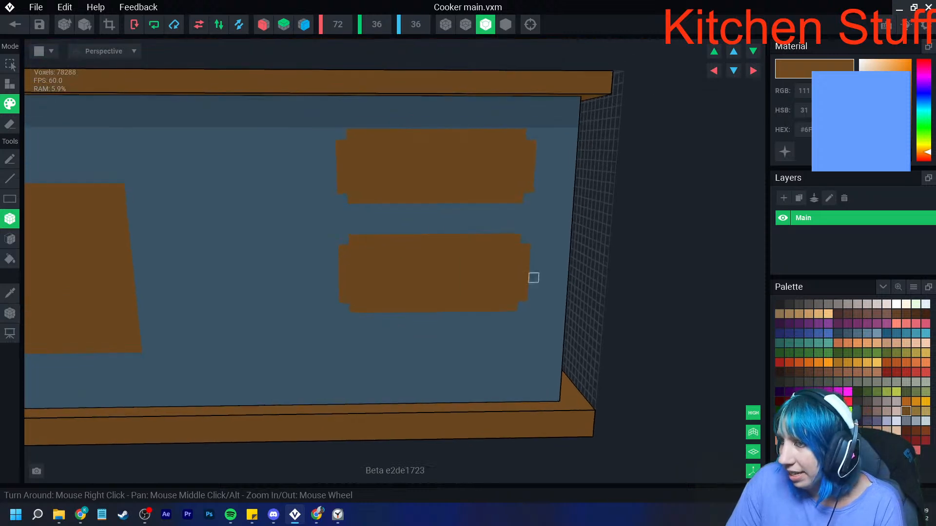
pyautogui.click(867, 401)
pyautogui.click(404, 166)
pyautogui.click(488, 166)
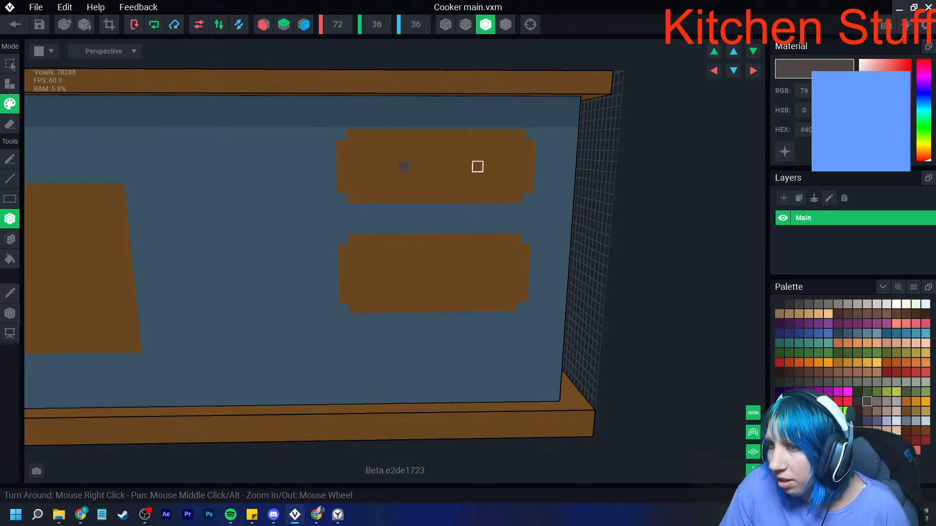
pyautogui.moveTo(342, 167); pyautogui.dragTo(384, 167)
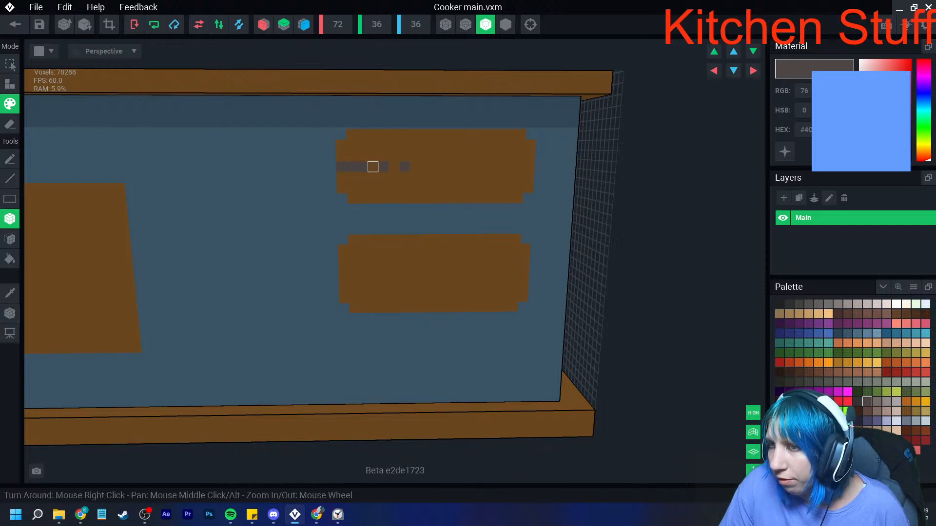
pyautogui.hotkey('ctrl', 'z')
pyautogui.hotkey('ctrl', 'z')
# - Mark five dark grey voxels inward from the upper drawer's right edge and place the handle's right end voxel
pyautogui.click(530, 166)
pyautogui.click(519, 167)
pyautogui.click(508, 167)
pyautogui.click(498, 167)
pyautogui.click(488, 167)
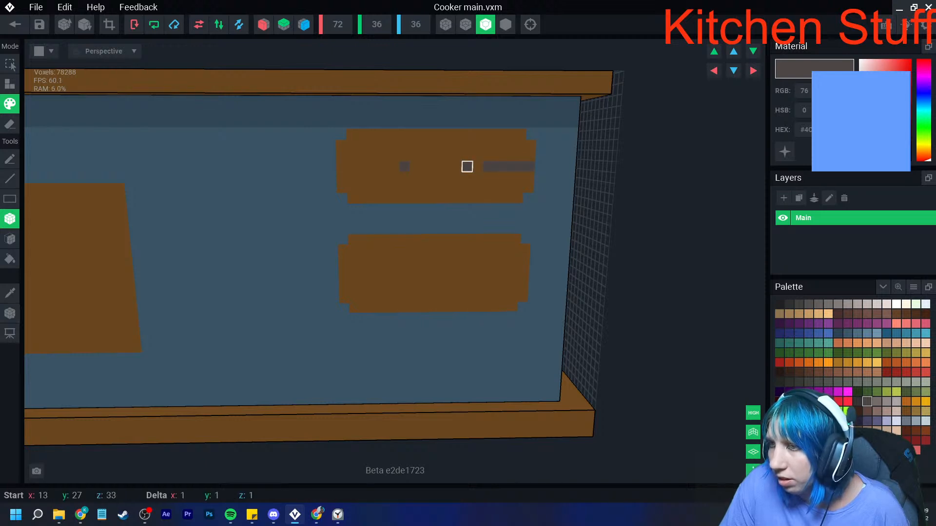
# - Cover the marker voxels with the drawer's brown and paint a dark grey bar joining the upper handle's ends one row lower
pyautogui.click(10, 294)
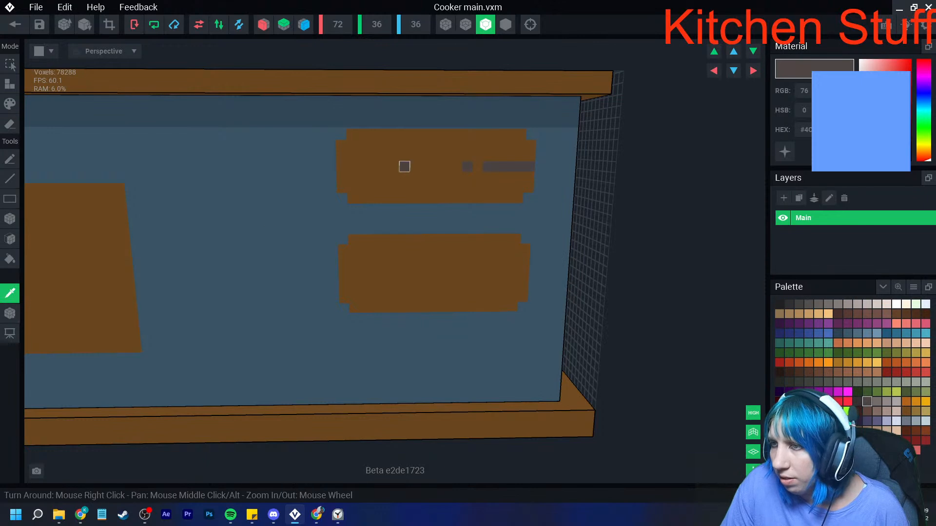
pyautogui.click(437, 156)
pyautogui.moveTo(487, 154); pyautogui.dragTo(529, 166)
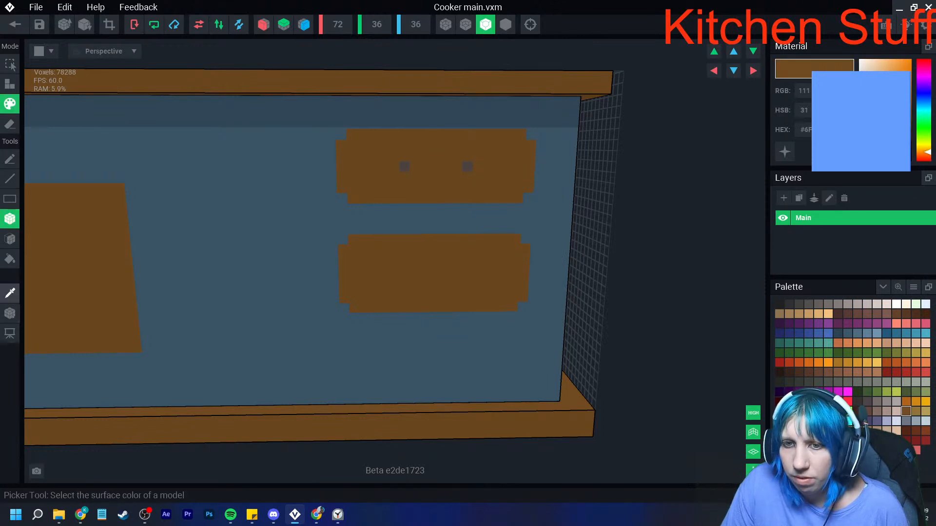
pyautogui.click(404, 166)
pyautogui.moveTo(413, 177)
pyautogui.mouseDown()
pyautogui.moveTo(455, 166)
pyautogui.moveTo(446, 178)
pyautogui.mouseUp()
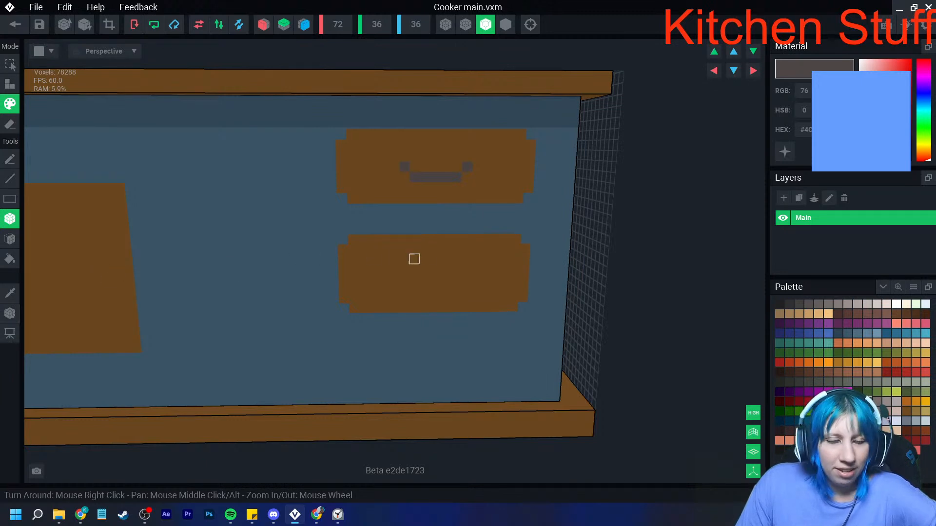
# - Paint a matching dark grey handle on the lower drawer, with two end voxels and a bar one row below
pyautogui.moveTo(405, 259); pyautogui.dragTo(435, 258, button='right')
pyautogui.scroll(2, 435, 266)
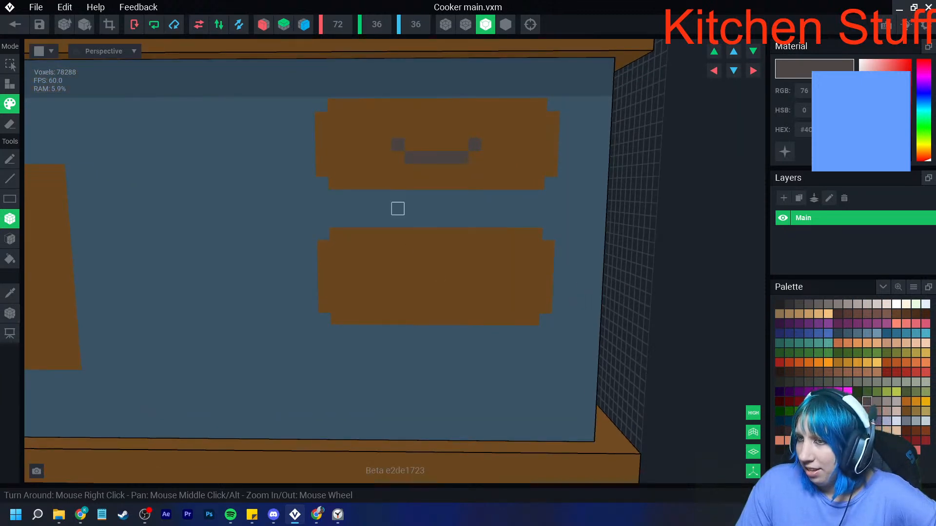
pyautogui.click(398, 270)
pyautogui.moveTo(410, 283); pyautogui.dragTo(472, 282)
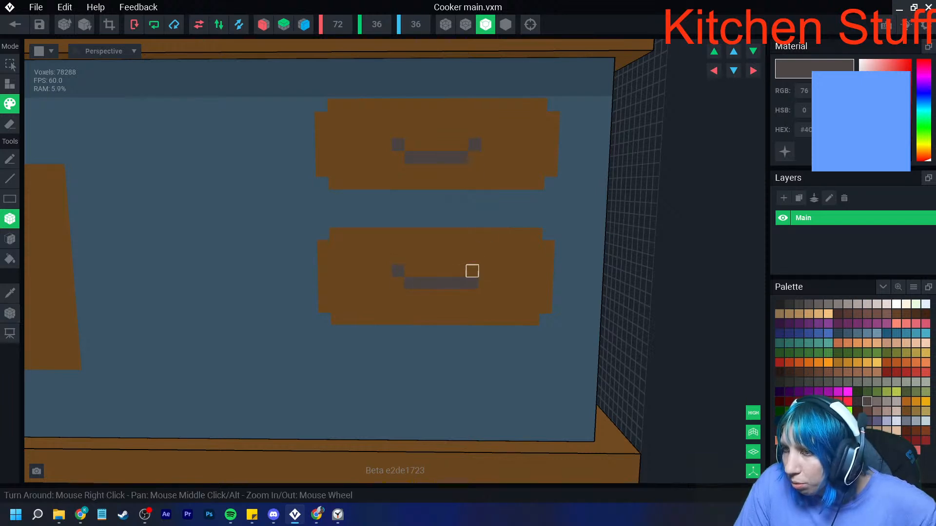
pyautogui.hotkey('ctrl', 'z')
pyautogui.scroll(-5, 435, 283)
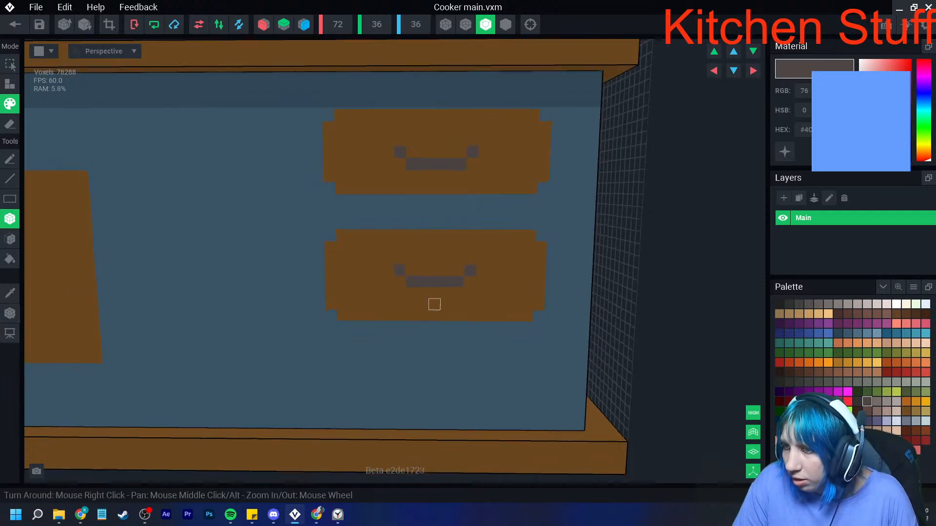
# - Choose a lighter grey and paint a highlight row between the end voxels of both drawer handles
pyautogui.click(877, 402)
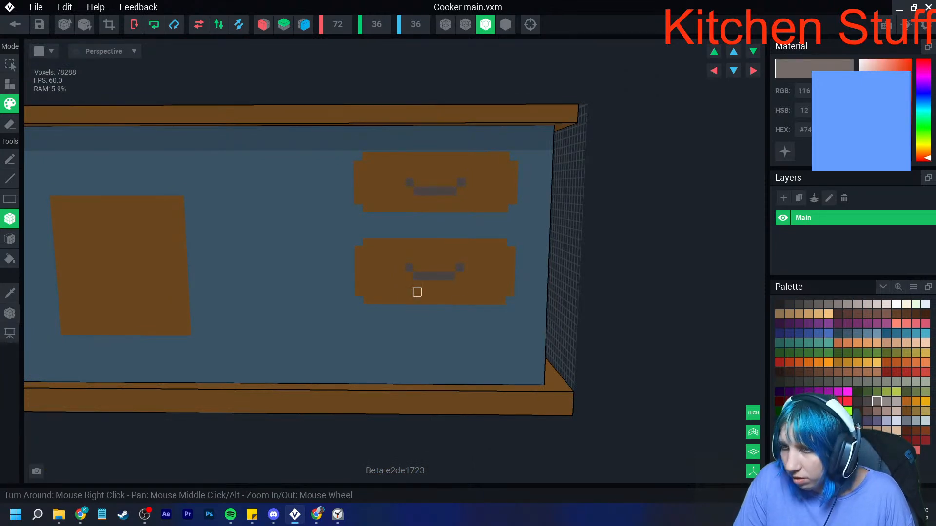
pyautogui.click(857, 402)
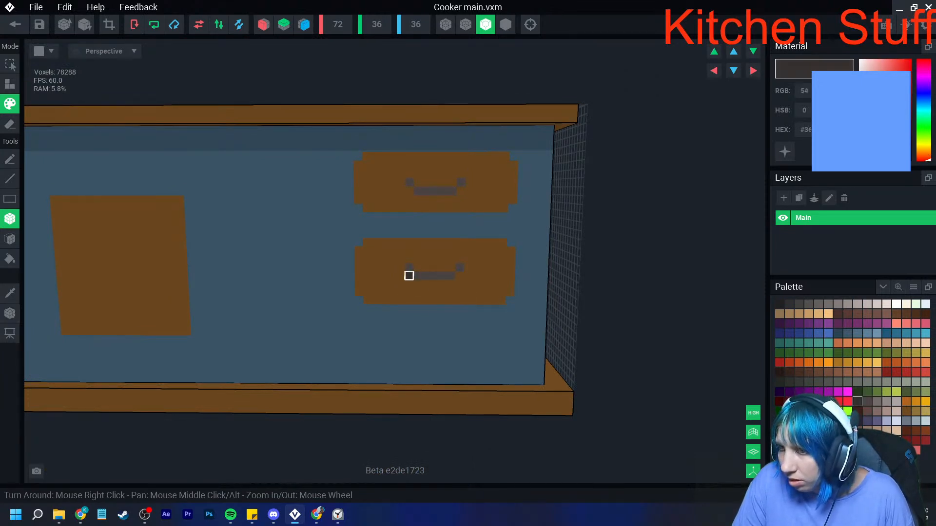
pyautogui.click(877, 402)
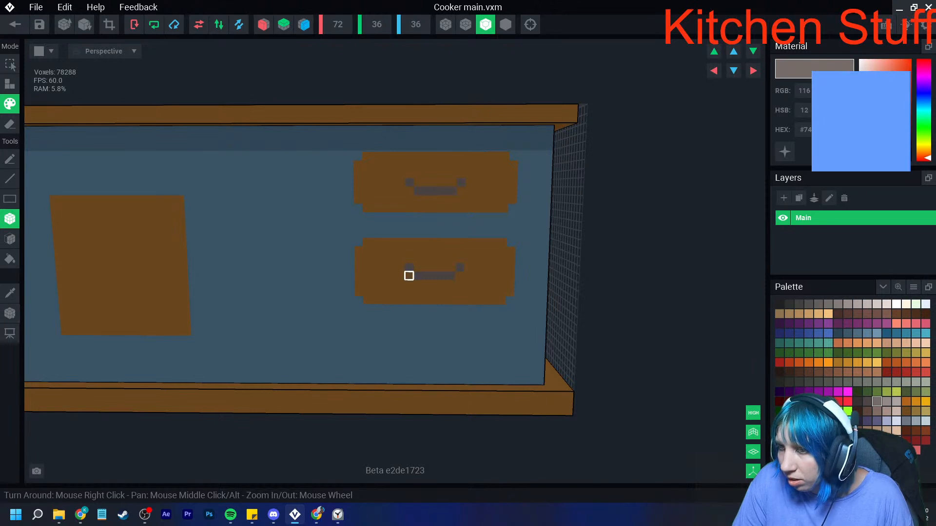
pyautogui.moveTo(417, 267); pyautogui.dragTo(451, 268)
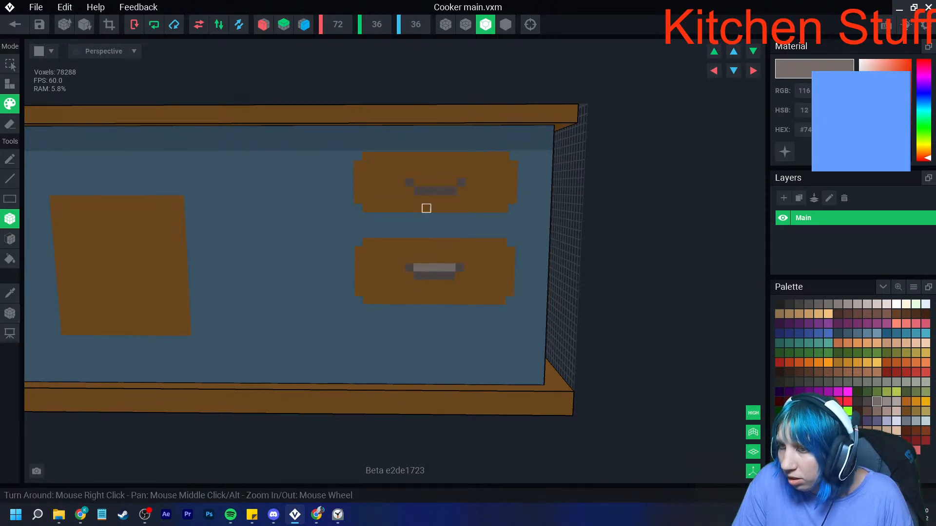
pyautogui.moveTo(418, 182); pyautogui.dragTo(452, 183)
# - Paint single lighter grey voxels directly above both ends of the lower and upper drawer handles
pyautogui.scroll(-3, 446, 271)
pyautogui.scroll(-2, 446, 324)
pyautogui.moveTo(447, 322); pyautogui.dragTo(446, 325, button='right')
pyautogui.scroll(1, 447, 324)
pyautogui.click(415, 245)
pyautogui.click(446, 244)
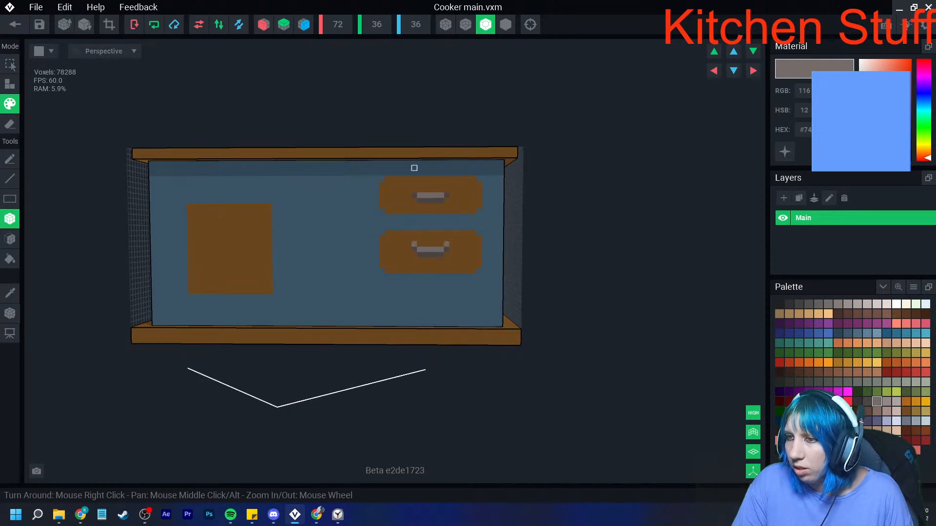
pyautogui.click(415, 190)
pyautogui.click(447, 190)
# - Sample the drawer brown, darken it slightly and paint a shadow row along the lower drawer's bottom edge
pyautogui.scroll(-2, 431, 324)
pyautogui.moveTo(431, 323); pyautogui.dragTo(429, 323, button='right')
pyautogui.scroll(4, 429, 324)
pyautogui.scroll(2, 415, 314)
pyautogui.click(9, 293)
pyautogui.click(390, 217)
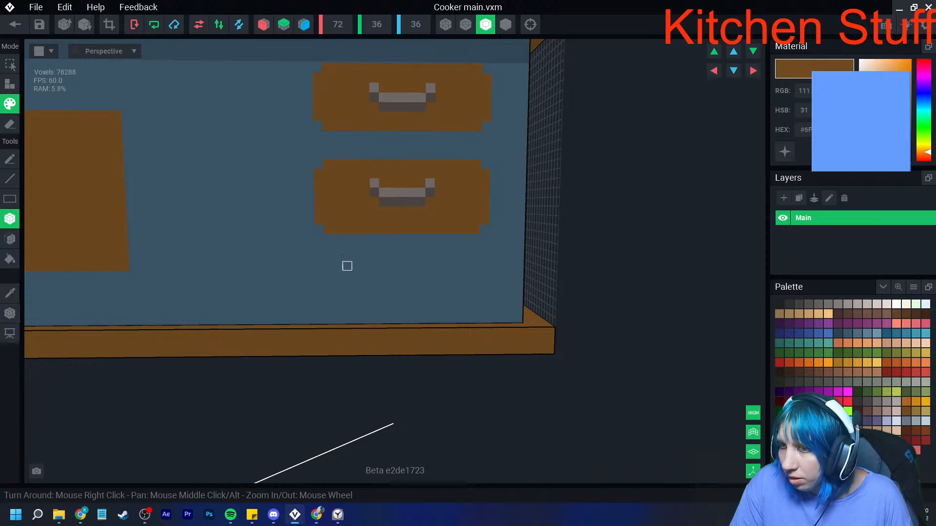
pyautogui.moveTo(328, 238); pyautogui.dragTo(477, 238)
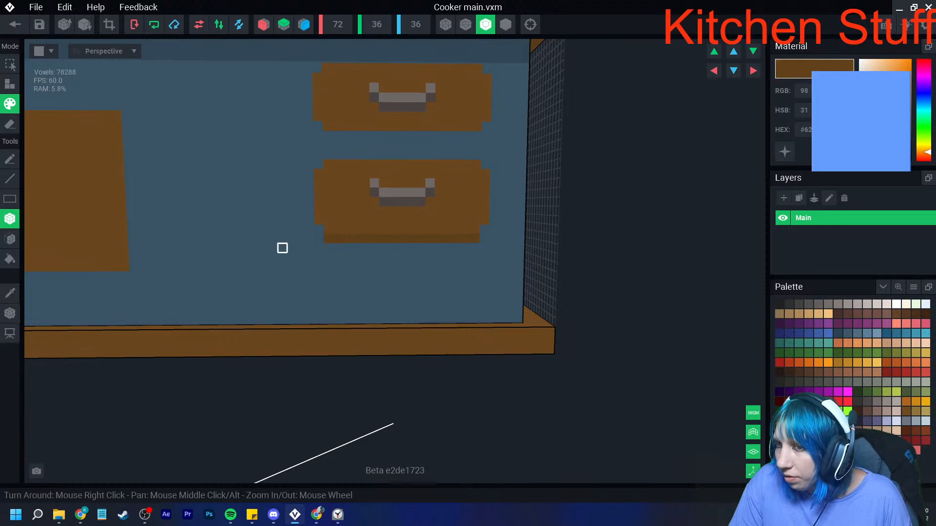
# - Paint the same darker brown shadow row along the upper drawer's bottom edge and shade the lower corner voxels of both drawers
pyautogui.moveTo(322, 135); pyautogui.dragTo(468, 136)
pyautogui.scroll(-5, 415, 219)
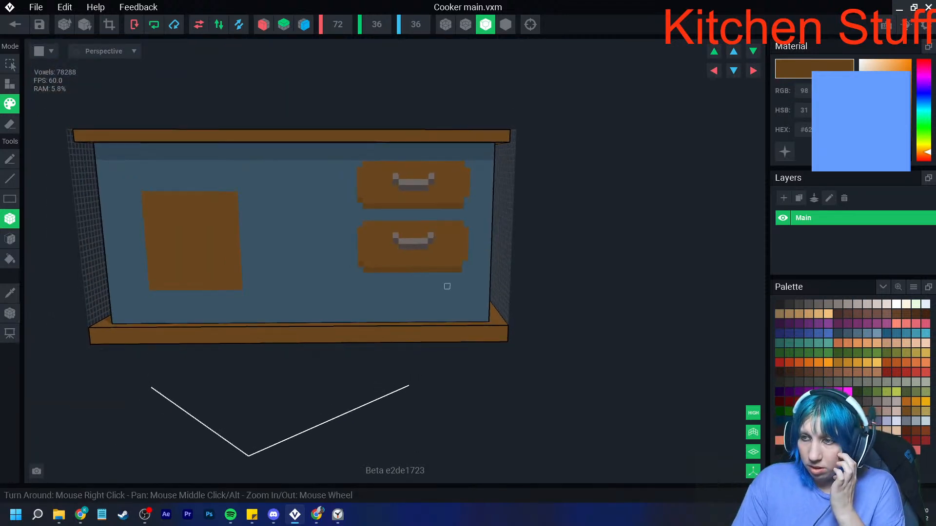
pyautogui.scroll(-3, 464, 200)
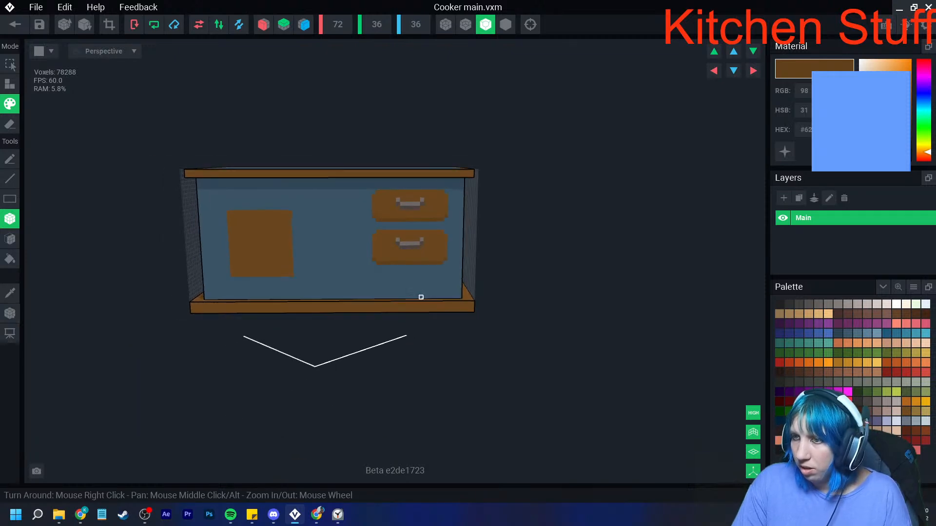
pyautogui.scroll(6, 421, 297)
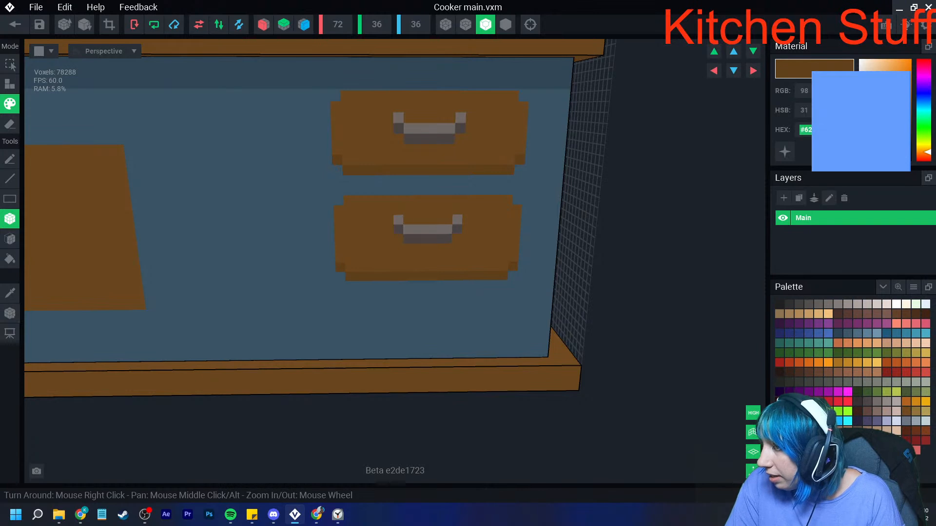
# - Choose the drawer brown, lighten it, and paint a highlight row above the top edge of the upper and lower drawers
pyautogui.click(780, 304)
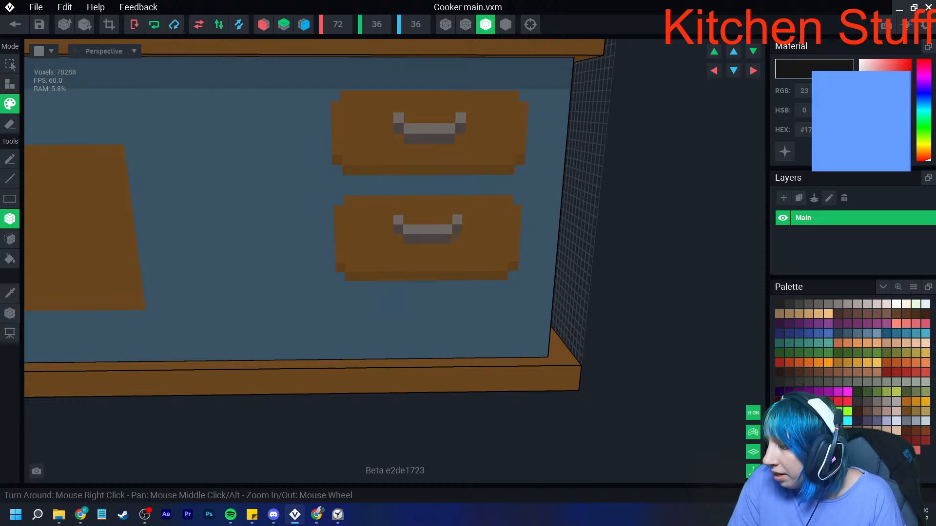
pyautogui.click(907, 411)
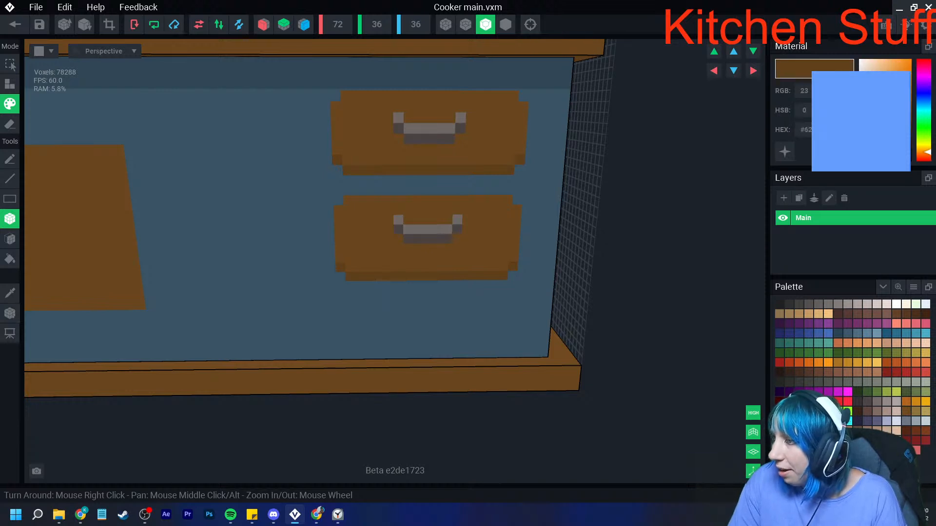
pyautogui.moveTo(418, 157); pyautogui.dragTo(359, 117, button='right')
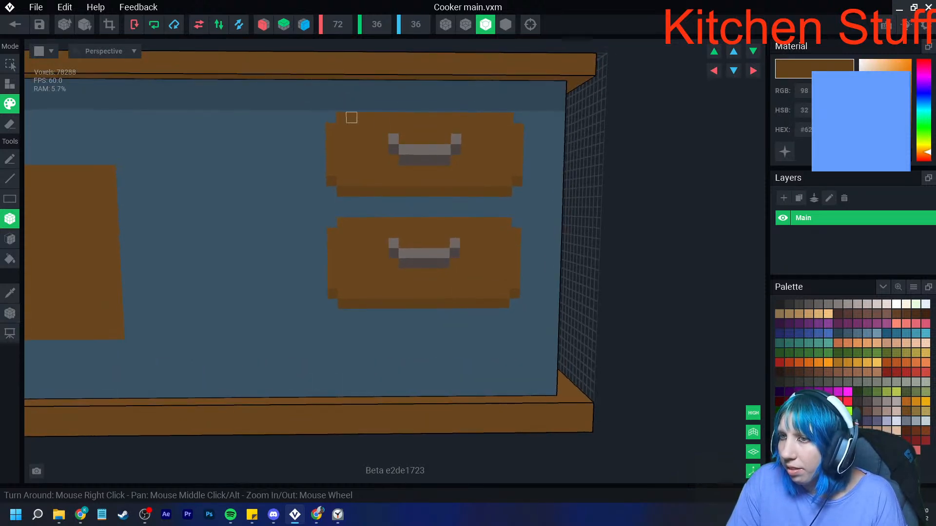
pyautogui.moveTo(341, 107); pyautogui.dragTo(509, 107)
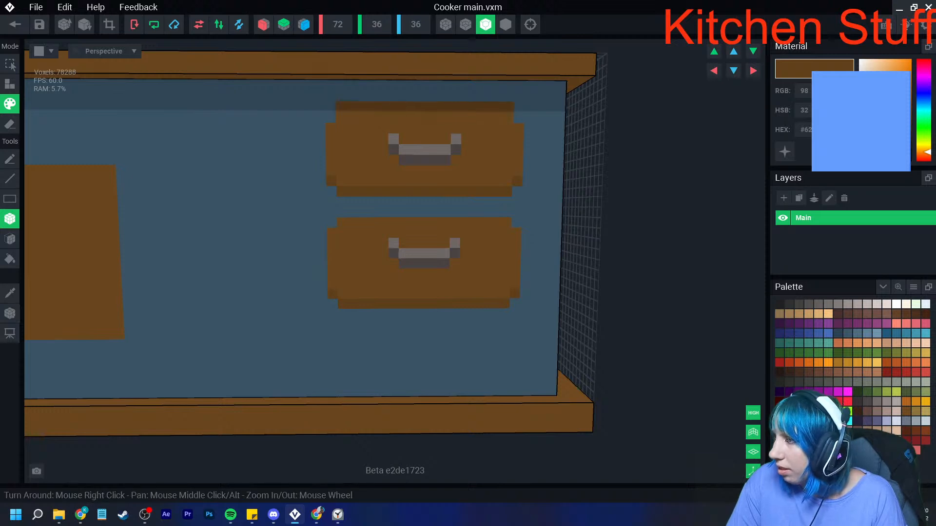
pyautogui.moveTo(898, 122); pyautogui.dragTo(896, 111)
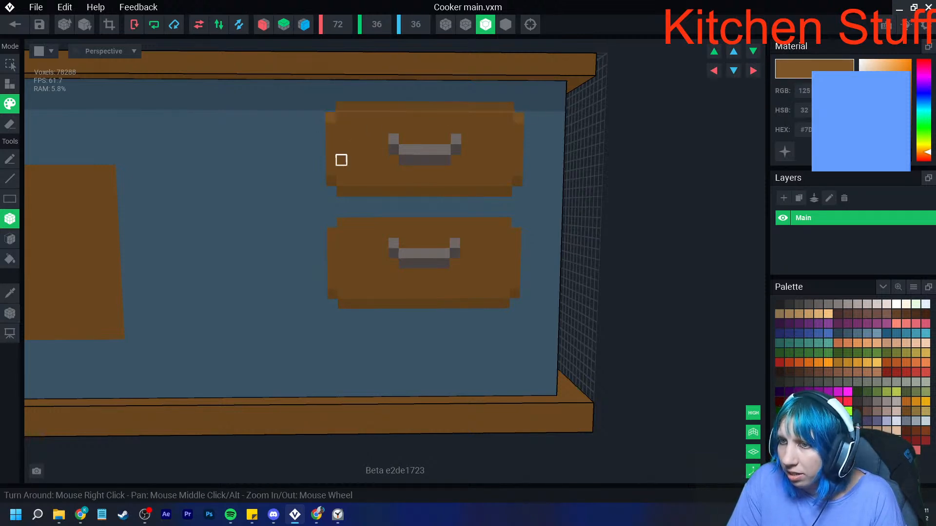
pyautogui.moveTo(342, 213); pyautogui.dragTo(507, 211)
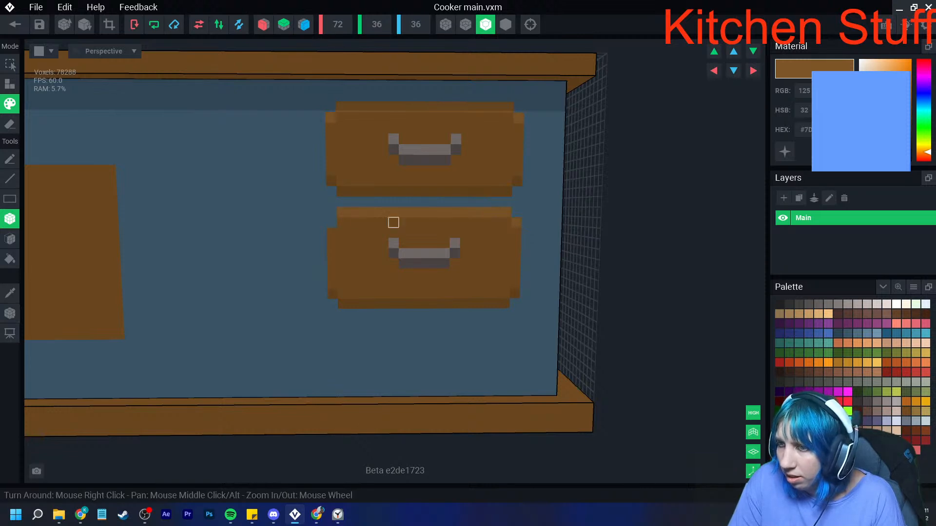
pyautogui.scroll(-6, 331, 222)
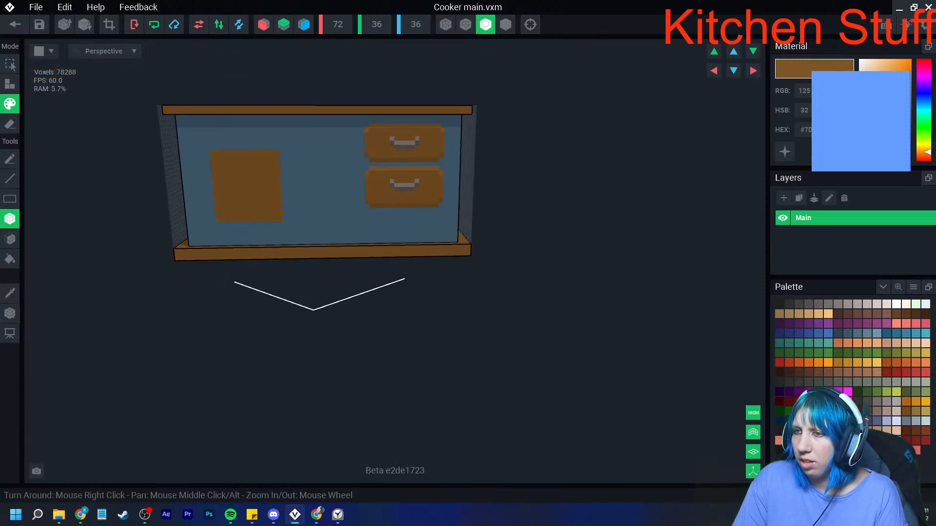
pyautogui.scroll(3, 374, 271)
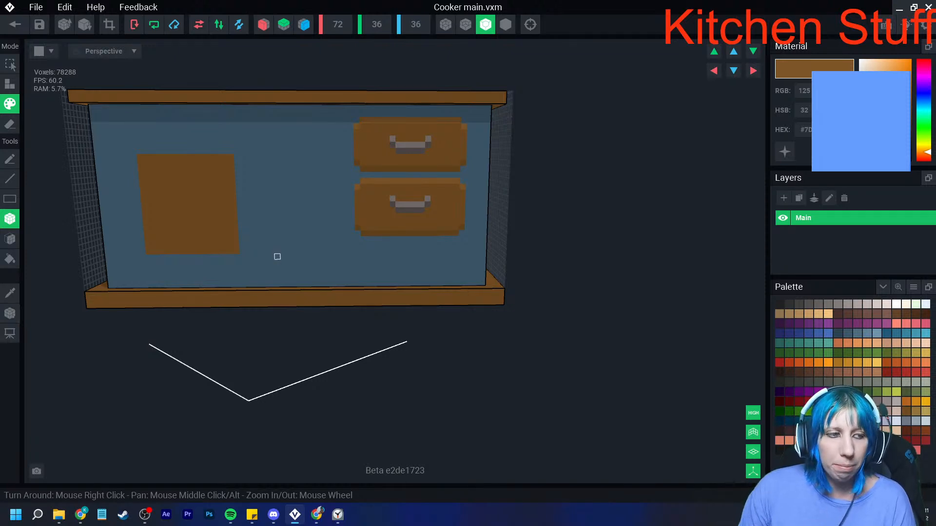
# - Set the cooker model's pivot to its bottom centre, then save the model and return to the Kitchen stuff contest rig
pyautogui.moveTo(196, 192); pyautogui.dragTo(352, 269, button='right')
pyautogui.scroll(3, 352, 270)
pyautogui.moveTo(352, 270); pyautogui.dragTo(415, 302, button='middle')
pyautogui.moveTo(359, 272); pyautogui.dragTo(356, 283, button='right')
pyautogui.scroll(1, 322, 257)
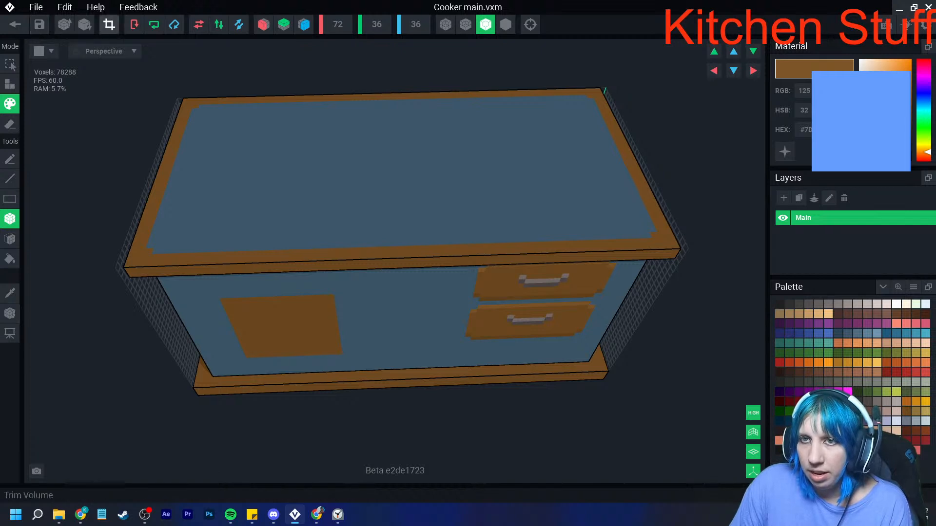
pyautogui.click(9, 313)
pyautogui.click(48, 322)
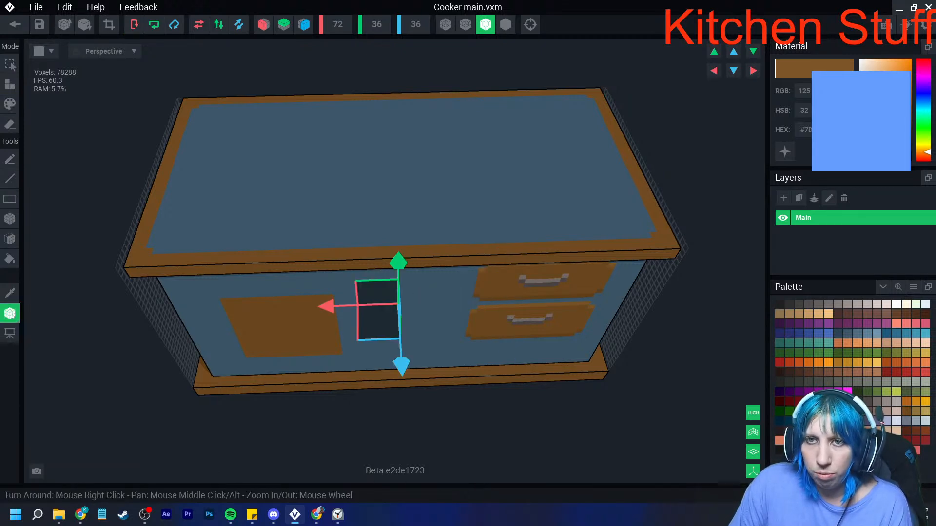
pyautogui.click(14, 24)
pyautogui.click(366, 187)
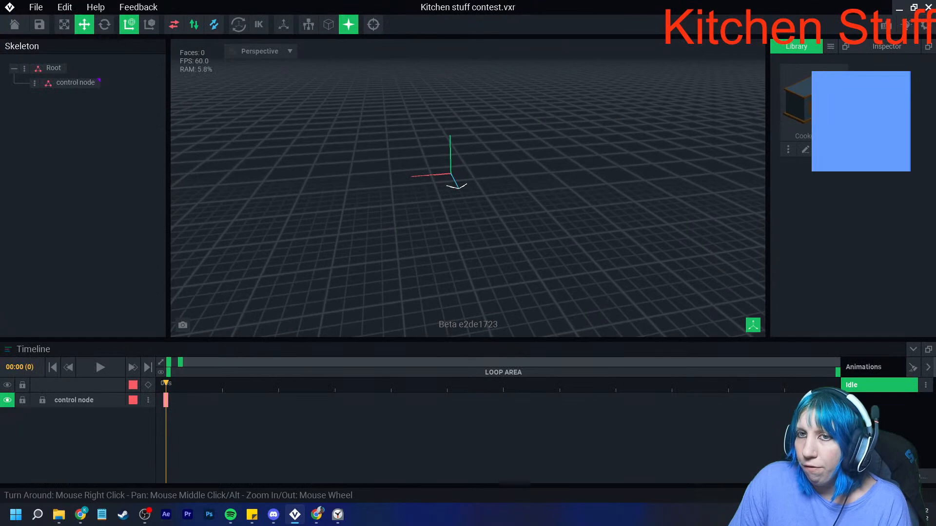
# - Create a child node named Stove under the control node and assign the Cooker main model to it
pyautogui.click(34, 83)
pyautogui.click(73, 110)
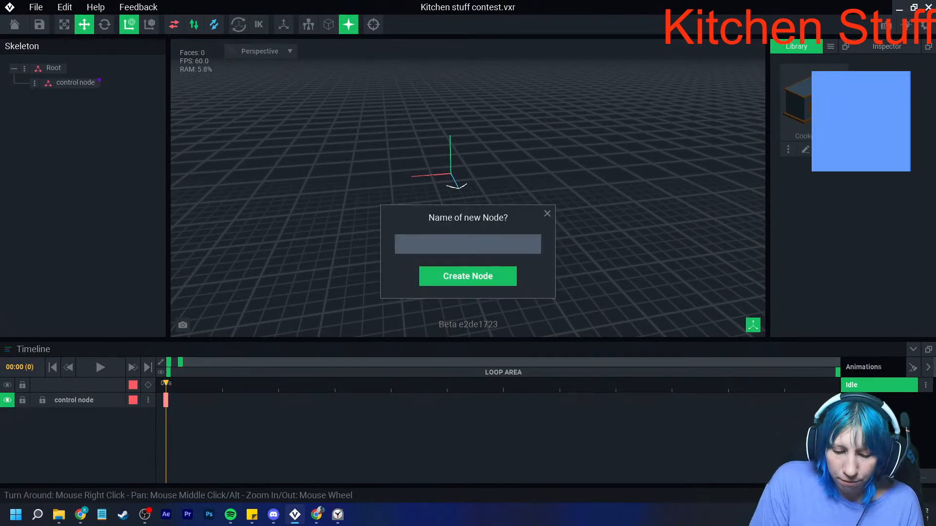
pyautogui.write('Stove')
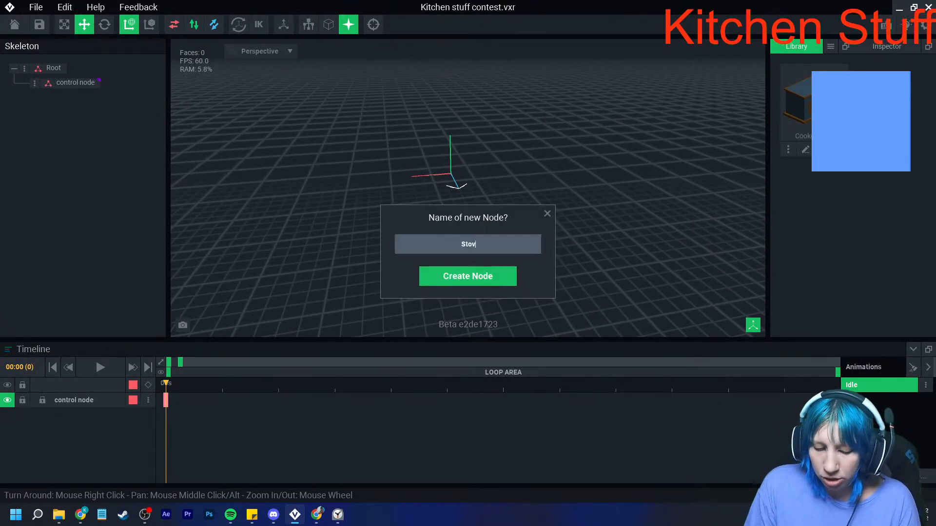
pyautogui.press('Return')
pyautogui.moveTo(800, 105); pyautogui.dragTo(73, 98)
pyautogui.scroll(5, 419, 168)
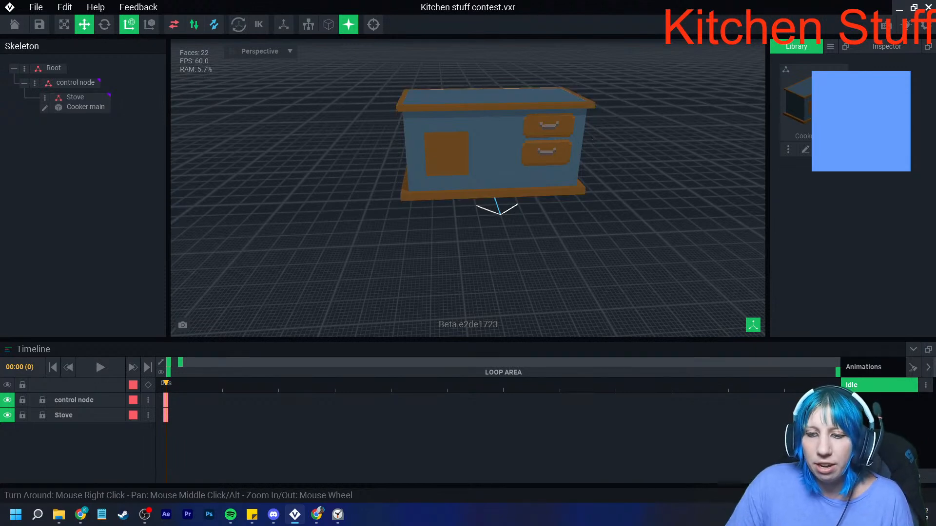
pyautogui.click(145, 515)
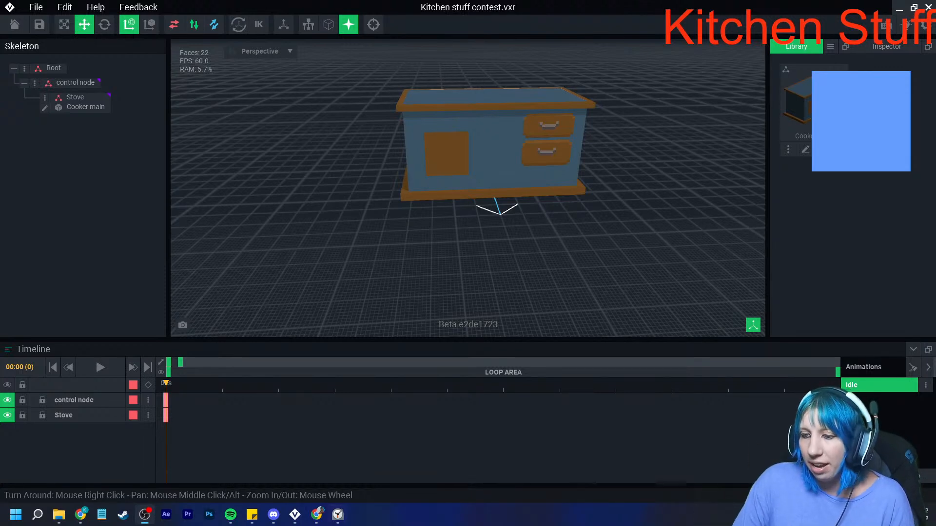
pyautogui.click(338, 515)
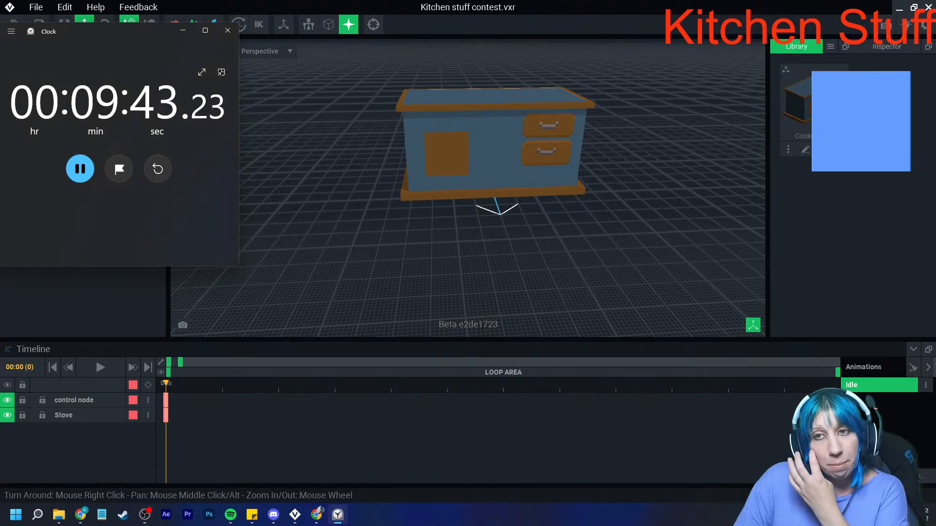
pyautogui.click(337, 514)
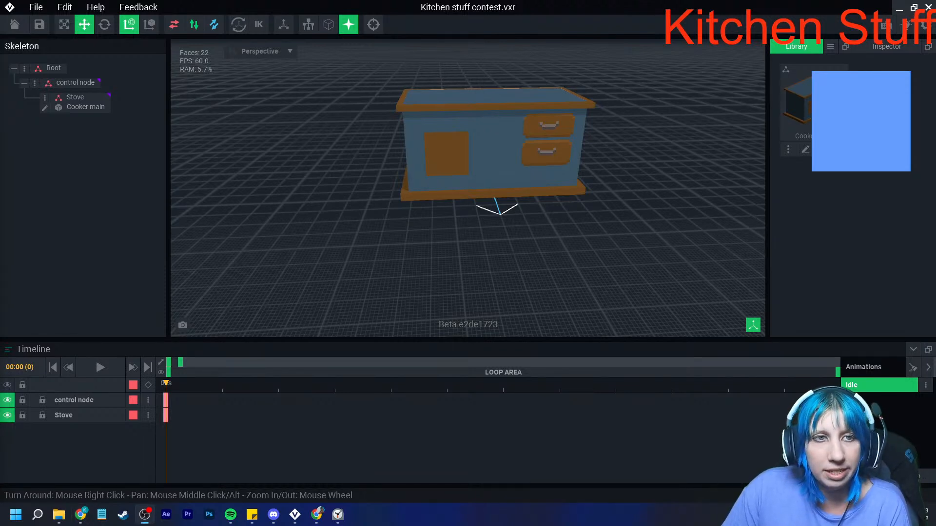
# - Create a new voxel model named Pole in the rig's library
pyautogui.moveTo(497, 161); pyautogui.dragTo(448, 195, button='right')
pyautogui.scroll(5, 441, 217)
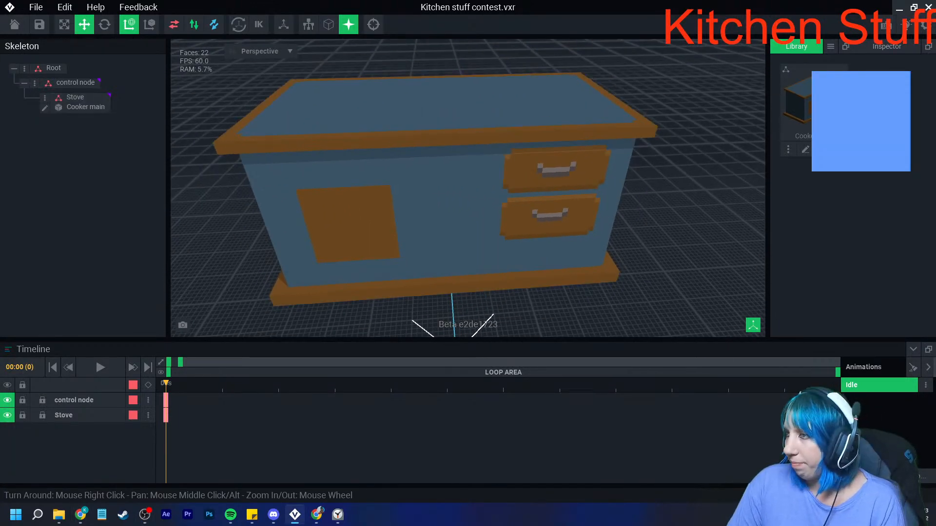
pyautogui.click(831, 46)
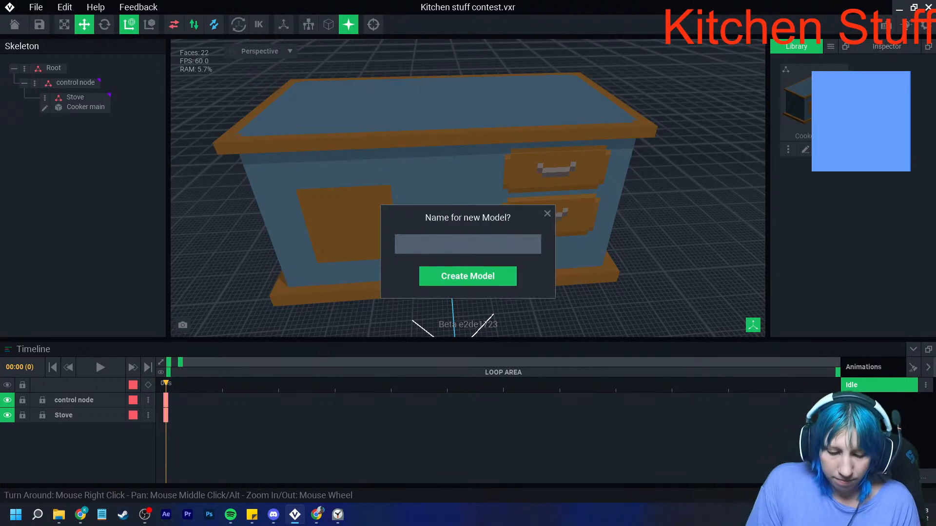
pyautogui.write('Pole')
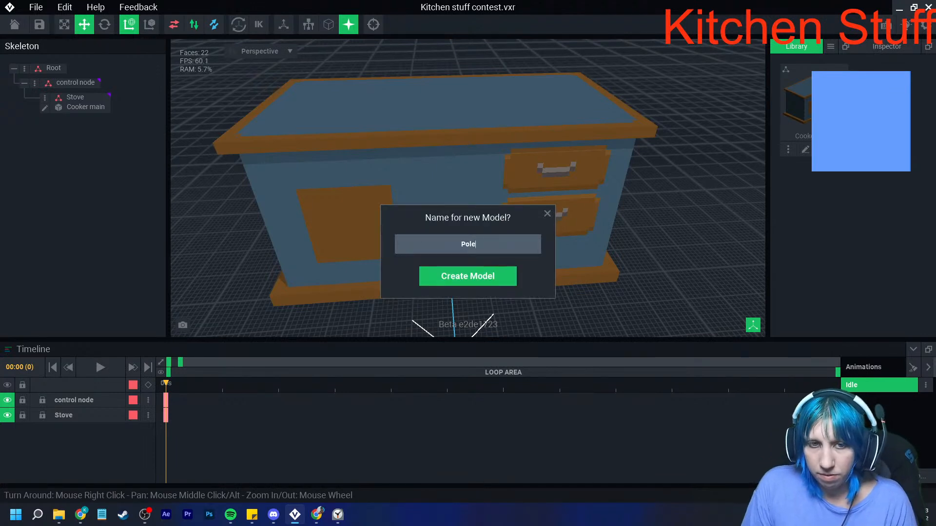
pyautogui.press('Return')
# - Load VE - the sandbox extended.png as the colour palette of the Pole model
pyautogui.click(913, 287)
pyautogui.click(883, 331)
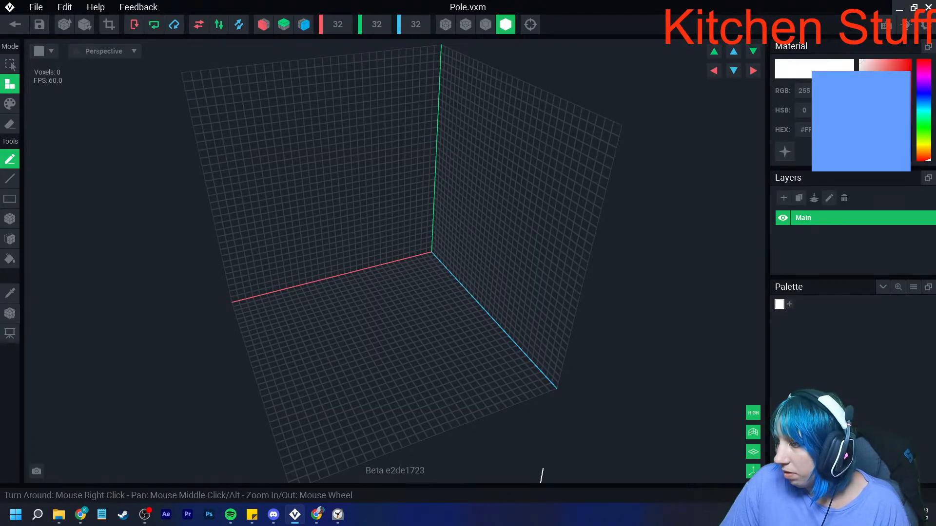
pyautogui.click(914, 288)
pyautogui.click(882, 317)
pyautogui.click(432, 309)
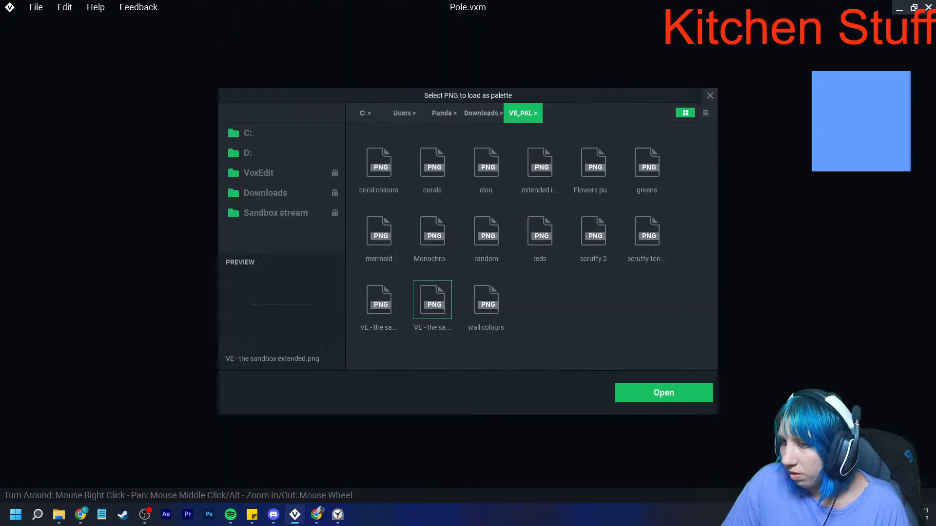
pyautogui.doubleClick(432, 309)
# - Choose a dark blue, build a vertical pole 2 voxels thick and 32 voxels tall, and trim the volume to it
pyautogui.moveTo(351, 291); pyautogui.dragTo(487, 284, button='right')
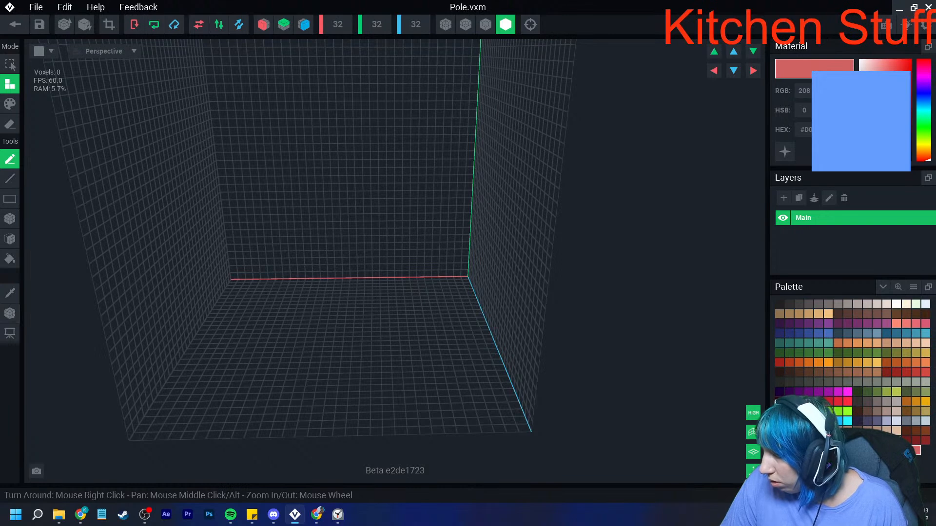
pyautogui.click(790, 421)
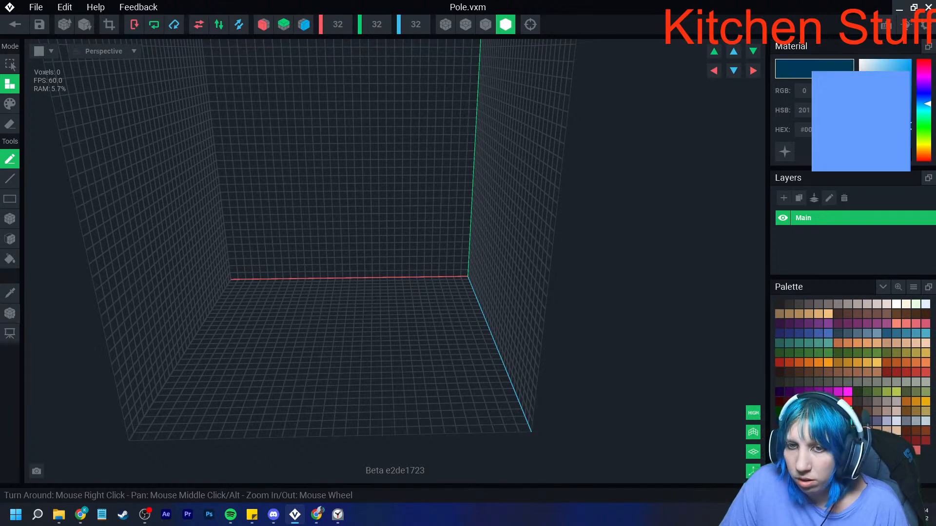
pyautogui.click(9, 219)
pyautogui.scroll(-5, 356, 223)
pyautogui.moveTo(326, 136); pyautogui.dragTo(336, 328)
pyautogui.moveTo(336, 327); pyautogui.dragTo(375, 304, button='right')
pyautogui.click(109, 24)
# - Set the pole's pivot to its bottom centre, then save Pole.vxm and return to the rig
pyautogui.click(13, 314)
pyautogui.rightClick(14, 316)
pyautogui.click(51, 322)
pyautogui.click(14, 25)
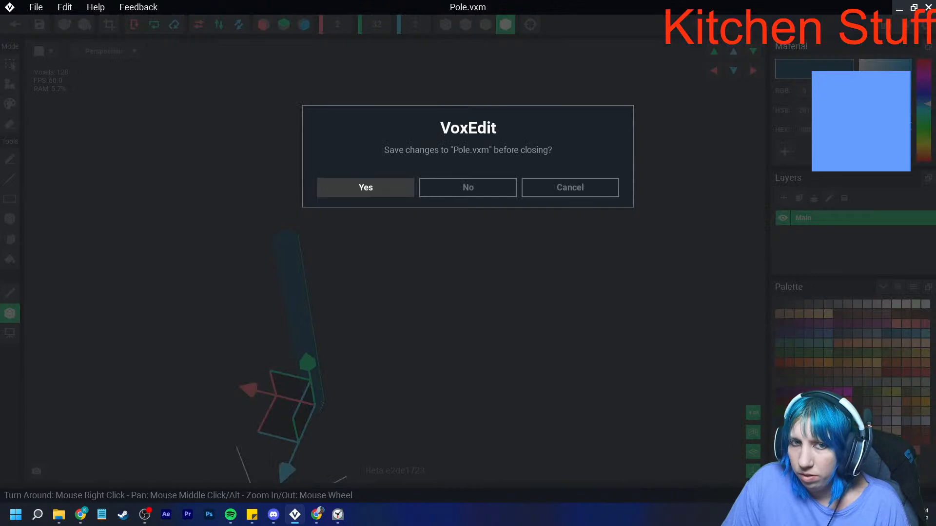
pyautogui.click(366, 187)
# - Create a new voxel model named Shelf and load the VE - the sandbox extended palette for it
pyautogui.click(831, 46)
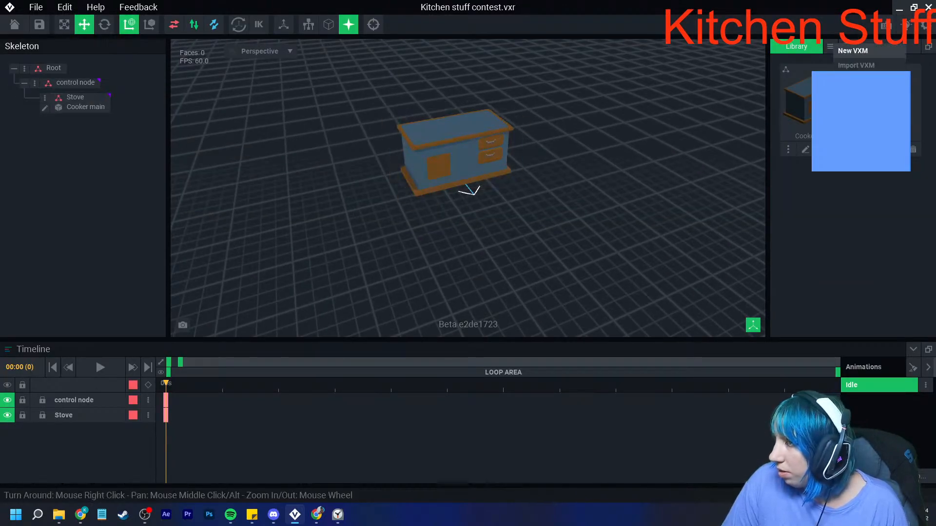
pyautogui.click(858, 50)
pyautogui.write('Shelf')
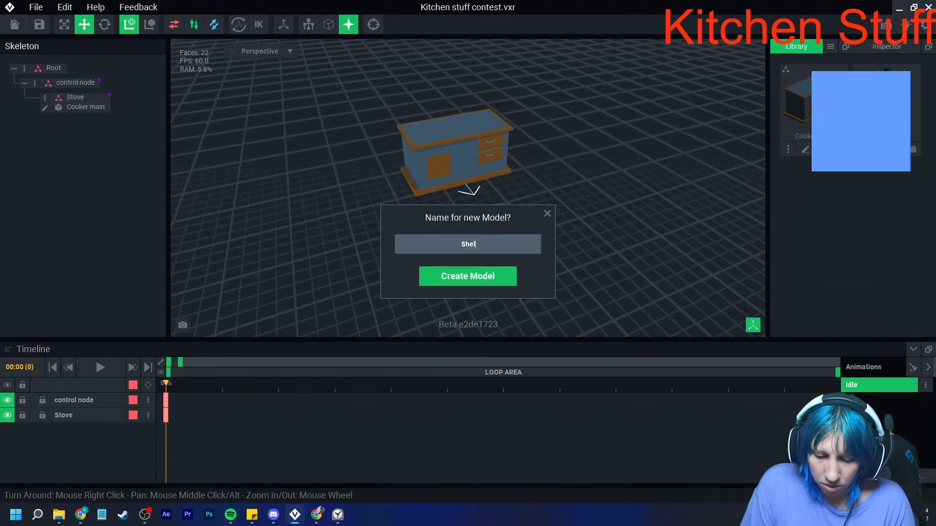
pyautogui.press('Return')
pyautogui.click(914, 287)
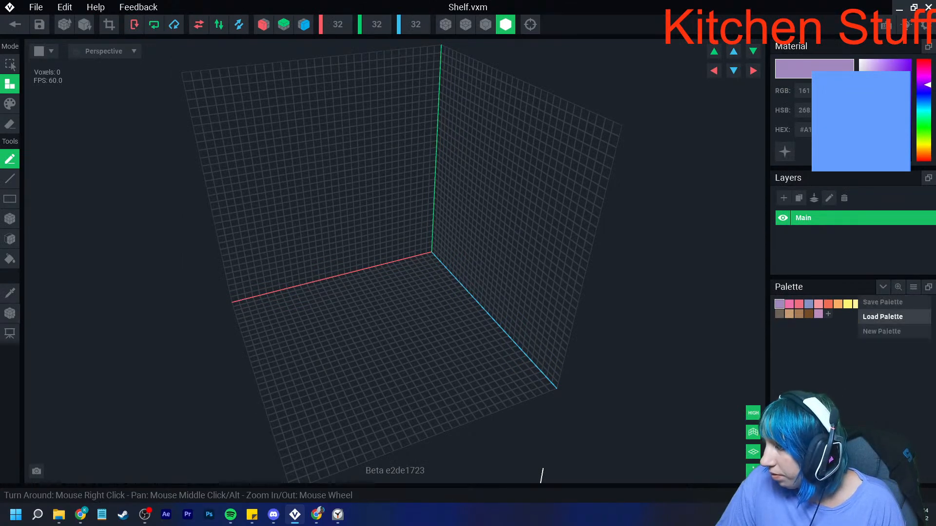
pyautogui.click(884, 316)
pyautogui.doubleClick(432, 300)
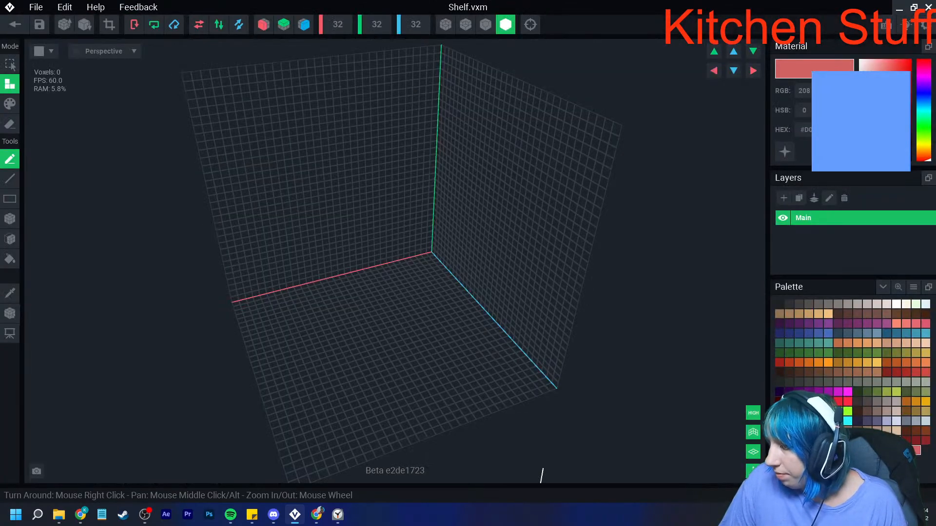
# - Set the shelf volume's X width to 60 voxels and cover its whole floor with a layer of dark blue voxels
pyautogui.moveTo(432, 351); pyautogui.dragTo(381, 171, button='right')
pyautogui.click(338, 24)
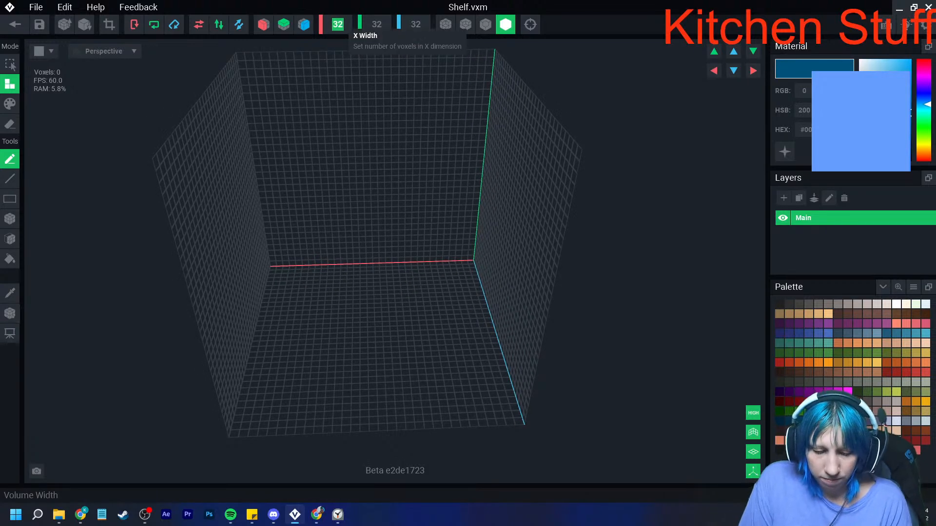
pyautogui.write('60')
pyautogui.press('Return')
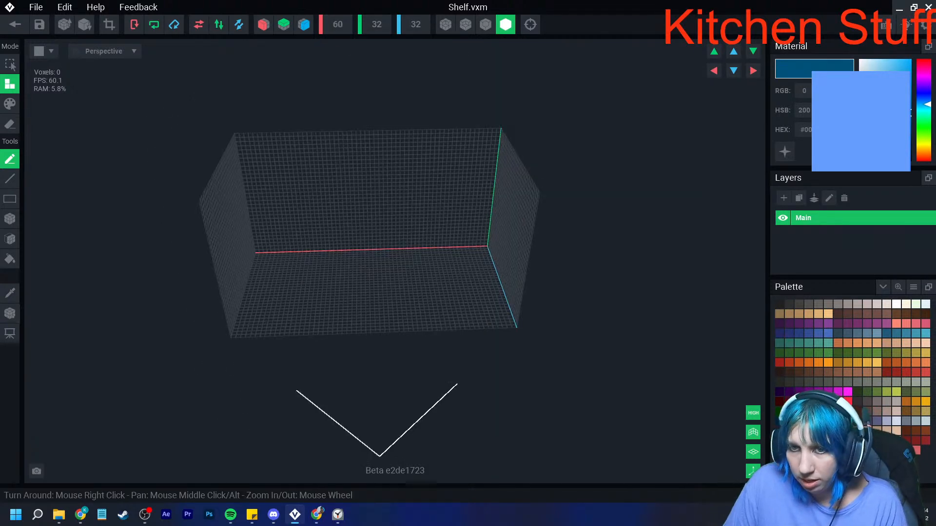
pyautogui.click(10, 239)
pyautogui.click(372, 310)
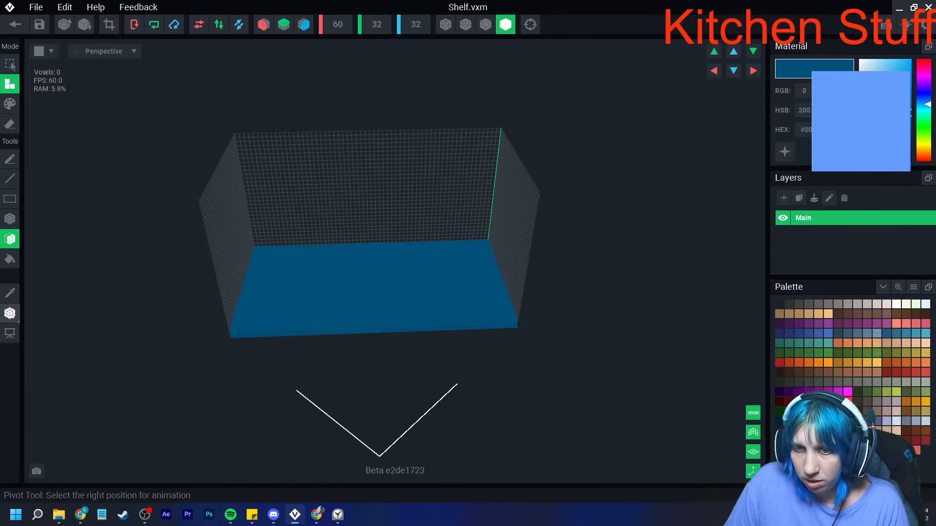
# - Thicken the shelf to 2 voxels, and set up box painting in dark grey-brown with voxel edge outlines displayed
pyautogui.moveTo(470, 292); pyautogui.dragTo(445, 304, button='right')
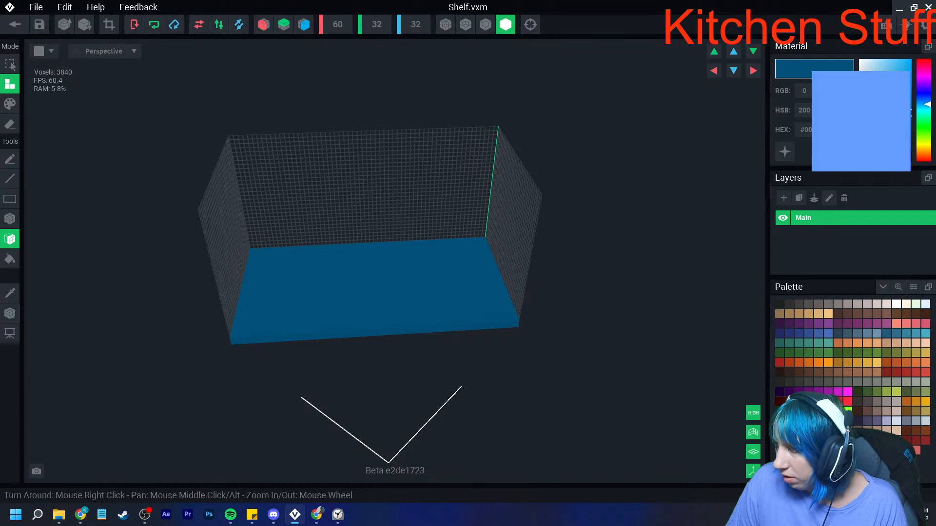
pyautogui.click(867, 402)
pyautogui.moveTo(403, 326); pyautogui.dragTo(167, 306, button='right')
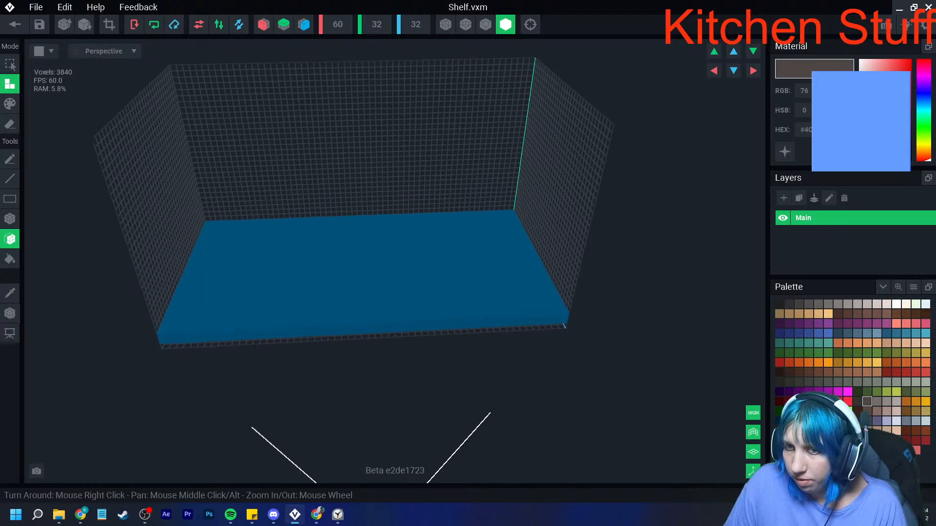
pyautogui.click(9, 219)
pyautogui.moveTo(178, 345); pyautogui.dragTo(210, 356, button='right')
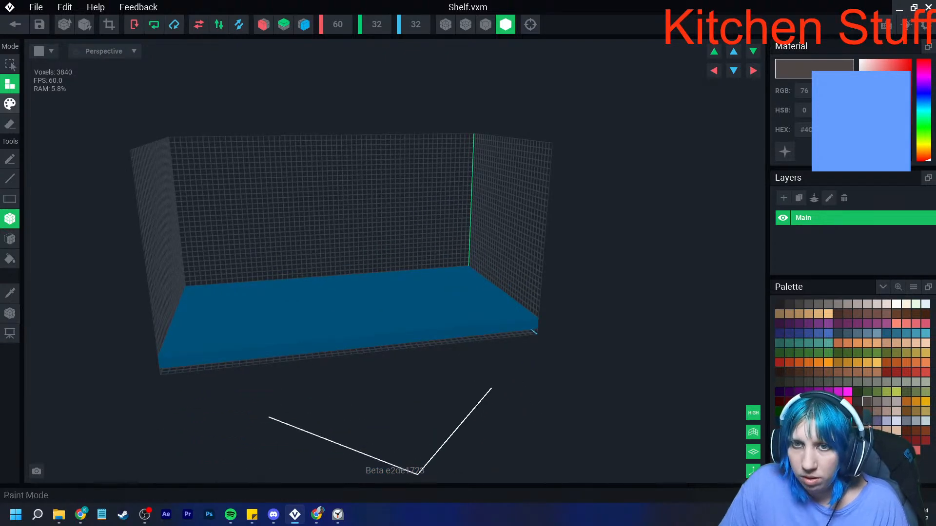
pyautogui.click(10, 104)
pyautogui.moveTo(166, 345)
pyautogui.mouseDown(button='right')
pyautogui.moveTo(158, 343)
pyautogui.moveTo(229, 328)
pyautogui.mouseUp(button='right')
pyautogui.scroll(2, 231, 336)
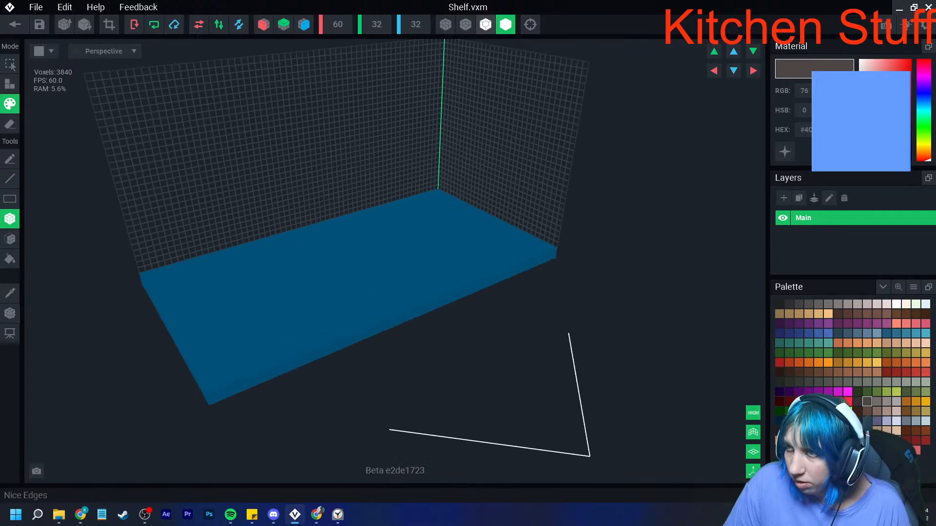
pyautogui.click(486, 24)
pyautogui.moveTo(212, 397); pyautogui.dragTo(273, 385, button='right')
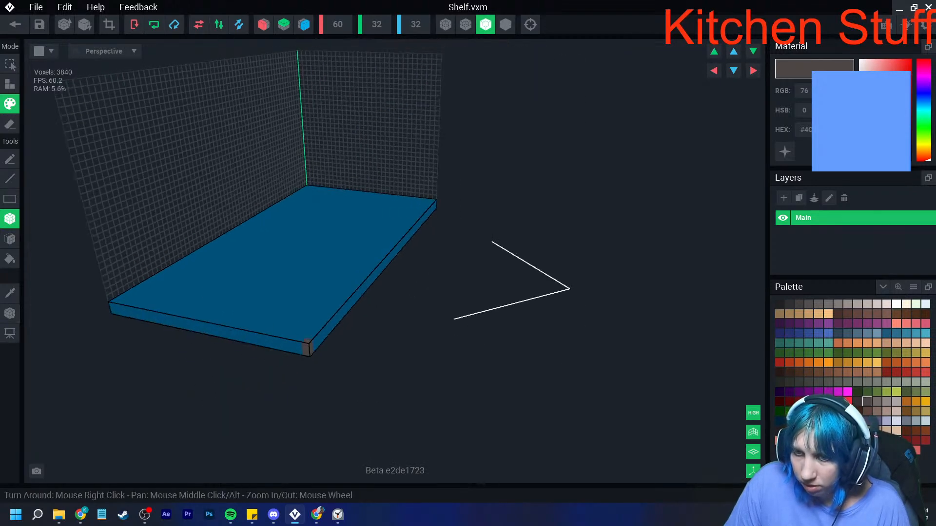
# - With X and Z symmetry on, paint the shelf's corners, lower edges and an inset rectangular border on its top dark grey-brown
pyautogui.click(263, 24)
pyautogui.click(304, 25)
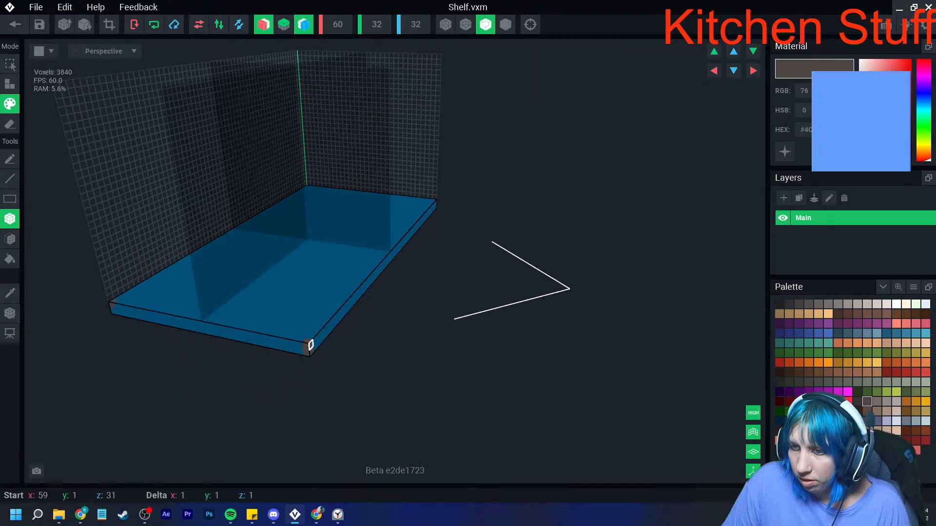
pyautogui.scroll(3, 312, 351)
pyautogui.moveTo(308, 355); pyautogui.dragTo(563, 315)
pyautogui.moveTo(298, 337); pyautogui.dragTo(344, 350, button='right')
pyautogui.moveTo(322, 370); pyautogui.dragTo(174, 314)
pyautogui.moveTo(174, 314); pyautogui.dragTo(281, 344, button='right')
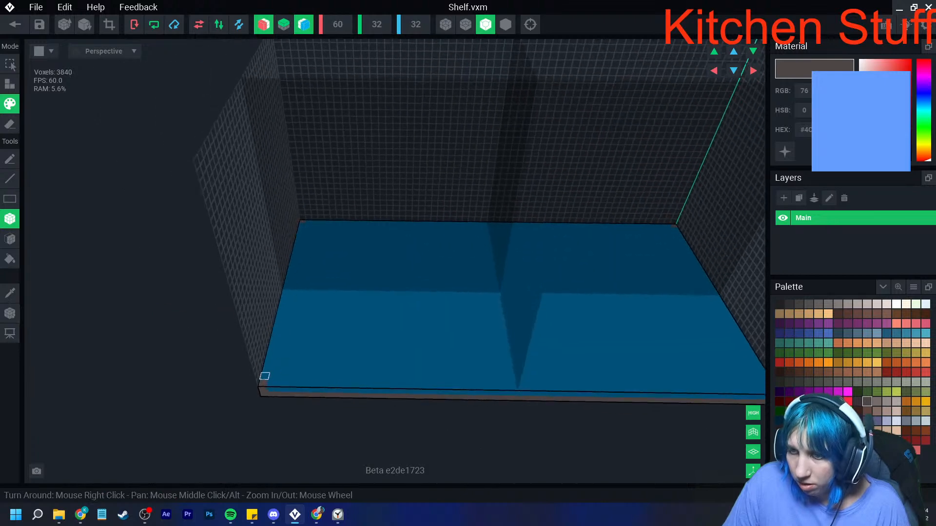
pyautogui.moveTo(306, 228)
pyautogui.mouseDown()
pyautogui.moveTo(279, 349)
pyautogui.moveTo(288, 376)
pyautogui.moveTo(543, 372)
pyautogui.moveTo(545, 380)
pyautogui.mouseUp()
pyautogui.moveTo(546, 380)
pyautogui.mouseDown(button='right')
pyautogui.moveTo(496, 395)
pyautogui.moveTo(507, 384)
pyautogui.mouseUp(button='right')
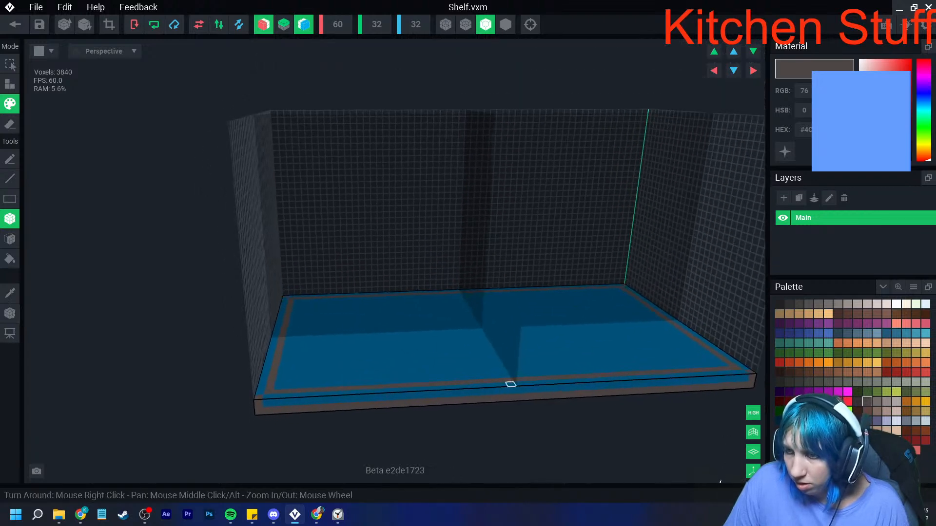
pyautogui.scroll(-5, 492, 399)
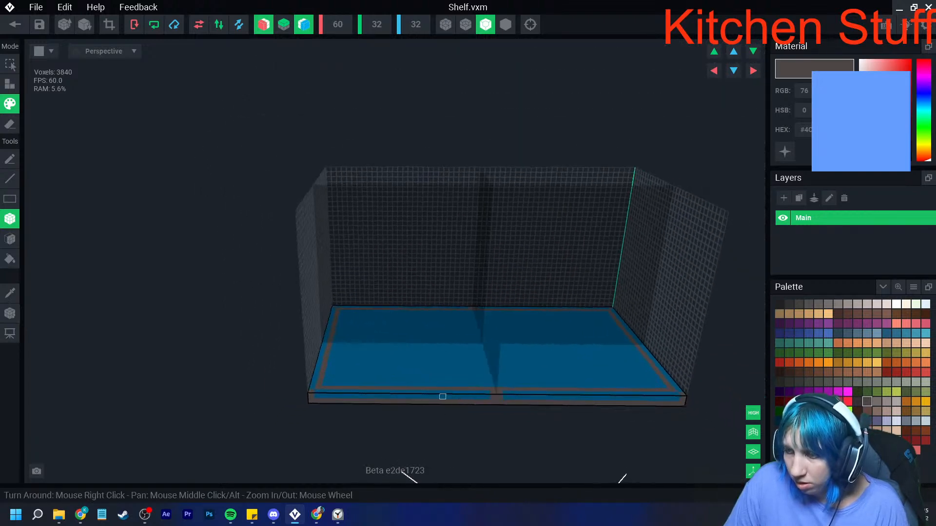
pyautogui.moveTo(380, 375); pyautogui.dragTo(343, 339, button='right')
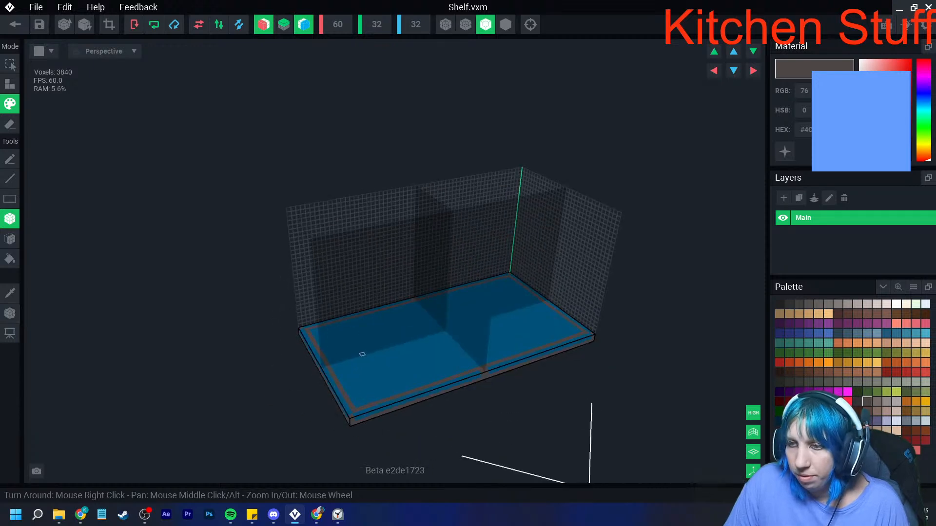
# - Trim the shelf's volume to its voxels and set its pivot to the floor, then save and return to the rig
pyautogui.click(109, 24)
pyautogui.click(10, 313)
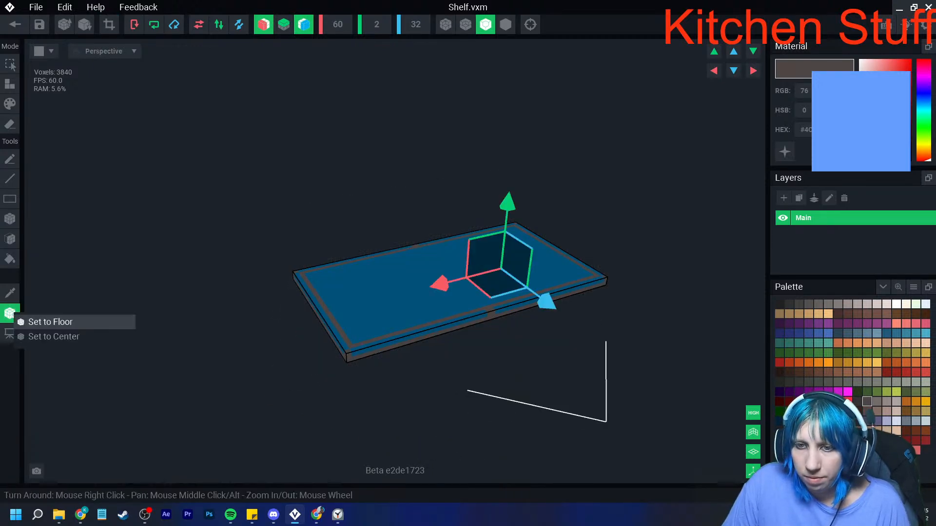
pyautogui.click(15, 25)
pyautogui.click(365, 187)
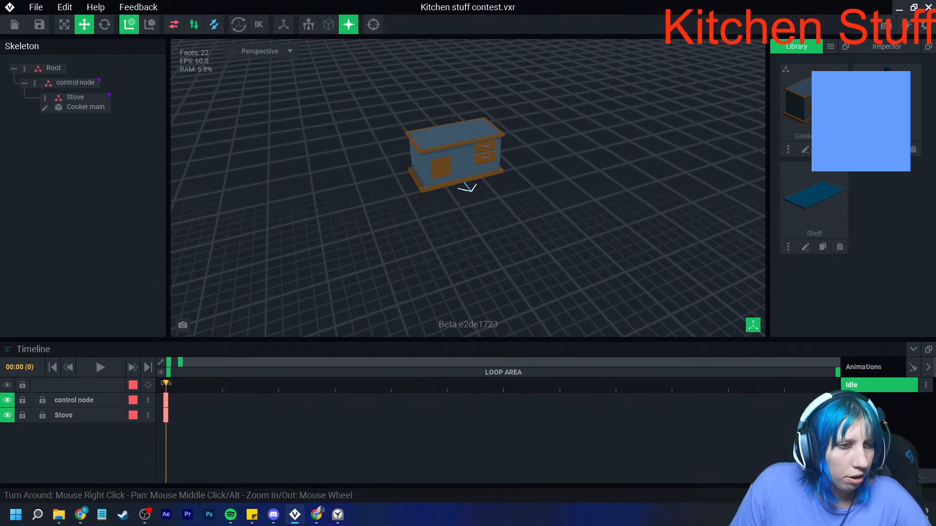
# - Switch to the Clock app, keep its stopwatch on top in compact view, and return to VoxEdit
pyautogui.moveTo(338, 515)
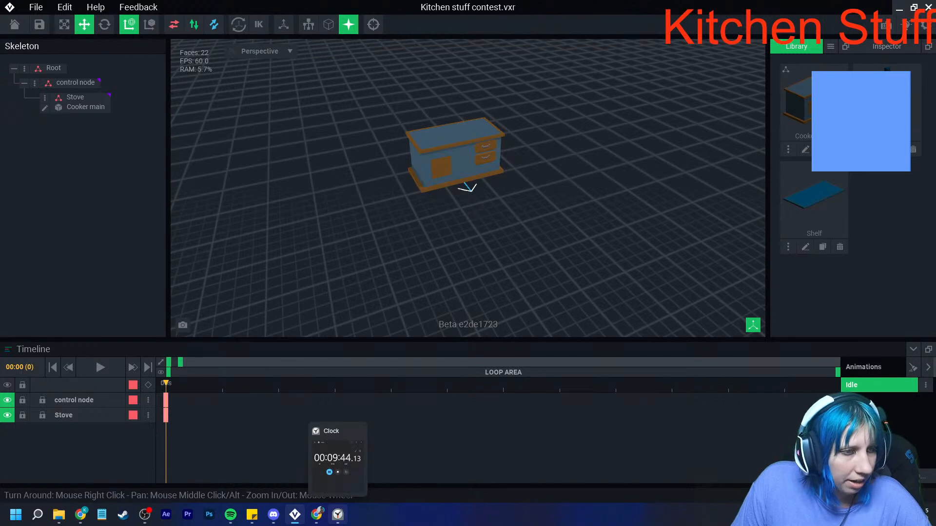
pyautogui.click(338, 514)
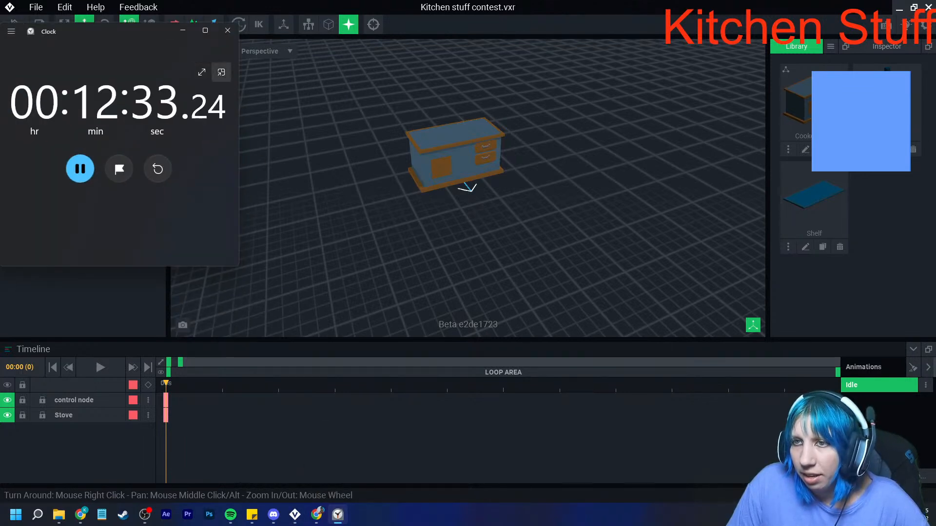
pyautogui.click(221, 72)
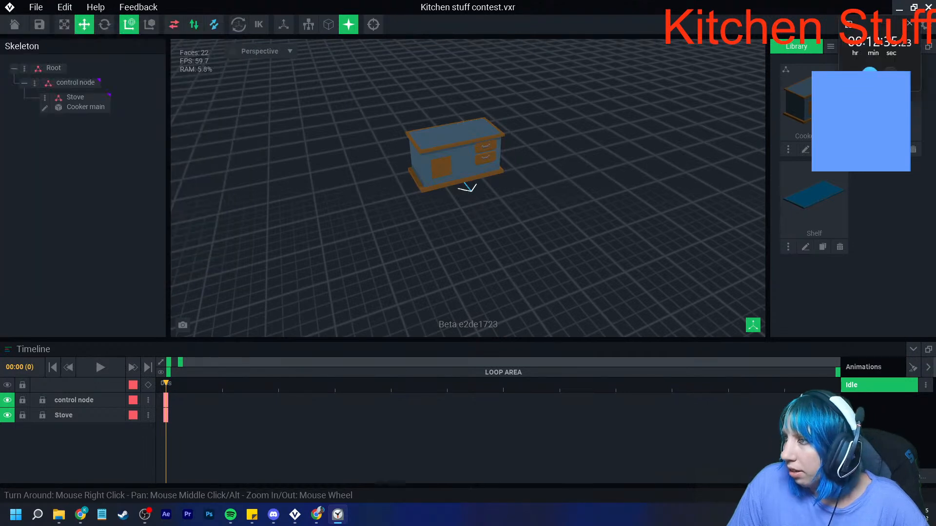
pyautogui.hotkey('alt', 'Tab')
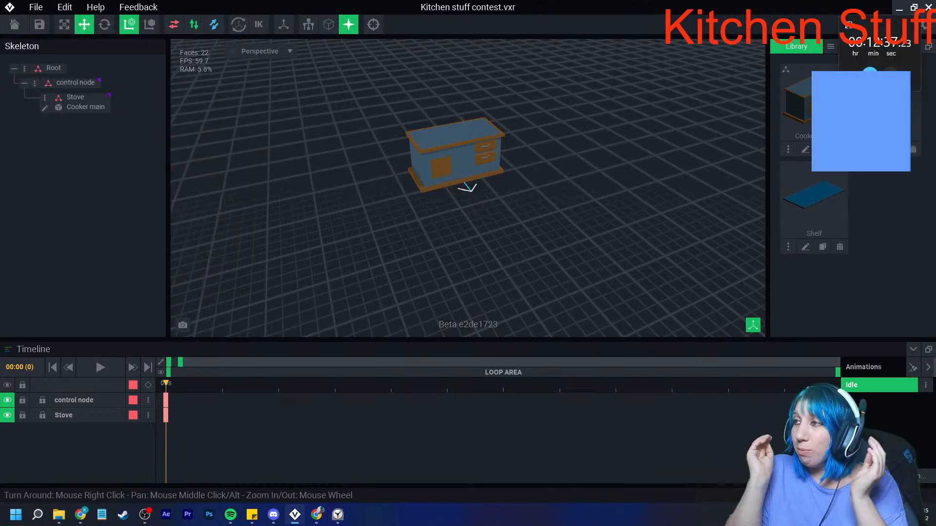
pyautogui.moveTo(644, 169); pyautogui.dragTo(588, 151, button='right')
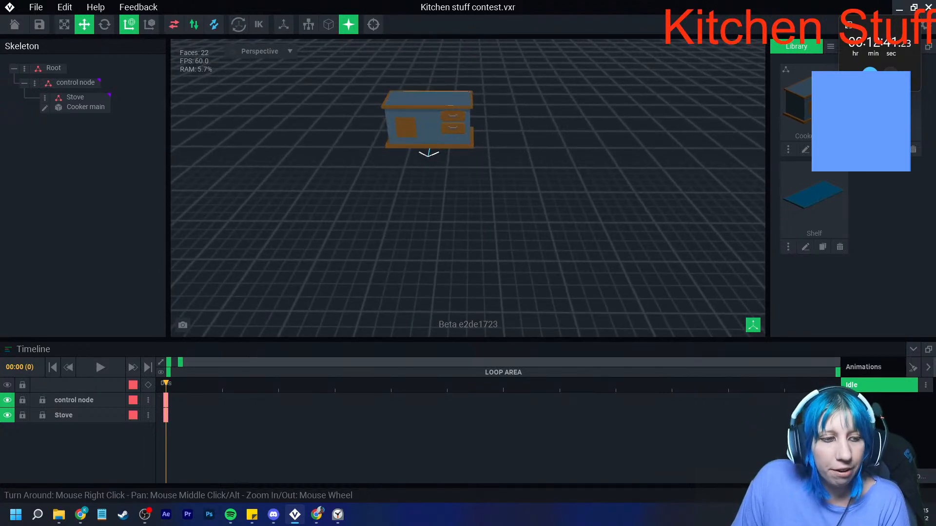
pyautogui.hotkey('alt', 'Tab')
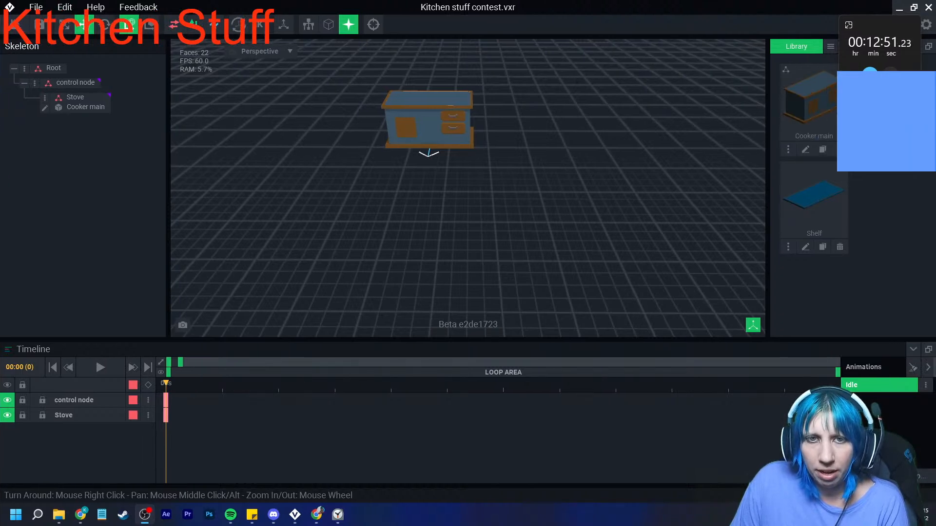
pyautogui.moveTo(341, 179); pyautogui.dragTo(320, 174, button='right')
pyautogui.scroll(2, 319, 174)
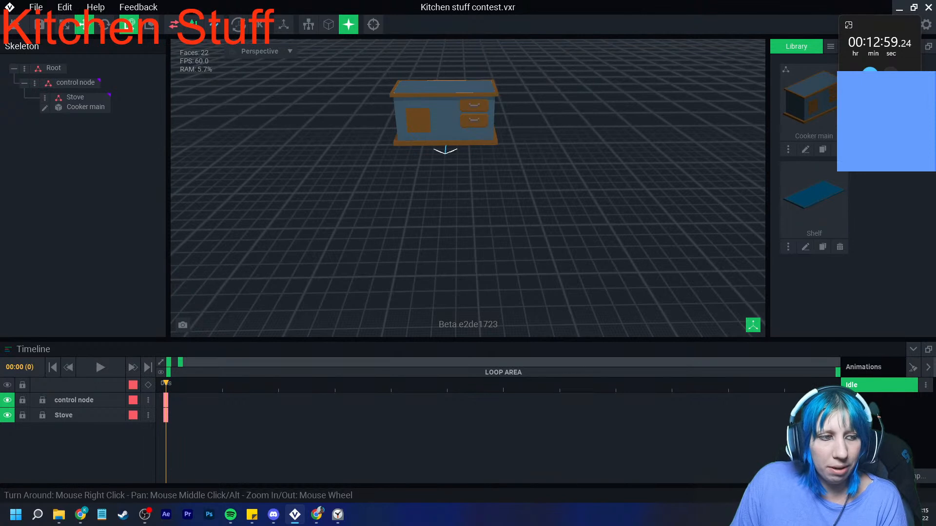
pyautogui.moveTo(319, 174); pyautogui.dragTo(317, 173, button='right')
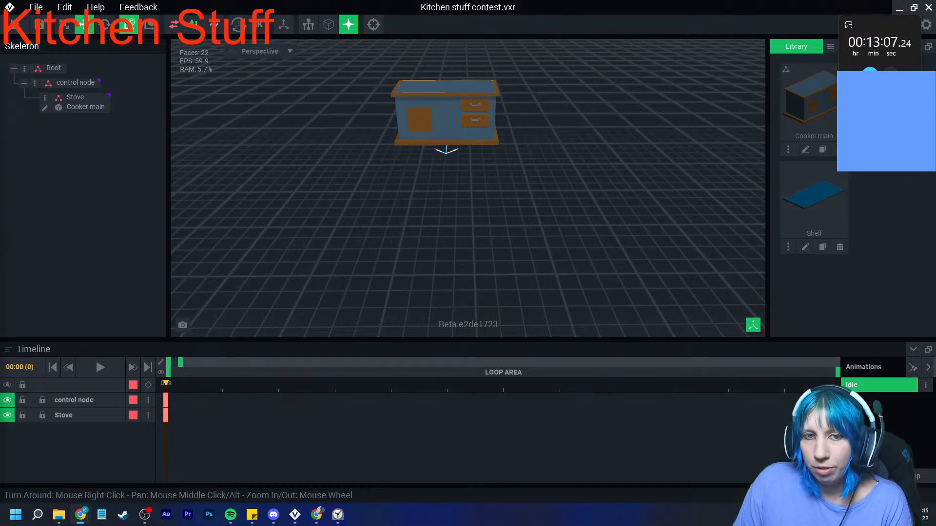
pyautogui.moveTo(429, 117); pyautogui.dragTo(461, 154, button='right')
pyautogui.scroll(5, 441, 124)
pyautogui.scroll(2, 460, 153)
# - Create a new voxel model named Stove and load the sandbox extended palette for it
pyautogui.click(831, 46)
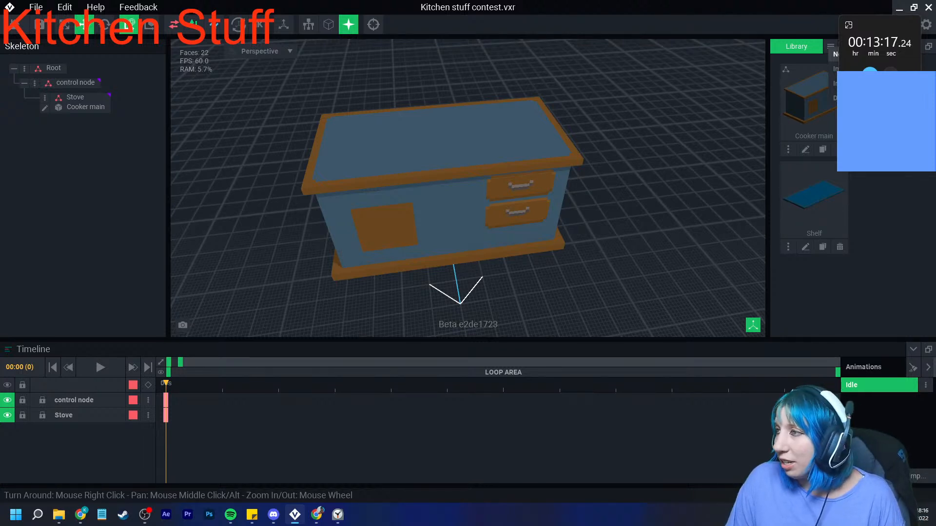
pyautogui.click(835, 54)
pyautogui.write('Stove')
pyautogui.press('Return')
pyautogui.click(882, 287)
pyautogui.click(894, 318)
pyautogui.doubleClick(433, 303)
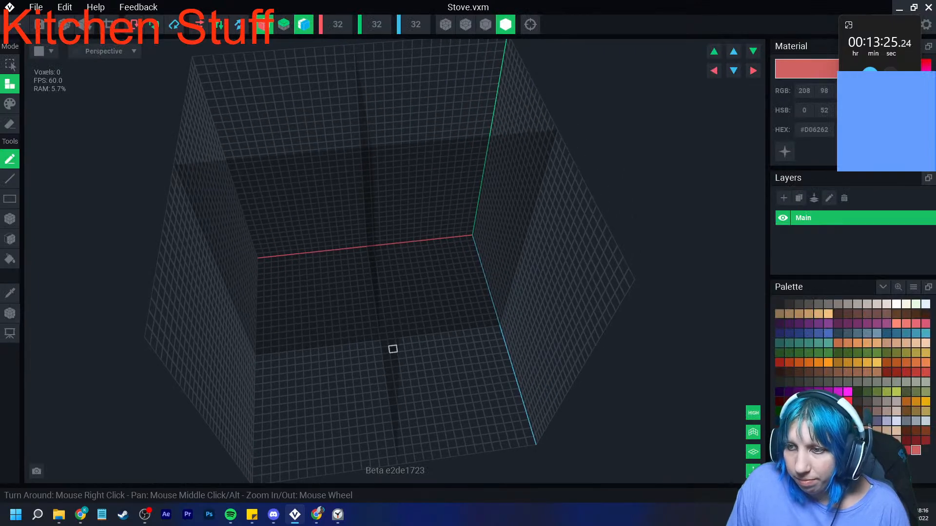
pyautogui.moveTo(392, 342); pyautogui.dragTo(387, 316, button='middle')
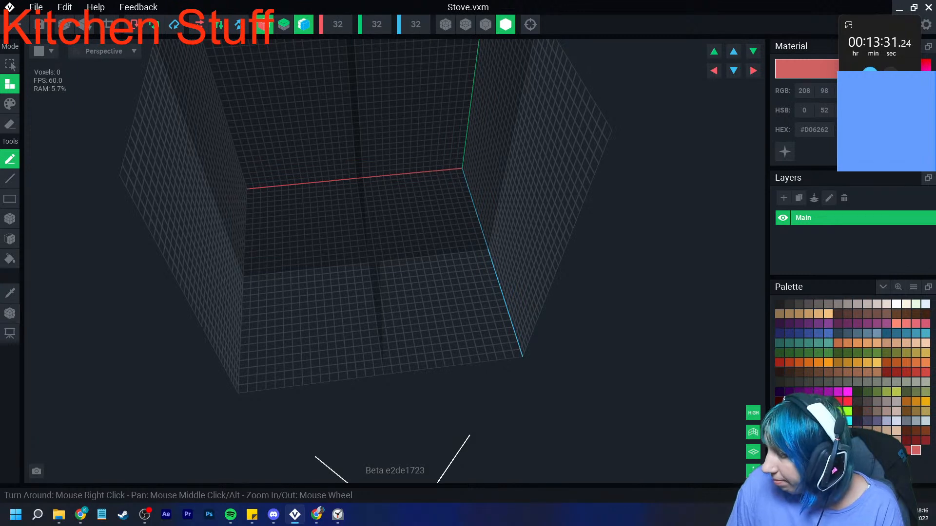
# - Cover the whole floor of the stove volume with a slab of brown #6F4A20 voxels 2 voxels thick
pyautogui.click(906, 412)
pyautogui.click(10, 239)
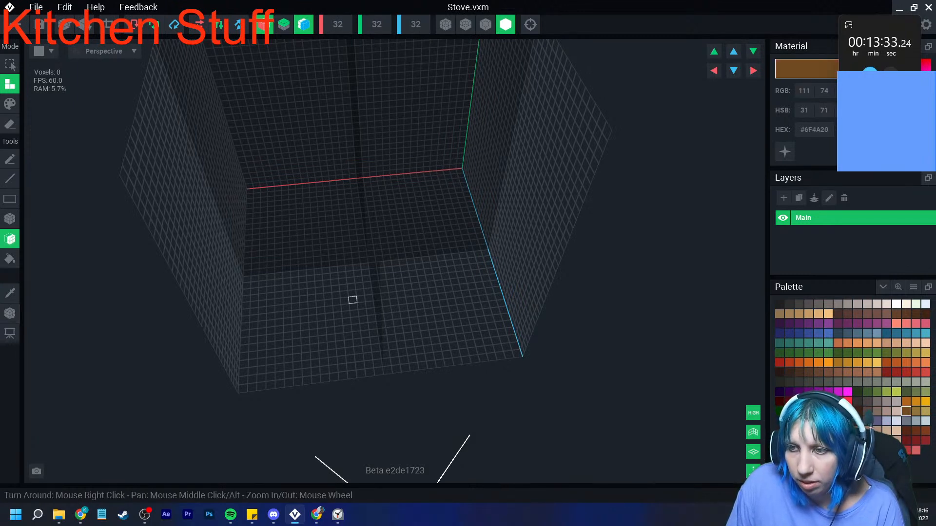
pyautogui.click(360, 304)
pyautogui.moveTo(354, 305); pyautogui.dragTo(355, 311, button='right')
pyautogui.click(355, 311)
pyautogui.scroll(3, 370, 273)
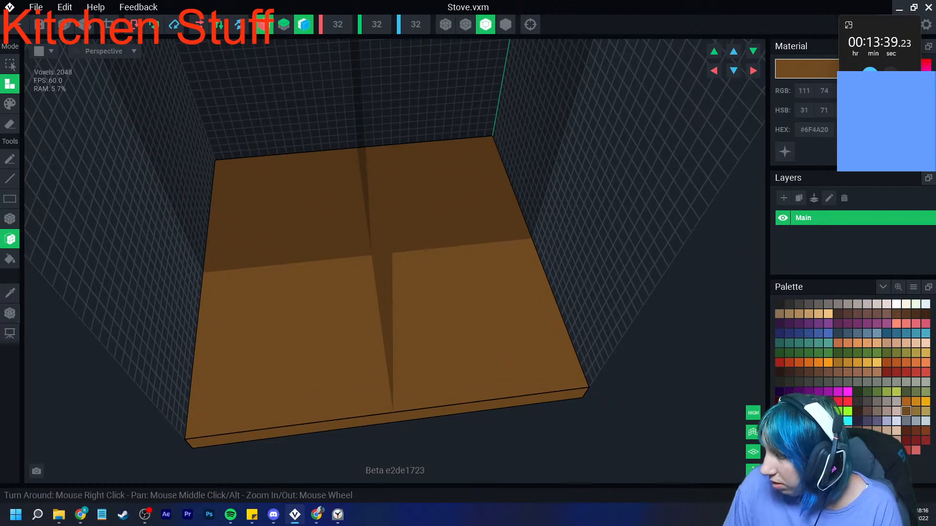
# - Paint four rounded, stepped burner plates in grey #746E6B on the slab's top, mirrored in X and Z
pyautogui.click(829, 305)
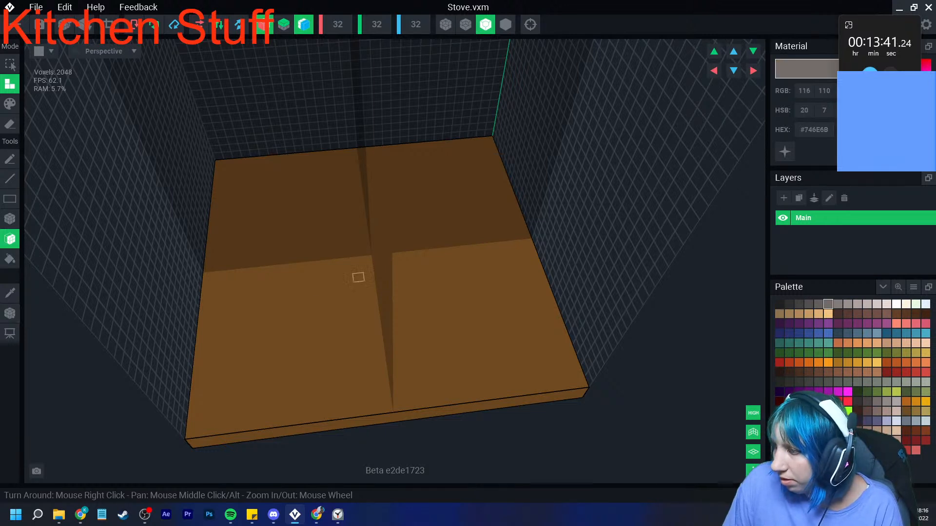
pyautogui.click(10, 219)
pyautogui.click(9, 103)
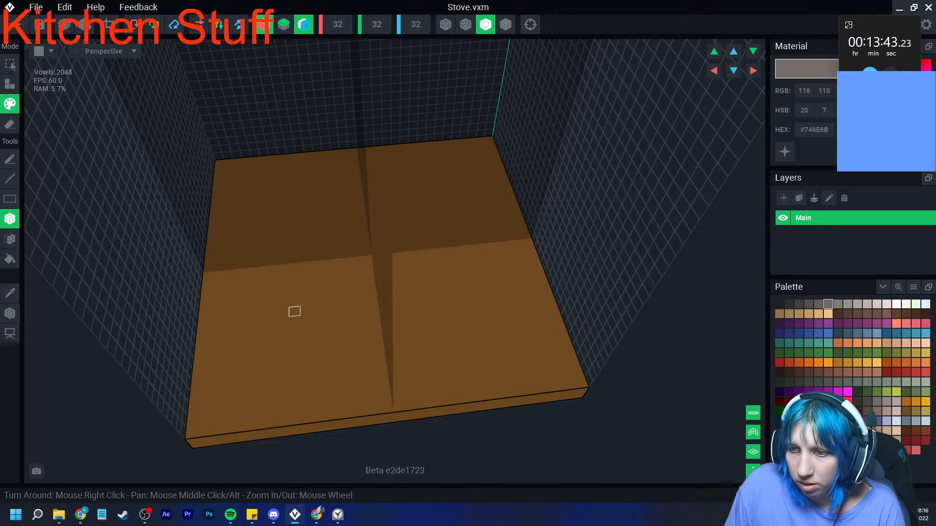
pyautogui.moveTo(261, 315); pyautogui.dragTo(304, 309)
pyautogui.moveTo(248, 326)
pyautogui.mouseDown()
pyautogui.moveTo(247, 374)
pyautogui.moveTo(312, 373)
pyautogui.mouseUp()
pyautogui.moveTo(318, 326); pyautogui.dragTo(317, 362)
pyautogui.moveTo(237, 337); pyautogui.dragTo(236, 360)
pyautogui.moveTo(271, 387); pyautogui.dragTo(295, 385)
pyautogui.moveTo(330, 355); pyautogui.dragTo(330, 325)
pyautogui.moveTo(272, 306)
pyautogui.mouseDown()
pyautogui.moveTo(294, 302)
pyautogui.moveTo(272, 333)
pyautogui.moveTo(307, 359)
pyautogui.mouseUp()
pyautogui.scroll(2, 268, 336)
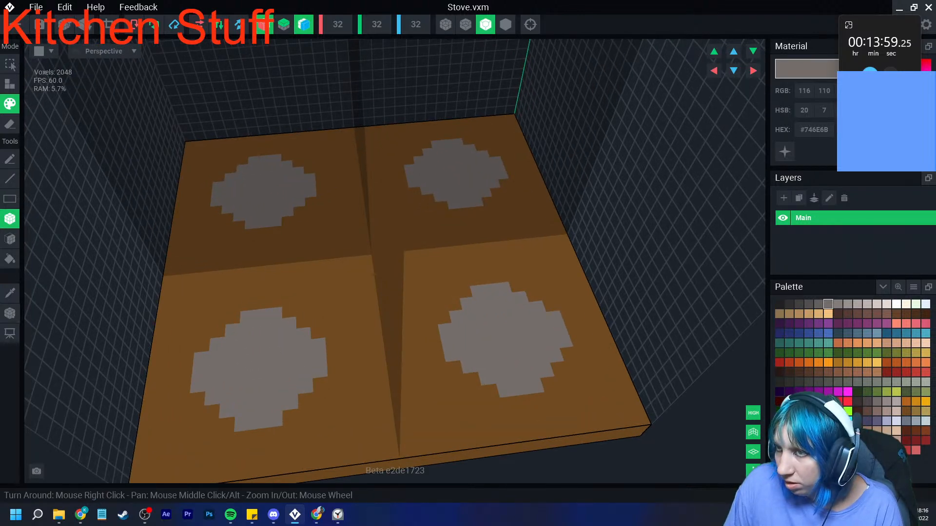
# - Turn off Z symmetry and paint #302F2F voxels in the stepped corners around the two front burners
pyautogui.click(789, 305)
pyautogui.click(304, 24)
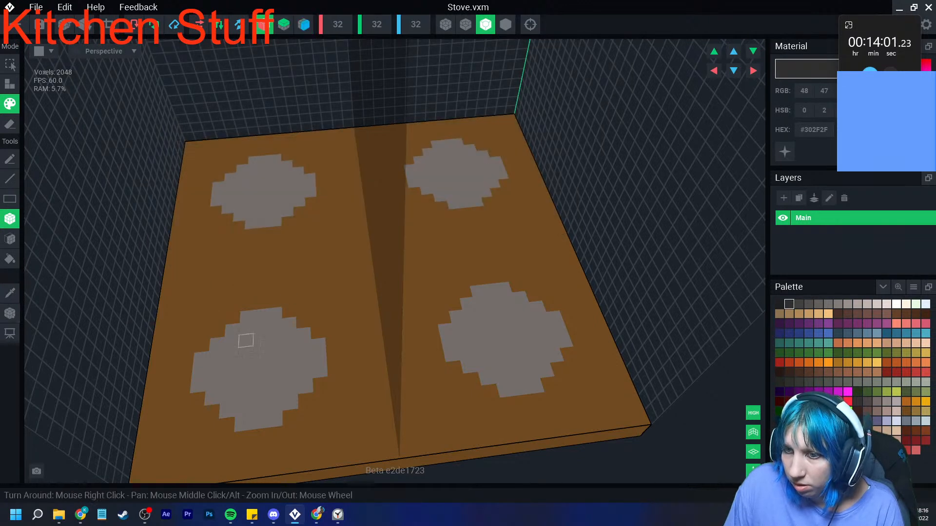
pyautogui.click(233, 318)
pyautogui.click(218, 332)
pyautogui.click(202, 345)
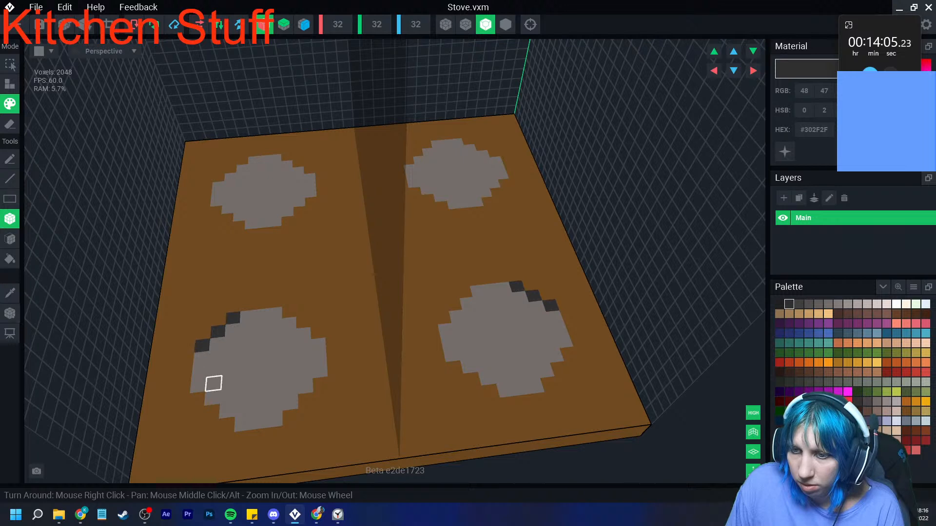
pyautogui.click(196, 399)
pyautogui.click(211, 413)
pyautogui.click(226, 426)
pyautogui.click(291, 417)
pyautogui.click(306, 400)
pyautogui.click(320, 384)
pyautogui.click(318, 333)
pyautogui.click(303, 322)
pyautogui.click(289, 312)
# - Paint four #302F2F voxels diagonally inside each front burner, one toward each of its corners
pyautogui.click(232, 342)
pyautogui.click(289, 335)
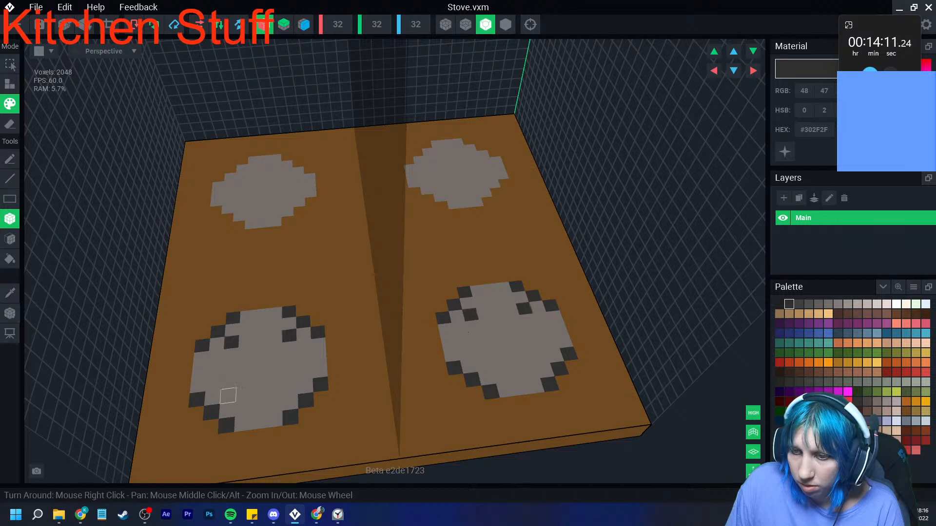
pyautogui.click(228, 395)
pyautogui.click(290, 389)
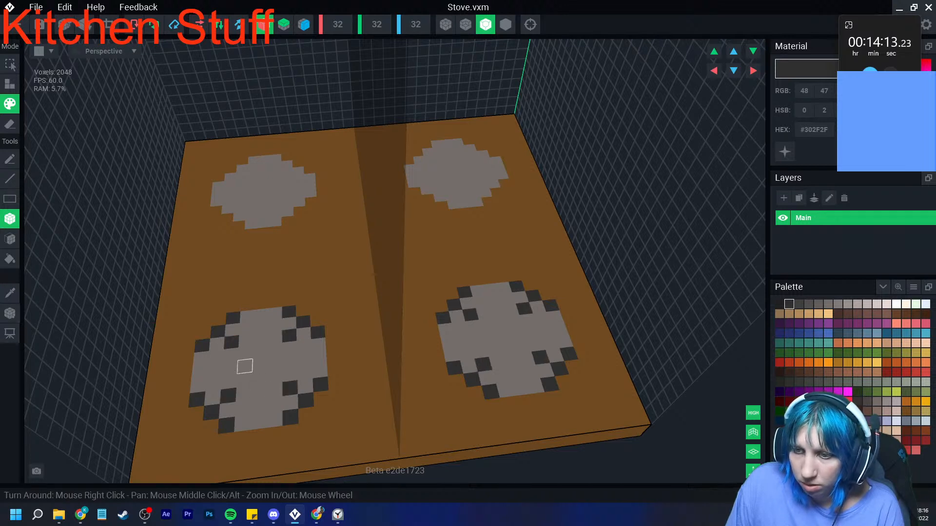
# - Sample the burner grey and extend the front ends of the two back burners by a row of voxels with stepped sides
pyautogui.moveTo(411, 352); pyautogui.dragTo(420, 361, button='right')
pyautogui.moveTo(294, 122); pyautogui.dragTo(324, 217, button='middle')
pyautogui.scroll(2, 324, 217)
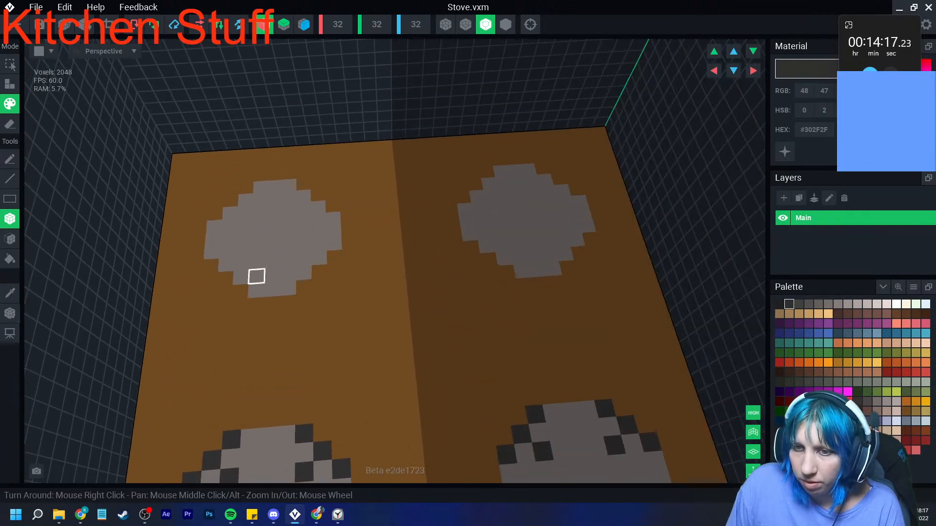
pyautogui.click(9, 294)
pyautogui.click(289, 279)
pyautogui.click(255, 306)
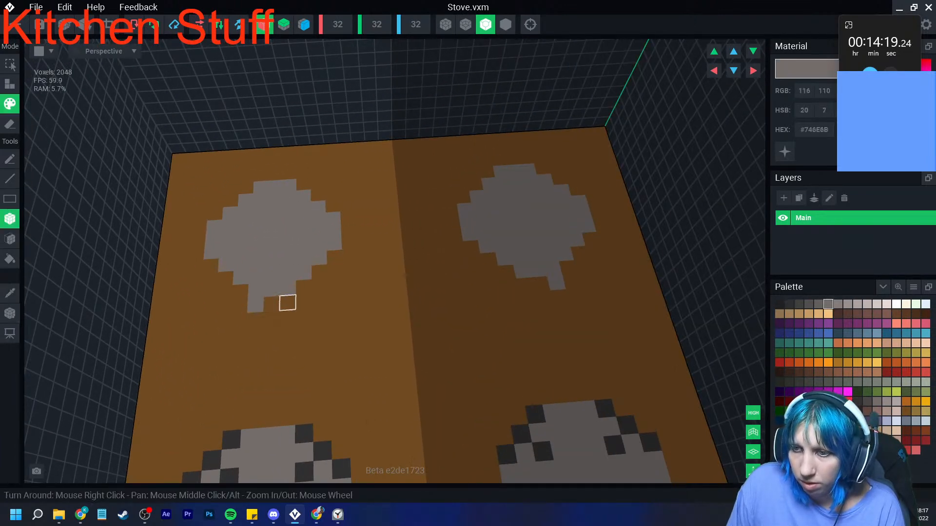
pyautogui.click(288, 303)
pyautogui.click(272, 304)
pyautogui.click(240, 292)
pyautogui.click(305, 288)
# - Extend the back ends of the two back burners by a row of grey #746E6B voxels with stepped sides
pyautogui.click(261, 175)
pyautogui.moveTo(263, 176); pyautogui.dragTo(289, 174)
pyautogui.click(246, 188)
pyautogui.click(303, 185)
pyautogui.click(231, 201)
pyautogui.click(318, 195)
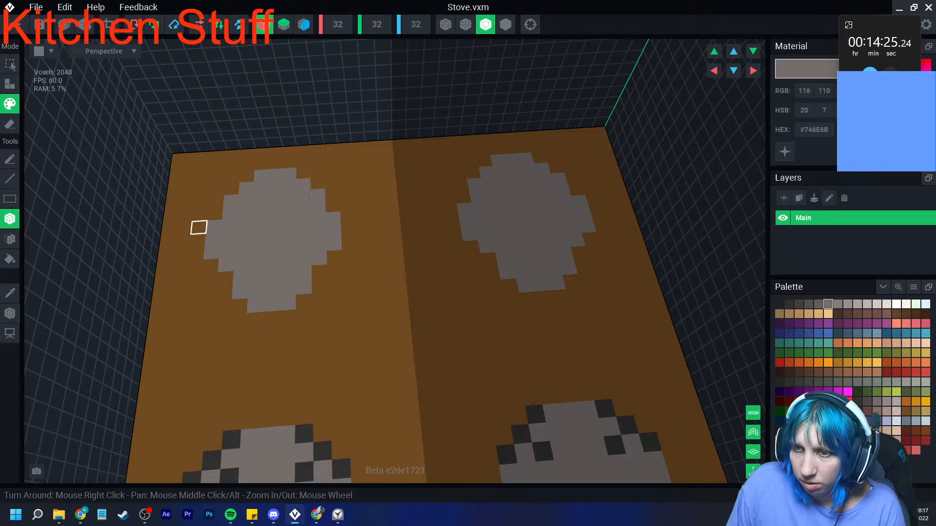
# - Fill the stepped front side corners of both back burners with grey #746E6B voxels
pyautogui.click(211, 265)
pyautogui.click(334, 258)
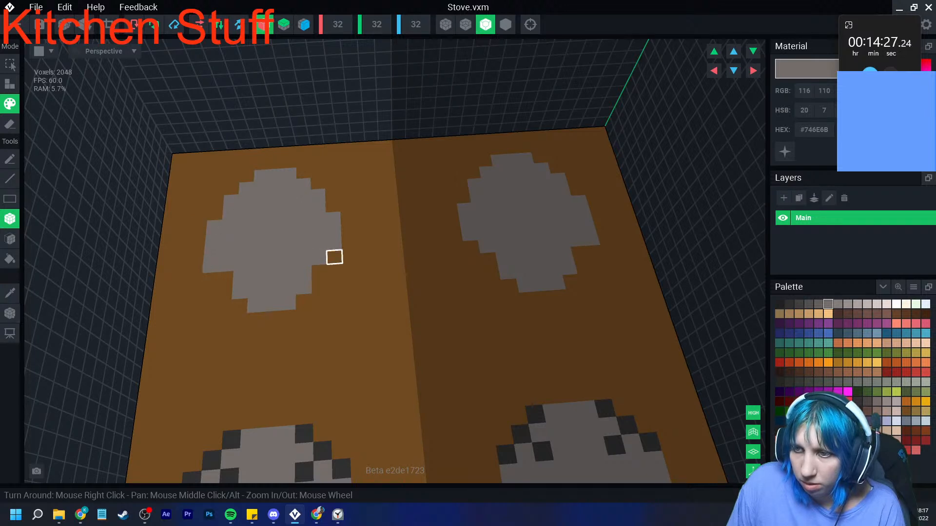
pyautogui.click(224, 279)
pyautogui.click(320, 272)
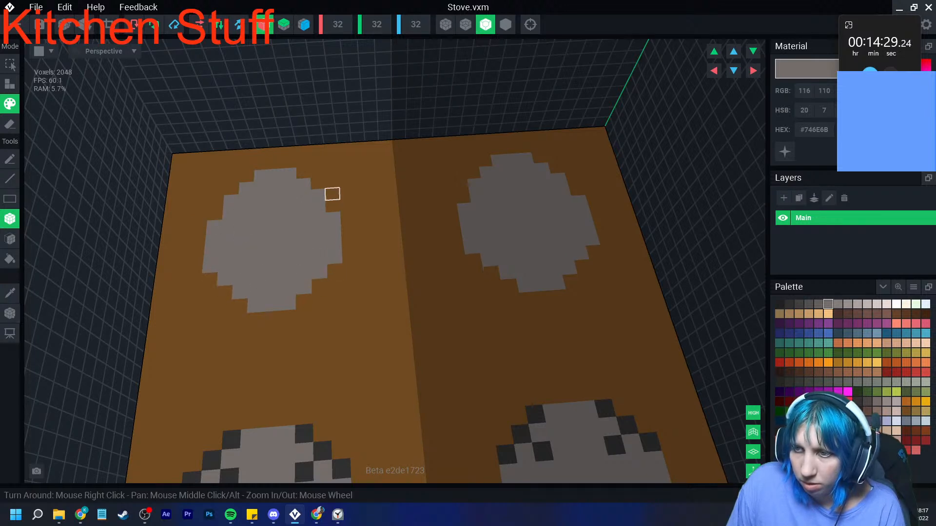
# - Widen both back burners by a column of grey #746E6B voxels on each side, with stepped back corners
pyautogui.moveTo(198, 227)
pyautogui.mouseDown()
pyautogui.moveTo(196, 253)
pyautogui.moveTo(197, 241)
pyautogui.mouseUp()
pyautogui.hotkey('ctrl', 'z')
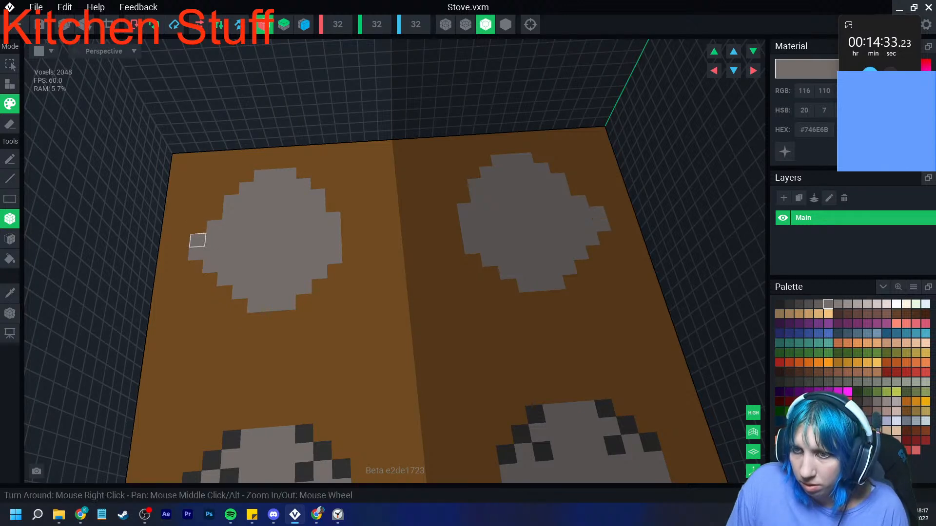
pyautogui.click(193, 267)
pyautogui.click(211, 224)
pyautogui.moveTo(348, 230)
pyautogui.mouseDown()
pyautogui.moveTo(346, 215)
pyautogui.moveTo(349, 256)
pyautogui.mouseUp()
pyautogui.click(213, 213)
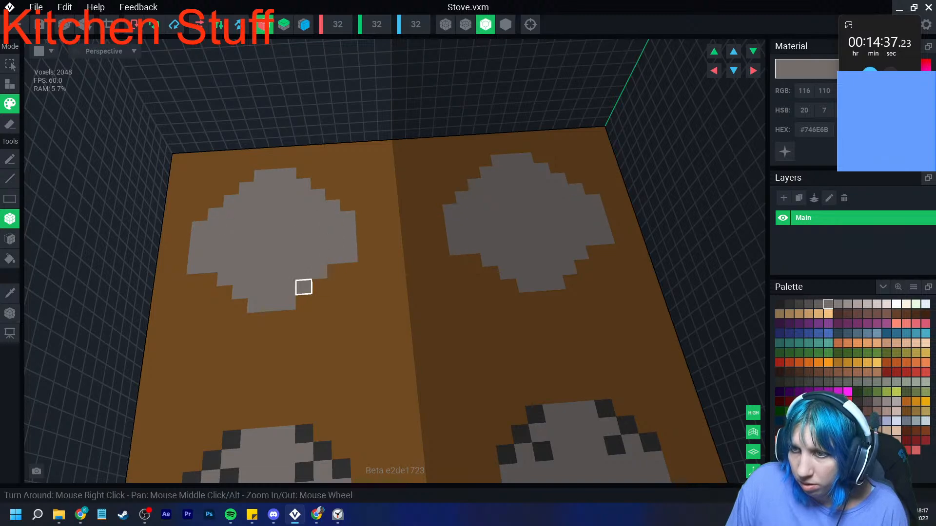
# - Fill out the front edges of the two back burners with grey #746E6B voxels into an evenly stepped, rounded outline
pyautogui.moveTo(303, 286); pyautogui.dragTo(302, 286, button='right')
pyautogui.moveTo(272, 289); pyautogui.dragTo(313, 280, button='middle')
pyautogui.click(252, 268)
pyautogui.click(267, 283)
pyautogui.click(284, 298)
pyautogui.click(299, 312)
pyautogui.click(316, 312)
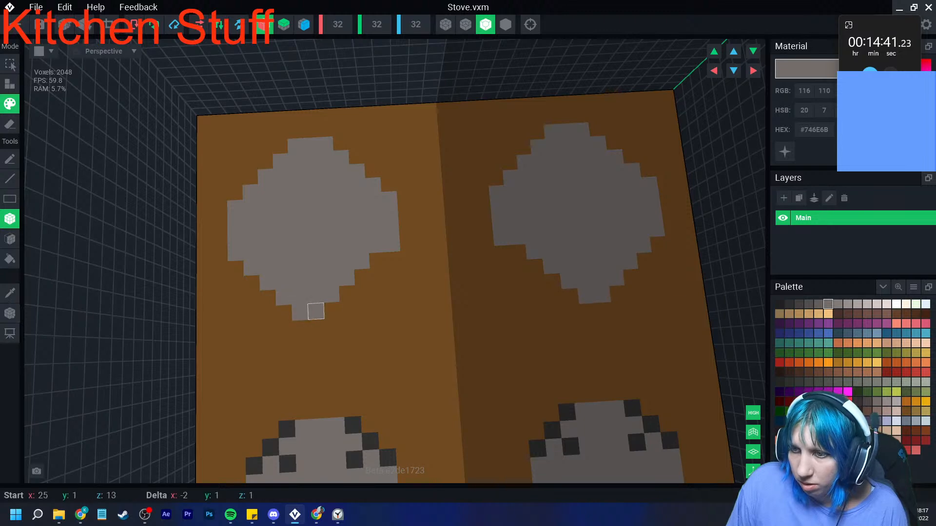
pyautogui.click(331, 312)
pyautogui.click(347, 297)
pyautogui.moveTo(362, 277); pyautogui.dragTo(334, 315, button='right')
# - Sample the dark #302F2F from a front burner and paint voxels in the stepped corners around the two back burners
pyautogui.click(9, 293)
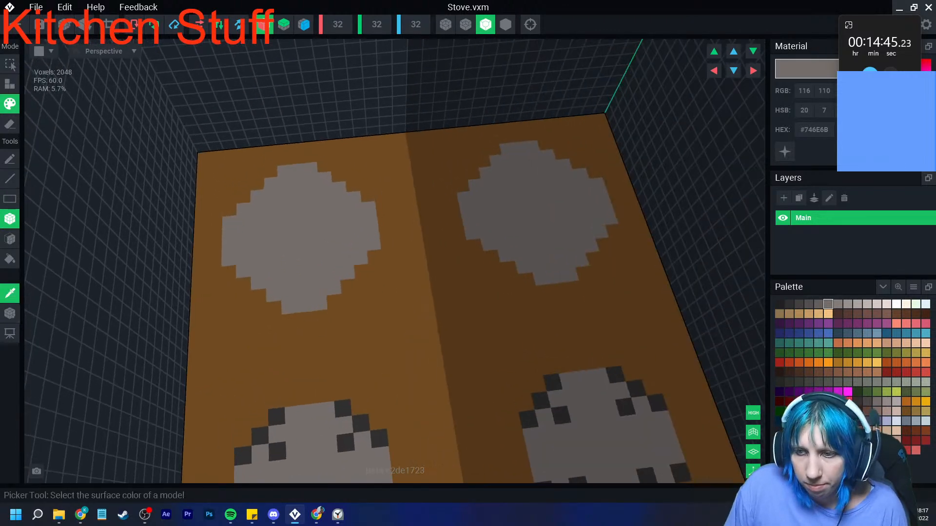
pyautogui.click(276, 415)
pyautogui.click(273, 308)
pyautogui.click(243, 284)
pyautogui.click(228, 272)
pyautogui.click(229, 209)
pyautogui.click(244, 196)
pyautogui.click(257, 184)
pyautogui.click(271, 172)
pyautogui.click(323, 166)
pyautogui.click(337, 176)
pyautogui.click(353, 186)
pyautogui.click(367, 196)
pyautogui.click(374, 257)
pyautogui.click(361, 271)
pyautogui.click(348, 285)
pyautogui.click(335, 302)
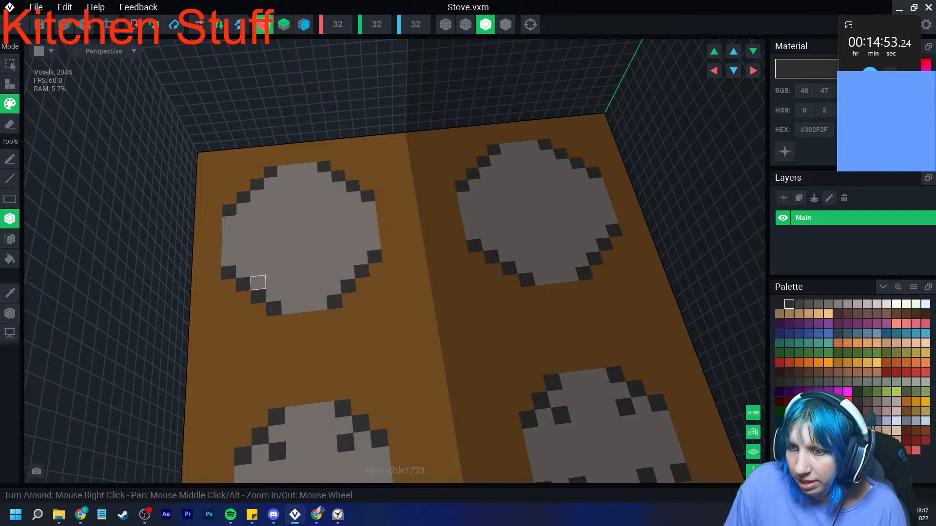
# - Paint #302F2F voxels diagonally inside the front corners of the two back burners
pyautogui.click(258, 282)
pyautogui.click(346, 273)
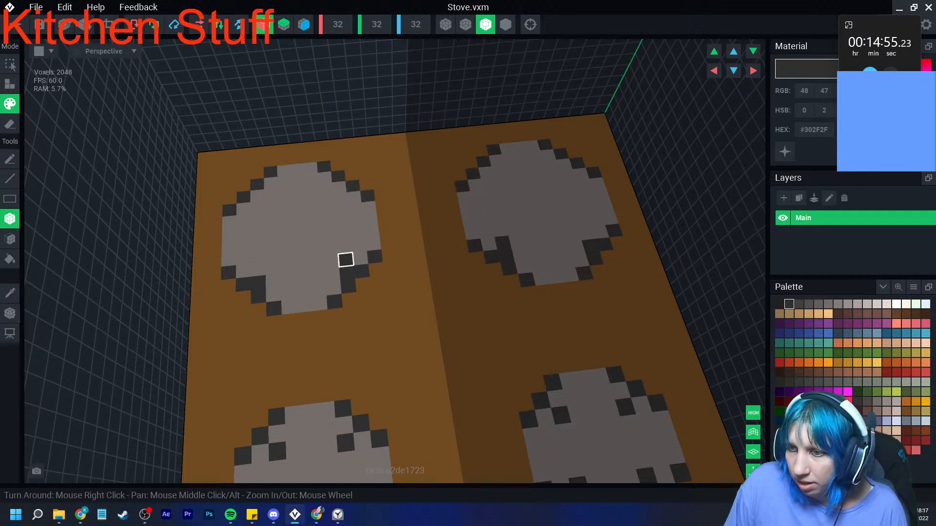
pyautogui.click(330, 262)
pyautogui.click(258, 268)
pyautogui.click(273, 267)
pyautogui.click(346, 259)
pyautogui.click(346, 247)
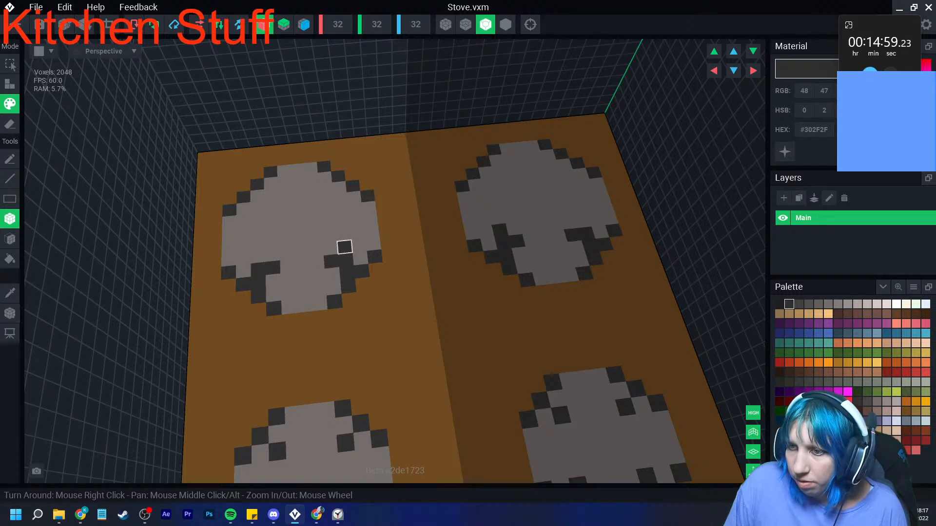
pyautogui.click(330, 249)
pyautogui.click(273, 271)
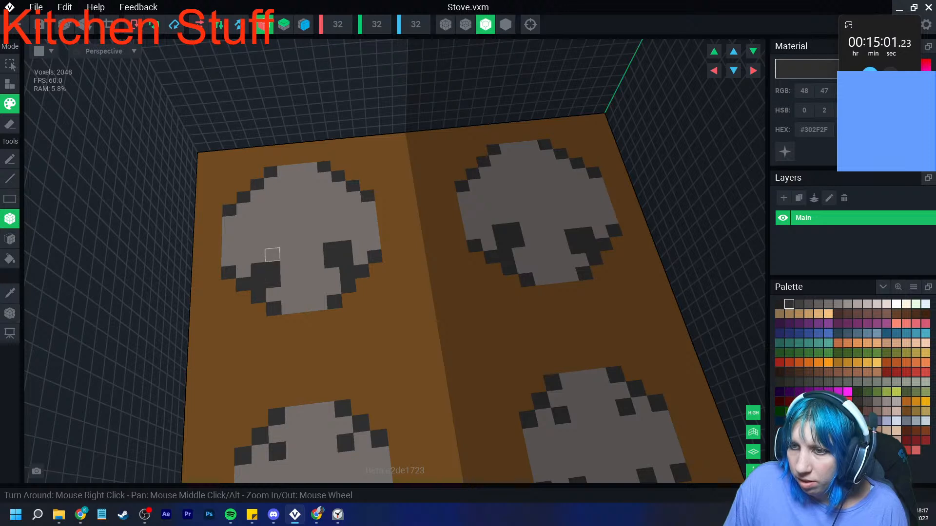
pyautogui.hotkey('ctrl', 'z')
pyautogui.hotkey('ctrl', 'z')
pyautogui.hotkey('ctrl', 'z')
pyautogui.hotkey('ctrl', 'z')
pyautogui.hotkey('ctrl', 'z')
pyautogui.hotkey('ctrl', 'z')
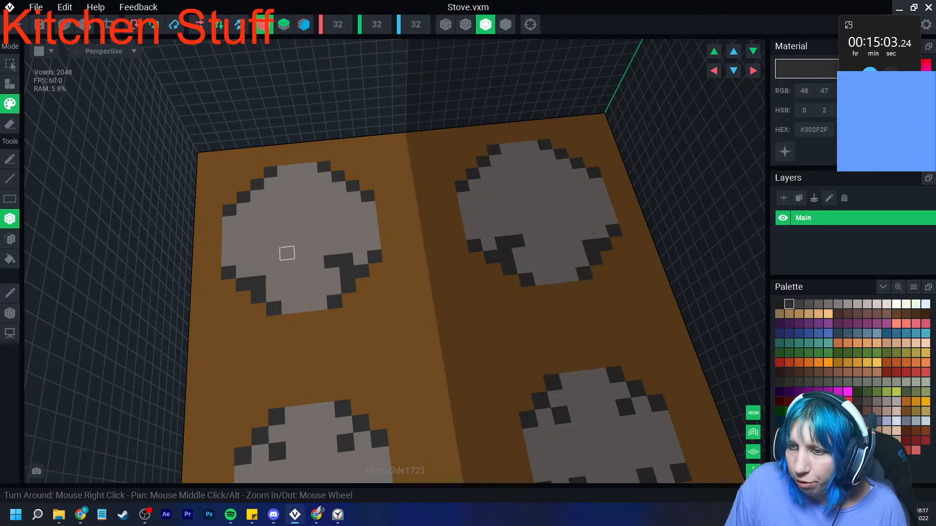
# - Paint a solid #302F2F block inside each of the four corners of both back burners, joined to the dark stepped outline
pyautogui.click(272, 268)
pyautogui.click(257, 196)
pyautogui.click(271, 207)
pyautogui.click(339, 188)
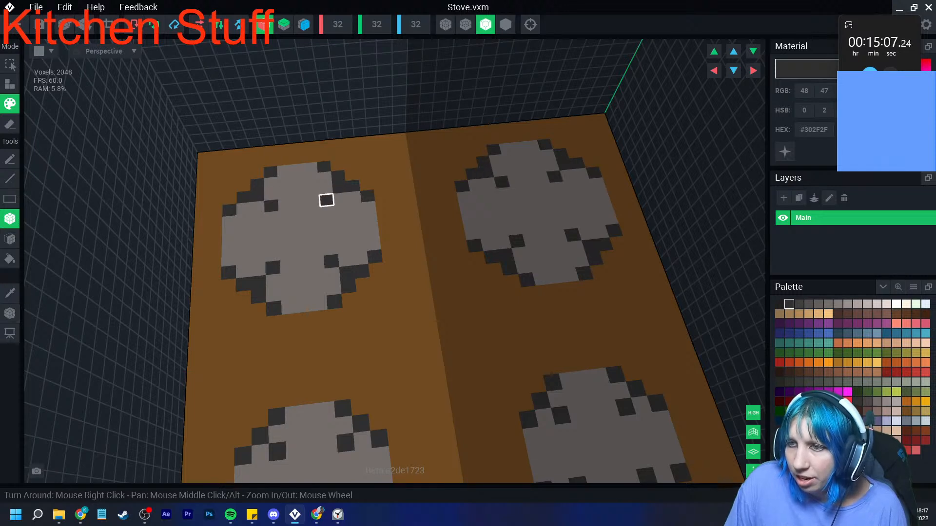
pyautogui.click(263, 202)
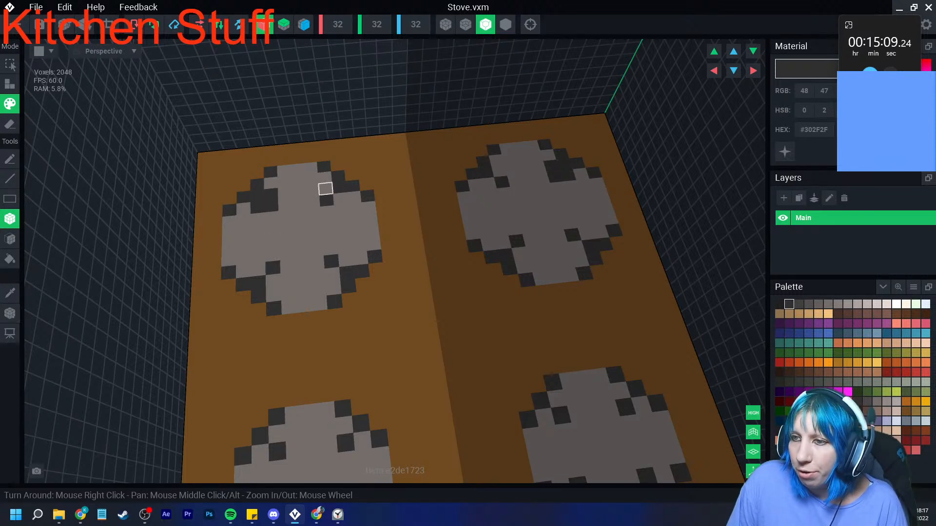
pyautogui.click(337, 200)
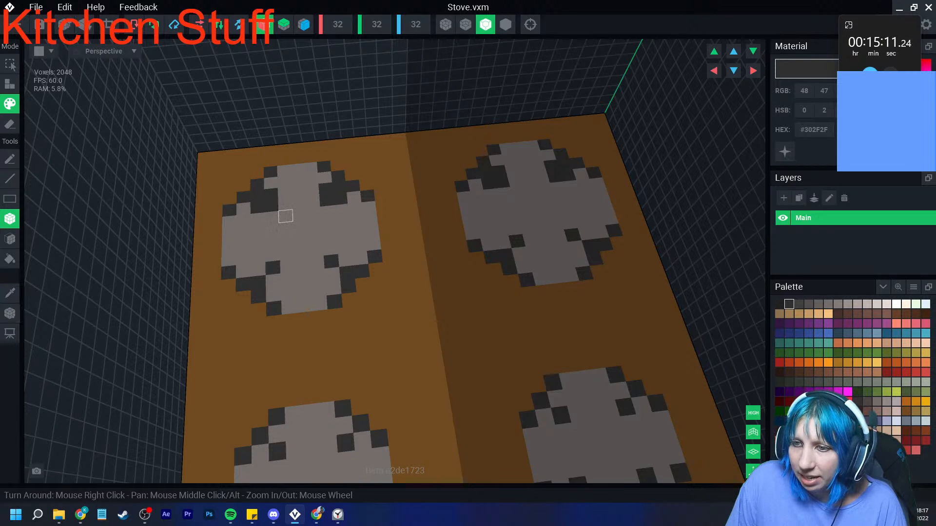
pyautogui.click(258, 270)
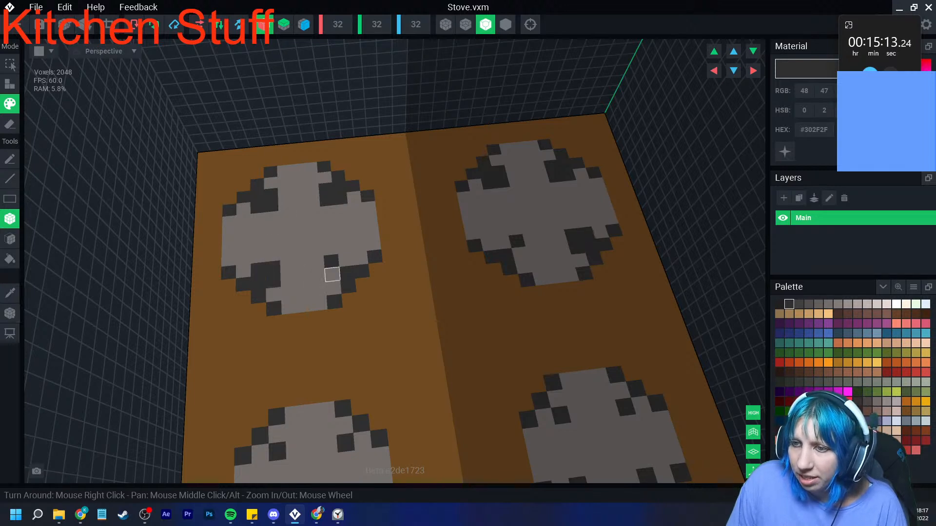
pyautogui.click(331, 274)
pyautogui.click(344, 261)
# - Paint four single #302F2F voxels around the centre of each back burner, one toward each corner block
pyautogui.click(287, 253)
pyautogui.click(316, 250)
pyautogui.click(287, 216)
pyautogui.click(327, 212)
# - Examine the stove top's burner pattern, comparing the back burners with the front ones
pyautogui.moveTo(327, 213); pyautogui.dragTo(367, 255, button='right')
pyautogui.scroll(-5, 367, 256)
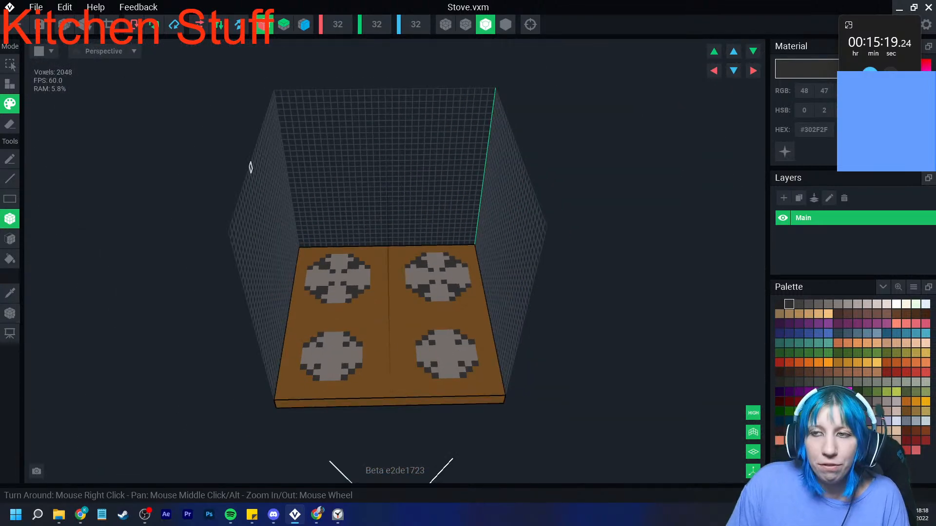
pyautogui.moveTo(291, 244); pyautogui.dragTo(339, 297, button='right')
pyautogui.scroll(3, 345, 345)
pyautogui.moveTo(344, 344); pyautogui.dragTo(329, 319, button='middle')
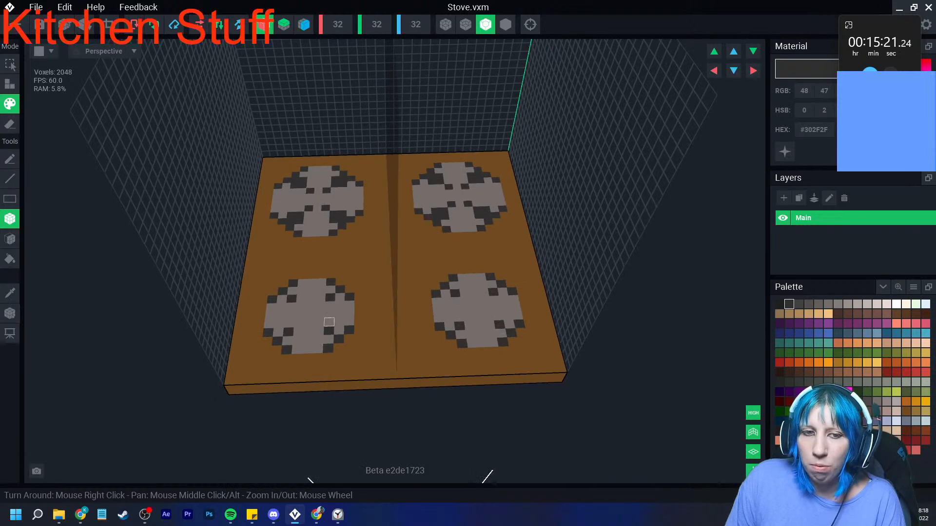
pyautogui.moveTo(328, 320); pyautogui.dragTo(340, 331, button='right')
pyautogui.scroll(2, 343, 331)
pyautogui.moveTo(280, 245); pyautogui.dragTo(306, 225, button='right')
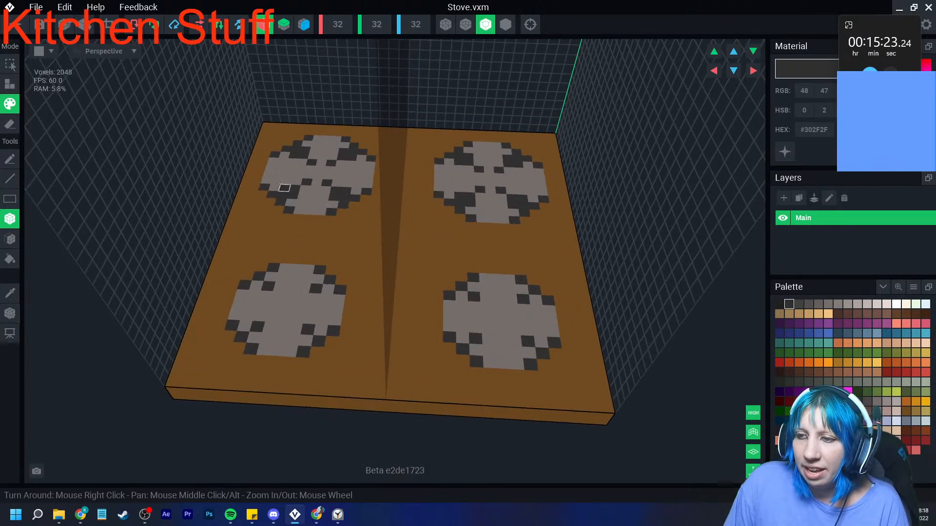
# - Leave the stove model and return to the Kitchen stuff contest asset
pyautogui.click(109, 25)
pyautogui.click(12, 315)
pyautogui.rightClick(13, 316)
pyautogui.click(35, 326)
pyautogui.click(13, 25)
pyautogui.press('Return')
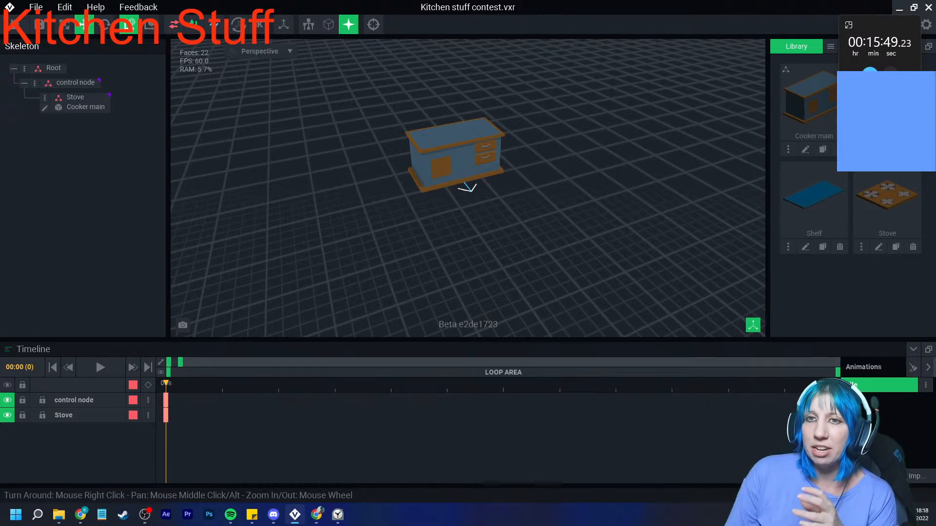
# - Open the recent asset kitchen table.vxr in the Animator and view its table from the front
pyautogui.click(24, 25)
pyautogui.click(365, 186)
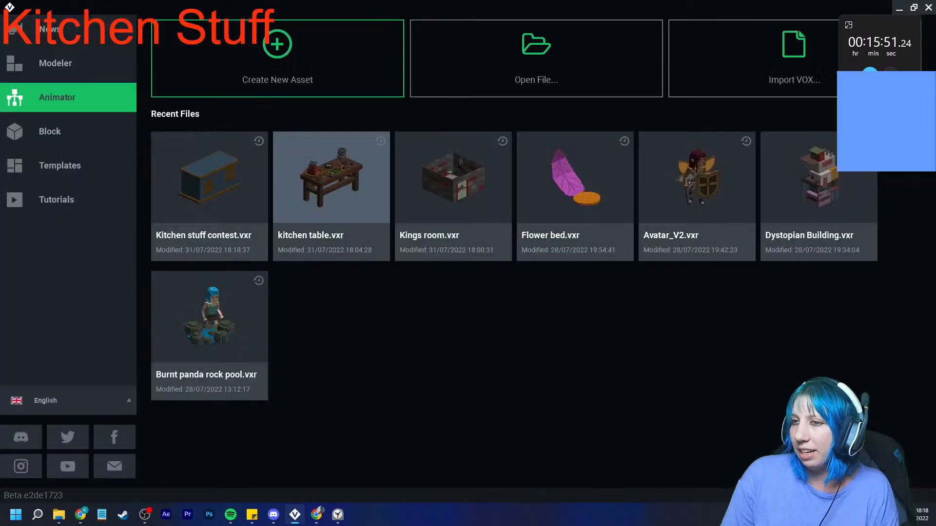
pyautogui.click(331, 195)
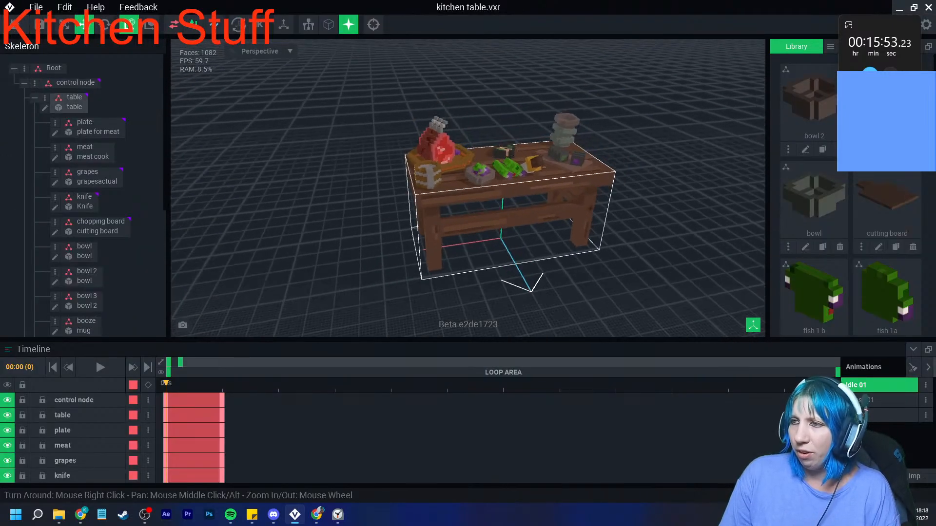
pyautogui.moveTo(568, 141); pyautogui.dragTo(517, 169, button='right')
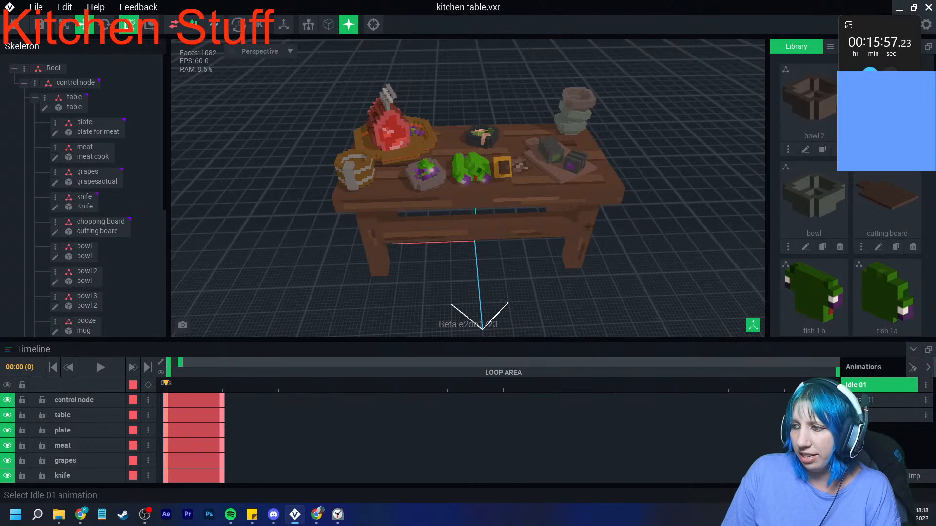
# - Compare the table's item arrangement across its three animations, ending on Idle 01
pyautogui.click(879, 400)
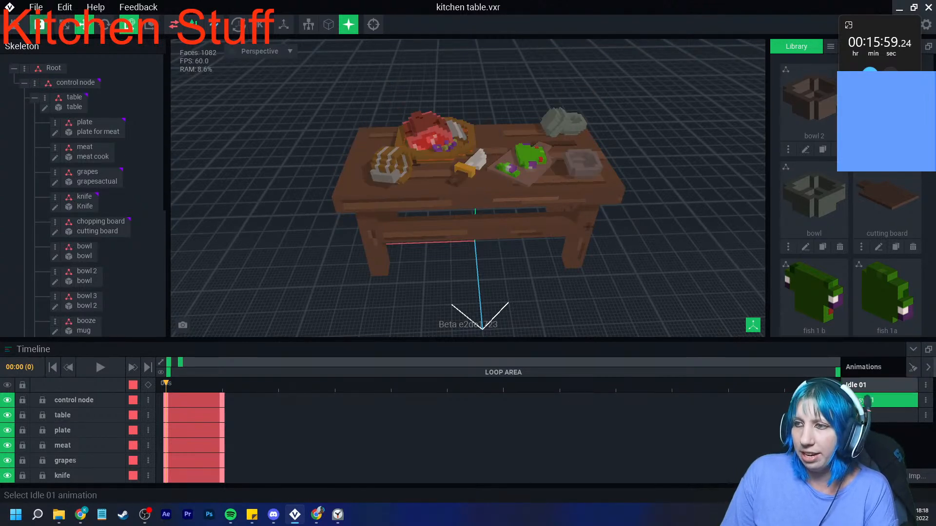
pyautogui.click(879, 415)
pyautogui.click(879, 400)
pyautogui.click(879, 385)
pyautogui.click(879, 401)
pyautogui.click(879, 416)
pyautogui.click(879, 385)
pyautogui.click(878, 400)
pyautogui.click(879, 415)
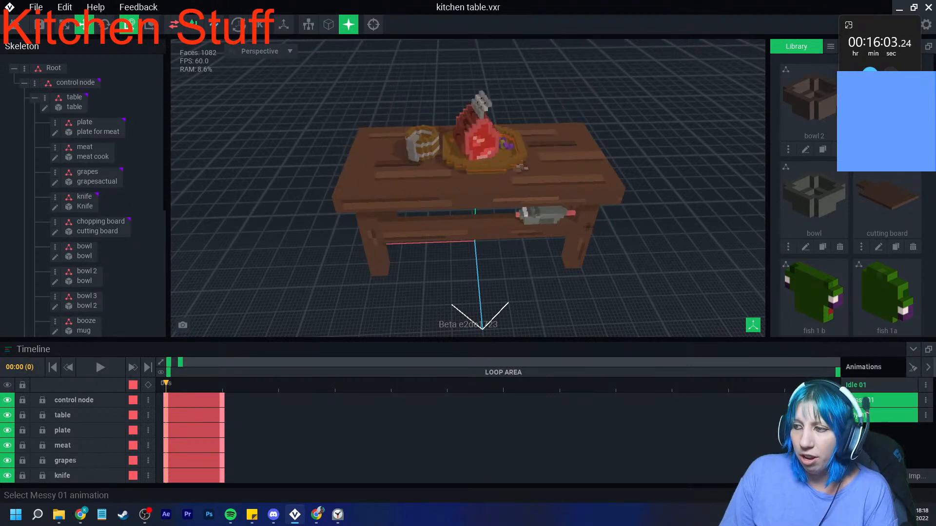
pyautogui.click(879, 400)
pyautogui.click(879, 386)
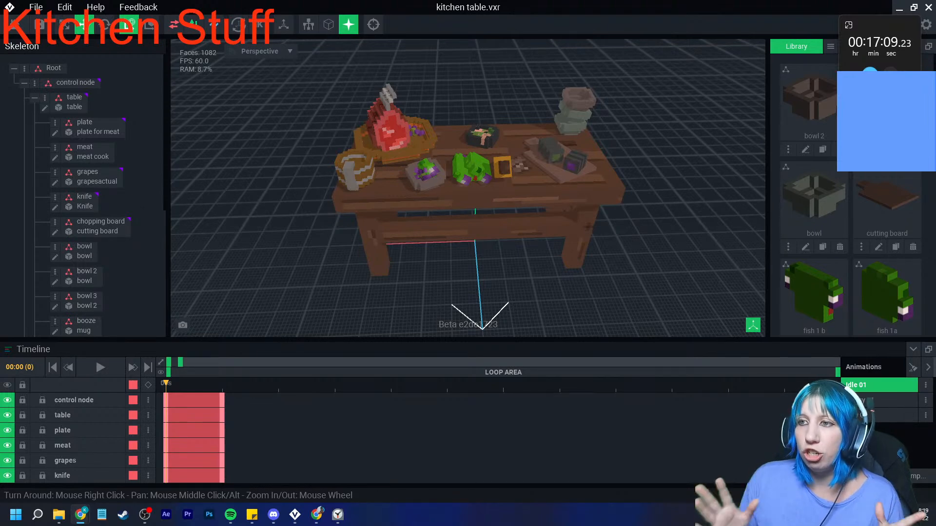
# - View the table from an angle, play the Idle 01 animation and switch to Messy 01
pyautogui.moveTo(377, 296); pyautogui.dragTo(376, 276, button='right')
pyautogui.moveTo(376, 276); pyautogui.dragTo(325, 271, button='middle')
pyautogui.moveTo(325, 271); pyautogui.dragTo(382, 271, button='right')
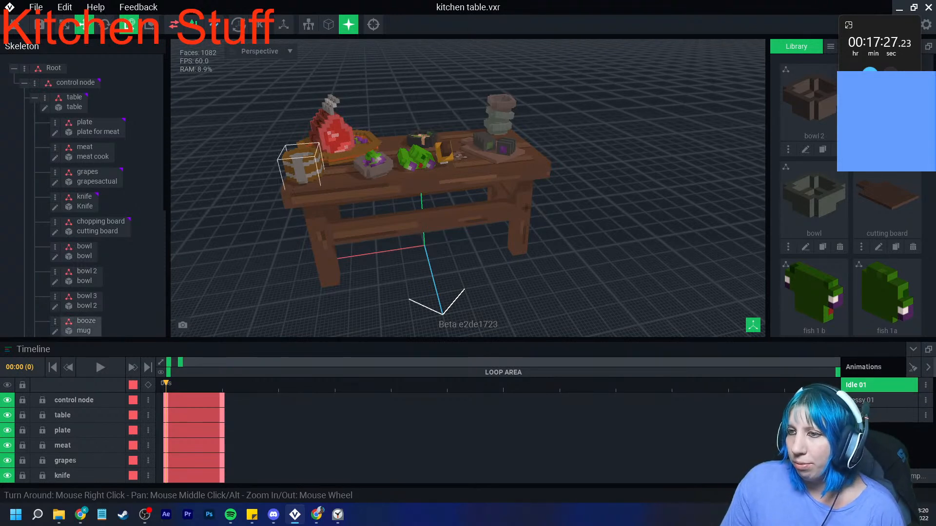
pyautogui.click(101, 367)
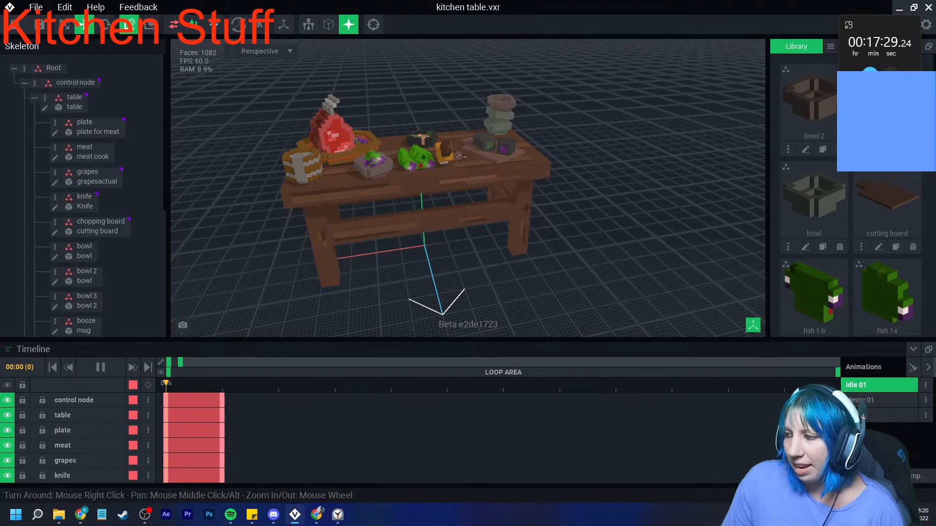
pyautogui.click(873, 400)
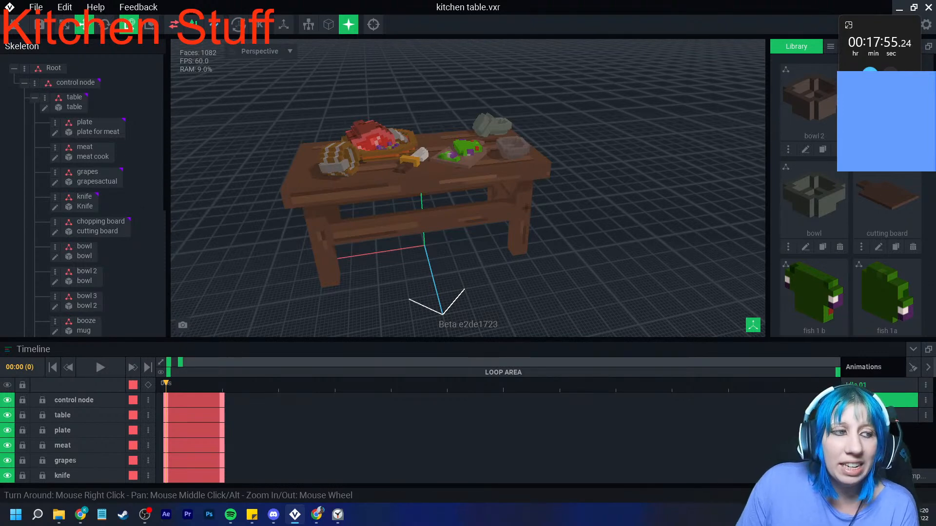
# - Close the kitchen table asset and reopen Kitchen stuff contest.vxr from the recent files
pyautogui.click(10, 8)
pyautogui.click(360, 188)
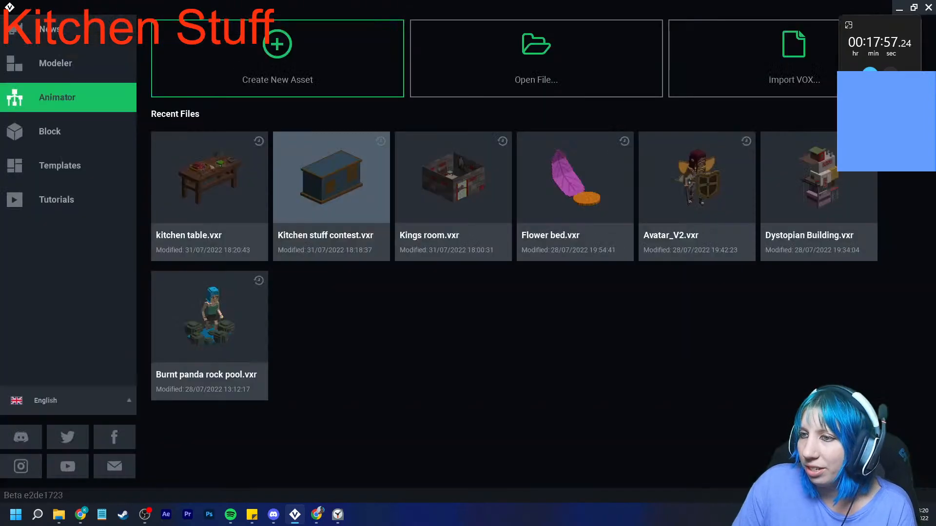
pyautogui.click(332, 190)
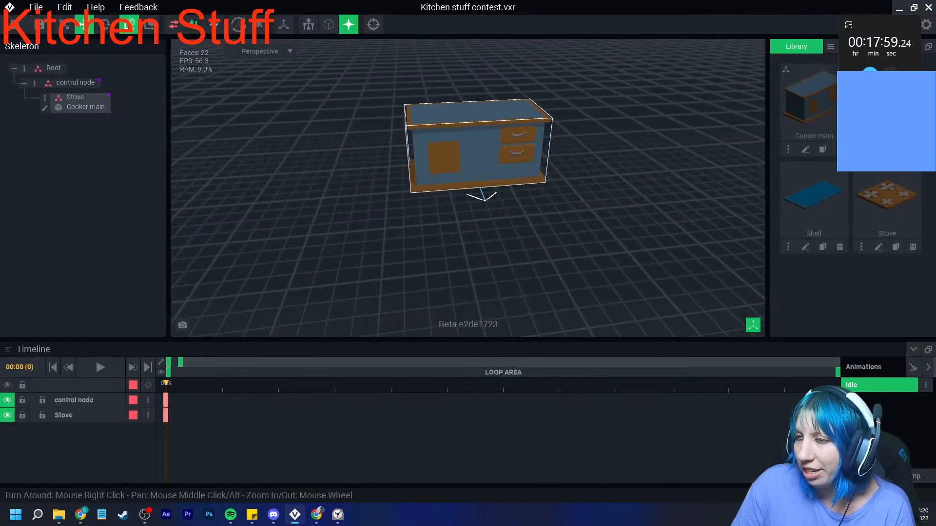
# - Create a child node named "stove cover" under the Stove node and assign the Stove model from the library to it
pyautogui.click(45, 97)
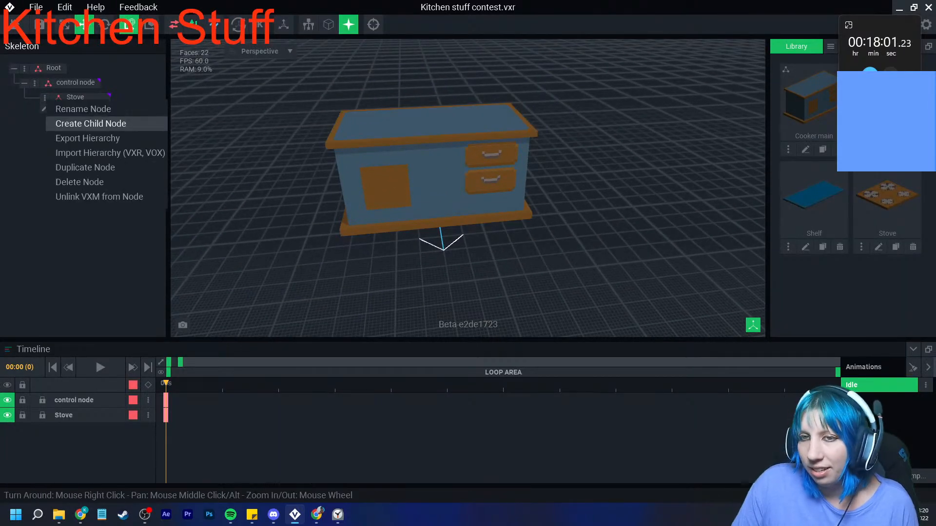
pyautogui.click(83, 121)
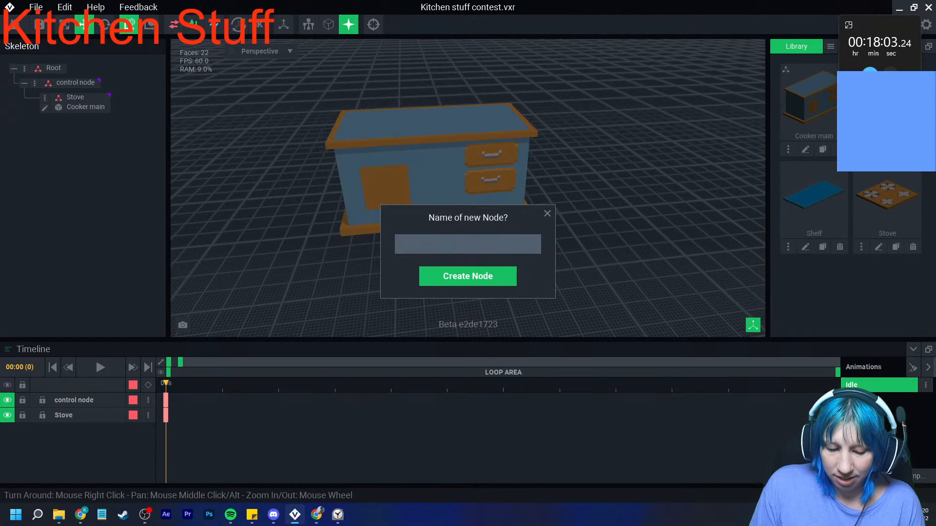
pyautogui.write('stove cover')
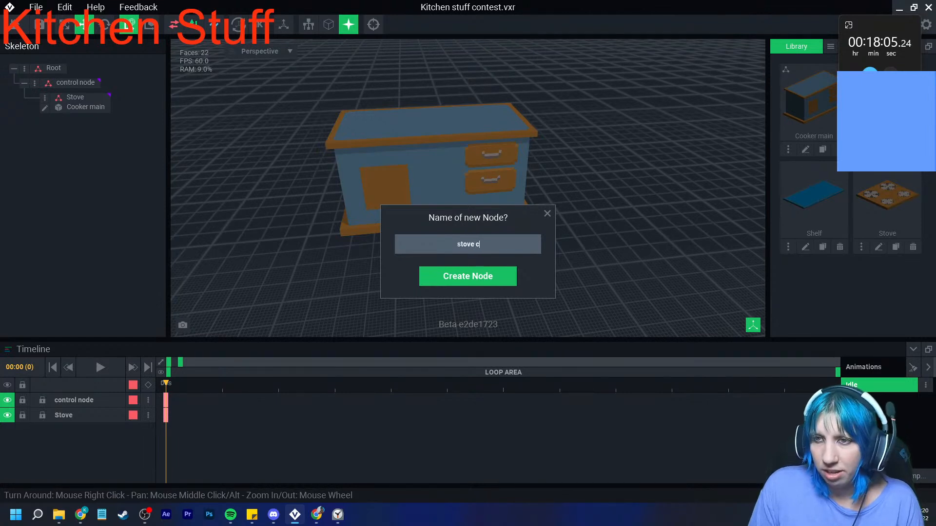
pyautogui.press('Return')
pyautogui.moveTo(887, 195); pyautogui.dragTo(93, 123)
pyautogui.moveTo(390, 168); pyautogui.dragTo(420, 187, button='right')
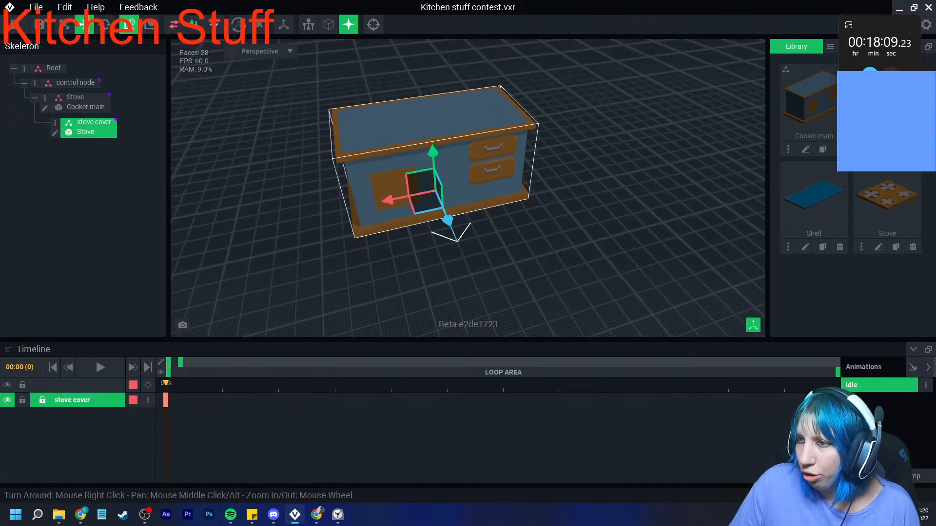
# - Raise the stove cover 35 units and shift it 17 units along the red axis to the cooker top's drawer-free end
pyautogui.moveTo(432, 154); pyautogui.dragTo(427, 74)
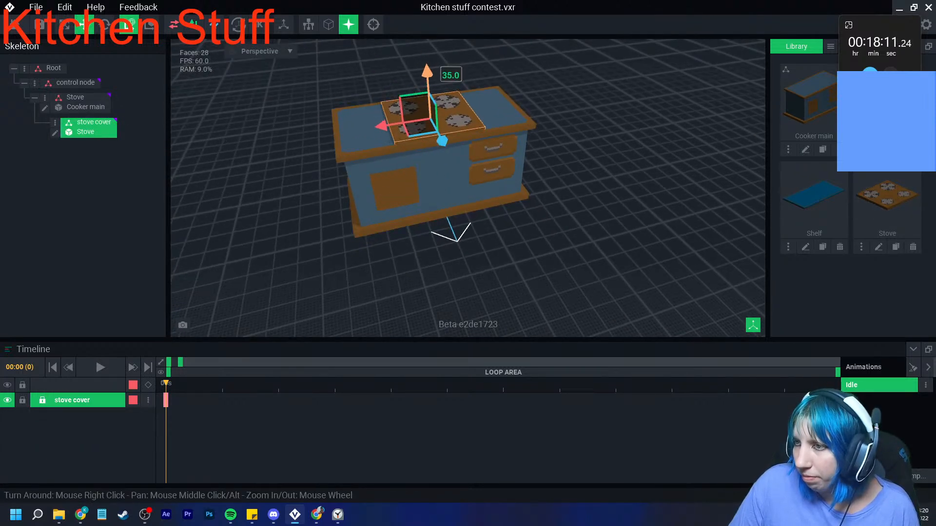
pyautogui.moveTo(382, 125); pyautogui.dragTo(333, 133)
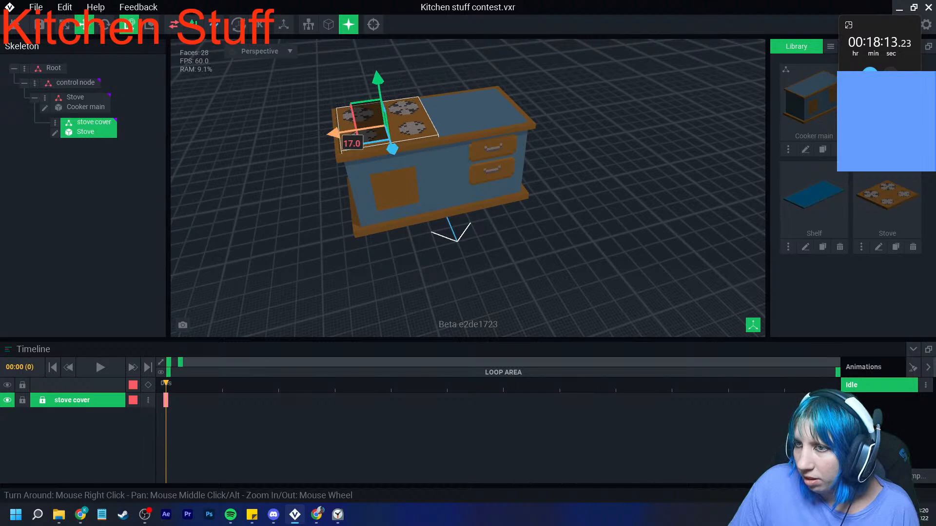
pyautogui.click(328, 155)
pyautogui.moveTo(326, 155); pyautogui.dragTo(432, 203, button='right')
pyautogui.scroll(3, 412, 195)
pyautogui.click(432, 202)
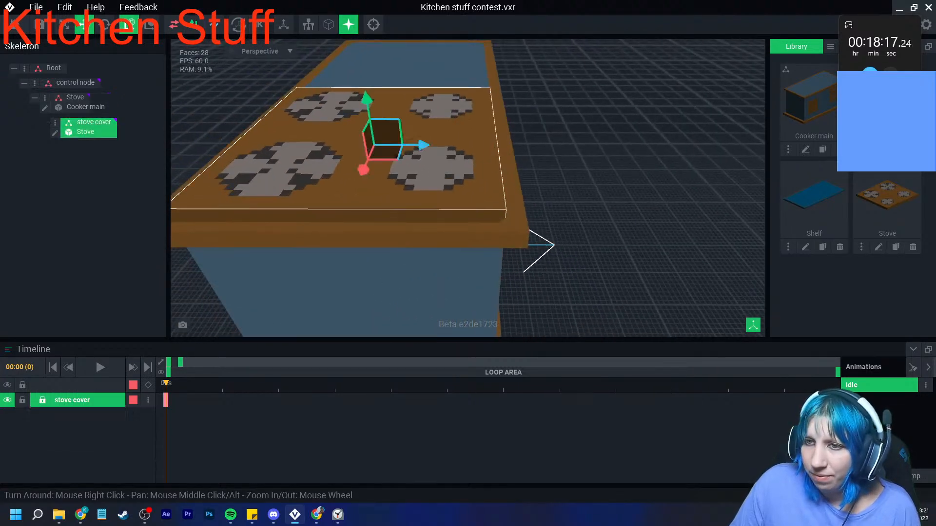
pyautogui.click(105, 25)
pyautogui.moveTo(406, 117); pyautogui.dragTo(407, 127)
pyautogui.click(575, 181)
pyautogui.moveTo(575, 180); pyautogui.dragTo(451, 193, button='right')
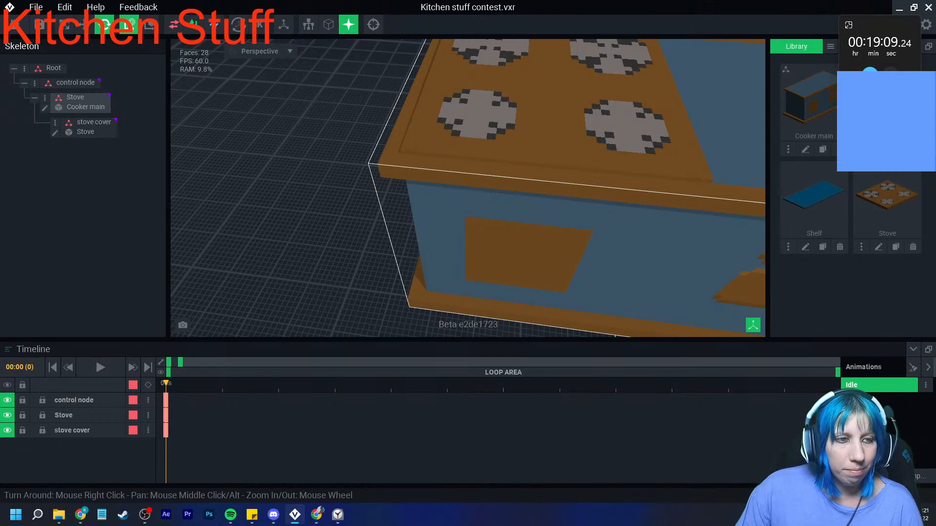
pyautogui.moveTo(626, 220); pyautogui.dragTo(623, 227, button='right')
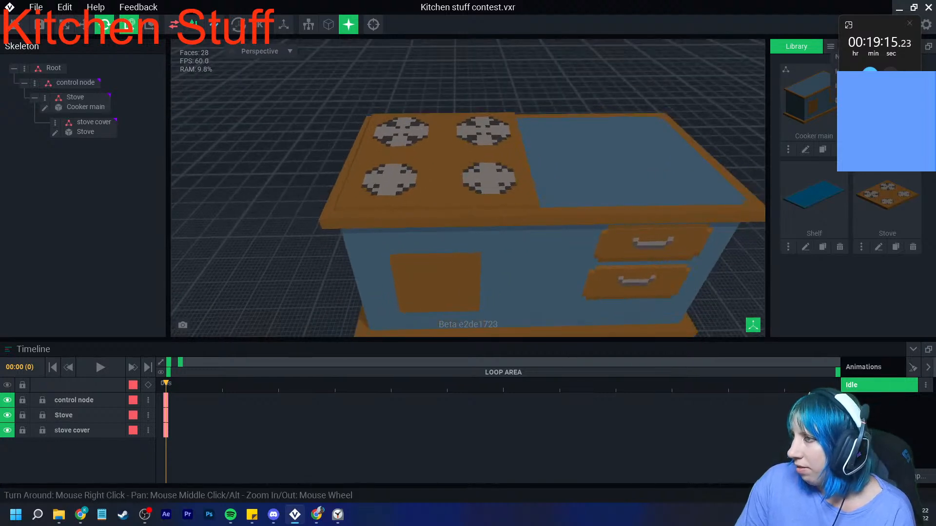
# - Create a new library model named "Pot" for the kitchen asset and open it for voxel editing
pyautogui.click(848, 57)
pyautogui.write('Pi')
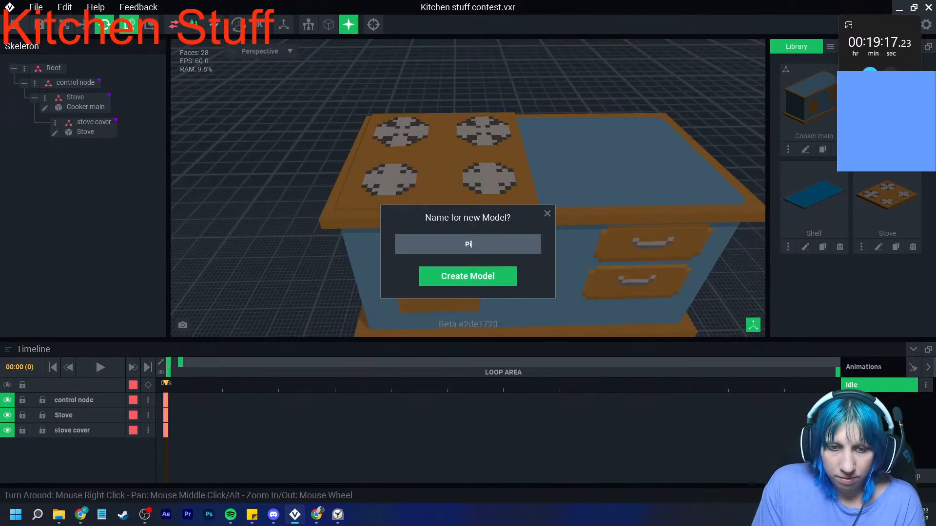
pyautogui.press('BackSpace')
pyautogui.write('ot')
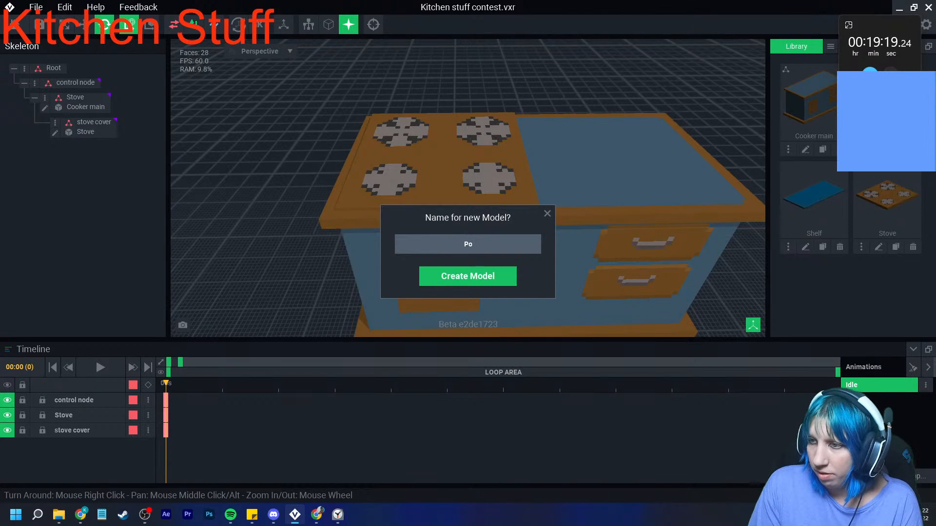
pyautogui.press('Return')
# - Load the second "VE - the sa..." PNG in the VE_PAL folder as the Pot model's palette
pyautogui.click(883, 286)
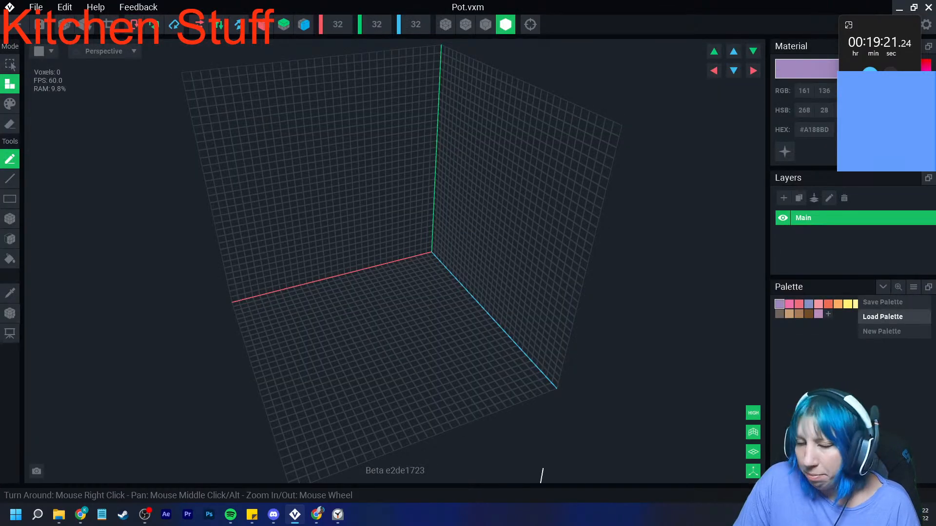
pyautogui.click(892, 316)
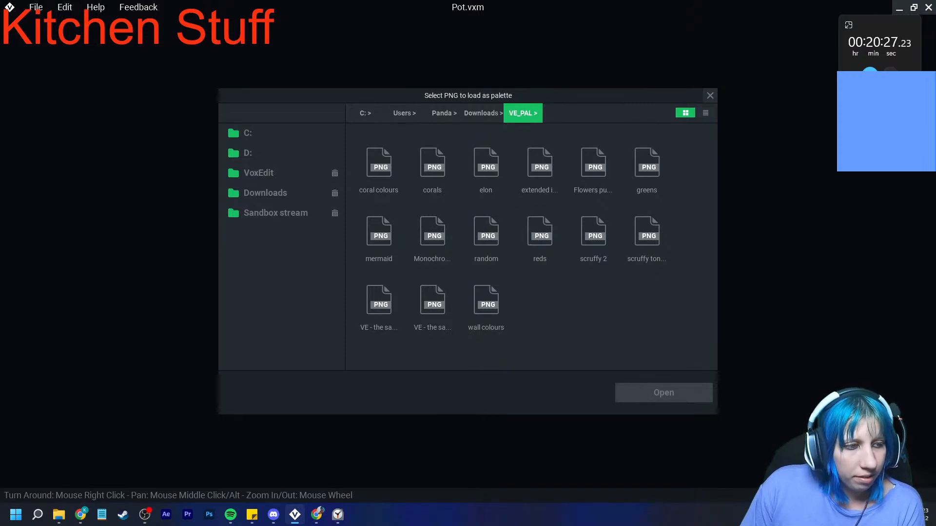
pyautogui.doubleClick(432, 300)
# - Enable symmetry on the red and blue axes and choose the teal #347C71 as the material color
pyautogui.moveTo(376, 318); pyautogui.dragTo(260, 292, button='right')
pyautogui.scroll(2, 259, 291)
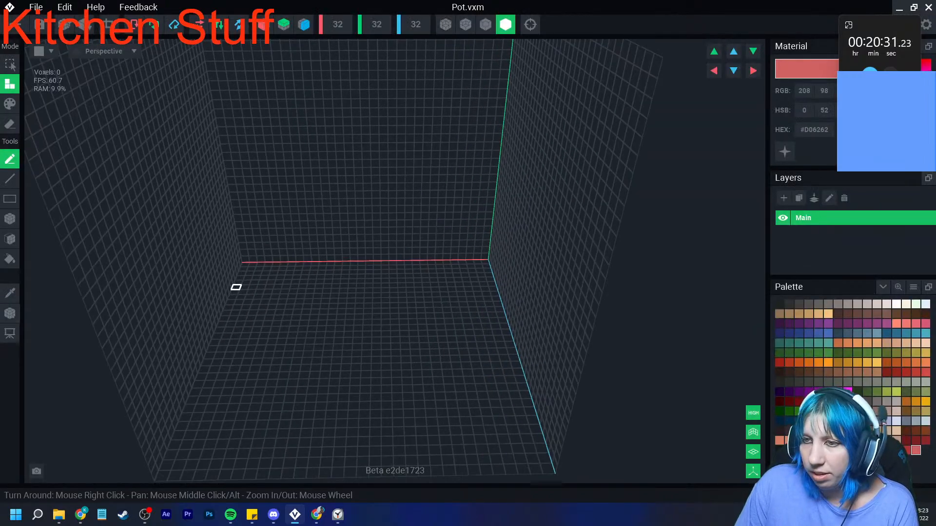
pyautogui.click(265, 24)
pyautogui.click(303, 24)
pyautogui.moveTo(404, 283); pyautogui.dragTo(449, 295, button='right')
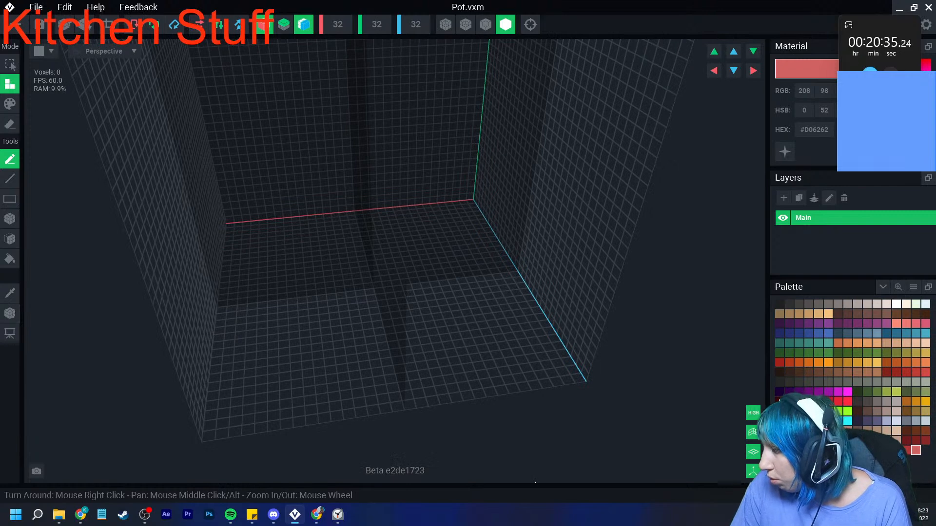
pyautogui.click(799, 343)
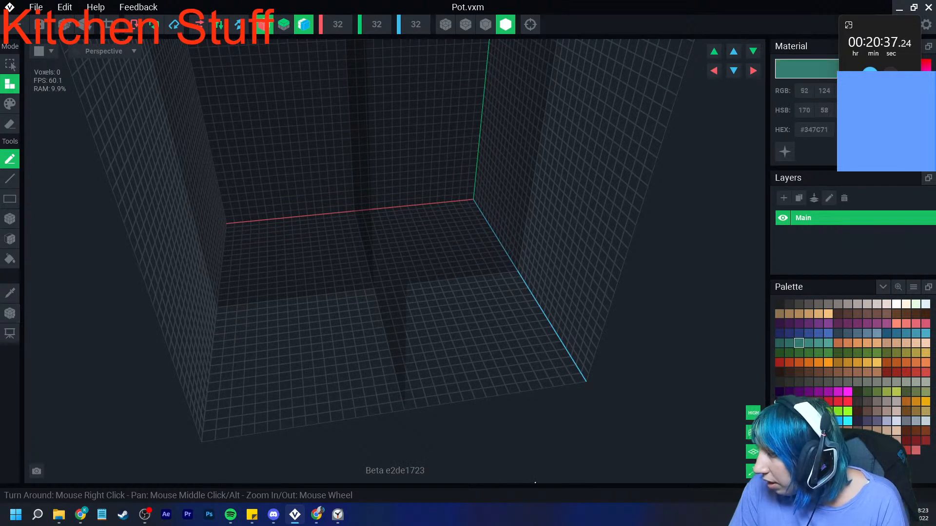
# - Build a flat, one-voxel-thick round teal base for the pot at the center of the floor with the Box tool
pyautogui.scroll(3, 460, 306)
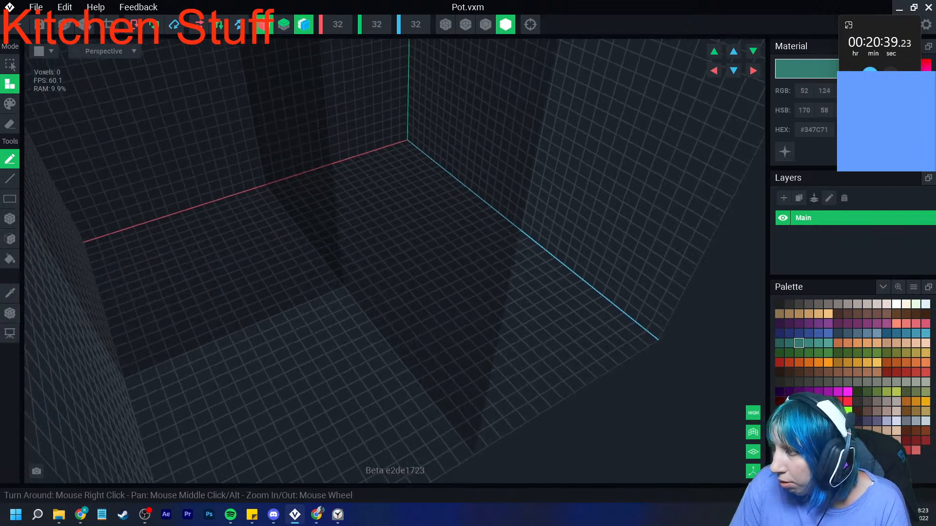
pyautogui.click(10, 219)
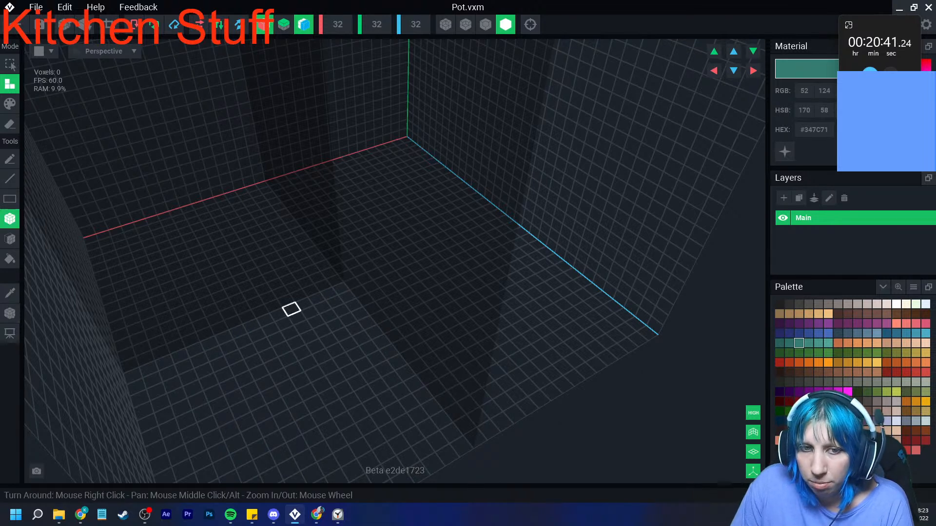
pyautogui.moveTo(329, 292); pyautogui.dragTo(312, 351)
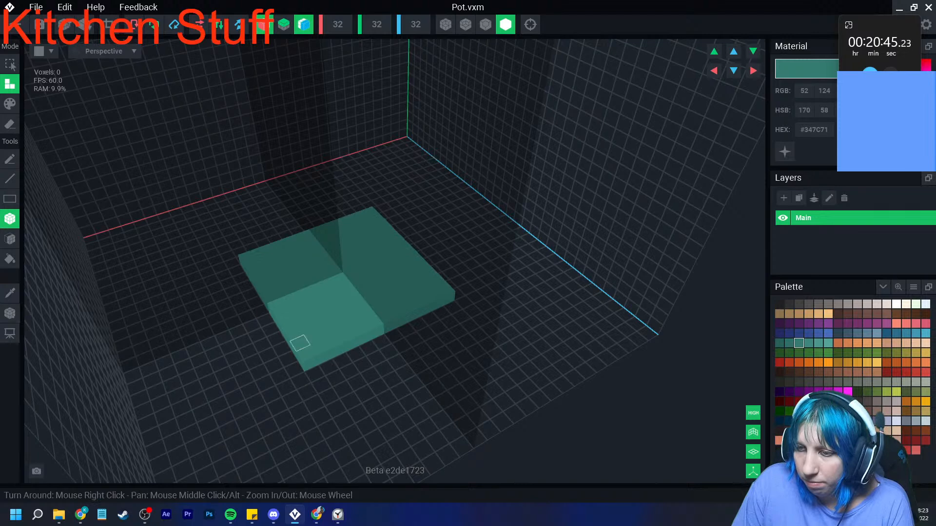
pyautogui.moveTo(259, 311); pyautogui.dragTo(379, 345)
pyautogui.moveTo(377, 345); pyautogui.dragTo(342, 345, button='right')
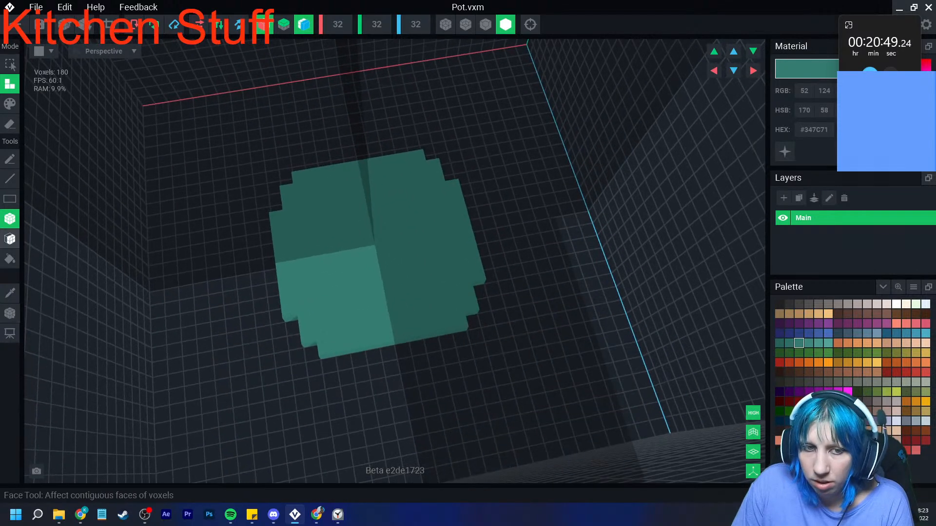
# - Extrude the pot's round base upward by six layers with the Face tool
pyautogui.click(9, 239)
pyautogui.click(330, 256)
pyautogui.click(333, 253)
pyautogui.click(334, 251)
pyautogui.click(334, 248)
pyautogui.click(334, 244)
pyautogui.click(334, 242)
pyautogui.moveTo(334, 236); pyautogui.dragTo(328, 240, button='right')
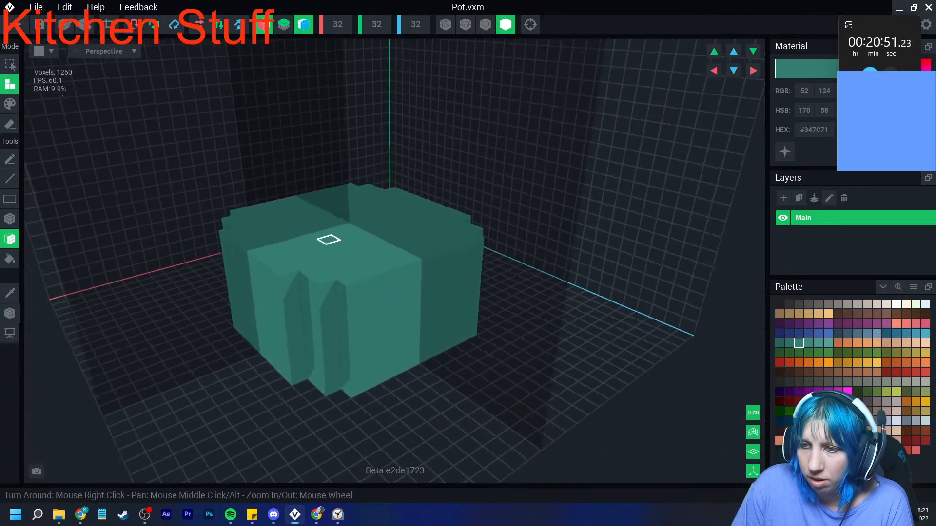
# - Show voxel outlines and add a two-voxel-high band, one voxel wider, around the pot's upper edge with the Box tool
pyautogui.click(10, 219)
pyautogui.click(485, 24)
pyautogui.moveTo(378, 179); pyautogui.dragTo(328, 222, button='right')
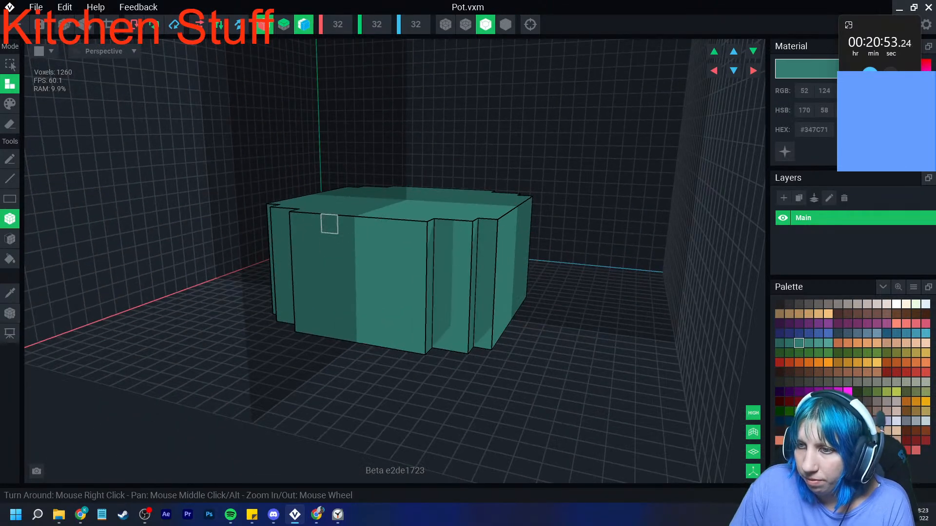
pyautogui.moveTo(443, 229); pyautogui.dragTo(460, 252)
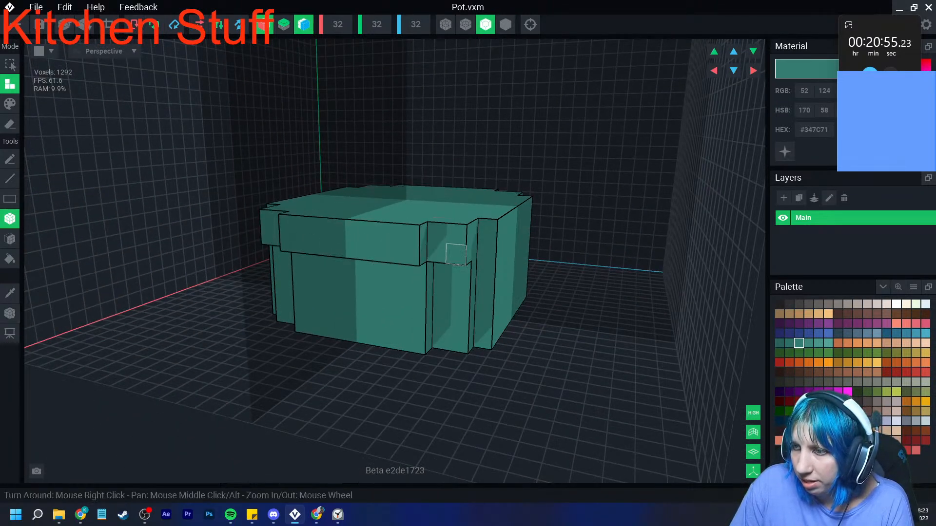
pyautogui.moveTo(457, 253); pyautogui.dragTo(385, 251, button='right')
pyautogui.click(506, 234)
pyautogui.click(505, 253)
pyautogui.moveTo(506, 254); pyautogui.dragTo(483, 255, button='right')
pyautogui.moveTo(522, 238); pyautogui.dragTo(602, 253)
pyautogui.moveTo(602, 253); pyautogui.dragTo(575, 264, button='right')
pyautogui.moveTo(575, 263); pyautogui.dragTo(491, 274, button='middle')
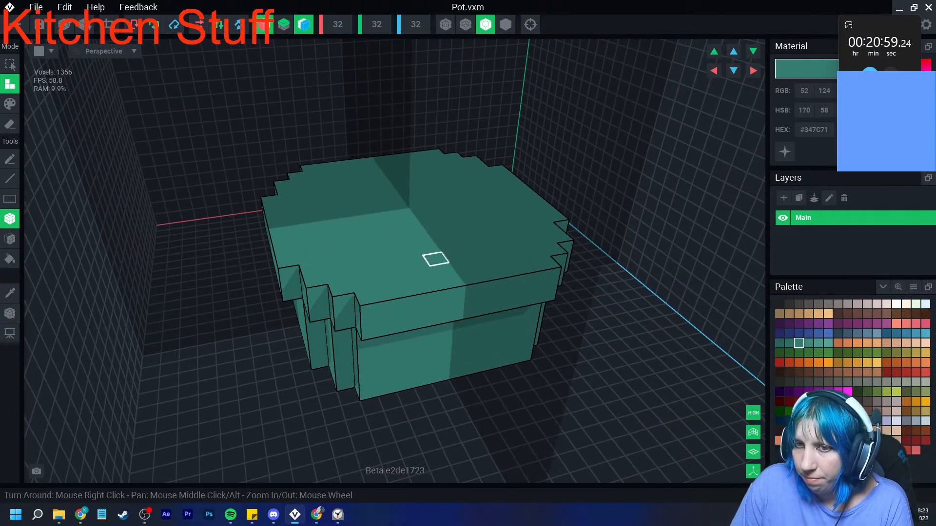
# - Extrude the pot's widened top upward by five layers and return to the Box tool
pyautogui.click(10, 239)
pyautogui.moveTo(360, 236); pyautogui.dragTo(369, 163)
pyautogui.moveTo(407, 209); pyautogui.dragTo(375, 262, button='right')
pyautogui.click(10, 219)
pyautogui.moveTo(233, 231)
pyautogui.mouseDown(button='right')
pyautogui.moveTo(283, 240)
pyautogui.moveTo(233, 232)
pyautogui.mouseUp(button='right')
pyautogui.click(194, 221)
pyautogui.hotkey('ctrl', 'z')
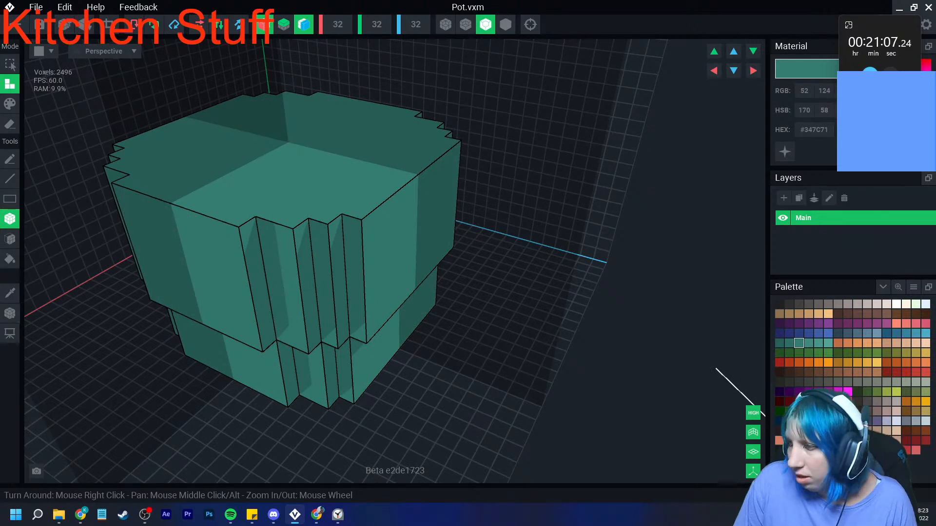
# - Build gray #98908C handles on two opposite sides of the pot, each with two short uprights joined by a lower crossbar
pyautogui.click(848, 305)
pyautogui.moveTo(253, 300); pyautogui.dragTo(286, 258, button='right')
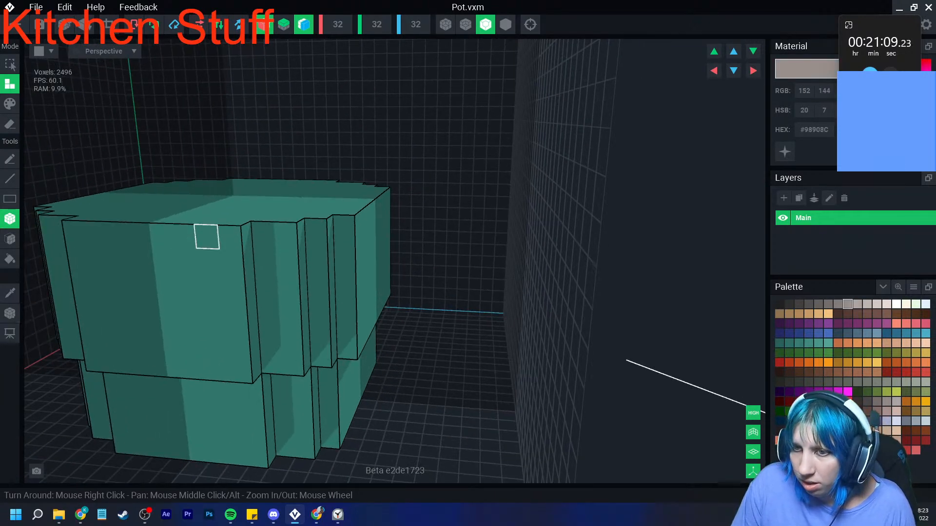
pyautogui.click(202, 238)
pyautogui.moveTo(185, 257); pyautogui.dragTo(206, 257, button='right')
pyautogui.click(207, 257)
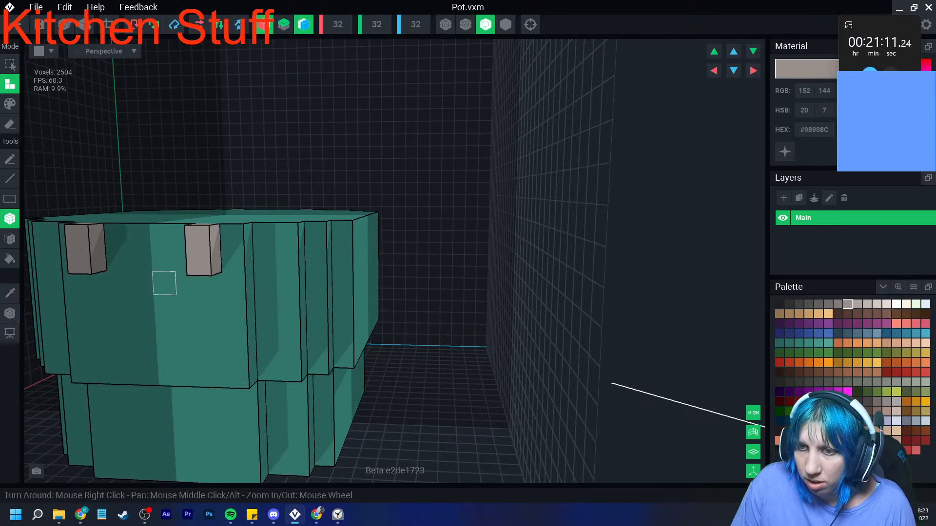
pyautogui.moveTo(165, 284); pyautogui.dragTo(123, 286)
pyautogui.scroll(-3, 245, 322)
pyautogui.moveTo(245, 323); pyautogui.dragTo(244, 322, button='right')
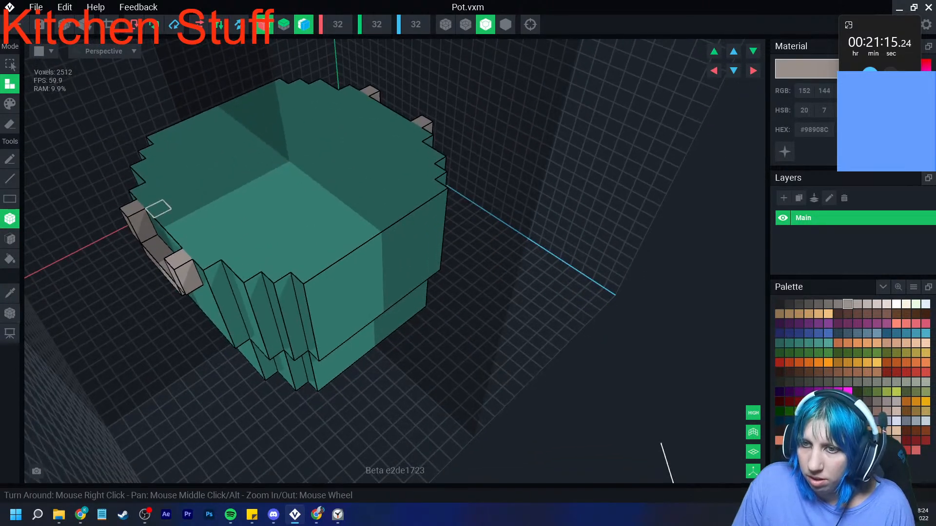
# - Add gray blocks at the tops of the handle uprights
pyautogui.click(150, 199)
pyautogui.click(136, 198)
pyautogui.moveTo(226, 242); pyautogui.dragTo(227, 242, button='right')
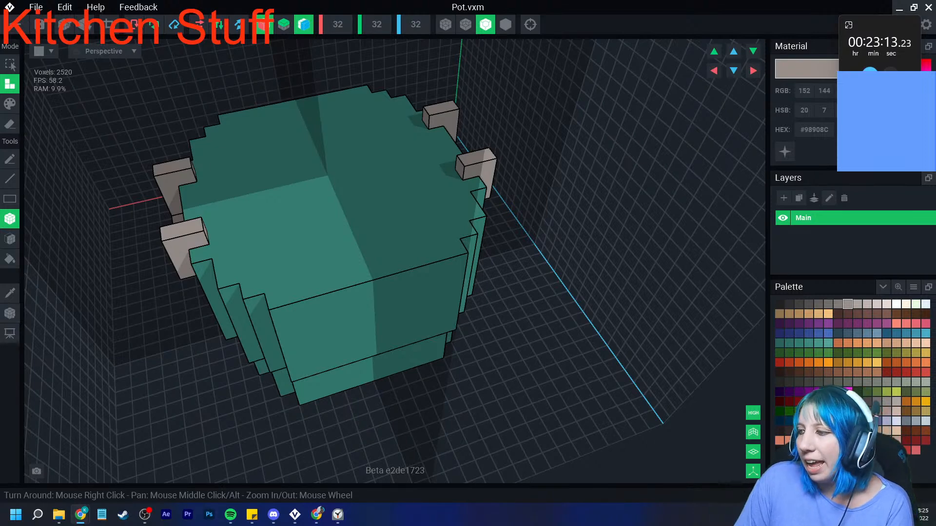
# - Sample the pot's teal and change the material color to the darker teal #2F6F65
pyautogui.moveTo(312, 309); pyautogui.dragTo(287, 314, button='right')
pyautogui.scroll(3, 304, 310)
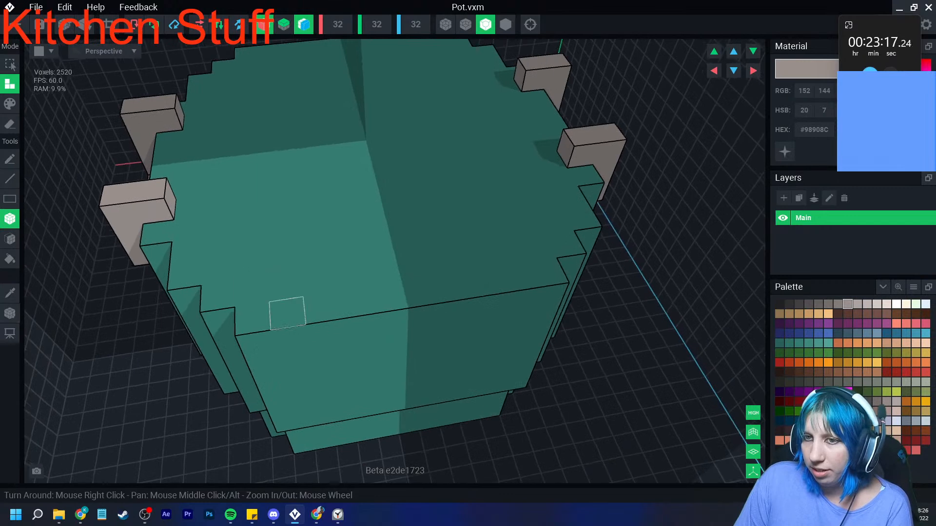
pyautogui.click(10, 293)
pyautogui.click(278, 215)
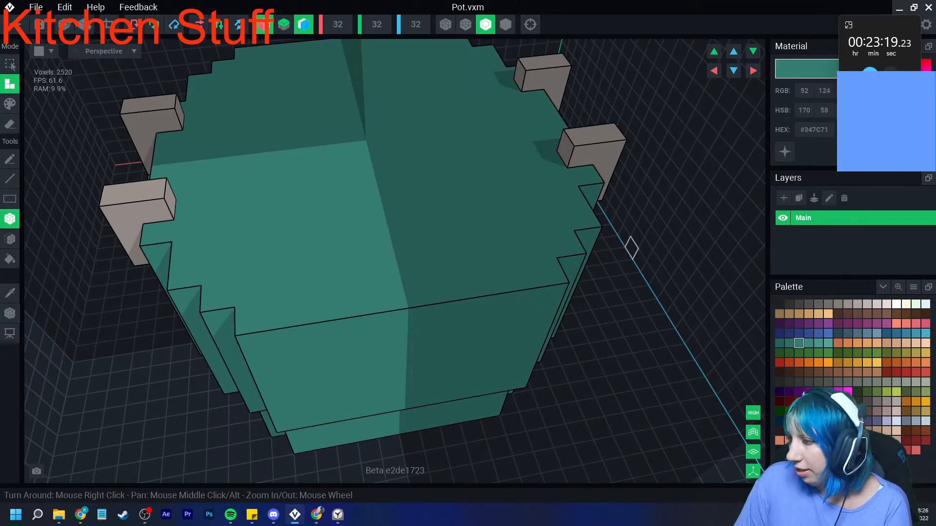
pyautogui.click(451, 344)
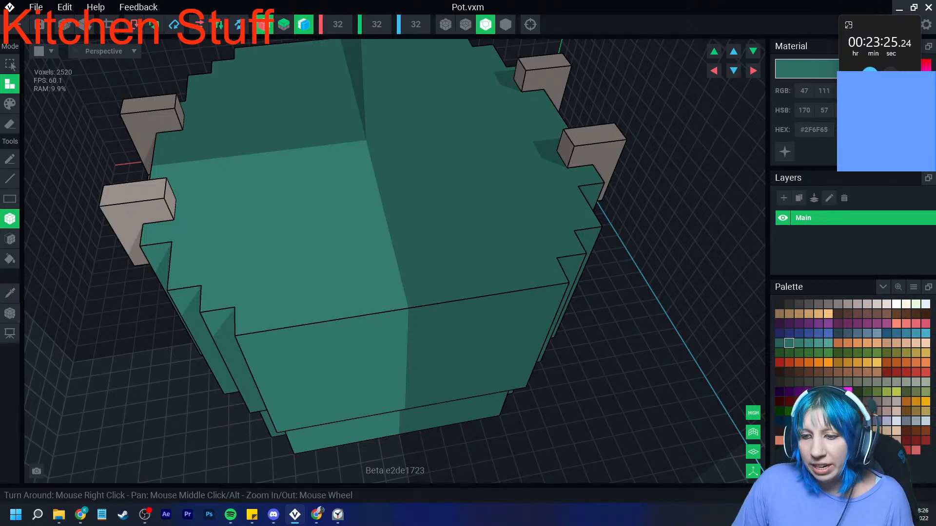
pyautogui.click(145, 515)
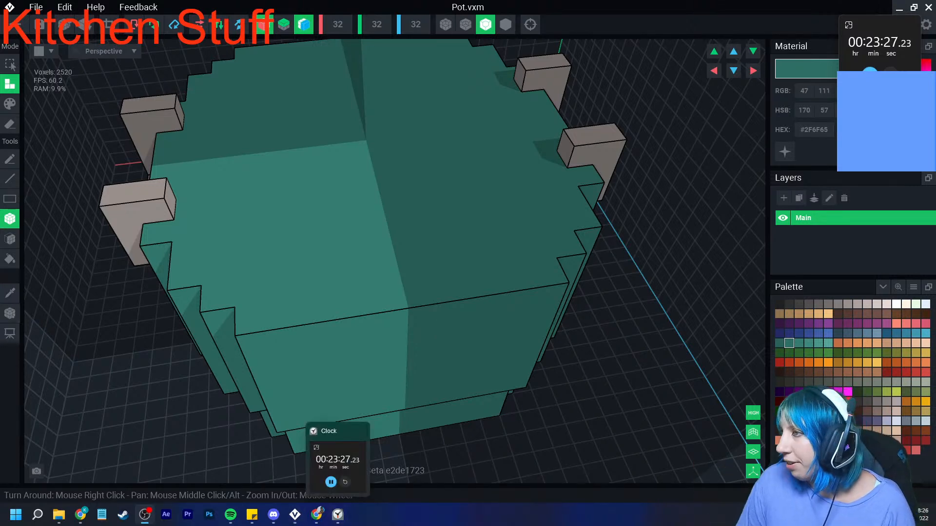
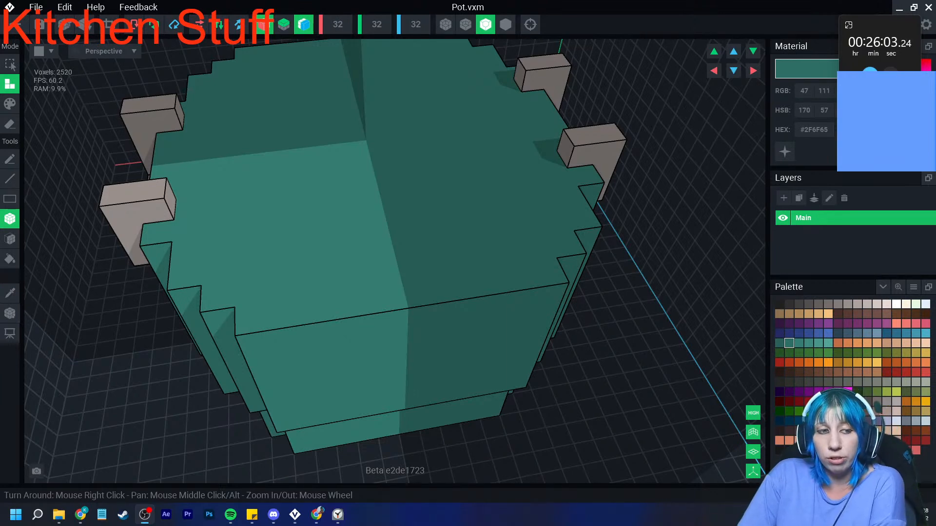
# - Paint the inner area of the pot's top with the darker teal #2F6F65, leaving an unpainted rim around the edge
pyautogui.moveTo(266, 230); pyautogui.dragTo(279, 217, button='right')
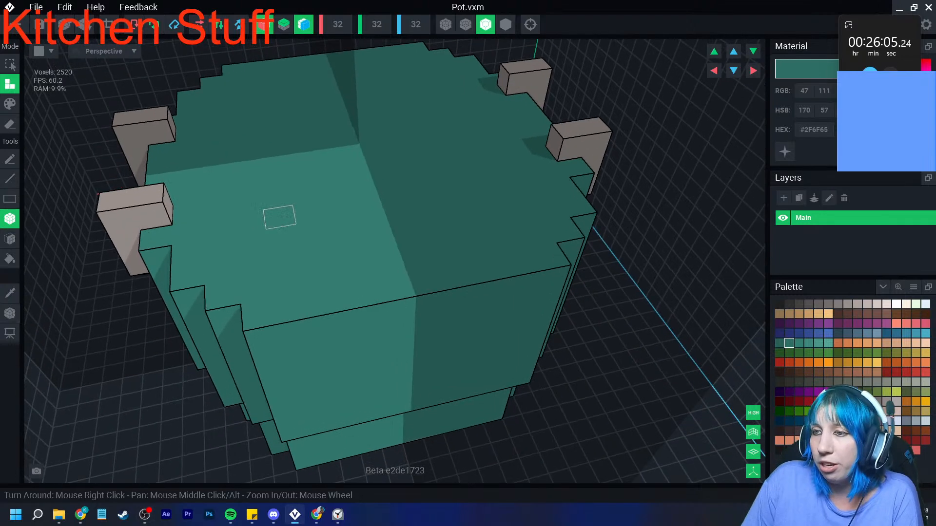
pyautogui.click(10, 104)
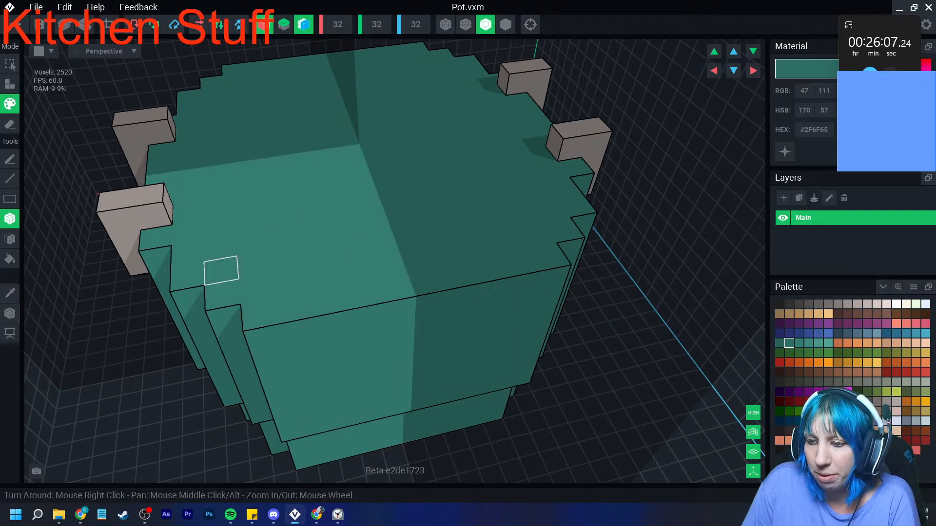
pyautogui.moveTo(188, 161); pyautogui.dragTo(367, 203)
pyautogui.moveTo(251, 242)
pyautogui.mouseDown()
pyautogui.moveTo(372, 219)
pyautogui.moveTo(284, 259)
pyautogui.moveTo(323, 276)
pyautogui.moveTo(390, 263)
pyautogui.mouseUp()
pyautogui.moveTo(288, 274)
pyautogui.mouseDown()
pyautogui.moveTo(291, 282)
pyautogui.moveTo(221, 251)
pyautogui.mouseUp()
pyautogui.moveTo(257, 289); pyautogui.dragTo(258, 312, button='right')
# - Erase the painted inner area five layers deep with the Face tool to hollow out the pot
pyautogui.click(10, 239)
pyautogui.click(10, 125)
pyautogui.click(324, 154)
pyautogui.moveTo(325, 213)
pyautogui.mouseDown(button='right')
pyautogui.moveTo(326, 203)
pyautogui.moveTo(337, 206)
pyautogui.mouseUp(button='right')
pyautogui.click(334, 206)
pyautogui.click(335, 206)
pyautogui.click(336, 207)
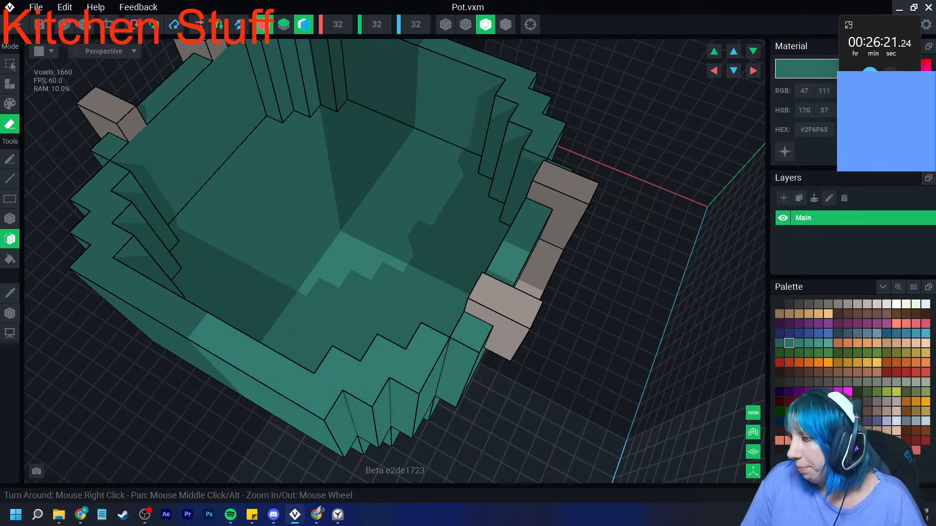
# - Fill the pot's hollow with three layers of emissive blue #36839F as water, using the Face tool
pyautogui.click(907, 334)
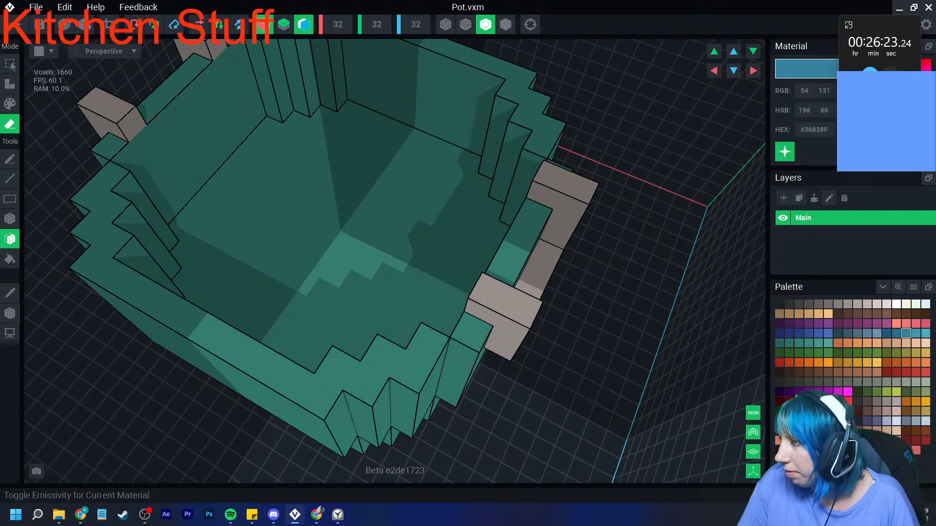
pyautogui.click(9, 84)
pyautogui.click(374, 228)
pyautogui.click(373, 228)
pyautogui.moveTo(373, 228); pyautogui.dragTo(371, 228, button='right')
pyautogui.click(370, 229)
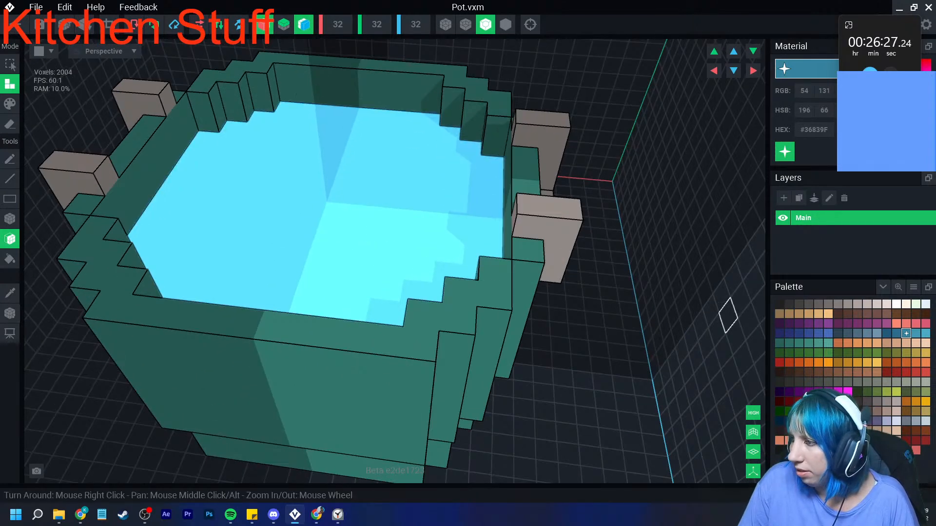
# - Repaint the water surface with the darker emissive blue #2C6E8D
pyautogui.click(896, 334)
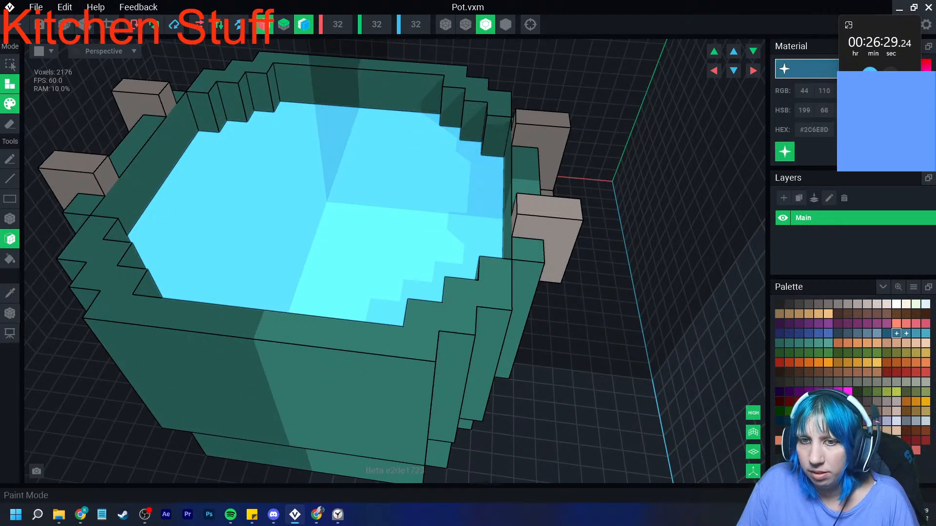
pyautogui.click(9, 103)
pyautogui.click(279, 225)
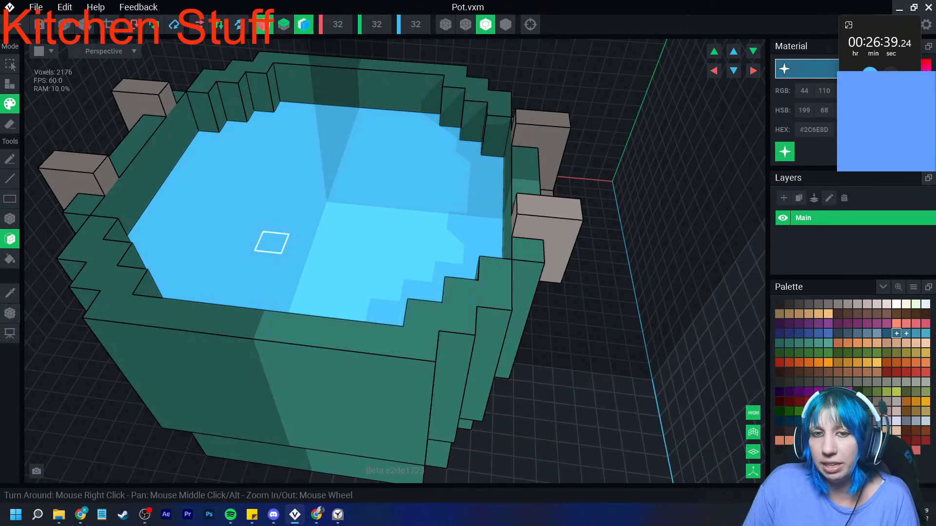
# - Turn off the X and Z symmetry and switch to the Box tool for painting
pyautogui.moveTo(254, 221)
pyautogui.mouseDown(button='right')
pyautogui.moveTo(293, 243)
pyautogui.moveTo(315, 278)
pyautogui.moveTo(317, 302)
pyautogui.moveTo(292, 330)
pyautogui.mouseUp(button='right')
pyautogui.click(264, 25)
pyautogui.click(304, 24)
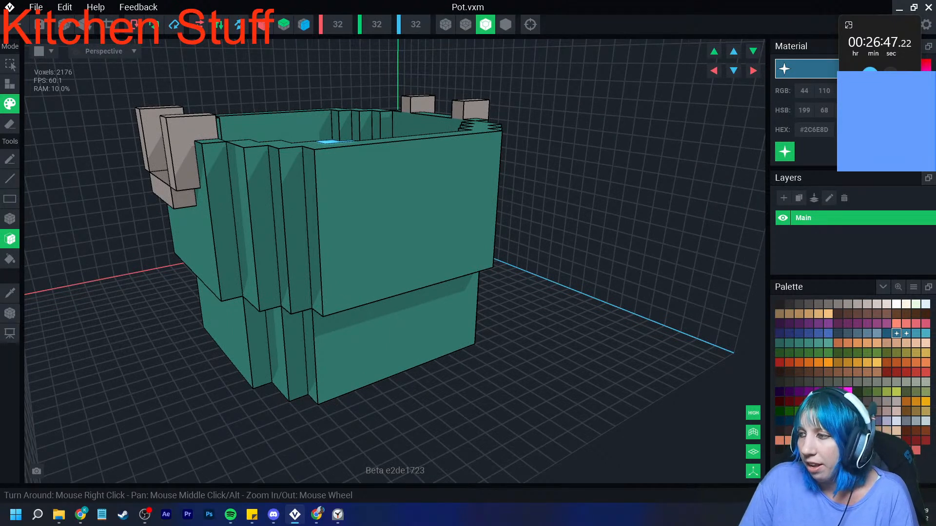
pyautogui.click(9, 219)
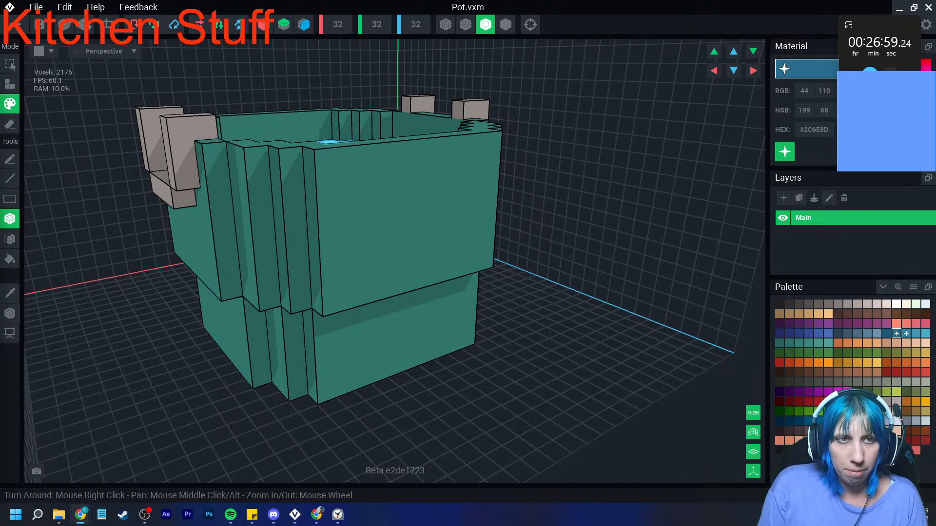
# - Look at the ProCook cast iron casserole page in the browser as a reference and close it
pyautogui.moveTo(0, 113); pyautogui.dragTo(319, 60)
pyautogui.click(71, 266)
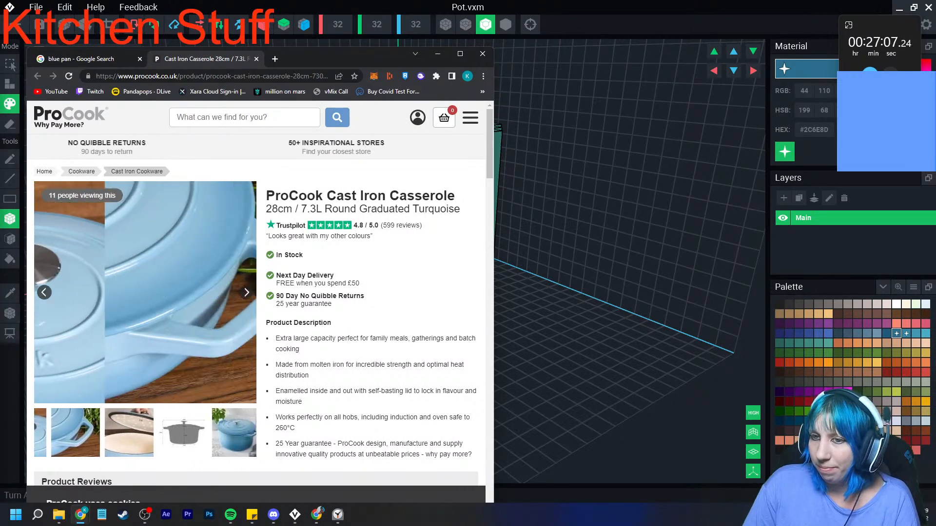
pyautogui.click(482, 54)
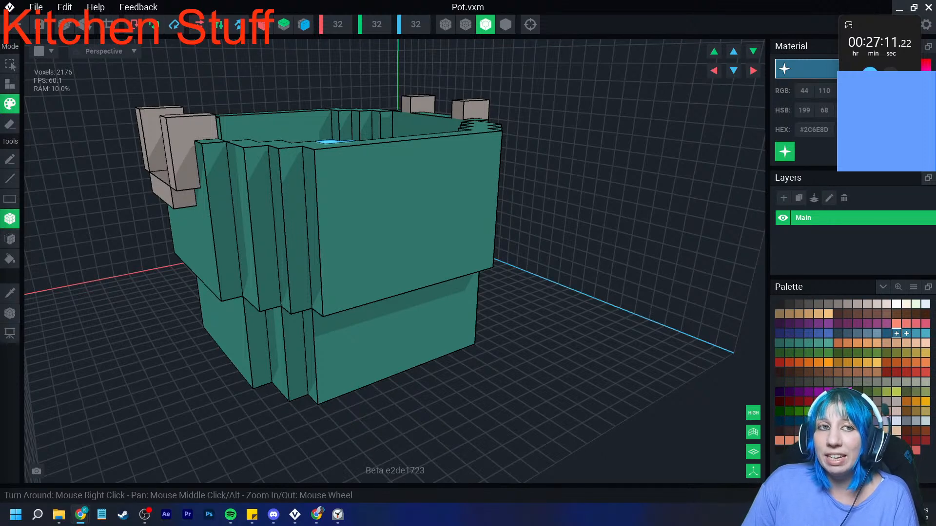
# - Paint two blocky dark red #7B2020 tomato patches on the water, one near the middle and one beside a handle
pyautogui.moveTo(282, 176); pyautogui.dragTo(268, 195, button='right')
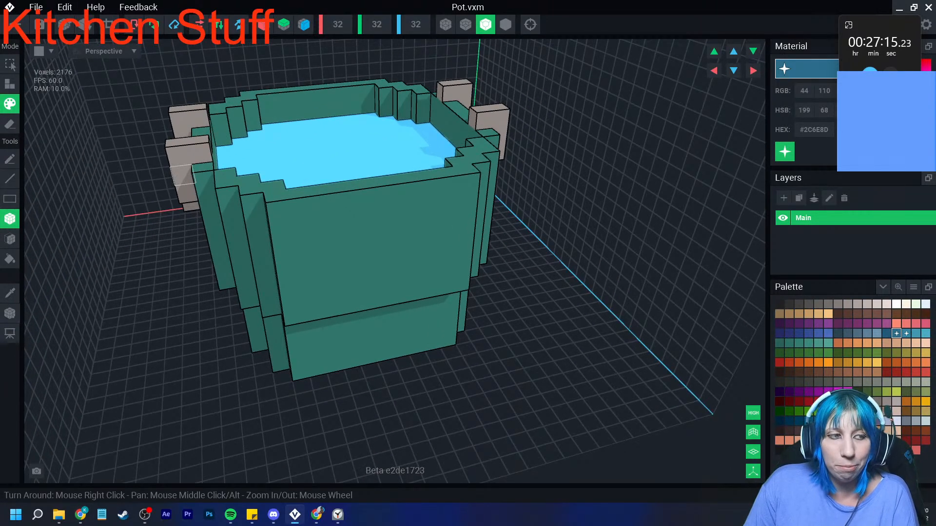
pyautogui.moveTo(183, 176); pyautogui.dragTo(268, 227, button='right')
pyautogui.moveTo(277, 227); pyautogui.dragTo(313, 262, button='right')
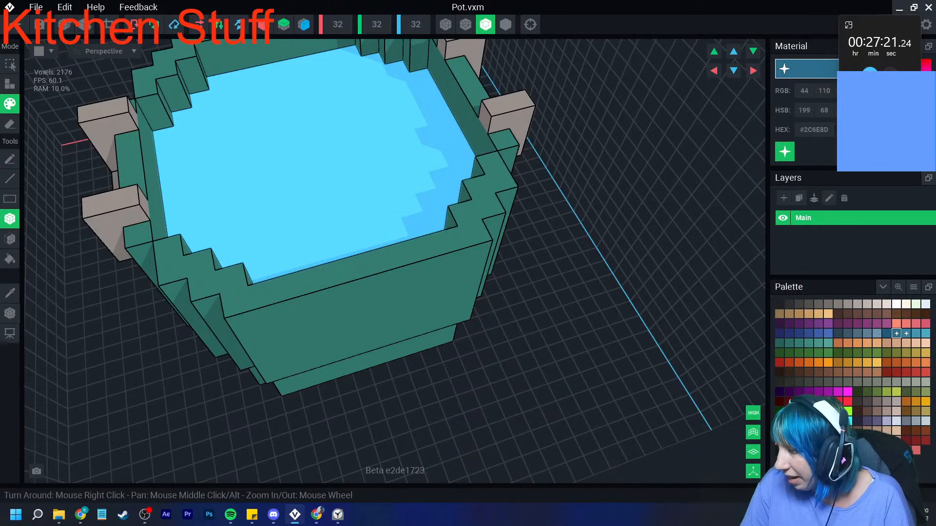
pyautogui.click(848, 323)
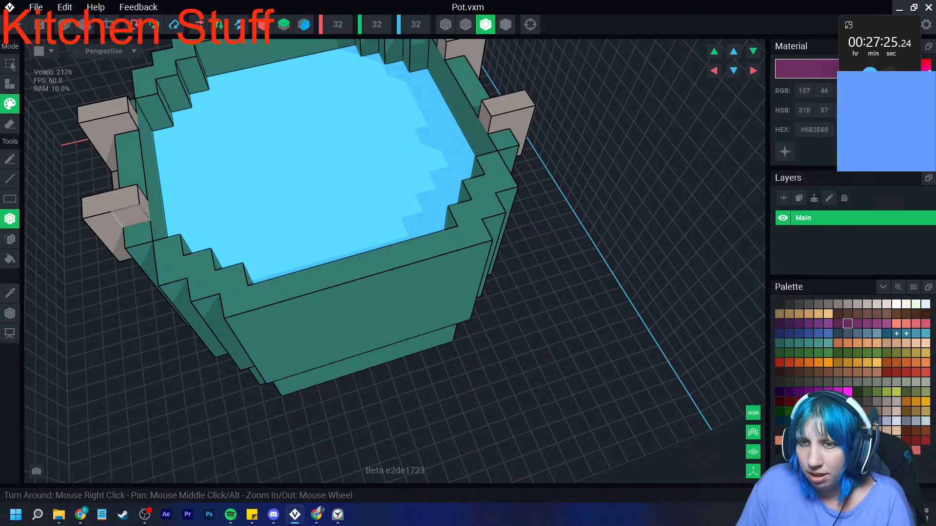
pyautogui.moveTo(308, 179); pyautogui.dragTo(286, 171, button='right')
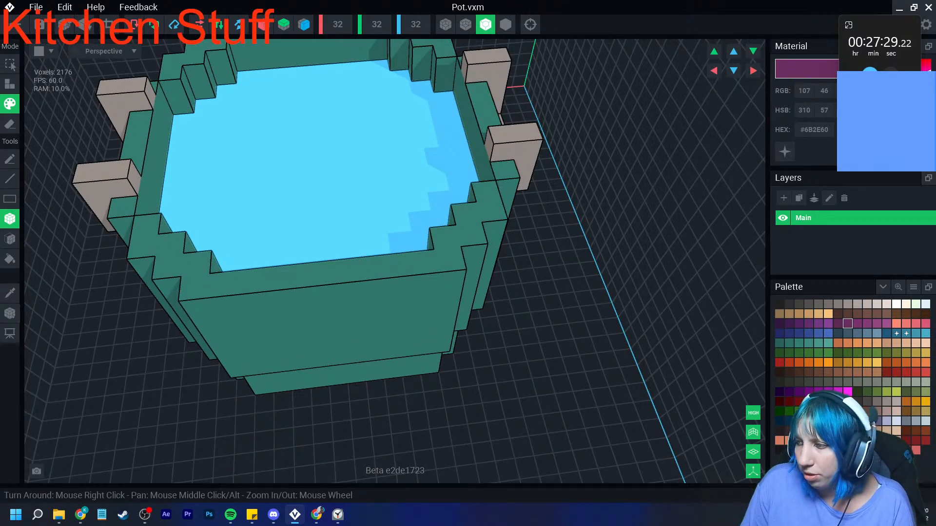
pyautogui.click(916, 441)
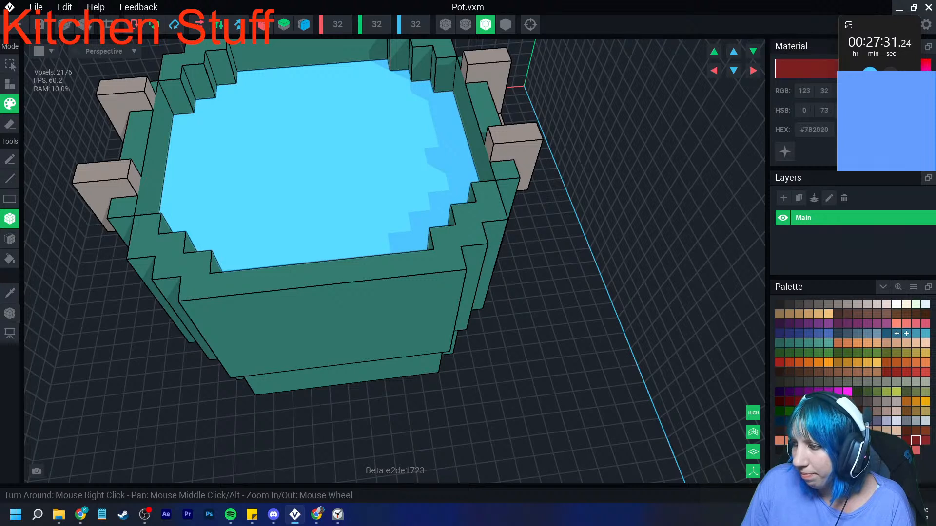
pyautogui.moveTo(243, 130)
pyautogui.mouseDown()
pyautogui.moveTo(243, 144)
pyautogui.moveTo(265, 127)
pyautogui.moveTo(284, 151)
pyautogui.moveTo(255, 113)
pyautogui.moveTo(242, 156)
pyautogui.moveTo(309, 153)
pyautogui.moveTo(307, 125)
pyautogui.mouseUp()
pyautogui.click(379, 196)
pyautogui.moveTo(382, 214)
pyautogui.mouseDown()
pyautogui.moveTo(403, 194)
pyautogui.moveTo(424, 206)
pyautogui.moveTo(384, 230)
pyautogui.moveTo(443, 194)
pyautogui.moveTo(447, 212)
pyautogui.mouseUp()
pyautogui.moveTo(408, 231); pyautogui.dragTo(242, 336, button='right')
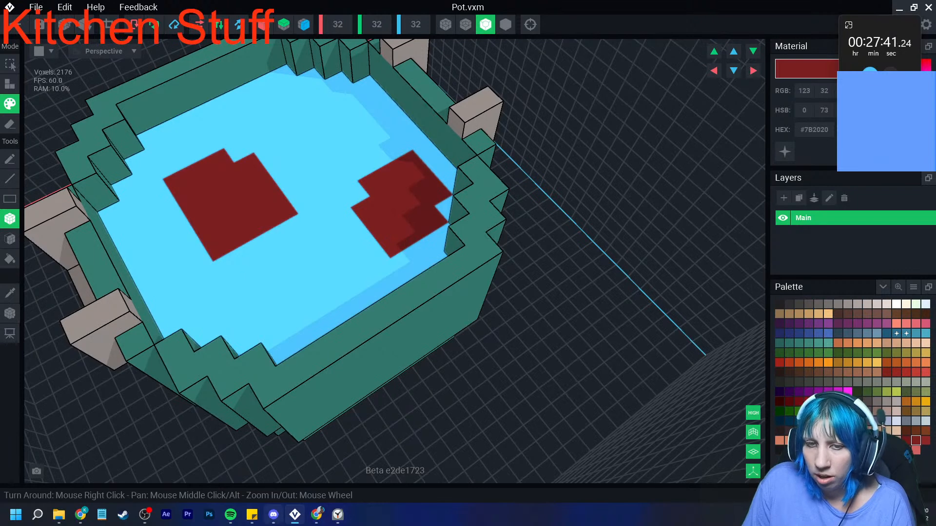
# - Move the Discord window away from the modeling area and undo the stray red paint across the pot's rim and handle
pyautogui.click(273, 515)
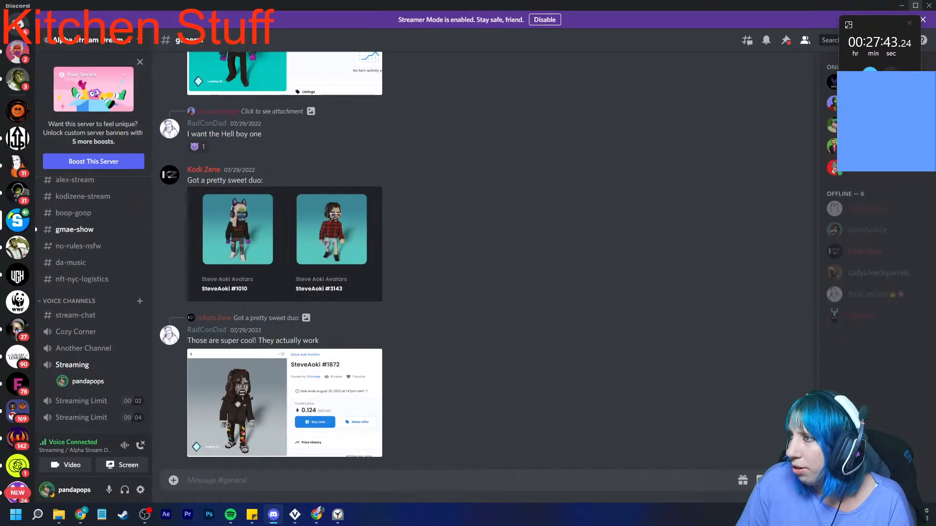
pyautogui.click(916, 5)
pyautogui.moveTo(458, 48); pyautogui.dragTo(467, 110)
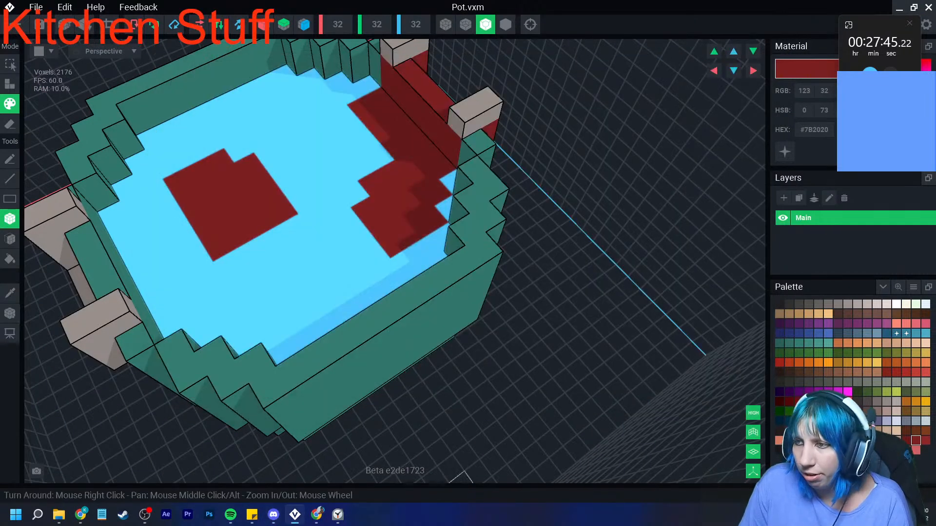
pyautogui.hotkey('ctrl', 'z')
pyautogui.hotkey('alt', 'Tab')
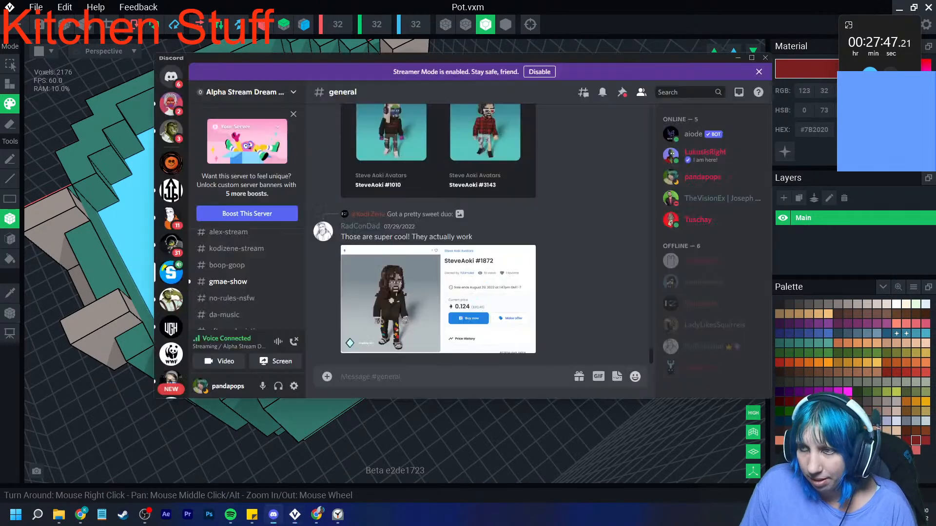
pyautogui.moveTo(601, 59); pyautogui.dragTo(0, 151)
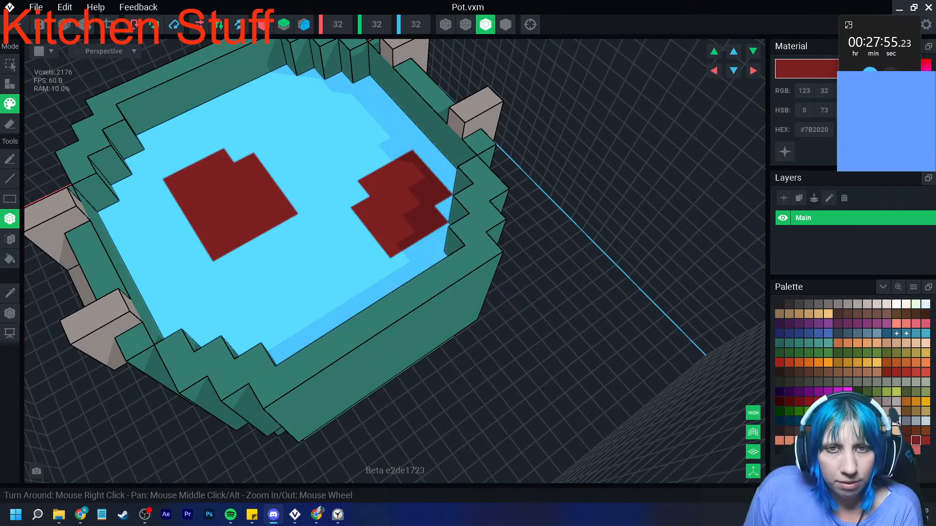
# - Paint another #7B2020 red patch on the water against the pot wall by the opposite handle, following the stepped edge
pyautogui.moveTo(400, 215); pyautogui.dragTo(373, 218, button='right')
pyautogui.click(158, 243)
pyautogui.click(182, 239)
pyautogui.click(206, 233)
pyautogui.click(184, 260)
pyautogui.click(159, 265)
pyautogui.click(210, 254)
pyautogui.click(210, 276)
pyautogui.click(191, 278)
pyautogui.moveTo(209, 277); pyautogui.dragTo(214, 271, button='right')
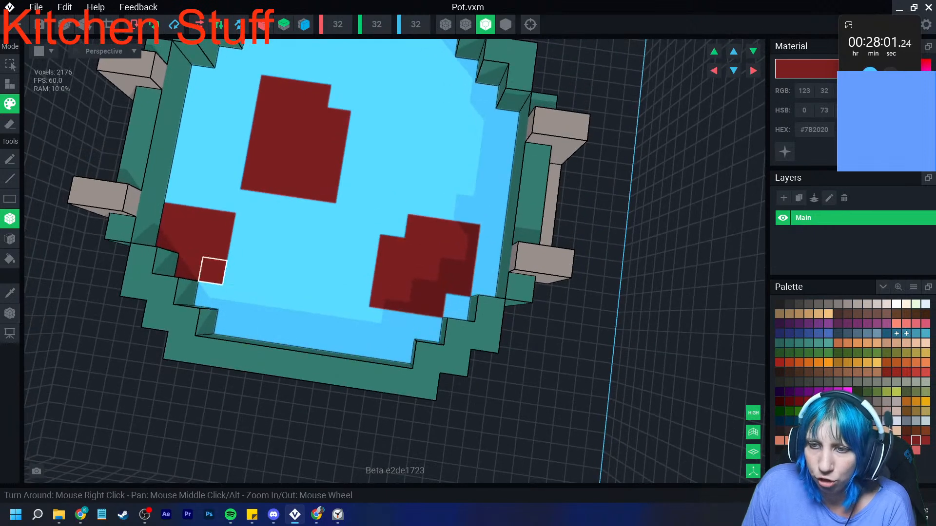
pyautogui.click(209, 295)
# - Add two more #7B2020 red patches on the water, one along the front wall and one in the far corner
pyautogui.moveTo(282, 306); pyautogui.dragTo(301, 335)
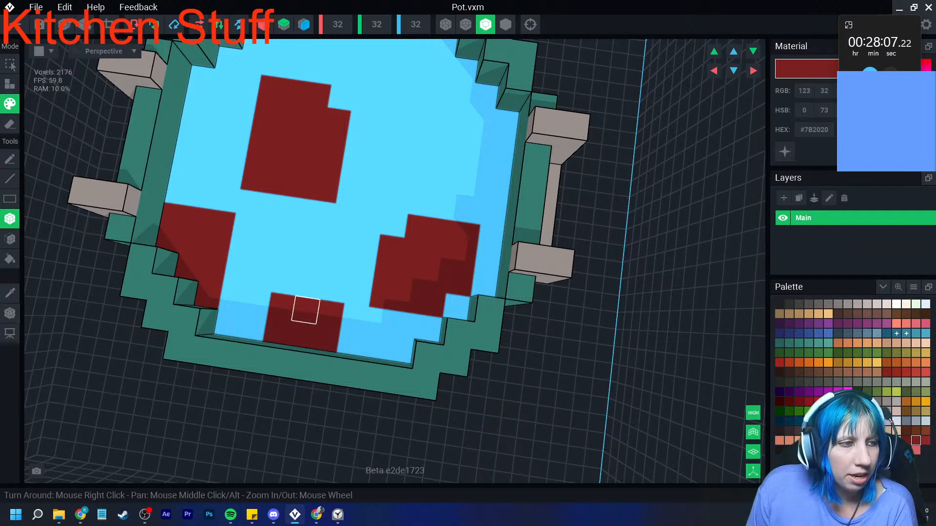
pyautogui.moveTo(328, 313); pyautogui.dragTo(356, 292, button='right')
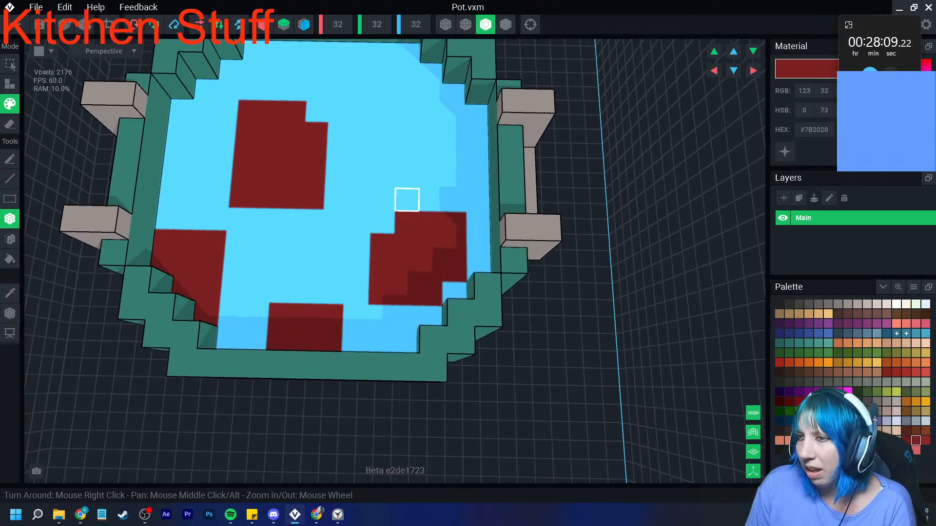
pyautogui.moveTo(409, 72); pyautogui.dragTo(453, 114)
pyautogui.moveTo(409, 51)
pyautogui.mouseDown()
pyautogui.moveTo(386, 69)
pyautogui.moveTo(386, 92)
pyautogui.mouseUp()
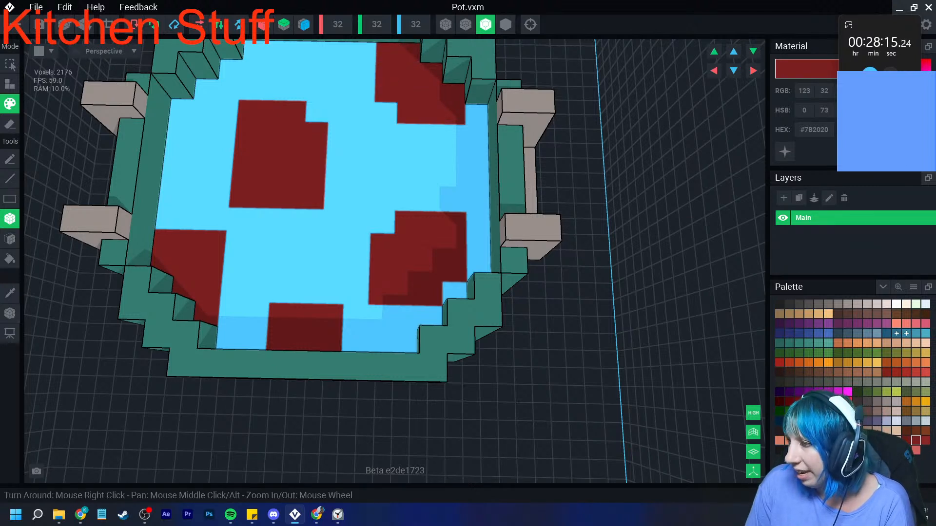
# - Paint small green #406227 stems at the edges of all five red patches
pyautogui.click(848, 353)
pyautogui.moveTo(382, 221); pyautogui.dragTo(407, 199)
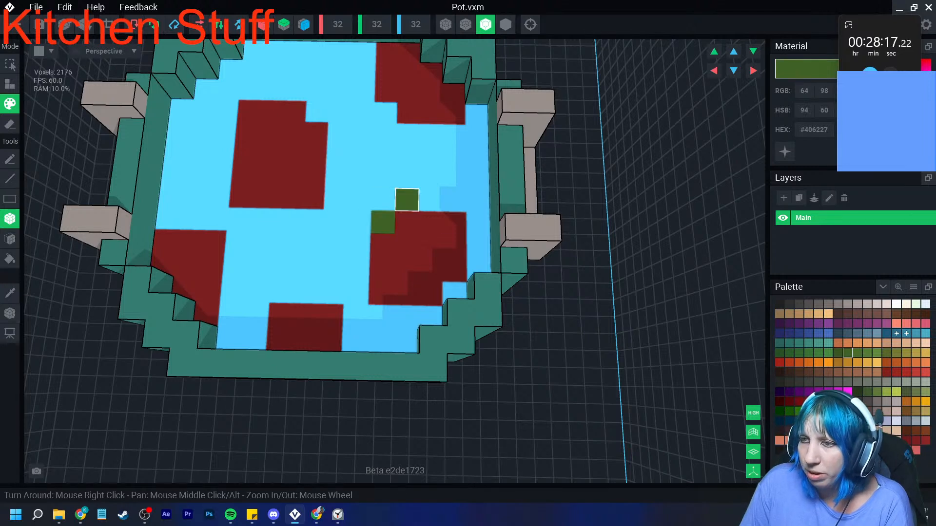
pyautogui.moveTo(385, 113); pyautogui.dragTo(363, 92)
pyautogui.moveTo(273, 91); pyautogui.dragTo(251, 68)
pyautogui.click(189, 241)
pyautogui.click(211, 242)
pyautogui.moveTo(256, 315); pyautogui.dragTo(281, 291)
# - Repaint the stray green voxel inside the central red patch with #7B2020
pyautogui.scroll(-5, 280, 291)
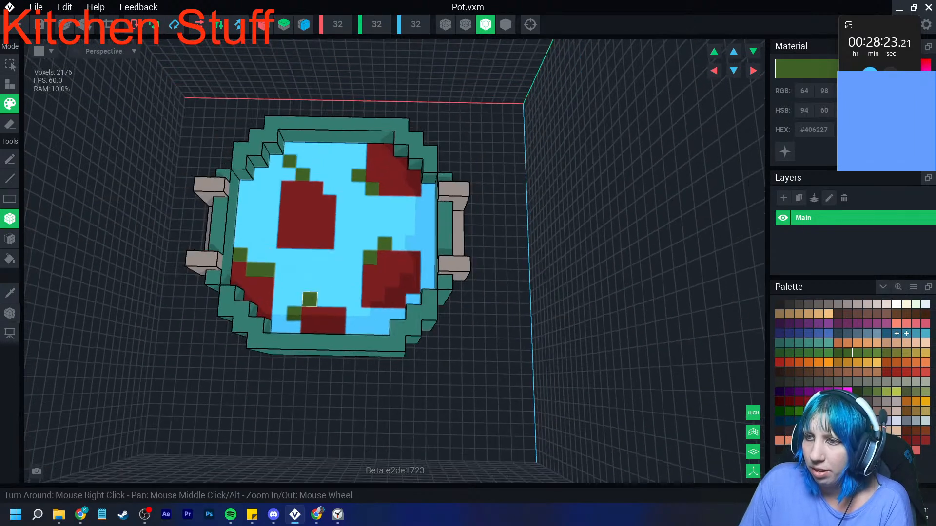
pyautogui.scroll(-2, 310, 299)
pyautogui.moveTo(337, 312); pyautogui.dragTo(337, 312, button='right')
pyautogui.scroll(5, 228, 302)
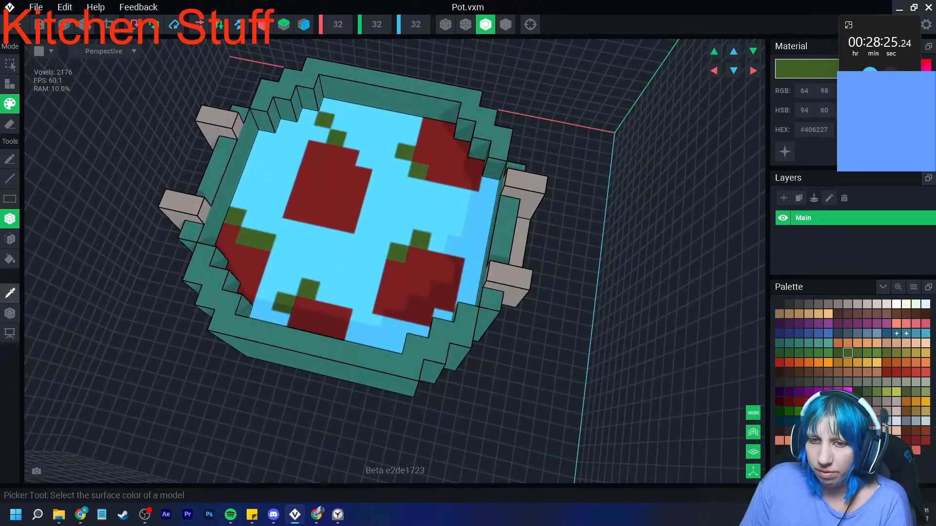
pyautogui.click(340, 187)
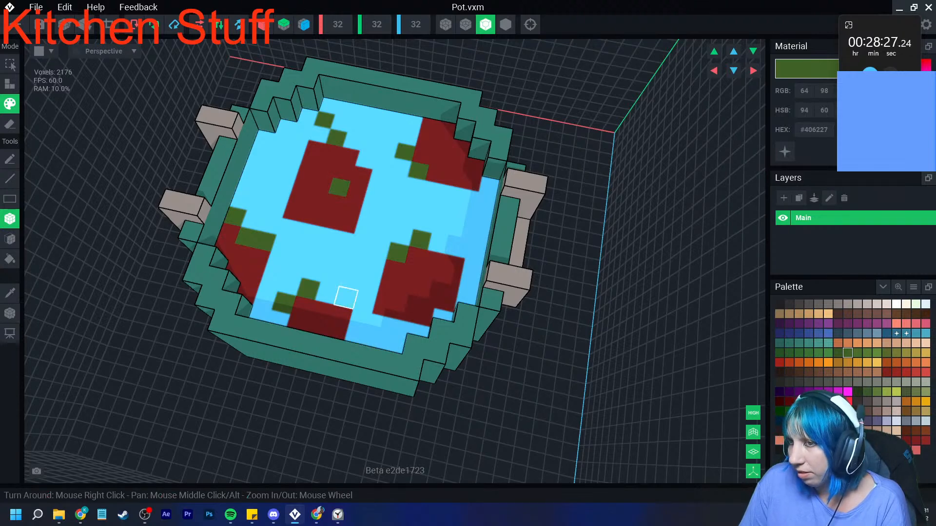
pyautogui.click(916, 441)
pyautogui.click(340, 187)
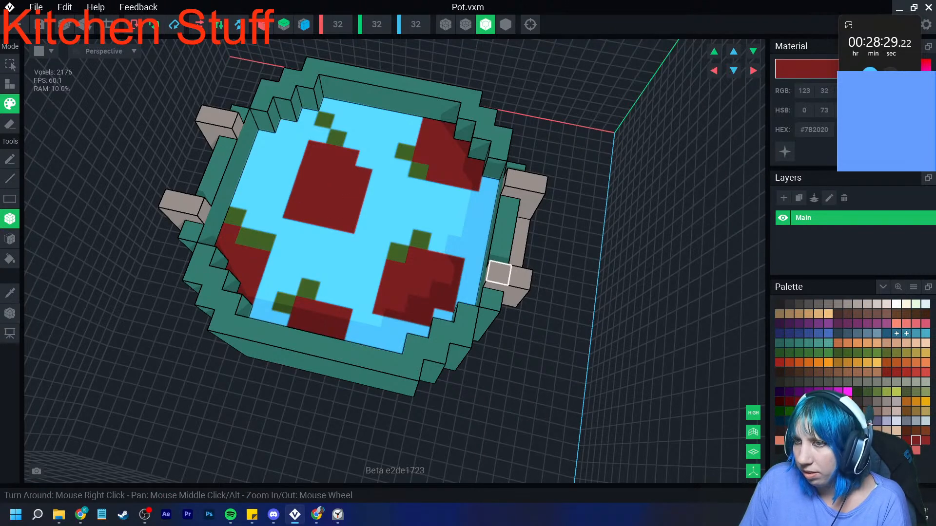
# - Shade the red patches with scattered voxels of darker red #6B1A1A and lighter red #8C2727
pyautogui.click(329, 219)
pyautogui.click(323, 184)
pyautogui.click(441, 146)
pyautogui.click(446, 130)
pyautogui.click(431, 278)
pyautogui.click(408, 292)
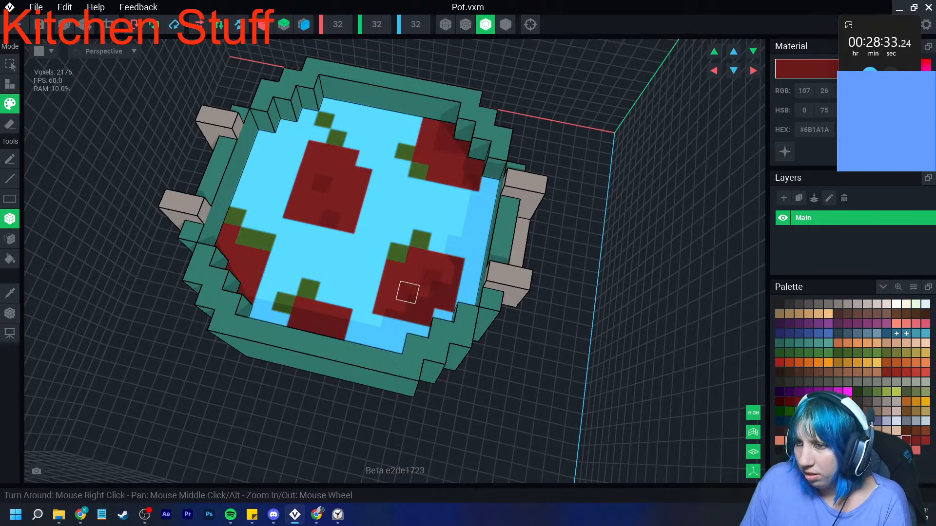
pyautogui.click(326, 314)
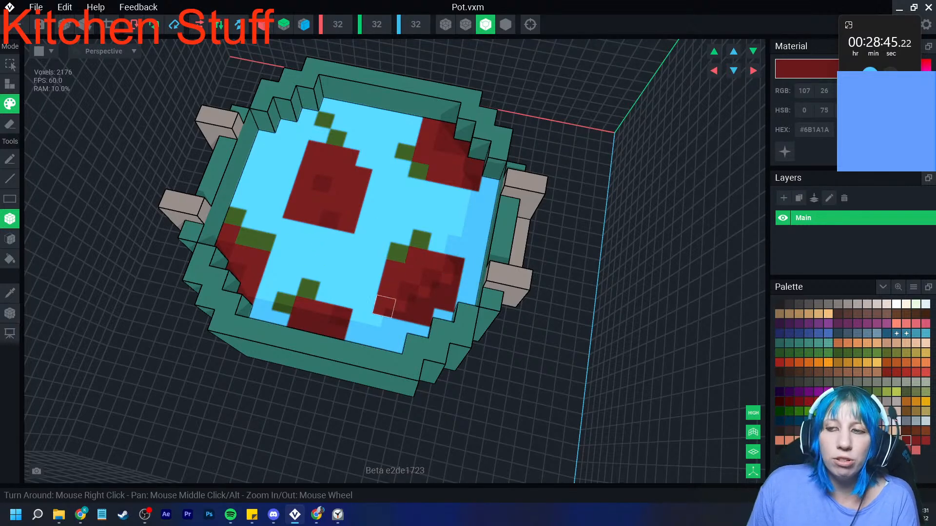
pyautogui.click(925, 440)
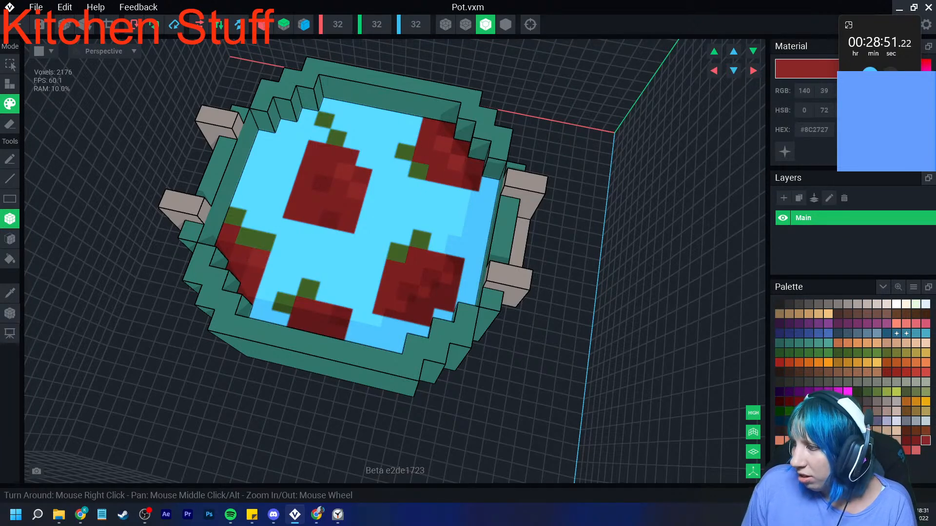
# - Paint dark blue #21597A accent voxels on the water around the red patches
pyautogui.click(887, 334)
pyautogui.click(334, 238)
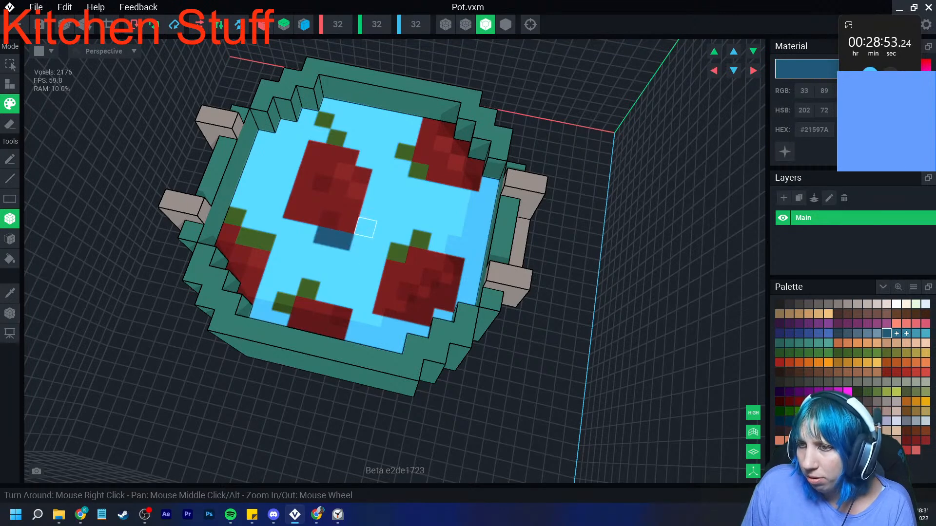
pyautogui.click(366, 228)
pyautogui.click(282, 244)
pyautogui.click(270, 224)
pyautogui.click(395, 182)
pyautogui.click(431, 190)
pyautogui.click(488, 184)
pyautogui.click(466, 249)
pyautogui.click(362, 320)
pyautogui.click(356, 340)
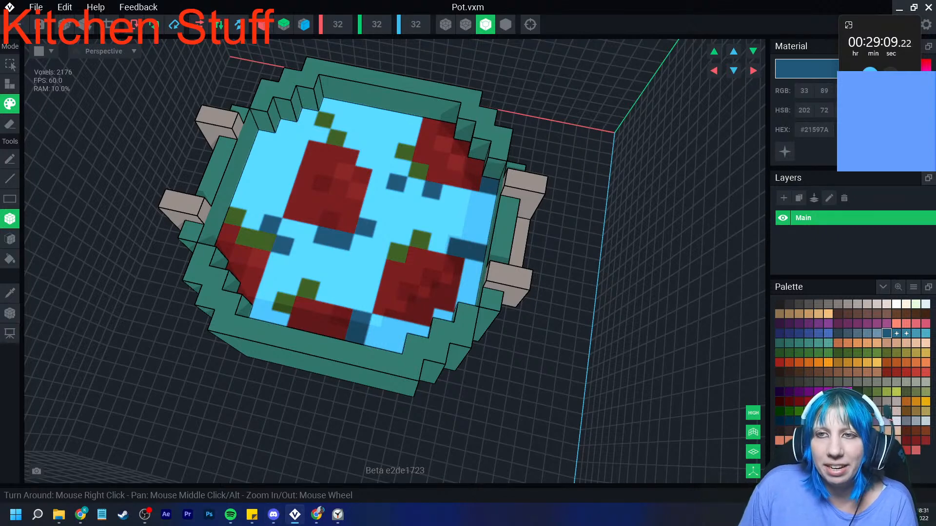
# - Shrink the model's volume to fit tightly around the pot and check it from the side
pyautogui.click(109, 24)
pyautogui.scroll(-6, 279, 256)
pyautogui.moveTo(282, 279); pyautogui.dragTo(281, 279, button='right')
pyautogui.moveTo(259, 377); pyautogui.dragTo(259, 377, button='right')
pyautogui.scroll(3, 258, 379)
pyautogui.moveTo(258, 379); pyautogui.dragTo(244, 364, button='middle')
pyautogui.moveTo(245, 364); pyautogui.dragTo(244, 364, button='right')
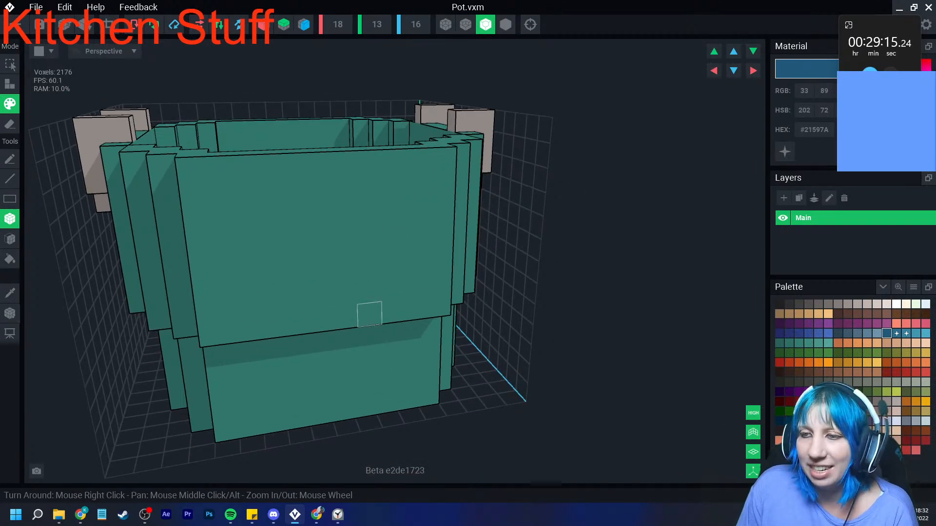
# - Paint two light grey #BEB4AF flower centres on the pot's broad face, one on the upper band and one on the lower
pyautogui.click(10, 292)
pyautogui.click(234, 279)
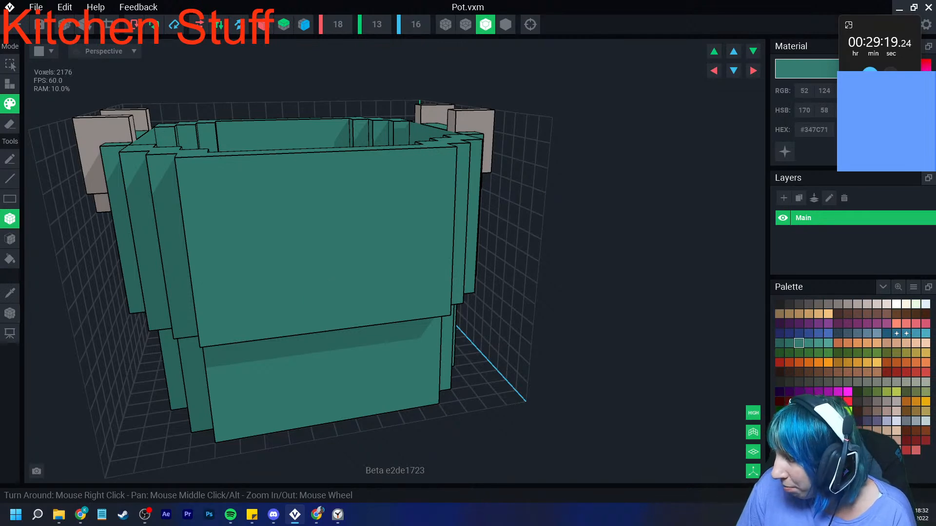
pyautogui.click(867, 304)
pyautogui.click(368, 242)
pyautogui.click(296, 378)
pyautogui.moveTo(430, 338); pyautogui.dragTo(376, 251, button='right')
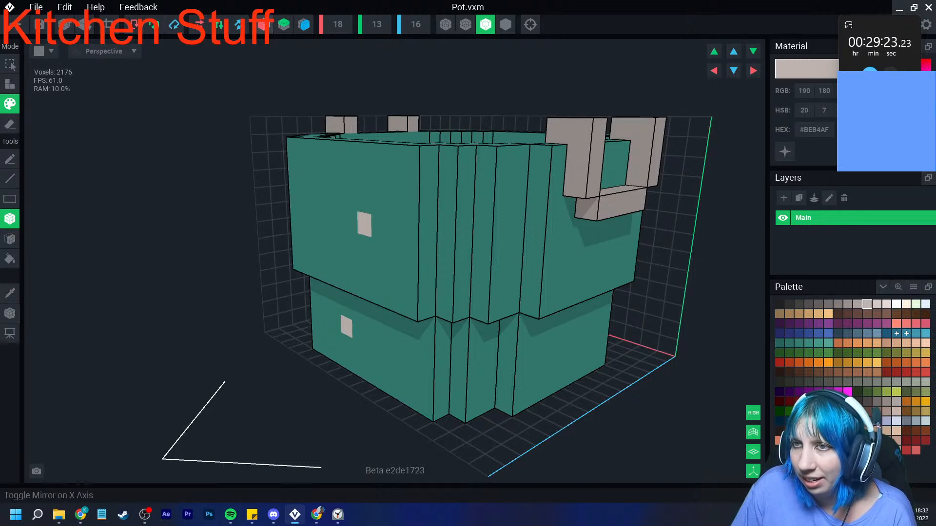
# - Change the axis mirroring and dot more #BEB4AF flower centres around the pot's sides and stepped corners
pyautogui.click(303, 26)
pyautogui.moveTo(378, 205); pyautogui.dragTo(421, 237, button='right')
pyautogui.click(190, 235)
pyautogui.scroll(-2, 328, 338)
pyautogui.moveTo(328, 339)
pyautogui.mouseDown(button='right')
pyautogui.moveTo(312, 319)
pyautogui.moveTo(286, 319)
pyautogui.mouseUp(button='right')
pyautogui.click(443, 374)
pyautogui.moveTo(463, 313)
pyautogui.mouseDown(button='right')
pyautogui.moveTo(483, 312)
pyautogui.moveTo(453, 333)
pyautogui.mouseUp(button='right')
pyautogui.click(420, 250)
# - Turn off axis mirroring and add single #BEB4AF flower centres beneath the handle on the pot's side
pyautogui.click(264, 25)
pyautogui.click(303, 26)
pyautogui.click(537, 305)
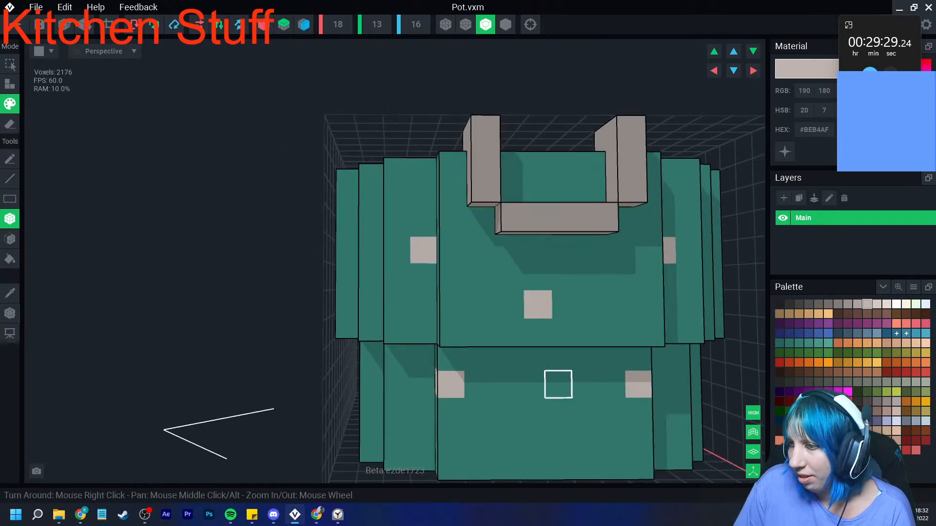
pyautogui.moveTo(558, 357); pyautogui.dragTo(551, 377, button='right')
pyautogui.scroll(-1, 552, 378)
pyautogui.click(549, 326)
# - Paint further #BEB4AF flower centres on the neighbouring broad face and at the bottom of the stepped corner
pyautogui.moveTo(549, 326); pyautogui.dragTo(347, 355, button='right')
pyautogui.scroll(-1, 347, 355)
pyautogui.moveTo(347, 355); pyautogui.dragTo(410, 312, button='middle')
pyautogui.click(434, 338)
pyautogui.scroll(-4, 433, 339)
pyautogui.moveTo(424, 342); pyautogui.dragTo(288, 364, button='right')
pyautogui.click(280, 364)
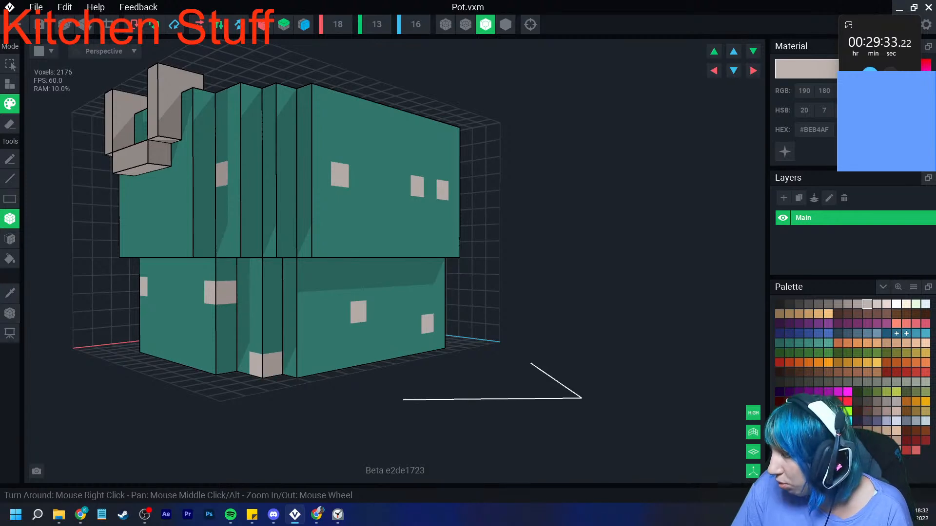
# - Paint dark blue #293F7F petals around the two flower centres on the lower stepped corner
pyautogui.click(799, 333)
pyautogui.click(265, 341)
pyautogui.click(299, 365)
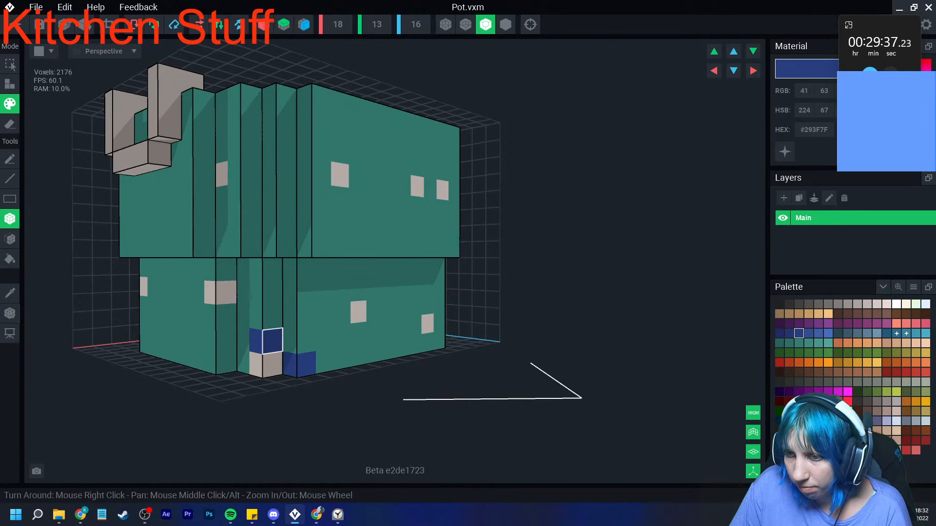
pyautogui.click(220, 269)
pyautogui.click(220, 316)
pyautogui.click(242, 293)
pyautogui.click(199, 292)
# - Surround the upper corner flower centre and the nearest one on the upper broad face with #293F7F petals
pyautogui.click(222, 174)
pyautogui.click(222, 150)
pyautogui.click(222, 198)
pyautogui.click(246, 171)
pyautogui.click(200, 173)
pyautogui.click(321, 172)
pyautogui.click(340, 199)
pyautogui.click(359, 177)
pyautogui.click(340, 151)
# - Paint #293F7F petals around the pair of closely spaced flower centres on the upper broad face
pyautogui.moveTo(360, 181)
pyautogui.mouseDown(button='right')
pyautogui.moveTo(385, 197)
pyautogui.moveTo(429, 186)
pyautogui.mouseUp(button='right')
pyautogui.click(434, 159)
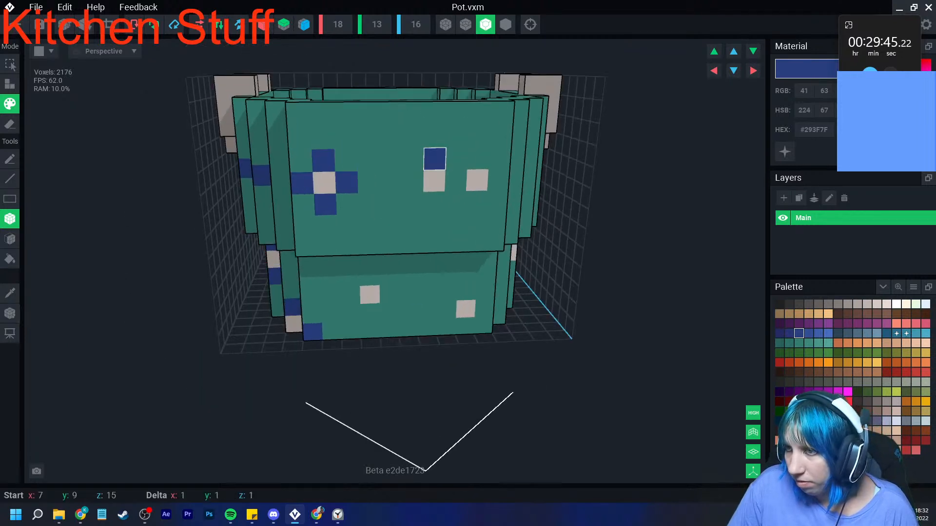
pyautogui.click(412, 182)
pyautogui.click(500, 159)
pyautogui.click(500, 179)
pyautogui.click(475, 201)
# - Complete the two flowers on the lower band of the broad face with #293F7F petals
pyautogui.click(390, 294)
pyautogui.click(370, 276)
pyautogui.click(350, 294)
pyautogui.click(370, 313)
pyautogui.click(466, 291)
pyautogui.click(447, 310)
pyautogui.click(485, 309)
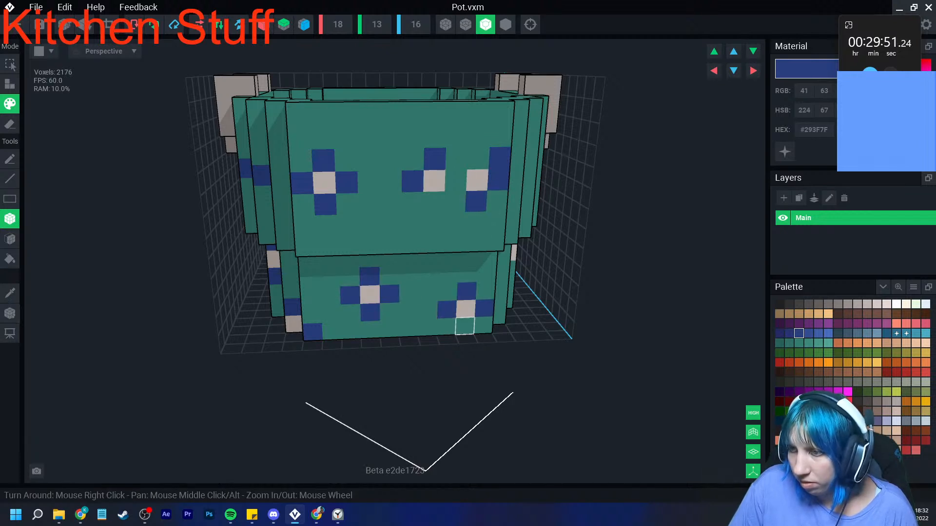
pyautogui.click(466, 326)
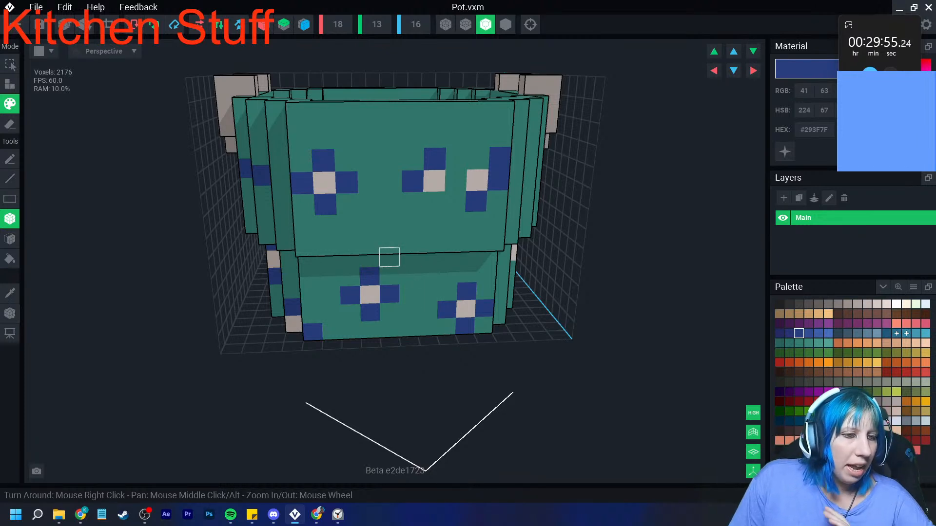
# - Paint #293F7F petals around the upper and lower flower centres on the stepped corner beside the handle
pyautogui.moveTo(369, 203); pyautogui.dragTo(466, 282, button='right')
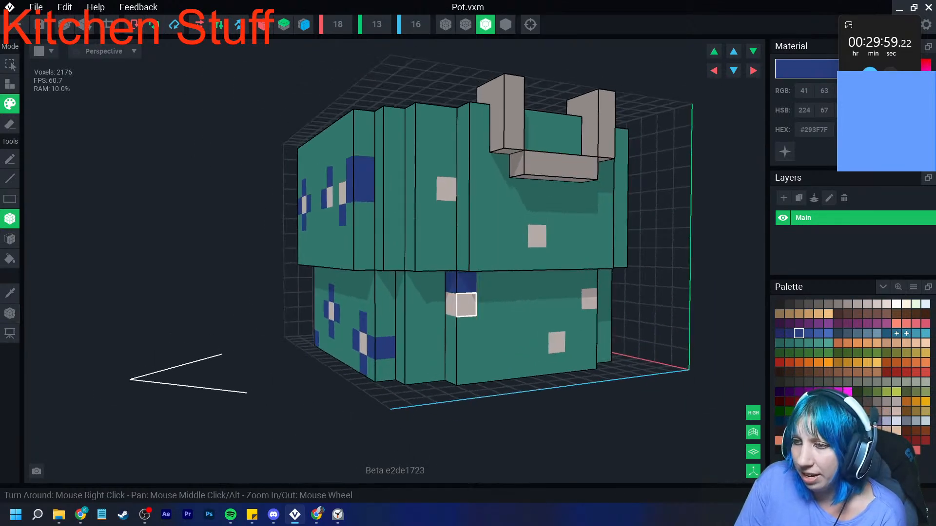
pyautogui.click(435, 303)
pyautogui.click(466, 326)
pyautogui.click(486, 303)
pyautogui.click(447, 212)
pyautogui.click(446, 165)
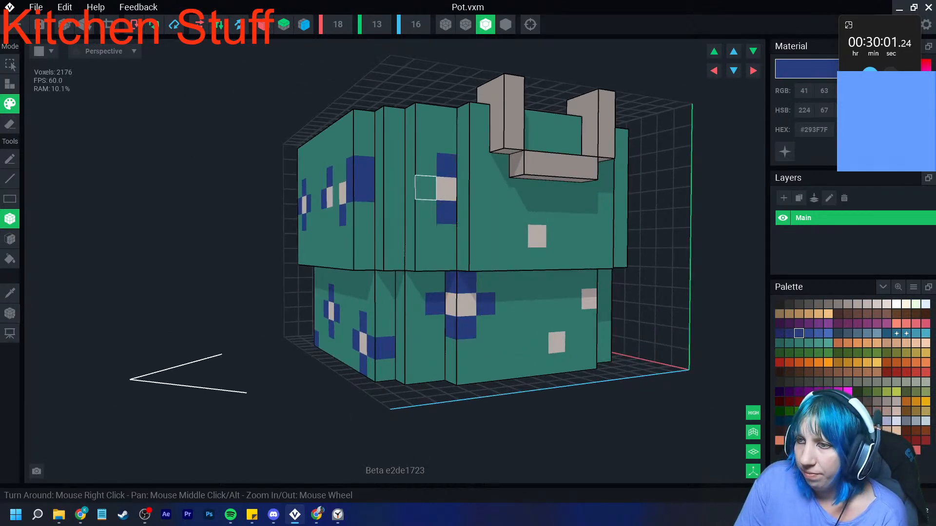
pyautogui.click(426, 212)
pyautogui.click(426, 189)
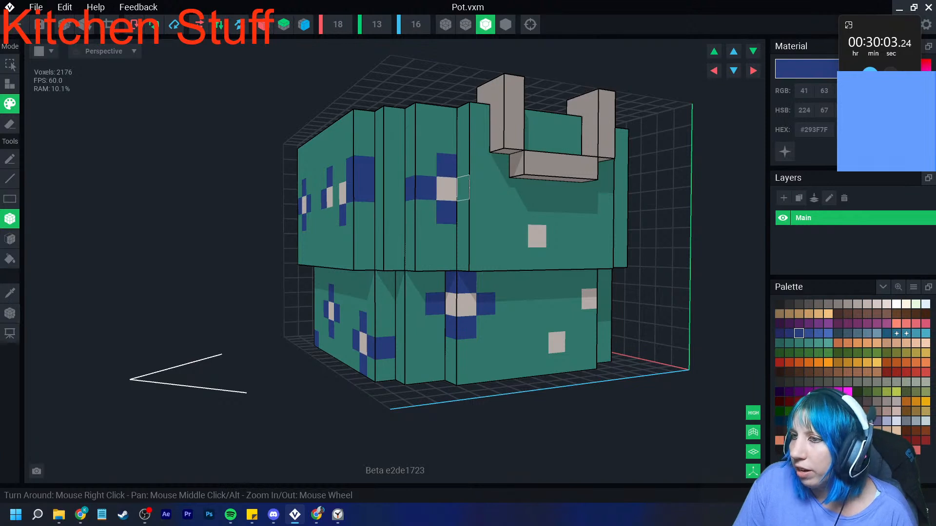
pyautogui.click(473, 188)
# - Surround the flower centre directly beneath the handle with four #293F7F petals
pyautogui.click(537, 213)
pyautogui.click(517, 237)
pyautogui.click(556, 236)
pyautogui.click(537, 259)
# - Paint #293F7F petals around the lowest flower centre on the handle side, undoing the stroke that covers its centre
pyautogui.click(556, 321)
pyautogui.click(539, 343)
pyautogui.click(574, 343)
pyautogui.click(557, 343)
pyautogui.hotkey('ctrl', 'z')
pyautogui.click(556, 363)
# - Add #293F7F petals around the flower centre on the far lower corner of the handle side
pyautogui.moveTo(589, 322); pyautogui.dragTo(517, 324, button='right')
pyautogui.click(593, 322)
pyautogui.click(593, 282)
pyautogui.click(624, 302)
pyautogui.click(618, 217)
pyautogui.moveTo(619, 172); pyautogui.dragTo(462, 226, button='right')
# - Paint #293F7F petals around the two flower centres on the upper band of the pot's back face
pyautogui.click(443, 184)
pyautogui.click(422, 204)
pyautogui.click(464, 206)
pyautogui.click(569, 205)
pyautogui.click(590, 184)
pyautogui.click(589, 226)
pyautogui.click(610, 205)
# - Fill in the missing #293F7F petals around the remaining flower centres on the adjacent side
pyautogui.moveTo(564, 267); pyautogui.dragTo(453, 269, button='right')
pyautogui.click(606, 282)
pyautogui.click(580, 301)
pyautogui.click(588, 182)
pyautogui.click(608, 201)
pyautogui.click(567, 202)
# - Sample the light grey from an existing flower centre and paint two new centres on the back face's lower band
pyautogui.moveTo(556, 243); pyautogui.dragTo(418, 320, button='right')
pyautogui.click(10, 294)
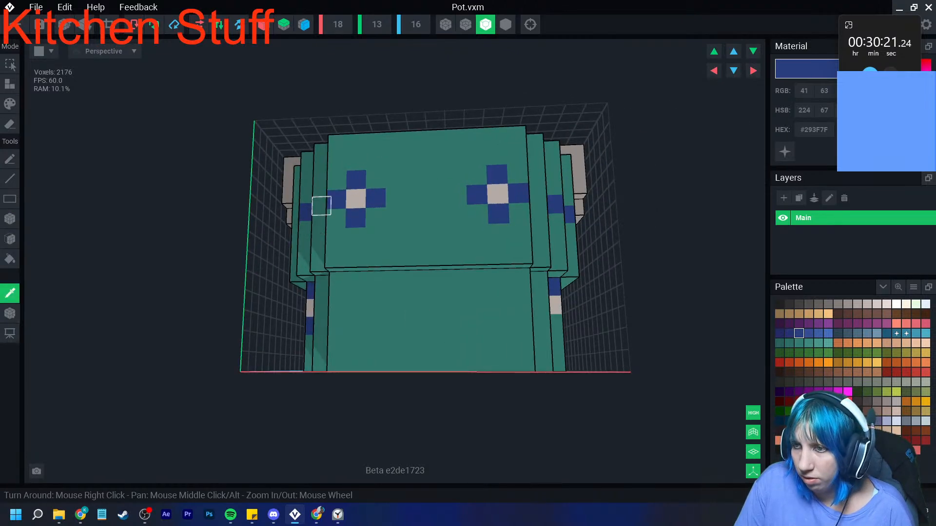
pyautogui.click(356, 199)
pyautogui.click(438, 280)
pyautogui.click(378, 341)
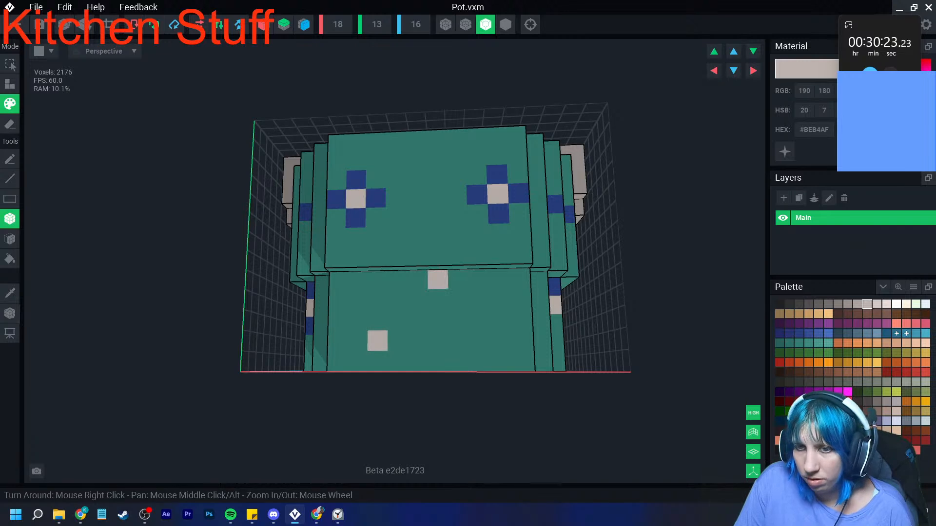
# - Sample the dark blue petal colour and paint four petals around the new flower centre just below the rim step
pyautogui.click(9, 294)
pyautogui.click(355, 218)
pyautogui.click(437, 256)
pyautogui.click(437, 299)
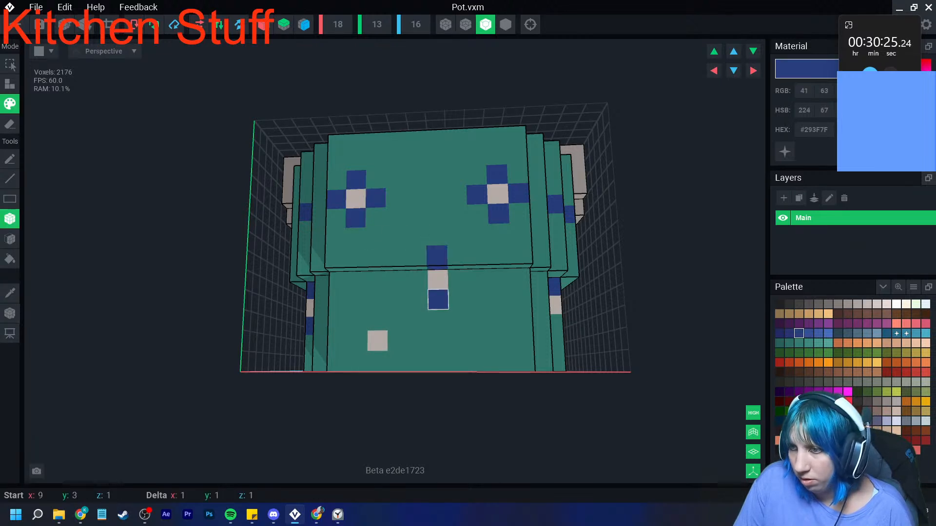
pyautogui.click(417, 279)
pyautogui.click(458, 279)
# - Paint four #293F7F petals around the lowest flower centre on the back face and check the pattern from the corner
pyautogui.click(377, 320)
pyautogui.click(398, 341)
pyautogui.click(358, 341)
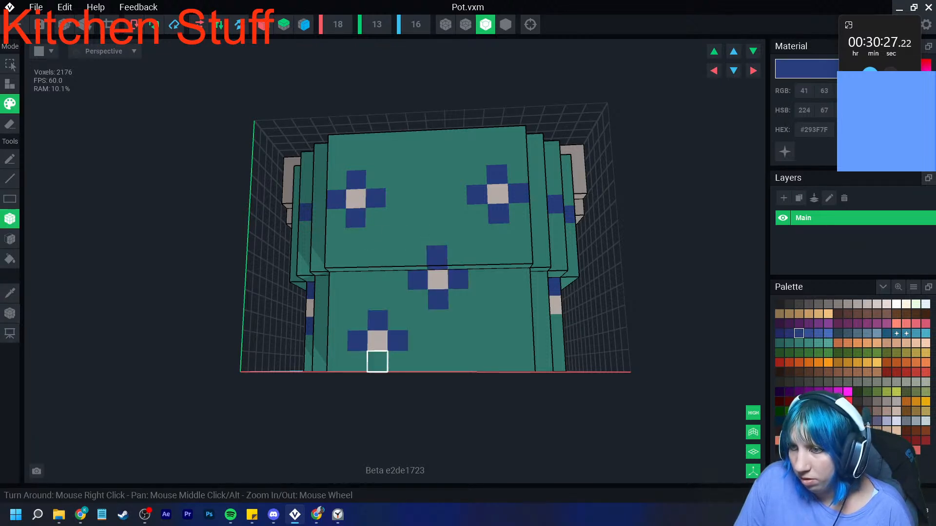
pyautogui.click(378, 361)
pyautogui.scroll(-3, 548, 244)
pyautogui.moveTo(548, 244); pyautogui.dragTo(555, 235, button='right')
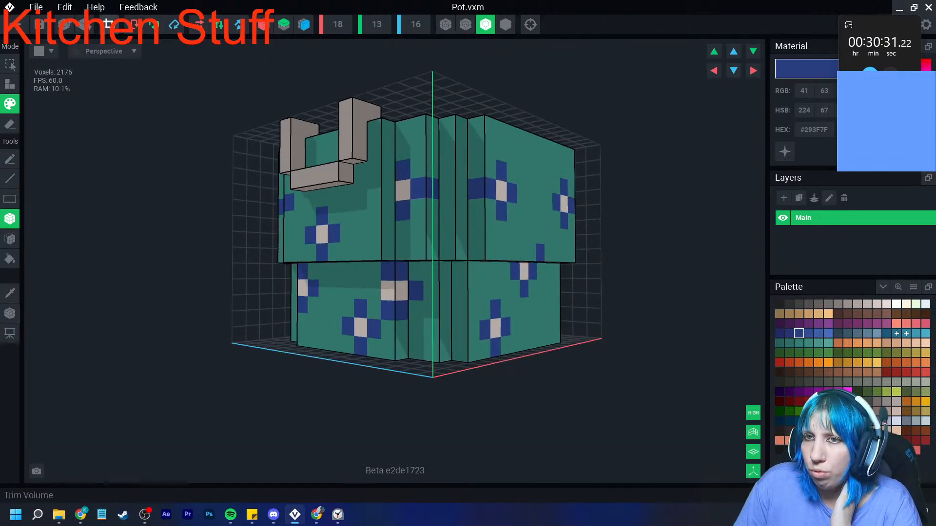
# - Set the pot's pivot to the centre of its base and save Pot.vxm while closing it
pyautogui.click(10, 313)
pyautogui.rightClick(10, 314)
pyautogui.click(45, 324)
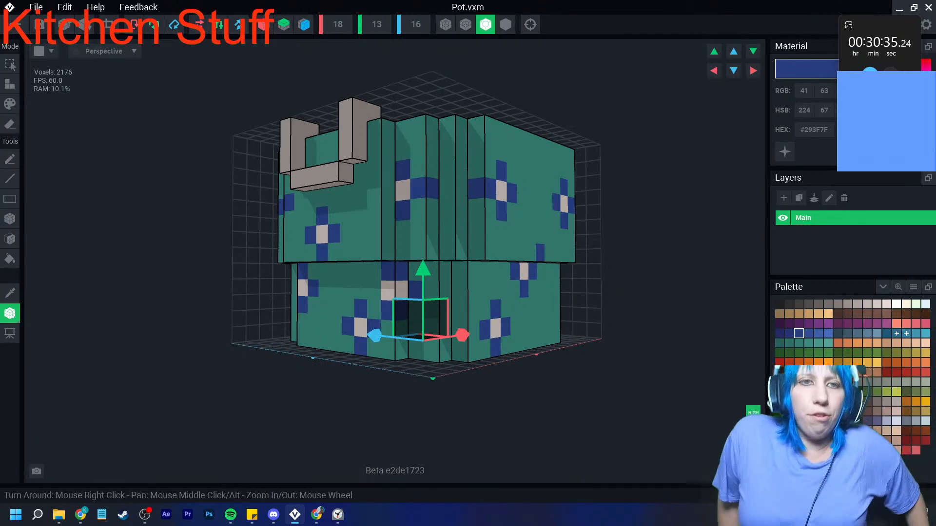
pyautogui.moveTo(488, 195); pyautogui.dragTo(420, 265, button='right')
pyautogui.click(18, 24)
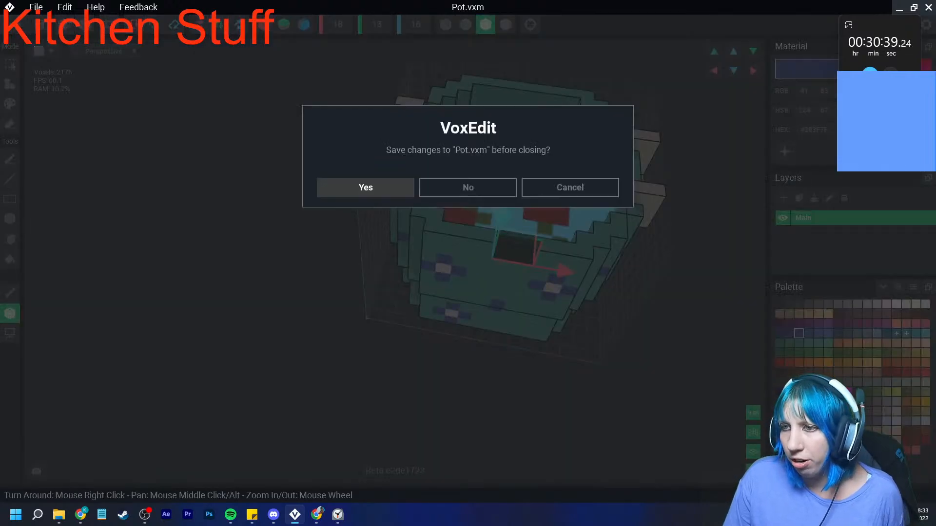
pyautogui.click(366, 186)
# - Add a child node named Pot under the stove cover node and assign the Pot model to it
pyautogui.click(55, 123)
pyautogui.click(88, 147)
pyautogui.write('Pot')
pyautogui.press('Return')
pyautogui.moveTo(813, 195); pyautogui.dragTo(92, 148)
pyautogui.click(93, 150)
# - Move the pot across the stove cover to the rear burner beside the blue worktop
pyautogui.scroll(3, 331, 253)
pyautogui.moveTo(336, 273); pyautogui.dragTo(400, 283, button='right')
pyautogui.scroll(3, 347, 273)
pyautogui.moveTo(348, 263); pyautogui.dragTo(373, 253, button='right')
pyautogui.click(84, 24)
pyautogui.moveTo(372, 221); pyautogui.dragTo(345, 174)
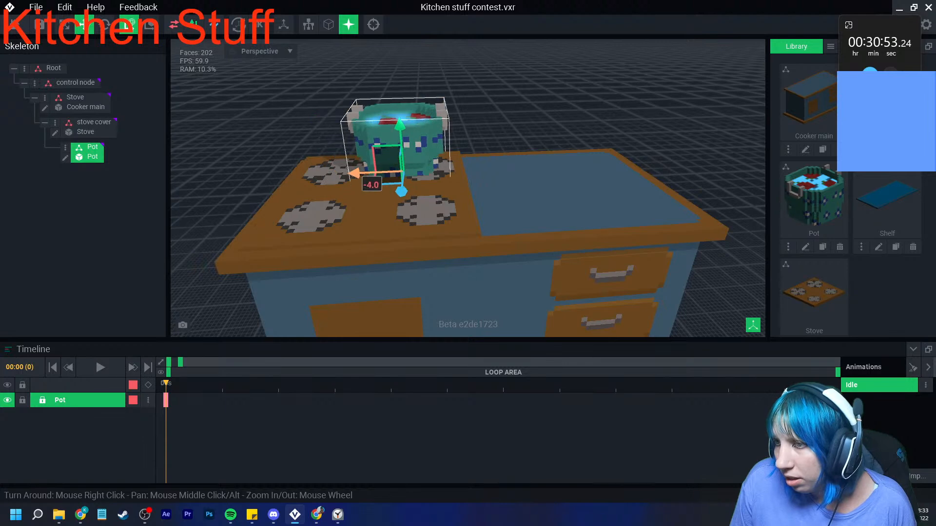
pyautogui.moveTo(372, 178); pyautogui.dragTo(458, 190, button='right')
# - Fine-tune the pot's height and horizontal position so it rests centred on the rear burner
pyautogui.scroll(5, 439, 181)
pyautogui.moveTo(417, 123); pyautogui.dragTo(416, 107)
pyautogui.moveTo(461, 161); pyautogui.dragTo(482, 166)
pyautogui.moveTo(497, 175); pyautogui.dragTo(494, 175, button='right')
pyautogui.moveTo(472, 152); pyautogui.dragTo(480, 151)
pyautogui.moveTo(530, 102); pyautogui.dragTo(531, 98)
pyautogui.moveTo(561, 161); pyautogui.dragTo(561, 160, button='right')
pyautogui.click(585, 176)
pyautogui.scroll(-2, 609, 232)
pyautogui.moveTo(609, 231)
pyautogui.mouseDown(button='right')
pyautogui.moveTo(596, 251)
pyautogui.moveTo(588, 247)
pyautogui.mouseUp(button='right')
# - Open the stove cover's Stove model for editing and make the orange #C5521A palette colour emissive
pyautogui.click(546, 234)
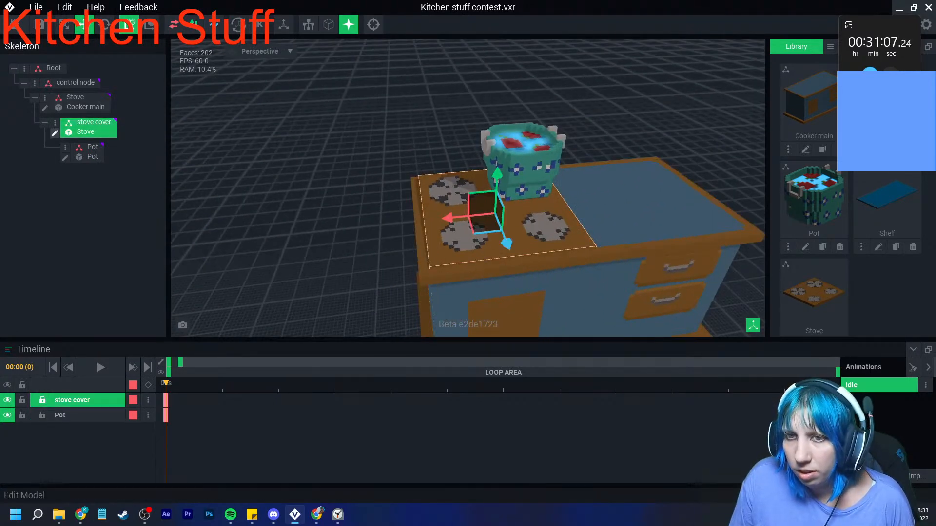
pyautogui.click(55, 133)
pyautogui.moveTo(342, 216); pyautogui.dragTo(414, 203, button='right')
pyautogui.scroll(4, 414, 203)
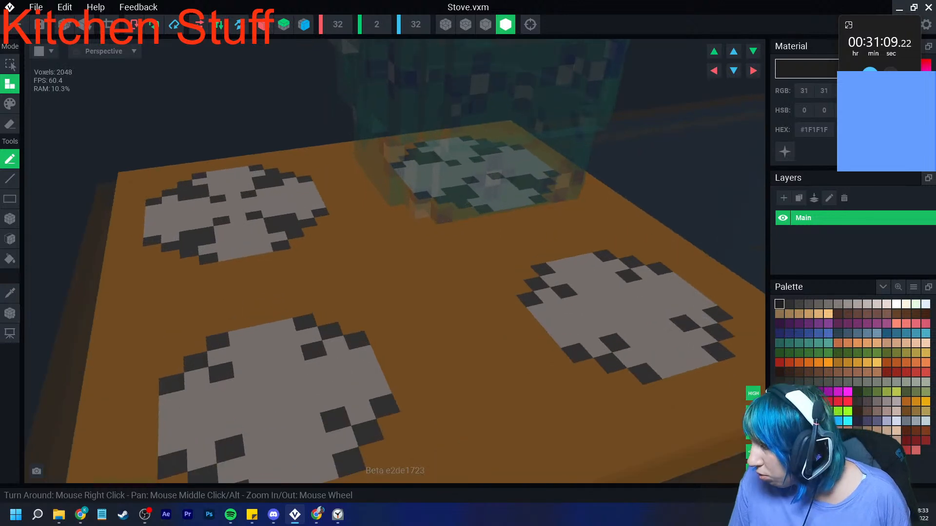
pyautogui.click(799, 362)
pyautogui.click(785, 151)
# - Paint the rear burner beneath the pot with the emissive orange #C5521A so its whole disc is covered
pyautogui.click(10, 104)
pyautogui.moveTo(529, 204); pyautogui.dragTo(428, 201)
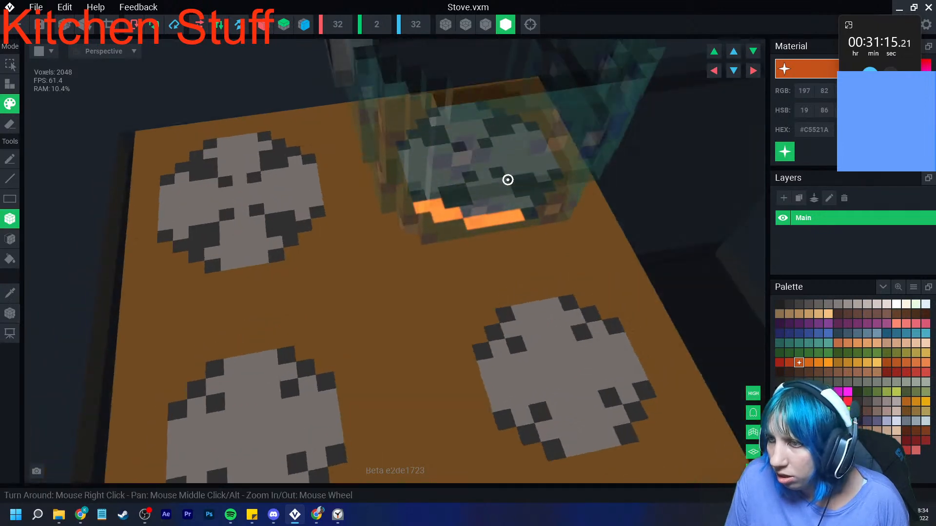
pyautogui.click(10, 219)
pyautogui.moveTo(507, 180); pyautogui.dragTo(393, 157, button='right')
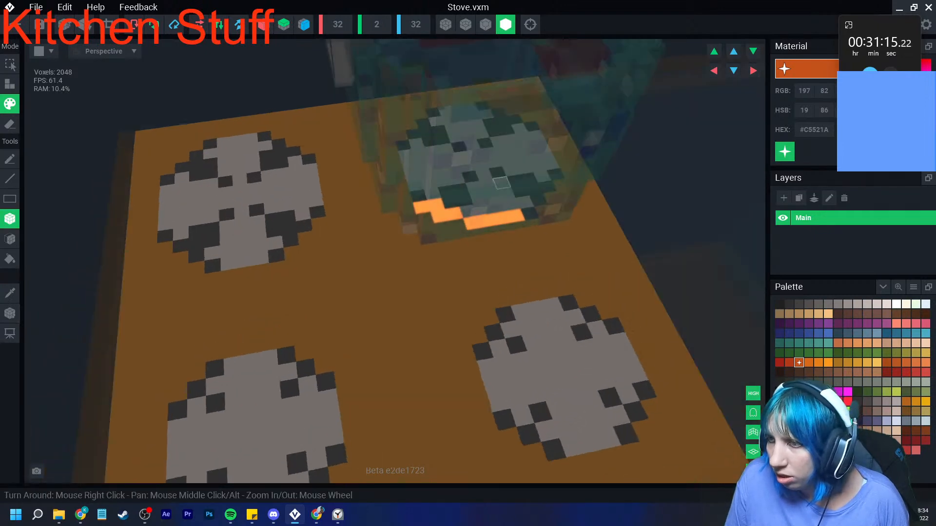
pyautogui.moveTo(392, 157); pyautogui.dragTo(404, 196)
pyautogui.moveTo(404, 196)
pyautogui.mouseDown(button='right')
pyautogui.moveTo(421, 195)
pyautogui.moveTo(405, 205)
pyautogui.mouseUp(button='right')
pyautogui.moveTo(359, 207); pyautogui.dragTo(415, 218)
pyautogui.moveTo(415, 218); pyautogui.dragTo(434, 217, button='right')
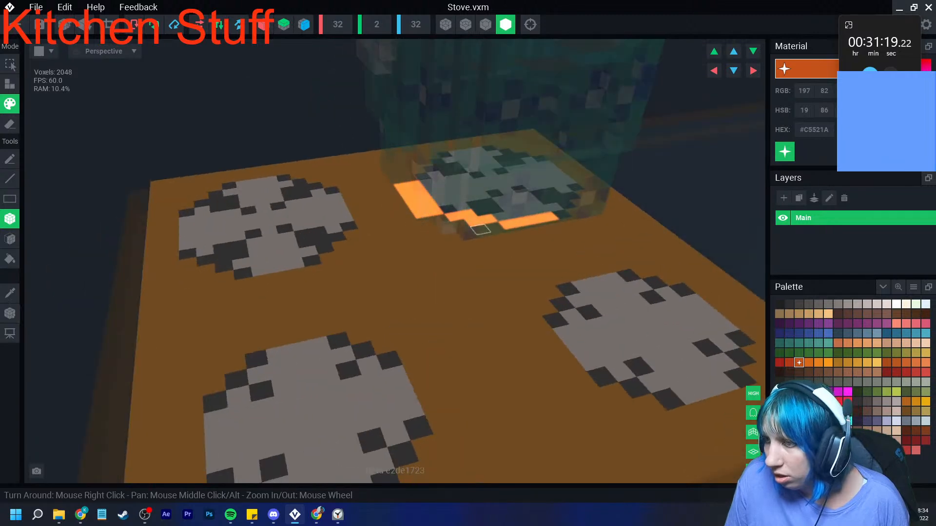
pyautogui.moveTo(516, 232); pyautogui.dragTo(551, 226)
pyautogui.moveTo(574, 222); pyautogui.dragTo(571, 217, button='right')
pyautogui.moveTo(571, 217); pyautogui.dragTo(585, 219)
pyautogui.moveTo(585, 210)
pyautogui.mouseDown()
pyautogui.moveTo(599, 204)
pyautogui.moveTo(596, 151)
pyautogui.mouseUp()
pyautogui.click(613, 194)
pyautogui.click(611, 185)
pyautogui.moveTo(594, 142)
pyautogui.mouseDown()
pyautogui.moveTo(501, 138)
pyautogui.moveTo(539, 194)
pyautogui.moveTo(570, 198)
pyautogui.mouseUp()
pyautogui.moveTo(474, 136); pyautogui.dragTo(553, 178)
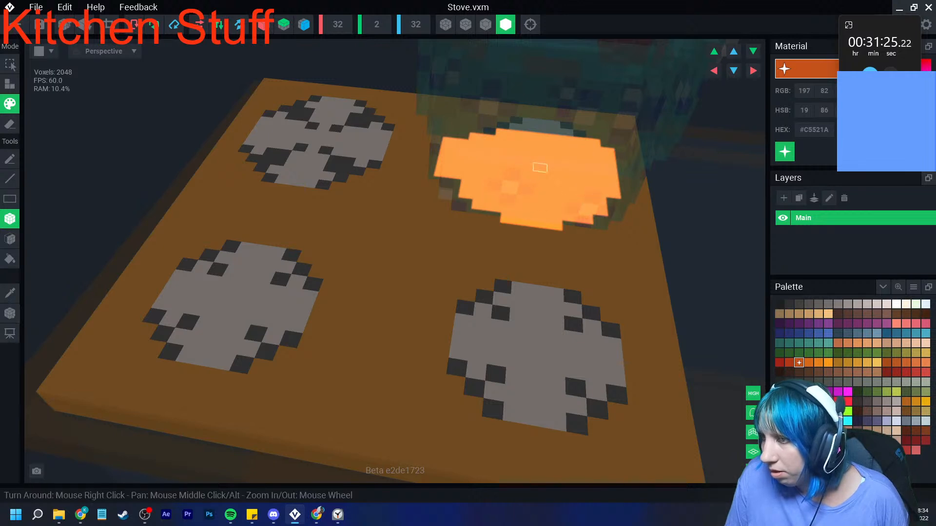
pyautogui.moveTo(515, 126); pyautogui.dragTo(567, 132)
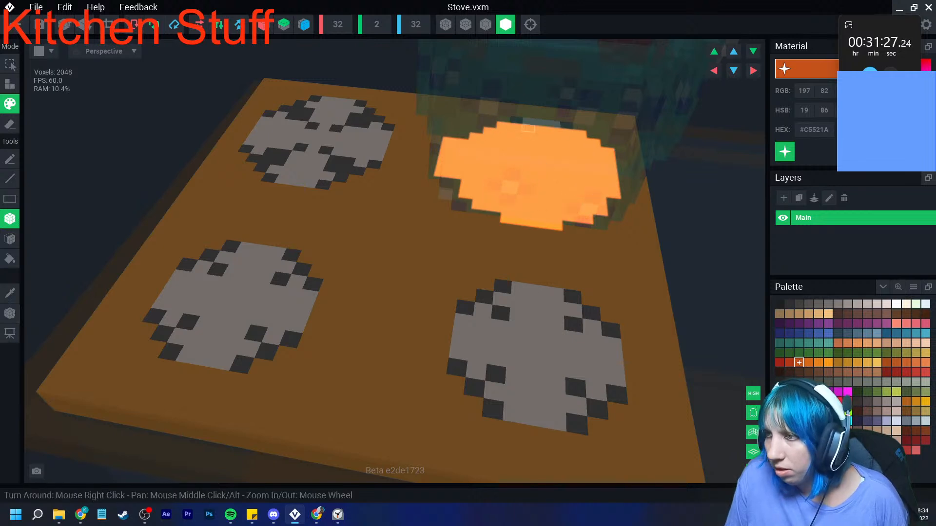
# - Save the Stove model, return to the Kitchen stuff contest asset, and inspect the burner glow under the pot
pyautogui.click(15, 24)
pyautogui.click(365, 188)
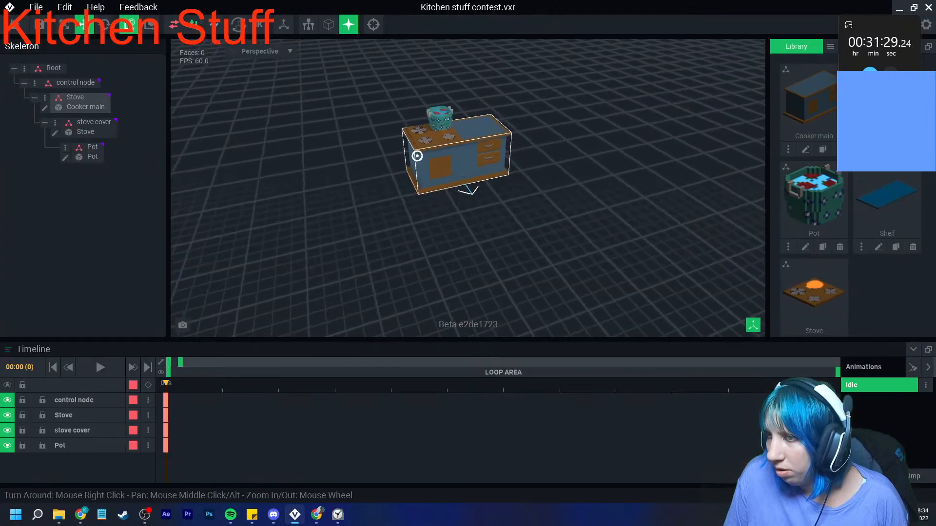
pyautogui.scroll(5, 418, 155)
pyautogui.scroll(10, 443, 103)
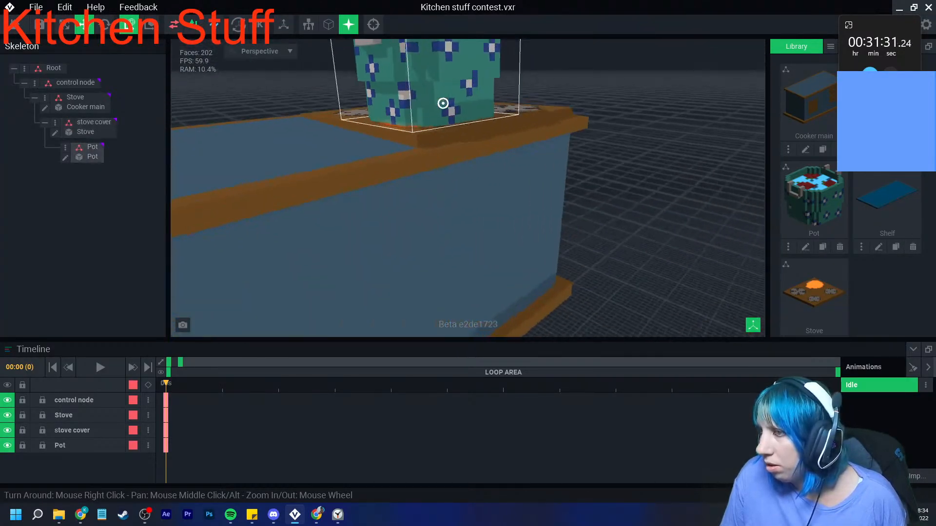
pyautogui.scroll(-8, 441, 102)
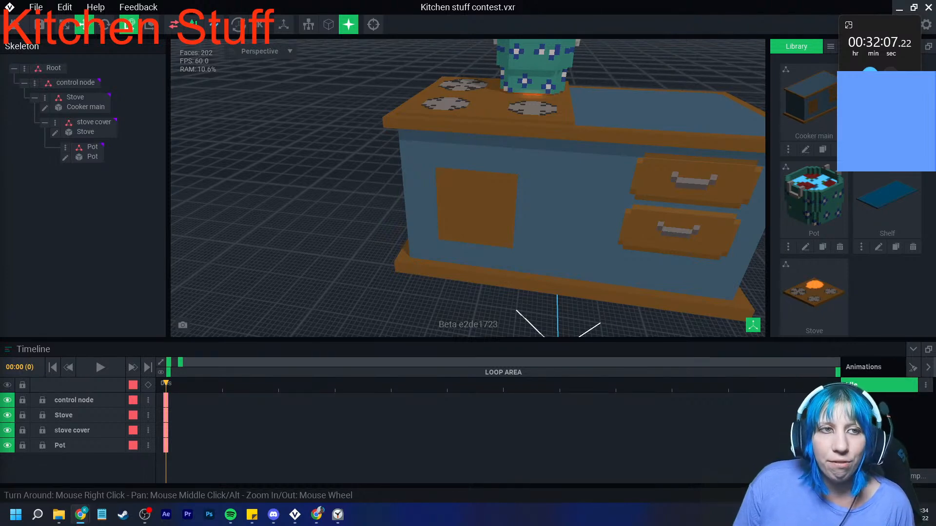
pyautogui.scroll(-5, 478, 182)
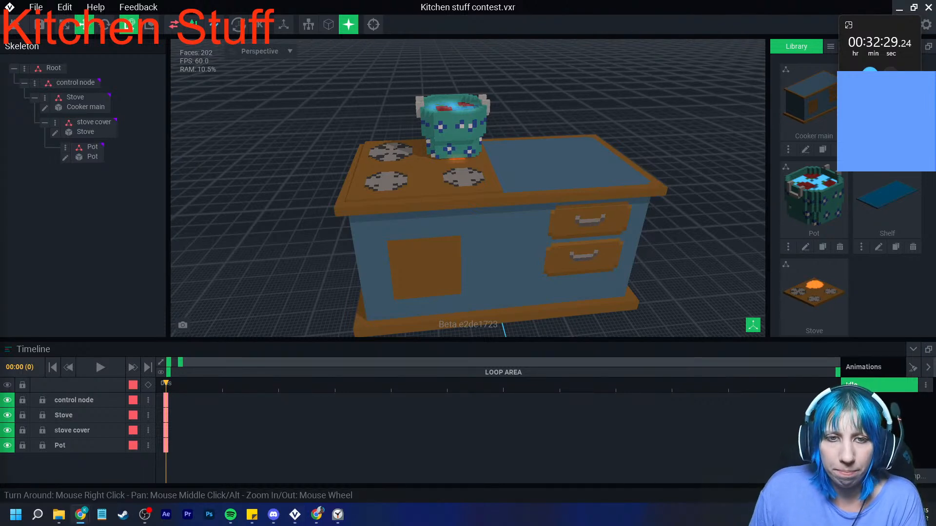
# - Switch to Chrome, look at the Twitter notifications, and return to VoxEdit
pyautogui.click(80, 514)
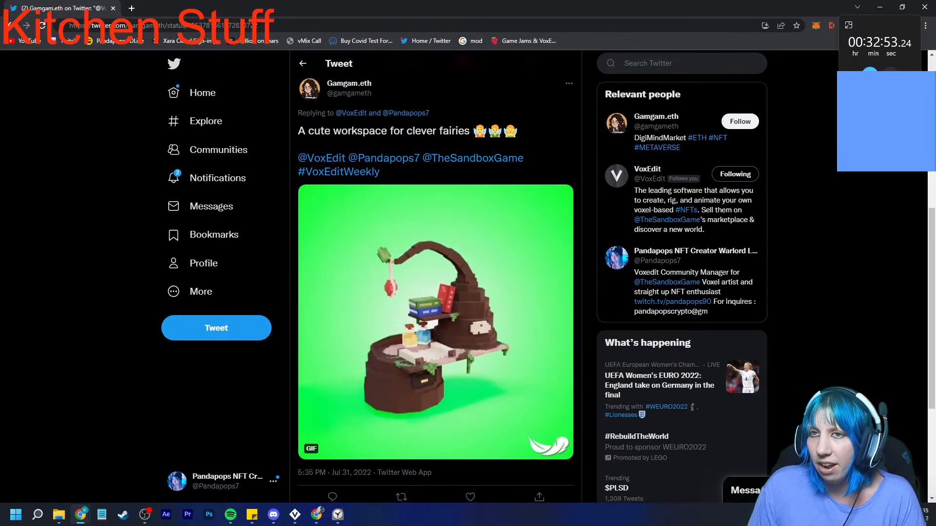
pyautogui.click(213, 178)
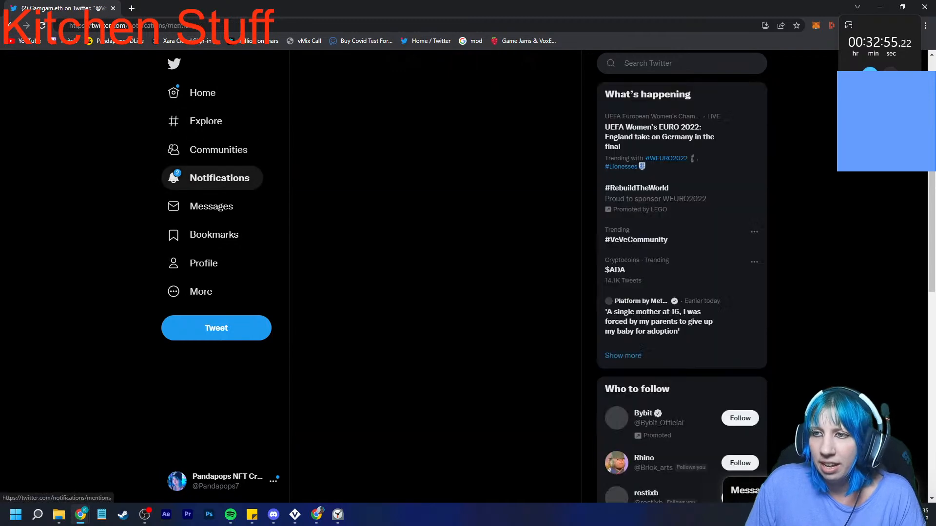
pyautogui.moveTo(312, 8); pyautogui.dragTo(0, 24)
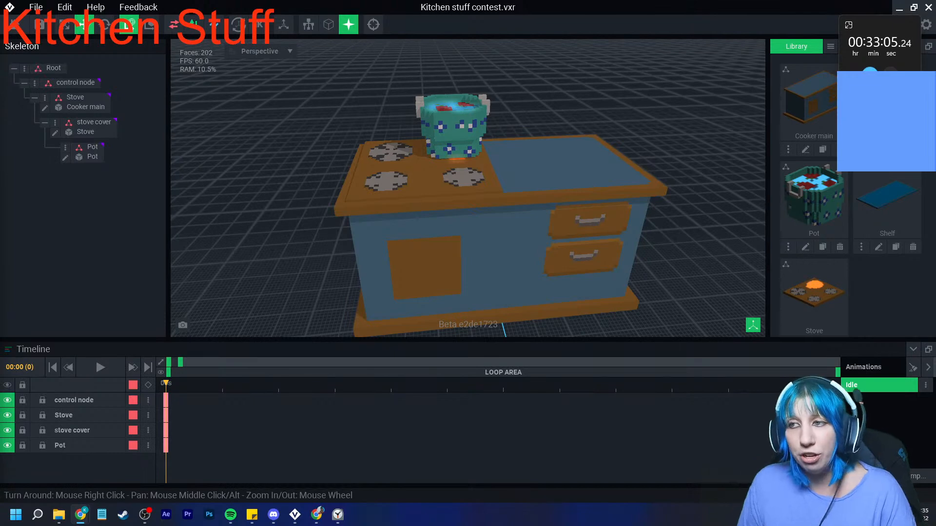
pyautogui.moveTo(357, 207); pyautogui.dragTo(398, 205, button='right')
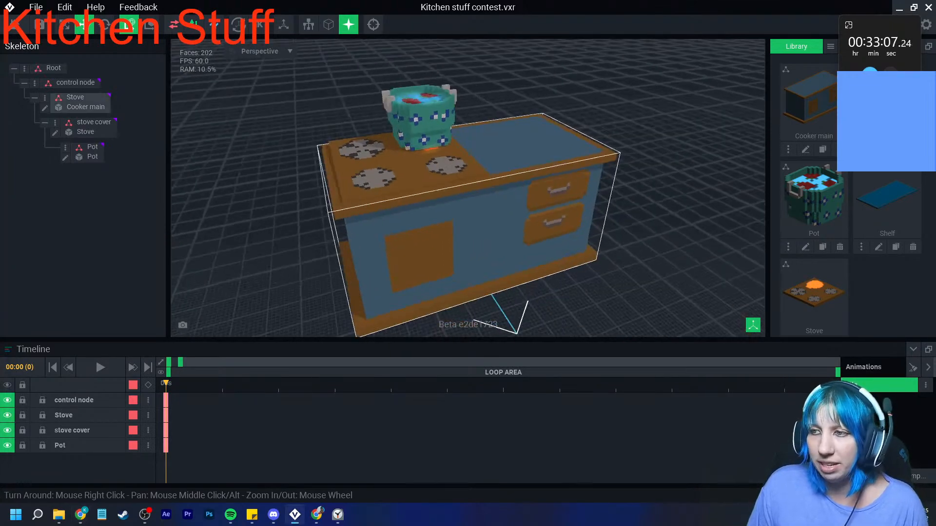
pyautogui.scroll(2, 358, 207)
pyautogui.moveTo(358, 207); pyautogui.dragTo(306, 226, button='middle')
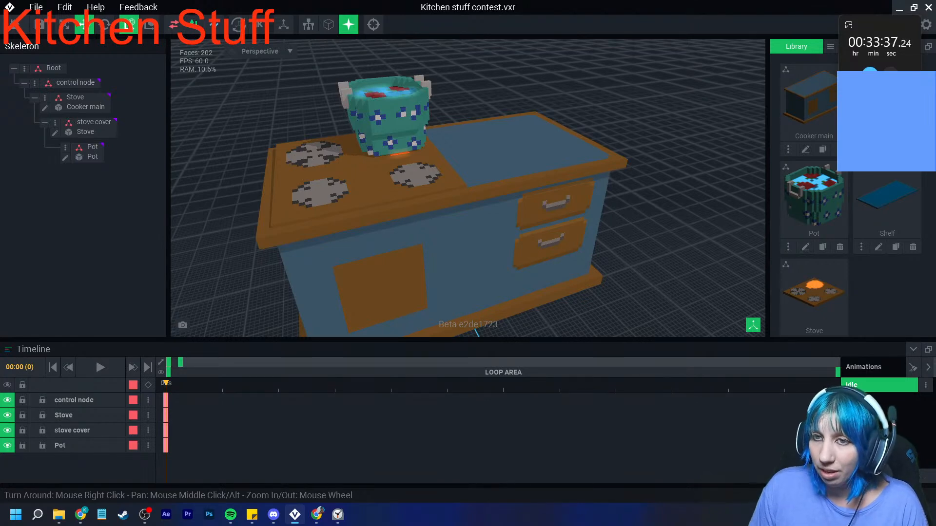
pyautogui.moveTo(429, 253); pyautogui.dragTo(400, 251, button='right')
pyautogui.moveTo(390, 214); pyautogui.dragTo(402, 234, button='right')
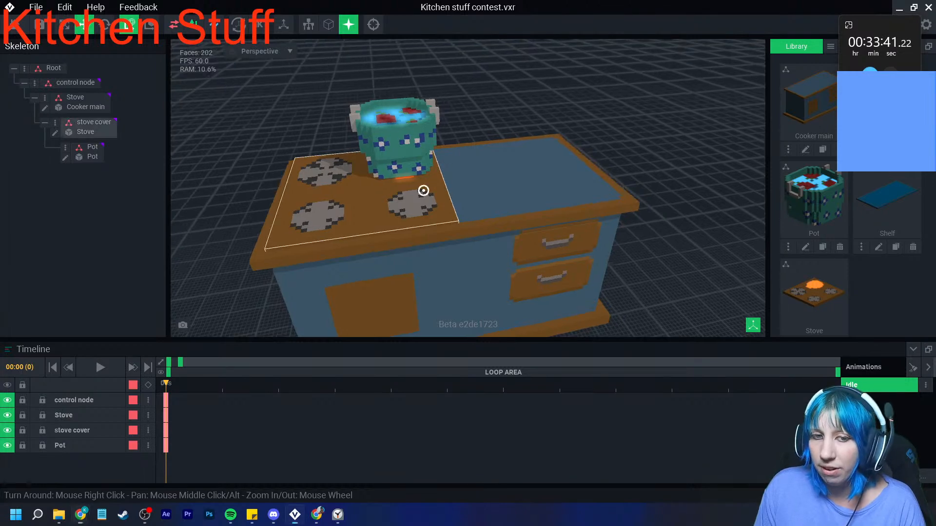
pyautogui.scroll(2, 366, 205)
# - Create a new model named Board and load the second "VE - the sa..." PNG from the VE_PAL folder as its palette
pyautogui.click(831, 46)
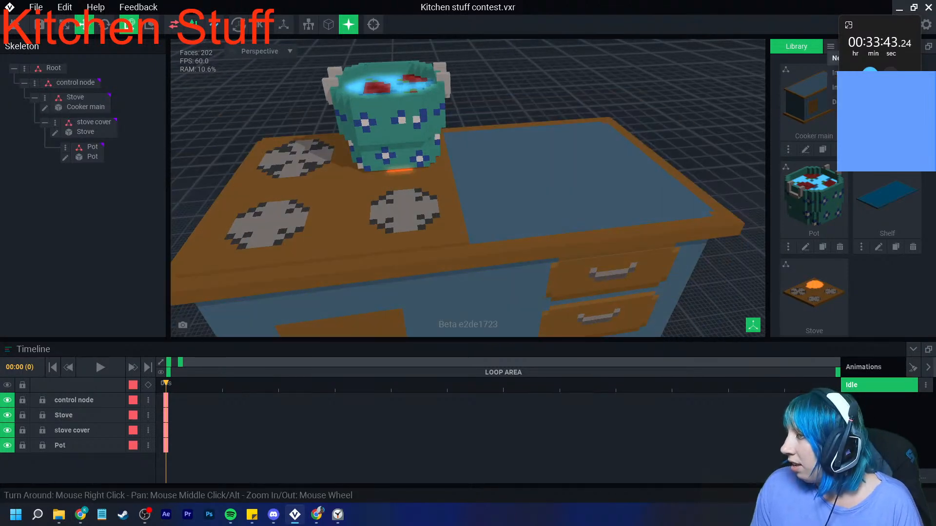
pyautogui.click(833, 58)
pyautogui.write('Board')
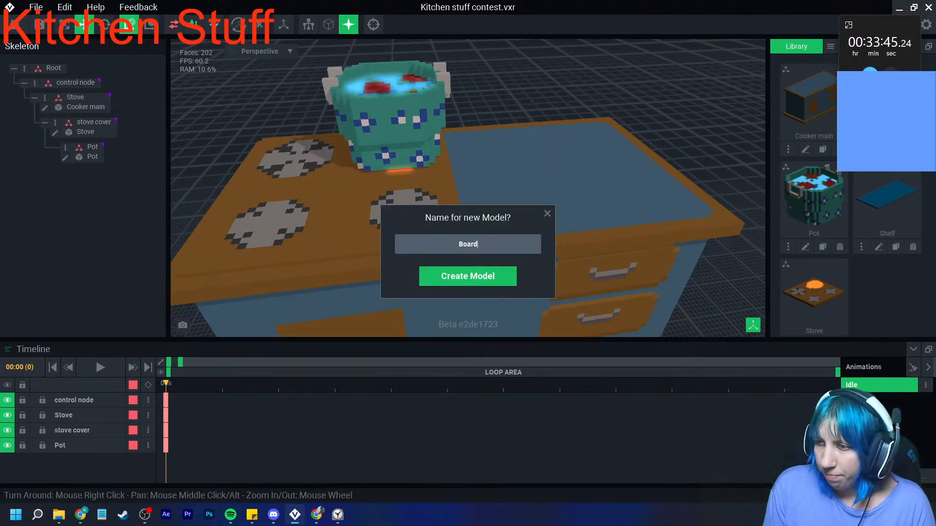
pyautogui.press('Return')
pyautogui.click(914, 287)
pyautogui.click(895, 302)
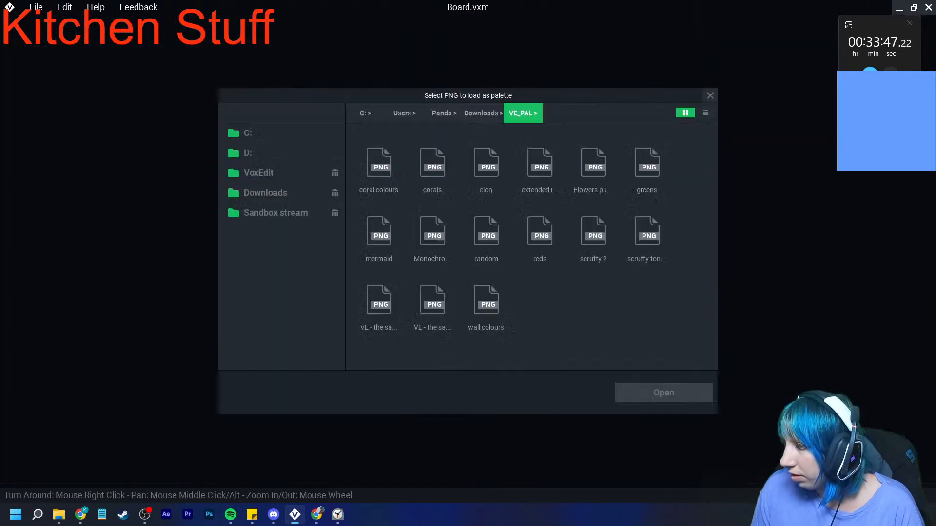
pyautogui.click(432, 300)
pyautogui.click(663, 393)
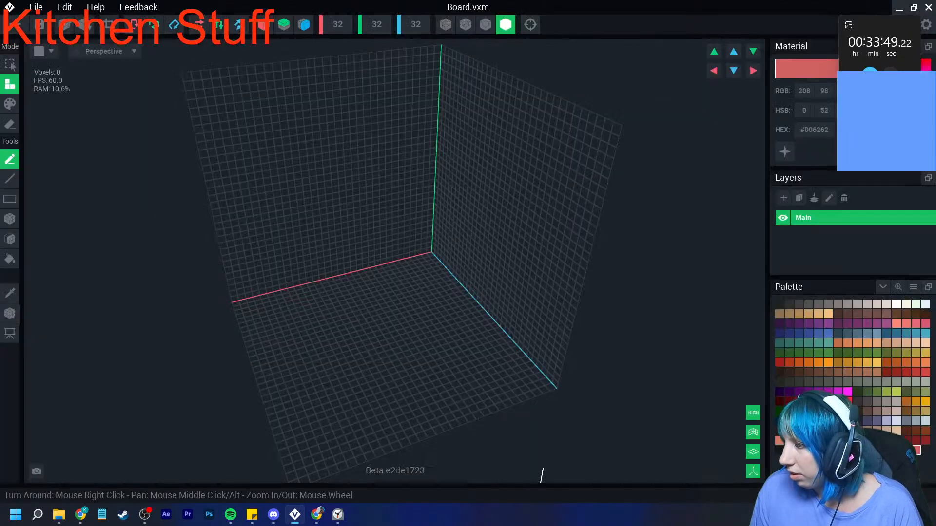
# - Build a flat one-voxel-thick chopping board in brown #66463D with a stepped shoulder and a handle at one end
pyautogui.click(858, 314)
pyautogui.moveTo(269, 287); pyautogui.dragTo(212, 336, button='right')
pyautogui.moveTo(212, 337); pyautogui.dragTo(156, 266, button='middle')
pyautogui.click(9, 219)
pyautogui.moveTo(253, 238); pyautogui.dragTo(251, 257, button='right')
pyautogui.scroll(1, 241, 225)
pyautogui.moveTo(252, 198); pyautogui.dragTo(372, 271)
pyautogui.moveTo(312, 288); pyautogui.dragTo(357, 313)
pyautogui.scroll(1, 341, 322)
pyautogui.moveTo(325, 313); pyautogui.dragTo(341, 366)
pyautogui.click(312, 317)
pyautogui.click(398, 292)
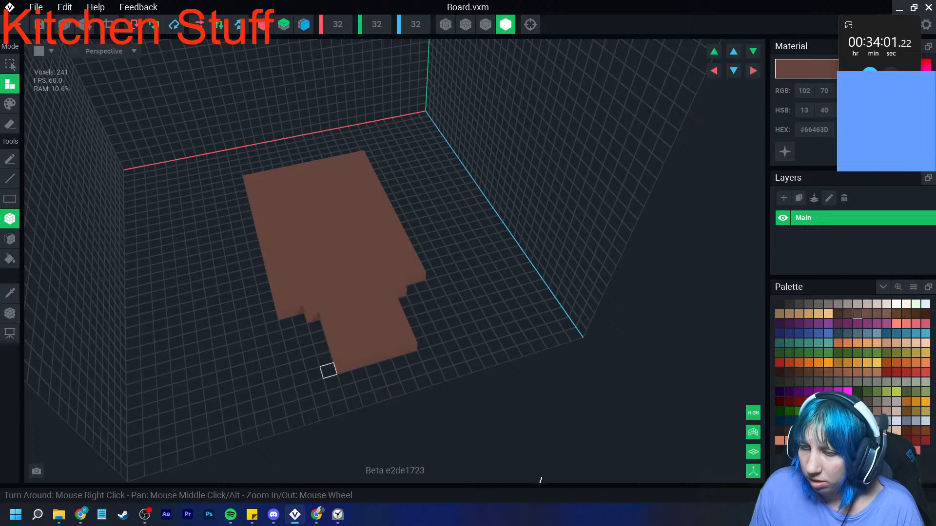
# - Erase rows of voxels along both sides of the board's handle to make it narrower
pyautogui.click(10, 124)
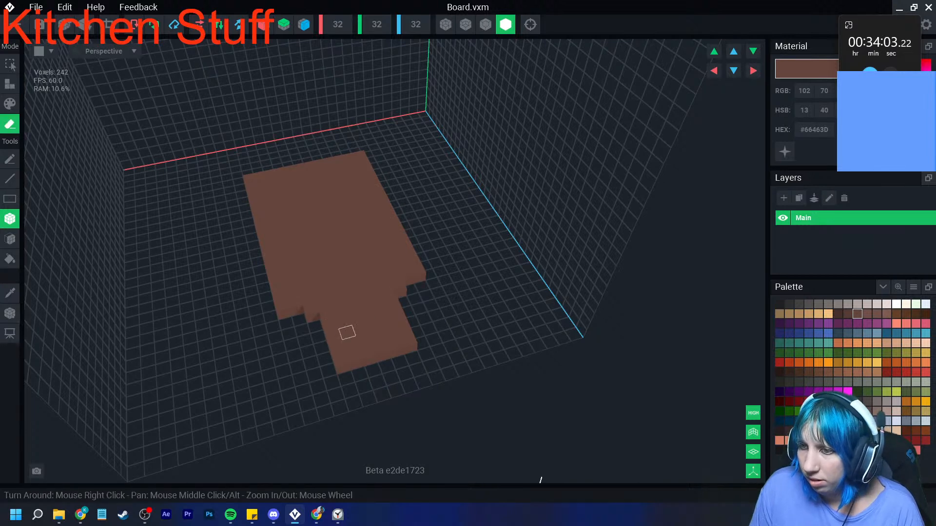
pyautogui.moveTo(332, 331); pyautogui.dragTo(343, 365)
pyautogui.moveTo(396, 318); pyautogui.dragTo(408, 347)
pyautogui.moveTo(345, 333); pyautogui.dragTo(356, 365)
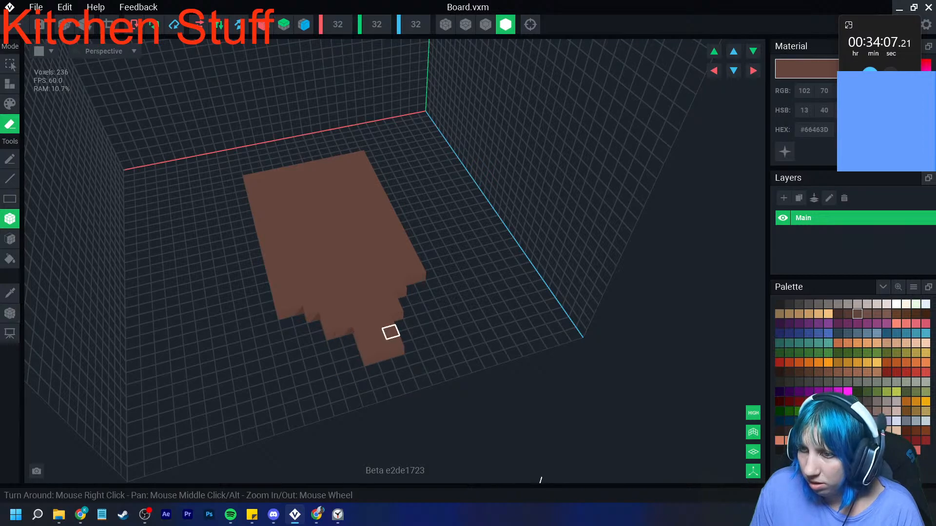
pyautogui.moveTo(393, 349)
pyautogui.mouseDown(button='right')
pyautogui.moveTo(400, 370)
pyautogui.moveTo(541, 357)
pyautogui.moveTo(493, 341)
pyautogui.moveTo(463, 368)
pyautogui.mouseUp(button='right')
# - Show the voxel model with edge outlines and paint a section of the board's handle dark brown #48302B
pyautogui.click(486, 24)
pyautogui.moveTo(468, 195); pyautogui.dragTo(442, 253, button='right')
pyautogui.scroll(3, 434, 273)
pyautogui.click(10, 293)
pyautogui.click(512, 345)
pyautogui.click(838, 314)
pyautogui.click(10, 104)
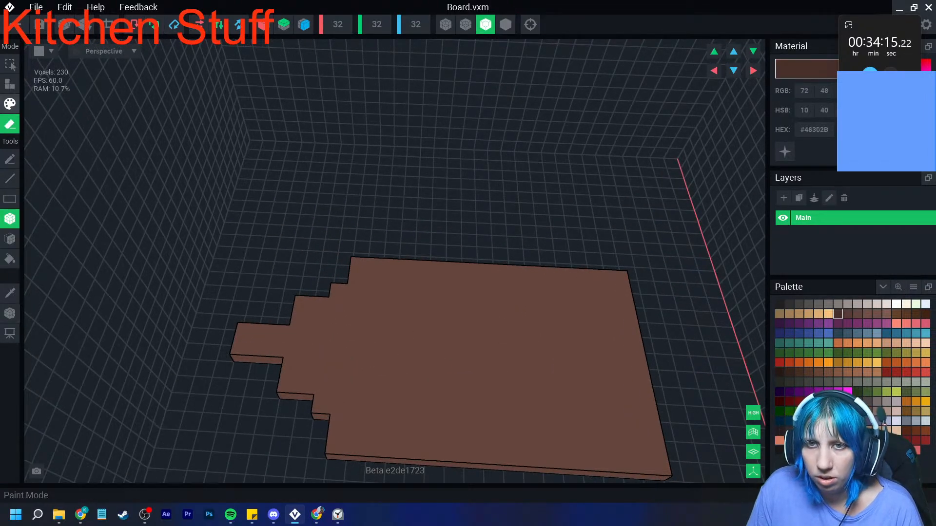
pyautogui.click(257, 344)
pyautogui.click(276, 349)
pyautogui.scroll(-3, 307, 366)
pyautogui.moveTo(309, 368)
pyautogui.mouseDown(button='right')
pyautogui.moveTo(317, 373)
pyautogui.moveTo(292, 276)
pyautogui.moveTo(399, 336)
pyautogui.mouseUp(button='right')
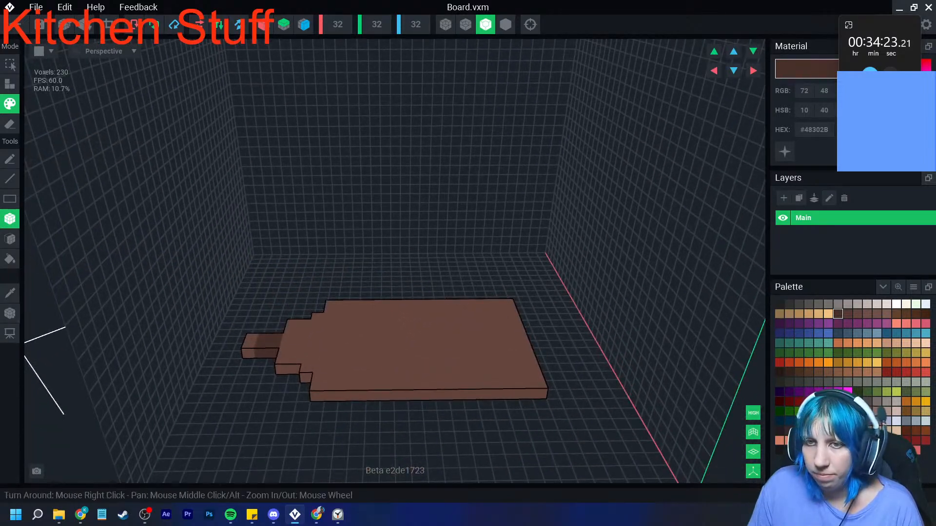
# - Crop the Board volume to its voxels, activate the Pivot tool, and save the model while returning to the asset
pyautogui.click(108, 24)
pyautogui.click(10, 313)
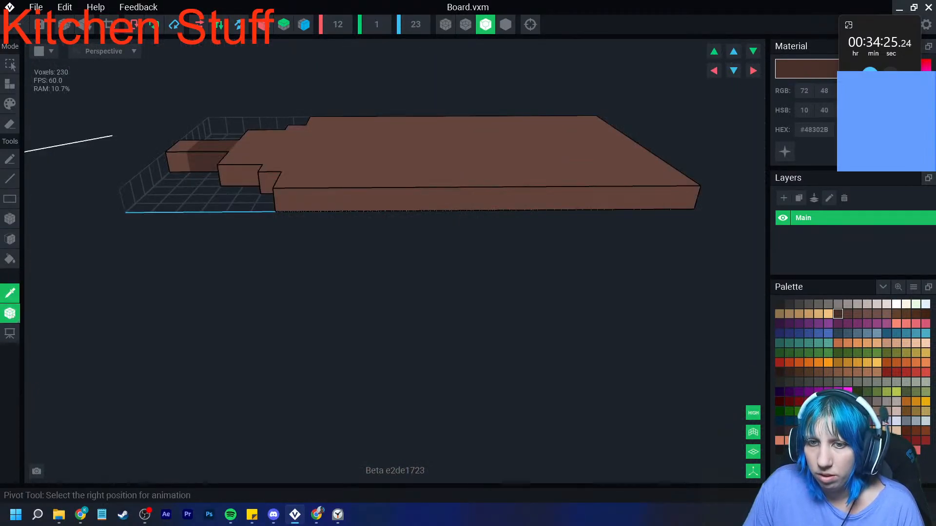
pyautogui.click(17, 24)
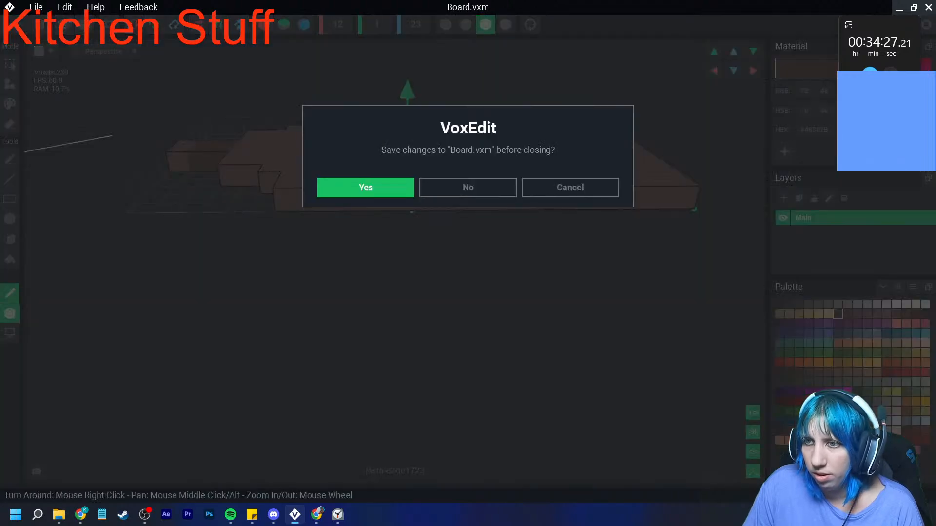
pyautogui.click(365, 188)
# - Create a new model named Oven door and load the same "VE - the sa..." PNG palette into it
pyautogui.scroll(8, 401, 217)
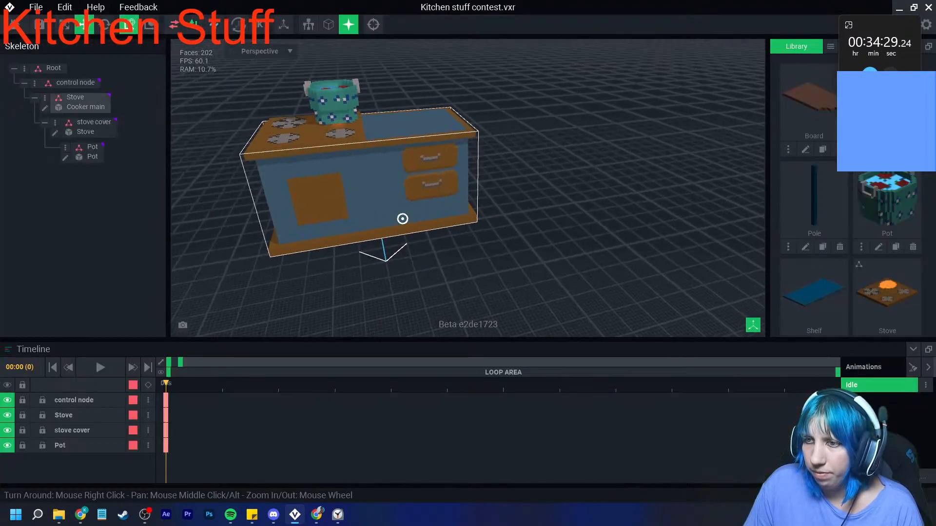
pyautogui.click(830, 46)
pyautogui.click(835, 58)
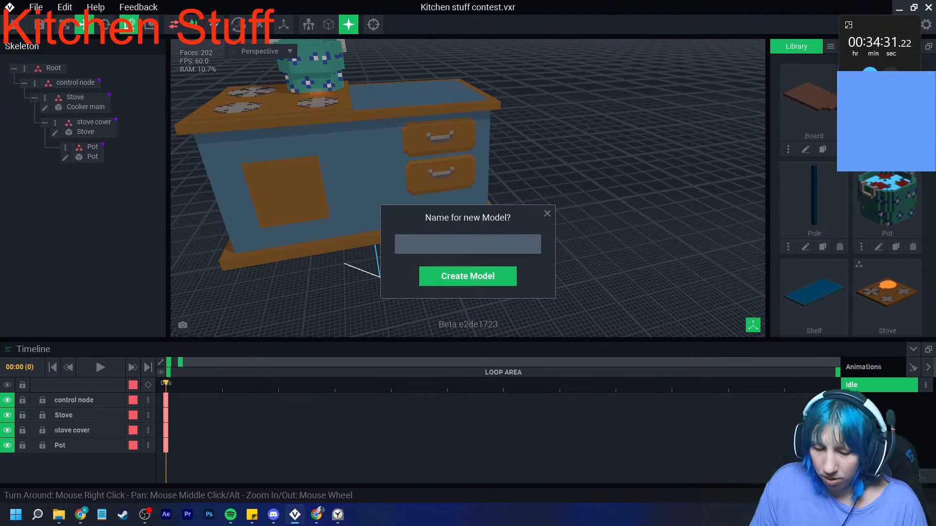
pyautogui.write('Oven door')
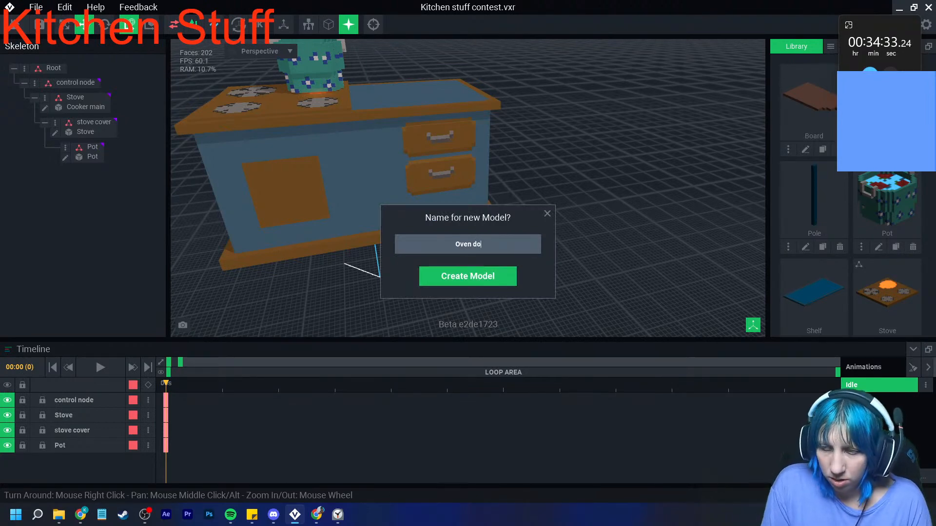
pyautogui.press('Return')
pyautogui.click(914, 287)
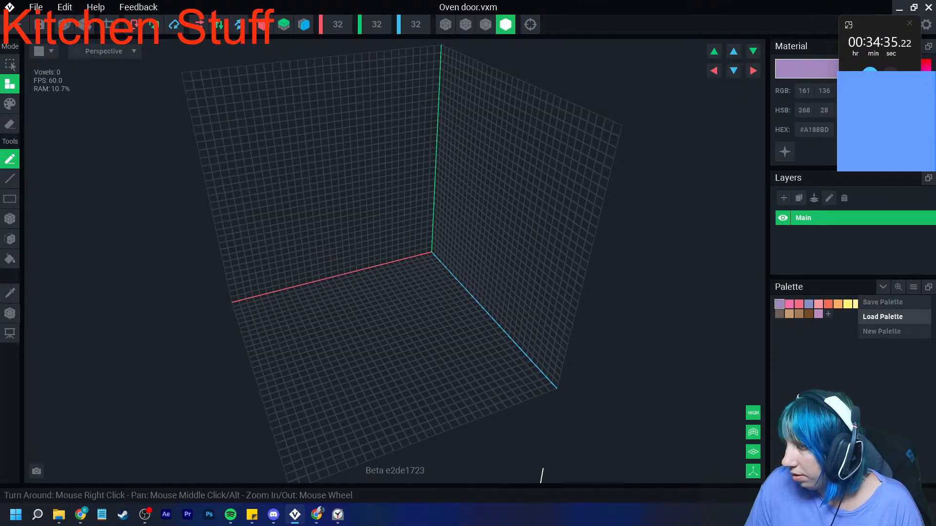
pyautogui.click(887, 316)
pyautogui.doubleClick(433, 300)
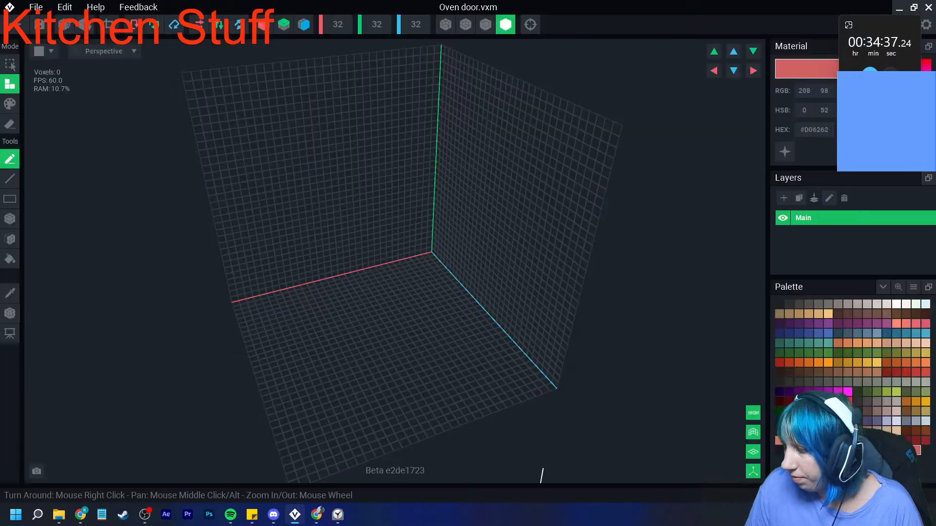
# - Build an upright one-voxel-thick rectangular door panel in brown #6F4A20 against the back grid
pyautogui.click(906, 412)
pyautogui.scroll(5, 303, 270)
pyautogui.moveTo(302, 270); pyautogui.dragTo(324, 250, button='right')
pyautogui.moveTo(324, 251); pyautogui.dragTo(300, 284, button='middle')
pyautogui.click(10, 219)
pyautogui.moveTo(212, 80)
pyautogui.mouseDown()
pyautogui.moveTo(380, 257)
pyautogui.moveTo(487, 303)
pyautogui.mouseUp()
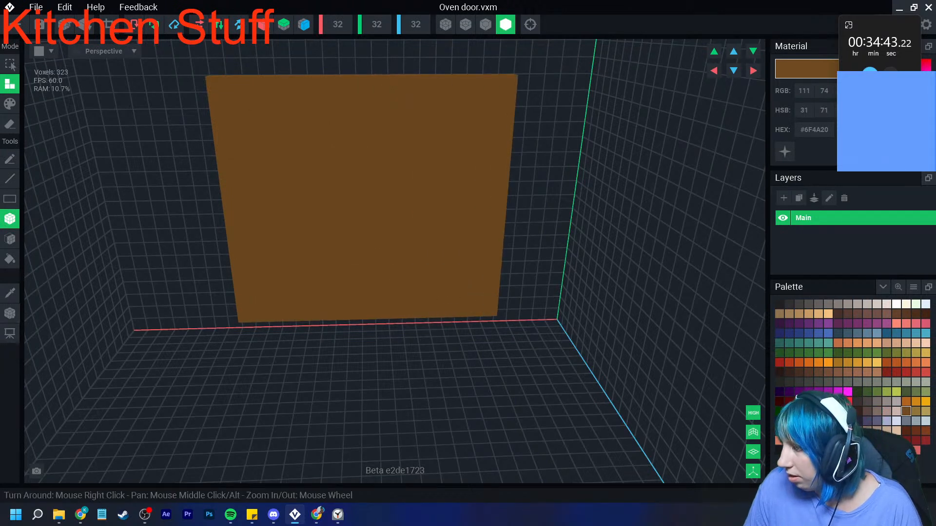
# - Paint a grey-blue #96A4AE glass window inside the oven door, leaving a brown frame around it
pyautogui.click(916, 421)
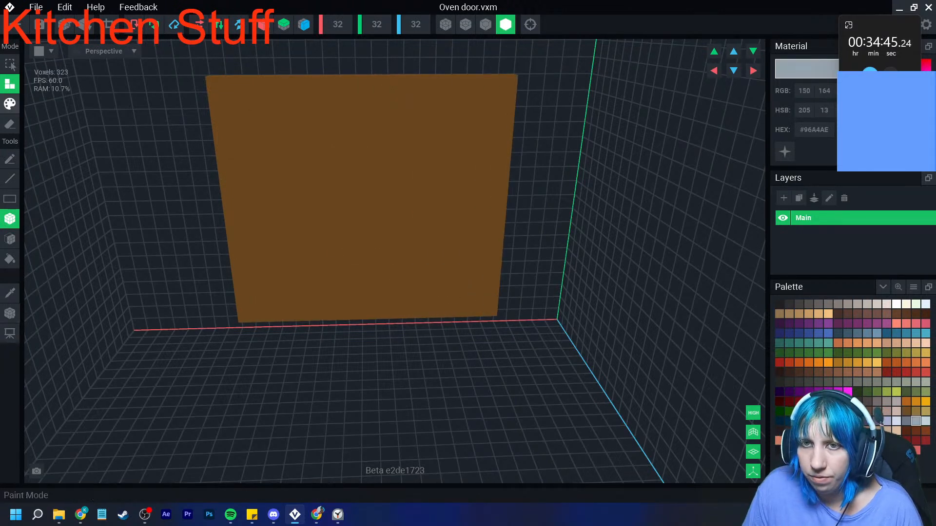
pyautogui.click(10, 104)
pyautogui.moveTo(267, 119)
pyautogui.mouseDown()
pyautogui.moveTo(383, 249)
pyautogui.moveTo(479, 288)
pyautogui.moveTo(464, 299)
pyautogui.mouseUp()
# - Paint scattered diagonal reflection marks across the oven door's glass in darker grey #6D7685
pyautogui.click(906, 421)
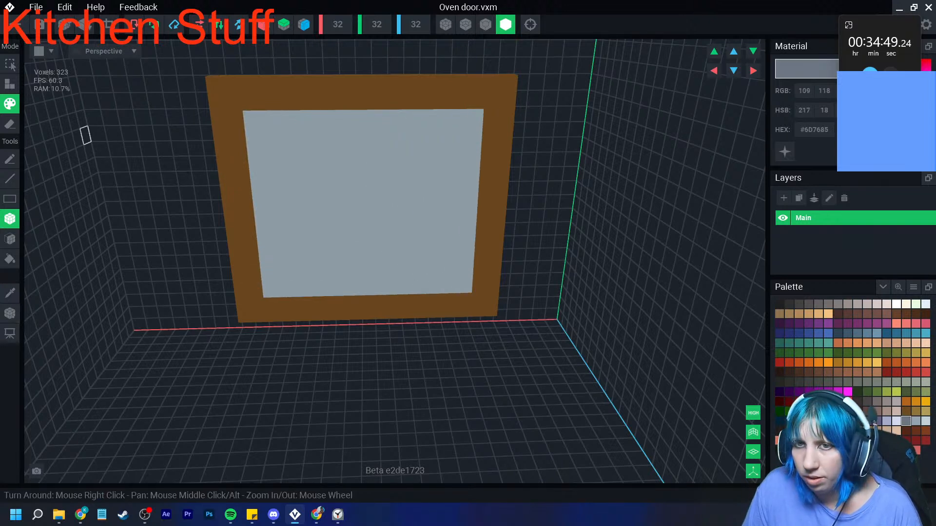
pyautogui.click(10, 179)
pyautogui.click(10, 158)
pyautogui.click(441, 208)
pyautogui.click(396, 149)
pyautogui.click(381, 165)
pyautogui.click(365, 179)
pyautogui.click(317, 135)
pyautogui.click(302, 150)
pyautogui.click(289, 181)
pyautogui.click(323, 250)
pyautogui.click(338, 237)
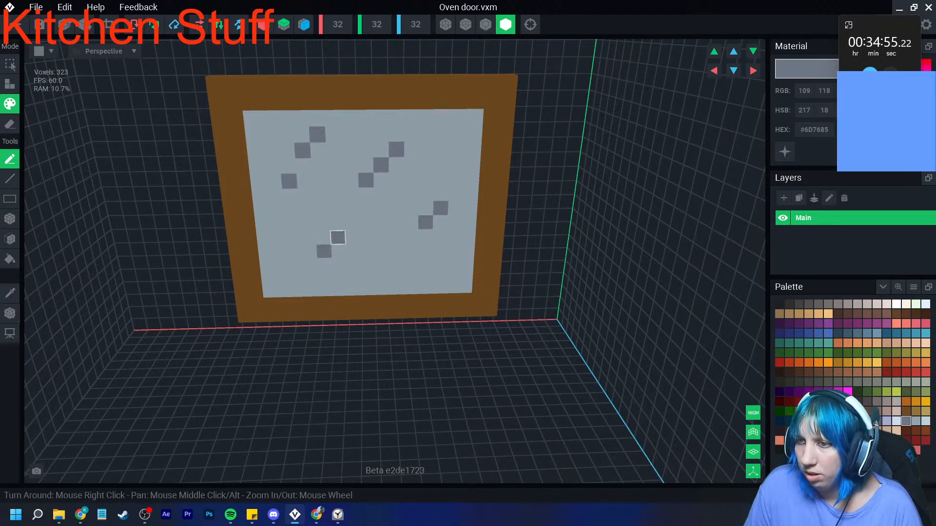
# - Paint a pale #BFD1D7 highlight strip along the bottom edge of the oven door's glass
pyautogui.scroll(-2, 356, 251)
pyautogui.scroll(-2, 366, 259)
pyautogui.click(925, 421)
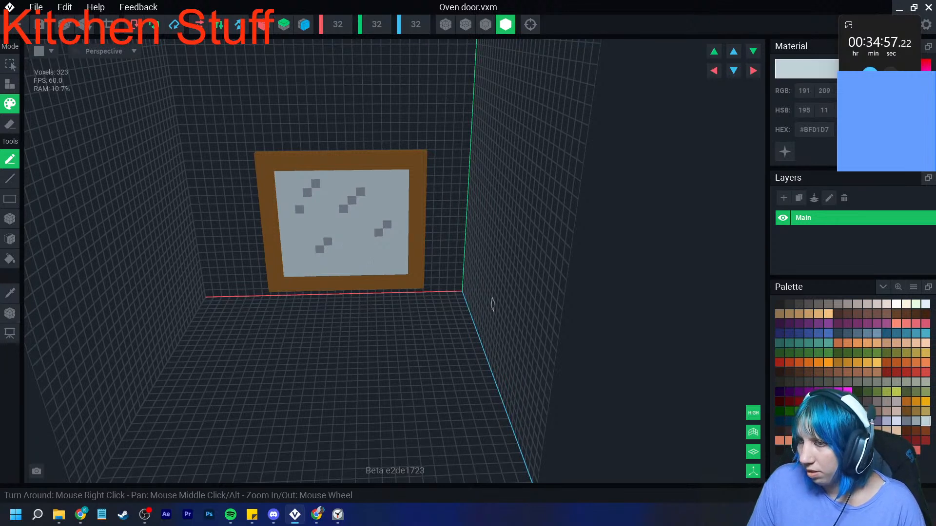
pyautogui.moveTo(404, 271)
pyautogui.mouseDown()
pyautogui.moveTo(289, 280)
pyautogui.moveTo(403, 271)
pyautogui.mouseUp()
pyautogui.hotkey('ctrl', 'z')
pyautogui.click(9, 219)
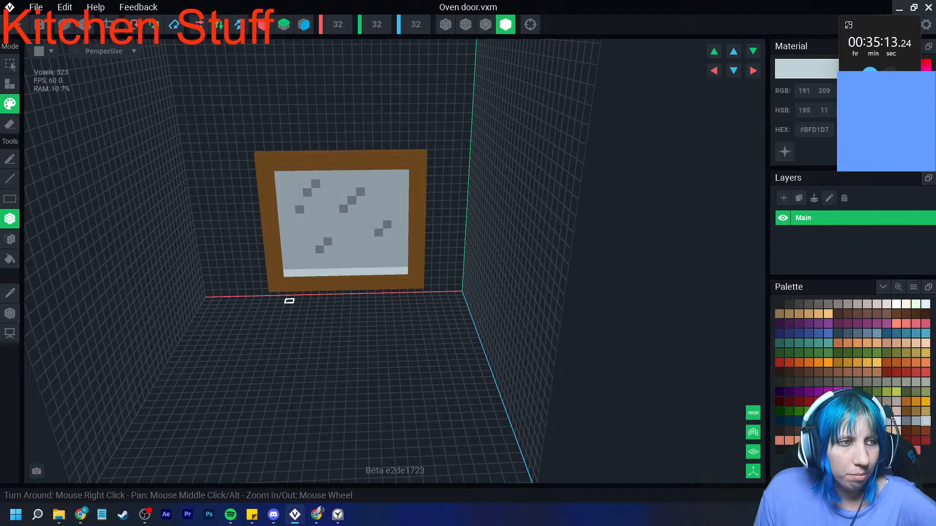
pyautogui.scroll(2, 289, 301)
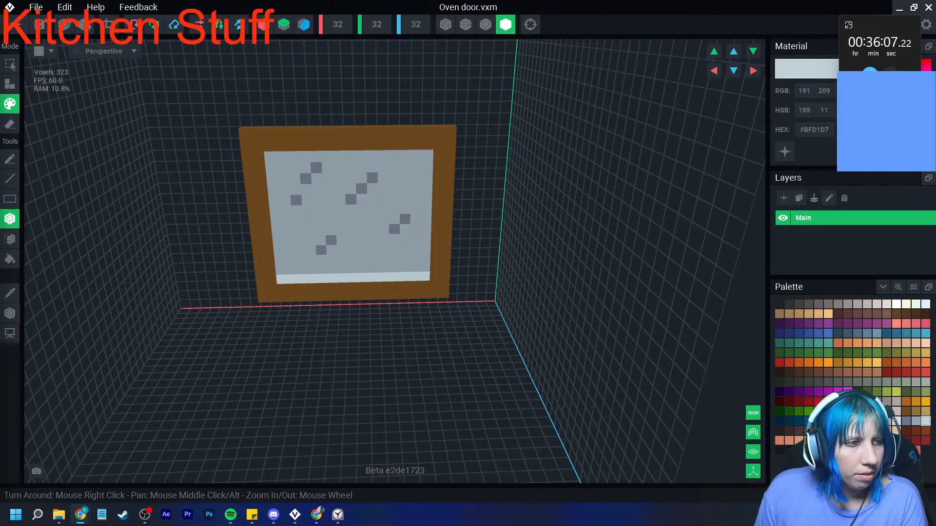
pyautogui.scroll(5, 295, 209)
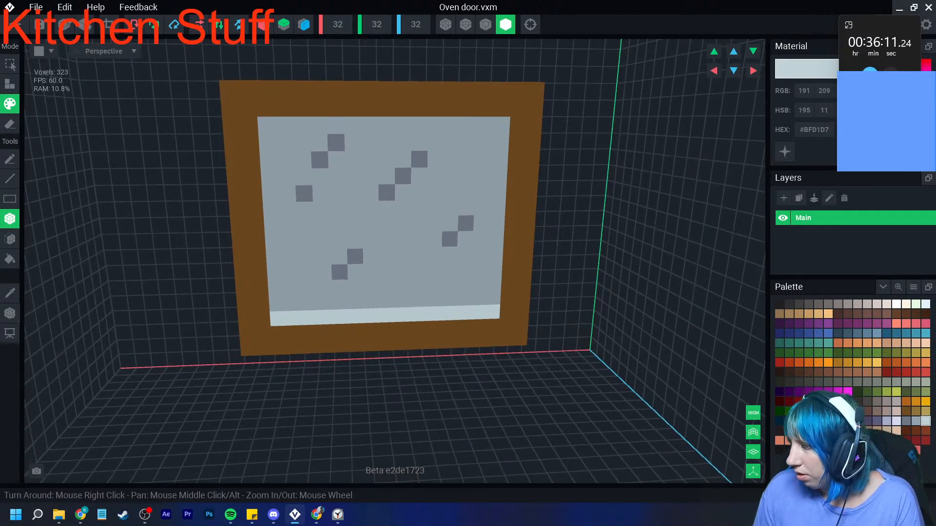
# - Build a raised dark grey #423F3E vertical handle on the left side of the oven door's brown frame
pyautogui.click(798, 304)
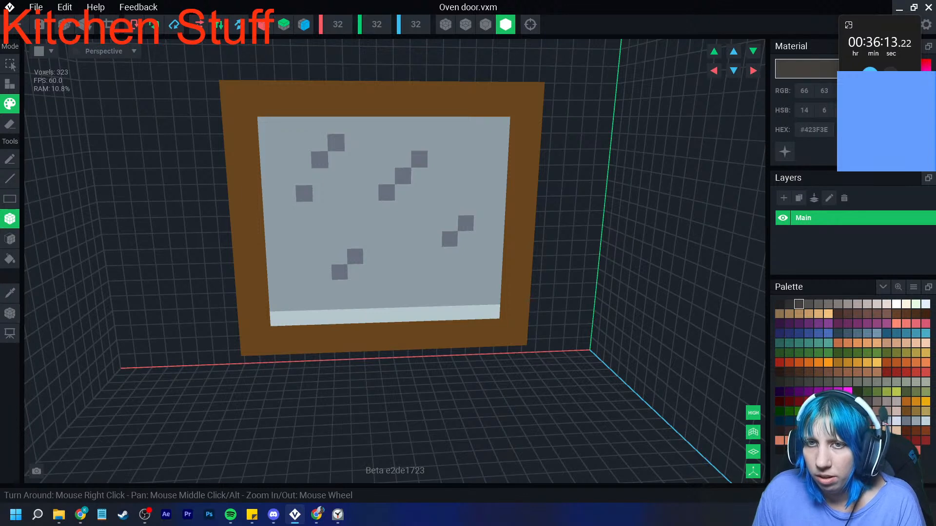
pyautogui.click(10, 84)
pyautogui.click(235, 195)
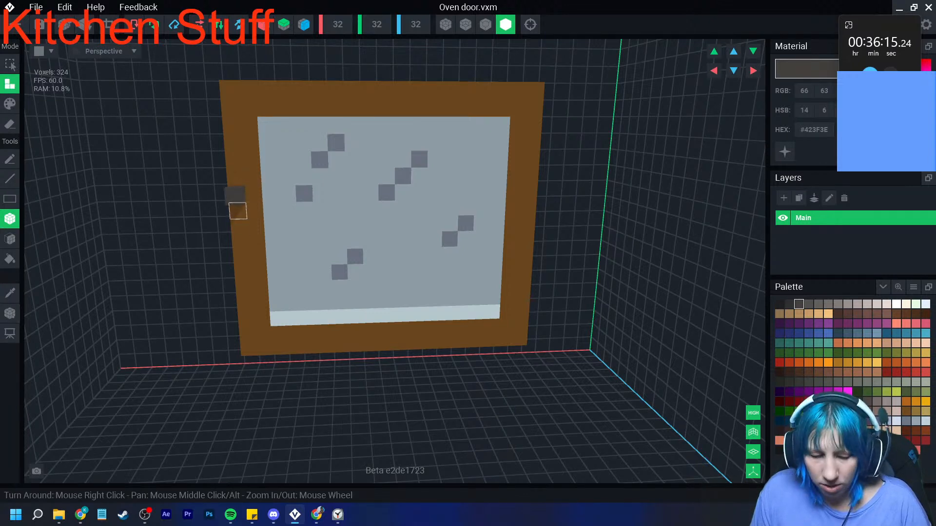
pyautogui.hotkey('ctrl', 'z')
pyautogui.click(241, 259)
pyautogui.moveTo(238, 211); pyautogui.dragTo(257, 194, button='right')
pyautogui.click(238, 212)
pyautogui.click(257, 194)
pyautogui.click(255, 207)
pyautogui.click(253, 222)
pyautogui.moveTo(251, 235); pyautogui.dragTo(295, 272, button='right')
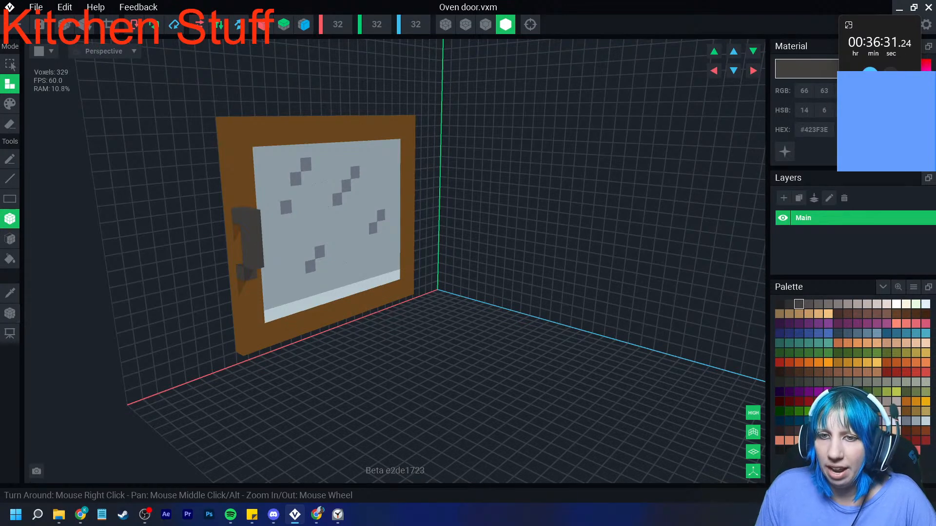
# - Trim the oven door's volume to fit its voxels
pyautogui.click(109, 25)
pyautogui.moveTo(342, 263); pyautogui.dragTo(335, 266, button='right')
pyautogui.scroll(-3, 413, 300)
pyautogui.scroll(-2, 413, 299)
pyautogui.moveTo(413, 299); pyautogui.dragTo(342, 303, button='middle')
pyautogui.moveTo(378, 317)
pyautogui.mouseDown(button='right')
pyautogui.moveTo(358, 309)
pyautogui.moveTo(369, 316)
pyautogui.mouseUp(button='right')
# - Place the oven door's animation pivot at its lower corner on the side opposite the handle
pyautogui.click(10, 313)
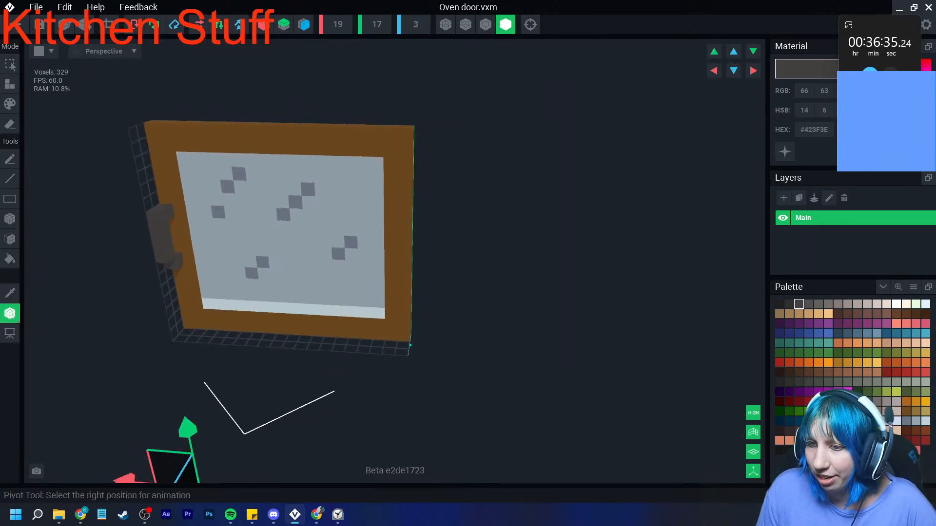
pyautogui.rightClick(10, 315)
pyautogui.click(31, 322)
pyautogui.moveTo(229, 334); pyautogui.dragTo(347, 336)
pyautogui.moveTo(347, 335); pyautogui.dragTo(345, 345, button='right')
pyautogui.moveTo(265, 371); pyautogui.dragTo(286, 372)
pyautogui.moveTo(348, 336); pyautogui.dragTo(349, 335, button='right')
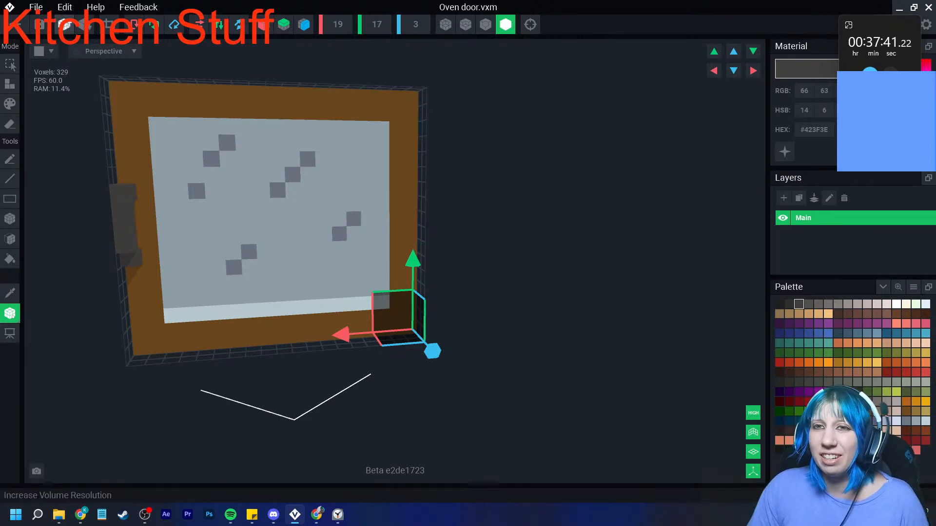
# - Save the Oven door model and return to the Kitchen stuff contest asset, framing the cooker's front
pyautogui.click(15, 25)
pyautogui.click(365, 187)
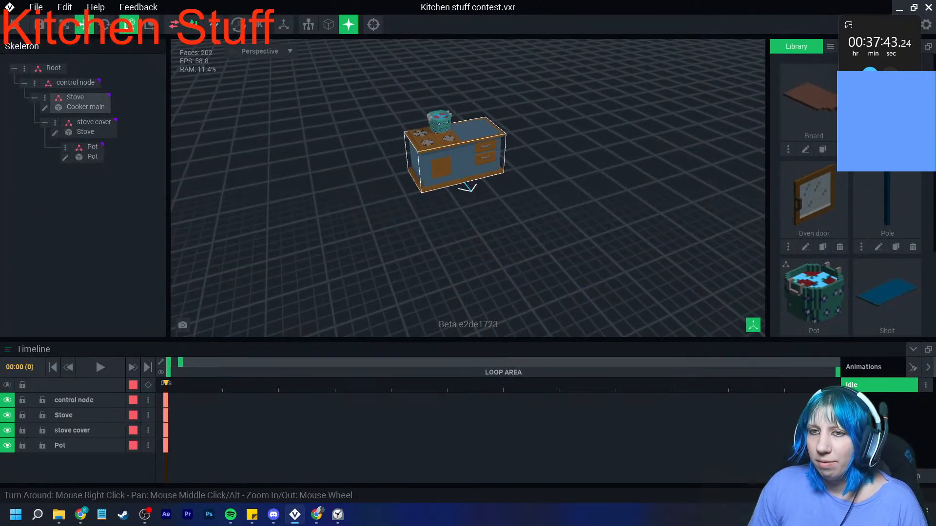
pyautogui.scroll(2, 456, 158)
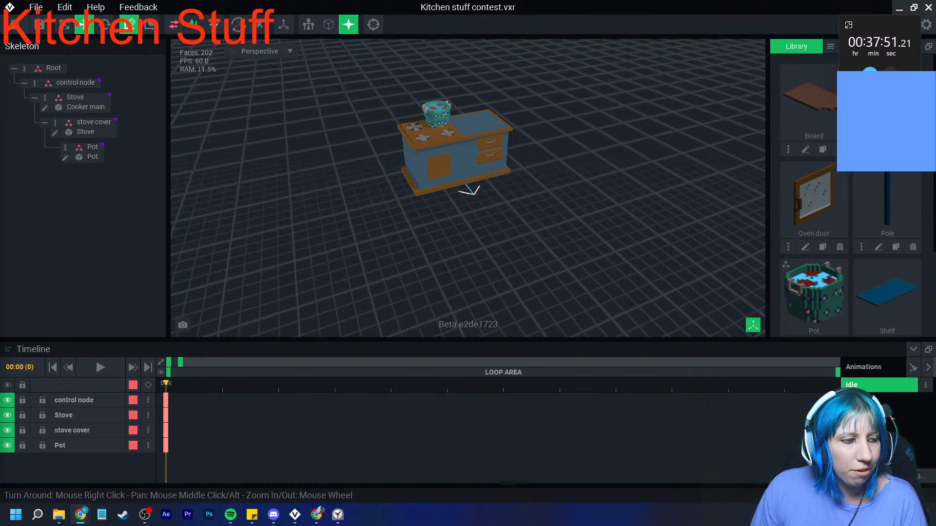
pyautogui.scroll(5, 517, 147)
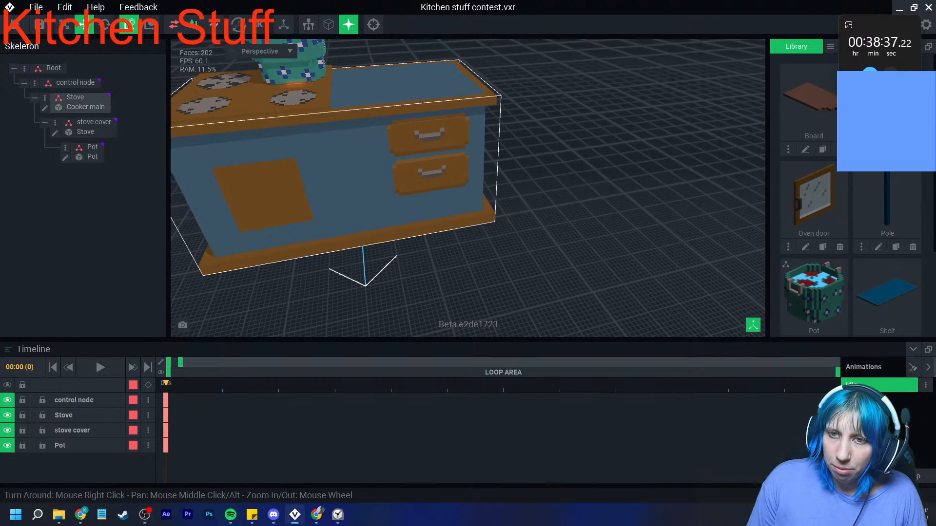
pyautogui.moveTo(268, 154); pyautogui.dragTo(333, 208, button='middle')
pyautogui.scroll(2, 333, 208)
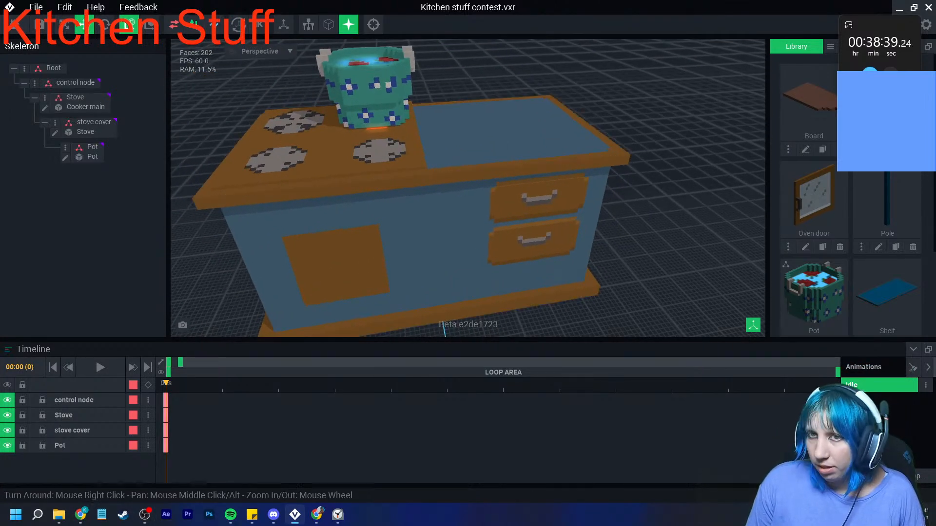
# - Create a child node named Board under Stove and assign the Board model to it
pyautogui.click(73, 82)
pyautogui.click(45, 98)
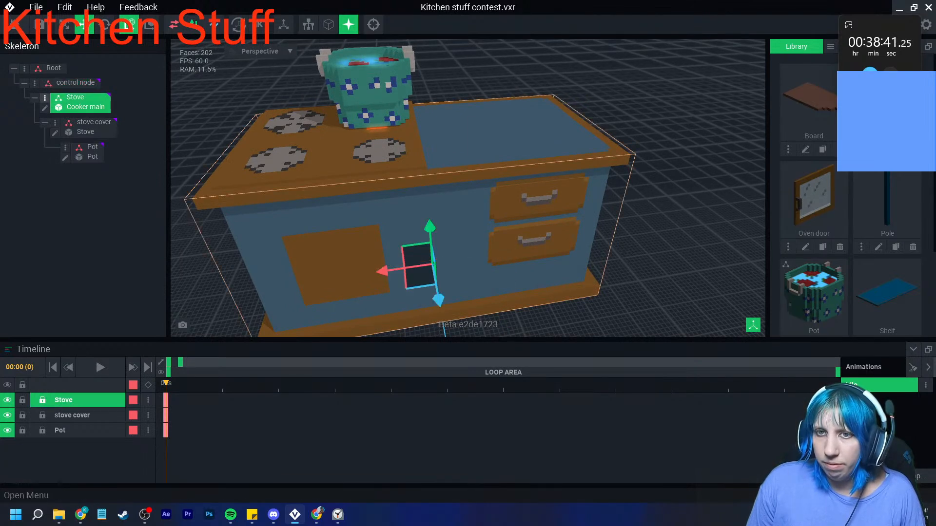
pyautogui.click(132, 119)
pyautogui.write('Board')
pyautogui.press('Return')
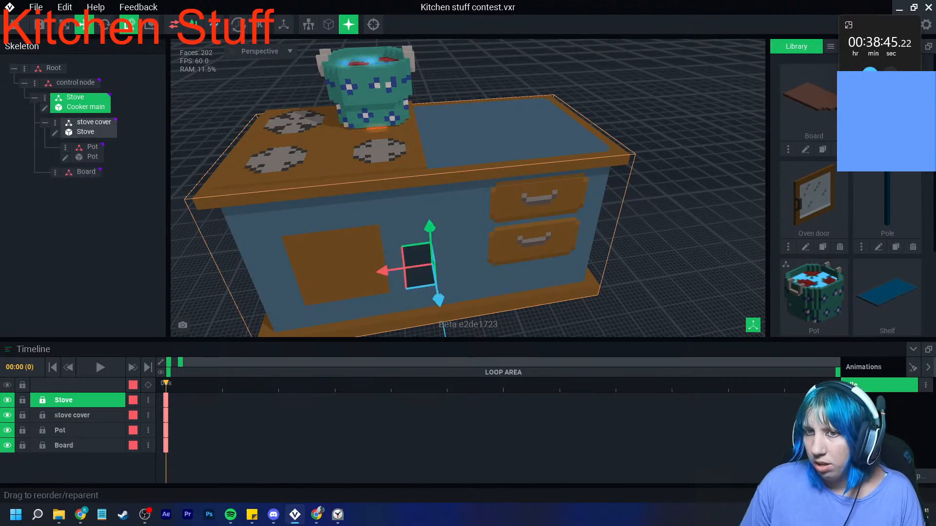
pyautogui.moveTo(809, 102); pyautogui.dragTo(87, 174)
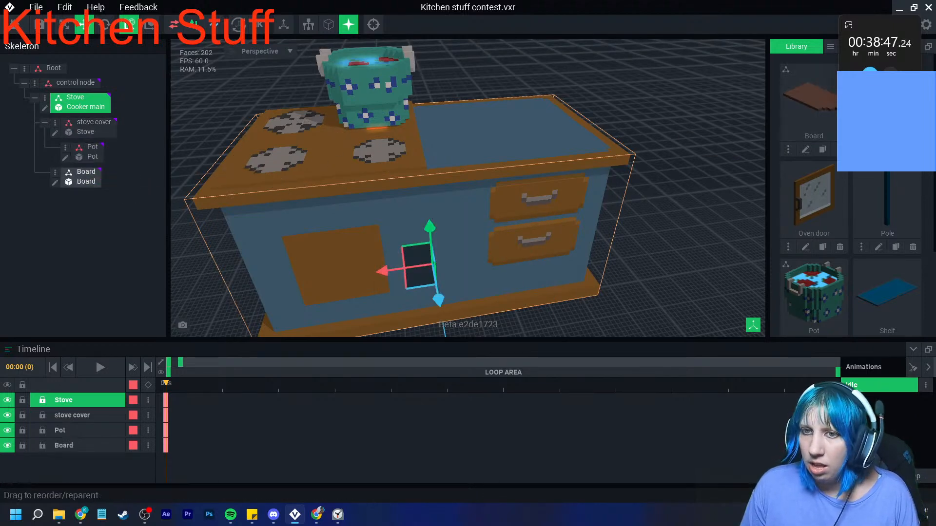
# - Move the chopping board onto the cooker's blue worktop and rotate it to lie at an angle
pyautogui.moveTo(430, 226); pyautogui.dragTo(420, 83)
pyautogui.moveTo(384, 136); pyautogui.dragTo(498, 130)
pyautogui.moveTo(483, 159); pyautogui.dragTo(347, 163, button='right')
pyautogui.moveTo(637, 168); pyautogui.dragTo(639, 160)
pyautogui.moveTo(574, 201); pyautogui.dragTo(654, 231)
pyautogui.click(104, 25)
pyautogui.moveTo(456, 244); pyautogui.dragTo(575, 234, button='right')
pyautogui.click(85, 24)
pyautogui.moveTo(501, 138); pyautogui.dragTo(523, 139)
# - Open the Board model and erase a three-voxel-deep strip across the end opposite its handle
pyautogui.click(55, 182)
pyautogui.moveTo(161, 187); pyautogui.dragTo(250, 210, button='right')
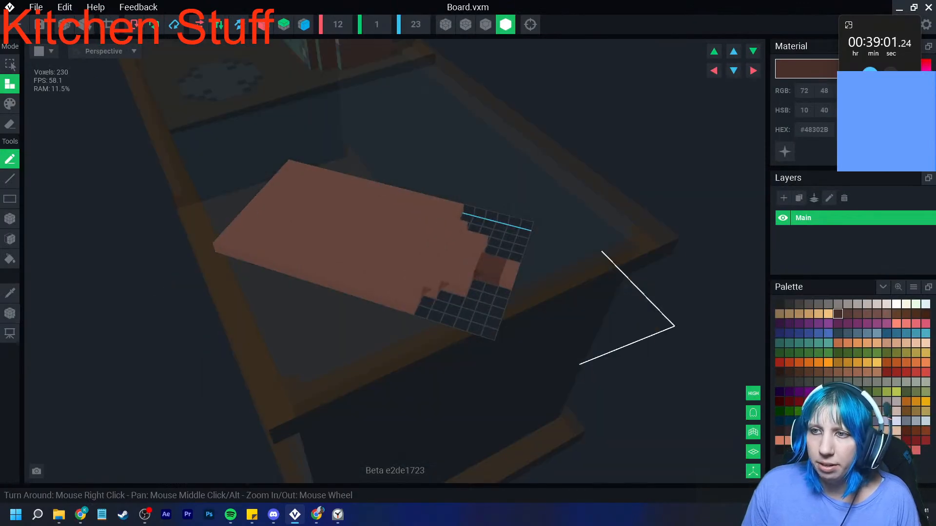
pyautogui.click(10, 219)
pyautogui.click(9, 124)
pyautogui.moveTo(290, 163); pyautogui.dragTo(215, 251)
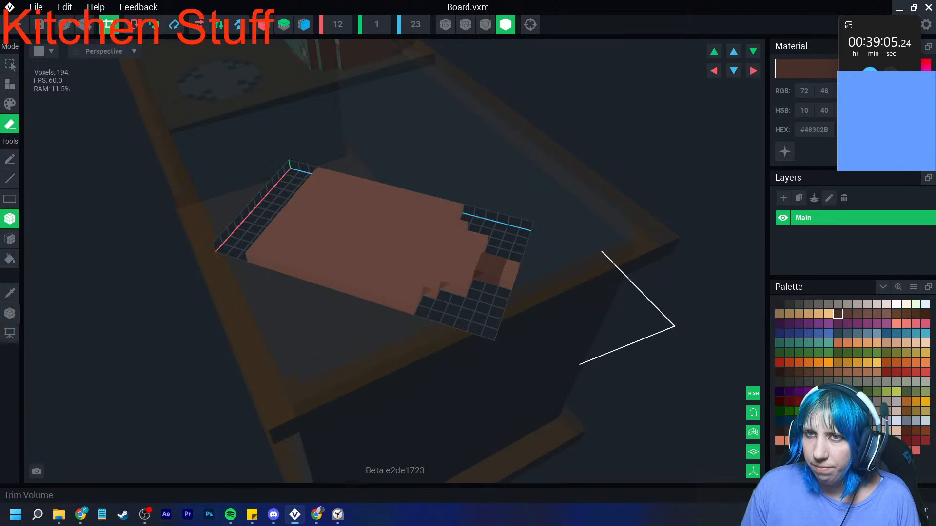
# - Centre the pivot on the shortened, trimmed chopping board, save the model and return to the kitchen asset
pyautogui.click(9, 313)
pyautogui.click(50, 326)
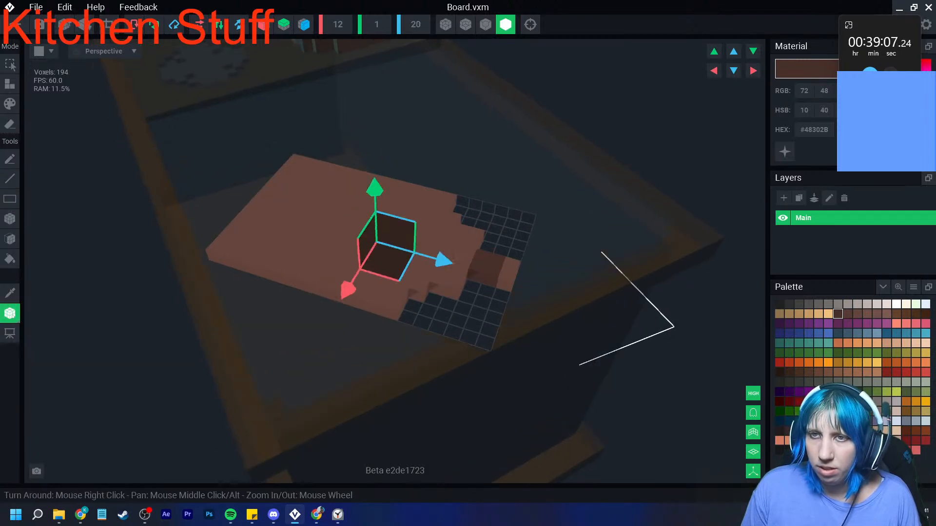
pyautogui.click(14, 25)
pyautogui.click(366, 187)
# - Examine the front of the cooker with the pot and chopping board on top
pyautogui.moveTo(419, 205); pyautogui.dragTo(361, 229, button='right')
pyautogui.scroll(2, 361, 229)
pyautogui.click(361, 229)
pyautogui.scroll(2, 361, 229)
pyautogui.scroll(1, 361, 229)
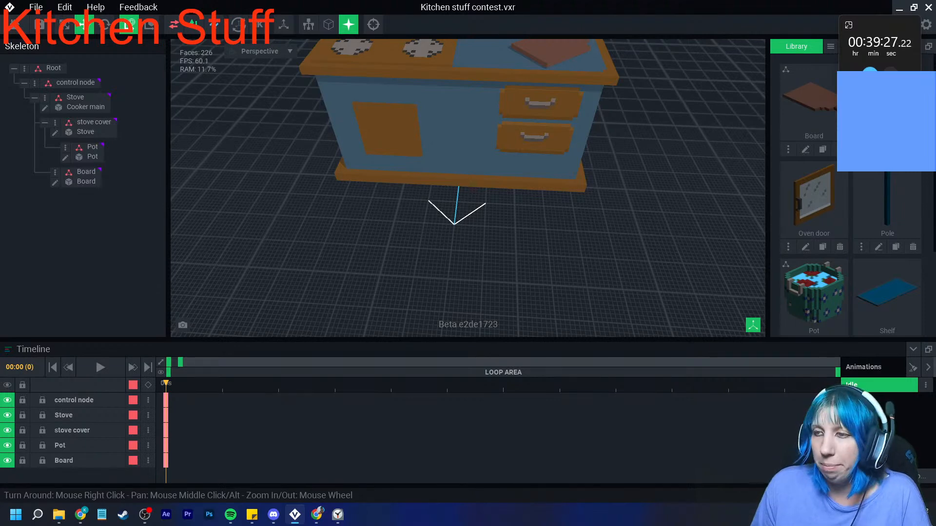
pyautogui.moveTo(390, 217); pyautogui.dragTo(407, 217, button='right')
pyautogui.moveTo(407, 217); pyautogui.dragTo(402, 269, button='middle')
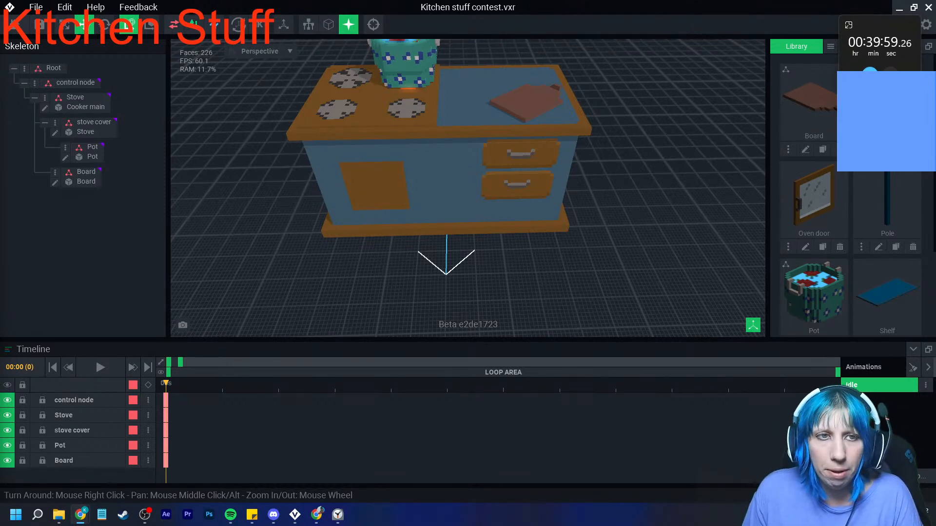
pyautogui.moveTo(465, 231); pyautogui.dragTo(458, 215, button='right')
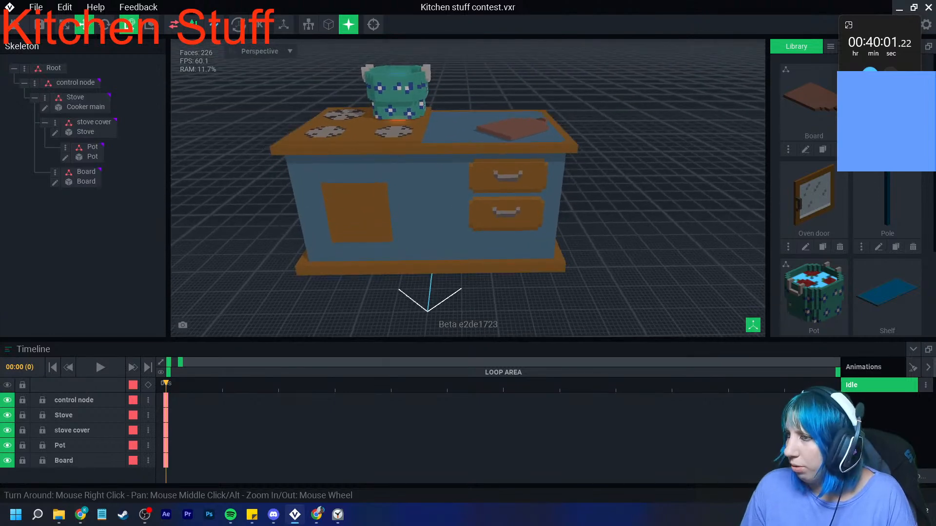
# - Create a child node named Door under Stove and assign the Oven door model to it
pyautogui.click(458, 215)
pyautogui.click(45, 98)
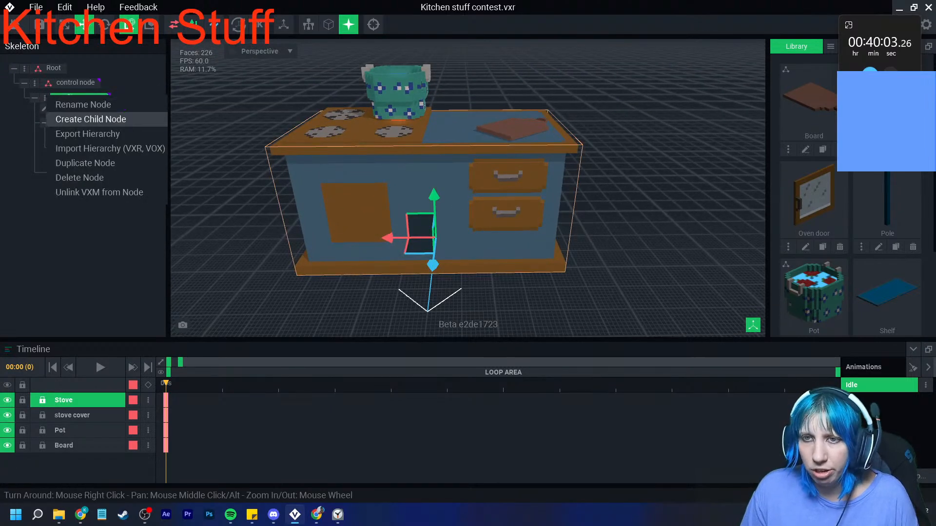
pyautogui.click(73, 119)
pyautogui.write('Door')
pyautogui.press('Return')
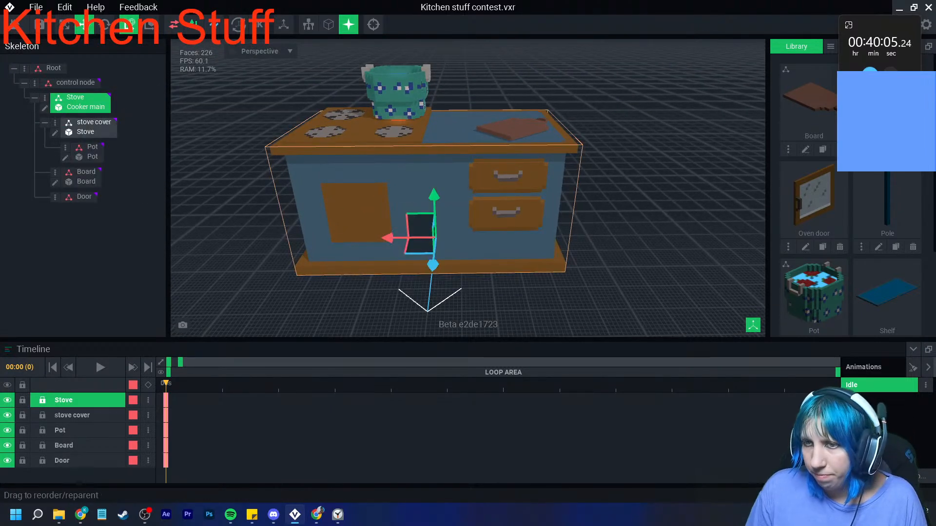
pyautogui.moveTo(814, 200); pyautogui.dragTo(84, 200)
# - Position the oven door against the cooker's front so that it covers the brown oven panel
pyautogui.moveTo(388, 238); pyautogui.dragTo(313, 239)
pyautogui.moveTo(350, 264); pyautogui.dragTo(334, 303)
pyautogui.moveTo(343, 226); pyautogui.dragTo(341, 192)
pyautogui.moveTo(304, 242); pyautogui.dragTo(354, 241)
pyautogui.scroll(4, 344, 252)
pyautogui.moveTo(337, 255); pyautogui.dragTo(375, 250, button='right')
pyautogui.moveTo(361, 240); pyautogui.dragTo(363, 246)
pyautogui.moveTo(364, 249); pyautogui.dragTo(307, 259, button='right')
pyautogui.moveTo(307, 258); pyautogui.dragTo(392, 247, button='middle')
pyautogui.moveTo(389, 223); pyautogui.dragTo(394, 222)
pyautogui.moveTo(367, 233); pyautogui.dragTo(432, 230, button='right')
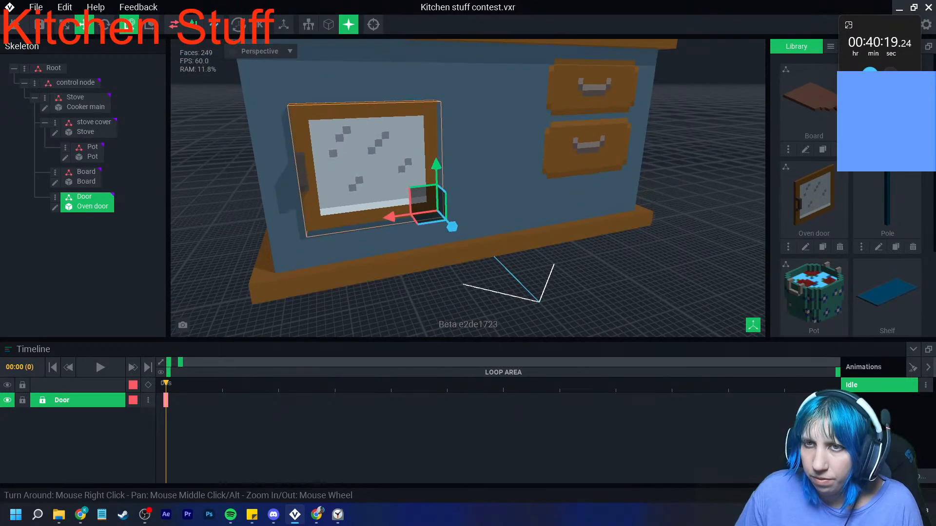
# - Open the Cooker main model and repaint the top row of the brown oven panel in body blue #3D576A
pyautogui.click(73, 102)
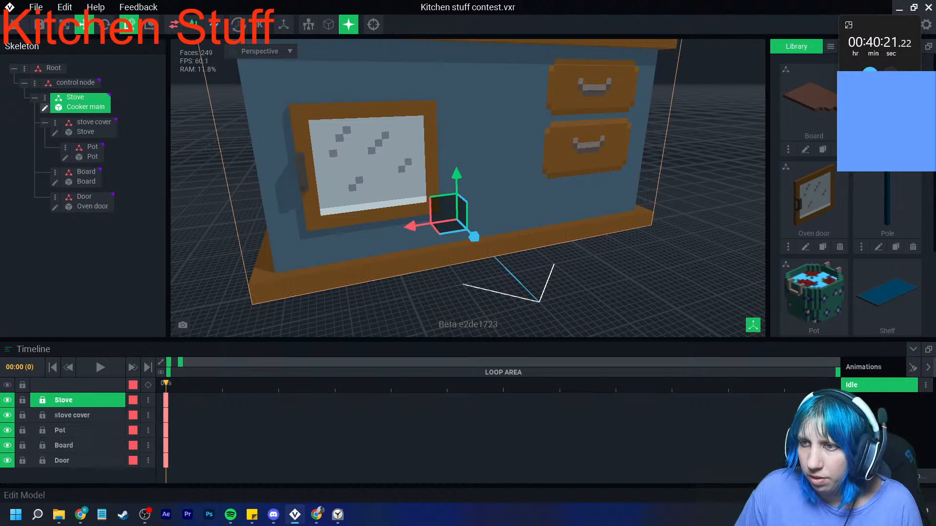
pyautogui.click(44, 107)
pyautogui.scroll(10, 341, 211)
pyautogui.moveTo(299, 310); pyautogui.dragTo(293, 294, button='right')
pyautogui.click(9, 293)
pyautogui.click(136, 124)
pyautogui.click(10, 104)
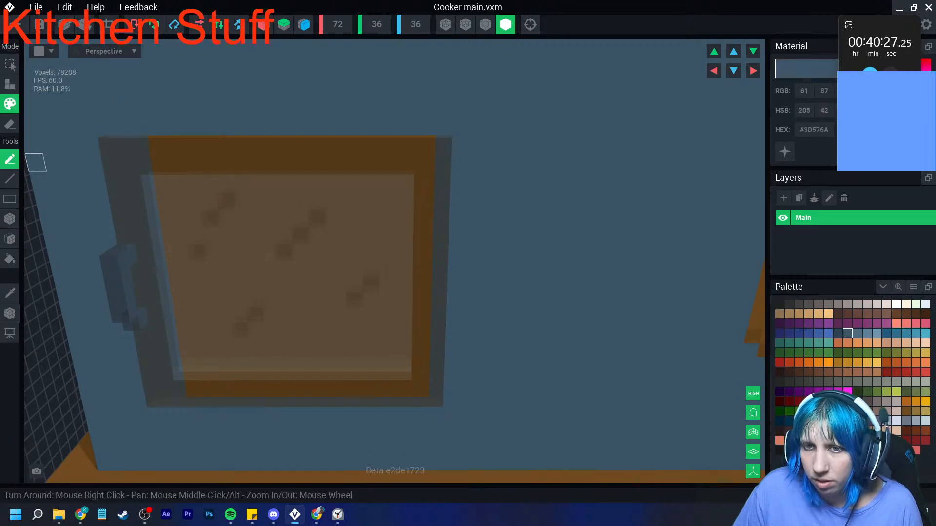
pyautogui.click(10, 219)
pyautogui.moveTo(163, 145)
pyautogui.mouseDown()
pyautogui.moveTo(390, 126)
pyautogui.moveTo(426, 145)
pyautogui.mouseUp()
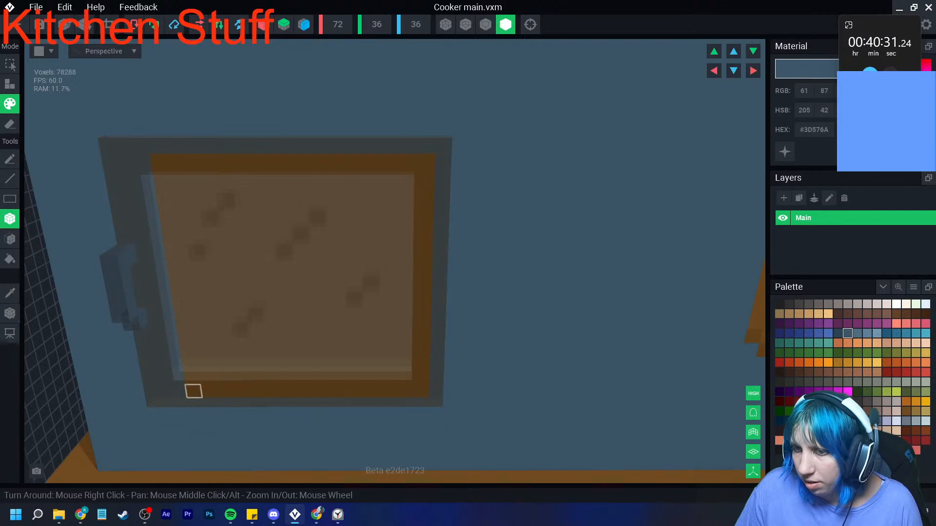
# - Fill the oven panel behind the door with dark grey #423F3E and shade its right edge and lower-right corner in #302F2F
pyautogui.click(798, 304)
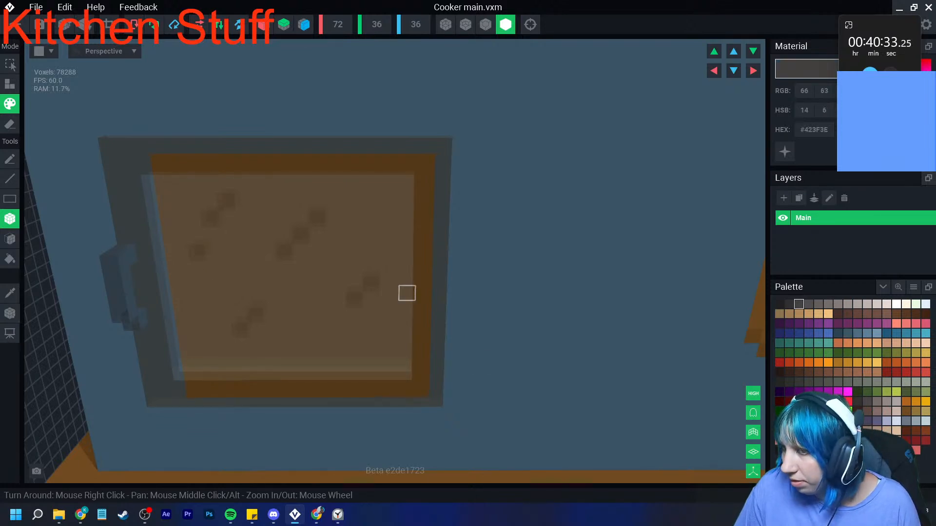
pyautogui.moveTo(155, 165)
pyautogui.mouseDown()
pyautogui.moveTo(406, 351)
pyautogui.moveTo(422, 388)
pyautogui.moveTo(420, 378)
pyautogui.mouseUp()
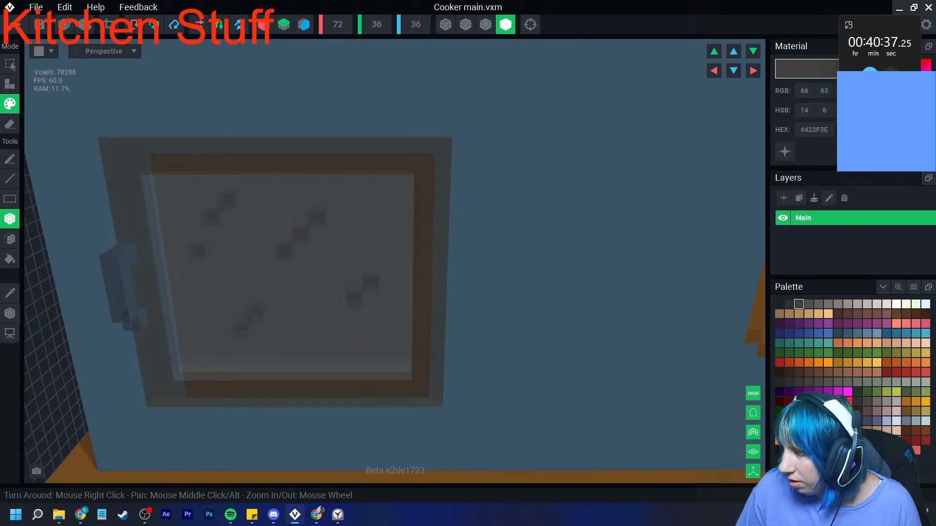
pyautogui.click(789, 304)
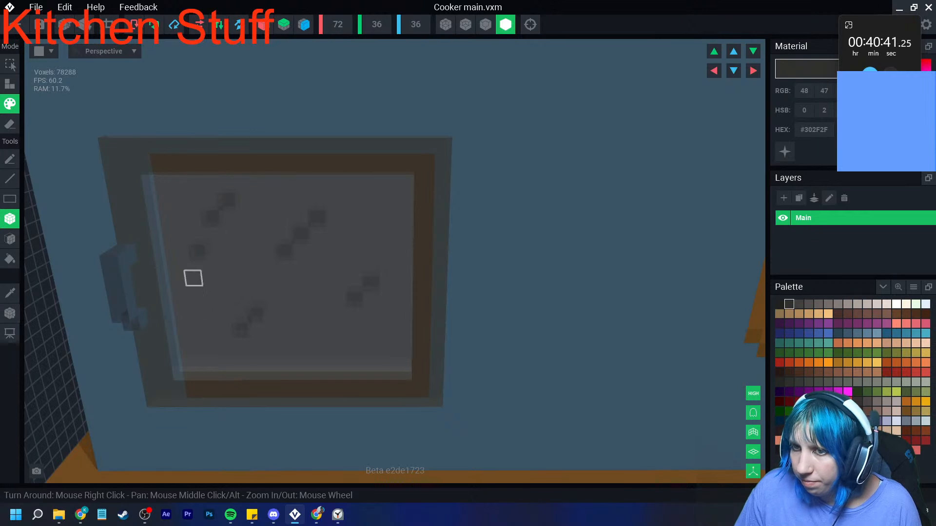
pyautogui.moveTo(193, 392)
pyautogui.mouseDown()
pyautogui.moveTo(408, 391)
pyautogui.moveTo(236, 378)
pyautogui.moveTo(421, 378)
pyautogui.moveTo(424, 230)
pyautogui.moveTo(407, 156)
pyautogui.mouseUp()
pyautogui.moveTo(374, 363)
pyautogui.mouseDown()
pyautogui.moveTo(388, 351)
pyautogui.moveTo(388, 363)
pyautogui.mouseUp()
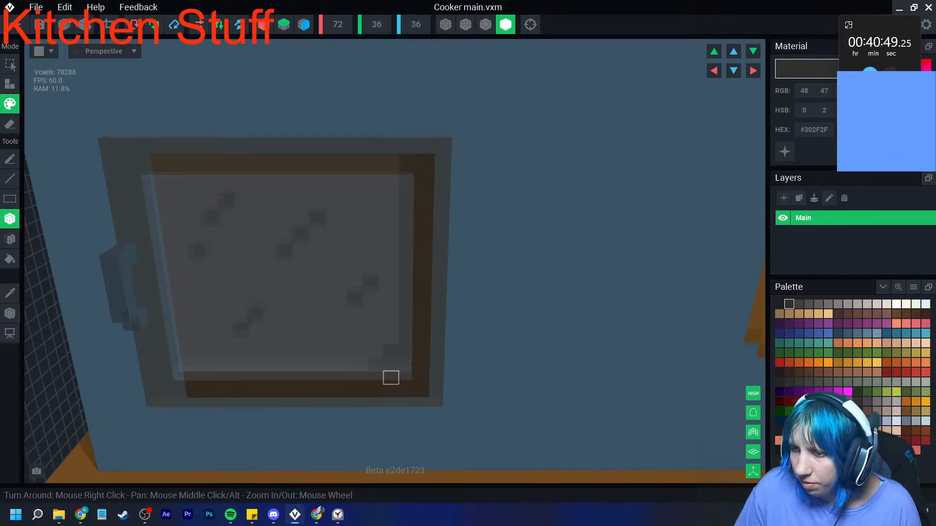
pyautogui.scroll(5, 391, 361)
pyautogui.click(426, 359)
pyautogui.moveTo(392, 388); pyautogui.dragTo(363, 381, button='right')
pyautogui.moveTo(294, 355); pyautogui.dragTo(326, 351)
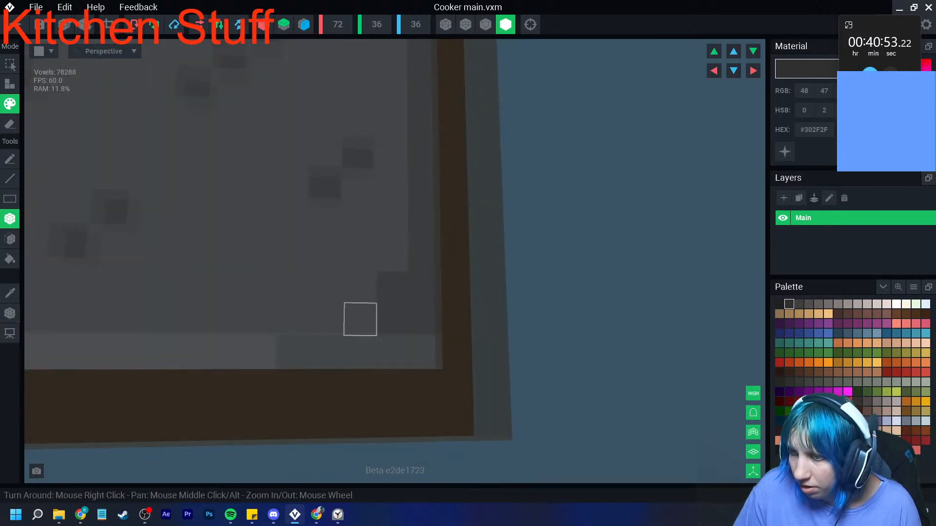
# - Save the Cooker main model, return to the kitchen asset and select the oven door
pyautogui.scroll(-5, 364, 360)
pyautogui.click(15, 24)
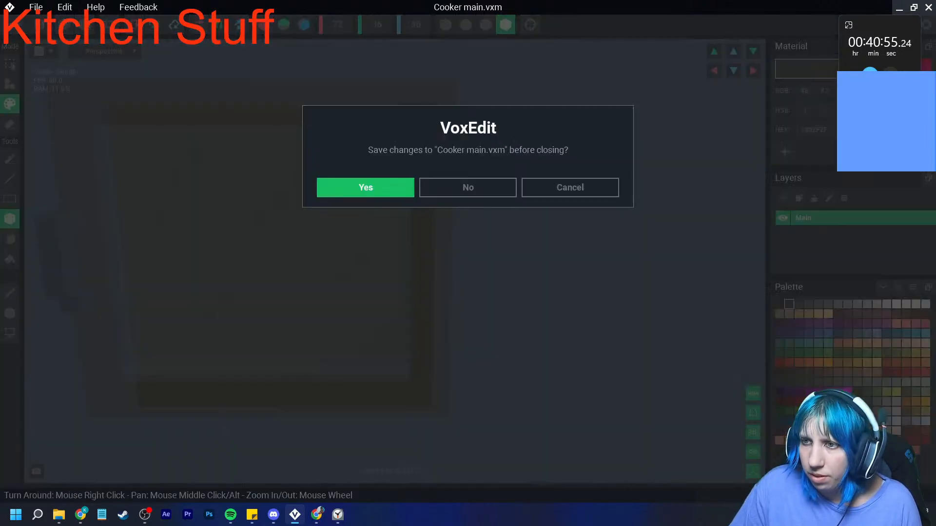
pyautogui.click(366, 188)
pyautogui.moveTo(463, 195); pyautogui.dragTo(446, 182, button='right')
pyautogui.scroll(3, 446, 183)
pyautogui.click(450, 183)
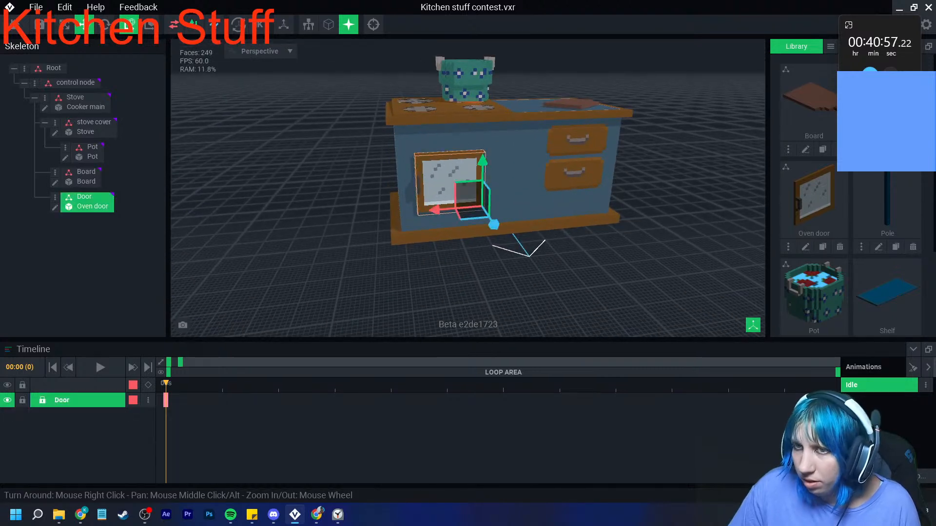
# - Rotate the oven door about its hinge so that it swings open from the cooker's front
pyautogui.click(104, 25)
pyautogui.moveTo(486, 224); pyautogui.dragTo(566, 236)
pyautogui.scroll(6, 525, 253)
pyautogui.click(454, 249)
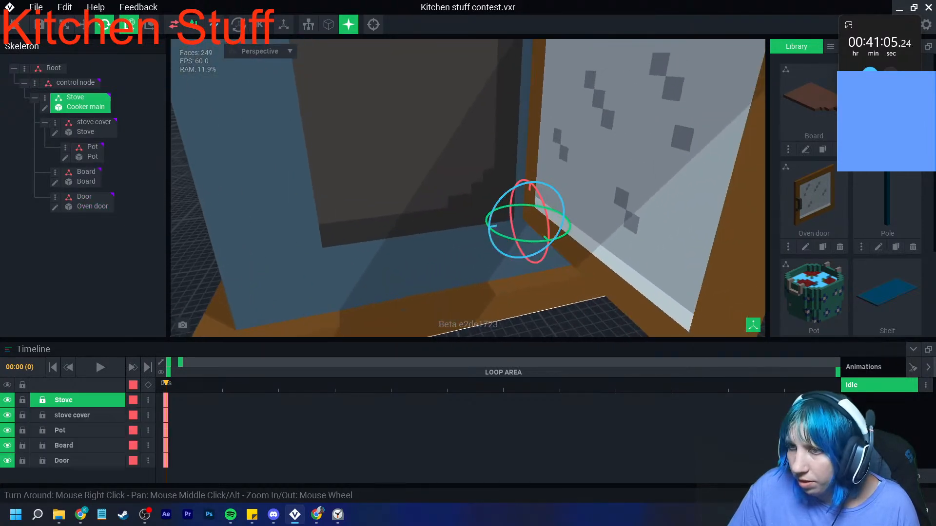
# - Open the Cooker main model and extend the dark right edge of the oven interior by one column in #302F2F
pyautogui.click(45, 108)
pyautogui.moveTo(364, 220); pyautogui.dragTo(350, 324, button='right')
pyautogui.scroll(6, 349, 329)
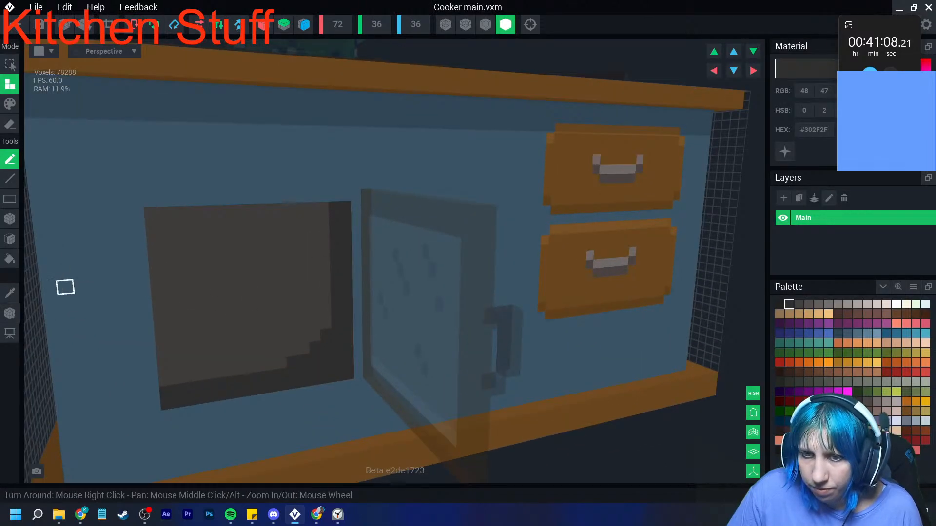
pyautogui.click(10, 293)
pyautogui.click(338, 365)
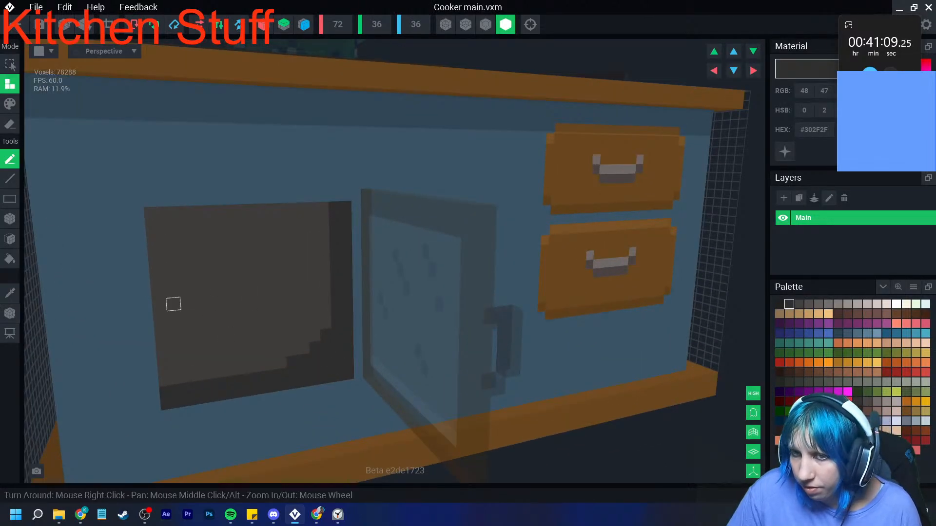
pyautogui.click(10, 219)
pyautogui.click(10, 104)
pyautogui.moveTo(356, 205); pyautogui.dragTo(359, 375)
pyautogui.moveTo(360, 375); pyautogui.dragTo(347, 372, button='right')
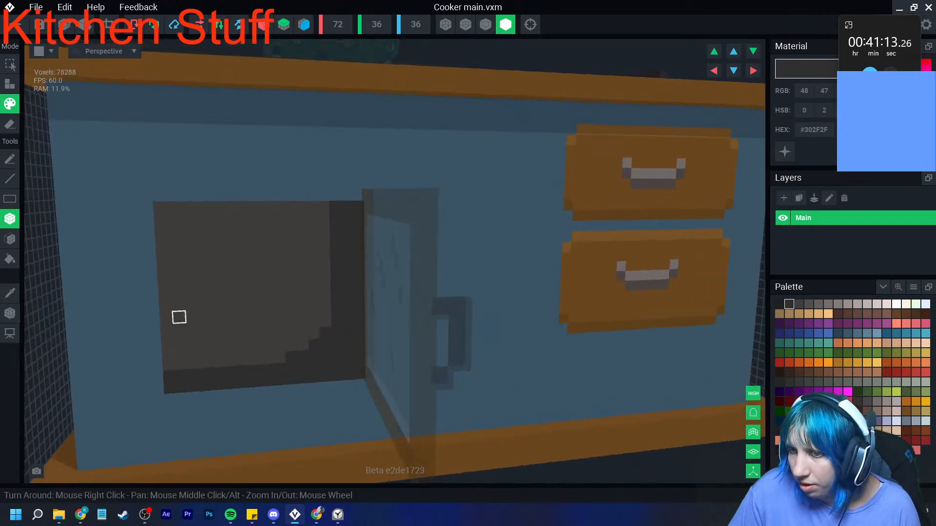
# - Paint a horizontal #302F2F shelf line across the oven interior and fill the lighter areas above and below it with #534F4E
pyautogui.moveTo(165, 317)
pyautogui.mouseDown()
pyautogui.moveTo(323, 319)
pyautogui.moveTo(324, 309)
pyautogui.mouseUp()
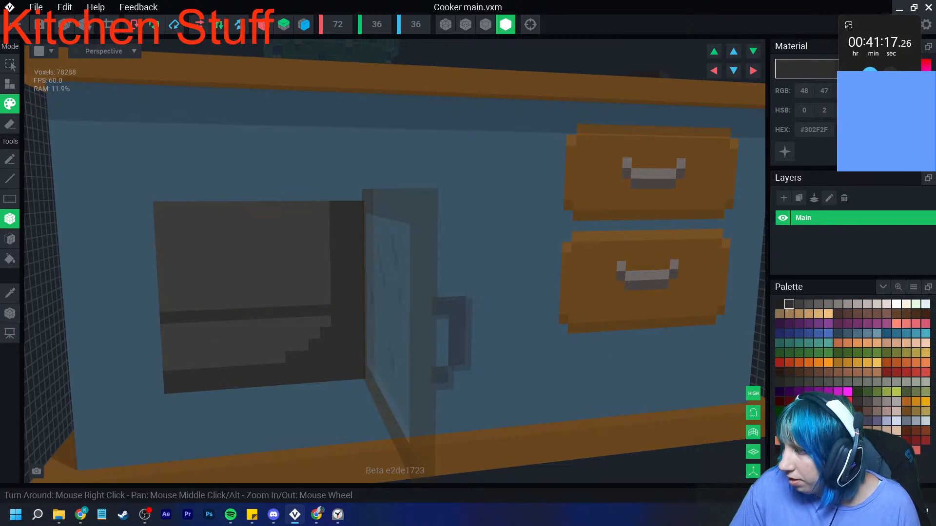
pyautogui.press('f')
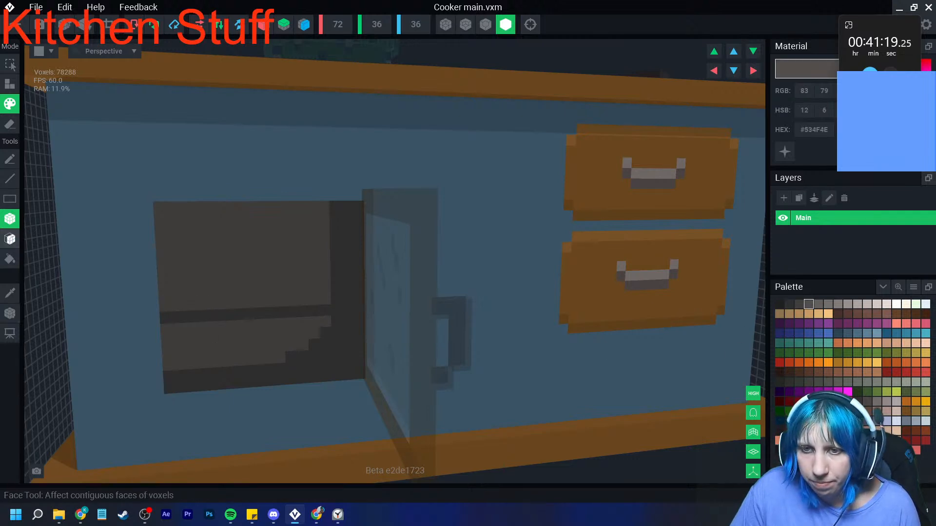
pyautogui.click(241, 265)
pyautogui.click(234, 349)
pyautogui.scroll(-3, 234, 349)
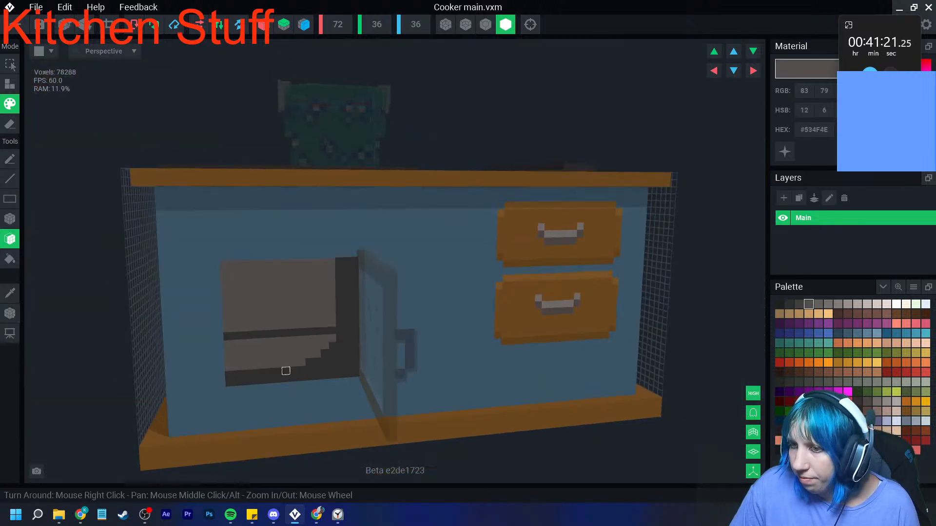
# - Try #423F3E on the area below the oven shelf line and replace it with #302F2F
pyautogui.click(799, 305)
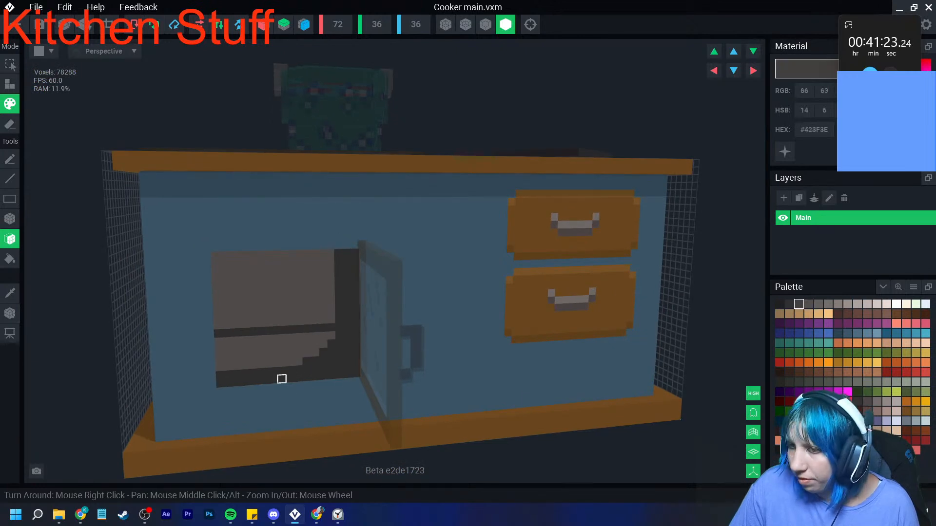
pyautogui.click(290, 354)
pyautogui.scroll(-3, 364, 381)
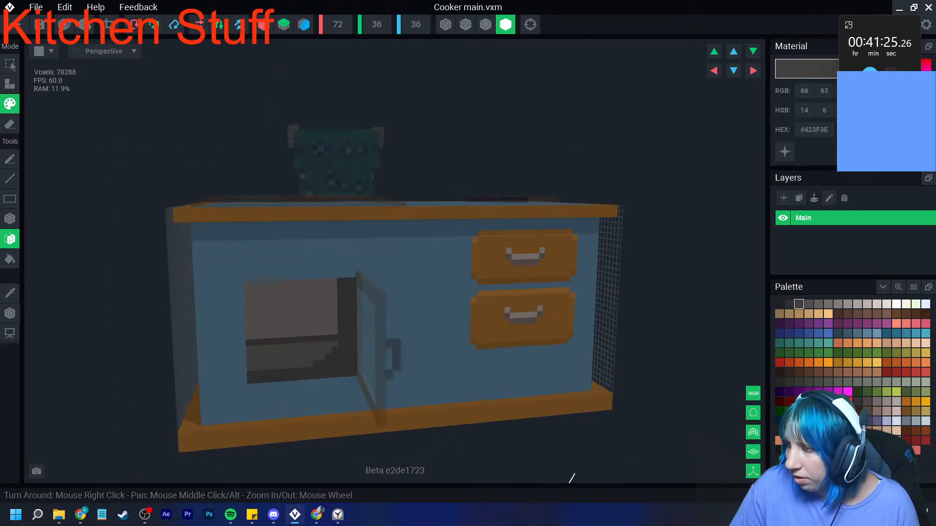
pyautogui.click(789, 304)
pyautogui.click(303, 347)
pyautogui.scroll(-3, 361, 391)
pyautogui.scroll(3, 361, 391)
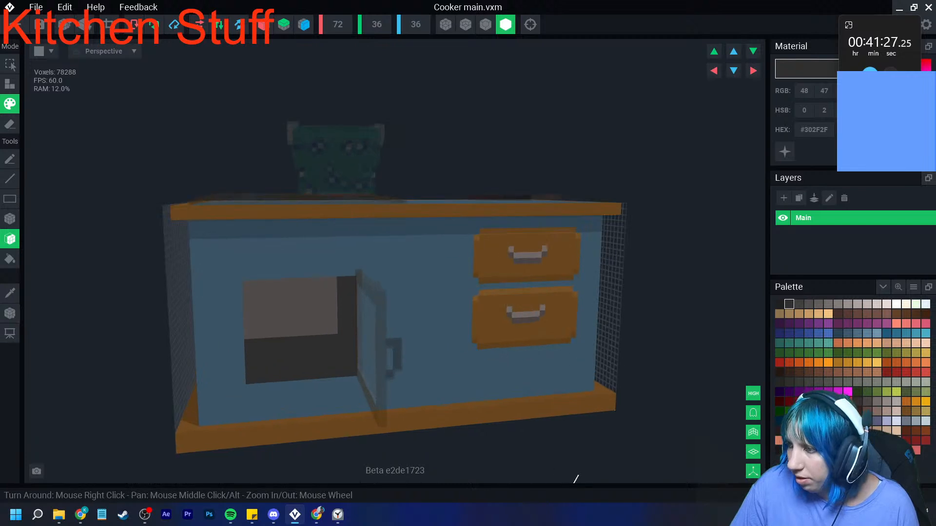
# - Paint a #423F3E band with a stepped right end inside the dark lower part of the oven, leaving dark rows above and below
pyautogui.click(799, 304)
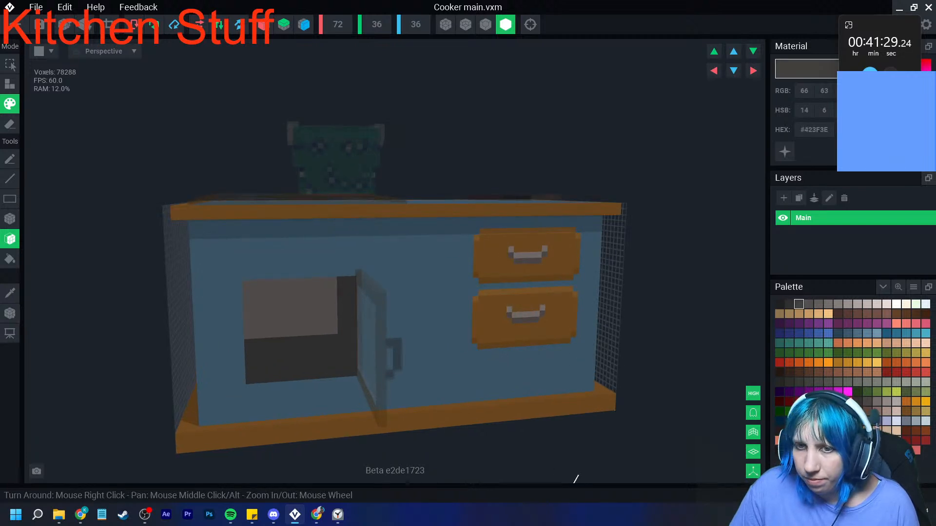
pyautogui.click(9, 219)
pyautogui.moveTo(248, 368); pyautogui.dragTo(322, 363)
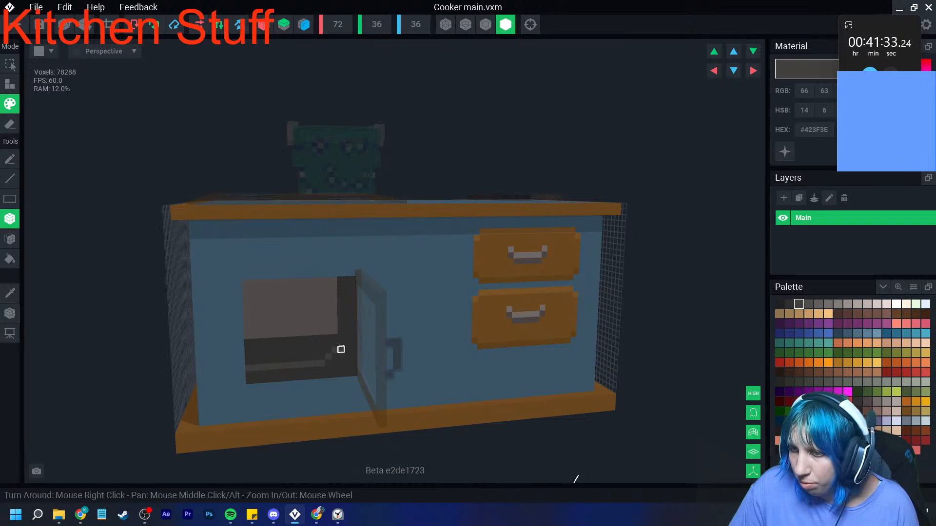
pyautogui.click(340, 350)
pyautogui.click(335, 357)
pyautogui.click(341, 343)
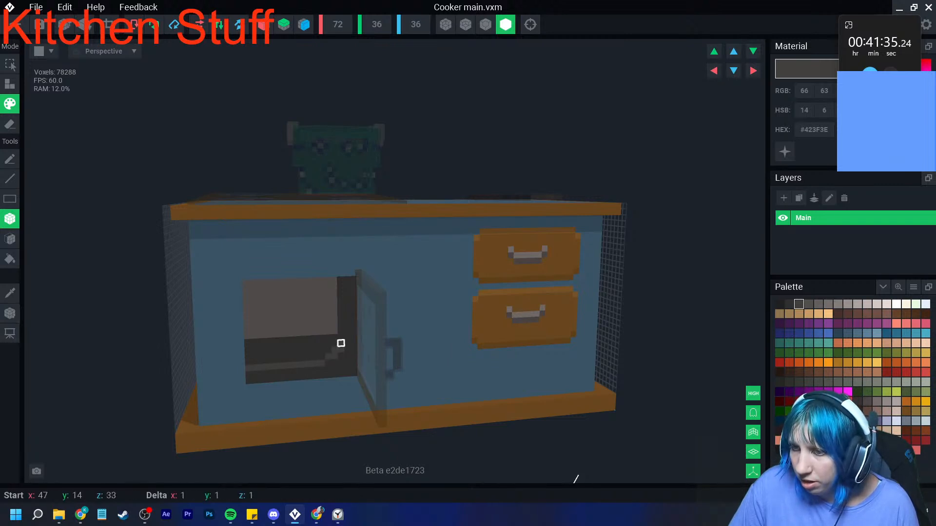
pyautogui.moveTo(322, 356); pyautogui.dragTo(246, 361)
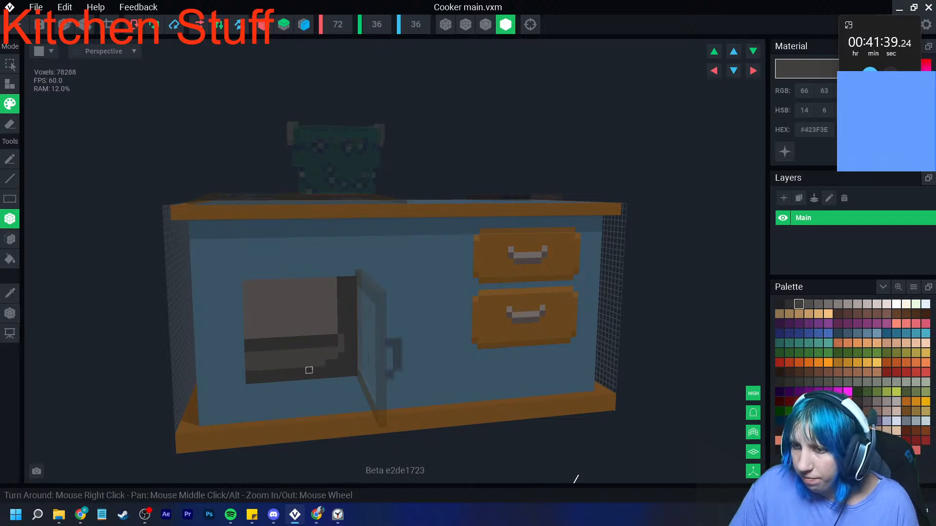
pyautogui.moveTo(295, 365); pyautogui.dragTo(326, 405, button='right')
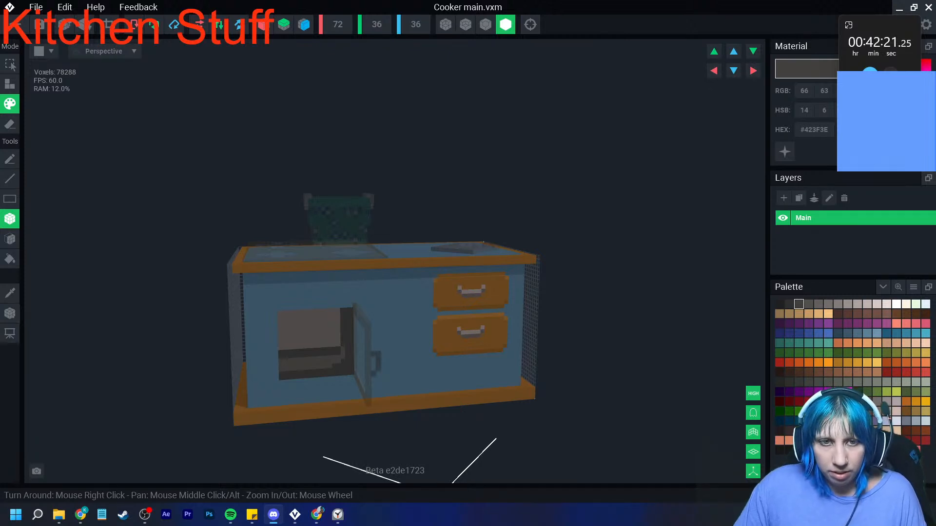
# - Save the Cooker main model with its repainted oven interior and return to the kitchen asset
pyautogui.hotkey('alt', 'Tab')
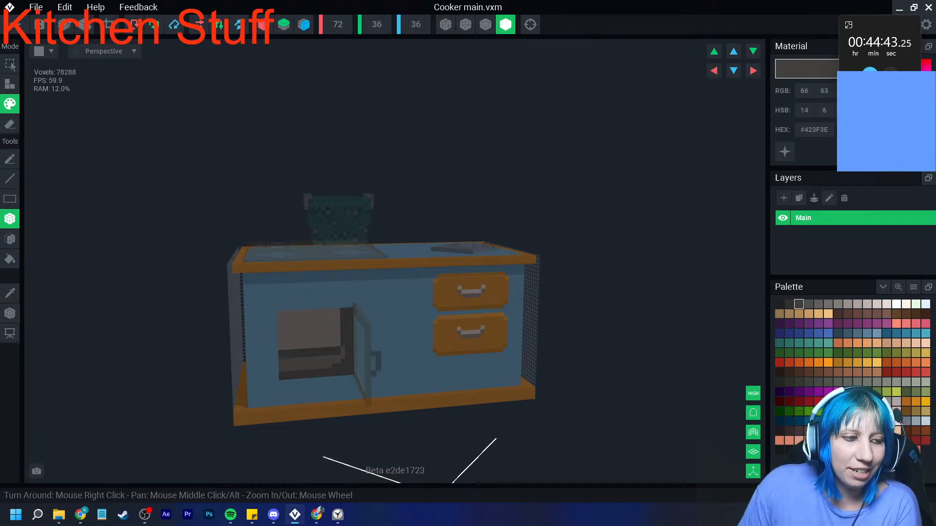
pyautogui.scroll(5, 295, 377)
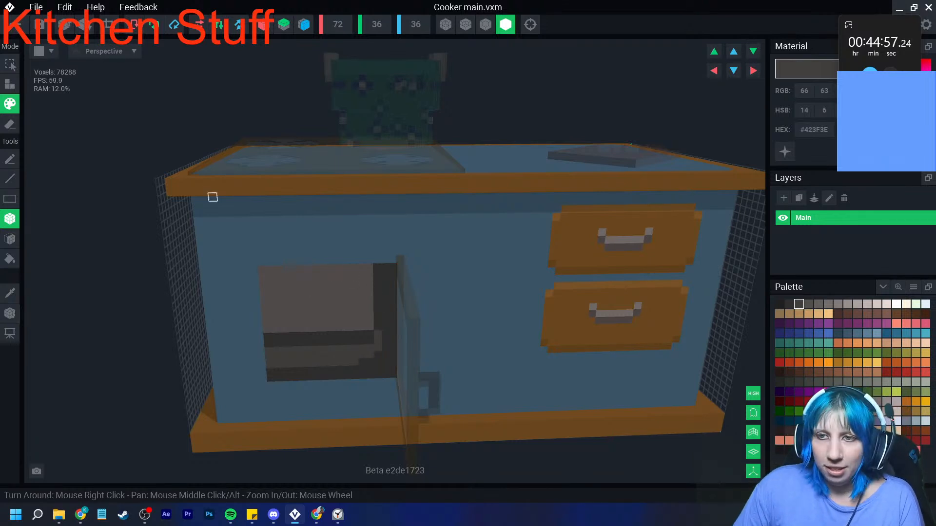
pyautogui.click(19, 24)
pyautogui.click(366, 188)
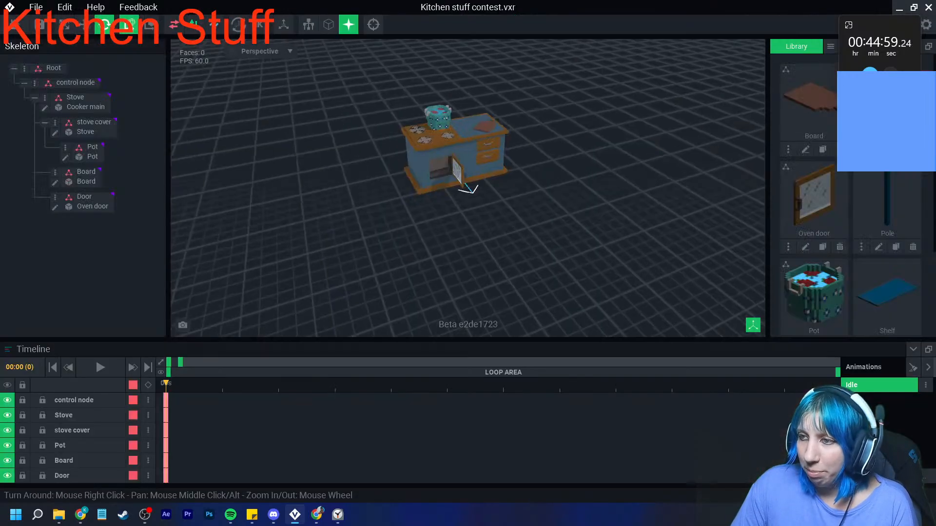
# - Select the oven door, rotate it shut against the cooker's front and deselect it
pyautogui.scroll(4, 439, 199)
pyautogui.moveTo(453, 217); pyautogui.dragTo(428, 202, button='right')
pyautogui.scroll(5, 429, 201)
pyautogui.click(492, 134)
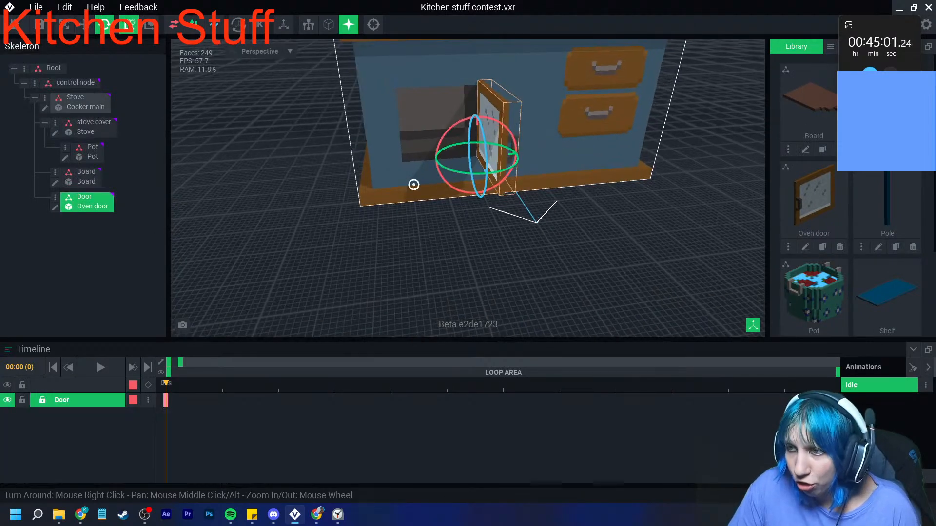
pyautogui.moveTo(529, 141); pyautogui.dragTo(509, 156, button='right')
pyautogui.moveTo(485, 190); pyautogui.dragTo(431, 163)
pyautogui.click(416, 219)
pyautogui.scroll(3, 415, 187)
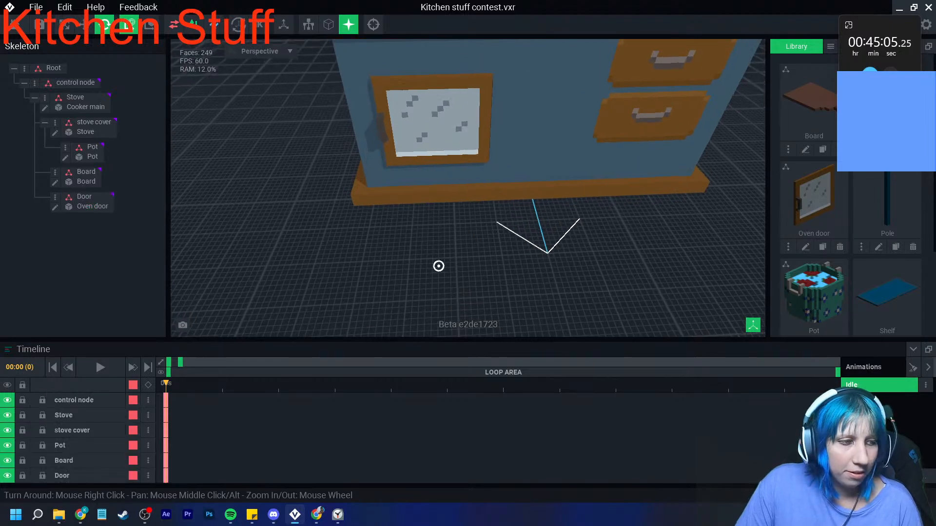
# - Examine the assembled cooker from several angles, including the closed oven door, the burners, the pot and the chopping board
pyautogui.scroll(-3, 414, 187)
pyautogui.moveTo(468, 190); pyautogui.dragTo(407, 200, button='middle')
pyautogui.moveTo(408, 200); pyautogui.dragTo(404, 168, button='right')
pyautogui.scroll(1, 404, 168)
pyautogui.moveTo(424, 261); pyautogui.dragTo(414, 221, button='right')
pyautogui.scroll(2, 417, 259)
pyautogui.scroll(-3, 417, 259)
pyautogui.scroll(2, 419, 229)
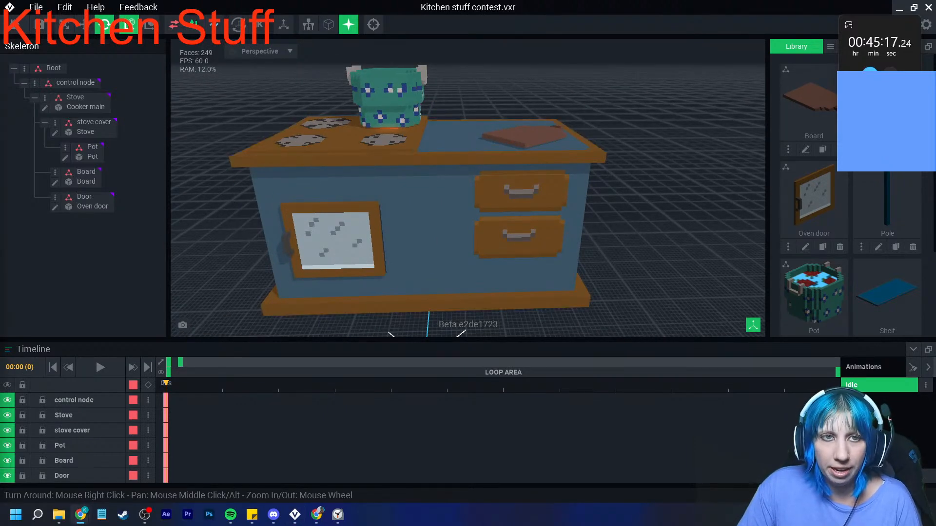
pyautogui.scroll(4, 443, 173)
pyautogui.moveTo(442, 173); pyautogui.dragTo(447, 204, button='right')
# - Create a new model named Pan in the asset's library
pyautogui.click(830, 46)
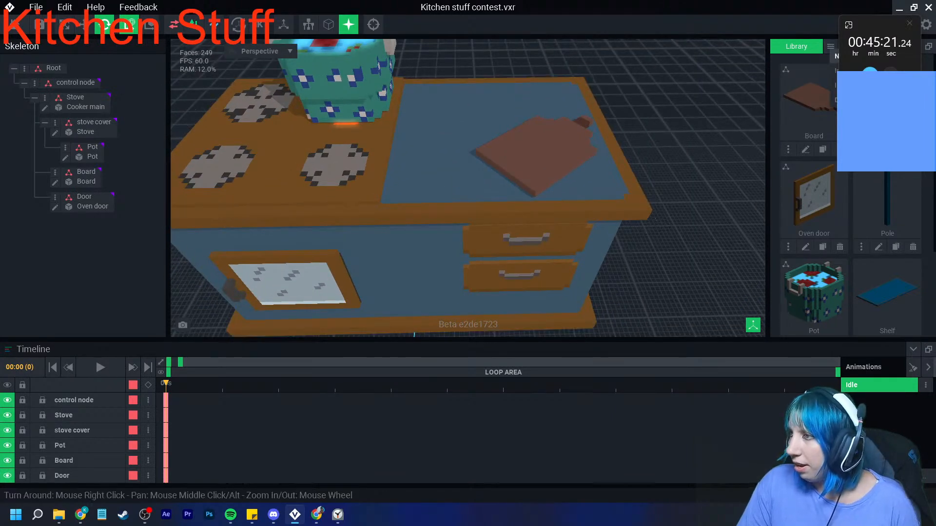
pyautogui.click(835, 57)
pyautogui.write('Pan')
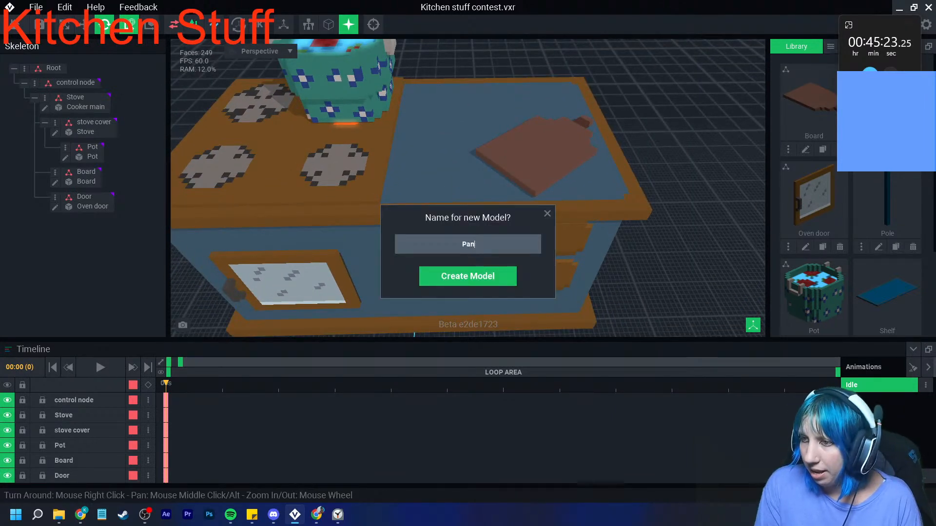
pyautogui.press('Return')
# - Load the second "VE - the sa..." PNG from the VE_PAL folder as the Pan model's palette
pyautogui.click(913, 287)
pyautogui.click(884, 316)
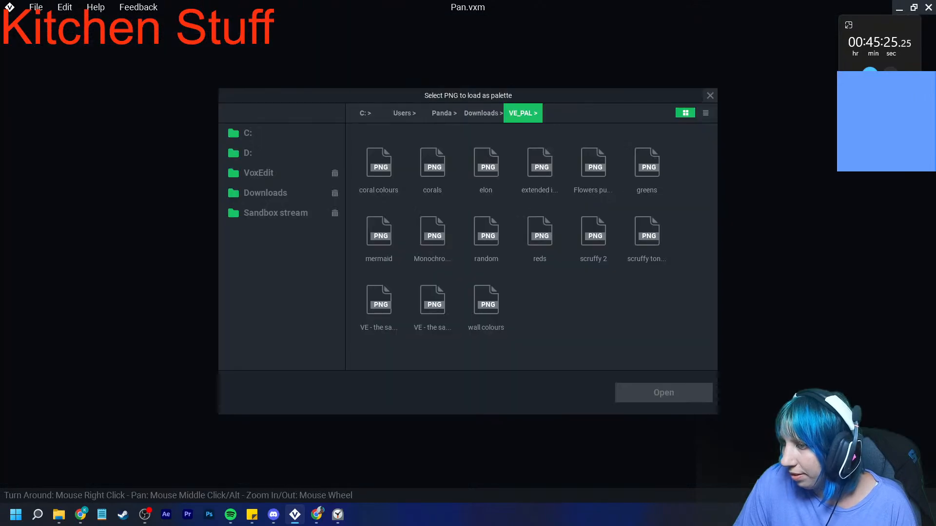
pyautogui.click(433, 300)
pyautogui.click(664, 393)
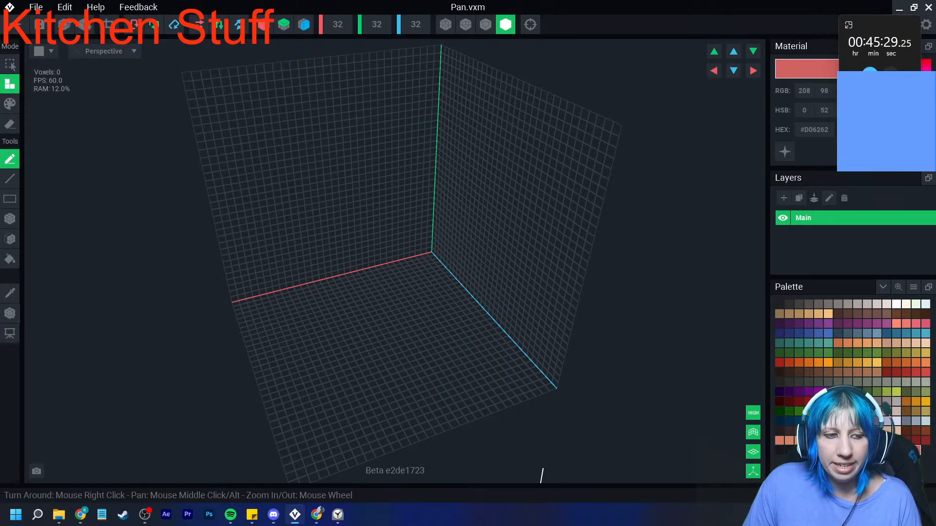
pyautogui.click(295, 515)
pyautogui.click(295, 515)
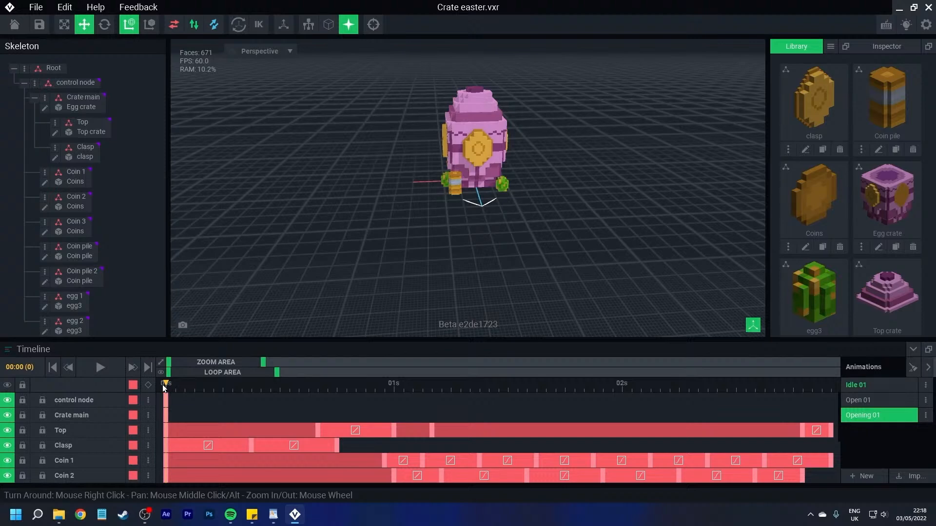
# - Play back the Opening 01 animation of the Easter crate and pause it
pyautogui.scroll(3, 386, 226)
pyautogui.scroll(-3, 370, 241)
pyautogui.click(100, 367)
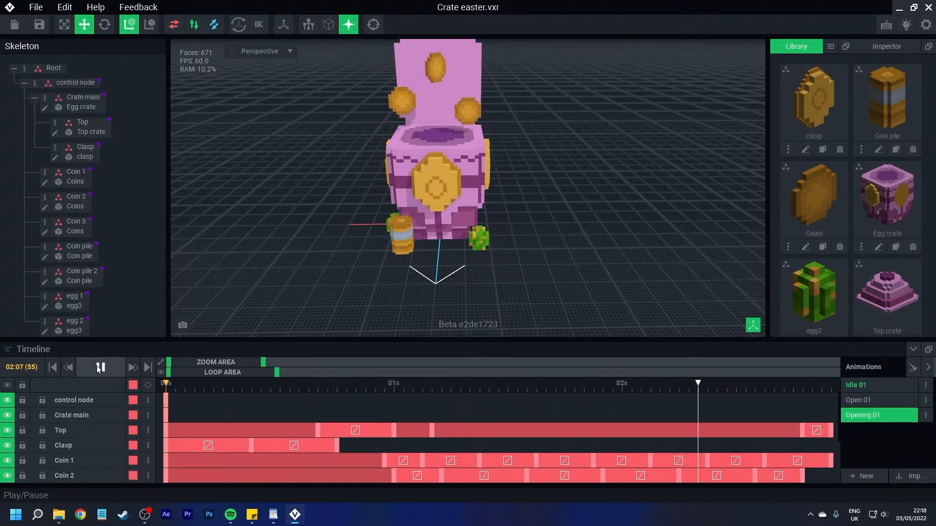
pyautogui.click(96, 366)
# - Widen the timeline's zoom area and add a keyframe for all nodes at Opening 01's last keyframe position, 02:22
pyautogui.moveTo(812, 388); pyautogui.dragTo(839, 403)
pyautogui.moveTo(264, 363); pyautogui.dragTo(289, 363)
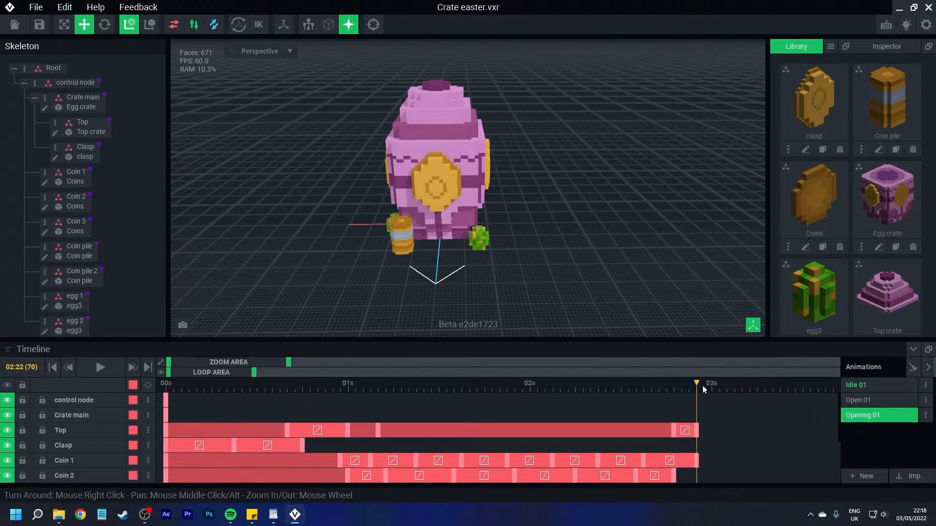
pyautogui.moveTo(696, 386)
pyautogui.mouseDown()
pyautogui.moveTo(404, 400)
pyautogui.moveTo(696, 403)
pyautogui.mouseUp()
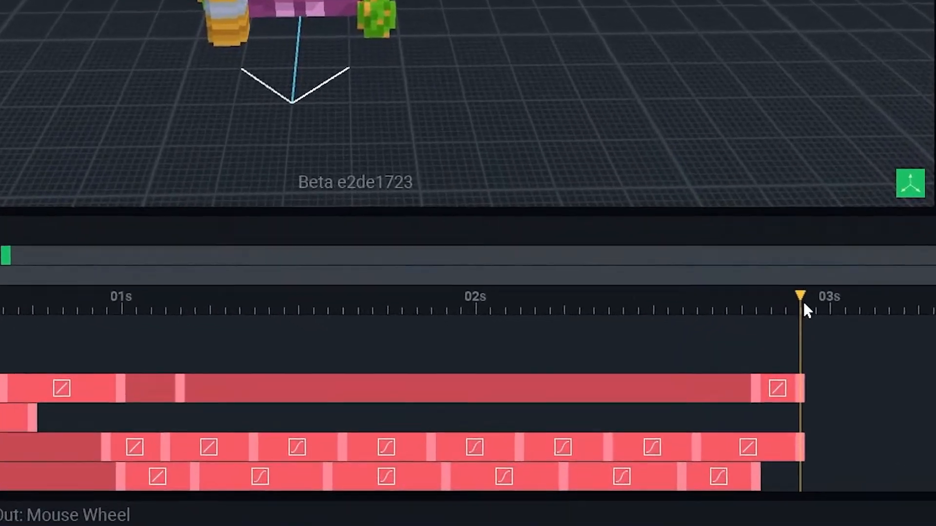
pyautogui.scroll(-2, 711, 431)
pyautogui.scroll(-3, 839, 390)
pyautogui.scroll(4, 830, 385)
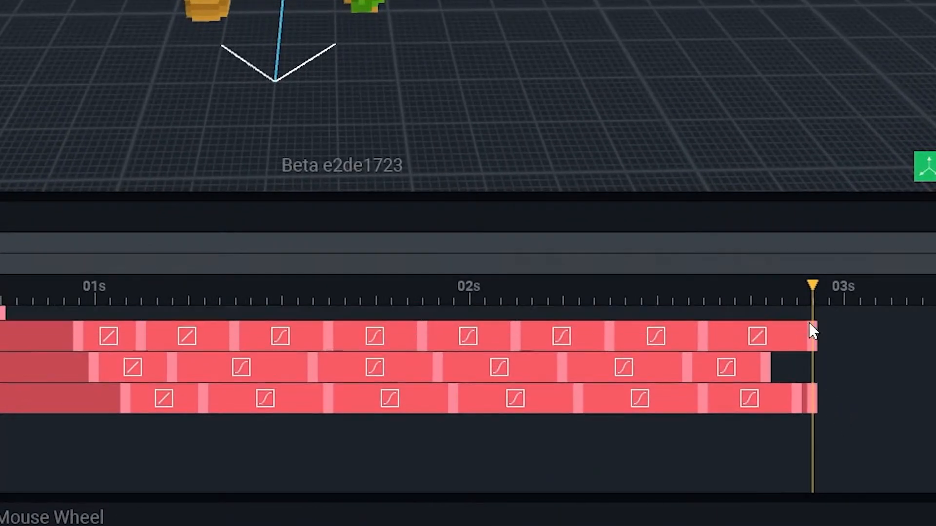
pyautogui.scroll(1, 823, 331)
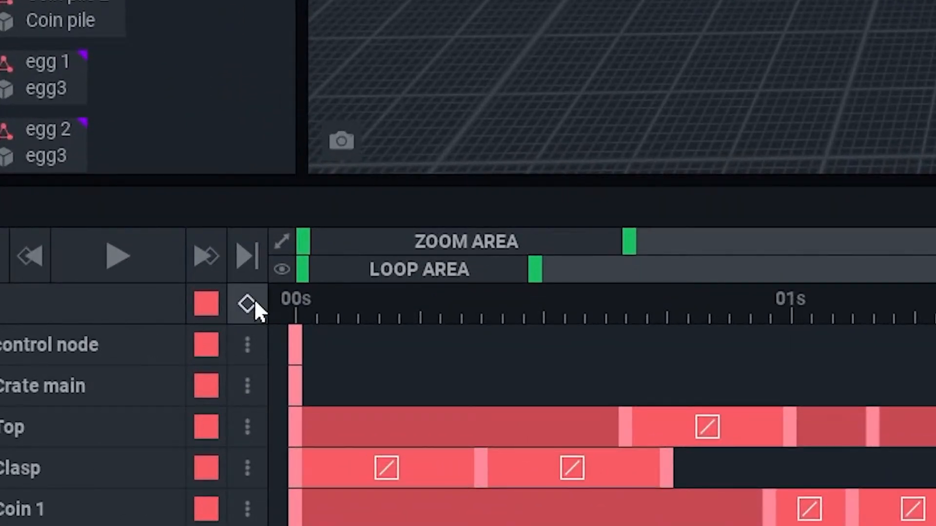
pyautogui.click(253, 300)
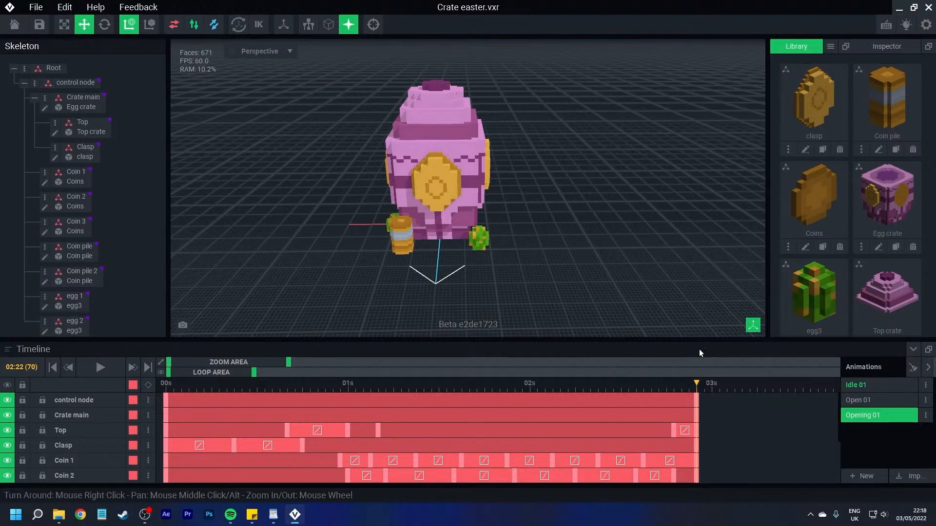
# - Inspect the Open 01 animation by scrubbing between its first and last keyframes, and switch to the Idle 01 animation
pyautogui.click(872, 399)
pyautogui.click(163, 388)
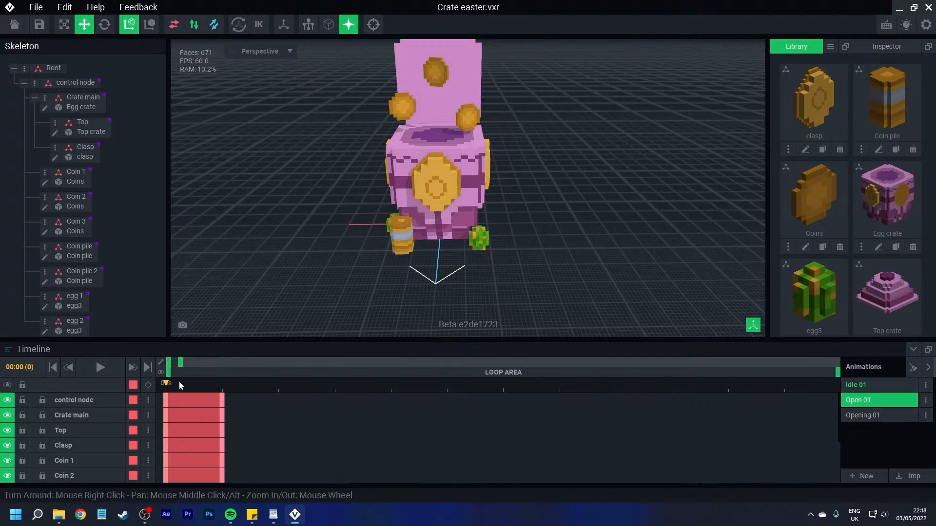
pyautogui.click(211, 385)
pyautogui.click(171, 384)
pyautogui.click(198, 385)
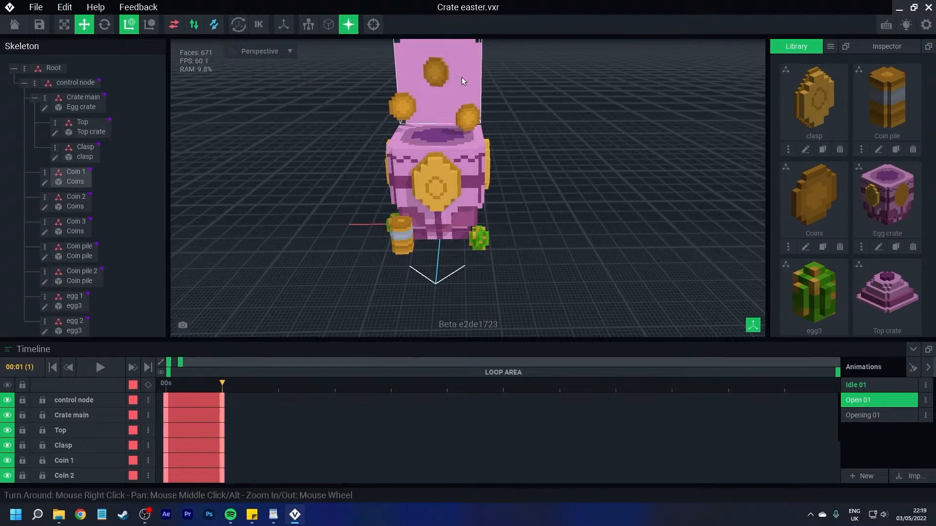
pyautogui.click(865, 385)
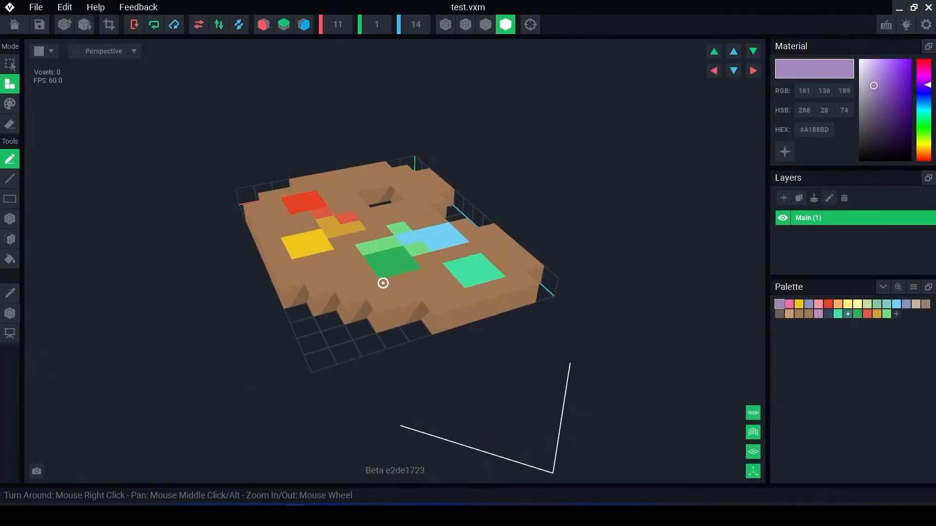
# - Recolour one brown voxel below the yellow patch of the test palette model to light green #73DA82
pyautogui.moveTo(382, 277); pyautogui.dragTo(408, 276, button='right')
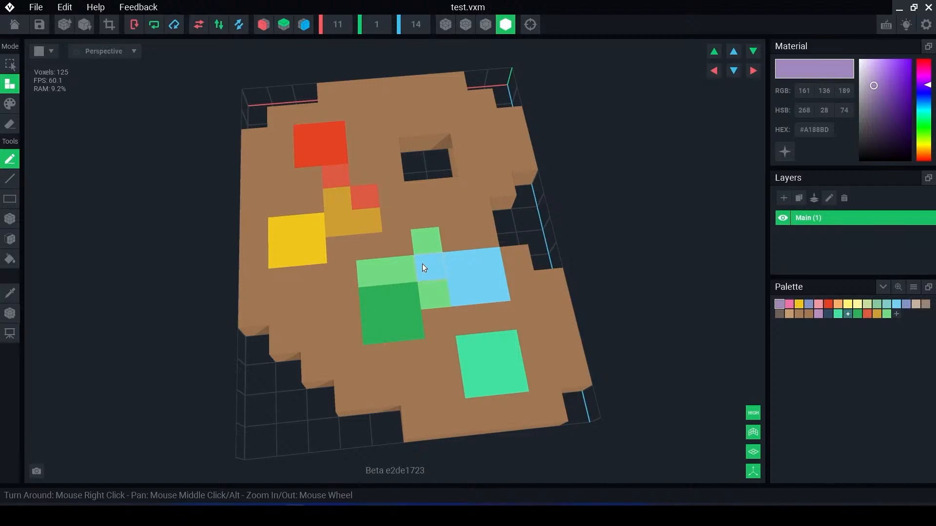
pyautogui.moveTo(423, 264); pyautogui.dragTo(423, 261, button='right')
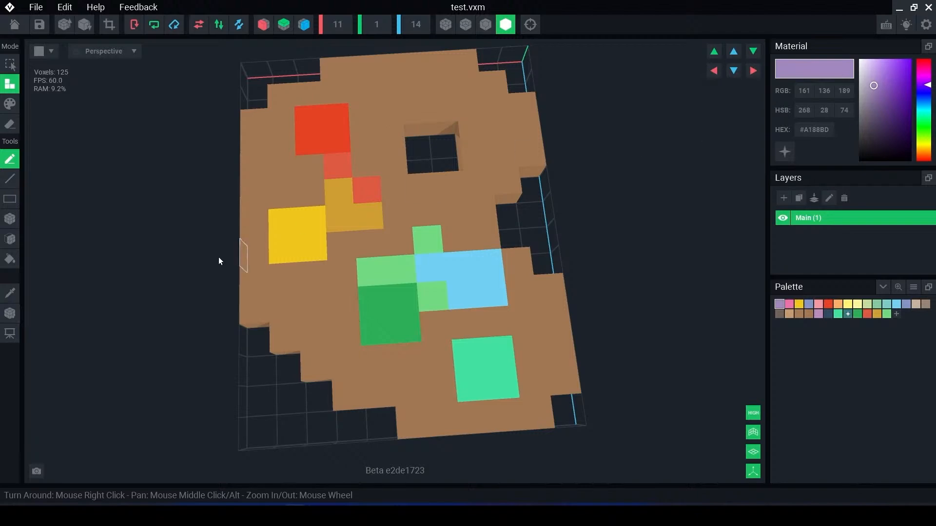
pyautogui.click(10, 219)
pyautogui.click(10, 109)
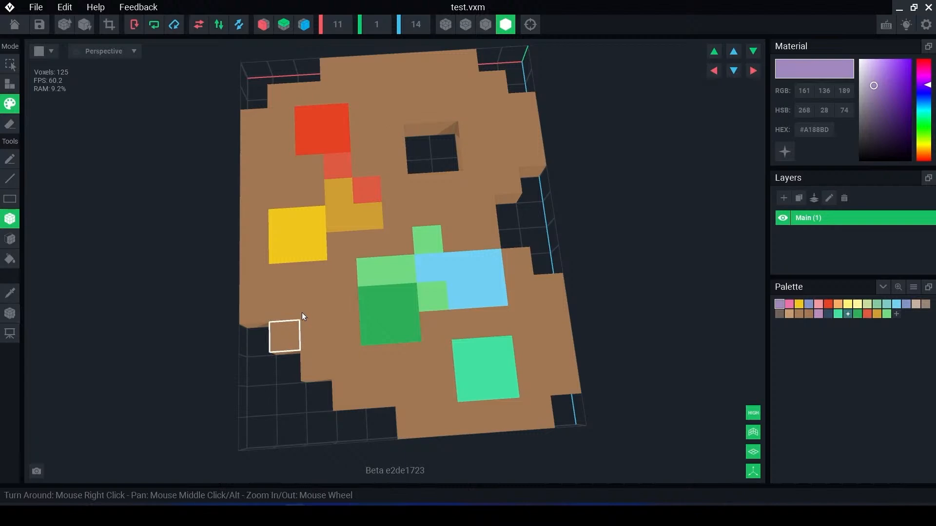
pyautogui.click(888, 314)
pyautogui.click(313, 305)
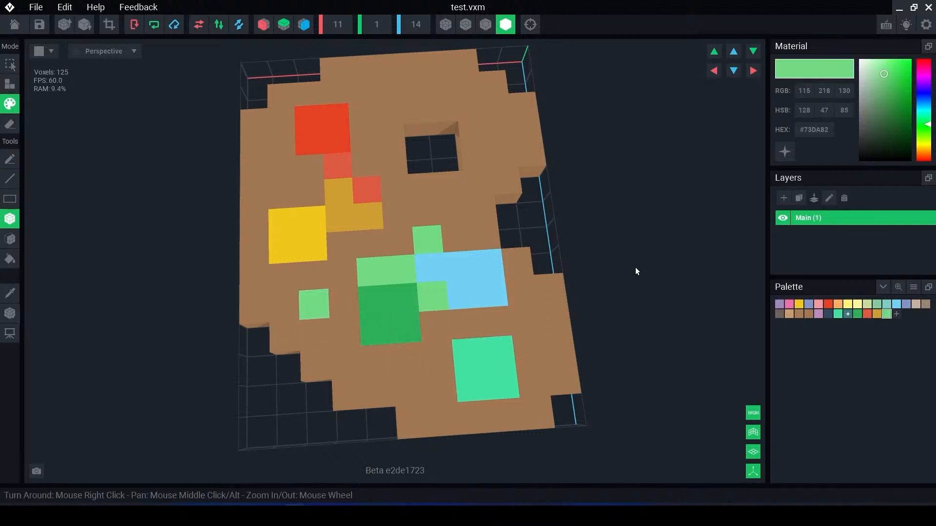
# - Toggle emissivity on and off for the light green #73DA82 material to compare how its voxels look
pyautogui.click(784, 154)
pyautogui.click(784, 154)
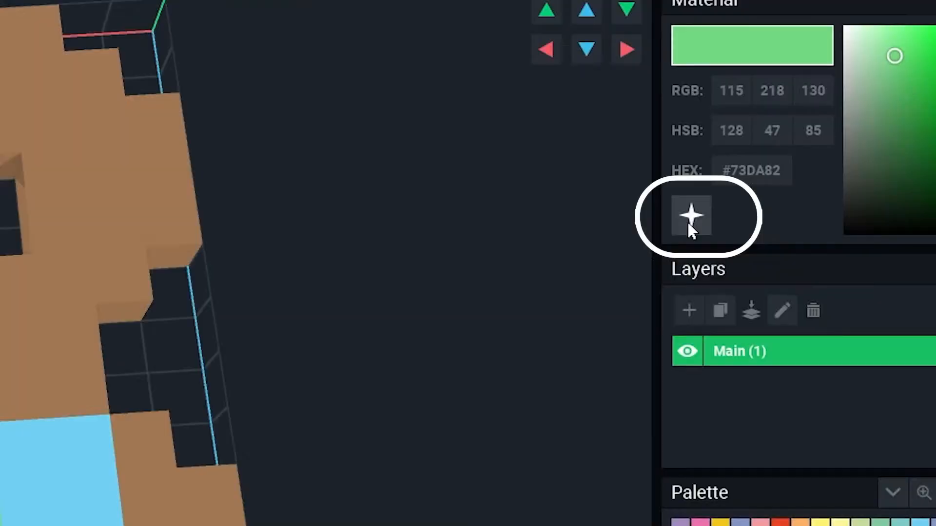
pyautogui.click(784, 155)
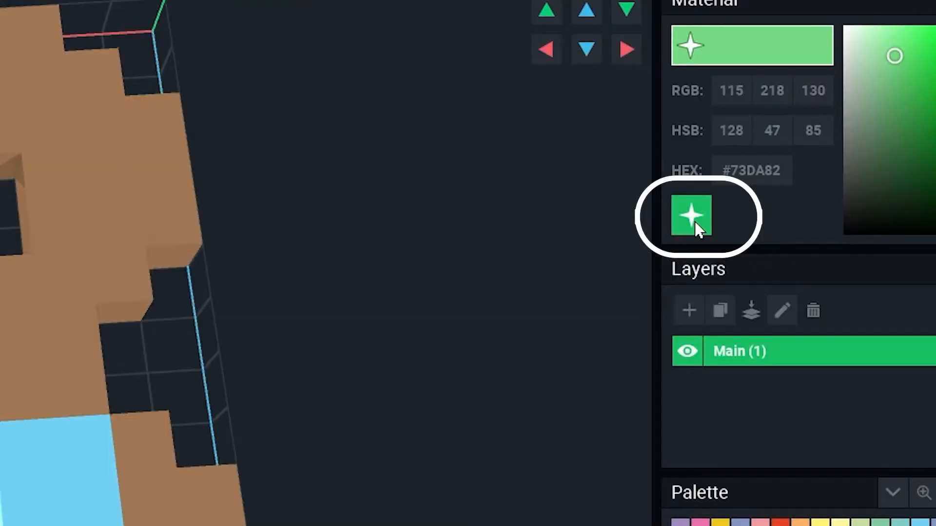
pyautogui.click(701, 222)
pyautogui.click(701, 223)
pyautogui.click(701, 223)
pyautogui.click(699, 219)
pyautogui.click(699, 219)
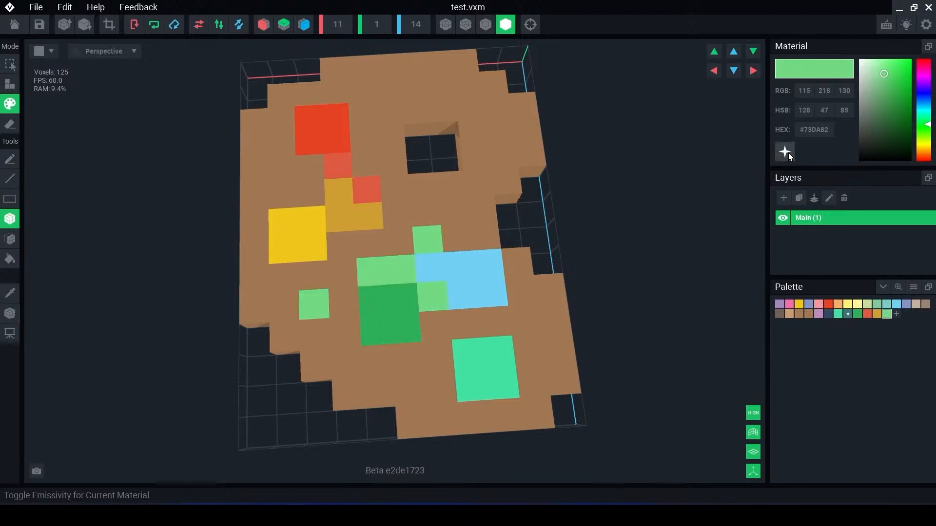
pyautogui.click(785, 152)
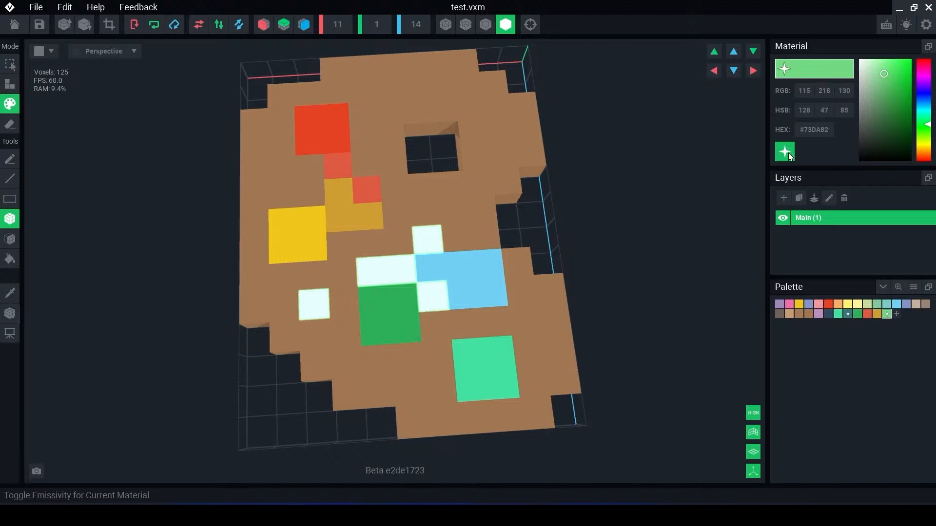
pyautogui.click(788, 153)
pyautogui.click(788, 153)
pyautogui.click(789, 153)
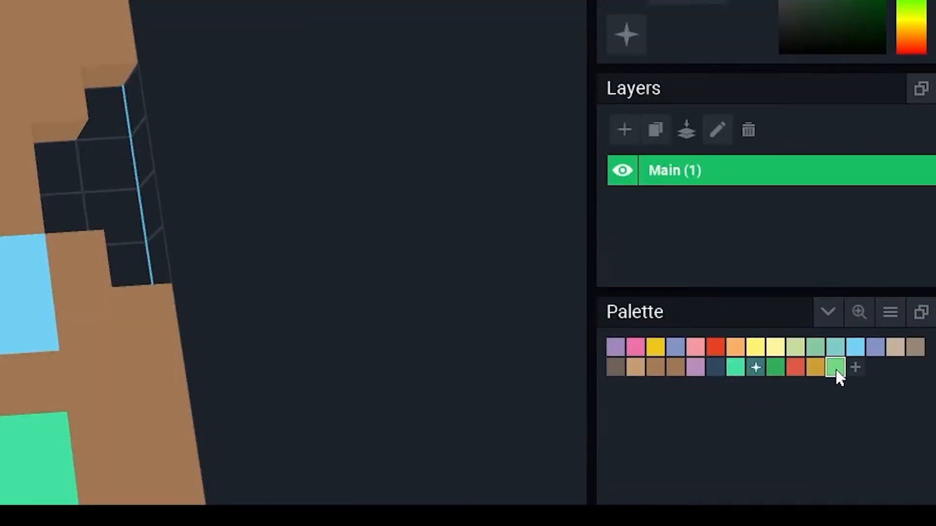
# - Add a second light green #73DA82 swatch to the palette and toggle emissivity on it
pyautogui.click(855, 368)
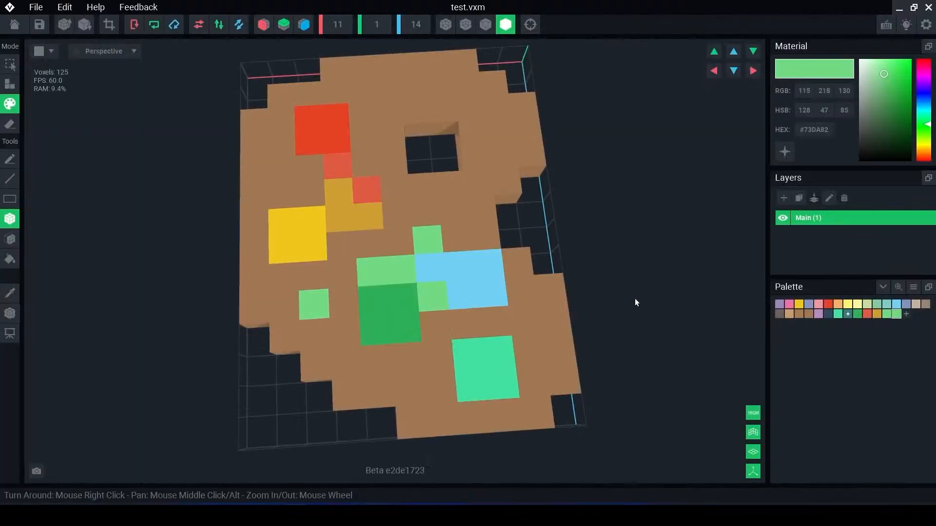
pyautogui.click(627, 35)
pyautogui.click(783, 151)
pyautogui.click(783, 153)
pyautogui.click(785, 151)
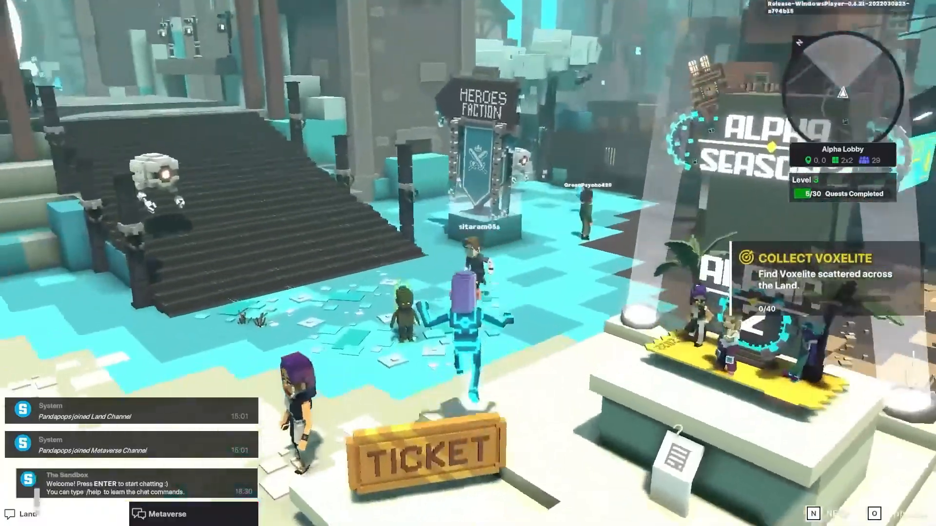
pyautogui.press('w')
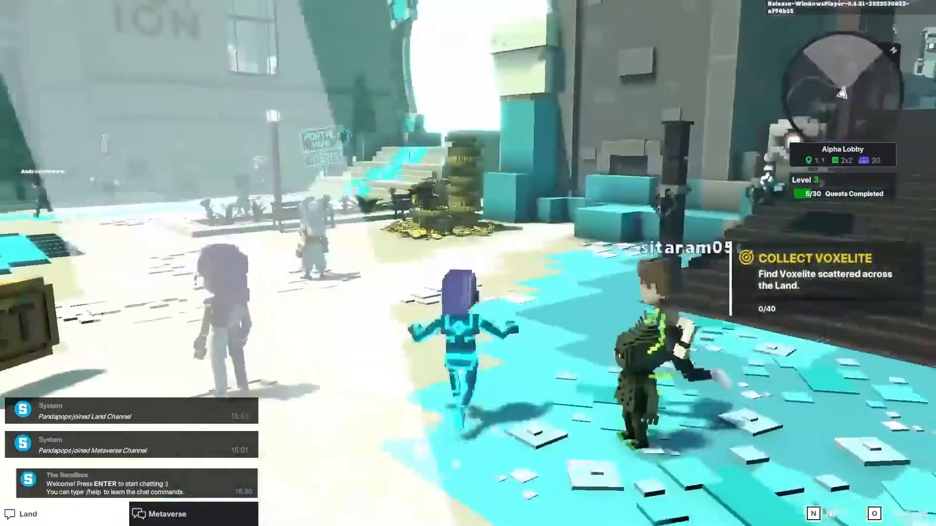
pyautogui.press('w')
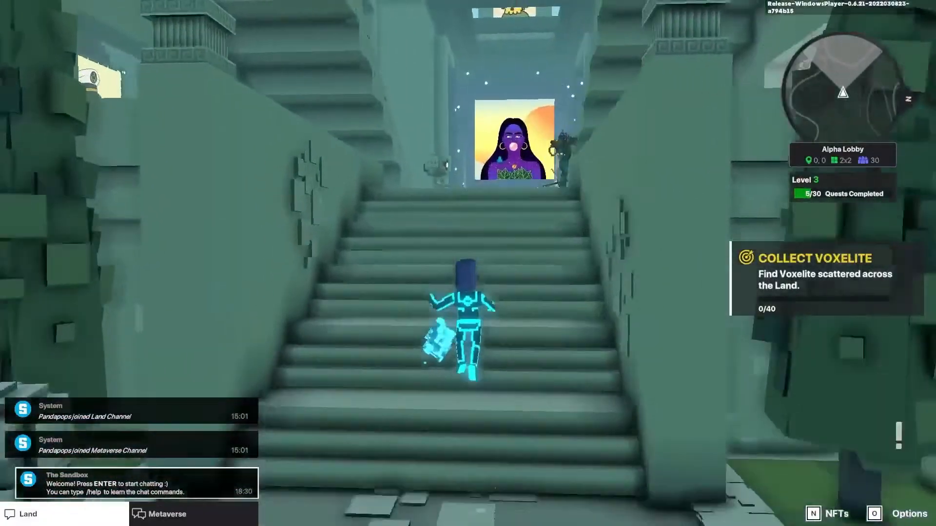
pyautogui.press('w')
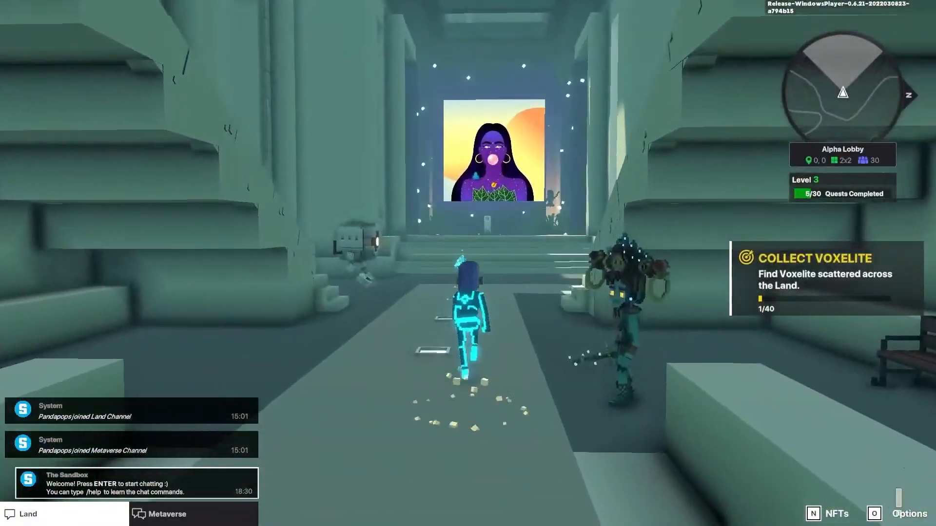
pyautogui.press('w')
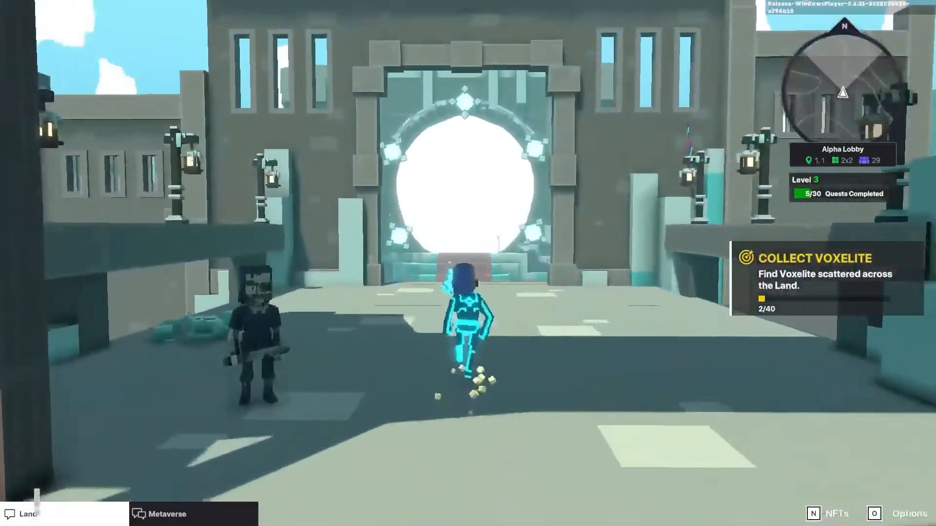
pyautogui.press('w')
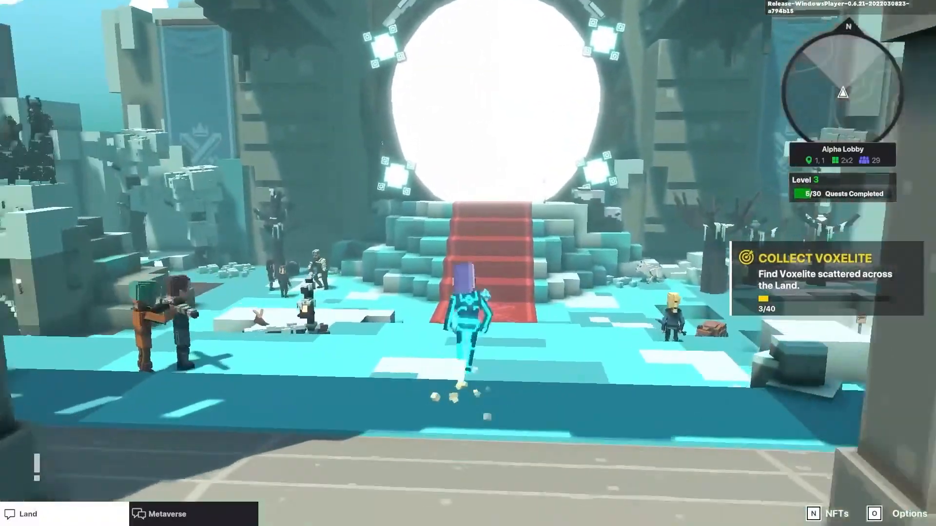
pyautogui.press('w')
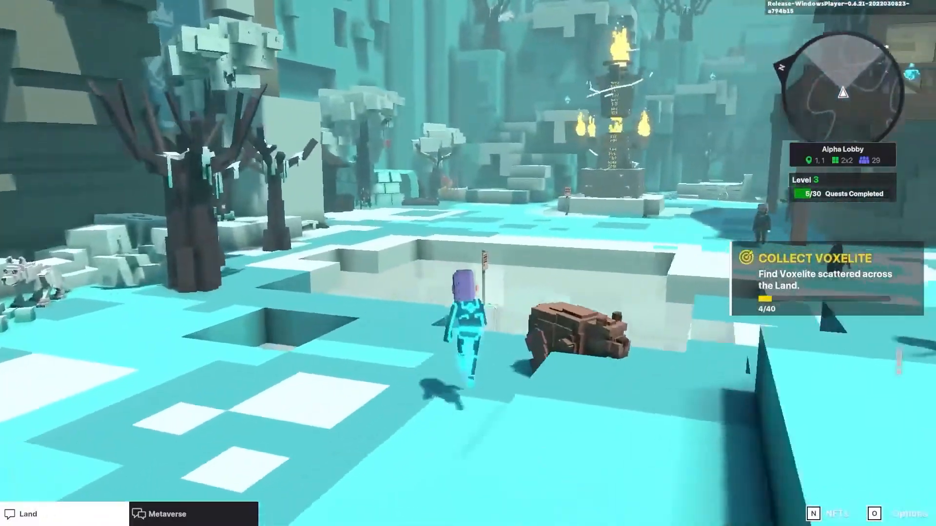
pyautogui.press('w')
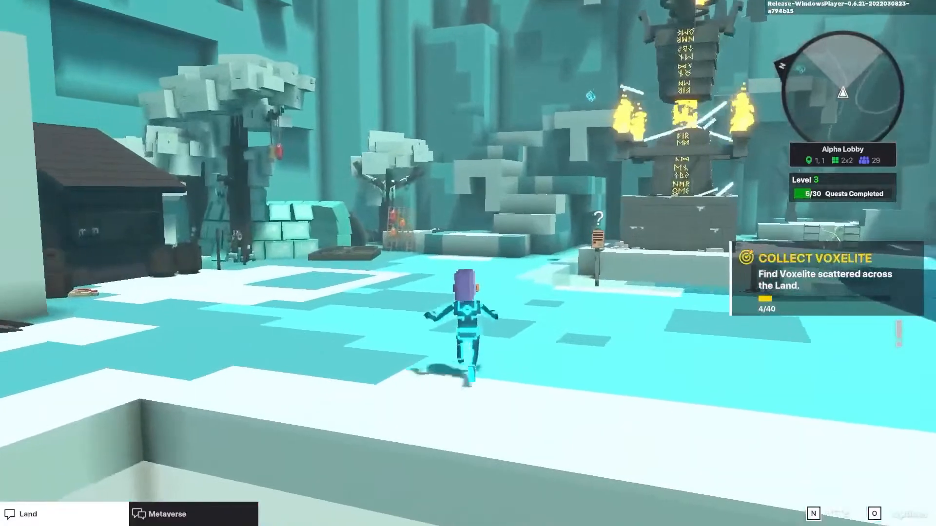
pyautogui.press('w')
pyautogui.press('space')
pyautogui.press('space')
pyautogui.press('w')
pyautogui.press('space')
pyautogui.press('space')
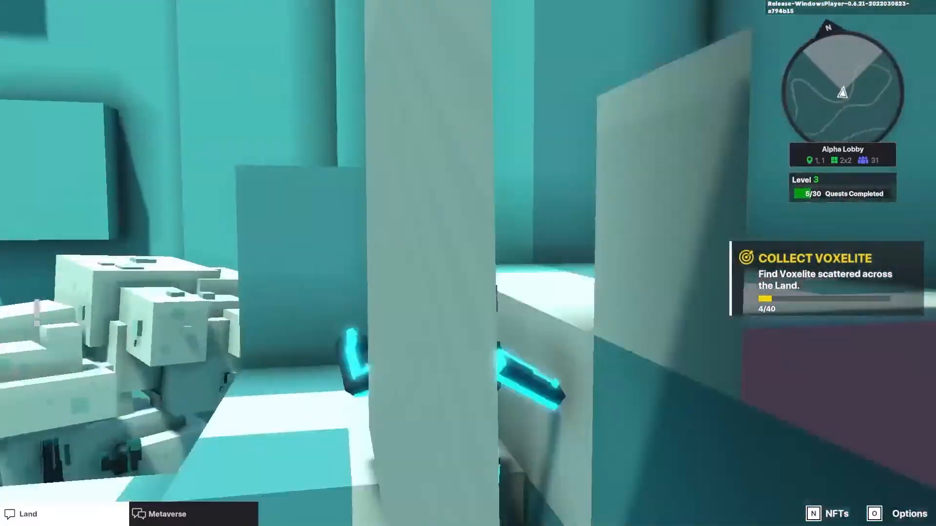
pyautogui.press('w')
pyautogui.press('space')
pyautogui.press('space')
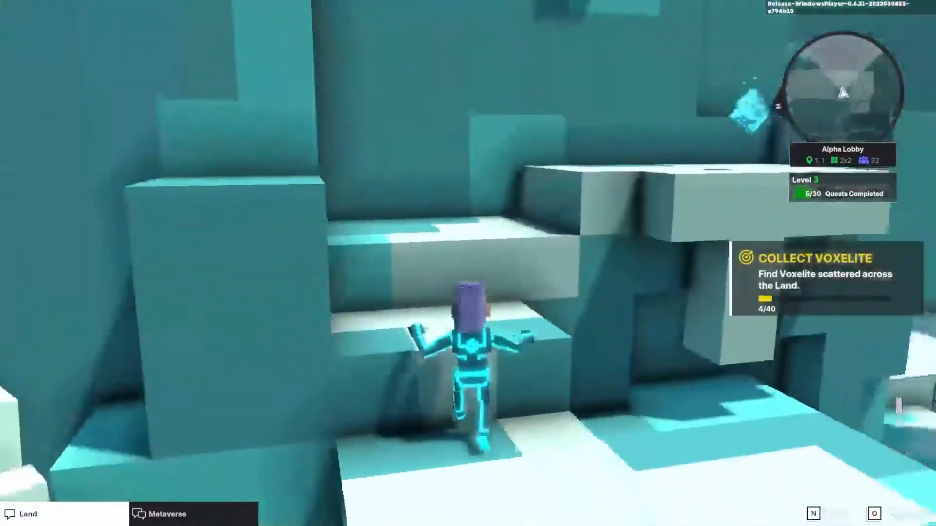
pyautogui.press('w')
pyautogui.press('space')
pyautogui.press('space')
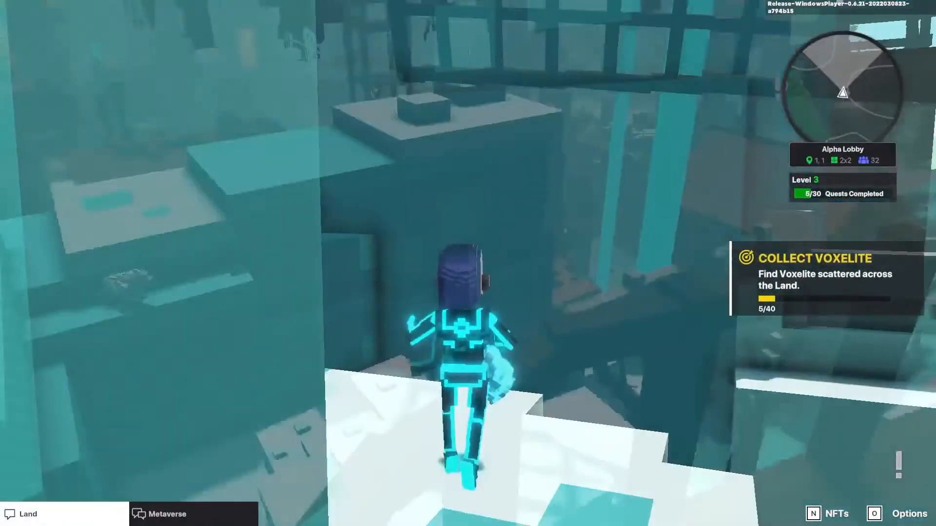
pyautogui.press('w')
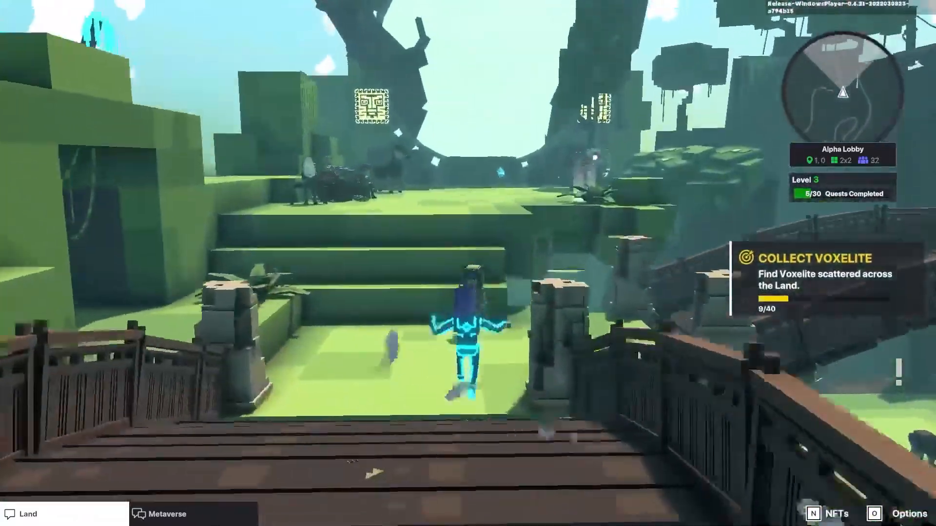
pyautogui.press('w')
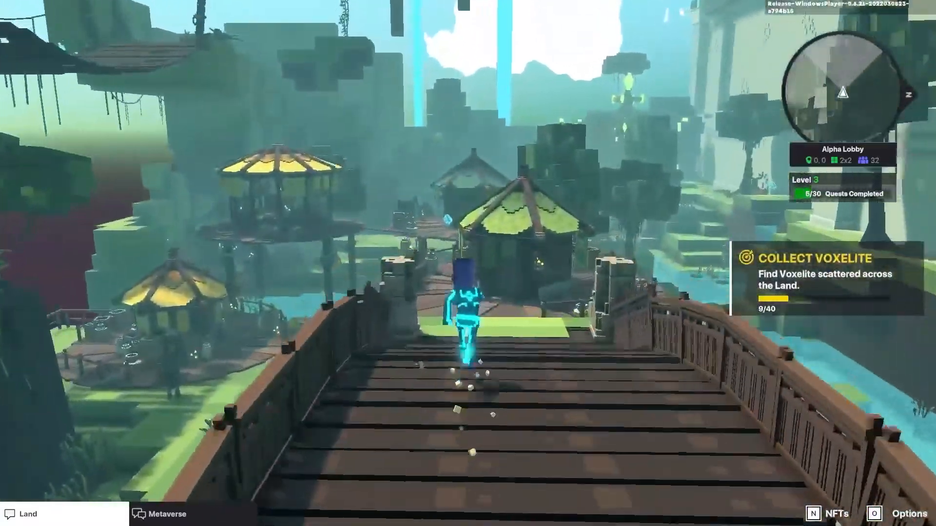
pyautogui.press('w')
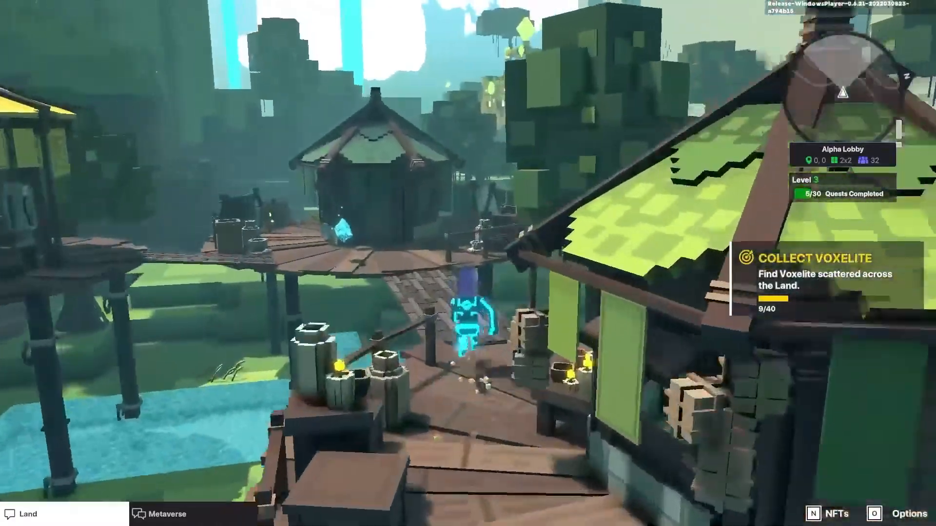
pyautogui.press('w')
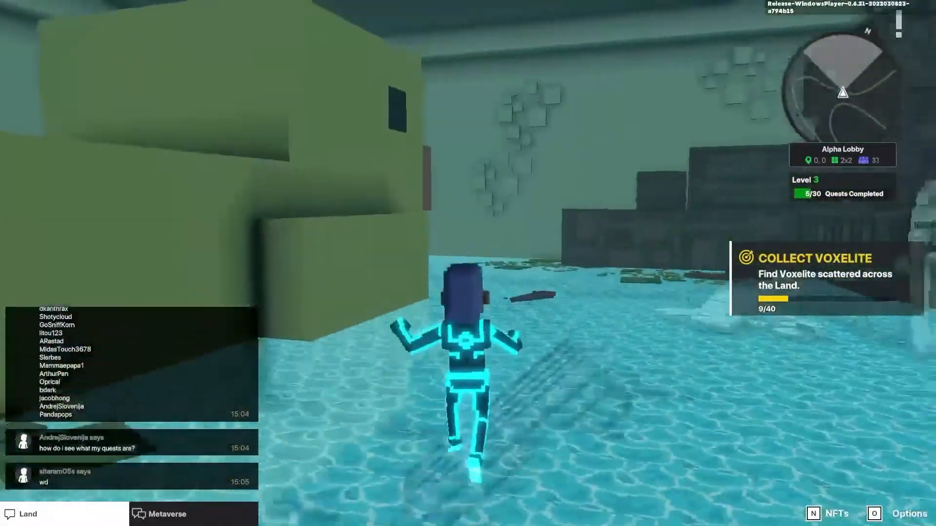
pyautogui.press('w')
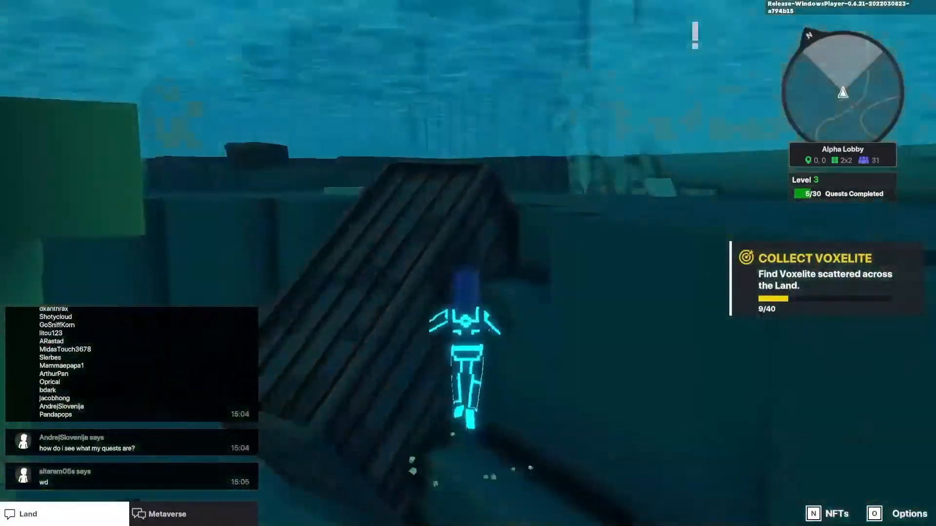
pyautogui.press('w')
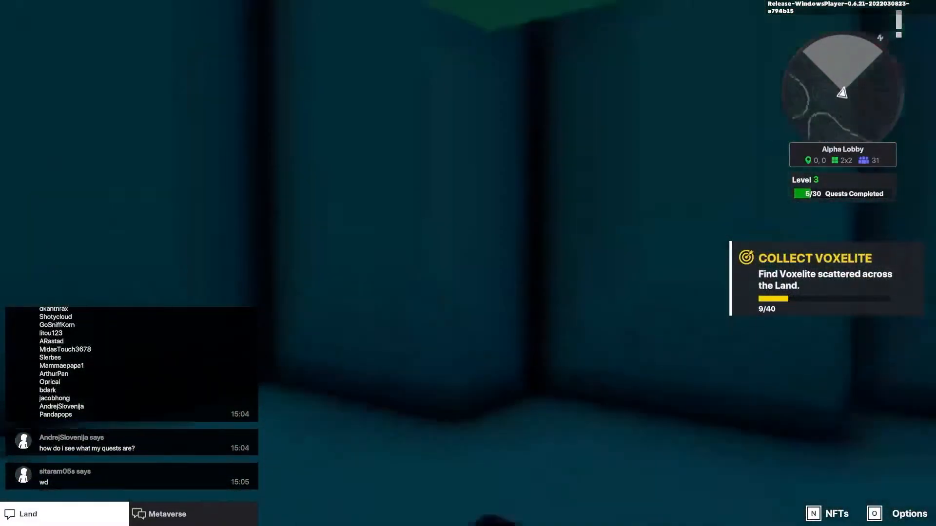
pyautogui.press('w')
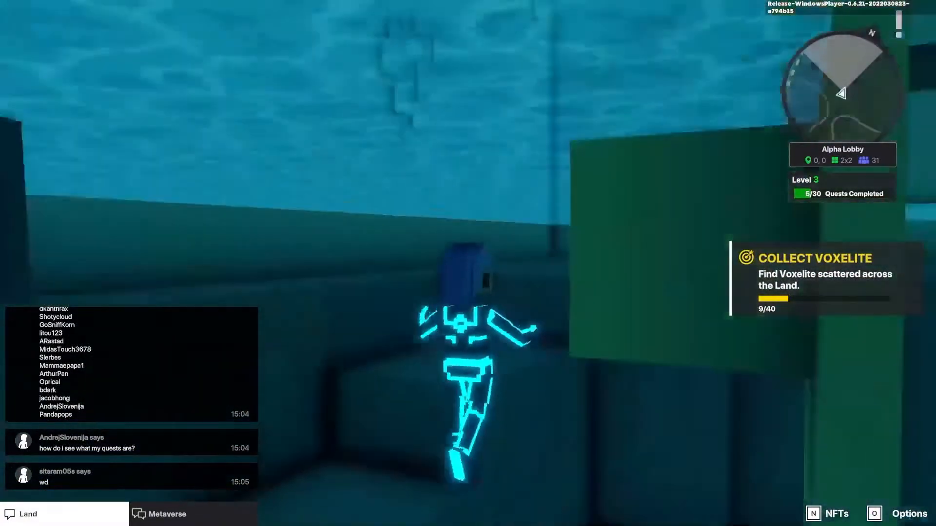
pyautogui.press('w')
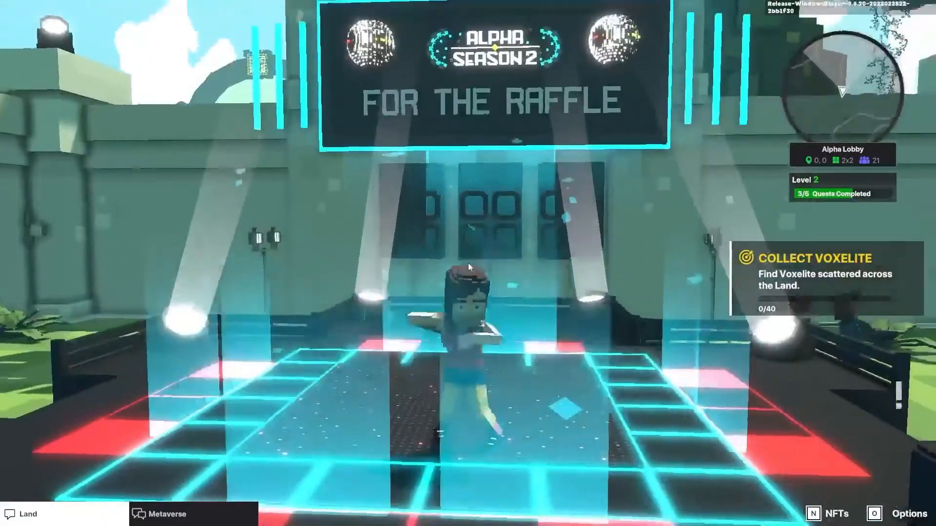
pyautogui.press('b')
pyautogui.click(429, 351)
pyautogui.press('b')
pyautogui.press('b')
pyautogui.press('b')
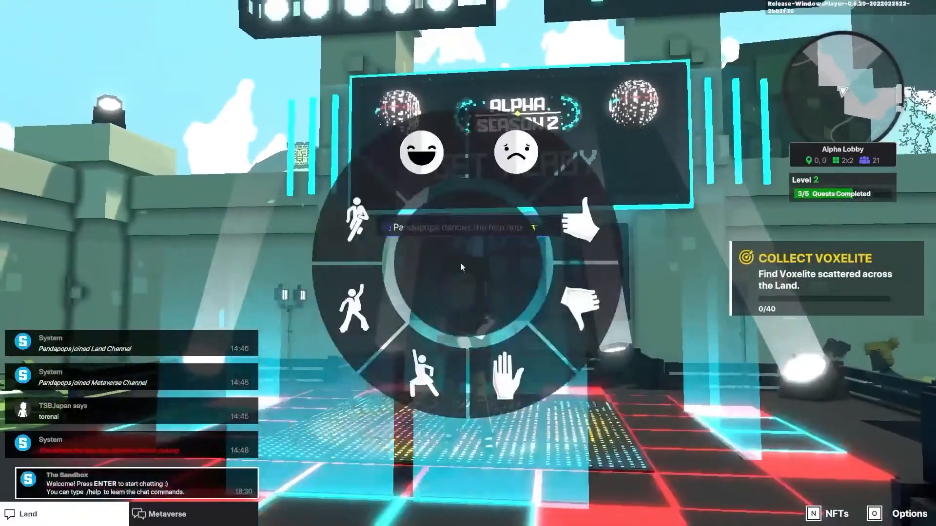
pyautogui.click(366, 314)
pyautogui.press('b')
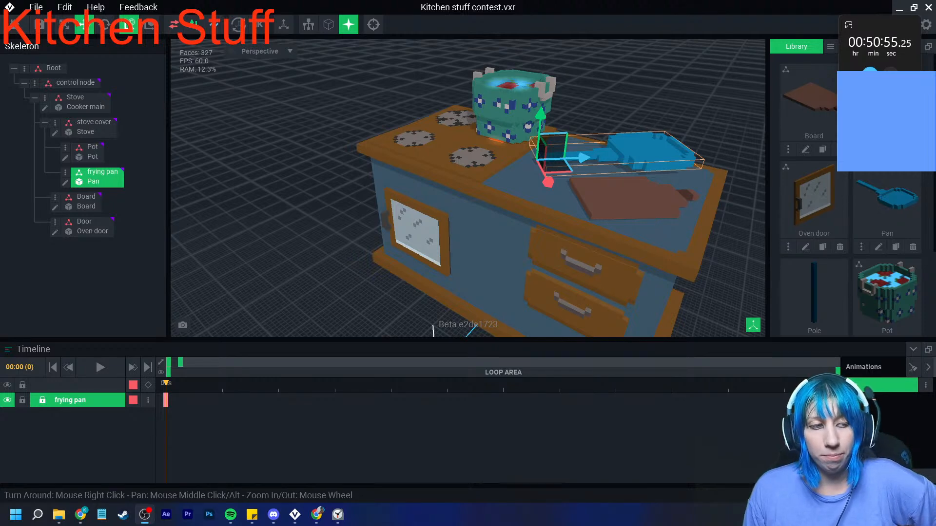
# - Add a child node named Pole1 under the Stove node and assign the Pole model to it
pyautogui.moveTo(358, 236); pyautogui.dragTo(466, 210, button='right')
pyautogui.moveTo(466, 210); pyautogui.dragTo(390, 263, button='middle')
pyautogui.scroll(6, 439, 244)
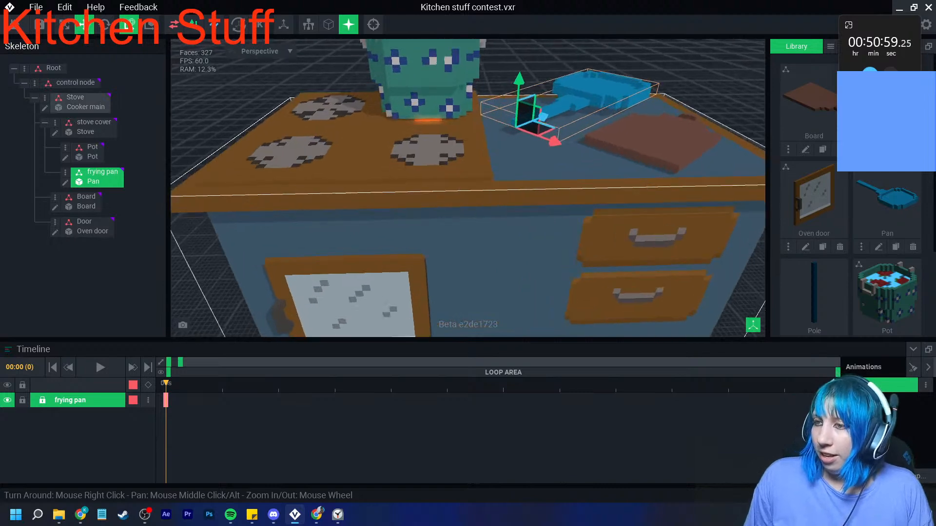
pyautogui.scroll(-5, 468, 188)
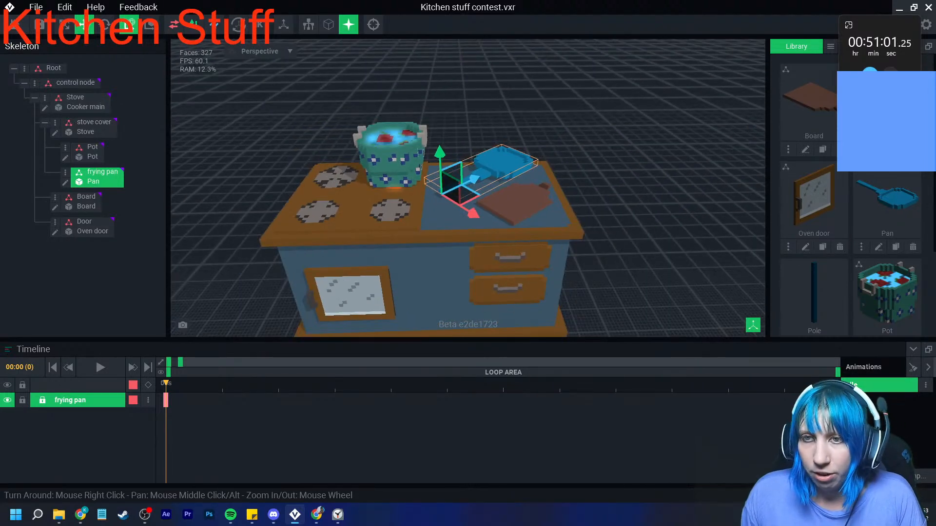
pyautogui.click(76, 97)
pyautogui.click(45, 98)
pyautogui.click(91, 121)
pyautogui.write('Pole1')
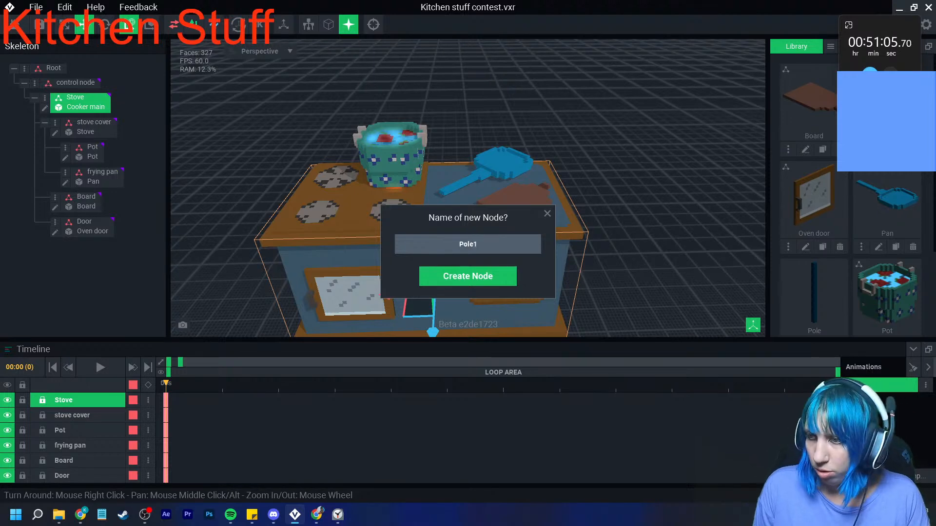
pyautogui.press('Return')
pyautogui.moveTo(815, 287); pyautogui.dragTo(85, 247)
pyautogui.click(85, 248)
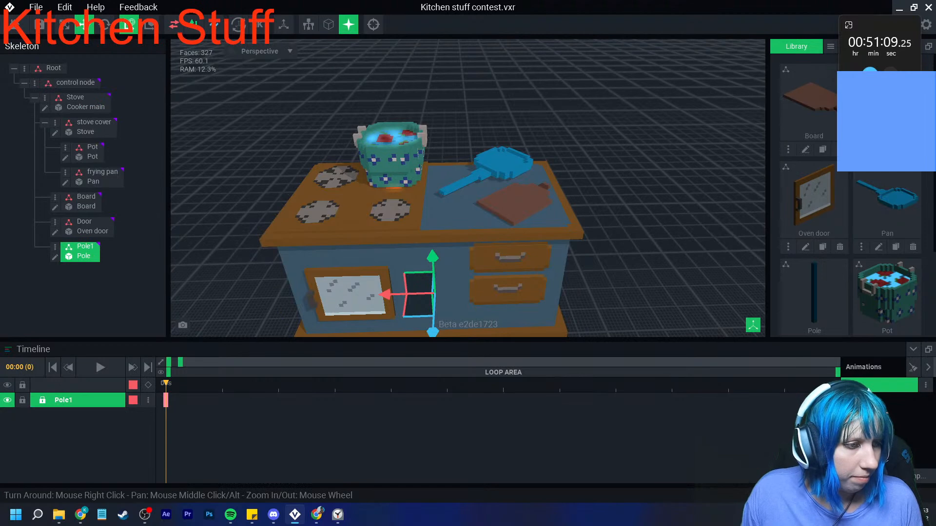
# - Move Pole1 out to the oven-side end of the cooker and raise it to stand at the worktop's edge
pyautogui.moveTo(391, 294); pyautogui.dragTo(244, 298)
pyautogui.moveTo(284, 256); pyautogui.dragTo(263, 204)
pyautogui.moveTo(268, 239); pyautogui.dragTo(292, 270, button='right')
pyautogui.moveTo(187, 294); pyautogui.dragTo(209, 287)
pyautogui.moveTo(273, 273); pyautogui.dragTo(244, 281, button='right')
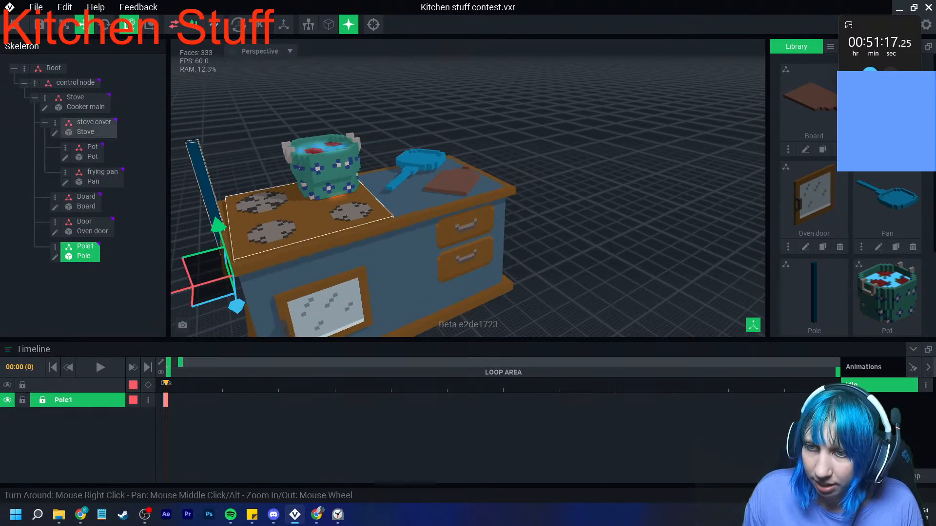
pyautogui.moveTo(218, 224); pyautogui.dragTo(206, 184)
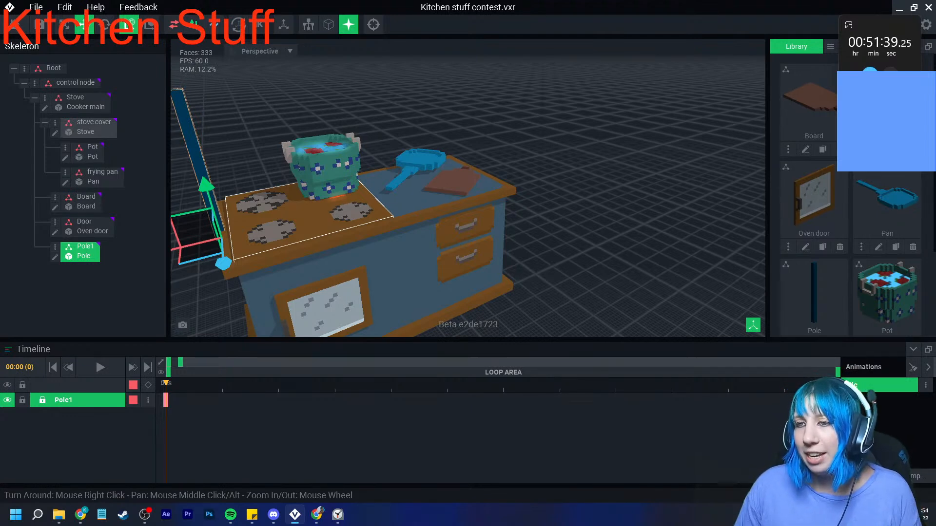
pyautogui.moveTo(288, 209); pyautogui.dragTo(326, 211, button='right')
pyautogui.moveTo(228, 195); pyautogui.dragTo(230, 207)
pyautogui.moveTo(318, 219); pyautogui.dragTo(285, 225, button='right')
# - Duplicate the Pole1 node and name the copy Pole 2
pyautogui.rightClick(56, 247)
pyautogui.click(82, 316)
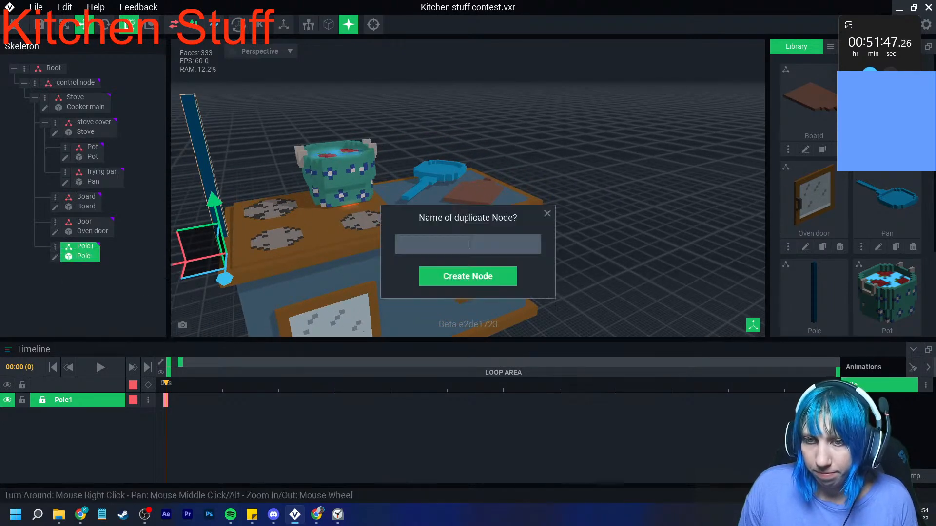
pyautogui.write('Pole 2')
pyautogui.press('Return')
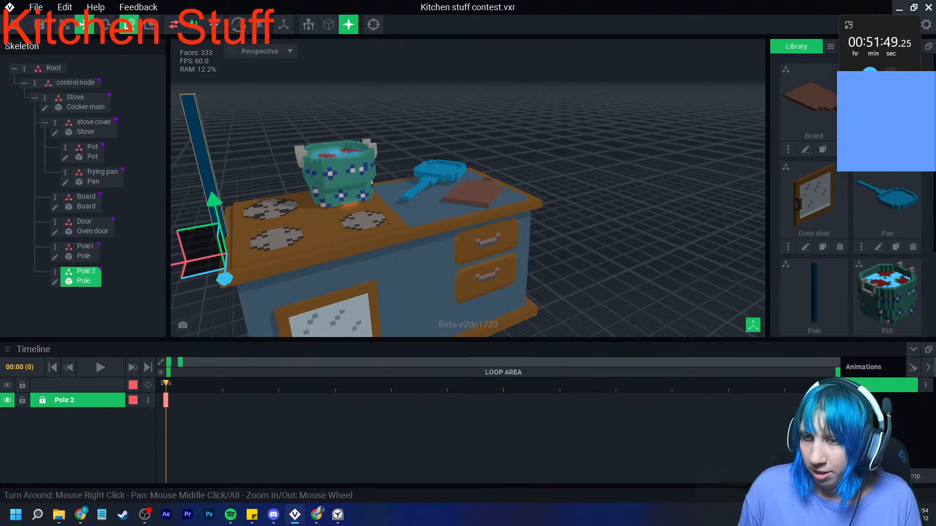
# - Move Pole 2 across to the opposite end of the worktop, beside the board
pyautogui.moveTo(199, 259); pyautogui.dragTo(464, 196)
pyautogui.scroll(6, 469, 219)
pyautogui.scroll(-3, 420, 211)
pyautogui.moveTo(420, 211); pyautogui.dragTo(480, 210, button='right')
pyautogui.moveTo(375, 219); pyautogui.dragTo(425, 190, button='right')
# - Fine-tune the positions of Pole1 and Pole 2 so they stand opposite each other at the worktop's two ends
pyautogui.click(195, 211)
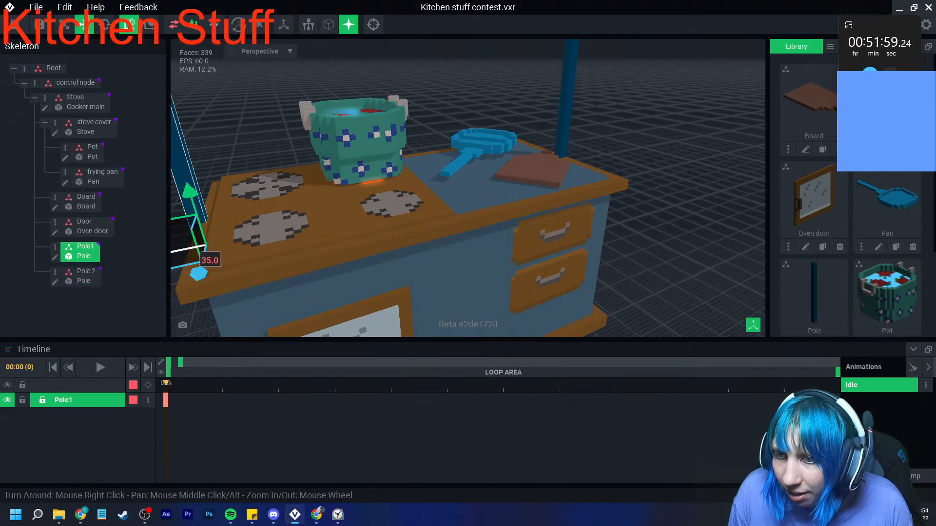
pyautogui.moveTo(371, 210); pyautogui.dragTo(303, 229, button='right')
pyautogui.moveTo(438, 239); pyautogui.dragTo(373, 248, button='middle')
pyautogui.click(560, 141)
pyautogui.moveTo(503, 184); pyautogui.dragTo(509, 184)
pyautogui.click(584, 210)
pyautogui.moveTo(583, 209); pyautogui.dragTo(622, 229, button='right')
pyautogui.scroll(-3, 584, 210)
pyautogui.moveTo(500, 234); pyautogui.dragTo(511, 227, button='right')
pyautogui.scroll(3, 499, 234)
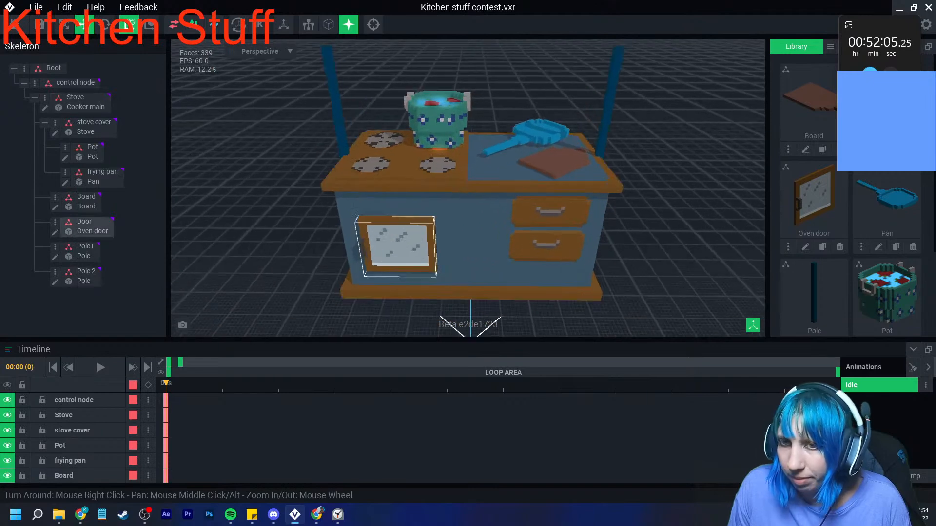
# - Add a child node named Shelf under Pole1 and assign the Shelf model to it
pyautogui.click(55, 247)
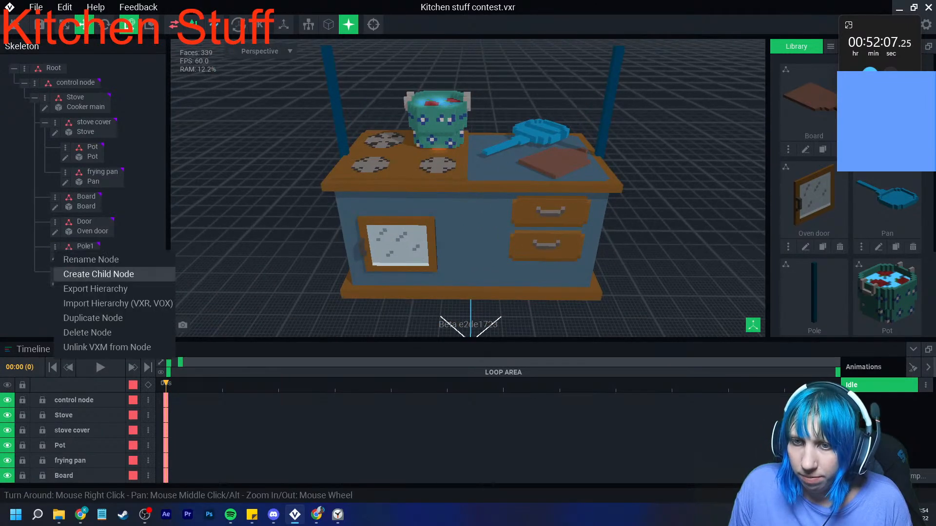
pyautogui.click(78, 271)
pyautogui.write('Shelf')
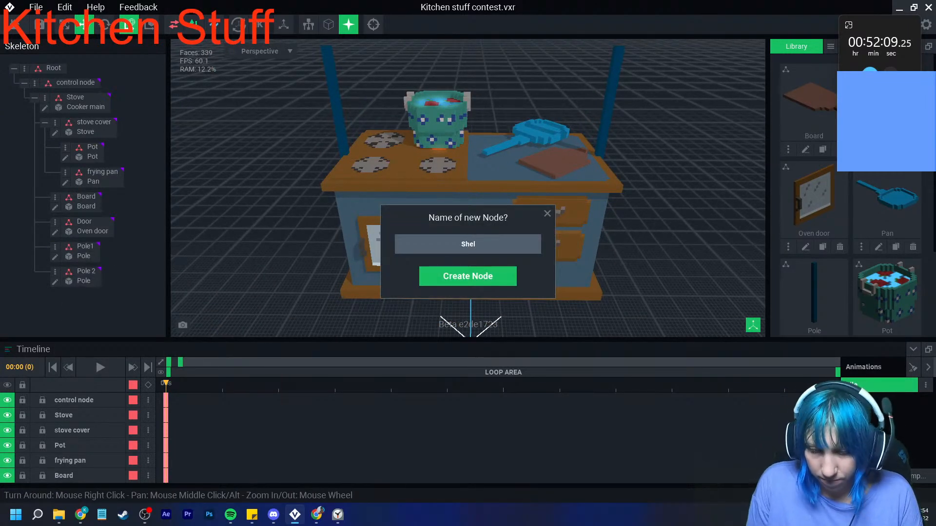
pyautogui.press('Return')
pyautogui.scroll(-3, 814, 204)
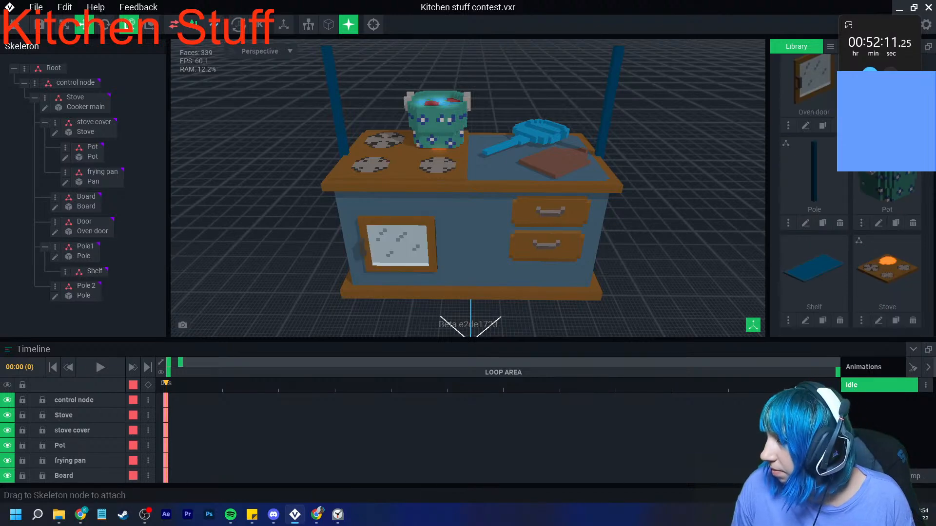
pyautogui.moveTo(814, 270); pyautogui.dragTo(93, 273)
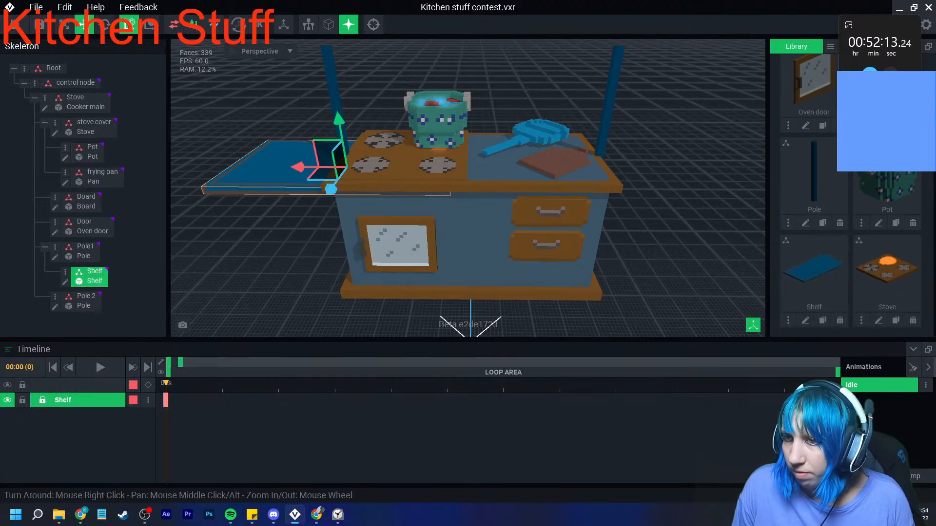
pyautogui.click(316, 157)
pyautogui.moveTo(316, 157); pyautogui.dragTo(306, 111)
pyautogui.hotkey('ctrl', 'z')
# - Raise the shelf to the tops of the poles and shift it sideways so it spans both poles
pyautogui.click(92, 277)
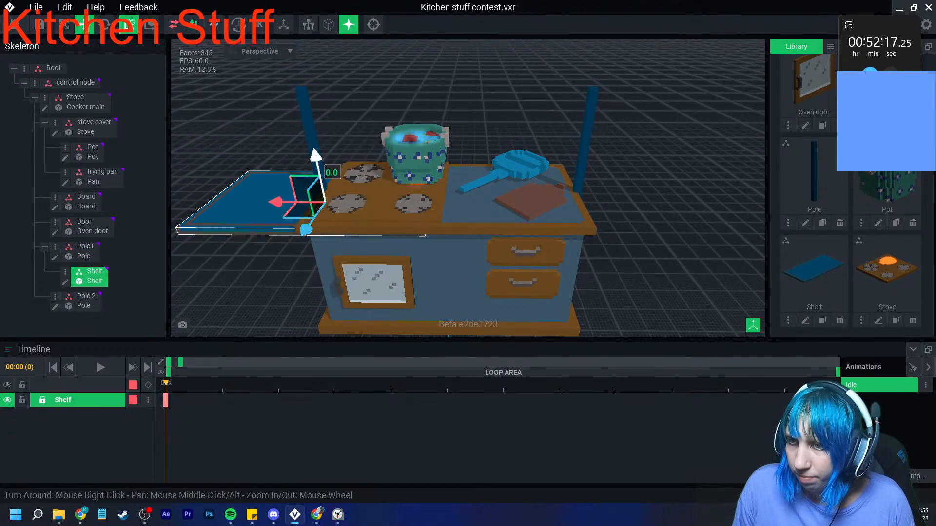
pyautogui.moveTo(316, 157); pyautogui.dragTo(298, 55)
pyautogui.moveTo(254, 108); pyautogui.dragTo(403, 108)
pyautogui.scroll(3, 415, 134)
pyautogui.moveTo(419, 126); pyautogui.dragTo(423, 210, button='middle')
pyautogui.moveTo(442, 115); pyautogui.dragTo(441, 90)
pyautogui.moveTo(423, 141); pyautogui.dragTo(425, 93, button='right')
# - Open the Pole model from the Pole1 node and set its volume height to 40
pyautogui.click(85, 251)
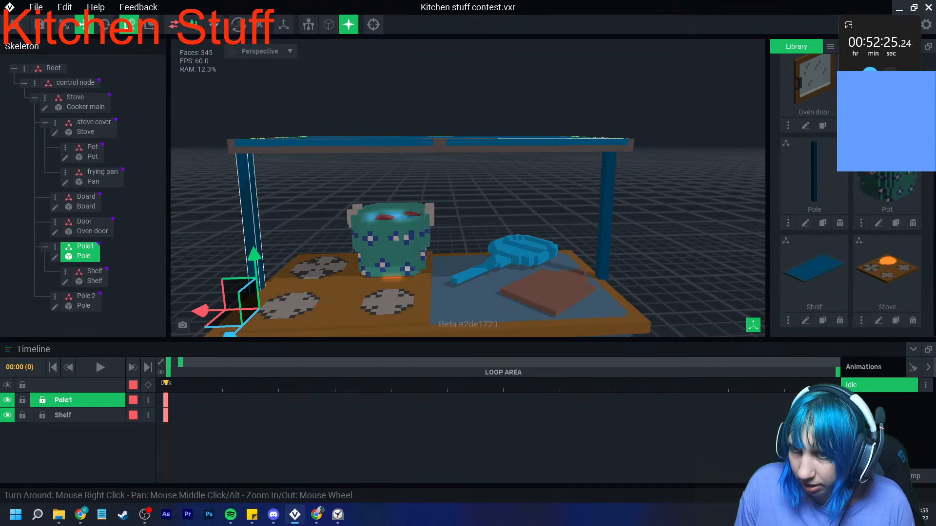
pyautogui.click(104, 24)
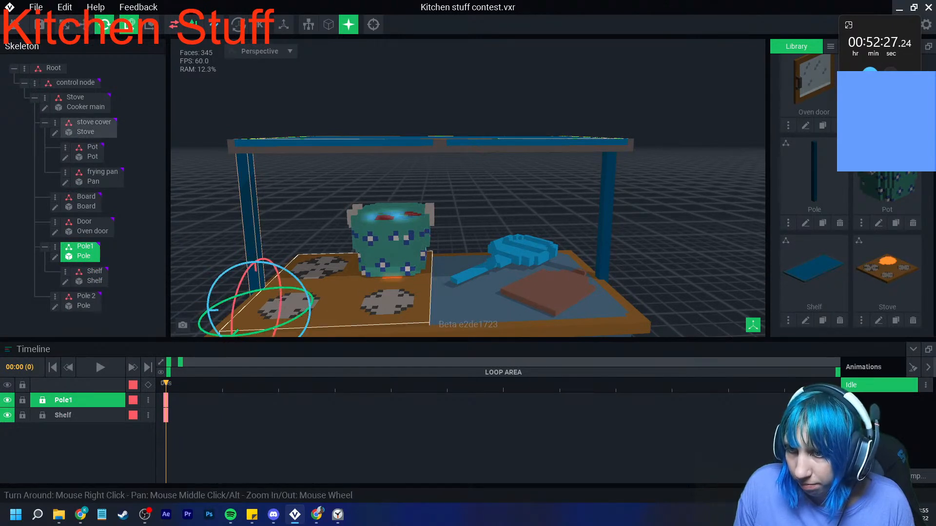
pyautogui.click(55, 257)
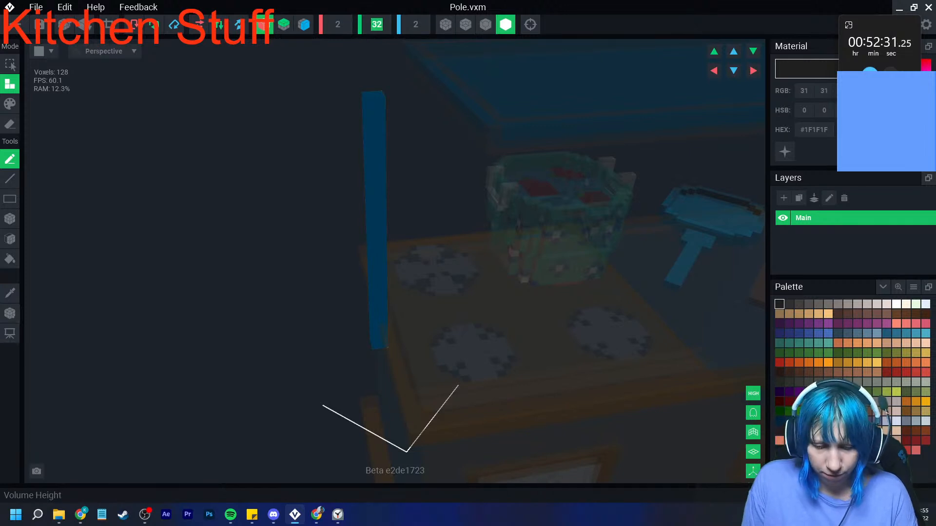
pyautogui.write('40')
pyautogui.press('Return')
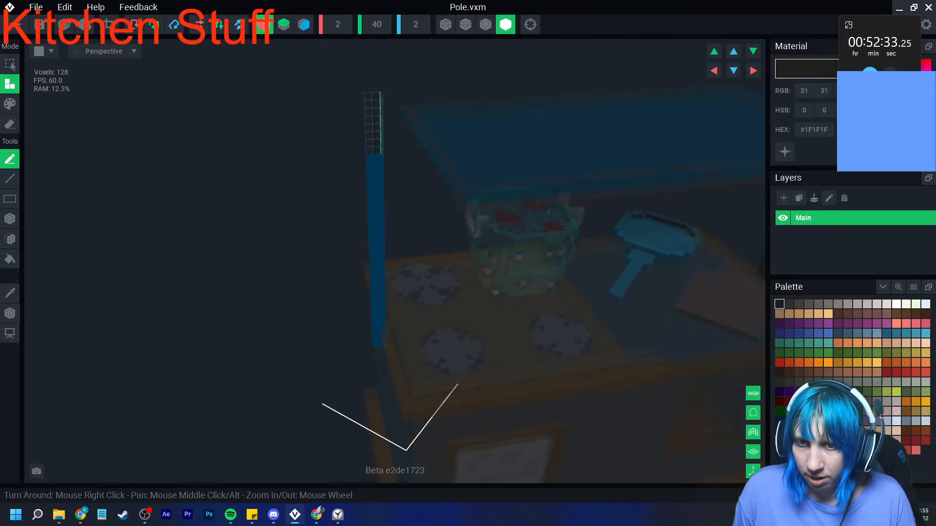
# - Extend the pole's top face up through the added height in its own blue #003958, and return to the Kitchen stuff project
pyautogui.click(10, 239)
pyautogui.click(9, 294)
pyautogui.click(373, 217)
pyautogui.moveTo(373, 155); pyautogui.dragTo(371, 125)
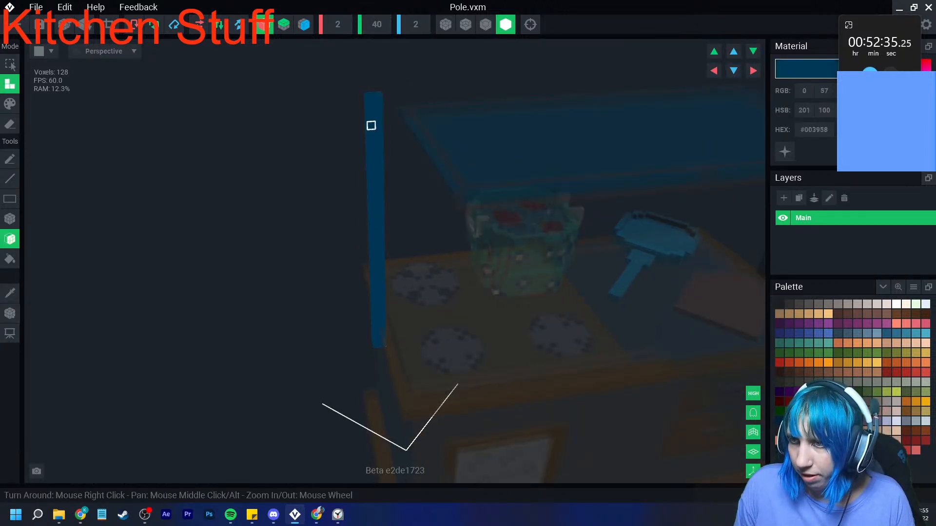
pyautogui.click(9, 313)
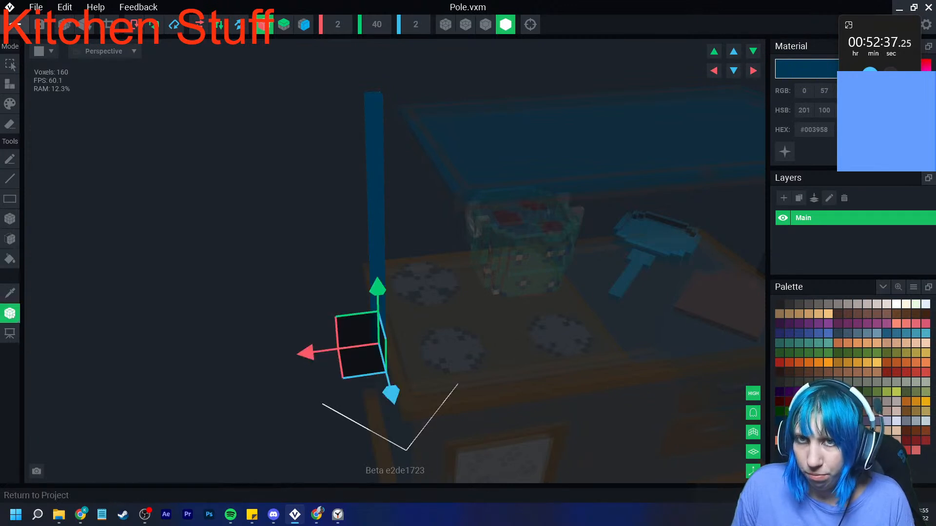
pyautogui.click(16, 24)
pyautogui.click(365, 188)
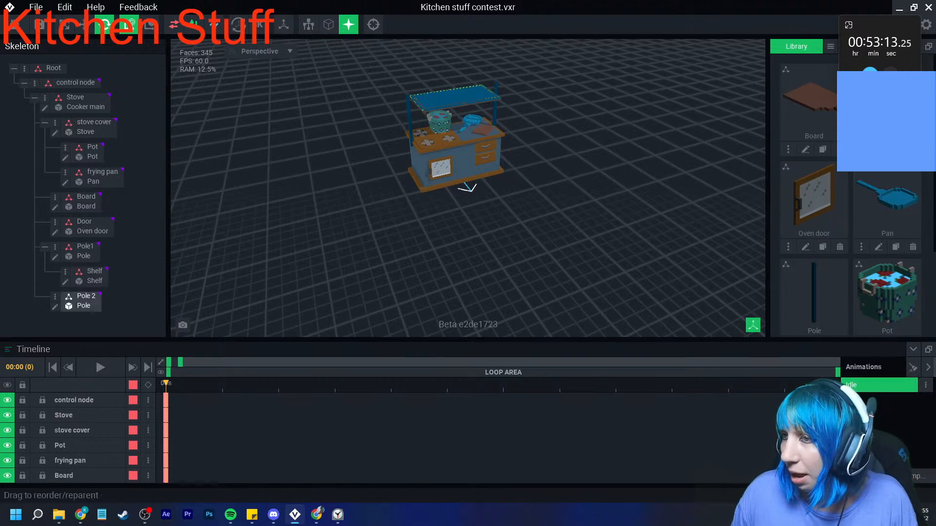
# - Raise the shelf a little to match the taller poles and check its fit from the side
pyautogui.scroll(5, 458, 148)
pyautogui.moveTo(458, 149); pyautogui.dragTo(460, 242, button='middle')
pyautogui.click(463, 130)
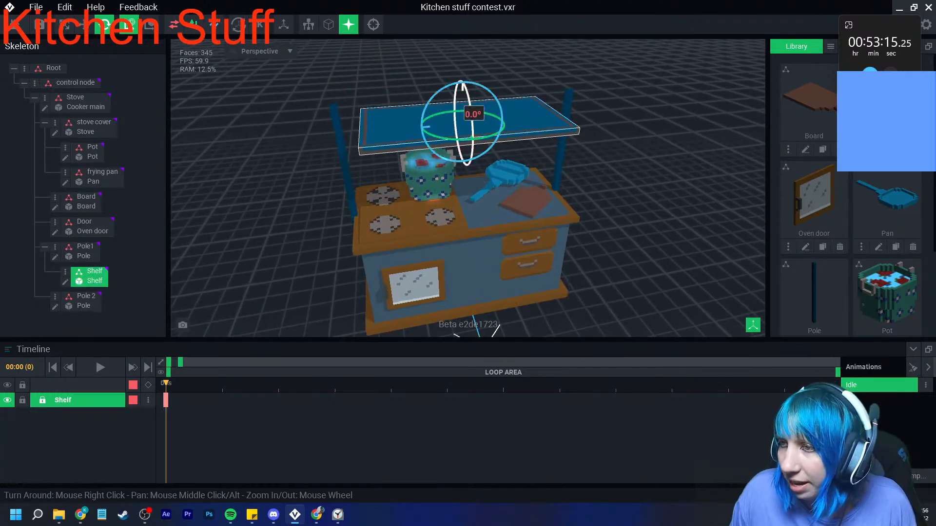
pyautogui.click(84, 24)
pyautogui.moveTo(462, 77); pyautogui.dragTo(462, 61)
pyautogui.moveTo(344, 130); pyautogui.dragTo(418, 134, button='right')
pyautogui.scroll(5, 418, 134)
pyautogui.moveTo(419, 134); pyautogui.dragTo(244, 197, button='middle')
pyautogui.moveTo(544, 128); pyautogui.dragTo(478, 155, button='right')
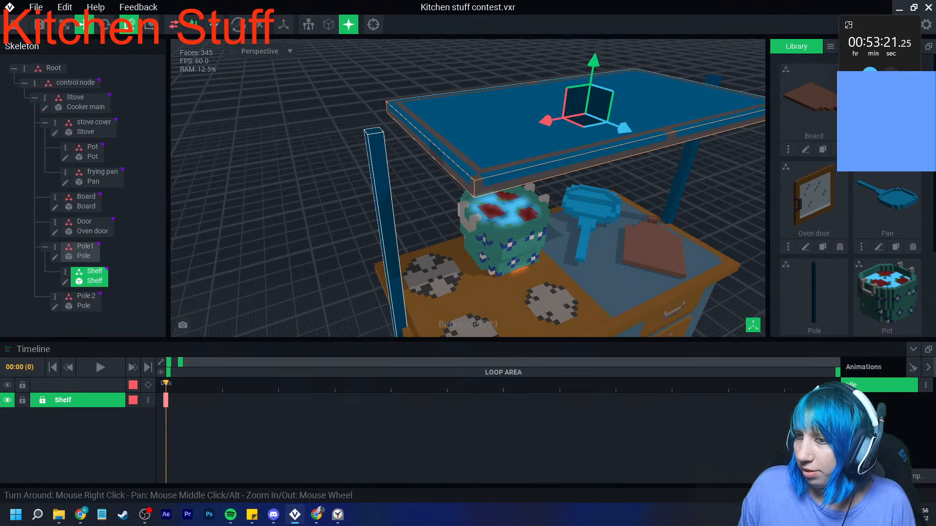
# - Try to rotate Pole1 about its base with the shelf still parented to it
pyautogui.click(382, 188)
pyautogui.click(105, 24)
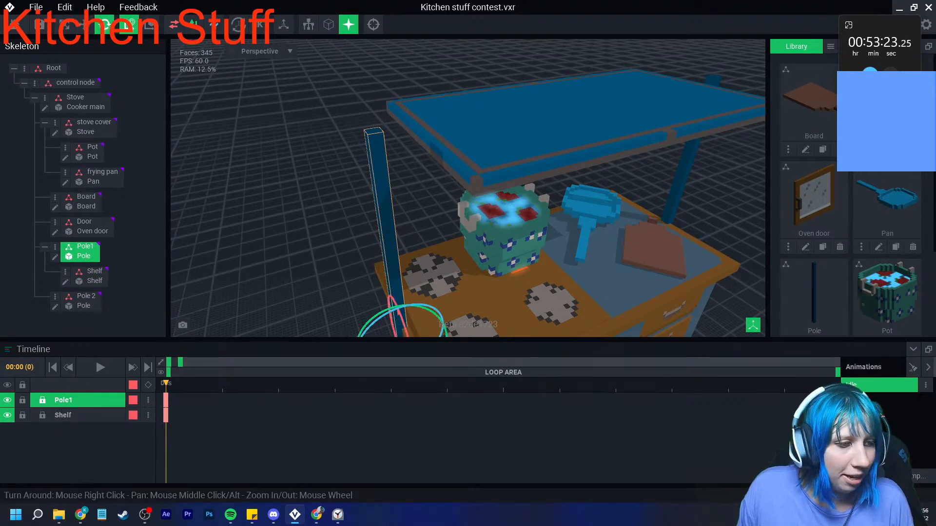
pyautogui.moveTo(480, 287); pyautogui.dragTo(451, 236, button='right')
pyautogui.moveTo(396, 258); pyautogui.dragTo(400, 259)
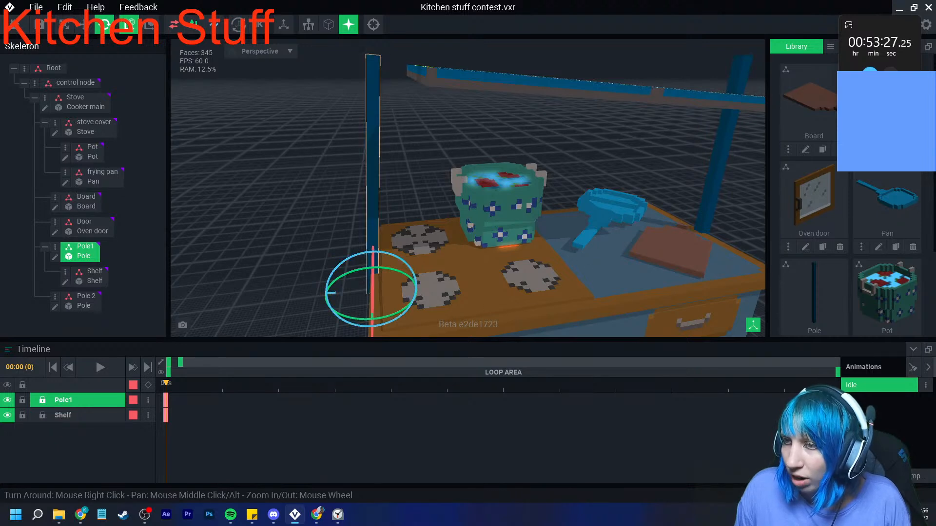
pyautogui.hotkey('ctrl', 'z')
# - Reparent the Shelf node from Pole1 to Stove and move the shelf back up, centred between the tops of both poles
pyautogui.moveTo(90, 276); pyautogui.dragTo(78, 100)
pyautogui.click(84, 24)
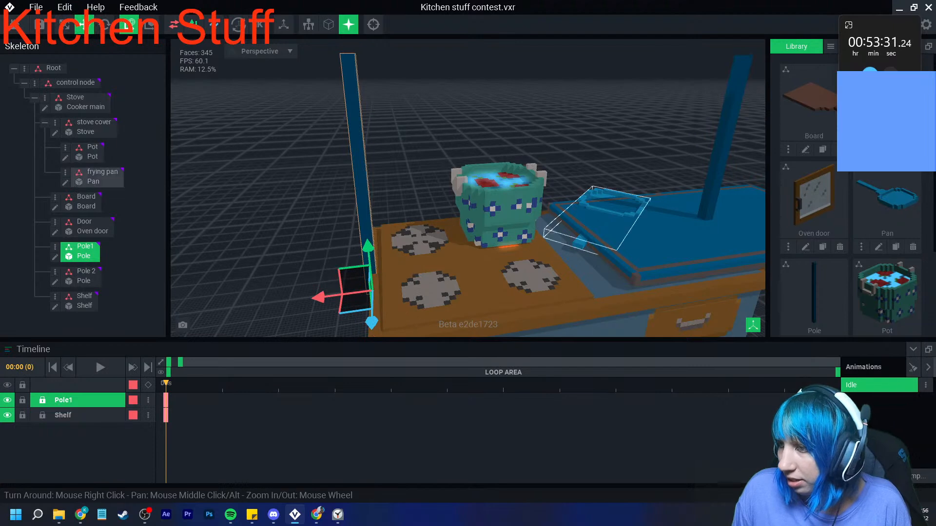
pyautogui.click(629, 239)
pyautogui.moveTo(668, 231); pyautogui.dragTo(498, 251)
pyautogui.moveTo(548, 206); pyautogui.dragTo(561, 42)
pyautogui.moveTo(559, 44); pyautogui.dragTo(521, 121, button='middle')
pyautogui.moveTo(521, 120); pyautogui.dragTo(508, 153, button='right')
pyautogui.moveTo(500, 170); pyautogui.dragTo(500, 160)
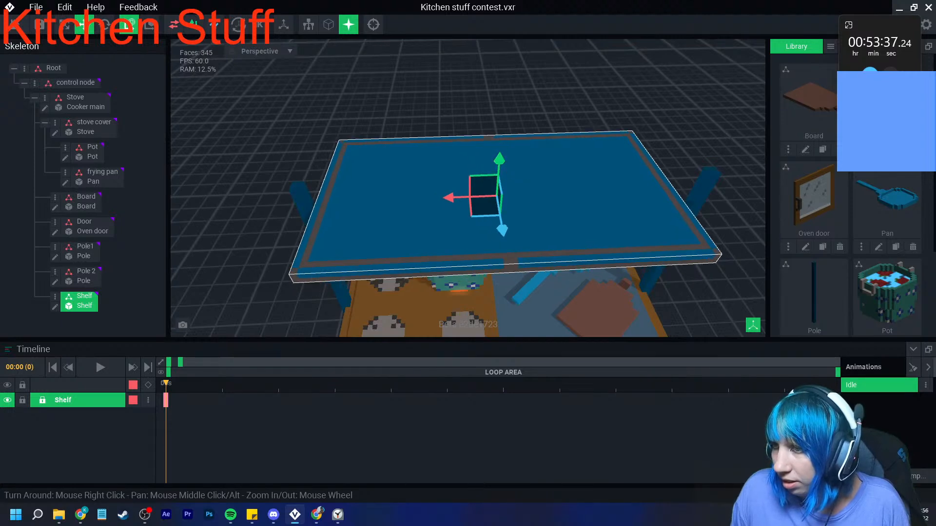
pyautogui.moveTo(447, 198); pyautogui.dragTo(455, 198)
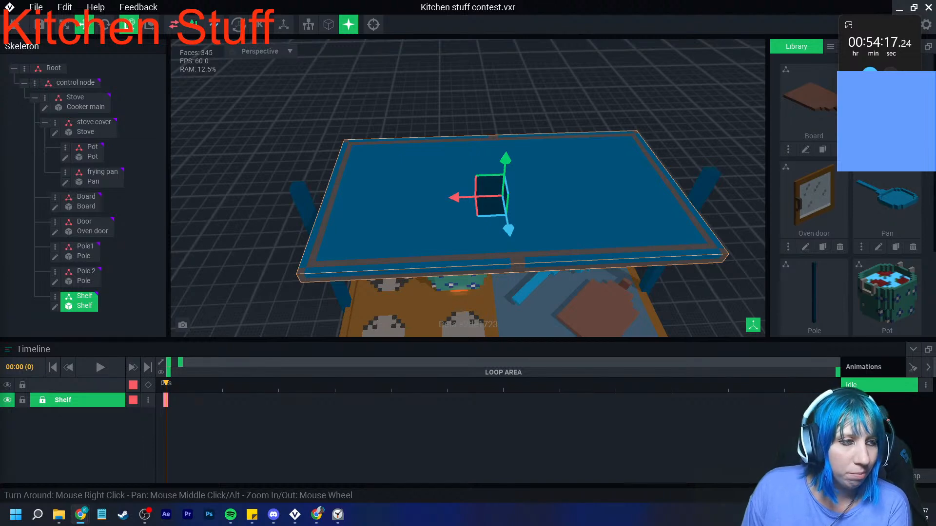
# - Rotate Pole1 and Pole 2 slightly about their bases under the ends of the shelf
pyautogui.moveTo(390, 195); pyautogui.dragTo(365, 156, button='right')
pyautogui.click(276, 209)
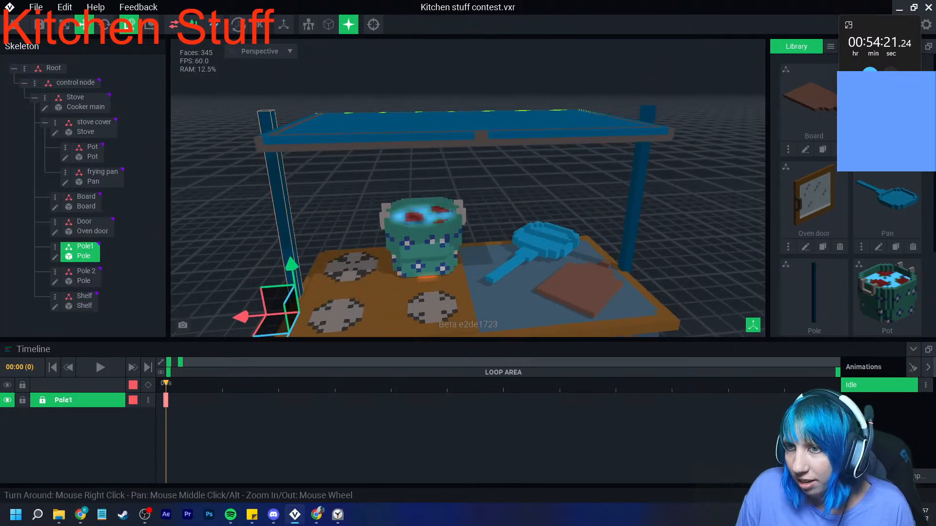
pyautogui.click(104, 24)
pyautogui.moveTo(312, 272); pyautogui.dragTo(322, 277)
pyautogui.moveTo(551, 244); pyautogui.dragTo(473, 244, button='middle')
pyautogui.click(558, 195)
pyautogui.click(585, 249)
pyautogui.click(559, 204)
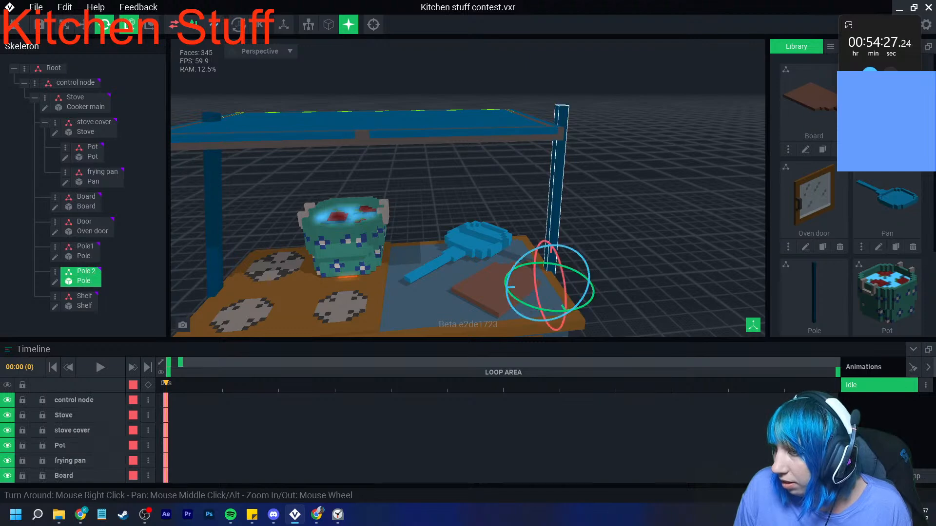
pyautogui.moveTo(581, 258); pyautogui.dragTo(578, 253)
# - Raise the shelf slightly on top of the two rotated poles
pyautogui.moveTo(546, 220); pyautogui.dragTo(678, 234, button='middle')
pyautogui.click(634, 146)
pyautogui.click(84, 24)
pyautogui.moveTo(530, 100); pyautogui.dragTo(531, 90)
pyautogui.click(381, 109)
pyautogui.moveTo(381, 111); pyautogui.dragTo(392, 128, button='right')
pyautogui.click(392, 129)
# - Open the Shelf model and erase a full-depth strip lengthwise through its middle, using mirroring on the Z axis
pyautogui.click(55, 307)
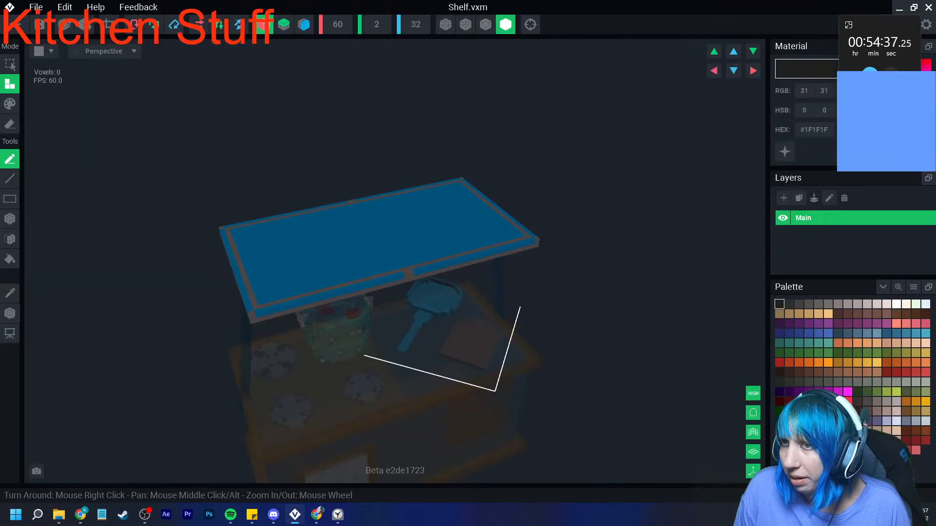
pyautogui.click(486, 25)
pyautogui.moveTo(409, 219); pyautogui.dragTo(408, 219, button='right')
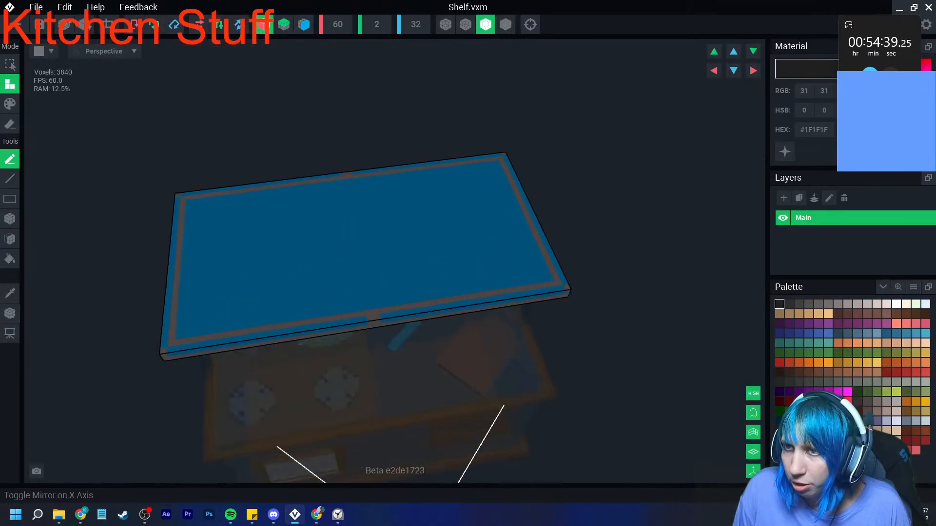
pyautogui.scroll(5, 272, 240)
pyautogui.click(10, 219)
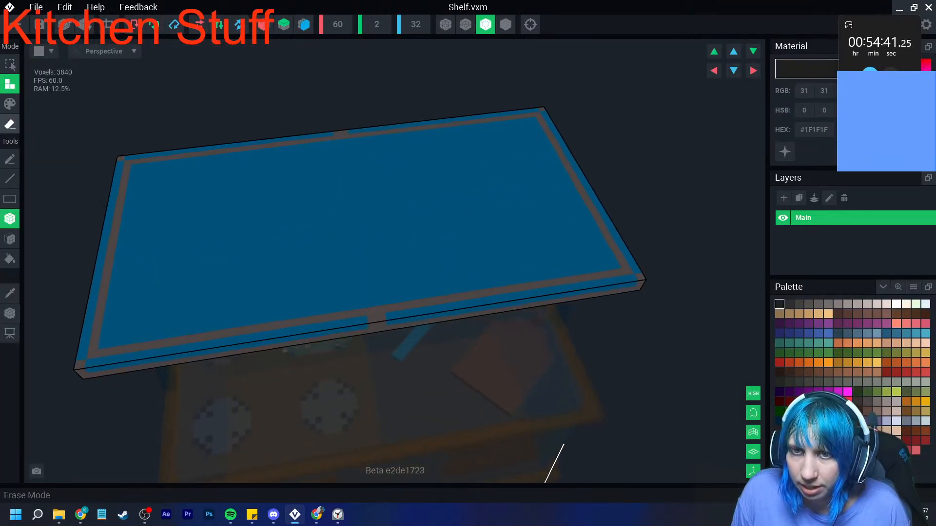
pyautogui.click(10, 124)
pyautogui.click(303, 24)
pyautogui.moveTo(107, 242)
pyautogui.mouseDown()
pyautogui.moveTo(592, 197)
pyautogui.moveTo(575, 225)
pyautogui.mouseUp()
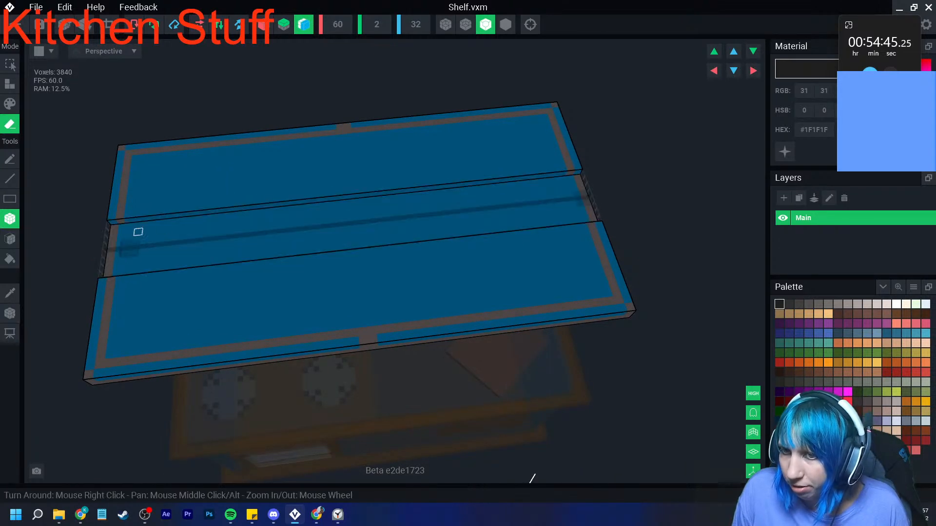
pyautogui.click(10, 239)
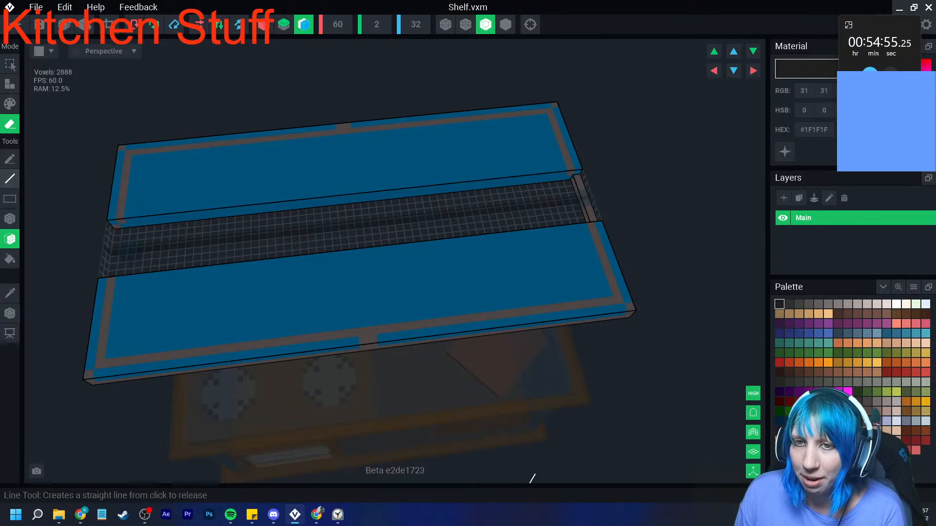
# - Try to select the front half of the shelf and its border, section by section
pyautogui.click(10, 64)
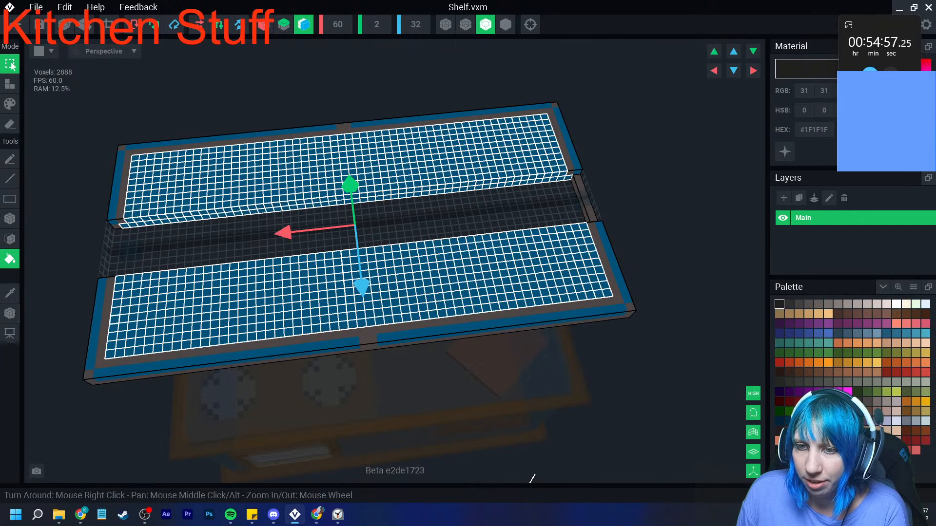
pyautogui.click(9, 239)
pyautogui.click(98, 313)
pyautogui.click(98, 314)
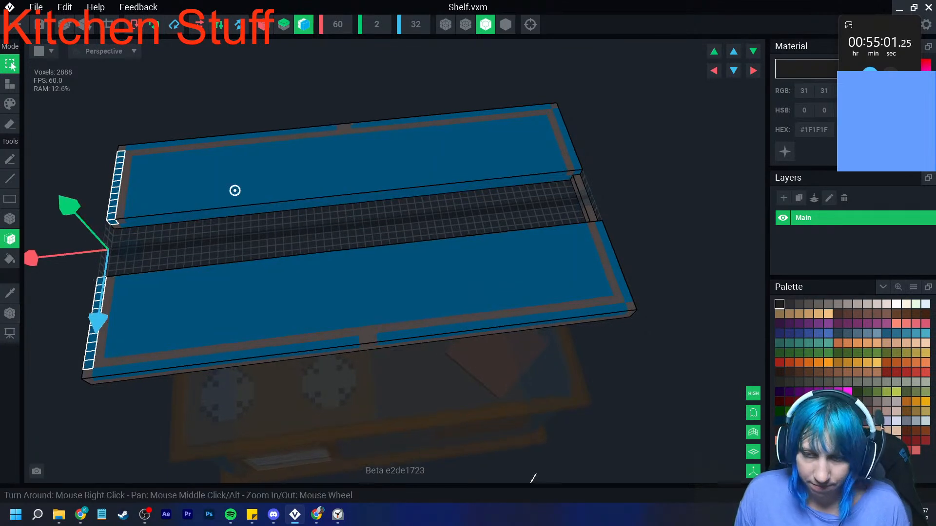
pyautogui.moveTo(234, 236); pyautogui.dragTo(235, 190, button='right')
pyautogui.click(137, 342)
pyautogui.click(85, 354)
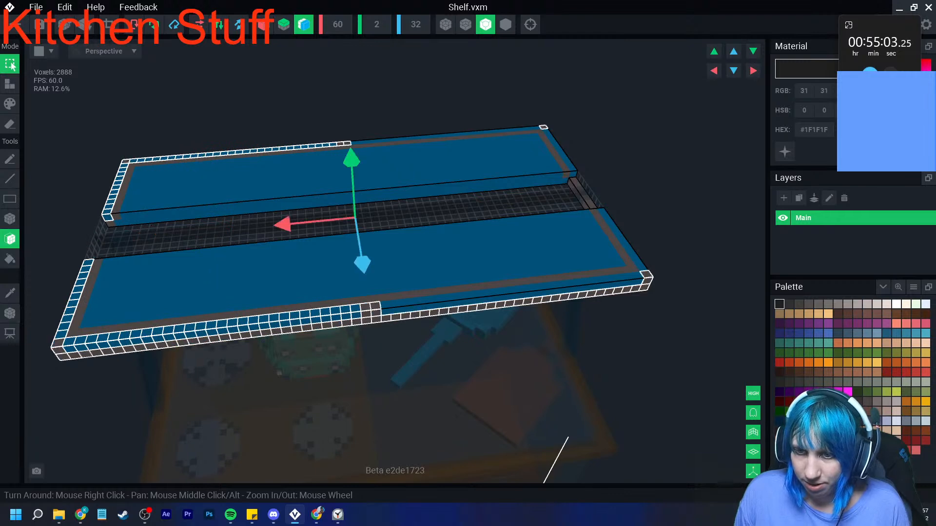
pyautogui.click(83, 332)
pyautogui.click(100, 314)
pyautogui.click(304, 24)
pyautogui.hotkey('ctrl', 'd')
pyautogui.moveTo(147, 237); pyautogui.dragTo(146, 249, button='right')
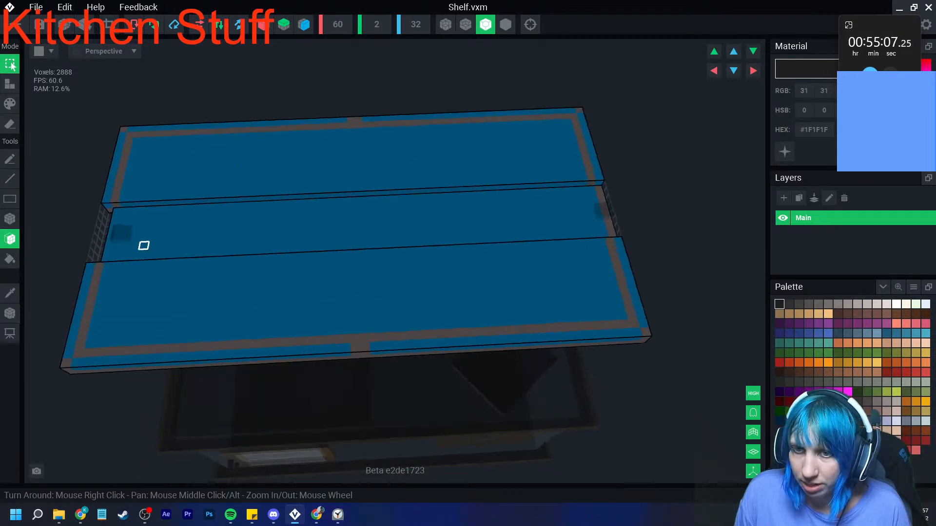
# - Erase the middle strip's remaining layer and try selecting the front half's surface and edge with Z mirroring on
pyautogui.click(10, 124)
pyautogui.click(168, 232)
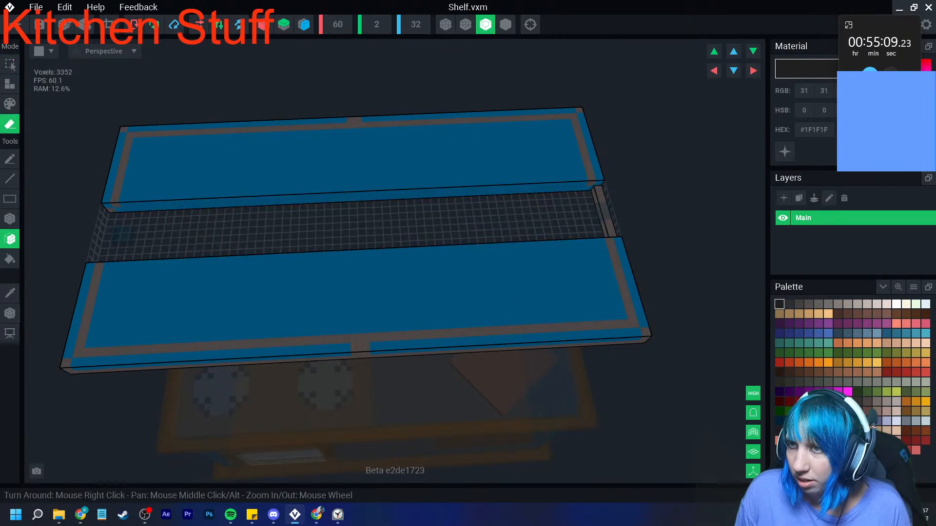
pyautogui.click(303, 25)
pyautogui.click(10, 259)
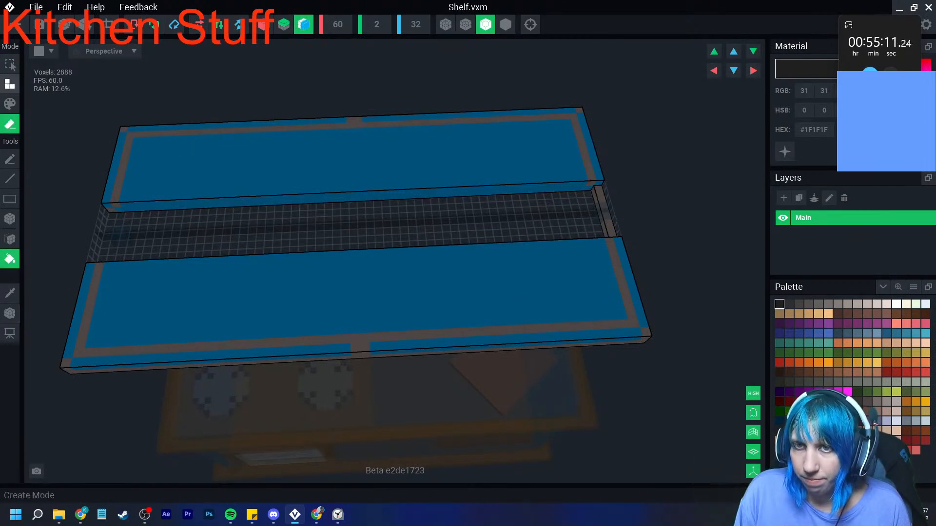
pyautogui.click(9, 64)
pyautogui.click(193, 302)
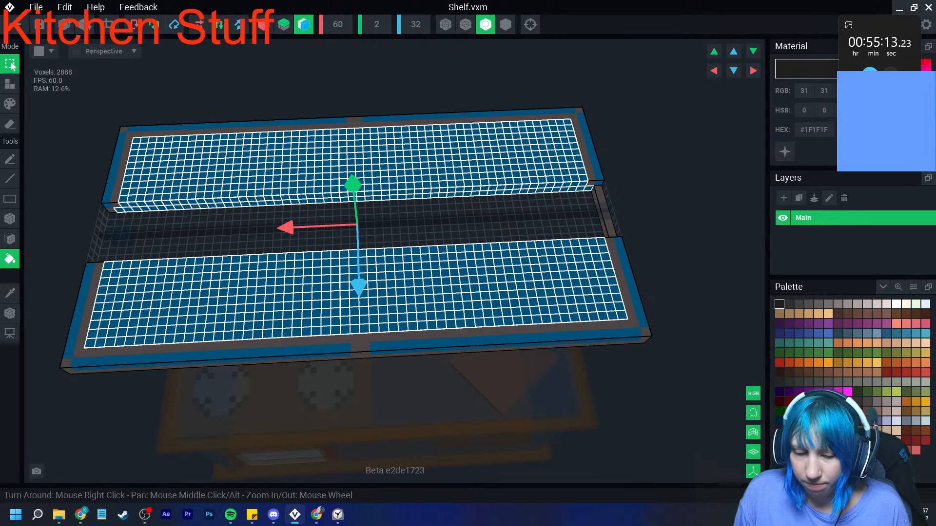
pyautogui.click(10, 239)
pyautogui.click(144, 358)
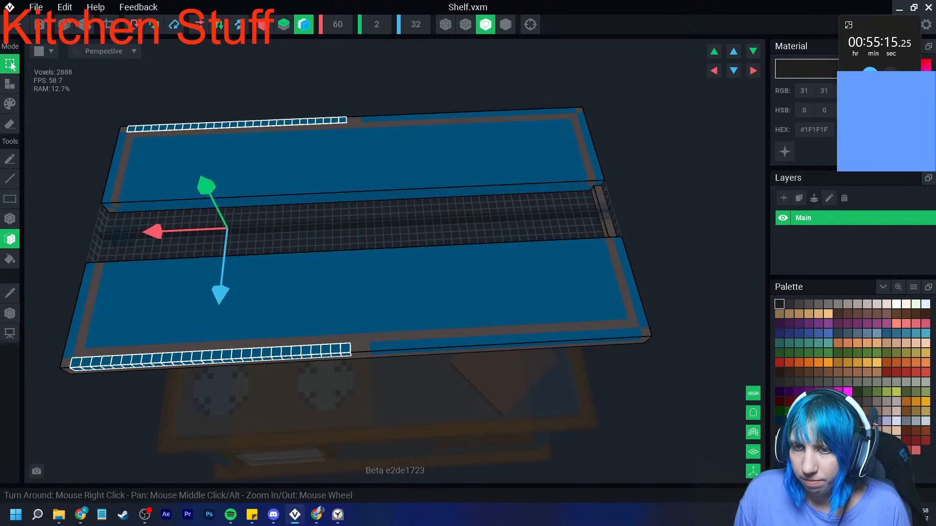
# - Turn off Z mirroring and select the front half's blue surface and connected brown border by contiguous colour
pyautogui.click(304, 25)
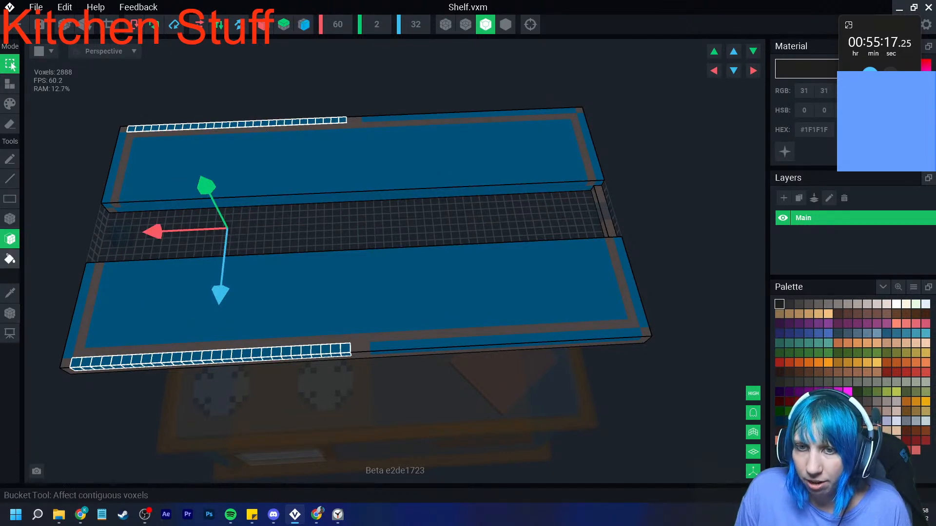
pyautogui.click(10, 259)
pyautogui.click(149, 295)
pyautogui.click(139, 351)
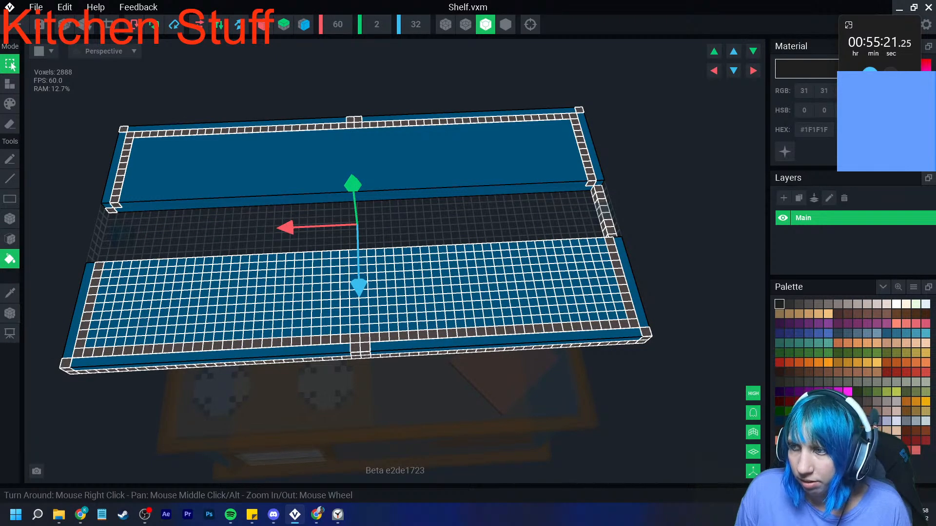
# - Clear the selection and erase the full middle strip, including the end row joining the two shelf halves
pyautogui.click(208, 220)
pyautogui.click(10, 219)
pyautogui.click(10, 124)
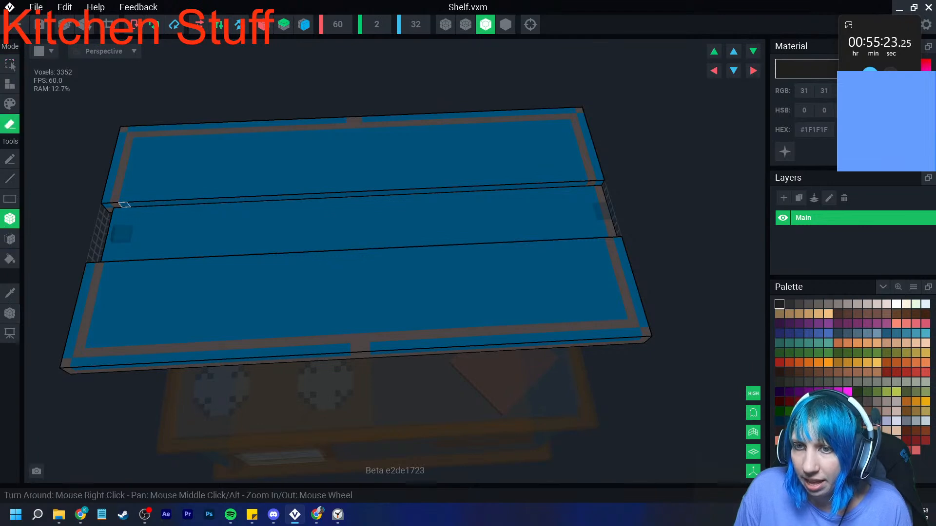
pyautogui.moveTo(116, 211)
pyautogui.mouseDown()
pyautogui.moveTo(623, 242)
pyautogui.moveTo(610, 234)
pyautogui.mouseUp()
pyautogui.moveTo(610, 234); pyautogui.dragTo(610, 234, button='right')
pyautogui.moveTo(371, 210); pyautogui.dragTo(390, 210, button='right')
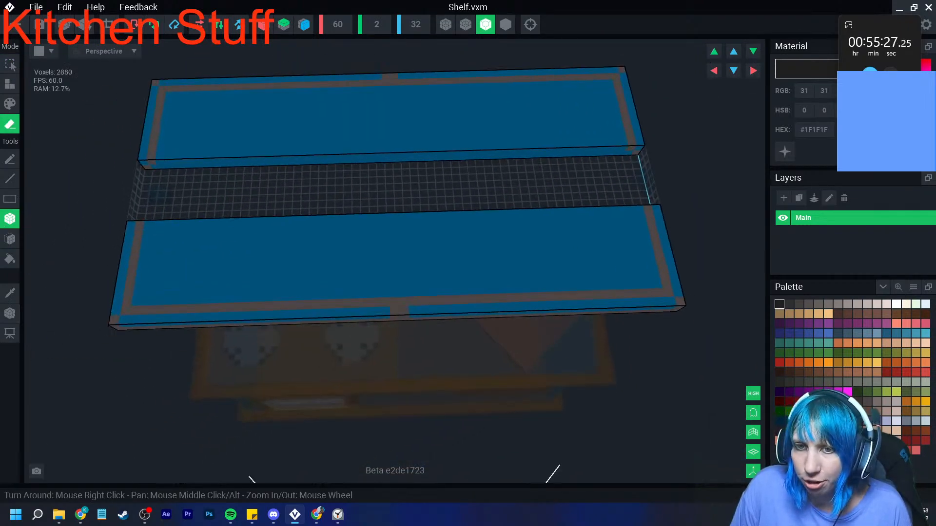
# - Select the entire front half of the shelf, including its blue surface, brown border and outer edges
pyautogui.click(10, 259)
pyautogui.click(10, 64)
pyautogui.click(189, 256)
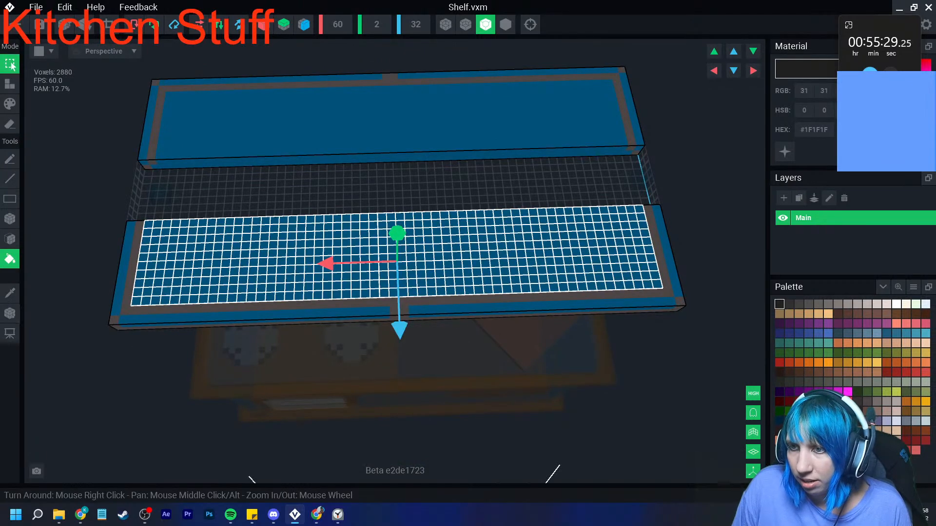
pyautogui.keyDown('shift'); pyautogui.click(120, 285); pyautogui.keyUp('shift')
pyautogui.keyDown('shift'); pyautogui.click(163, 319); pyautogui.keyUp('shift')
pyautogui.moveTo(438, 311); pyautogui.dragTo(411, 274, button='right')
pyautogui.keyDown('shift'); pyautogui.click(412, 273); pyautogui.keyUp('shift')
pyautogui.moveTo(702, 264)
pyautogui.mouseDown(button='right')
pyautogui.moveTo(606, 232)
pyautogui.moveTo(693, 219)
pyautogui.moveTo(697, 263)
pyautogui.mouseUp(button='right')
pyautogui.keyDown('shift'); pyautogui.click(566, 232); pyautogui.keyUp('shift')
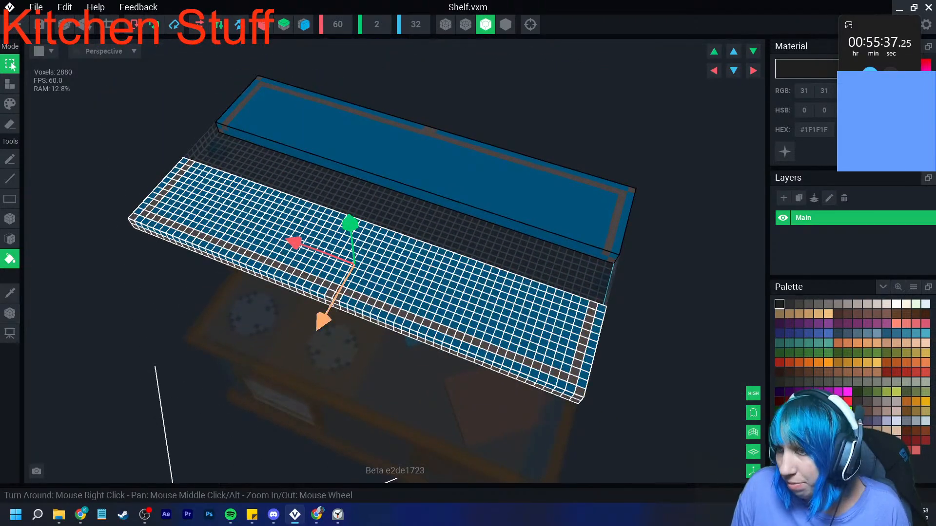
# - Move the selected half back against the other half to close the gap, and reduce the model's depth to 24
pyautogui.moveTo(456, 227); pyautogui.dragTo(439, 257)
pyautogui.moveTo(429, 257); pyautogui.dragTo(267, 285, button='right')
pyautogui.click(10, 314)
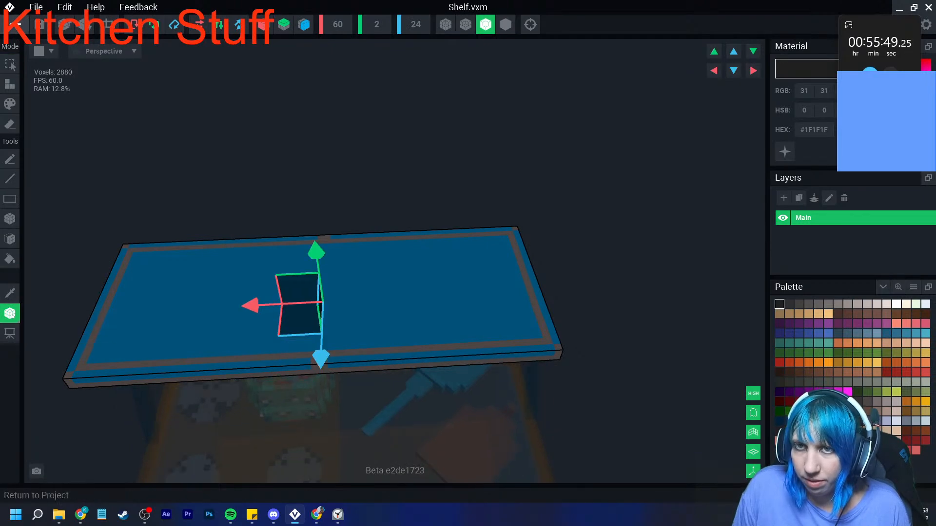
# - Return to the Kitchen stuff contest project and inspect the stove with its cookware and poles up close
pyautogui.click(14, 24)
pyautogui.click(366, 188)
pyautogui.moveTo(367, 192); pyautogui.dragTo(361, 205, button='right')
pyautogui.moveTo(401, 159); pyautogui.dragTo(422, 161, button='right')
pyautogui.scroll(4, 425, 165)
pyautogui.moveTo(516, 194); pyautogui.dragTo(517, 194, button='right')
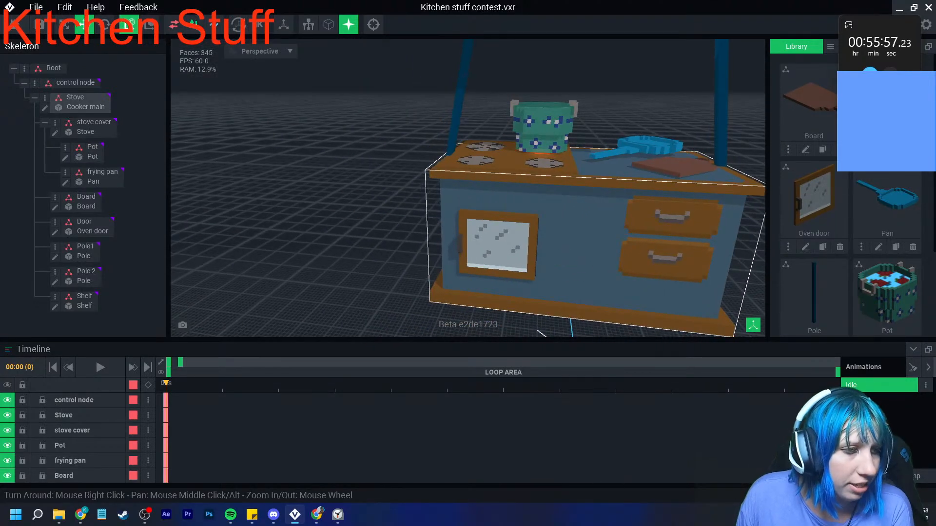
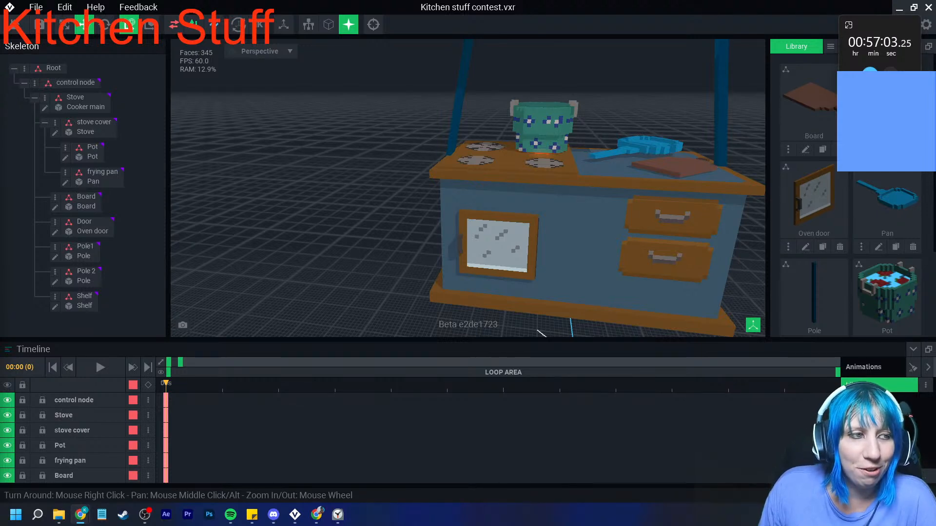
# - Rotate the frying pan until it stands upright with its handle up, and position it beneath the overhead shelf
pyautogui.moveTo(489, 190); pyautogui.dragTo(490, 214, button='right')
pyautogui.moveTo(490, 210); pyautogui.dragTo(431, 291, button='middle')
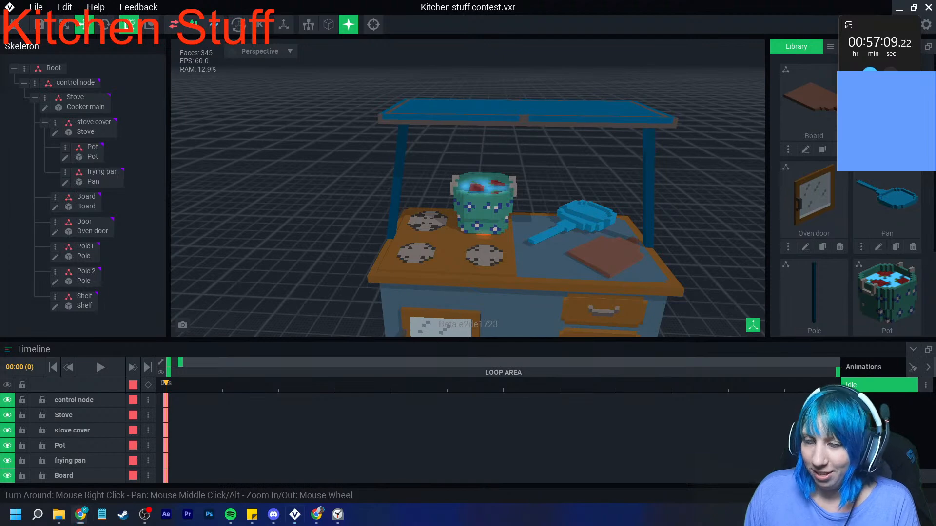
pyautogui.moveTo(507, 210); pyautogui.dragTo(508, 191, button='right')
pyautogui.scroll(2, 508, 191)
pyautogui.moveTo(508, 191); pyautogui.dragTo(468, 200, button='middle')
pyautogui.scroll(2, 468, 201)
pyautogui.click(594, 240)
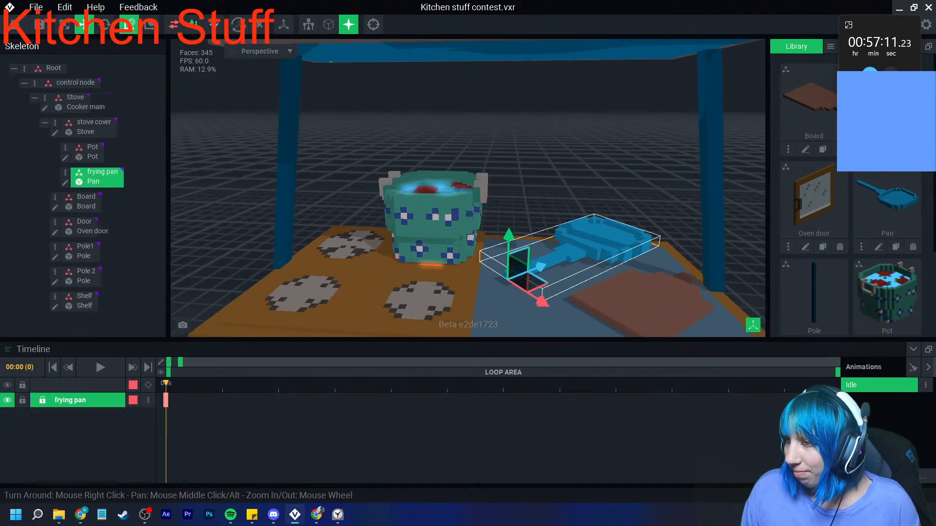
pyautogui.click(105, 24)
pyautogui.moveTo(487, 302); pyautogui.dragTo(456, 292, button='right')
pyautogui.moveTo(462, 251); pyautogui.dragTo(520, 228)
pyautogui.moveTo(493, 316); pyautogui.dragTo(477, 120)
pyautogui.moveTo(475, 127); pyautogui.dragTo(433, 202, button='middle')
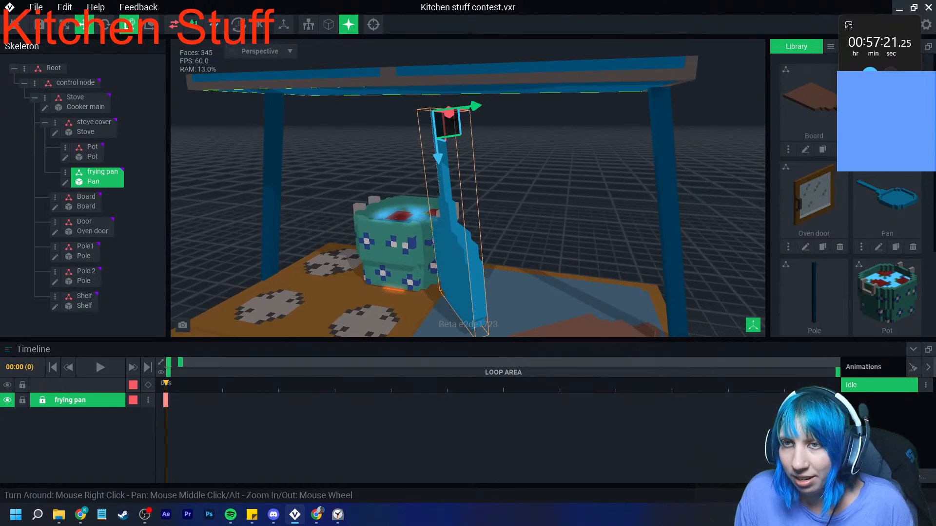
# - Turn the upright frying pan so its flat face points toward the front of the stove
pyautogui.click(105, 25)
pyautogui.moveTo(459, 155); pyautogui.dragTo(436, 220, button='right')
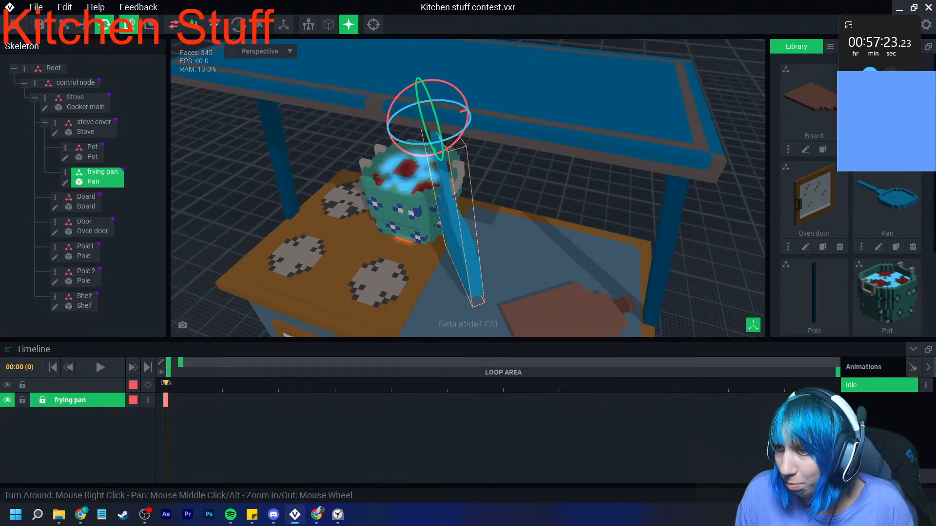
pyautogui.moveTo(433, 145); pyautogui.dragTo(420, 107)
pyautogui.moveTo(422, 178); pyautogui.dragTo(442, 126, button='right')
pyautogui.click(434, 128)
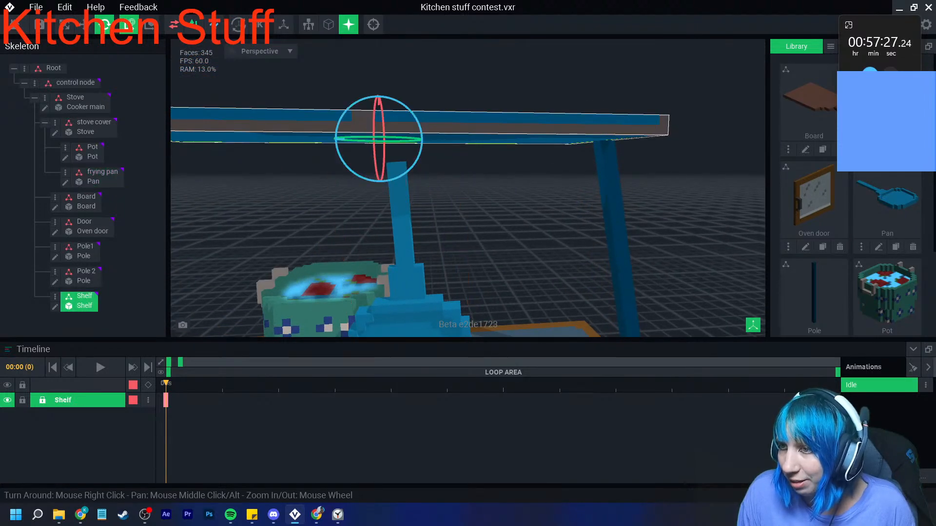
pyautogui.click(404, 217)
pyautogui.moveTo(435, 145); pyautogui.dragTo(437, 151)
# - Move the frying pan beneath the shelf, between the pot and the far pole, with its handle reaching the shelf's underside
pyautogui.click(84, 24)
pyautogui.moveTo(381, 173); pyautogui.dragTo(469, 133)
pyautogui.moveTo(512, 184); pyautogui.dragTo(512, 174)
pyautogui.moveTo(565, 208); pyautogui.dragTo(565, 208, button='right')
pyautogui.moveTo(565, 208); pyautogui.dragTo(578, 233, button='middle')
pyautogui.click(575, 195)
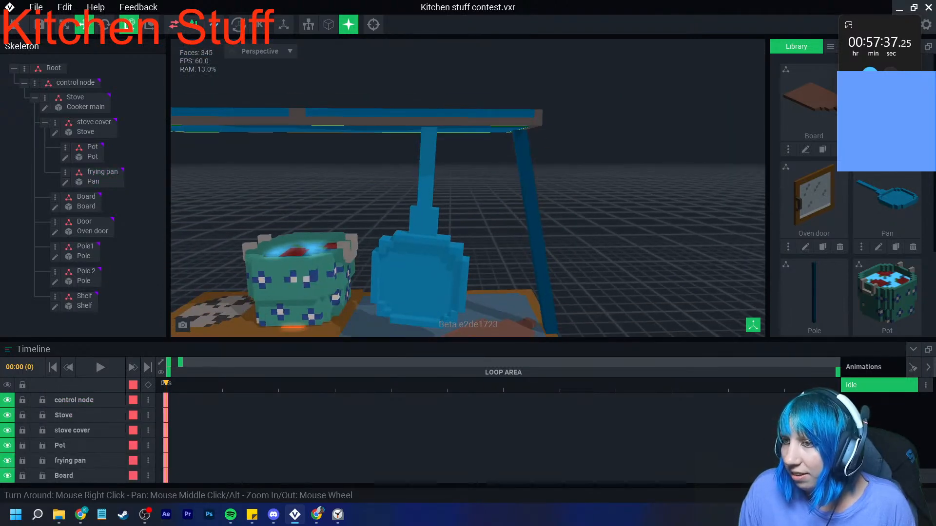
# - Open the Pan model for editing, erase the tip of its handle and shrink the model's depth to 28
pyautogui.click(423, 273)
pyautogui.click(65, 182)
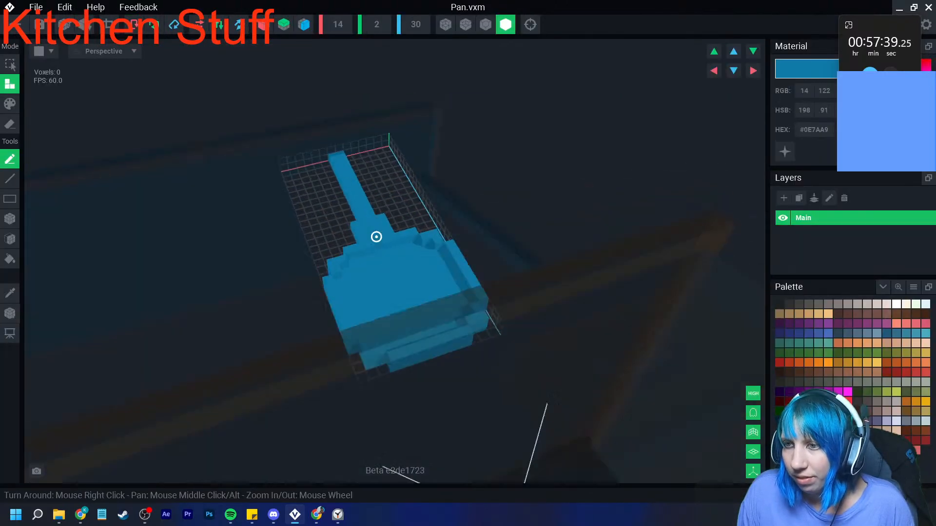
pyautogui.moveTo(376, 236); pyautogui.dragTo(375, 236, button='right')
pyautogui.click(10, 124)
pyautogui.click(10, 218)
pyautogui.moveTo(384, 109); pyautogui.dragTo(376, 115, button='right')
pyautogui.click(376, 115)
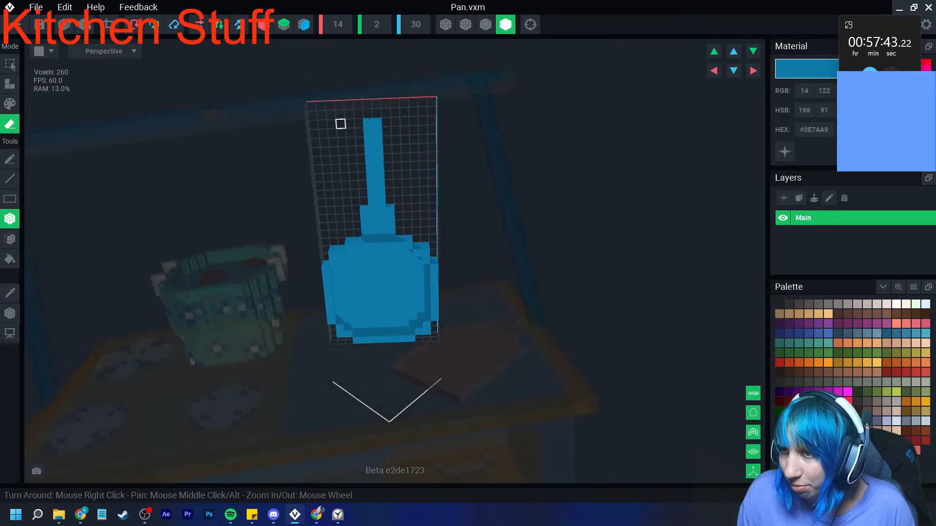
pyautogui.click(109, 24)
# - Move the pan's pivot to the end of the shortened handle and return to the Kitchen stuff contest project
pyautogui.click(9, 314)
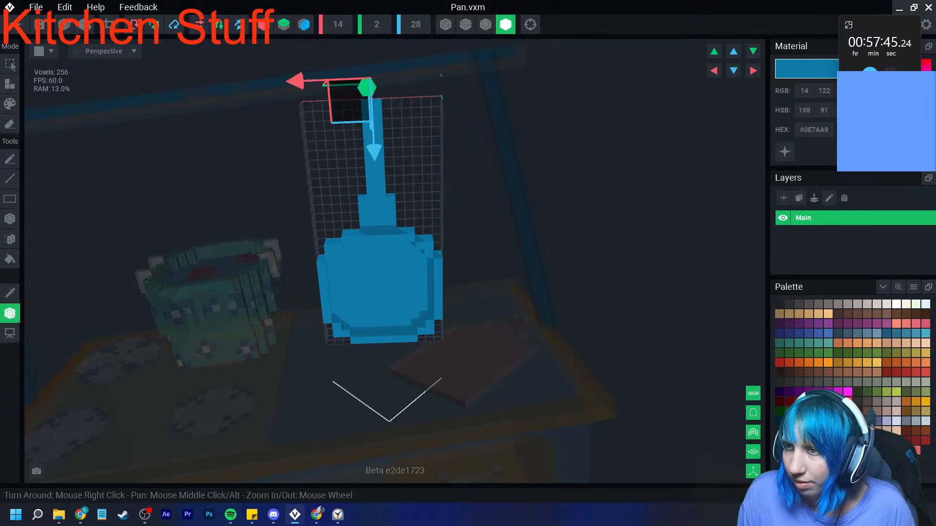
pyautogui.moveTo(374, 153); pyautogui.dragTo(374, 152)
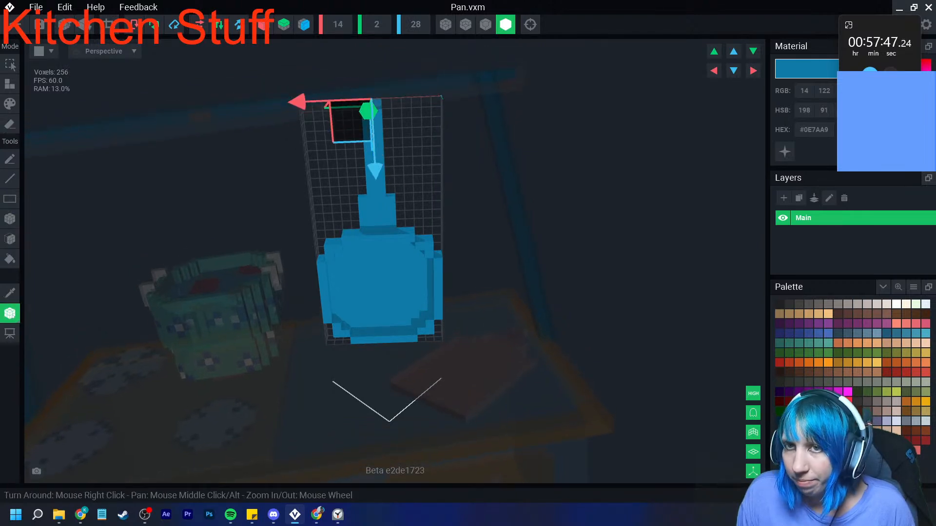
pyautogui.click(16, 25)
pyautogui.click(341, 187)
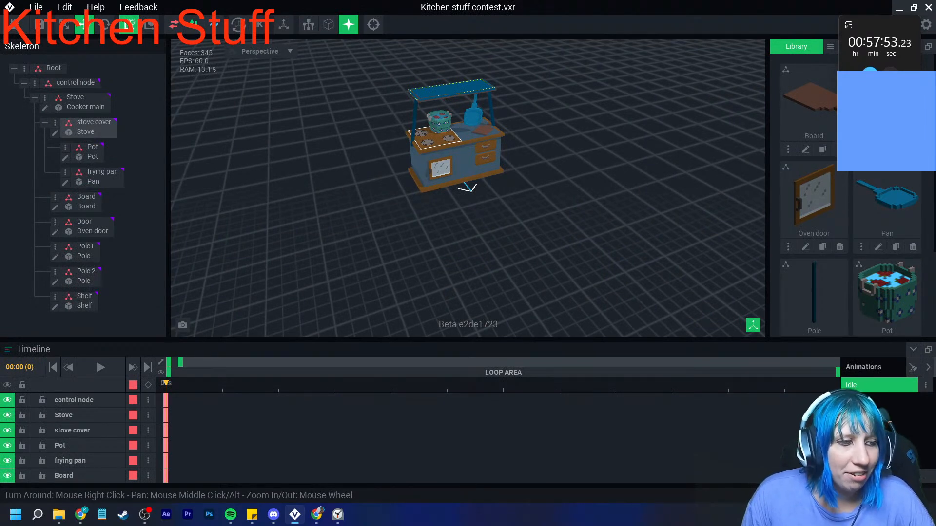
# - Raise the frying pan slightly so it hangs from the shelf clear of the worktop, and review the whole stove
pyautogui.scroll(10, 468, 187)
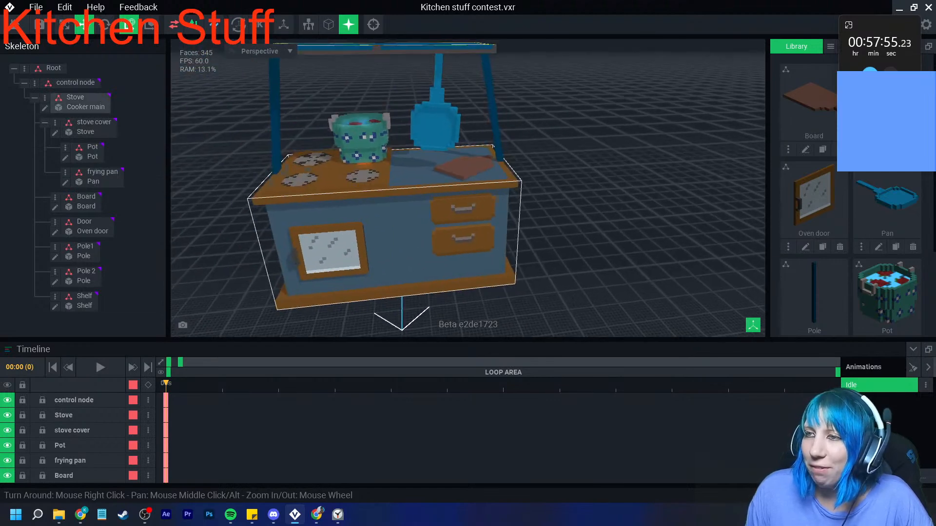
pyautogui.click(425, 127)
pyautogui.moveTo(333, 78); pyautogui.dragTo(406, 190, button='middle')
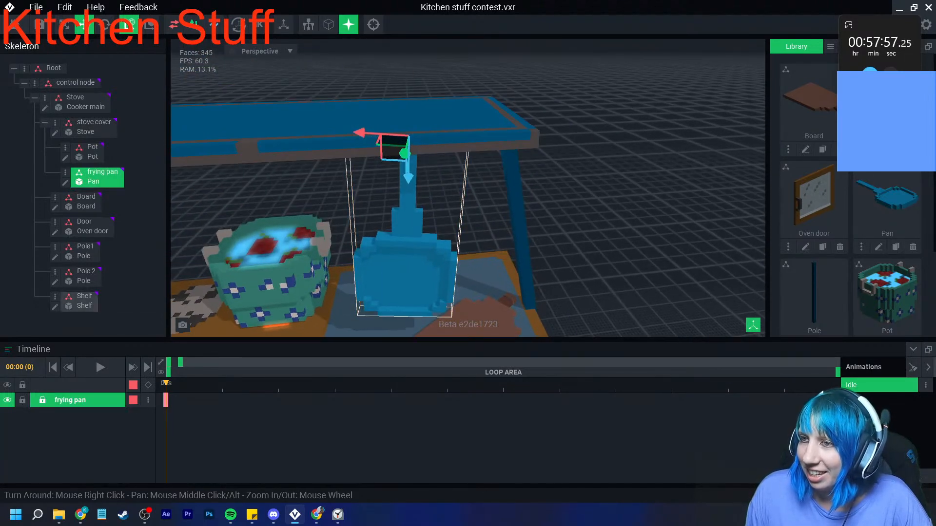
pyautogui.moveTo(408, 178); pyautogui.dragTo(410, 172)
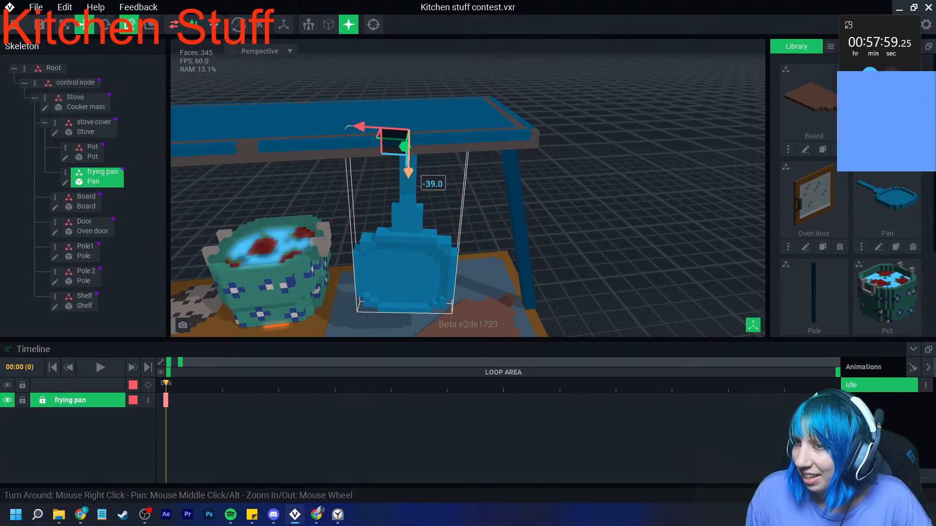
pyautogui.click(585, 195)
pyautogui.moveTo(585, 195); pyautogui.dragTo(560, 171, button='right')
pyautogui.scroll(-5, 560, 171)
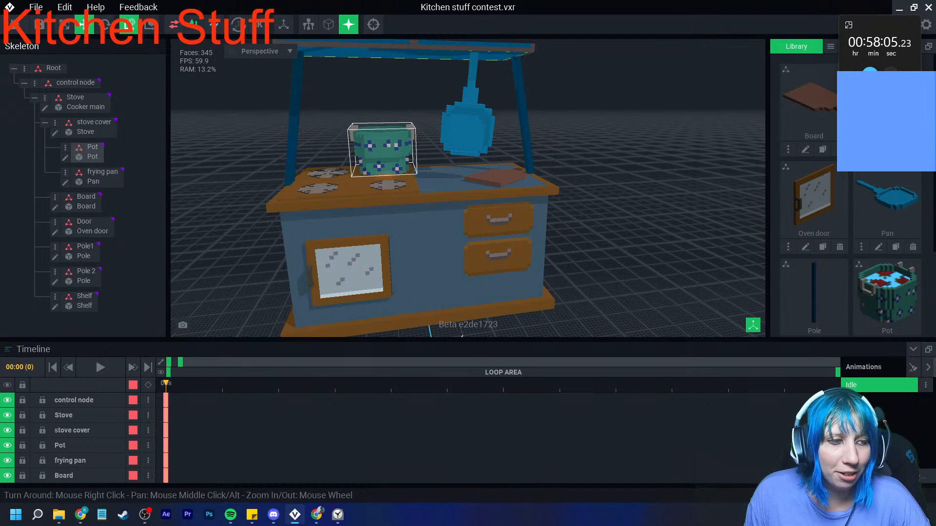
pyautogui.moveTo(385, 153); pyautogui.dragTo(383, 180, button='right')
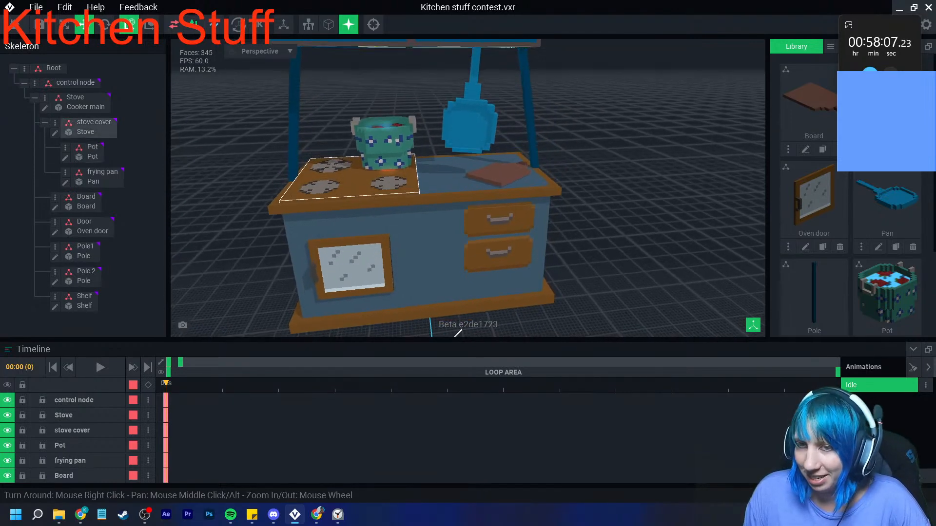
pyautogui.moveTo(421, 315); pyautogui.dragTo(370, 305, button='right')
pyautogui.moveTo(421, 274); pyautogui.dragTo(457, 259, button='right')
pyautogui.scroll(-4, 458, 261)
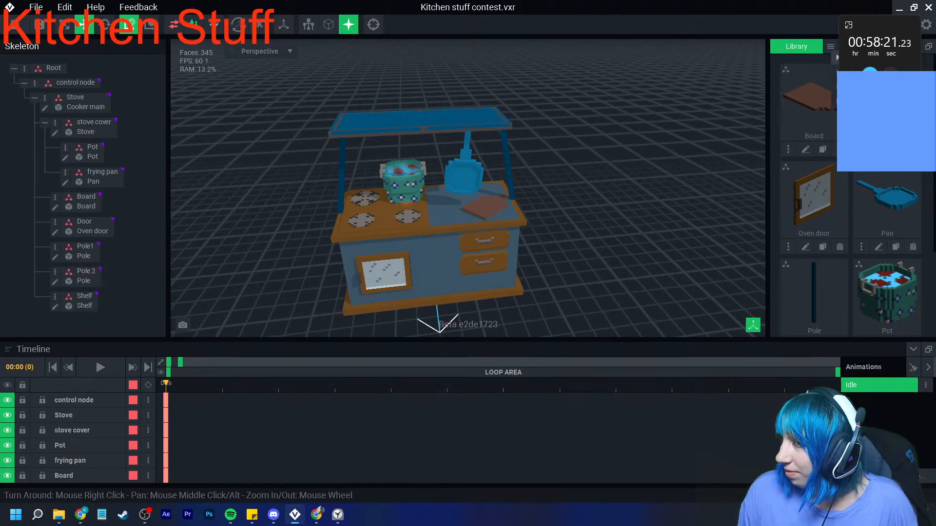
# - Create a new model named Bag and load the full saved colour palette into it
pyautogui.click(847, 46)
pyautogui.write('Ba')
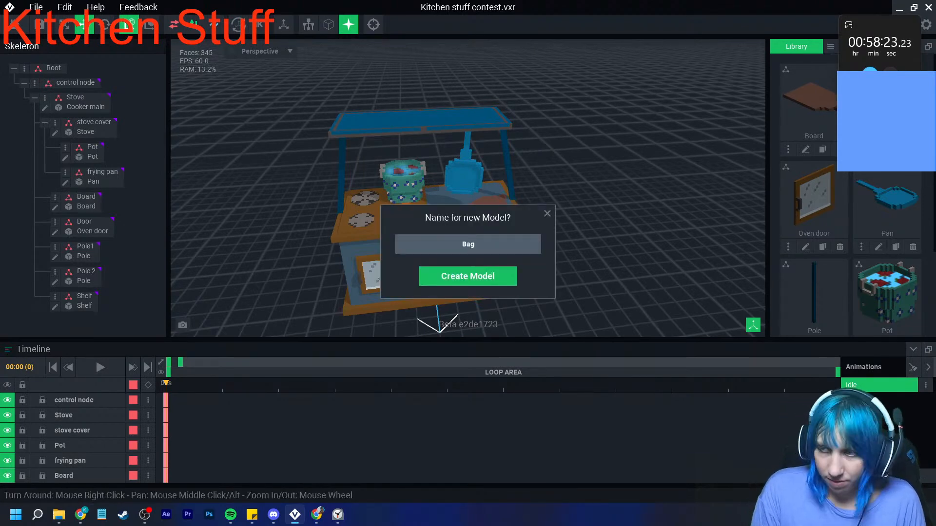
pyautogui.write('g')
pyautogui.press('Return')
pyautogui.click(914, 287)
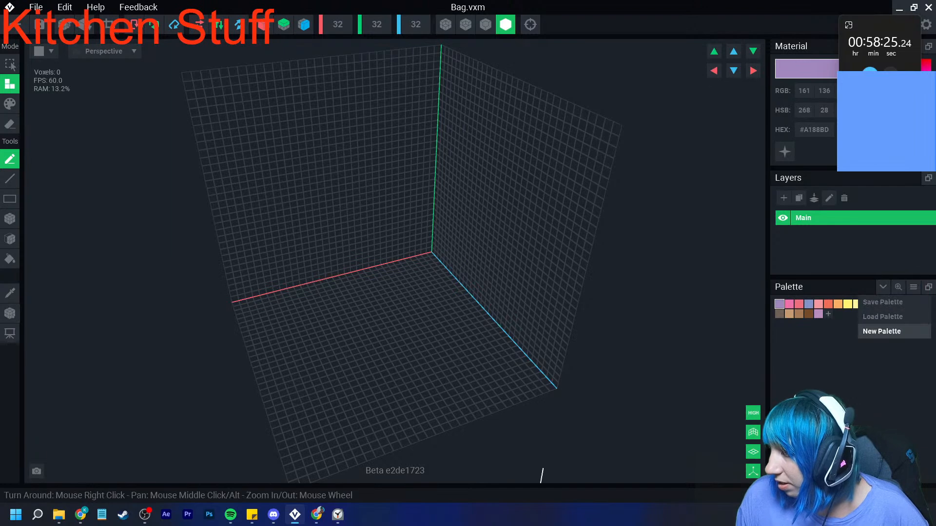
pyautogui.click(878, 330)
pyautogui.click(432, 299)
pyautogui.click(663, 393)
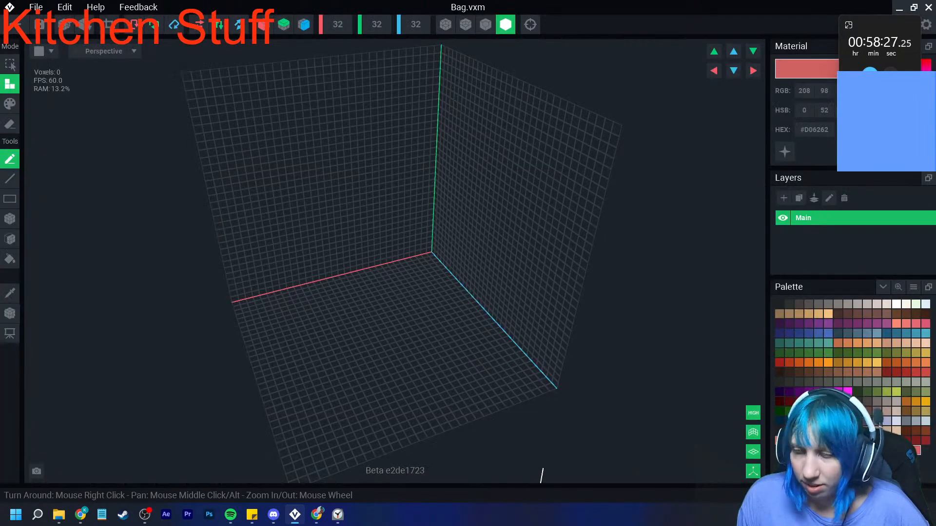
# - Choose light brown #967560, enable mirroring on the X and Z axes, and draw a flat 60-voxel rectangular base for the bag
pyautogui.click(838, 373)
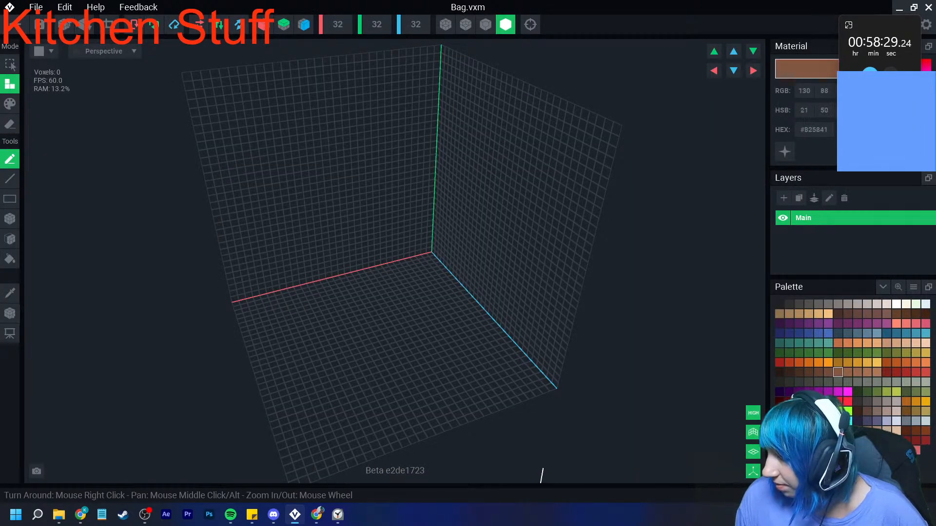
pyautogui.click(877, 411)
pyautogui.moveTo(443, 355); pyautogui.dragTo(385, 375, button='right')
pyautogui.click(265, 24)
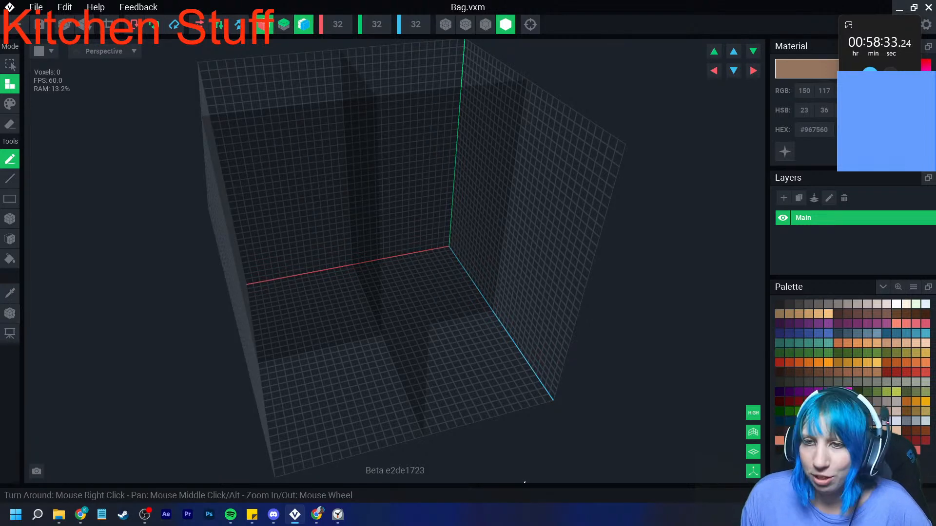
pyautogui.click(9, 219)
pyautogui.moveTo(364, 342); pyautogui.dragTo(388, 349)
pyautogui.scroll(2, 356, 351)
pyautogui.moveTo(356, 351); pyautogui.dragTo(331, 339, button='middle')
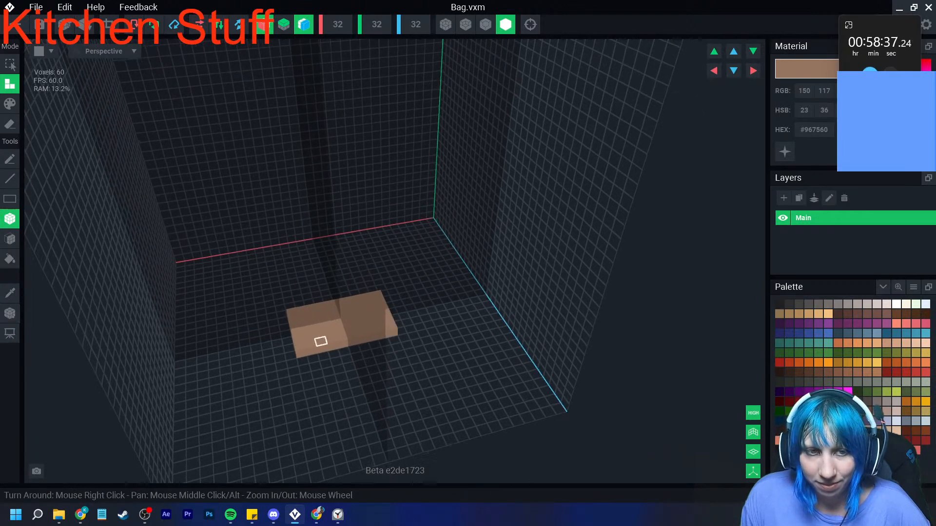
# - Extrude the bag's base upward into a block seven voxels tall and show the model with outlined edges
pyautogui.click(9, 238)
pyautogui.moveTo(322, 308); pyautogui.dragTo(284, 228)
pyautogui.scroll(5, 308, 283)
pyautogui.moveTo(284, 227); pyautogui.dragTo(315, 214, button='right')
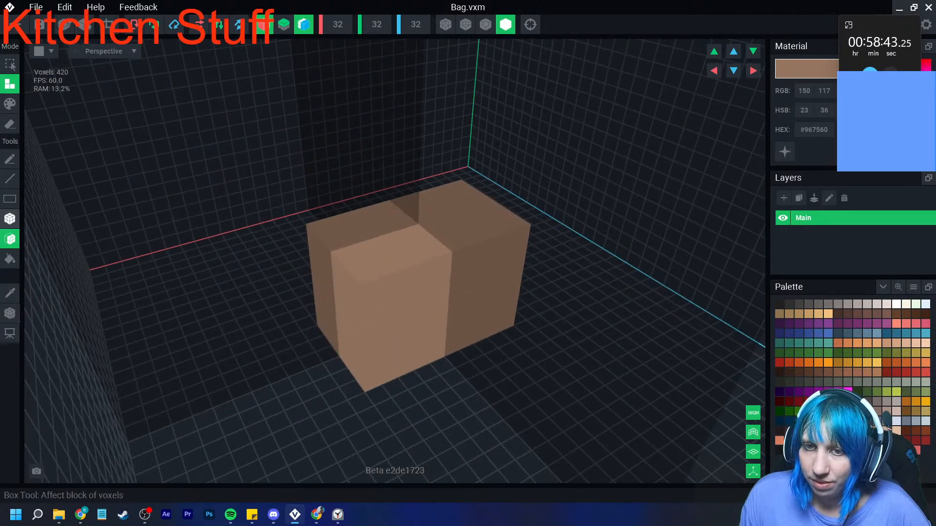
pyautogui.click(10, 219)
pyautogui.click(485, 24)
pyautogui.moveTo(429, 129); pyautogui.dragTo(110, 157, button='right')
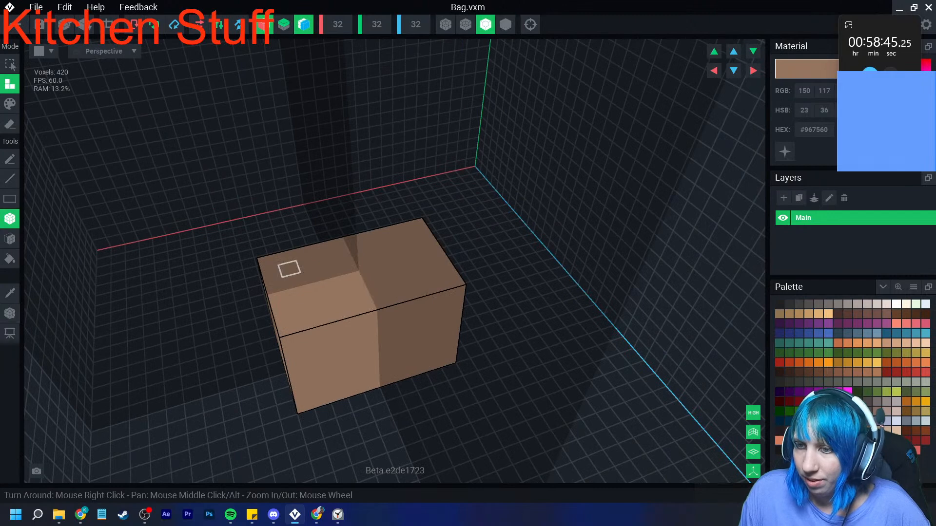
pyautogui.moveTo(272, 273); pyautogui.dragTo(291, 267)
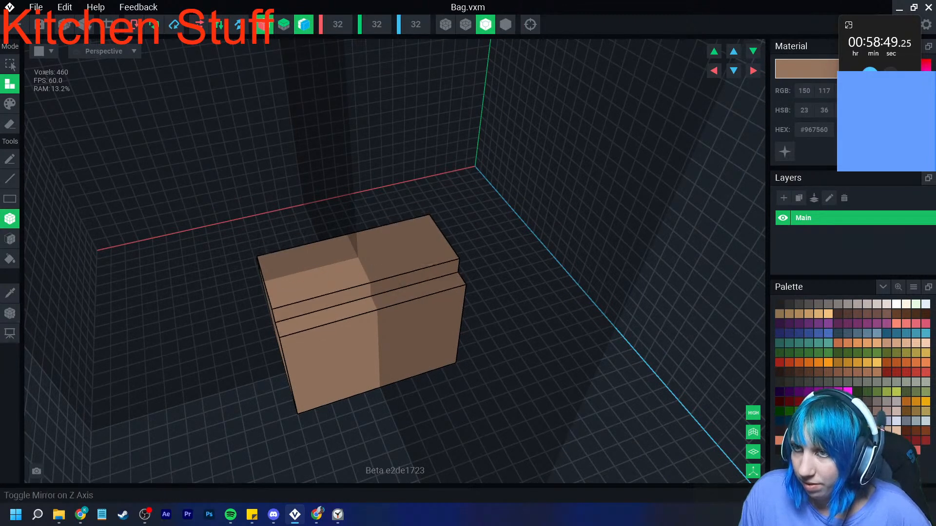
pyautogui.moveTo(361, 292); pyautogui.dragTo(350, 333, button='right')
pyautogui.moveTo(372, 332); pyautogui.dragTo(437, 343)
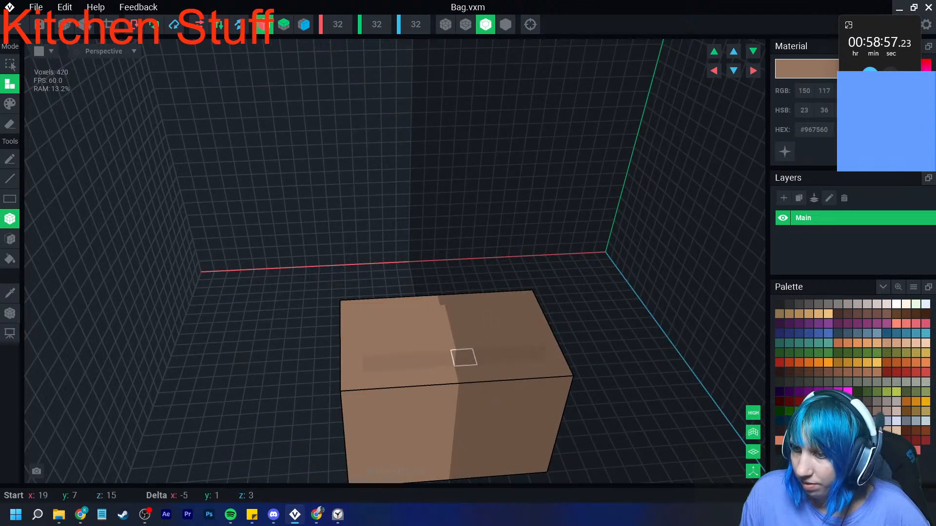
# - Stack a second tier on the bag's body, two voxels tall and inset one voxel at each short end
pyautogui.moveTo(468, 374); pyautogui.dragTo(543, 373)
pyautogui.moveTo(543, 373); pyautogui.dragTo(432, 380, button='right')
pyautogui.moveTo(359, 428); pyautogui.dragTo(320, 321)
pyautogui.moveTo(337, 364); pyautogui.dragTo(286, 313, button='right')
pyautogui.moveTo(286, 314); pyautogui.dragTo(305, 342)
pyautogui.moveTo(282, 311); pyautogui.dragTo(304, 319, button='right')
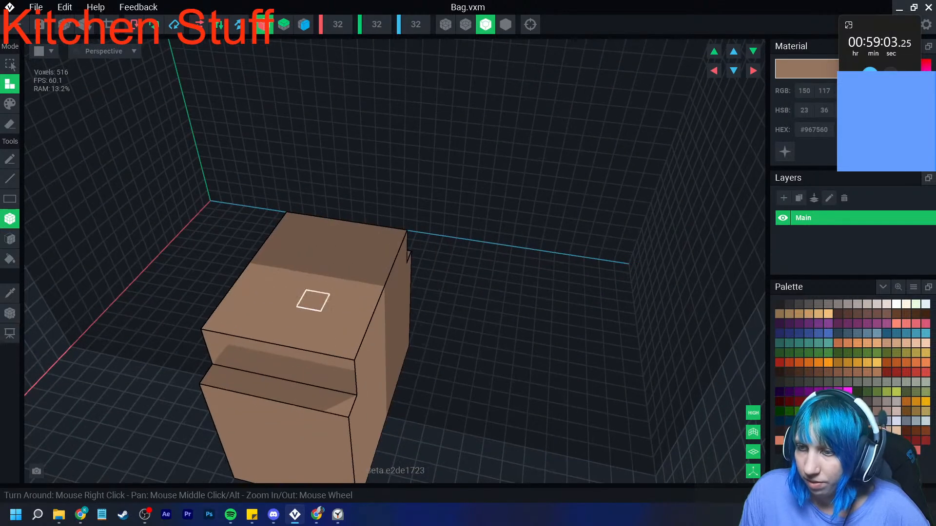
# - Add a top tier to the bag with a stepped fold of voxels projecting from its front
pyautogui.moveTo(299, 281); pyautogui.dragTo(317, 373)
pyautogui.moveTo(320, 379); pyautogui.dragTo(357, 374, button='right')
pyautogui.moveTo(346, 297); pyautogui.dragTo(425, 309)
pyautogui.moveTo(425, 309)
pyautogui.mouseDown(button='right')
pyautogui.moveTo(410, 357)
pyautogui.moveTo(400, 330)
pyautogui.moveTo(417, 321)
pyautogui.mouseUp(button='right')
pyautogui.click(410, 316)
pyautogui.click(391, 318)
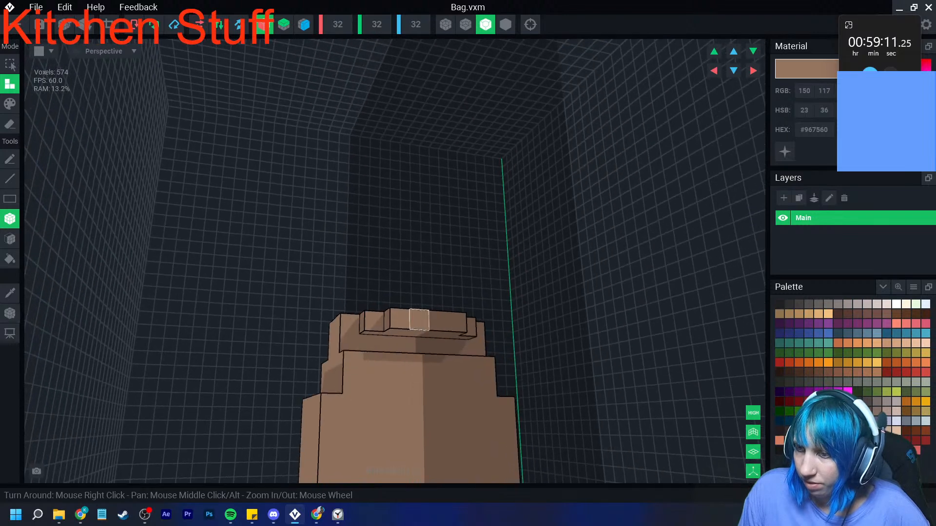
# - Extend the bag's front fold downward into a flap with a narrower tab at its centre
pyautogui.click(416, 332)
pyautogui.click(414, 364)
pyautogui.click(432, 385)
pyautogui.moveTo(422, 387); pyautogui.dragTo(410, 367, button='right')
pyautogui.click(417, 355)
pyautogui.click(418, 354)
pyautogui.moveTo(447, 417); pyautogui.dragTo(467, 434, button='right')
pyautogui.moveTo(467, 434); pyautogui.dragTo(439, 354, button='middle')
pyautogui.moveTo(438, 354); pyautogui.dragTo(425, 369, button='right')
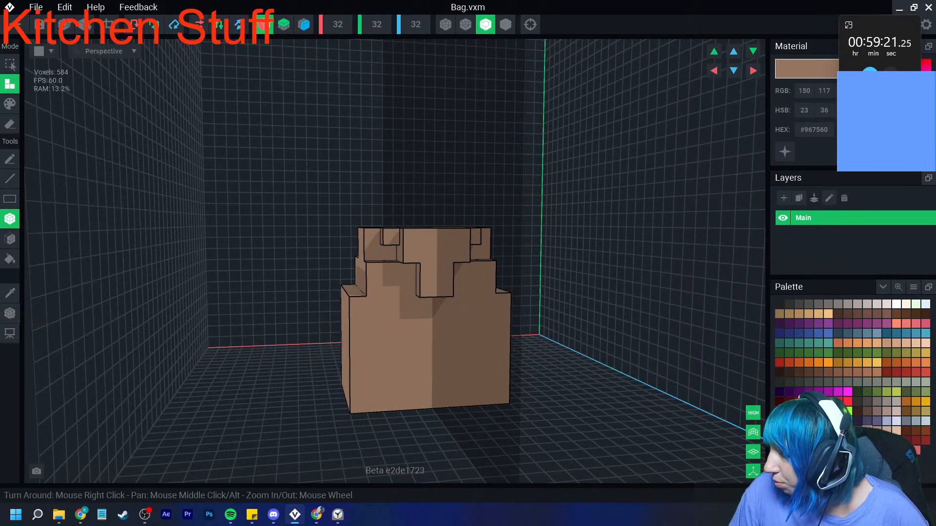
# - Paint a light grey-beige (#BEB4AF) label band around the middle of the bag's body
pyautogui.click(867, 304)
pyautogui.click(10, 104)
pyautogui.moveTo(357, 322)
pyautogui.mouseDown()
pyautogui.moveTo(358, 338)
pyautogui.moveTo(437, 355)
pyautogui.mouseUp()
pyautogui.moveTo(441, 369); pyautogui.dragTo(362, 374, button='right')
pyautogui.moveTo(350, 322); pyautogui.dragTo(274, 352)
pyautogui.moveTo(302, 355); pyautogui.dragTo(220, 341, button='right')
pyautogui.moveTo(252, 320); pyautogui.dragTo(186, 342)
pyautogui.moveTo(185, 341); pyautogui.dragTo(325, 315, button='right')
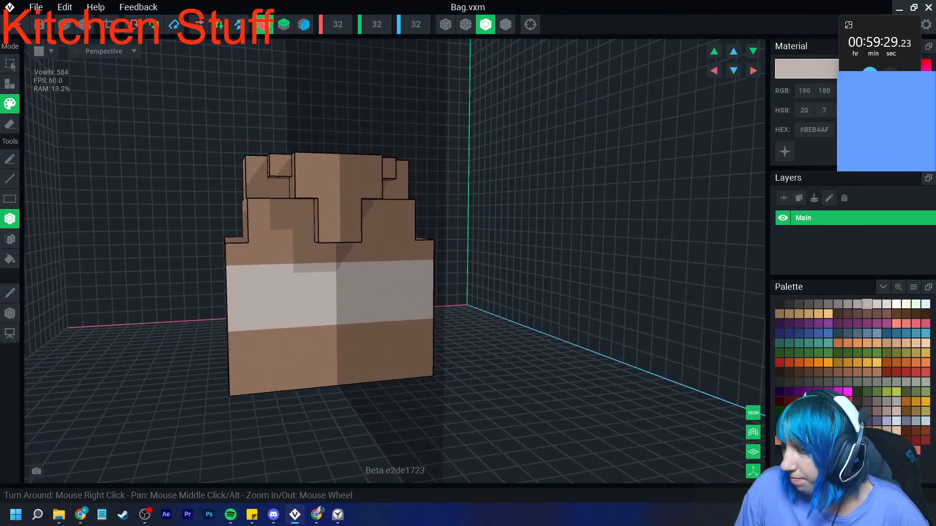
# - Paint blue-grey (#4E6C81) letter-like marks across the front of the bag's label band
pyautogui.click(858, 333)
pyautogui.moveTo(283, 295); pyautogui.dragTo(283, 318)
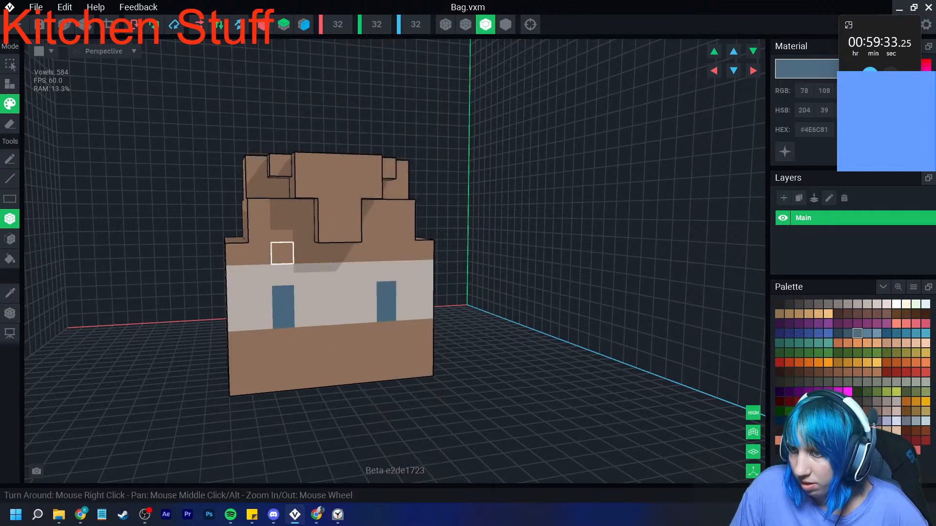
pyautogui.click(304, 295)
pyautogui.moveTo(406, 311); pyautogui.dragTo(328, 336, button='right')
pyautogui.scroll(-2, 328, 336)
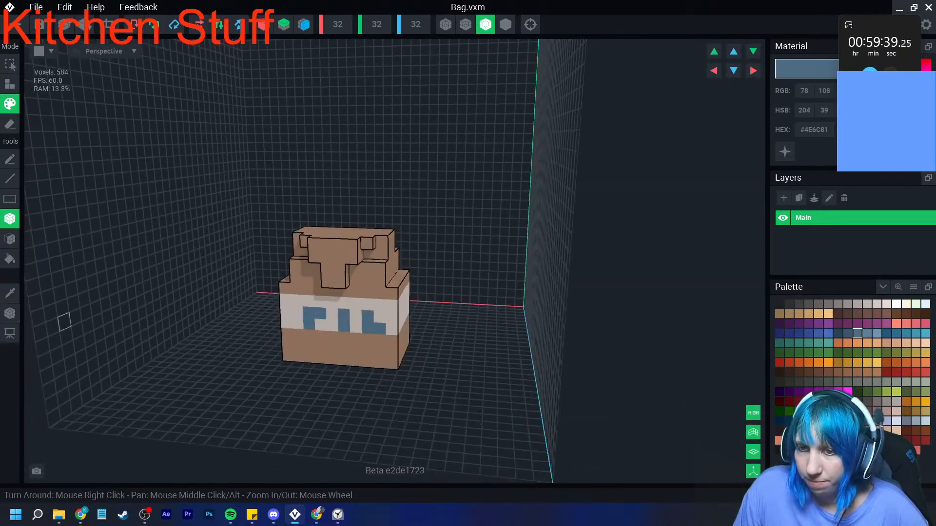
# - Shade the back edge and one side of the bag's top tier with a darker brown, lightened to #7A5A4E
pyautogui.click(10, 293)
pyautogui.click(307, 278)
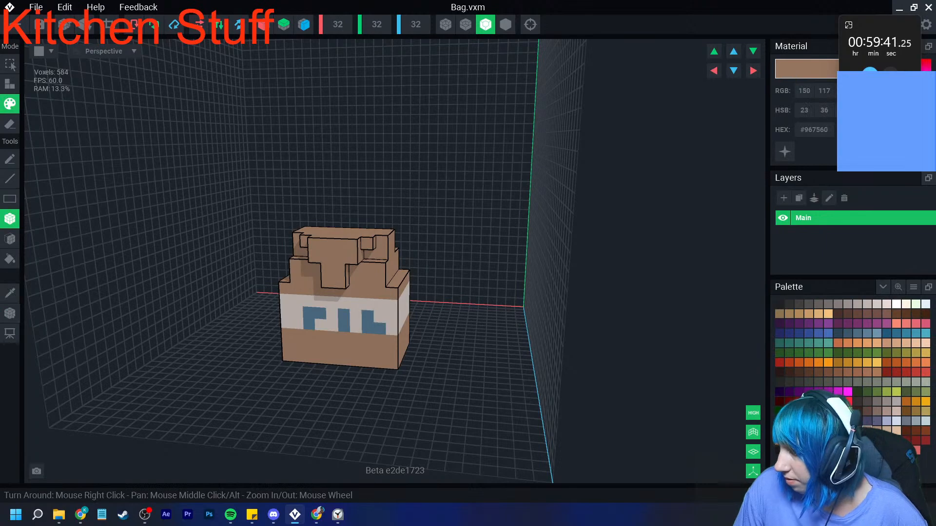
pyautogui.click(858, 431)
pyautogui.moveTo(334, 283); pyautogui.dragTo(362, 318, button='right')
pyautogui.scroll(2, 362, 318)
pyautogui.moveTo(380, 201); pyautogui.dragTo(265, 222, button='right')
pyautogui.moveTo(346, 193); pyautogui.dragTo(319, 291)
pyautogui.moveTo(298, 292)
pyautogui.mouseDown(button='right')
pyautogui.moveTo(326, 288)
pyautogui.moveTo(285, 288)
pyautogui.mouseUp(button='right')
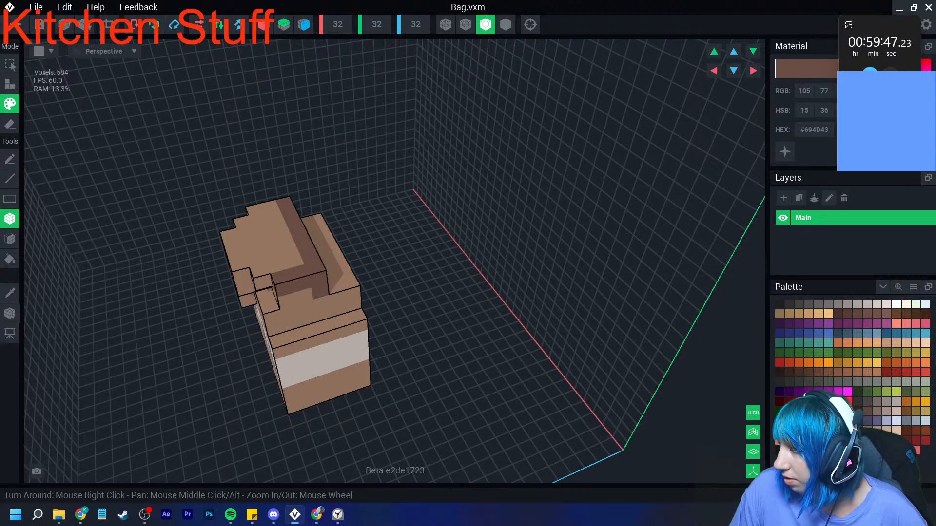
pyautogui.moveTo(879, 116); pyautogui.dragTo(880, 111)
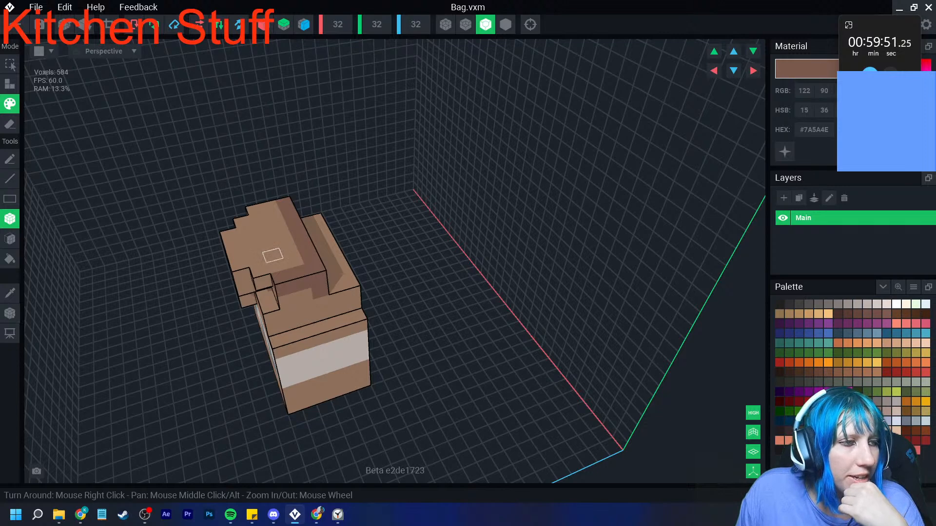
# - Extend the darker brown shading in stepped patches over the bag's flap edge, top corners and upper tiers
pyautogui.moveTo(256, 259); pyautogui.dragTo(339, 278, button='right')
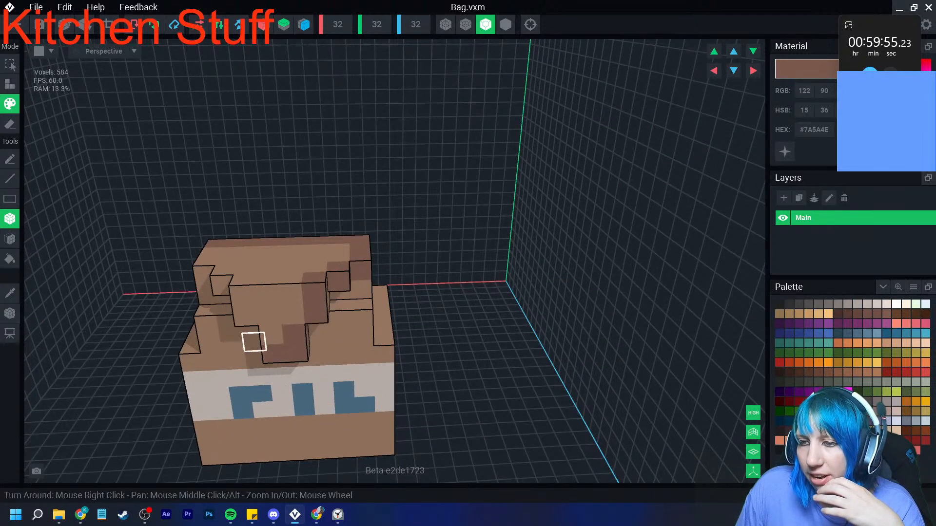
pyautogui.moveTo(271, 330); pyautogui.dragTo(257, 303, button='right')
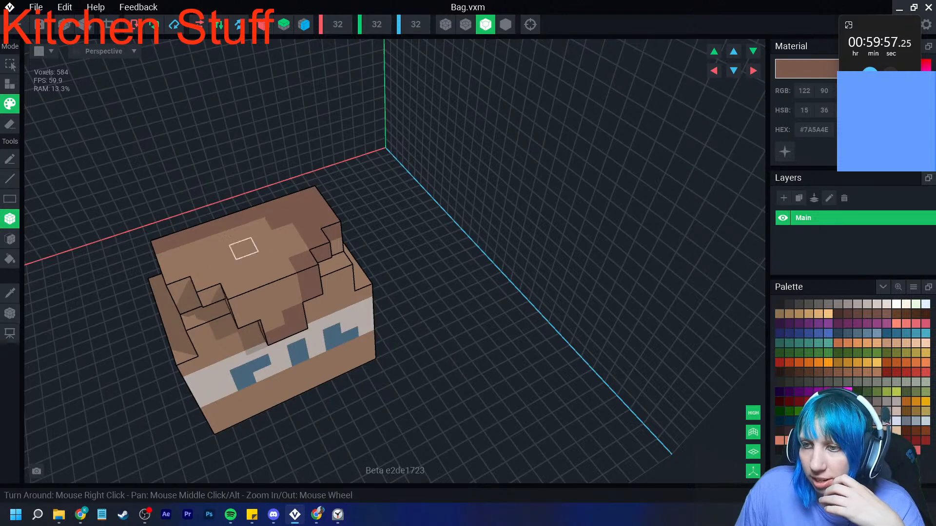
pyautogui.moveTo(258, 227); pyautogui.dragTo(190, 265, button='right')
pyautogui.moveTo(141, 329); pyautogui.dragTo(297, 296, button='right')
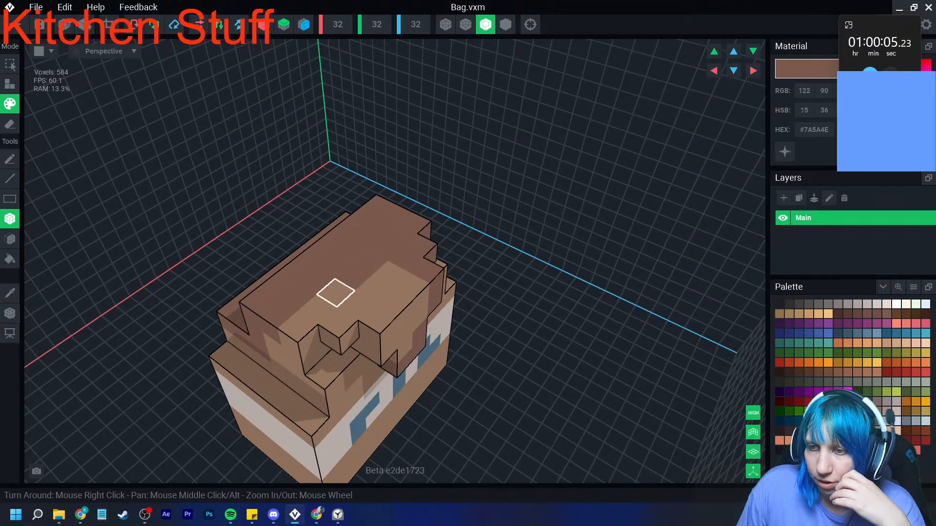
pyautogui.moveTo(297, 326); pyautogui.dragTo(242, 373, button='right')
# - Paint a darker brown stripe around the bag directly beneath the label band and soften the shade to #806258
pyautogui.moveTo(429, 371); pyautogui.dragTo(589, 365, button='right')
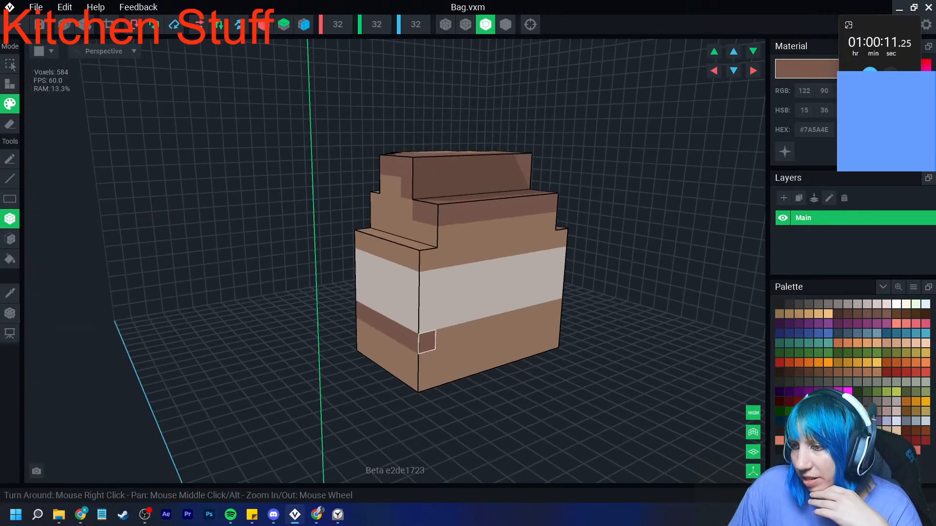
pyautogui.moveTo(537, 316); pyautogui.dragTo(458, 328, button='right')
pyautogui.scroll(-3, 535, 326)
pyautogui.moveTo(648, 335); pyautogui.dragTo(555, 328, button='middle')
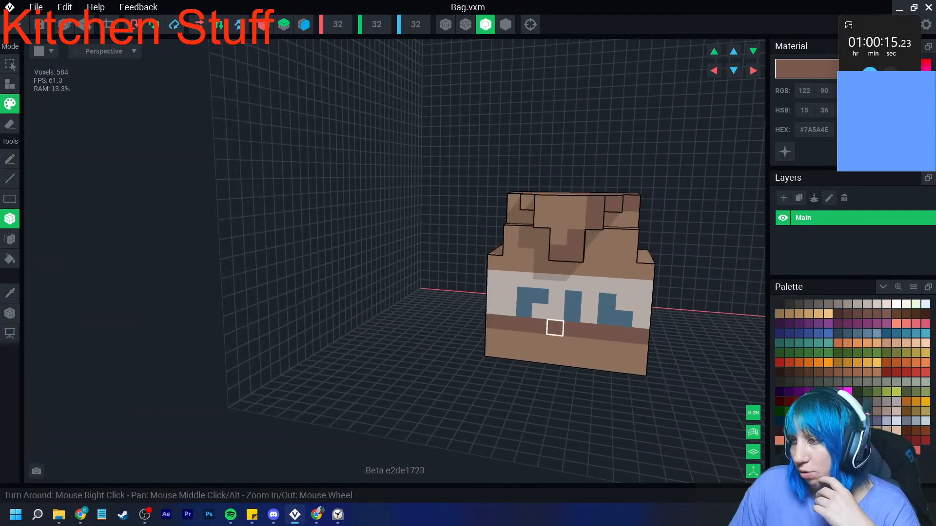
pyautogui.scroll(-3, 538, 311)
pyautogui.moveTo(537, 298); pyautogui.dragTo(543, 320, button='right')
pyautogui.scroll(3, 543, 320)
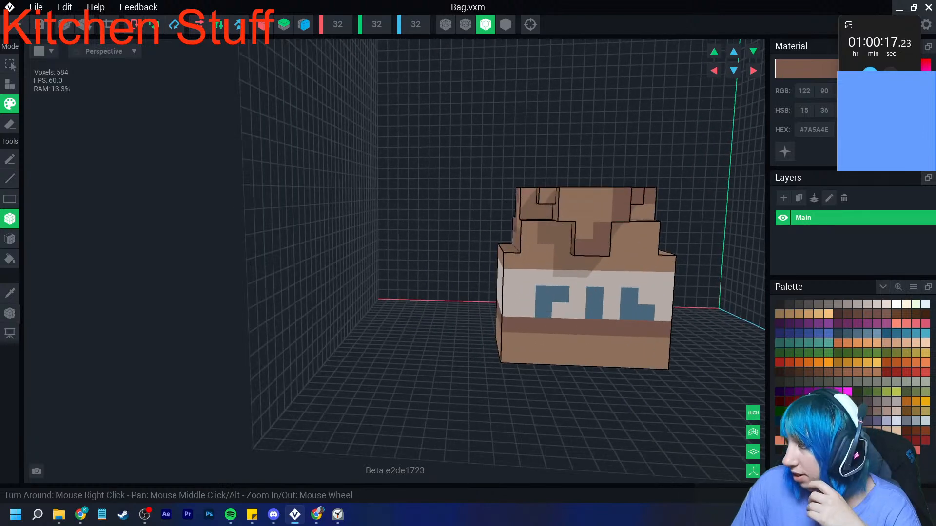
pyautogui.moveTo(880, 112); pyautogui.dragTo(876, 108)
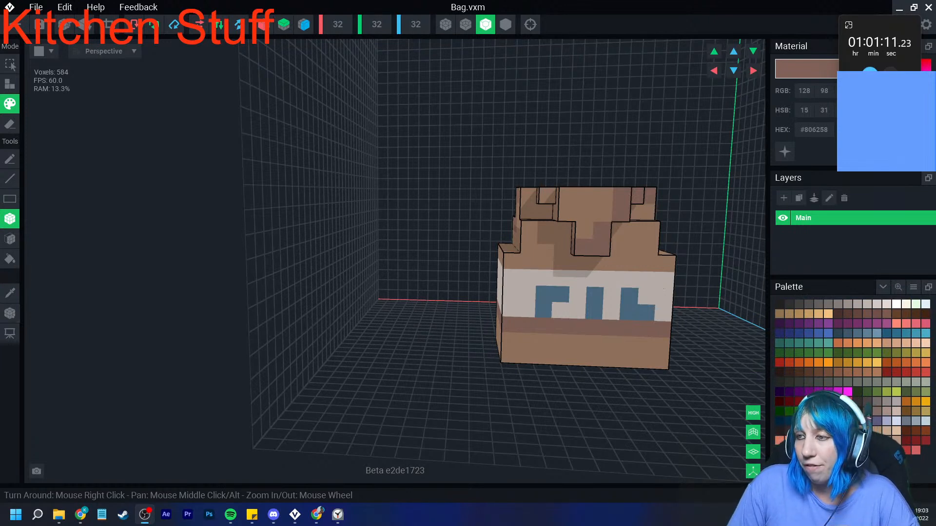
# - Crop the bag's volume to 10 × 11 × 7 voxels and set its pivot at the middle of its base
pyautogui.click(109, 25)
pyautogui.click(9, 313)
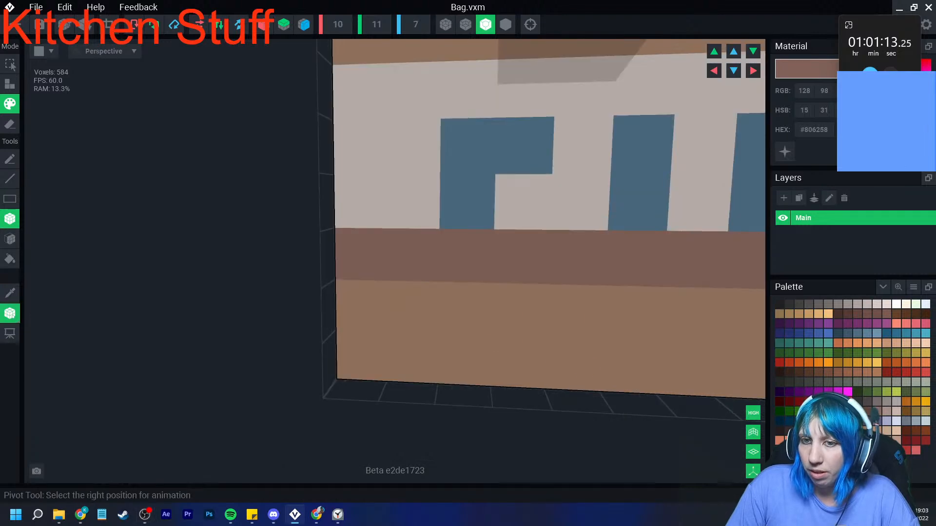
pyautogui.rightClick(12, 317)
pyautogui.click(35, 327)
pyautogui.moveTo(539, 295); pyautogui.dragTo(542, 316, button='right')
pyautogui.scroll(-5, 542, 316)
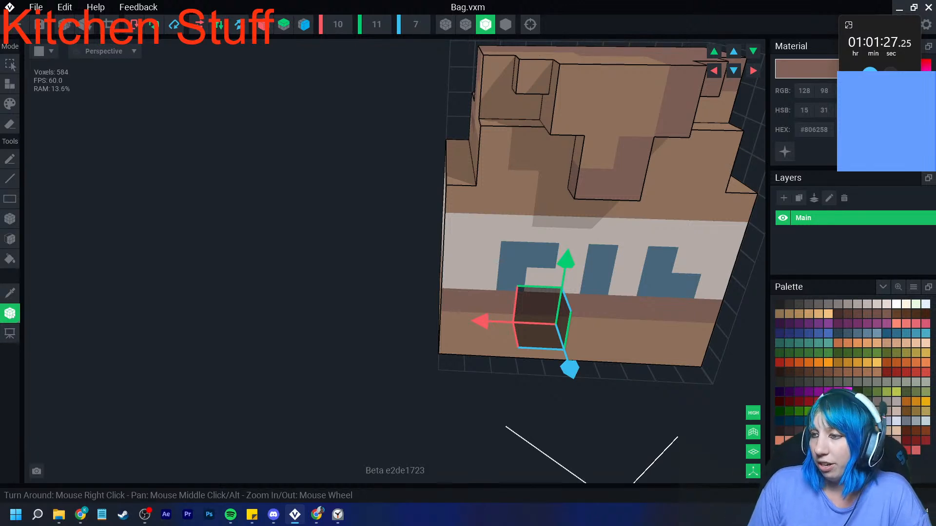
# - Return to the Kitchen stuff contest asset and create a child node named Flour under the Shelf node
pyautogui.click(15, 24)
pyautogui.click(365, 188)
pyautogui.scroll(4, 380, 192)
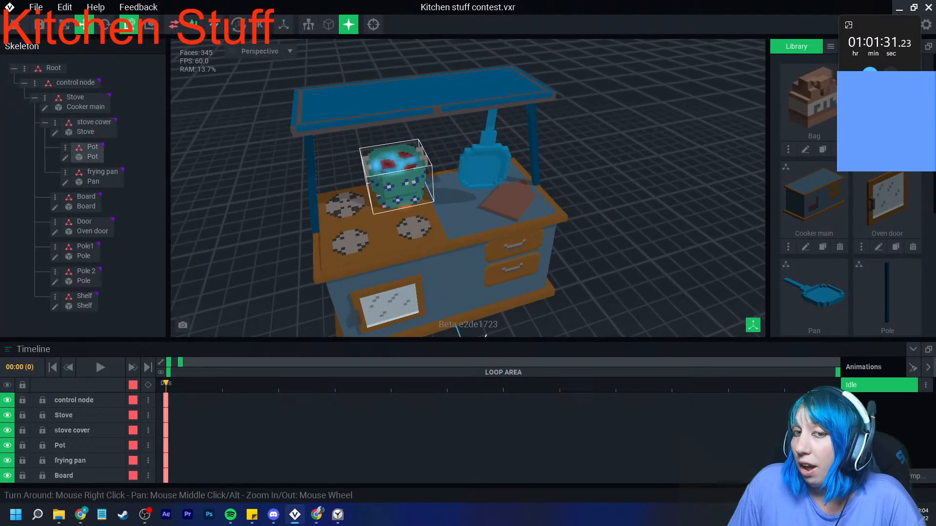
pyautogui.moveTo(395, 172); pyautogui.dragTo(399, 201, button='middle')
pyautogui.click(344, 139)
pyautogui.click(55, 296)
pyautogui.click(88, 318)
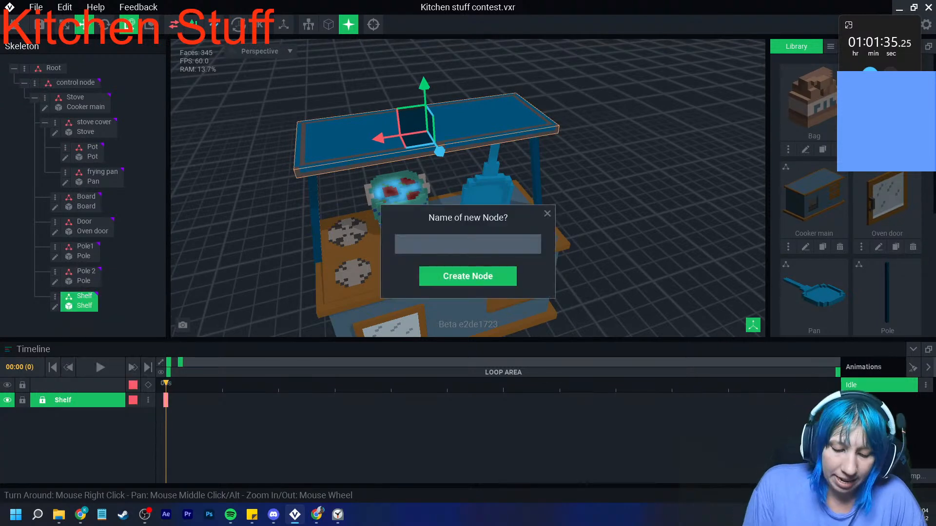
pyautogui.write('Flour')
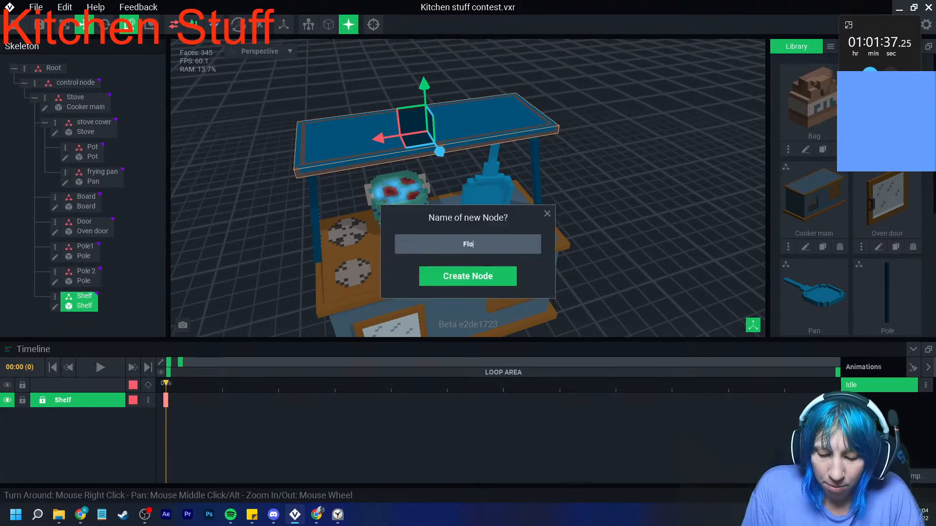
pyautogui.press('Return')
# - Assign the Bag model to the Flour node and place it near the shelf's end above the pot, slightly rotated
pyautogui.moveTo(813, 103); pyautogui.dragTo(90, 323)
pyautogui.scroll(3, 454, 132)
pyautogui.moveTo(444, 55); pyautogui.dragTo(444, 43)
pyautogui.moveTo(397, 98); pyautogui.dragTo(319, 117)
pyautogui.click(105, 24)
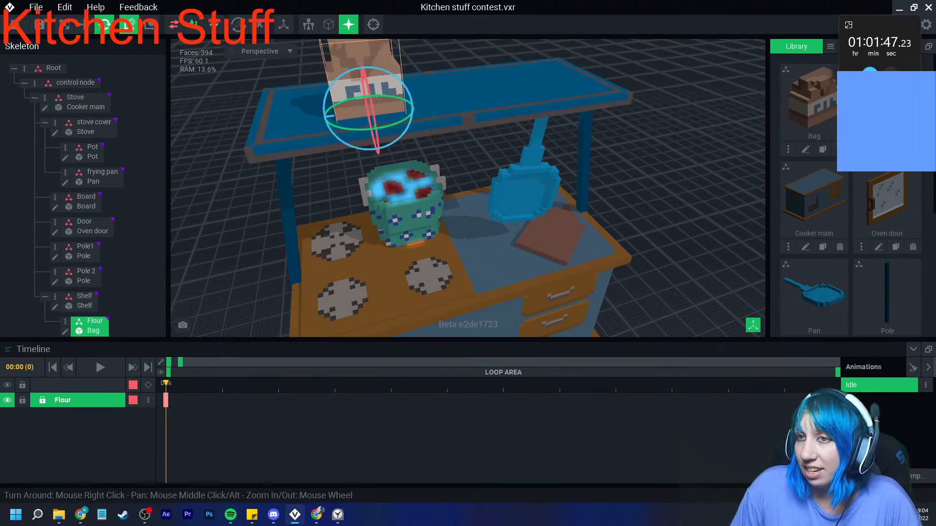
pyautogui.moveTo(372, 130); pyautogui.dragTo(383, 131)
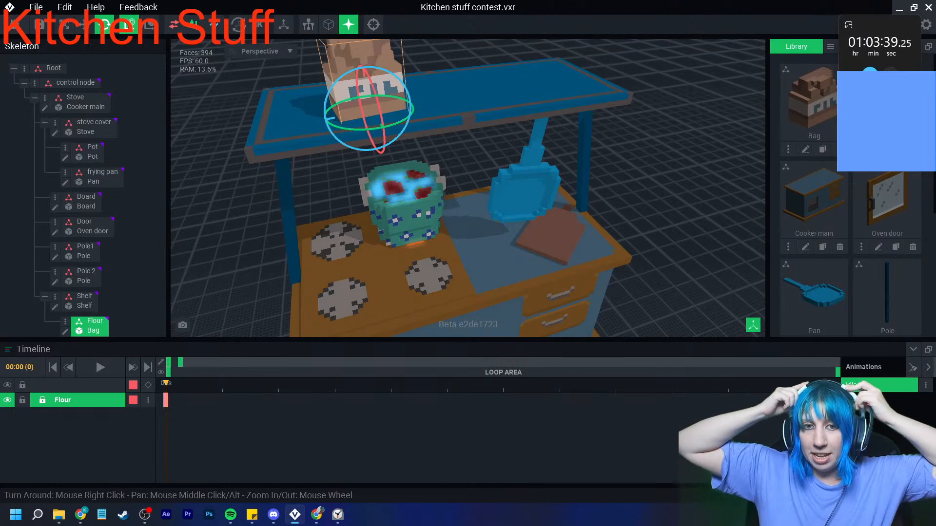
# - Open the cooker's Oven door model for voxel editing
pyautogui.scroll(-5, 468, 187)
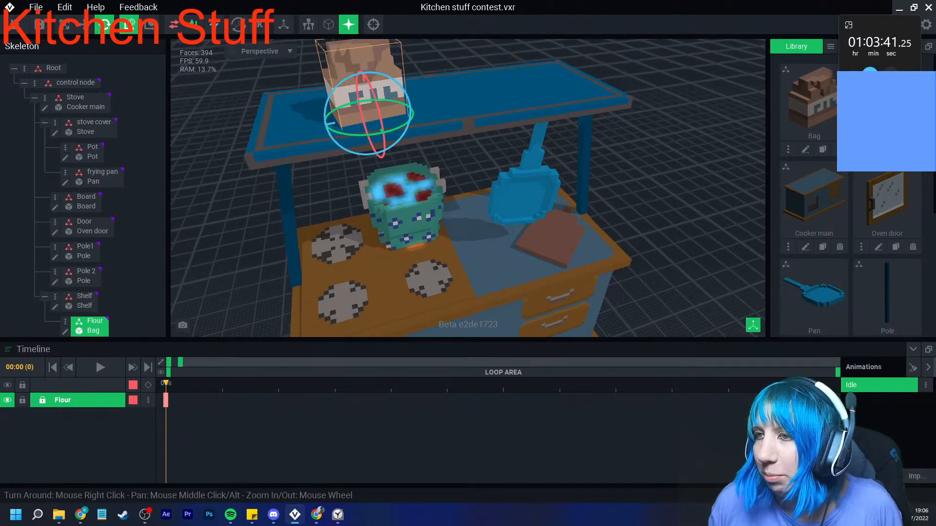
pyautogui.click(527, 188)
pyautogui.moveTo(468, 195); pyautogui.dragTo(517, 142, button='right')
pyautogui.scroll(-2, 493, 224)
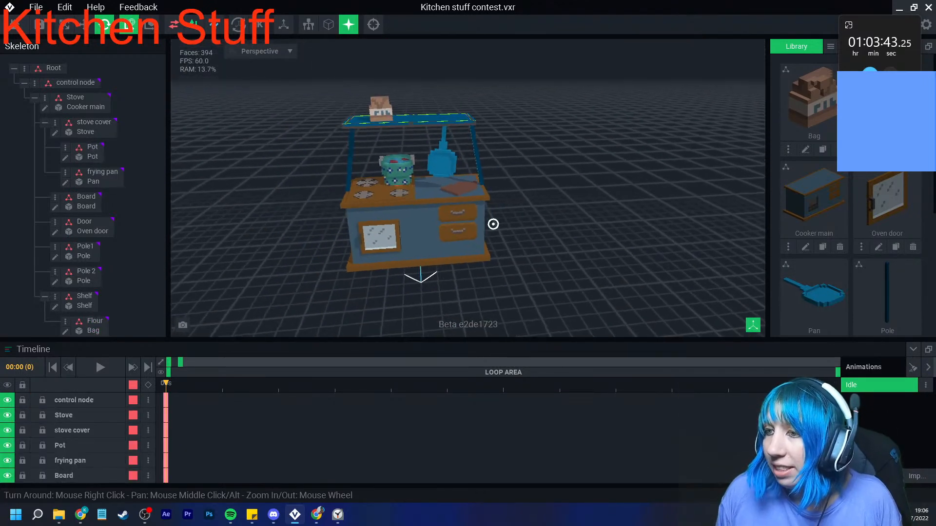
pyautogui.moveTo(479, 229)
pyautogui.mouseDown(button='right')
pyautogui.moveTo(541, 217)
pyautogui.moveTo(479, 219)
pyautogui.mouseUp(button='right')
pyautogui.scroll(3, 479, 234)
pyautogui.moveTo(485, 264); pyautogui.dragTo(514, 266, button='right')
pyautogui.click(379, 233)
pyautogui.click(54, 232)
pyautogui.scroll(3, 390, 244)
pyautogui.moveTo(441, 233); pyautogui.dragTo(415, 233, button='right')
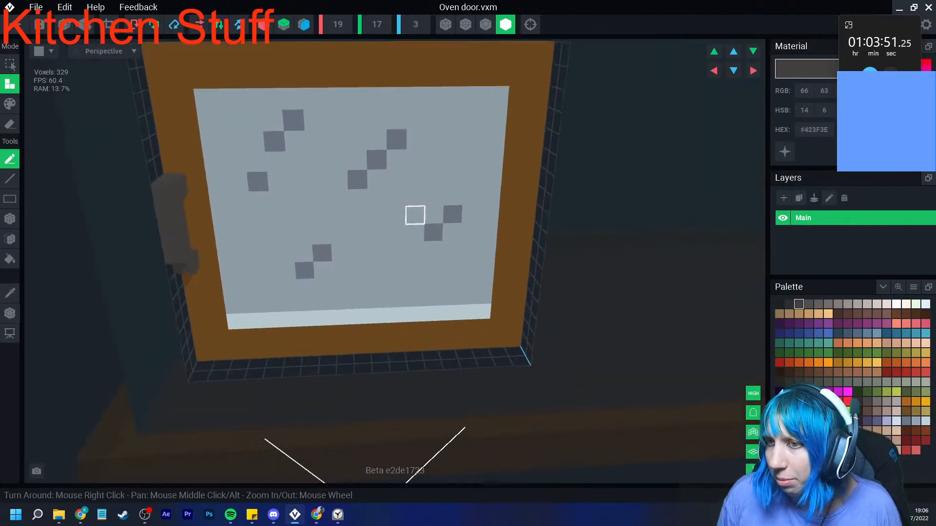
# - Enlarge the oven door's volume to 23 voxels wide and 25 voxels high
pyautogui.click(377, 24)
pyautogui.click(338, 24)
pyautogui.write('23')
pyautogui.press('Return')
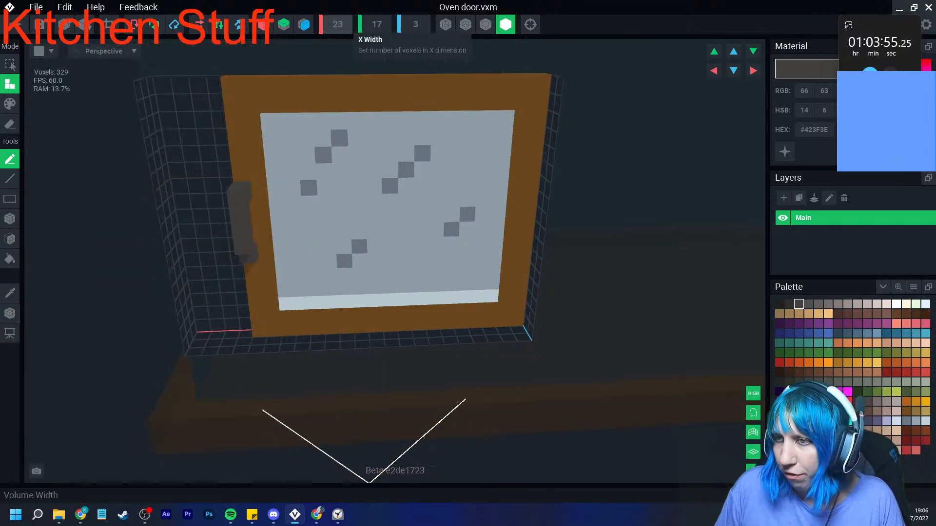
pyautogui.scroll(-2, 380, 117)
pyautogui.click(376, 25)
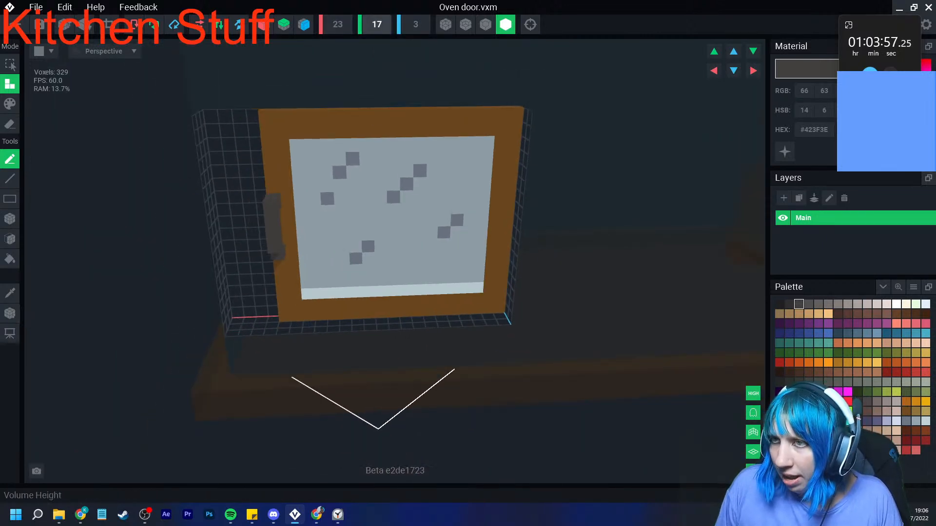
pyautogui.click(377, 25)
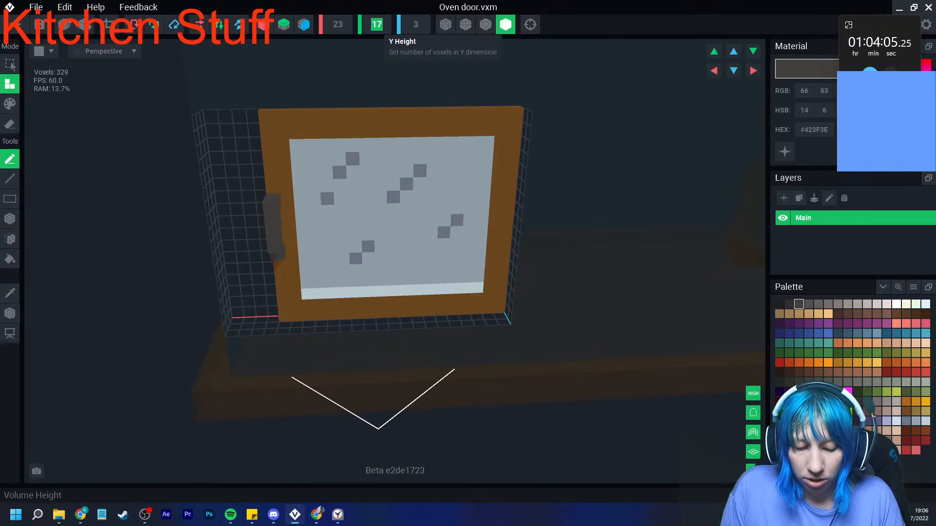
pyautogui.write('25')
pyautogui.press('Return')
# - Reduce the height of the oven door's volume to 23 and finally to 21 voxels
pyautogui.scroll(-3, 384, 237)
pyautogui.scroll(4, 370, 254)
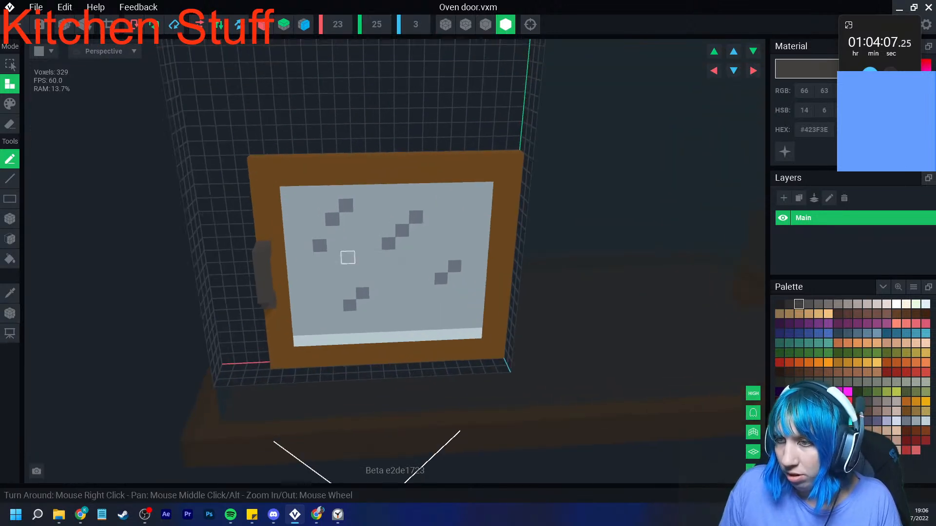
pyautogui.scroll(-5, 312, 255)
pyautogui.moveTo(341, 267); pyautogui.dragTo(341, 259, button='right')
pyautogui.scroll(3, 342, 259)
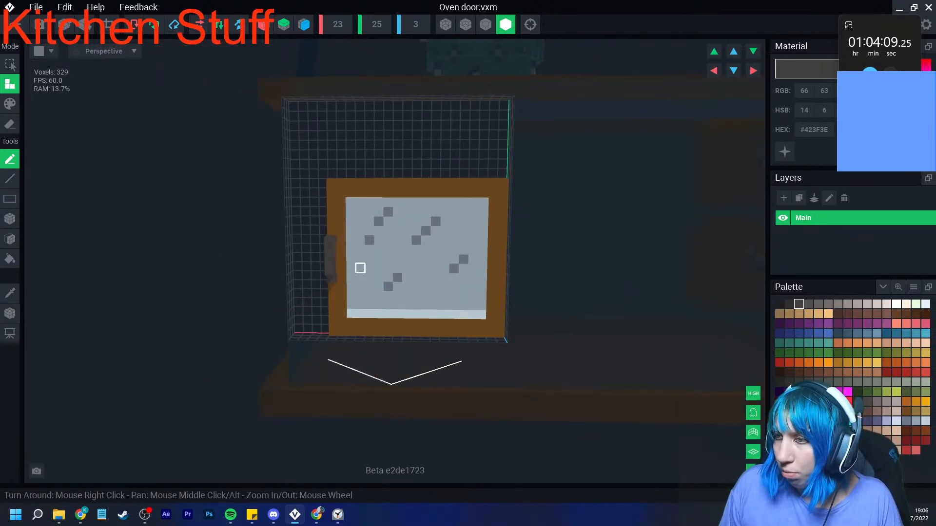
pyautogui.moveTo(429, 256); pyautogui.dragTo(370, 265, button='middle')
pyautogui.moveTo(373, 265); pyautogui.dragTo(373, 267, button='right')
pyautogui.click(338, 24)
pyautogui.click(377, 25)
pyautogui.write('23')
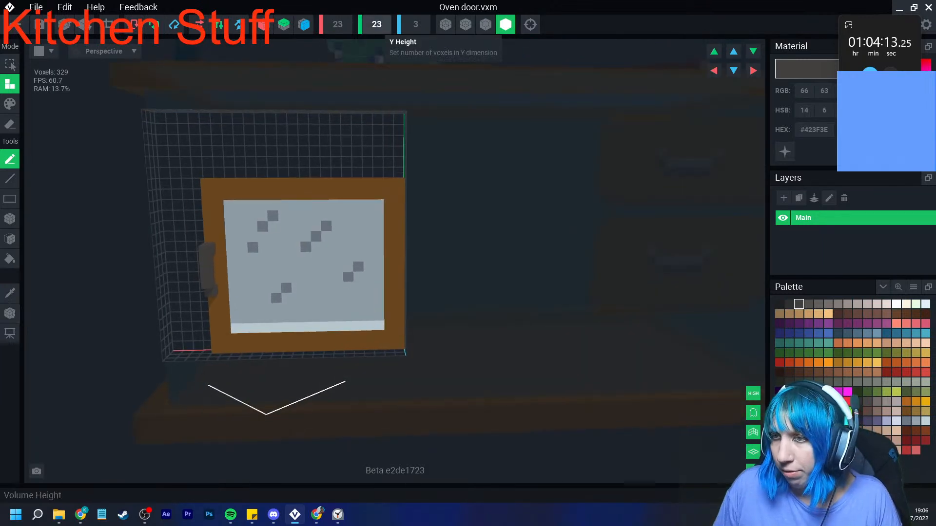
pyautogui.press('Return')
pyautogui.click(377, 24)
pyautogui.write('2')
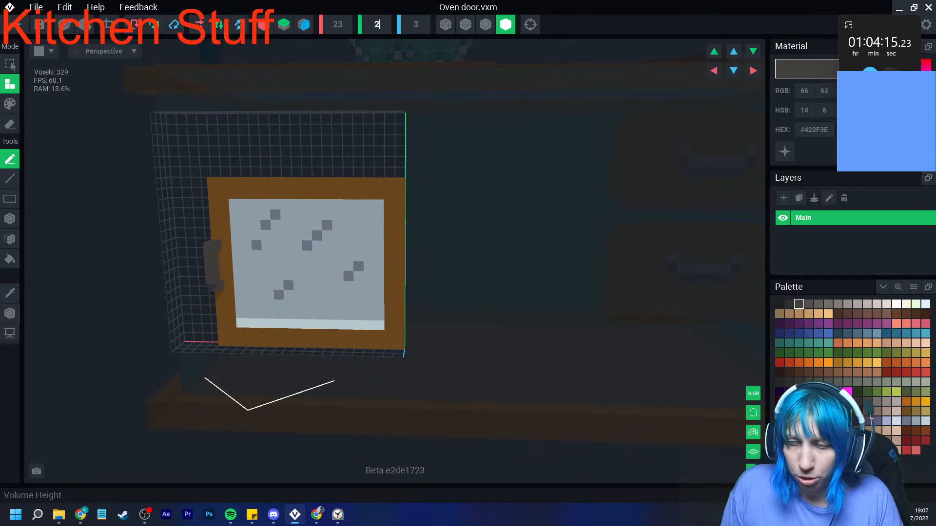
pyautogui.write('1')
pyautogui.press('Return')
pyautogui.moveTo(326, 174); pyautogui.dragTo(136, 241, button='right')
pyautogui.scroll(2, 136, 240)
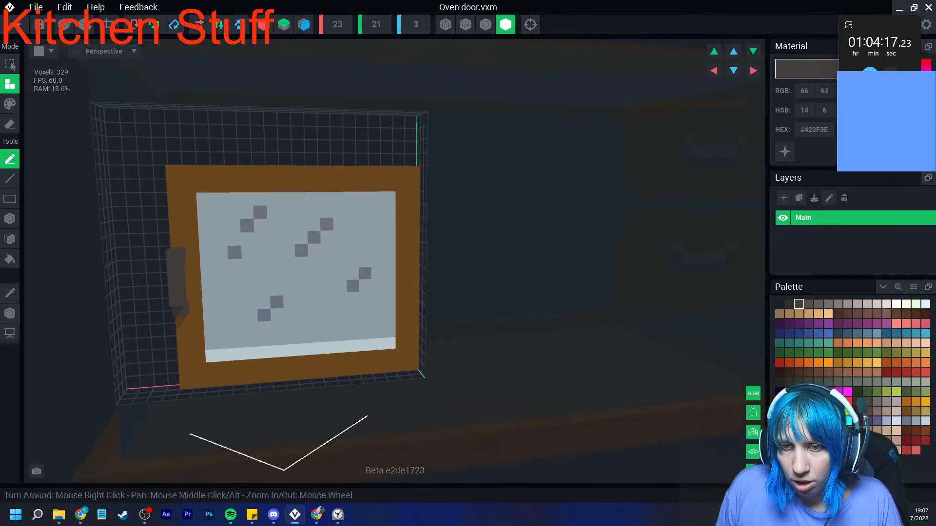
# - Extend the oven door's frame in its own brown (#6F4A20) across the enlarged volume, undoing the layers beyond the first
pyautogui.click(10, 293)
pyautogui.click(175, 200)
pyautogui.click(10, 239)
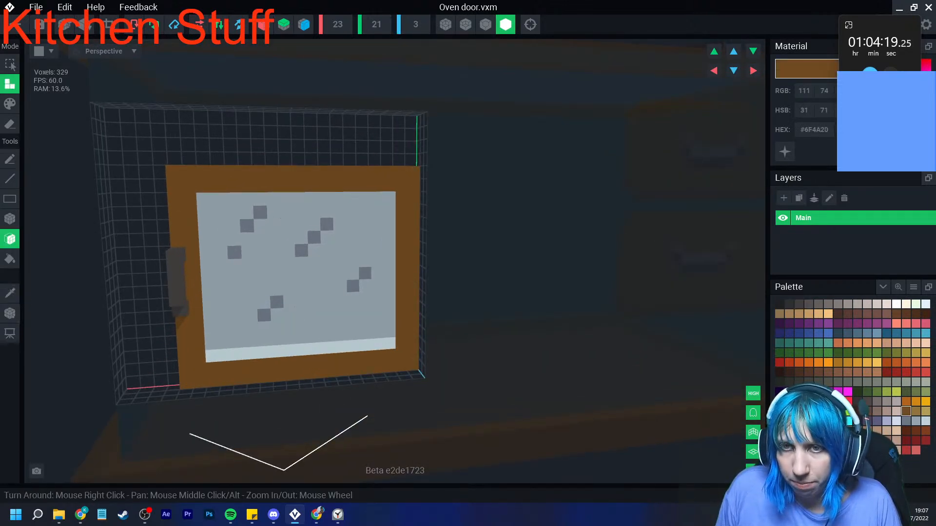
pyautogui.click(139, 171)
pyautogui.click(139, 171)
pyautogui.click(137, 171)
pyautogui.moveTo(169, 187); pyautogui.dragTo(149, 173, button='right')
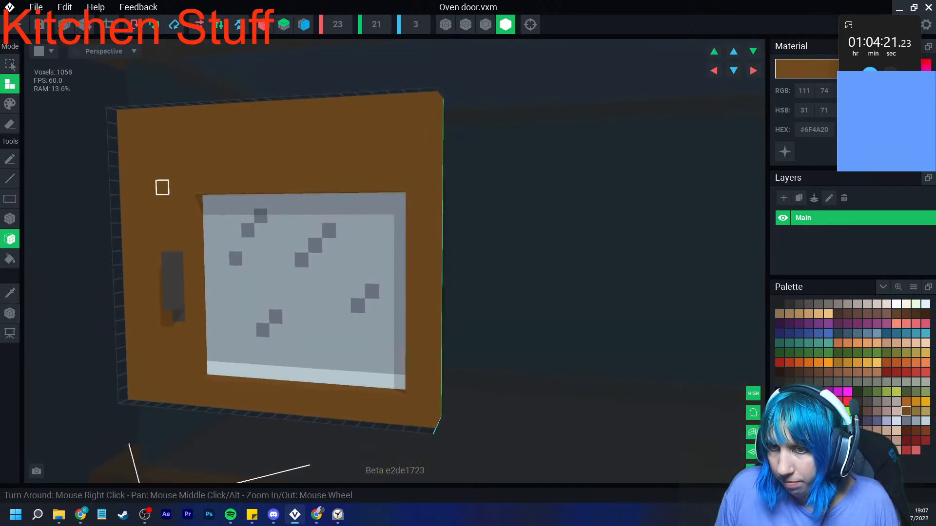
pyautogui.hotkey('ctrl', 'z')
pyautogui.hotkey('ctrl', 'z')
pyautogui.click(486, 24)
pyautogui.moveTo(287, 245); pyautogui.dragTo(312, 243, button='right')
pyautogui.scroll(2, 312, 243)
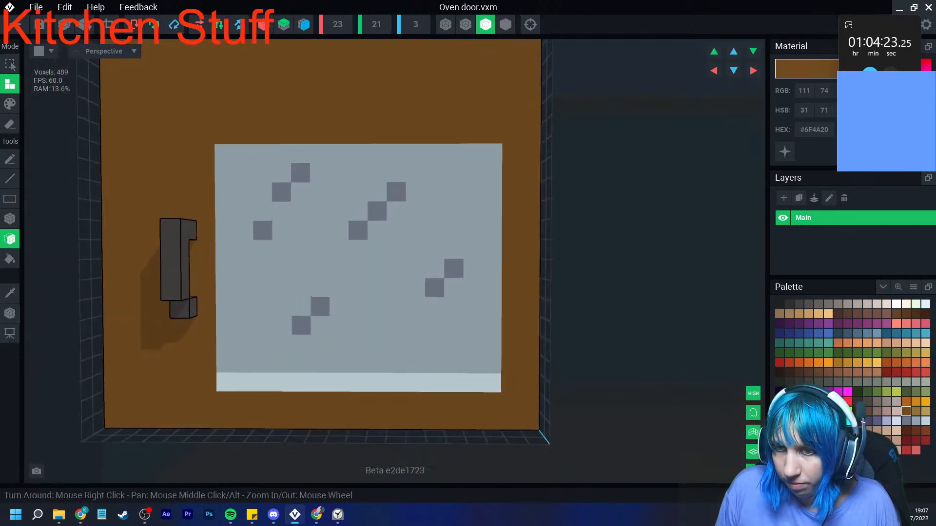
# - Select the oven door's whole handle and move it two voxels toward the frame's outer edge
pyautogui.click(11, 64)
pyautogui.click(10, 259)
pyautogui.click(193, 236)
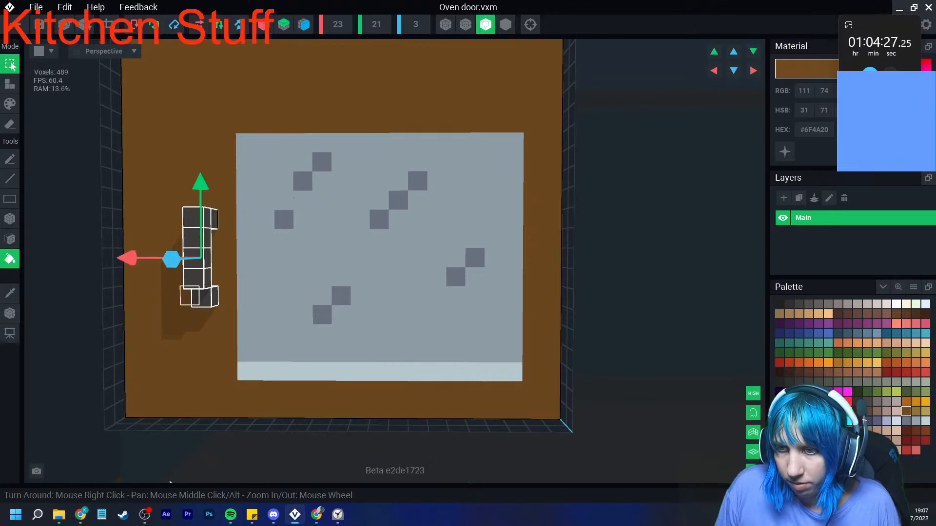
pyautogui.moveTo(128, 258); pyautogui.dragTo(87, 258)
pyautogui.moveTo(154, 277); pyautogui.dragTo(170, 326, button='middle')
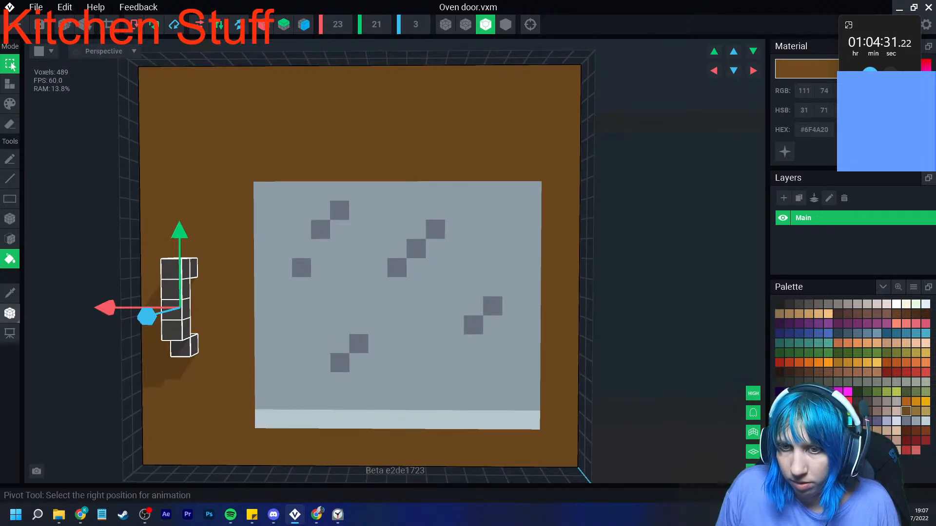
pyautogui.click(11, 314)
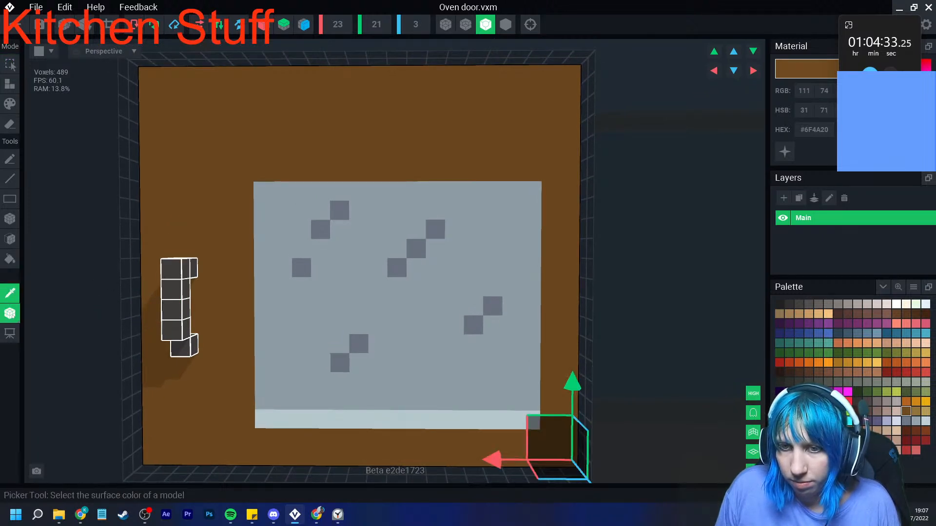
pyautogui.click(10, 314)
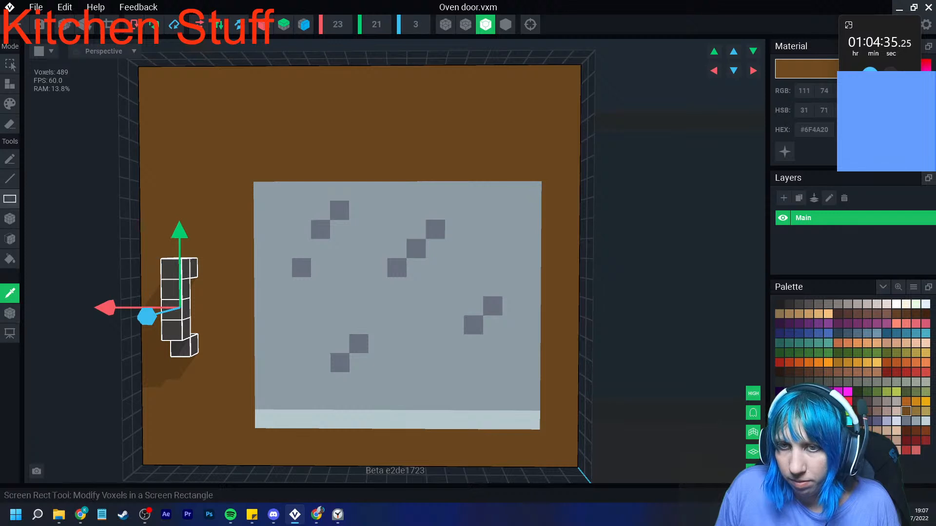
# - Lengthen the oven door's handle upward by about three voxels in its own dark grey (#423F3E) and add voxels above its lower mount
pyautogui.click(9, 84)
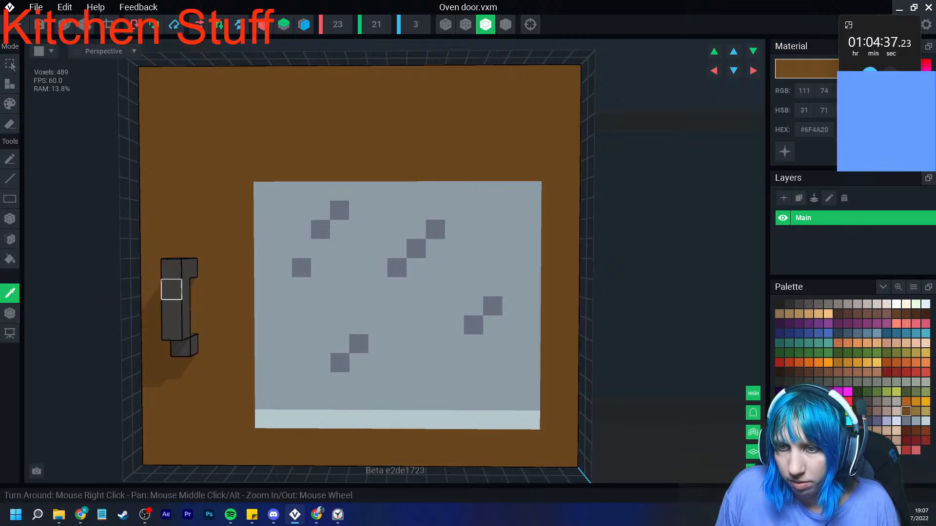
pyautogui.keyDown('alt'); pyautogui.click(172, 286); pyautogui.keyUp('alt')
pyautogui.click(10, 218)
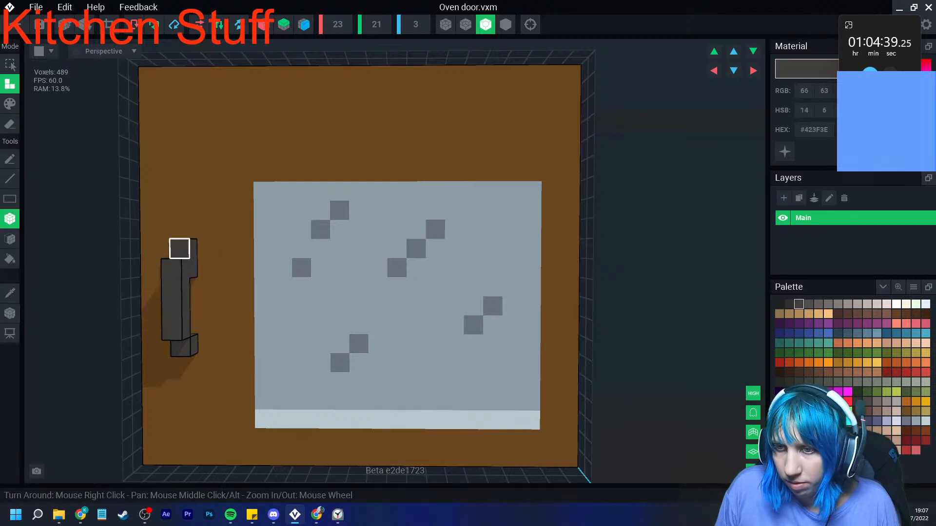
pyautogui.click(179, 229)
pyautogui.click(184, 210)
pyautogui.click(178, 209)
pyautogui.click(189, 325)
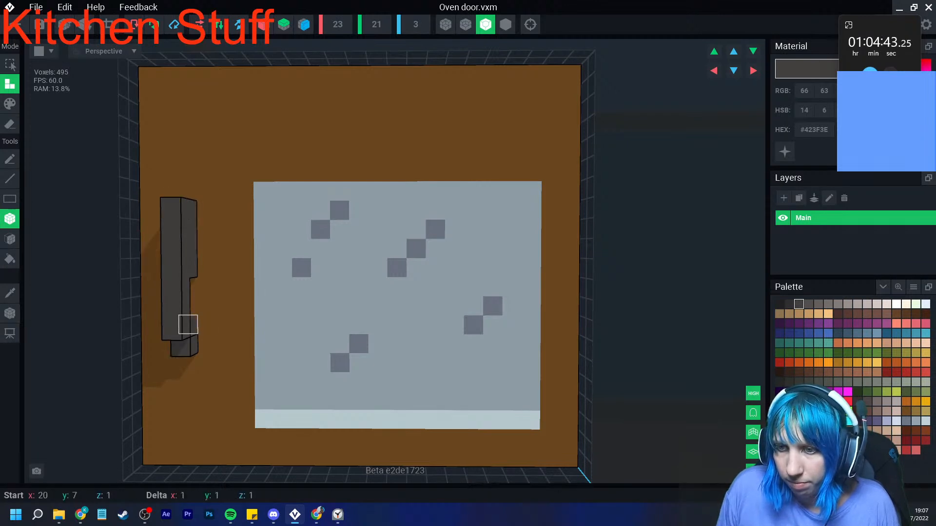
pyautogui.click(188, 306)
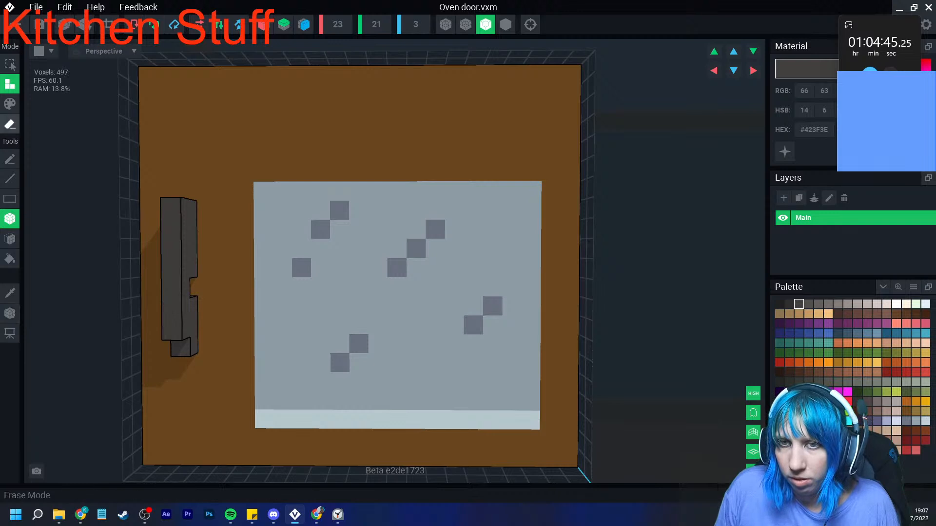
# - Erase the surplus voxels between the oven door handle's two mounts and at its lower end
pyautogui.click(10, 123)
pyautogui.moveTo(188, 267); pyautogui.dragTo(188, 248)
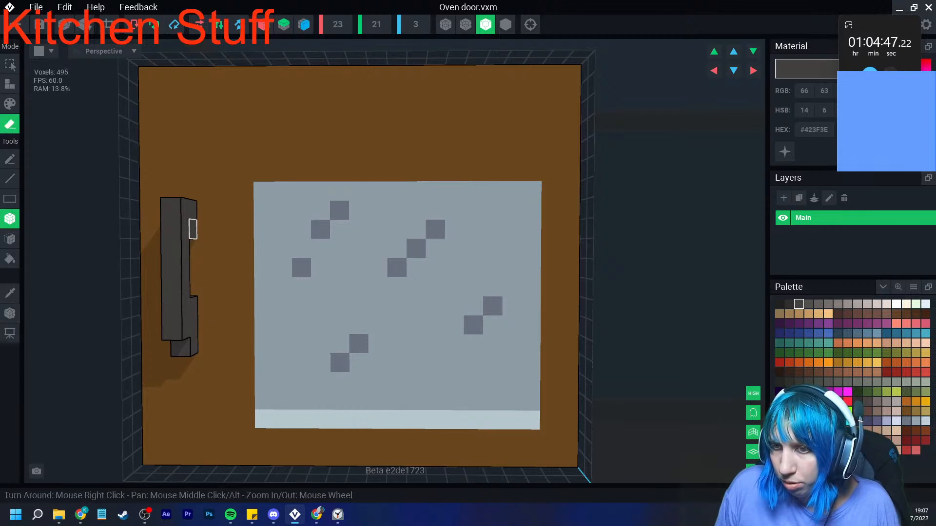
pyautogui.click(180, 347)
pyautogui.click(172, 330)
pyautogui.click(172, 311)
pyautogui.moveTo(172, 317)
pyautogui.mouseDown(button='right')
pyautogui.moveTo(152, 317)
pyautogui.moveTo(176, 326)
pyautogui.moveTo(168, 291)
pyautogui.mouseUp(button='right')
pyautogui.click(189, 229)
# - Enlarge the oven door's glass pane toward the handle and upward in its own grey (#96A4AE), undoing the first stroke
pyautogui.scroll(-2, 179, 325)
pyautogui.moveTo(179, 325)
pyautogui.mouseDown(button='right')
pyautogui.moveTo(163, 317)
pyautogui.moveTo(181, 336)
pyautogui.mouseUp(button='right')
pyautogui.moveTo(181, 335); pyautogui.dragTo(124, 322, button='middle')
pyautogui.click(9, 293)
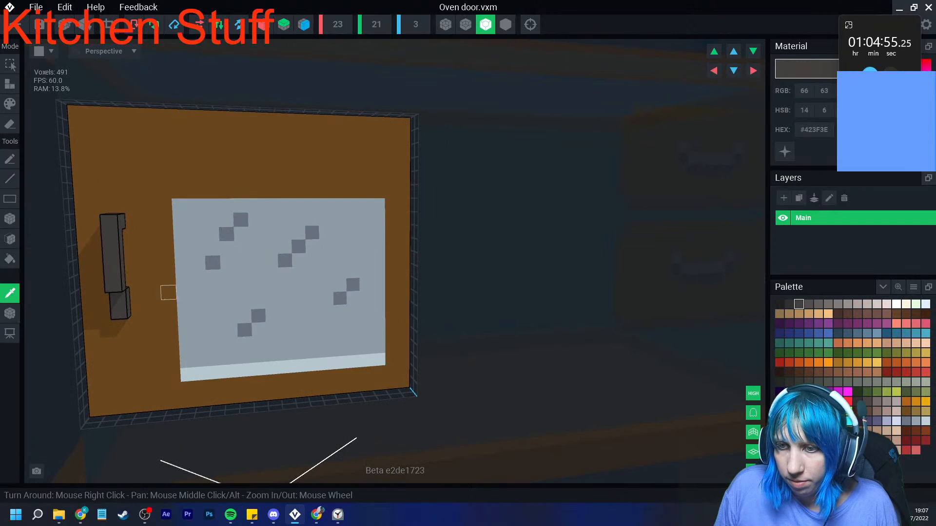
pyautogui.click(199, 291)
pyautogui.click(10, 103)
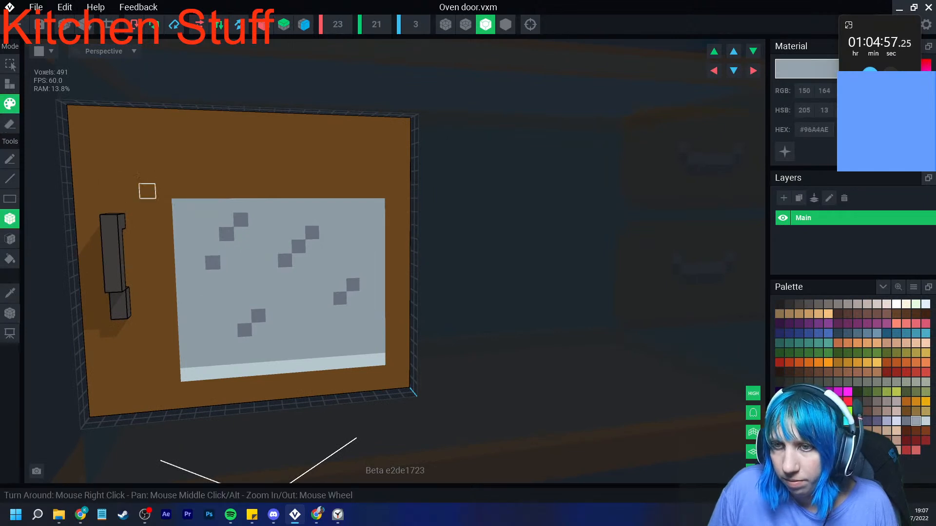
pyautogui.moveTo(152, 129); pyautogui.dragTo(171, 348)
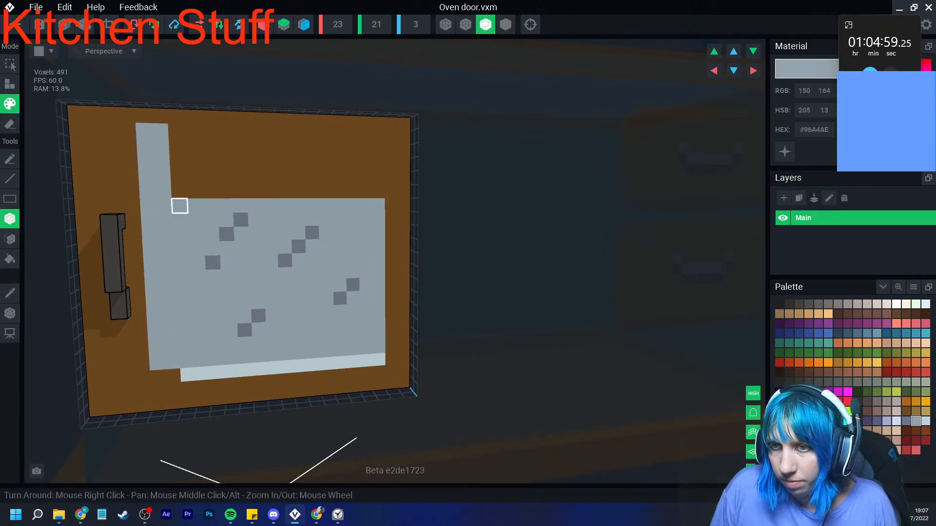
pyautogui.hotkey('ctrl', 'z')
pyautogui.moveTo(166, 264)
pyautogui.mouseDown()
pyautogui.moveTo(146, 161)
pyautogui.moveTo(379, 191)
pyautogui.mouseUp()
pyautogui.moveTo(379, 150); pyautogui.dragTo(144, 146)
# - Extend the pale strip (#BFD1D7) below the glass across the pane's added width on the handle side
pyautogui.press('i')
pyautogui.click(201, 374)
pyautogui.moveTo(173, 376); pyautogui.dragTo(158, 377)
# - Paint two-voxel diagonal glints in the existing streak colour (#6D7685) near both upper corners of the glass pane
pyautogui.press('i')
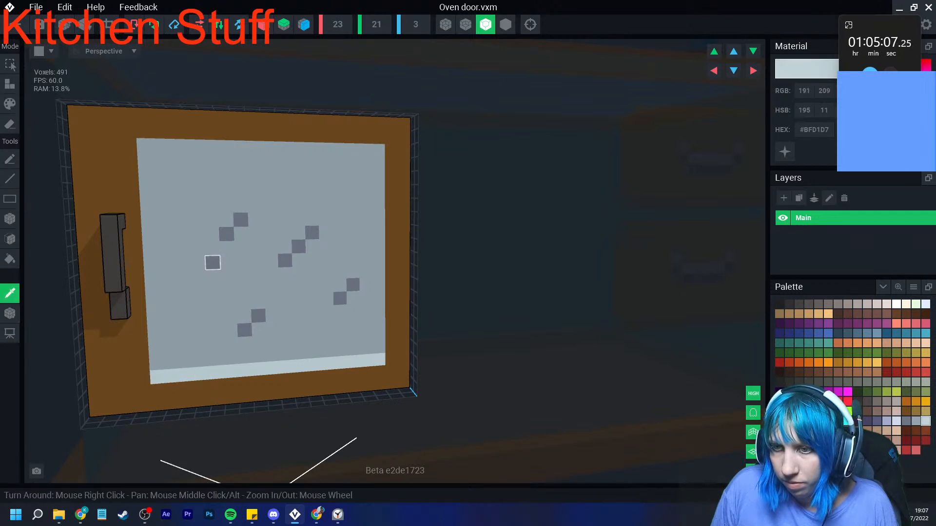
pyautogui.click(212, 263)
pyautogui.click(178, 161)
pyautogui.click(163, 175)
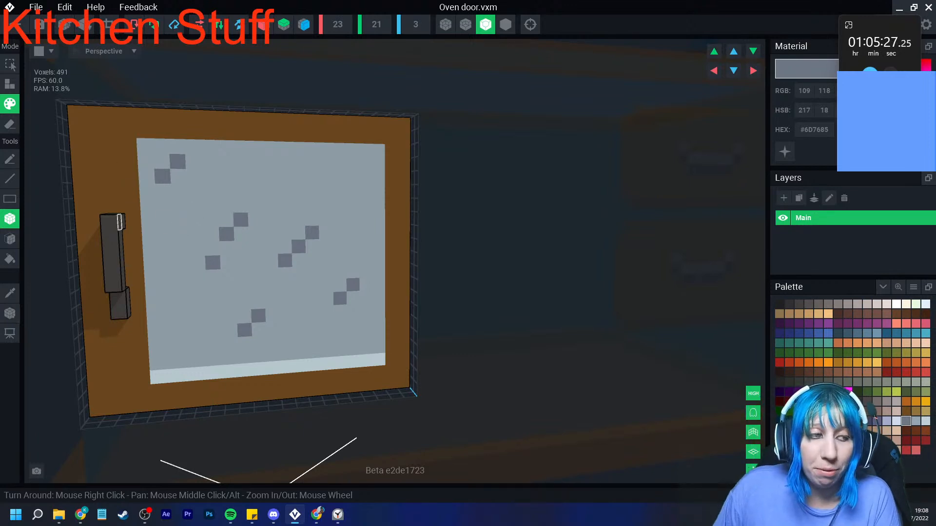
pyautogui.scroll(3, 133, 263)
pyautogui.scroll(-2, 205, 290)
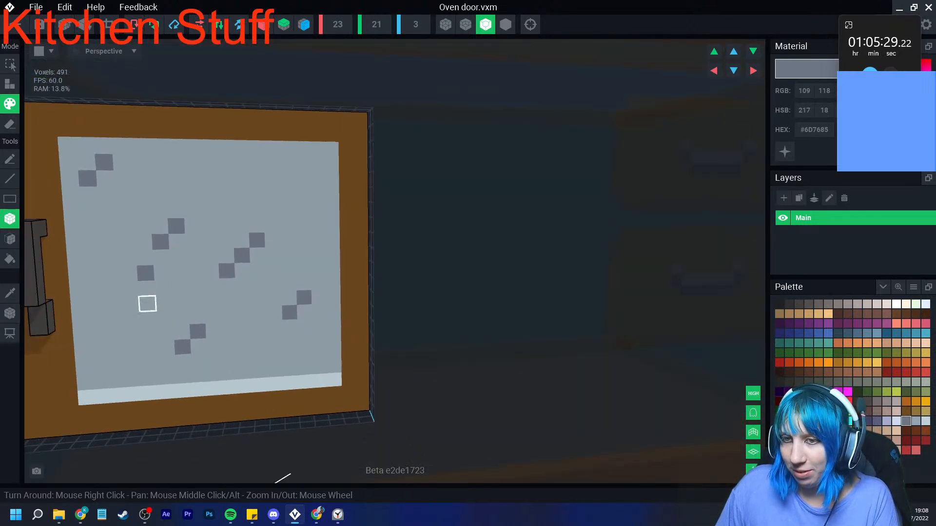
pyautogui.click(10, 293)
pyautogui.click(226, 270)
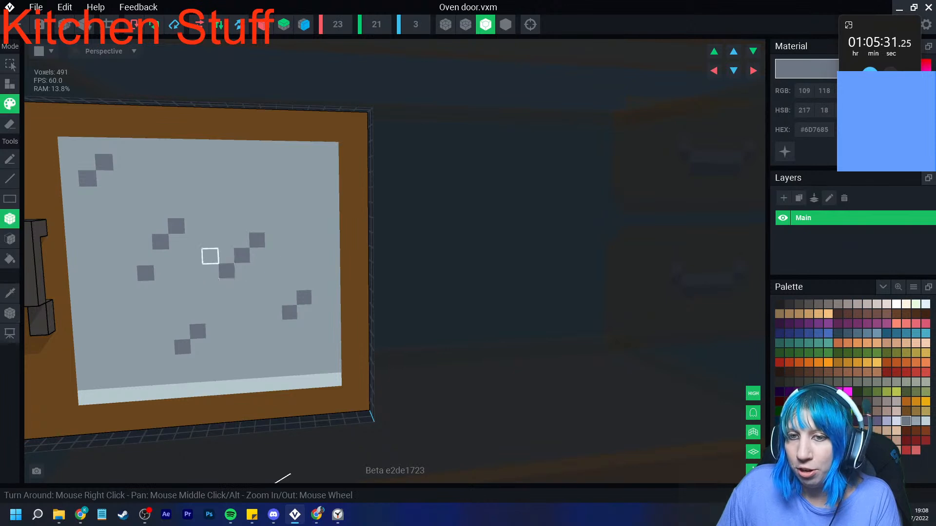
pyautogui.click(270, 164)
pyautogui.click(255, 179)
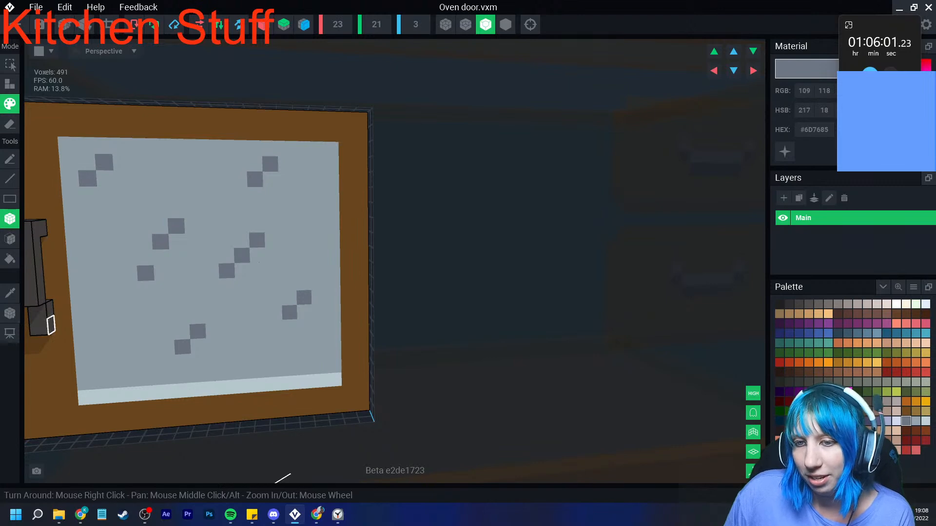
# - Show the oven door's pivot at its hinge corner, and return to the kitchen project with the door's changes saved
pyautogui.click(10, 313)
pyautogui.moveTo(63, 300)
pyautogui.mouseDown(button='right')
pyautogui.moveTo(29, 303)
pyautogui.moveTo(69, 304)
pyautogui.mouseUp(button='right')
pyautogui.moveTo(69, 304); pyautogui.dragTo(164, 296, button='middle')
pyautogui.click(18, 24)
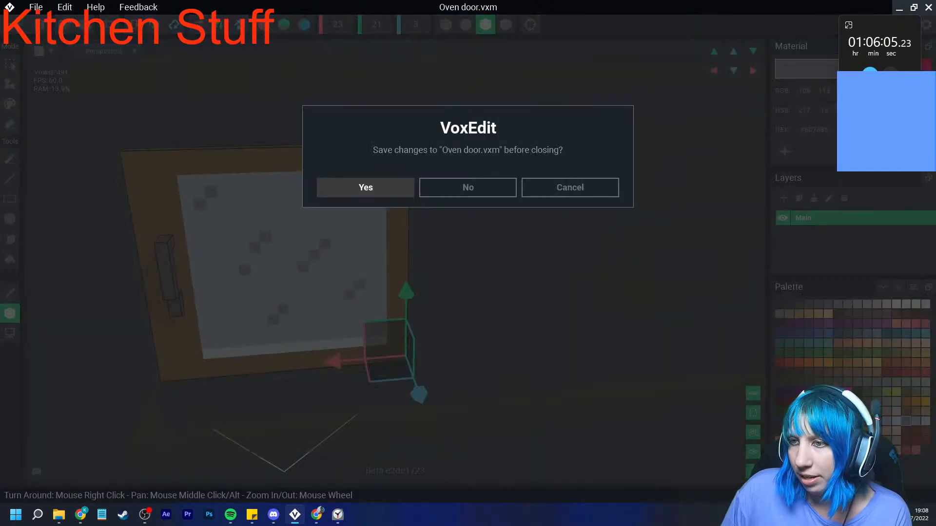
pyautogui.click(365, 187)
# - Select the oven door in the project and swing it open a quarter turn about its vertical hinge axis
pyautogui.scroll(6, 453, 156)
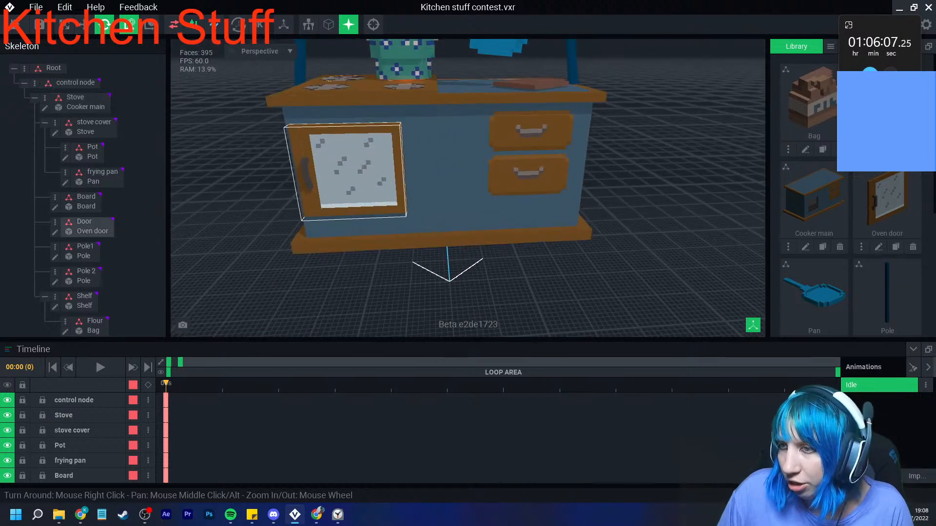
pyautogui.click(368, 170)
pyautogui.click(85, 25)
pyautogui.moveTo(371, 213); pyautogui.dragTo(414, 199)
pyautogui.scroll(3, 434, 200)
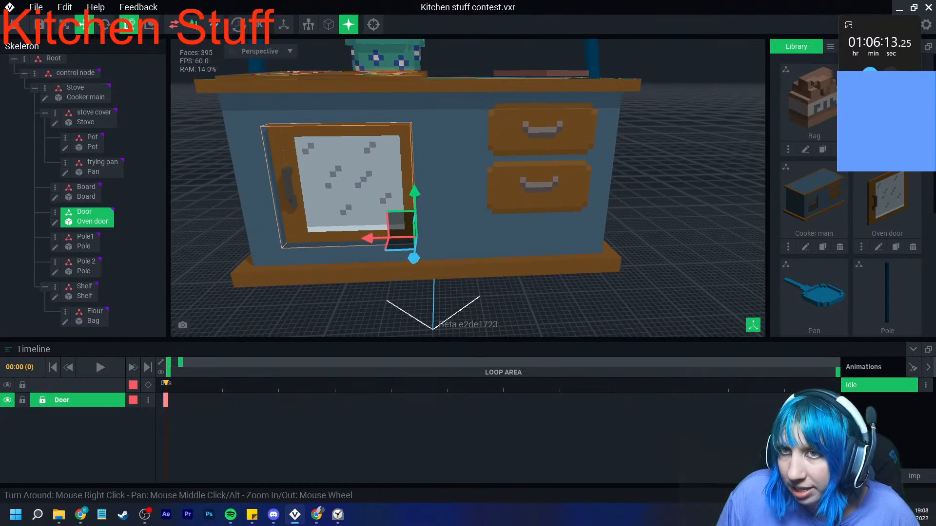
pyautogui.click(105, 24)
pyautogui.moveTo(397, 231); pyautogui.dragTo(399, 230, button='right')
pyautogui.moveTo(398, 231)
pyautogui.mouseDown()
pyautogui.moveTo(470, 270)
pyautogui.moveTo(607, 253)
pyautogui.moveTo(570, 247)
pyautogui.mouseUp()
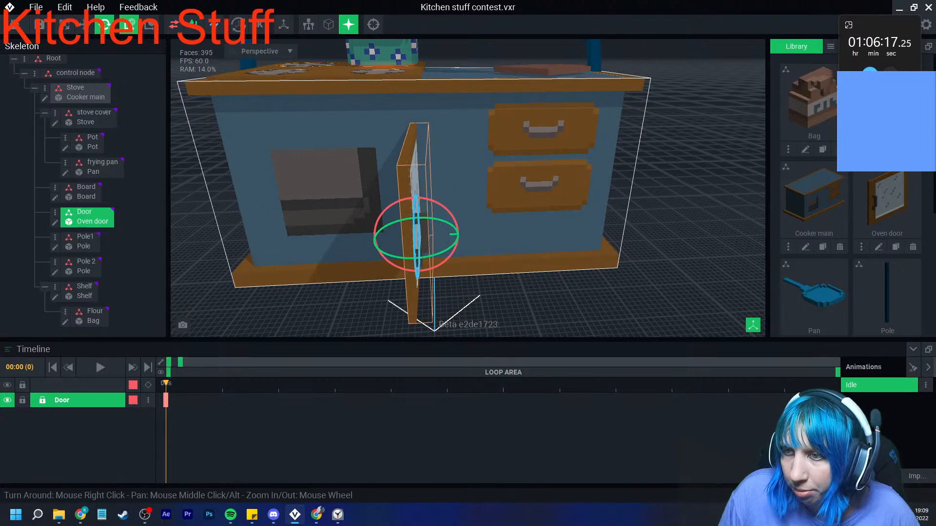
# - Open the Cooker main model and extend the oven opening's dark side wall (#302F2F) toward the door hinge and upward
pyautogui.click(569, 247)
pyautogui.click(45, 107)
pyautogui.scroll(8, 322, 244)
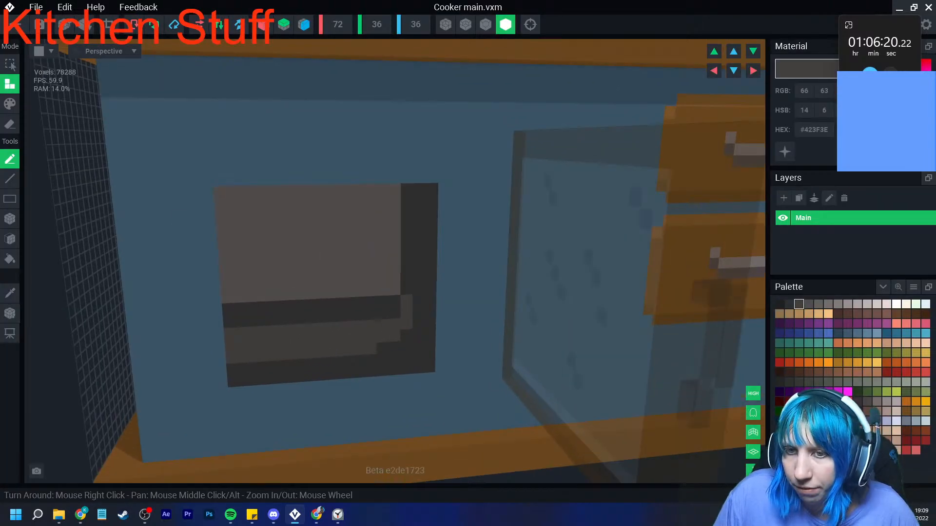
pyautogui.click(9, 293)
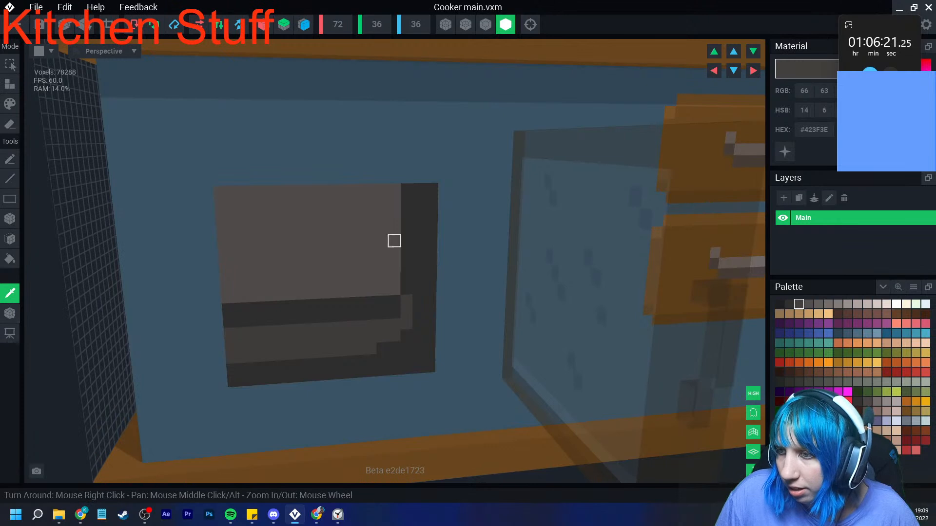
pyautogui.click(420, 240)
pyautogui.click(9, 218)
pyautogui.click(10, 104)
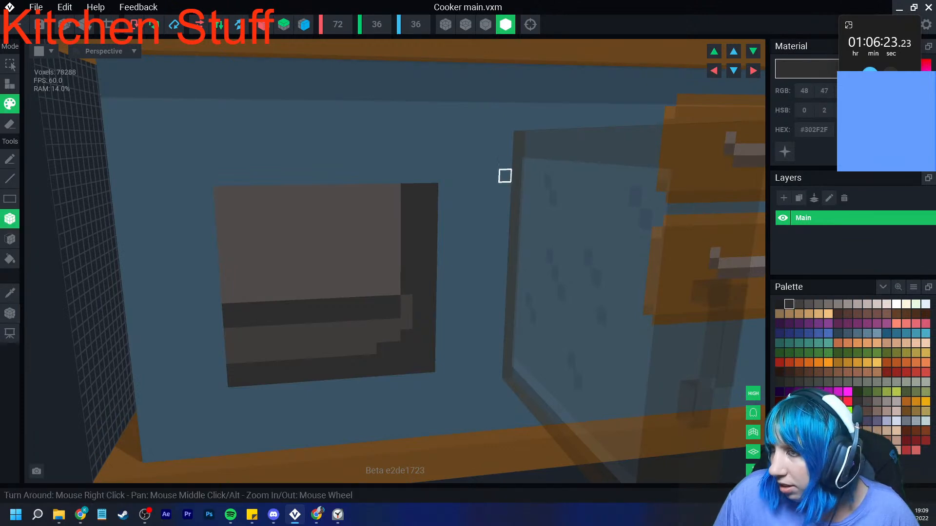
pyautogui.moveTo(505, 138); pyautogui.dragTo(441, 366)
pyautogui.moveTo(433, 146); pyautogui.dragTo(405, 175)
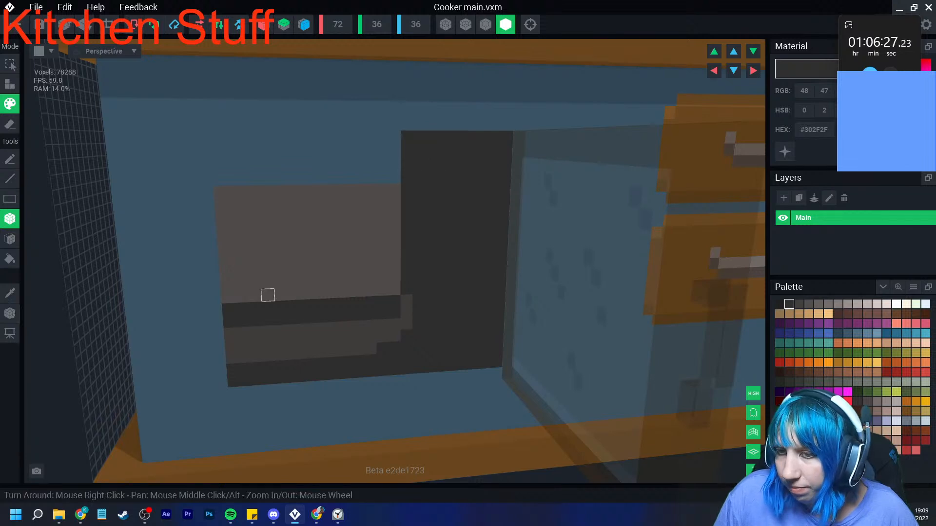
# - Extend the oven's inner back panel upward to the new opening height in its own grey (#534F4E)
pyautogui.click(10, 293)
pyautogui.click(278, 232)
pyautogui.moveTo(217, 137); pyautogui.dragTo(394, 189)
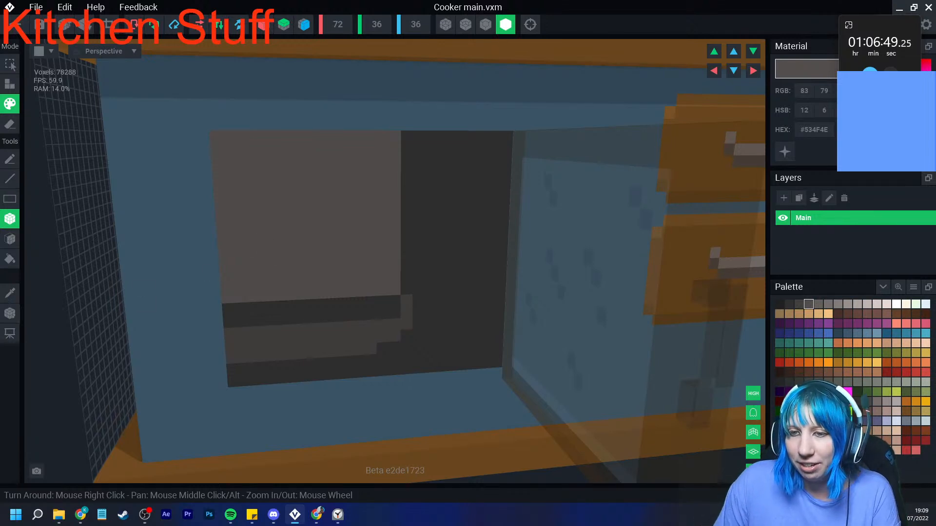
# - Continue the oven's lighter tray shape (#423F3E) with stepped voxels climbing onto the dark side wall
pyautogui.click(10, 293)
pyautogui.click(334, 339)
pyautogui.click(406, 324)
pyautogui.click(418, 323)
pyautogui.click(419, 311)
pyautogui.click(419, 300)
pyautogui.click(430, 287)
# - Widen the oven's back panel by two voxels in grey (#534F4E) and darken the rows beneath it with #302F2F
pyautogui.click(10, 293)
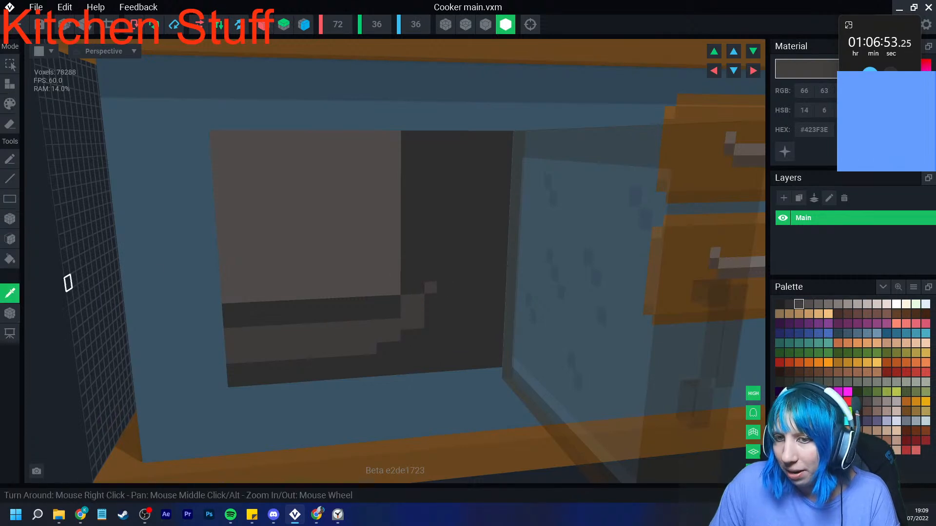
pyautogui.click(292, 257)
pyautogui.moveTo(407, 138)
pyautogui.mouseDown()
pyautogui.moveTo(412, 288)
pyautogui.moveTo(424, 312)
pyautogui.mouseUp()
pyautogui.click(9, 294)
pyautogui.click(333, 316)
pyautogui.moveTo(226, 284); pyautogui.dragTo(431, 288)
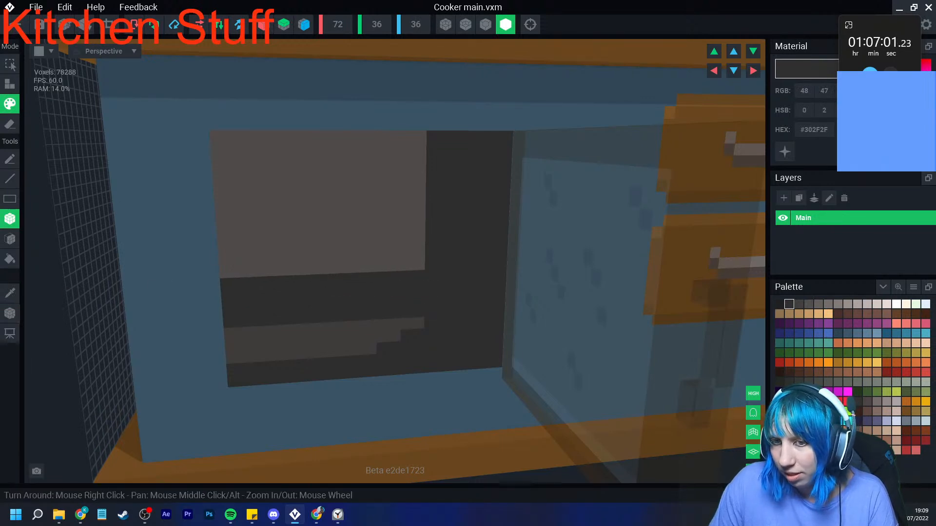
# - Thicken the oven's tray shape by a row and extend its stepped end toward the hinge in #423F3E
pyautogui.keyDown('alt'); pyautogui.click(309, 328); pyautogui.keyUp('alt')
pyautogui.moveTo(239, 321); pyautogui.dragTo(431, 310)
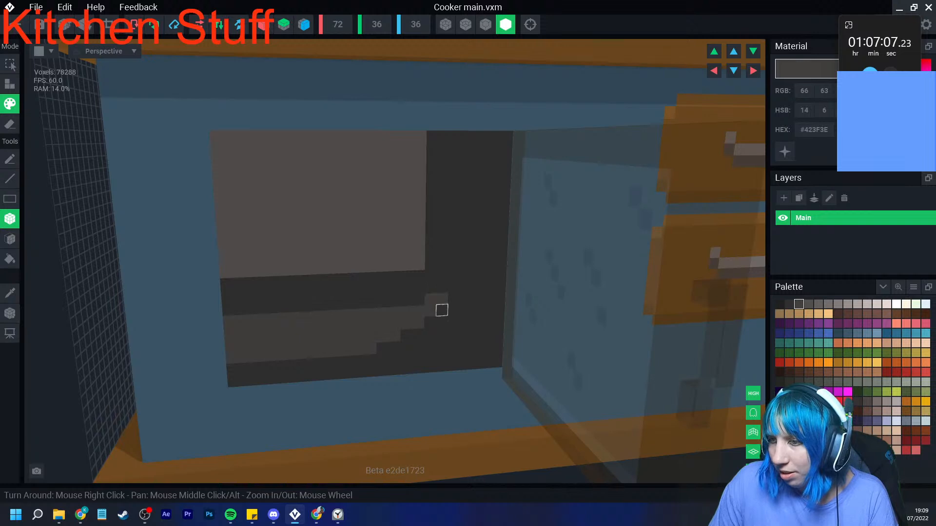
pyautogui.click(418, 335)
pyautogui.click(453, 310)
pyautogui.click(418, 300)
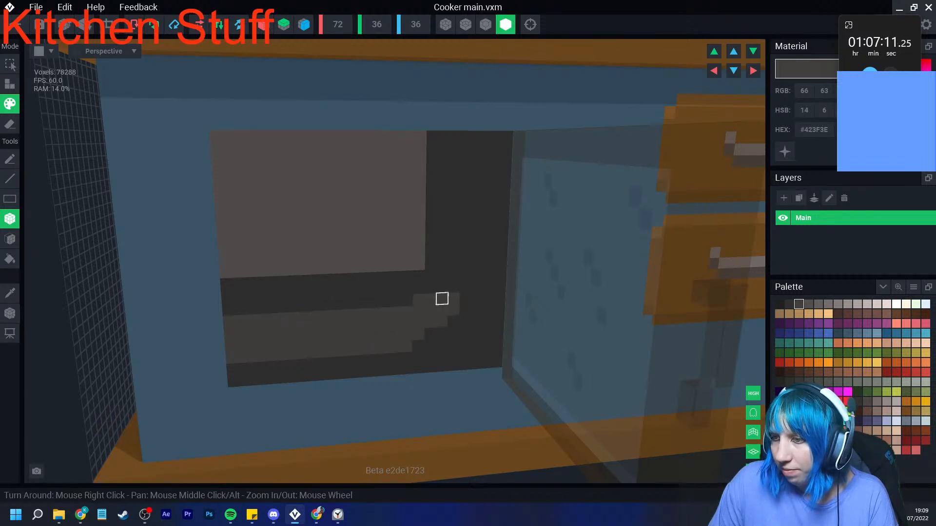
# - Inspect the enlarged oven opening and return to the kitchen project with the cooker's changes saved
pyautogui.scroll(-5, 454, 298)
pyautogui.scroll(4, 310, 320)
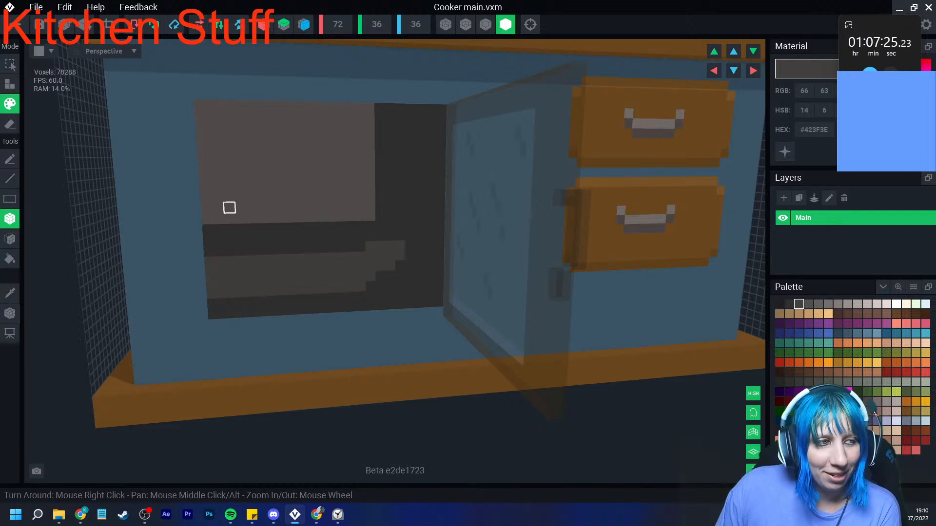
pyautogui.moveTo(294, 152); pyautogui.dragTo(191, 117, button='right')
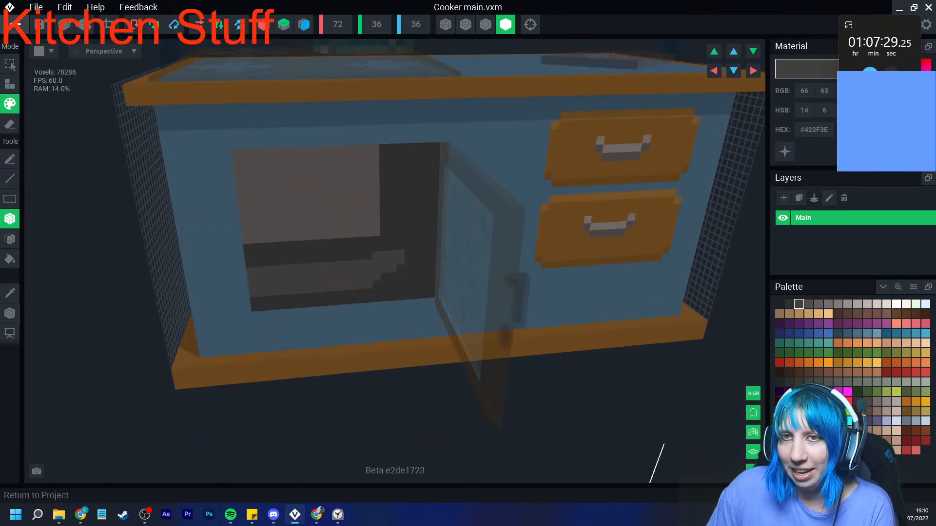
pyautogui.click(19, 25)
pyautogui.click(365, 186)
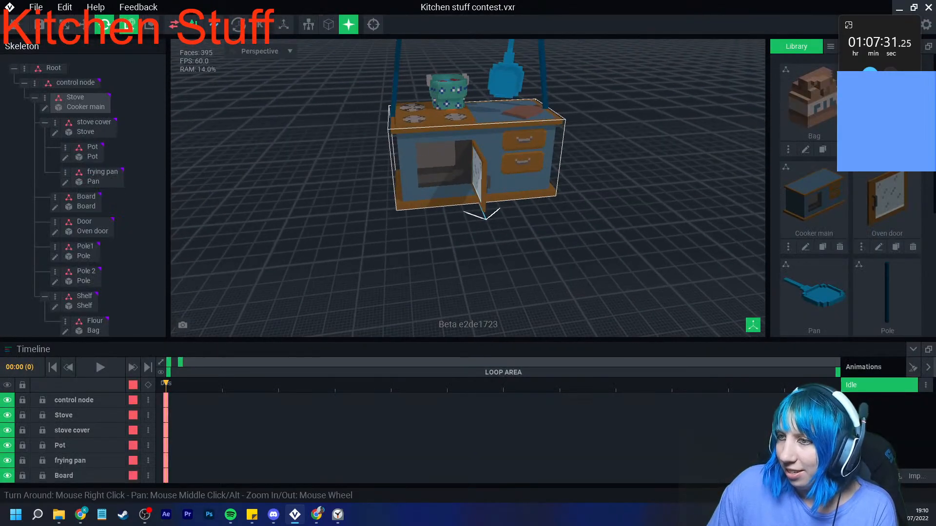
# - Close the oven door by rotating it about its vertical axis back to 0°, and clear the selection
pyautogui.scroll(5, 472, 207)
pyautogui.click(547, 168)
pyautogui.moveTo(547, 169); pyautogui.dragTo(534, 200, button='right')
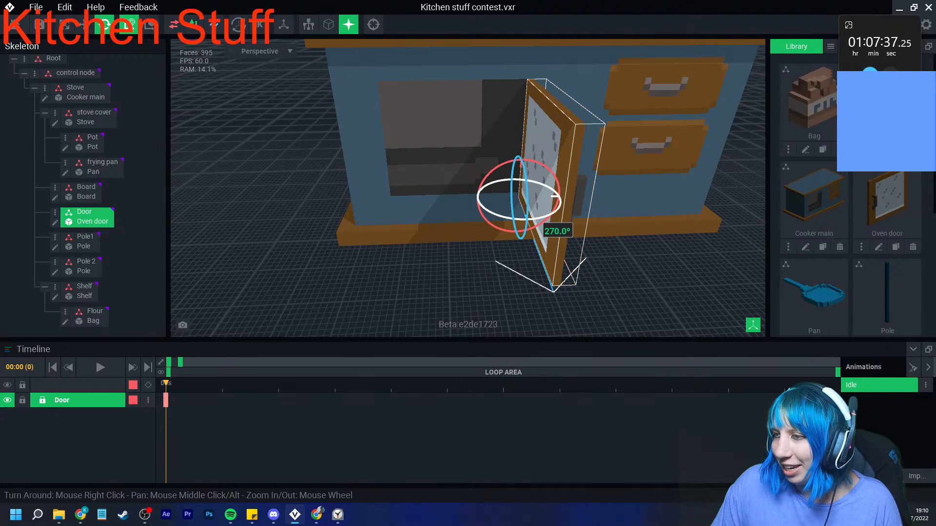
pyautogui.moveTo(536, 218); pyautogui.dragTo(468, 206)
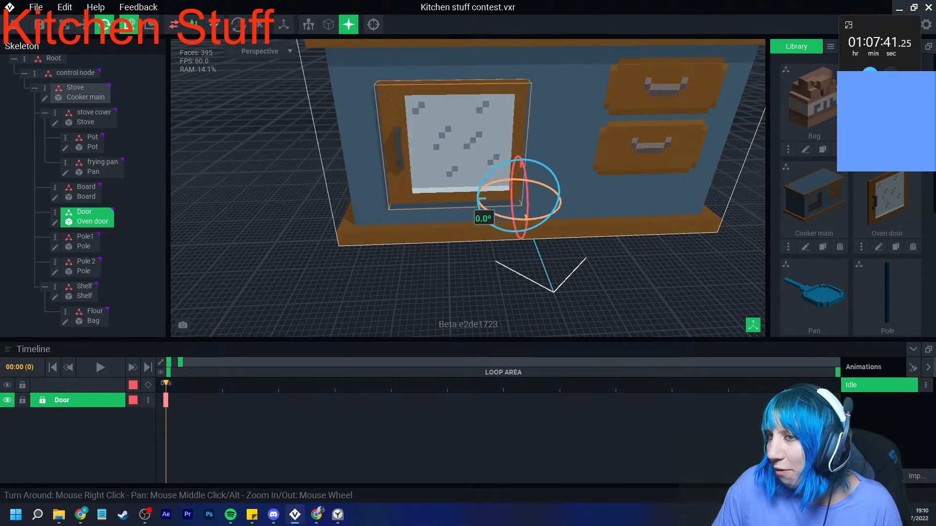
pyautogui.click(463, 292)
pyautogui.moveTo(464, 293); pyautogui.dragTo(492, 288, button='right')
pyautogui.scroll(-3, 468, 293)
pyautogui.scroll(2, 492, 288)
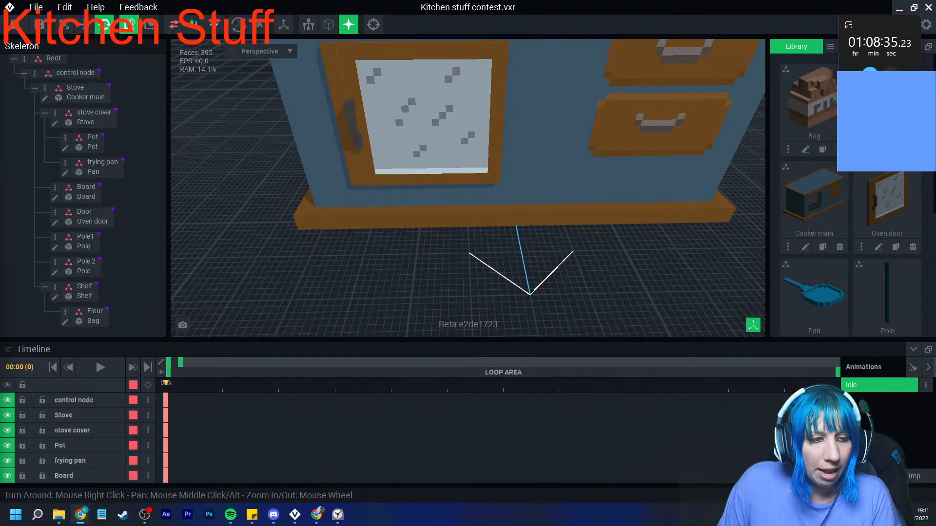
pyautogui.hotkey('alt', 'Tab')
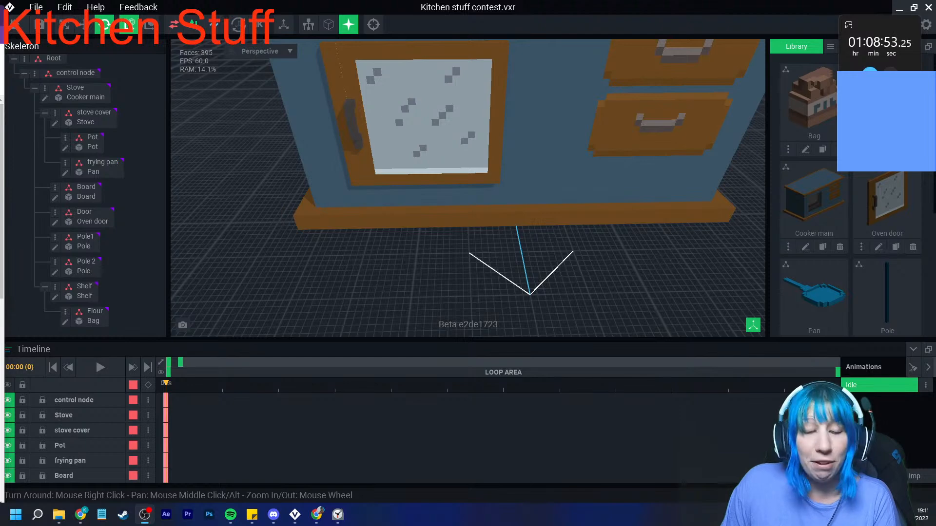
pyautogui.moveTo(512, 176); pyautogui.dragTo(462, 216, button='middle')
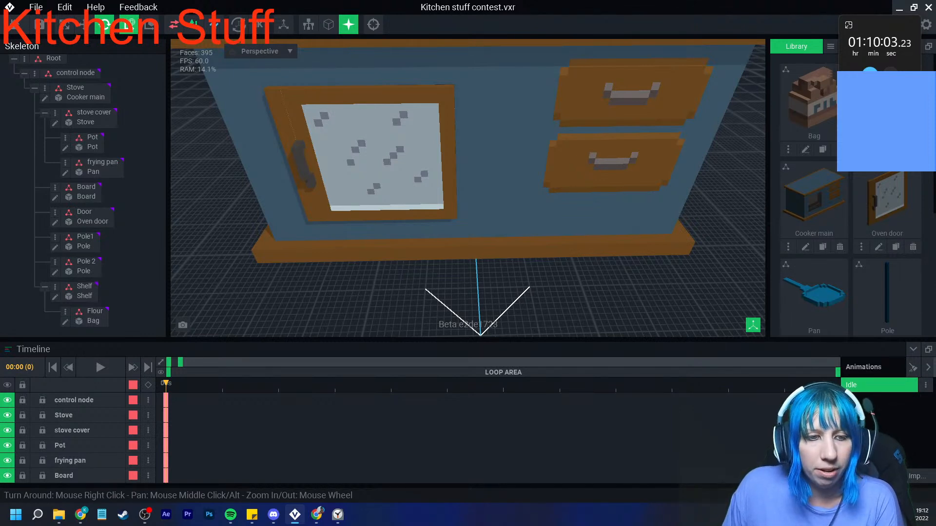
pyautogui.hotkey('alt', 'Tab')
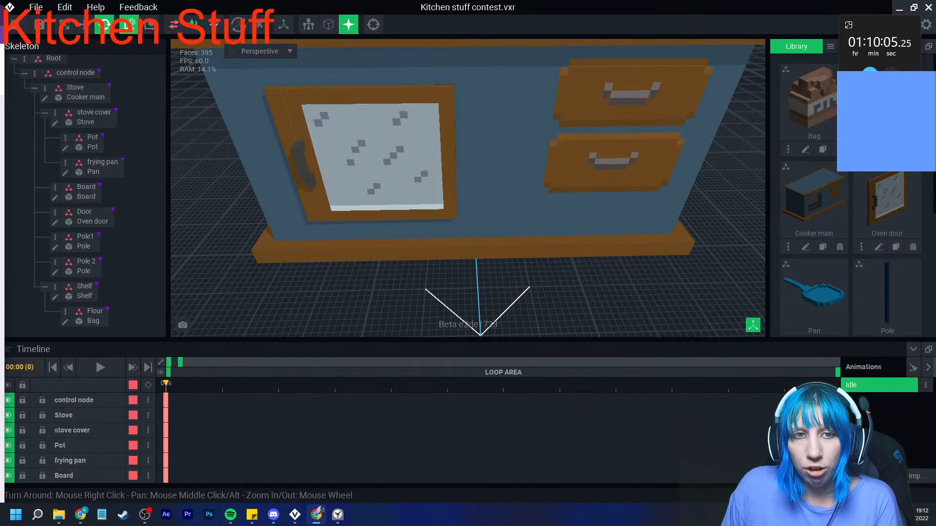
# - Save the kitchen project and close it to return to the Animator start page
pyautogui.hotkey('alt', 'Tab')
pyautogui.hotkey('alt', 'Tab')
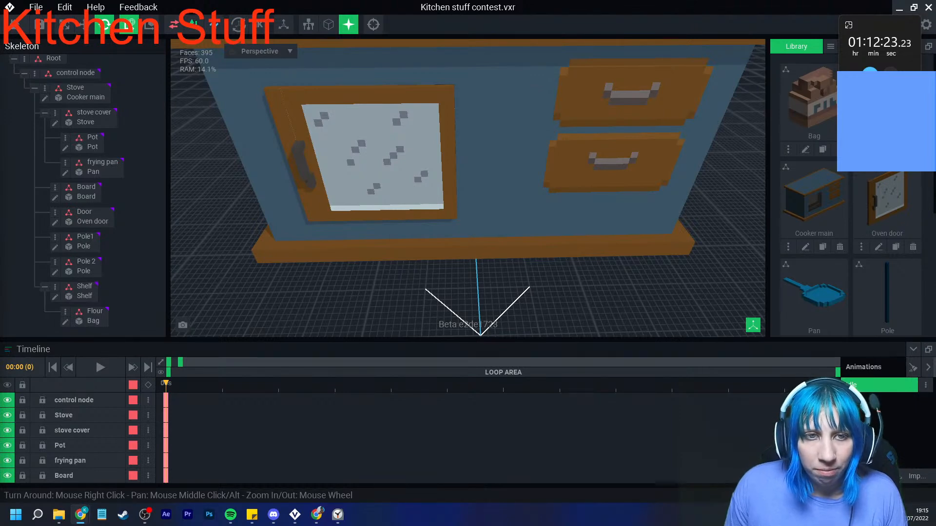
pyautogui.scroll(-3, 398, 217)
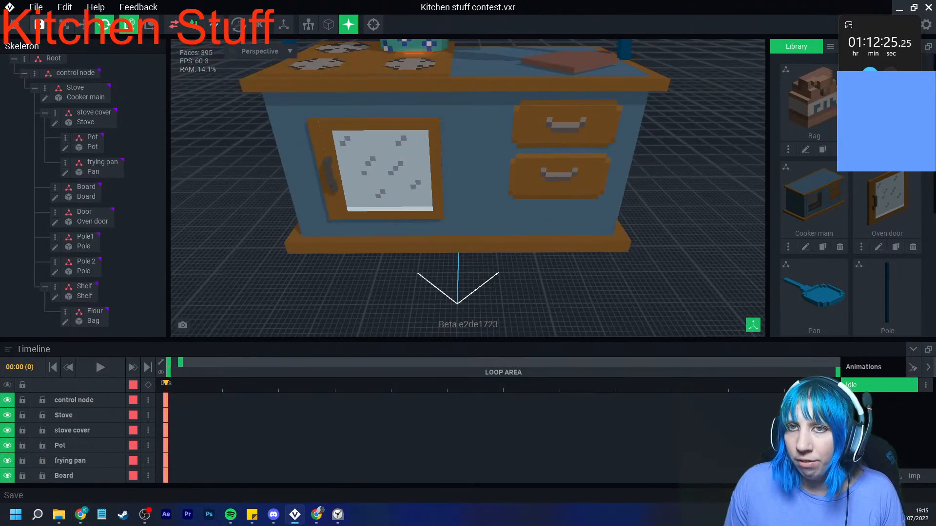
pyautogui.click(39, 25)
pyautogui.click(366, 187)
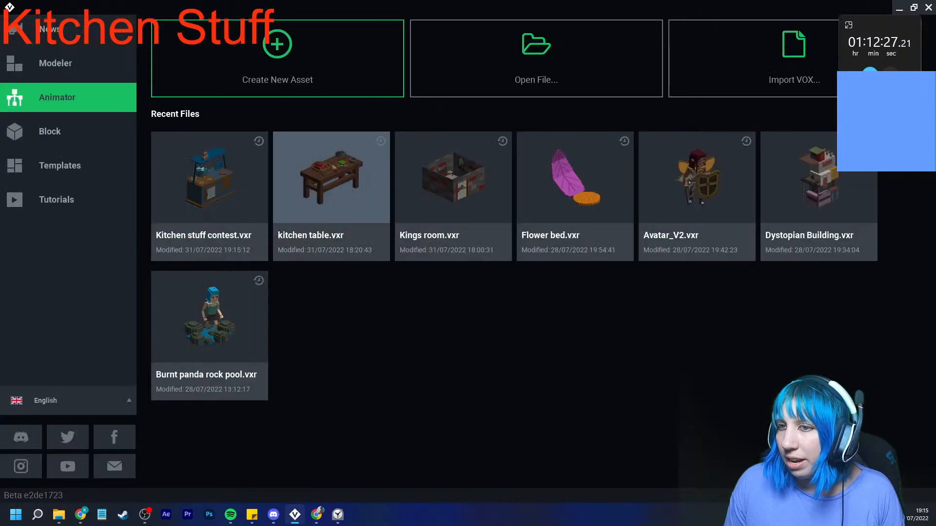
# - Reopen Kitchen stuff contest.vxr from the recent files and check the cooker from a different angle
pyautogui.click(210, 178)
pyautogui.moveTo(488, 188); pyautogui.dragTo(458, 188, button='right')
pyautogui.scroll(5, 458, 188)
pyautogui.moveTo(463, 165); pyautogui.dragTo(431, 231, button='middle')
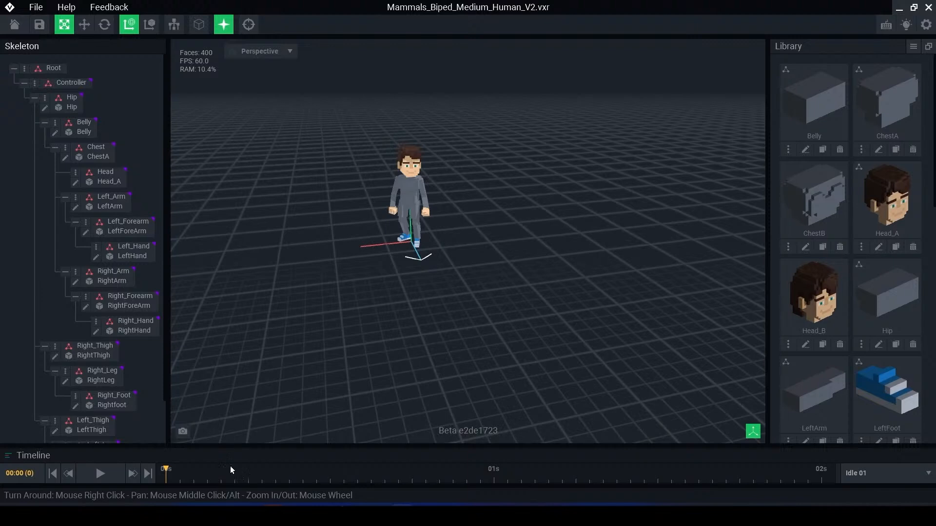
# - Close the Mammals_Biped_Medium_Human_V2 rig with its changes saved and return to the Animator start page
pyautogui.click(401, 181)
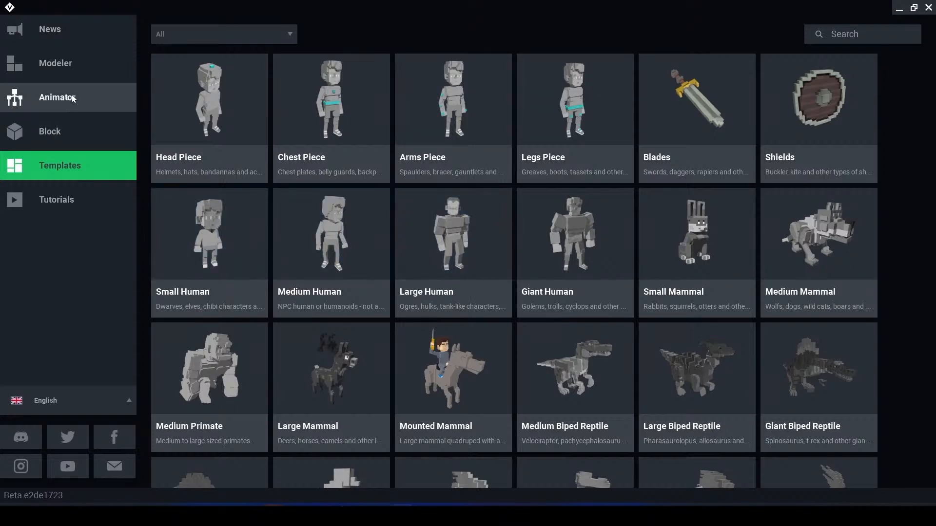
pyautogui.click(44, 100)
pyautogui.click(14, 24)
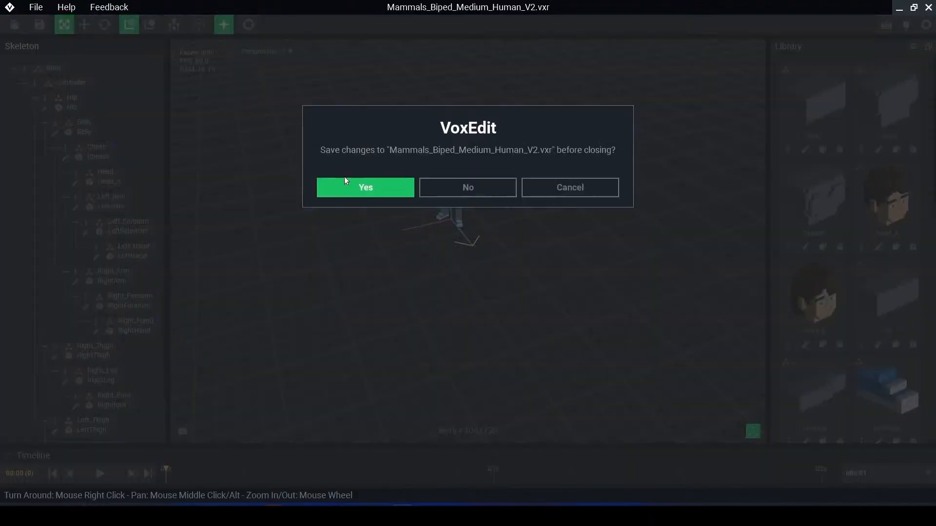
pyautogui.click(347, 185)
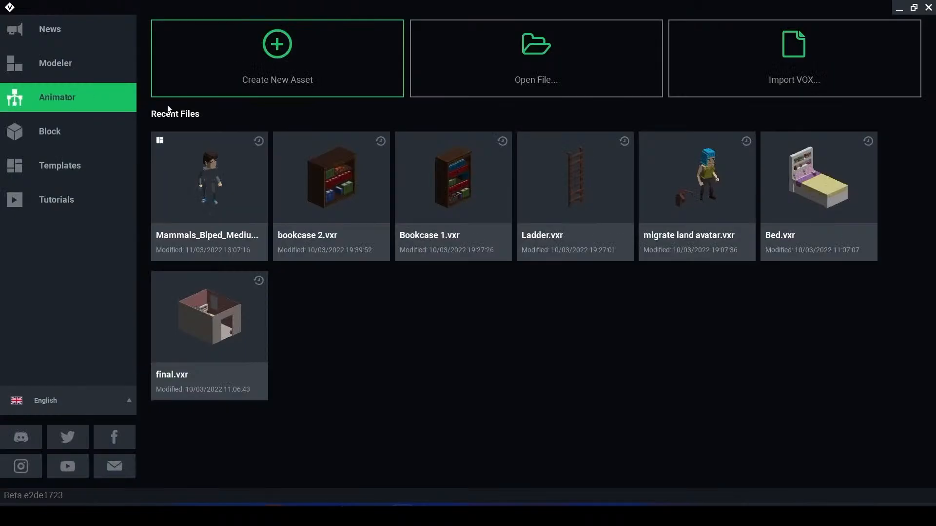
# - Create a new Animator asset named final in the quick tips folder
pyautogui.click(331, 61)
pyautogui.click(371, 393)
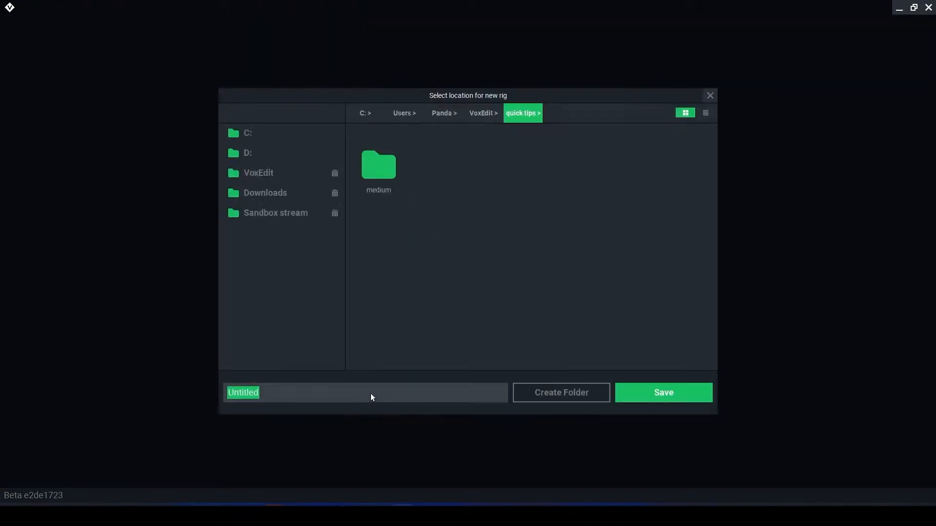
pyautogui.write('final')
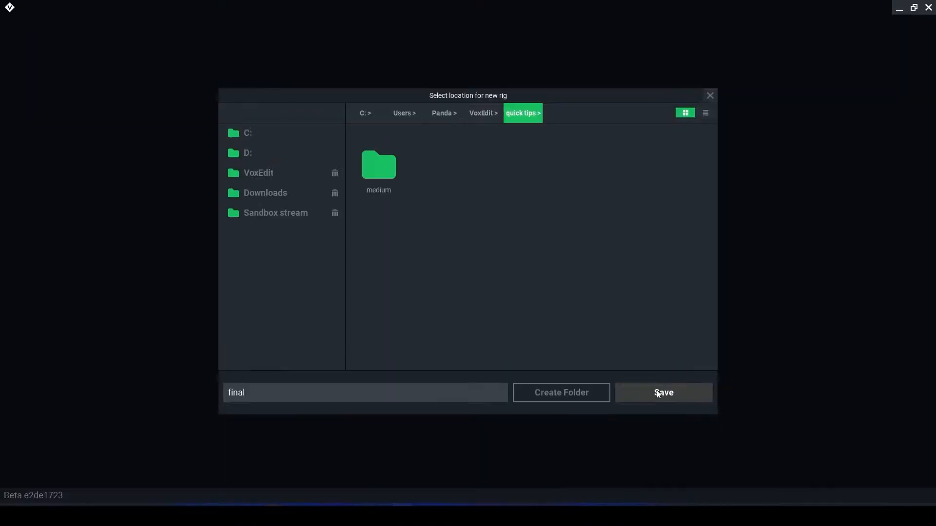
pyautogui.click(800, 489)
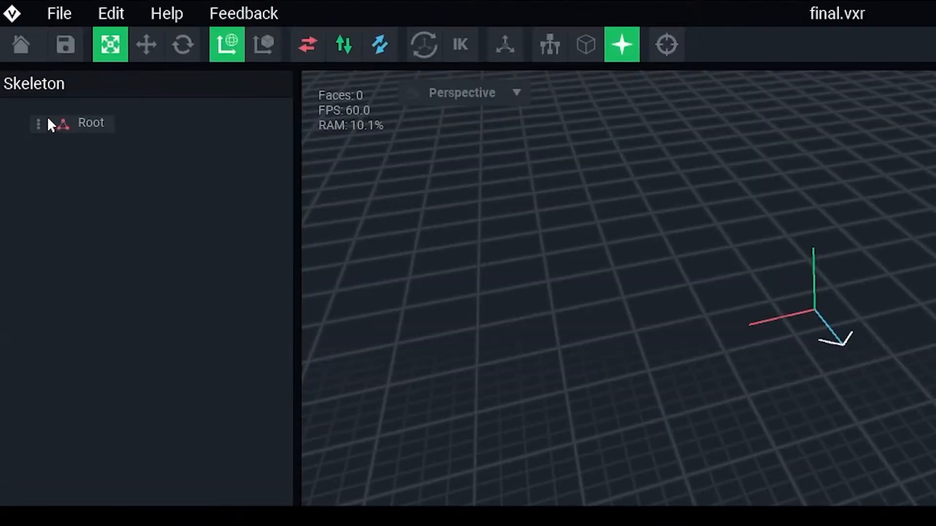
# - Import the Mammals_Biped_Medium_Human rig from the medium folder as a hierarchy under the Root node, and open the Belly node's options
pyautogui.click(38, 124)
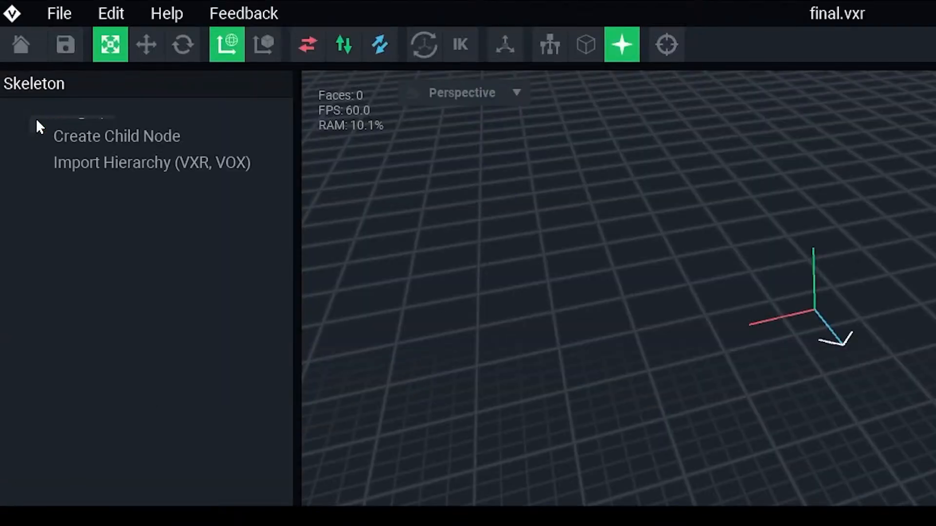
pyautogui.click(82, 165)
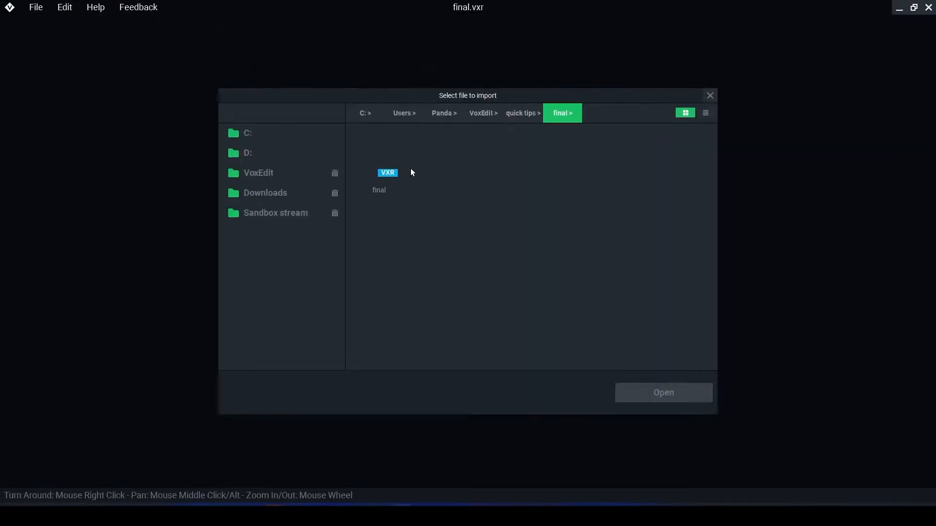
pyautogui.click(518, 111)
pyautogui.doubleClick(370, 167)
pyautogui.click(536, 114)
pyautogui.doubleClick(437, 181)
pyautogui.click(376, 163)
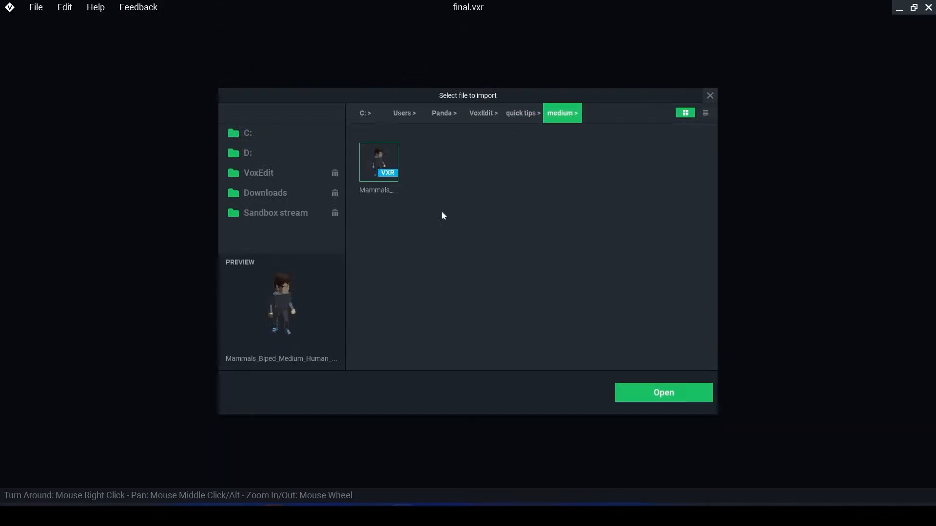
pyautogui.click(671, 393)
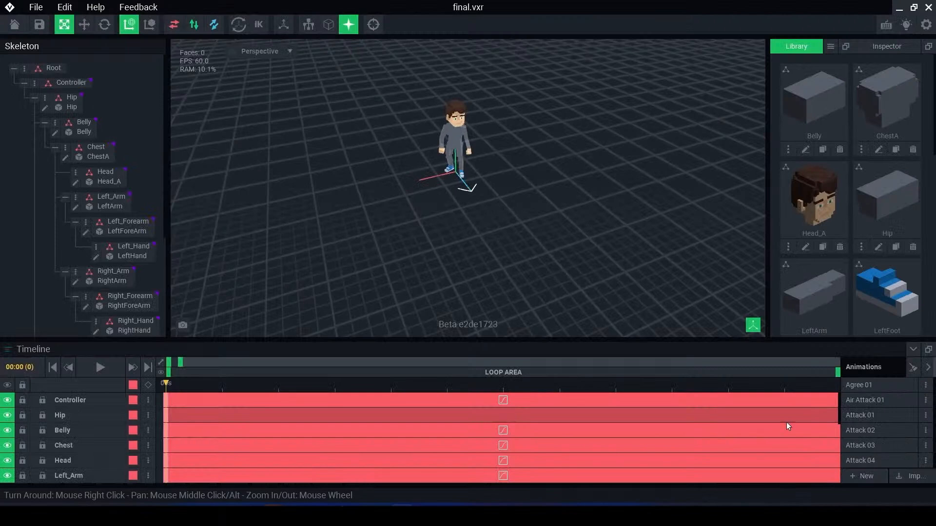
pyautogui.click(55, 126)
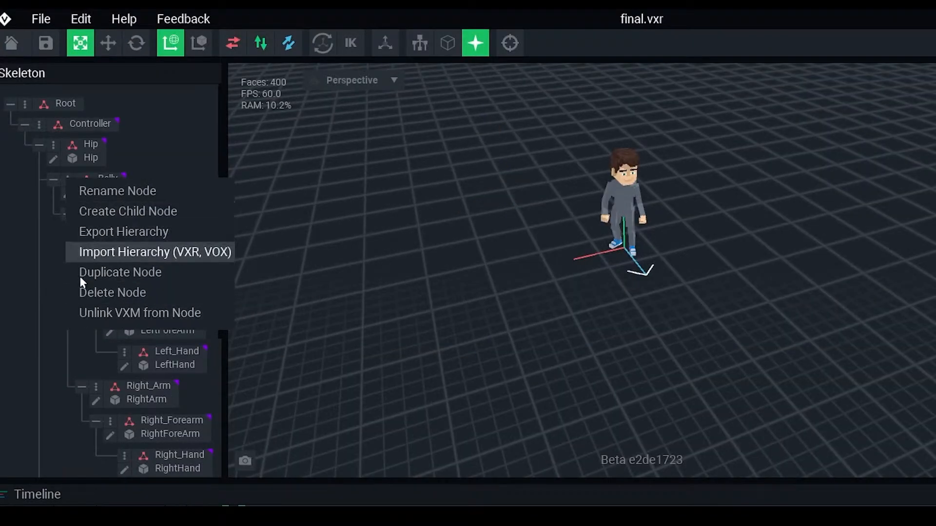
pyautogui.click(64, 226)
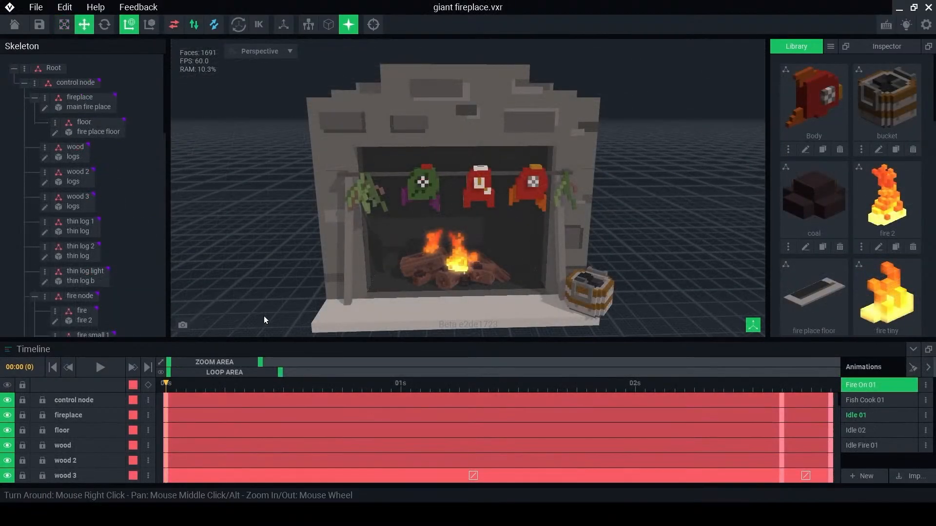
# - Scrub the fireplace's Fire On 01 animation to frame 20 and select the smoke 3 node above the flames
pyautogui.scroll(6, 423, 286)
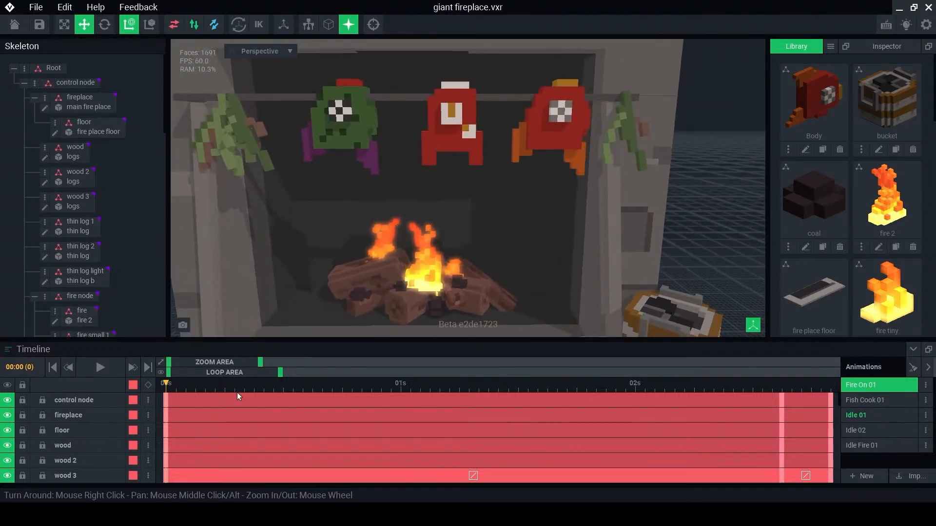
pyautogui.moveTo(262, 364); pyautogui.dragTo(273, 364)
pyautogui.moveTo(167, 383); pyautogui.dragTo(313, 385)
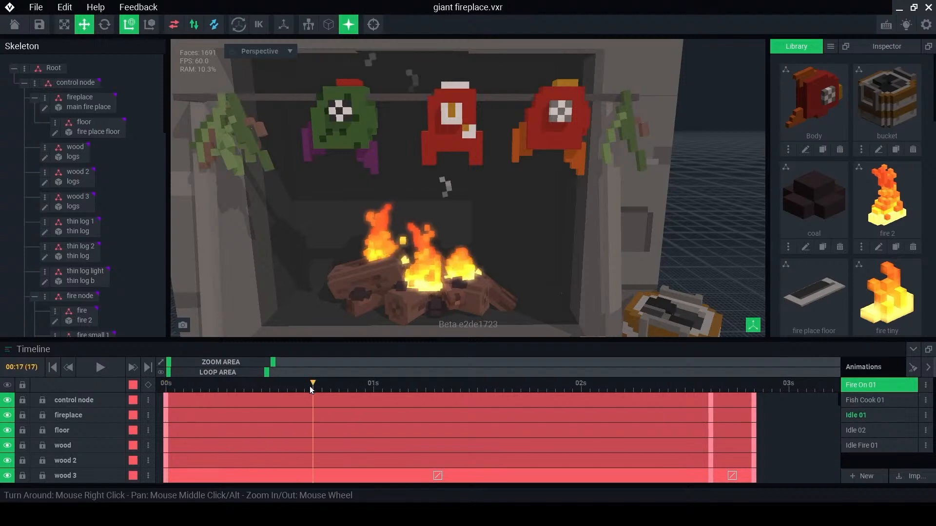
pyautogui.scroll(5, 447, 191)
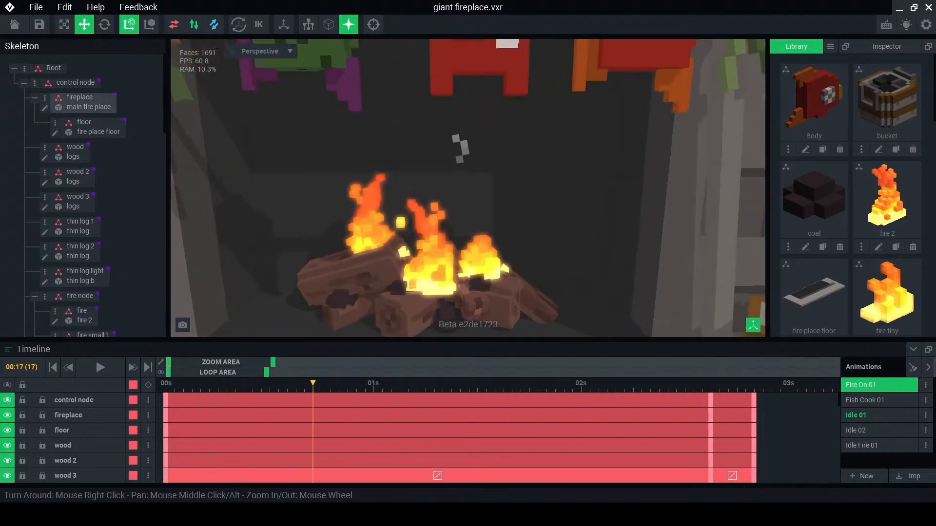
pyautogui.click(374, 384)
pyautogui.moveTo(375, 386); pyautogui.dragTo(338, 385)
pyautogui.click(429, 178)
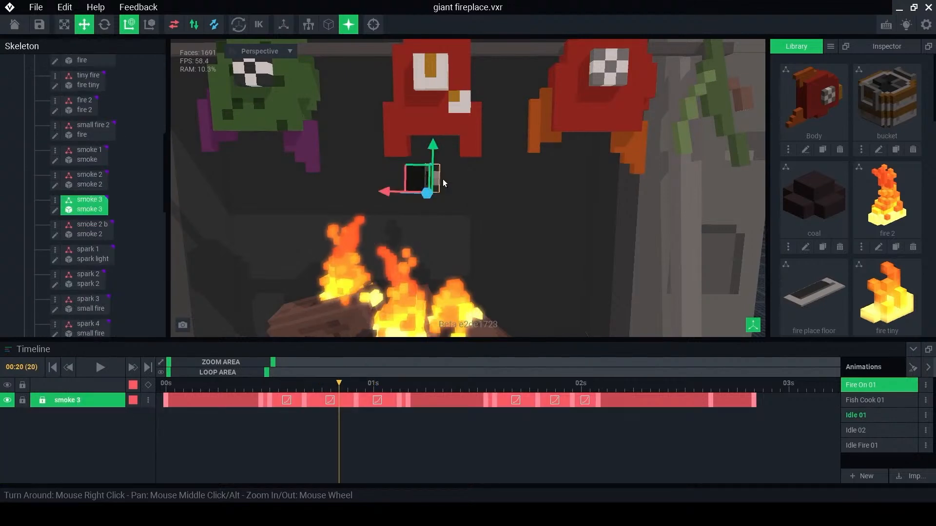
# - Examine the smoke 3 node's starting position at frame 0 and scrub forward to its first keyframes
pyautogui.moveTo(343, 388); pyautogui.dragTo(155, 404)
pyautogui.scroll(-5, 382, 262)
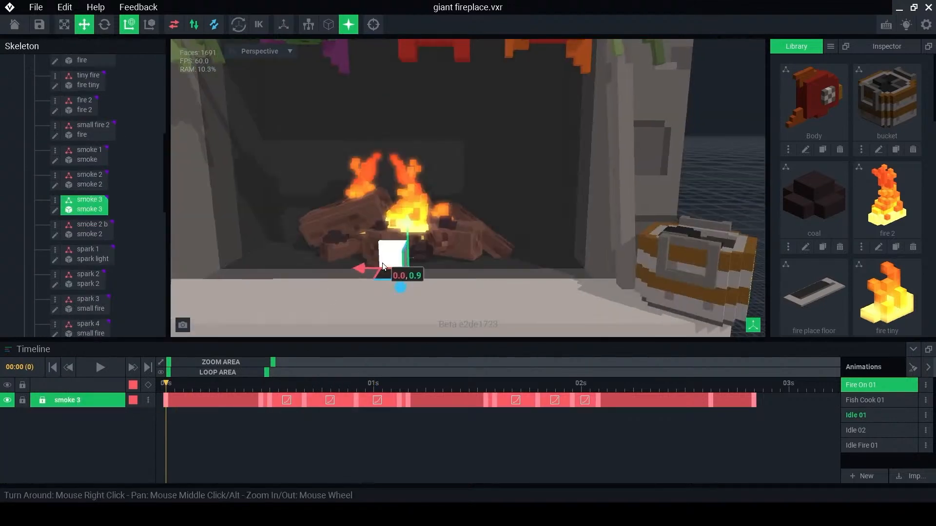
pyautogui.scroll(3, 362, 295)
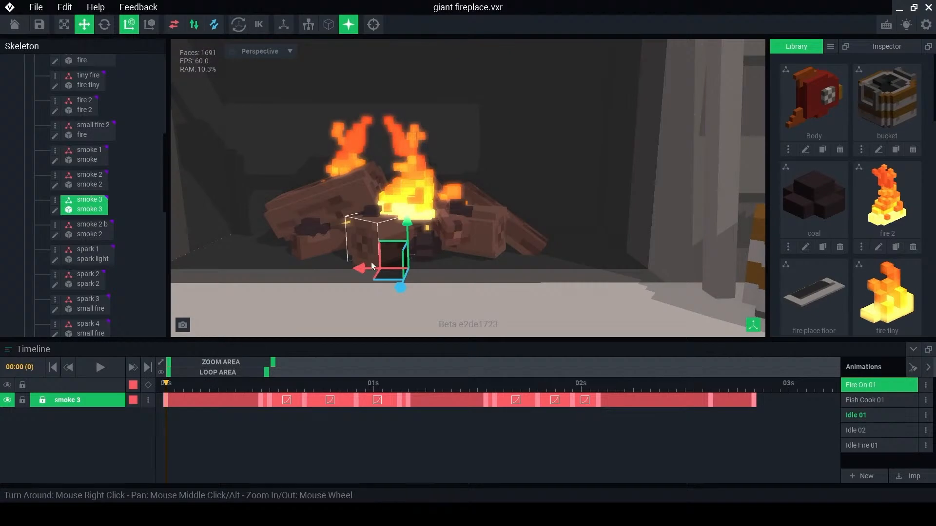
pyautogui.moveTo(404, 262); pyautogui.dragTo(422, 274, button='right')
pyautogui.moveTo(170, 383); pyautogui.dragTo(263, 390)
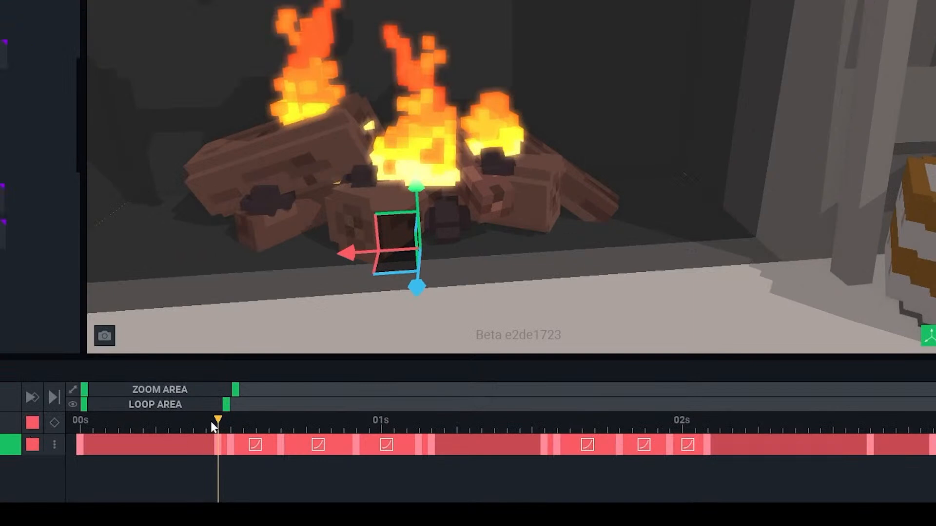
# - Magnify the timeline and inspect the smoke 3 node's position above the fire at frame 12
pyautogui.click(230, 424)
pyautogui.moveTo(236, 390); pyautogui.dragTo(192, 388)
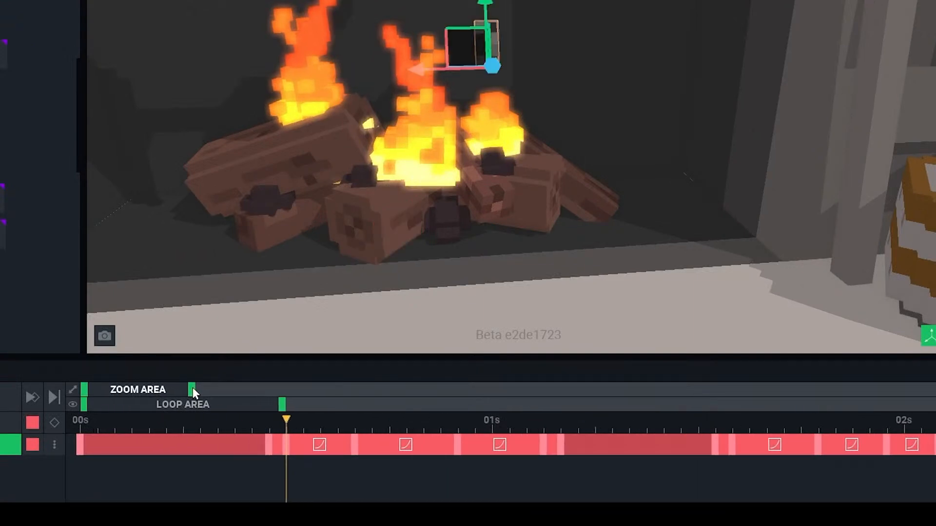
pyautogui.moveTo(286, 422)
pyautogui.mouseDown()
pyautogui.moveTo(275, 426)
pyautogui.moveTo(285, 423)
pyautogui.mouseUp()
pyautogui.moveTo(464, 80); pyautogui.dragTo(429, 163, button='middle')
pyautogui.scroll(3, 415, 210)
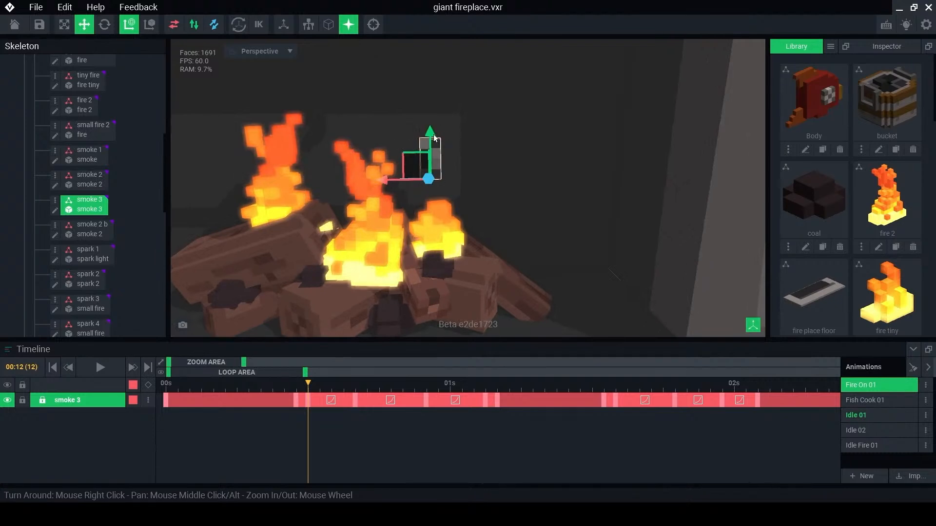
# - Follow the smoke 3 node's path above the fire from frame 12 up to frame 26
pyautogui.moveTo(312, 384); pyautogui.dragTo(391, 390)
pyautogui.moveTo(450, 157); pyautogui.dragTo(443, 204, button='middle')
pyautogui.scroll(-2, 443, 208)
pyautogui.moveTo(399, 381); pyautogui.dragTo(476, 386)
pyautogui.scroll(-3, 442, 293)
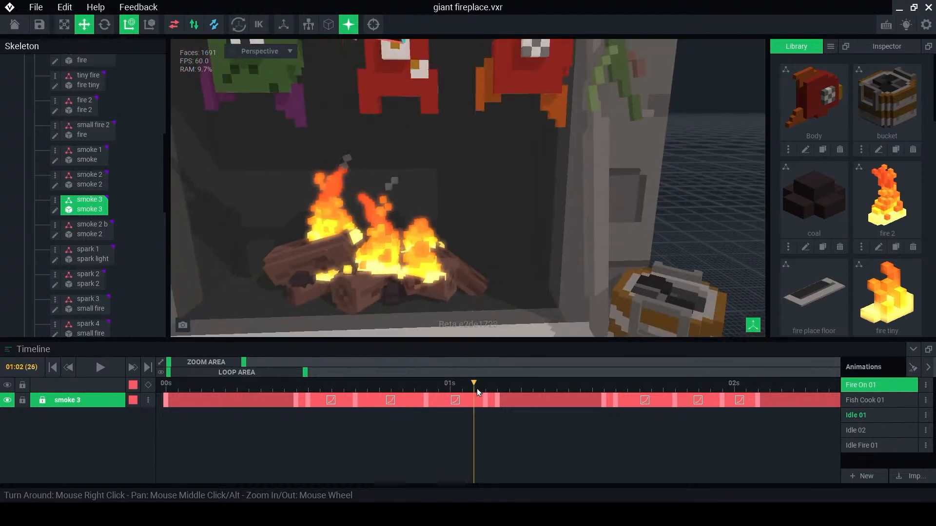
# - Compare the smoke 3 node's positions at the neighbouring keyframes 27 and 28
pyautogui.moveTo(449, 259); pyautogui.dragTo(453, 307, button='middle')
pyautogui.moveTo(475, 384); pyautogui.dragTo(485, 386)
pyautogui.moveTo(445, 229); pyautogui.dragTo(446, 284, button='middle')
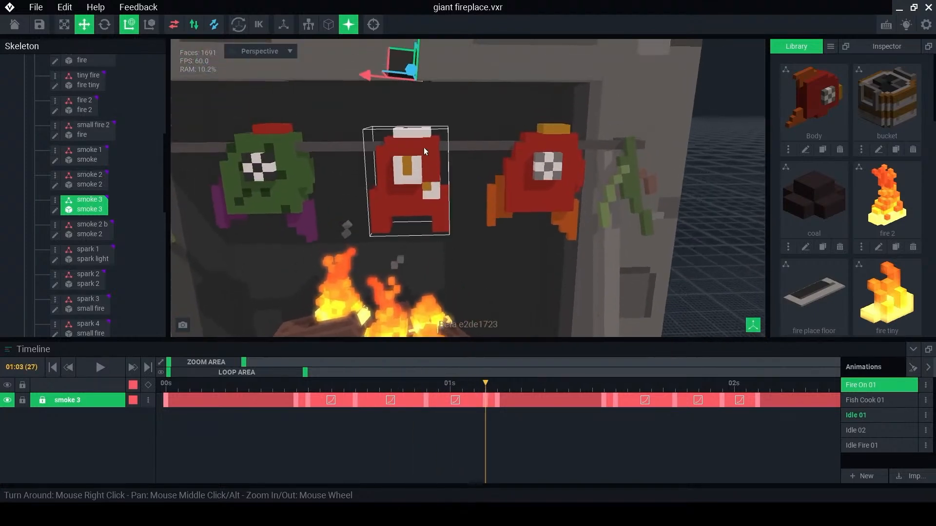
pyautogui.moveTo(401, 209); pyautogui.dragTo(405, 149, button='middle')
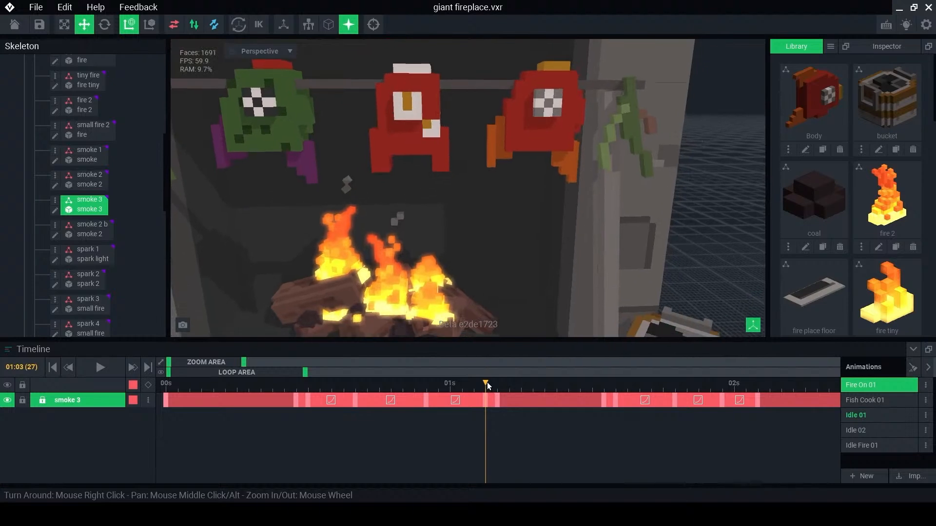
pyautogui.moveTo(487, 383); pyautogui.dragTo(498, 390)
pyautogui.scroll(2, 396, 314)
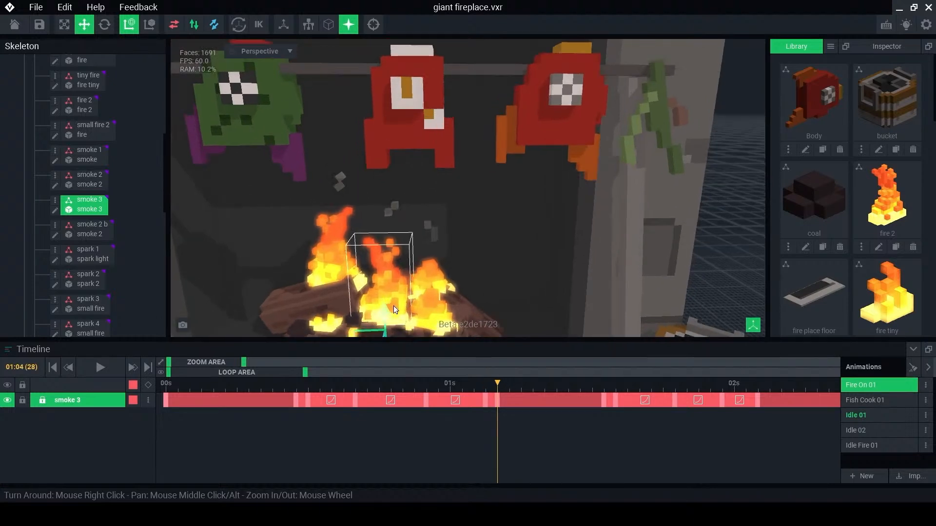
pyautogui.moveTo(396, 314); pyautogui.dragTo(403, 261, button='middle')
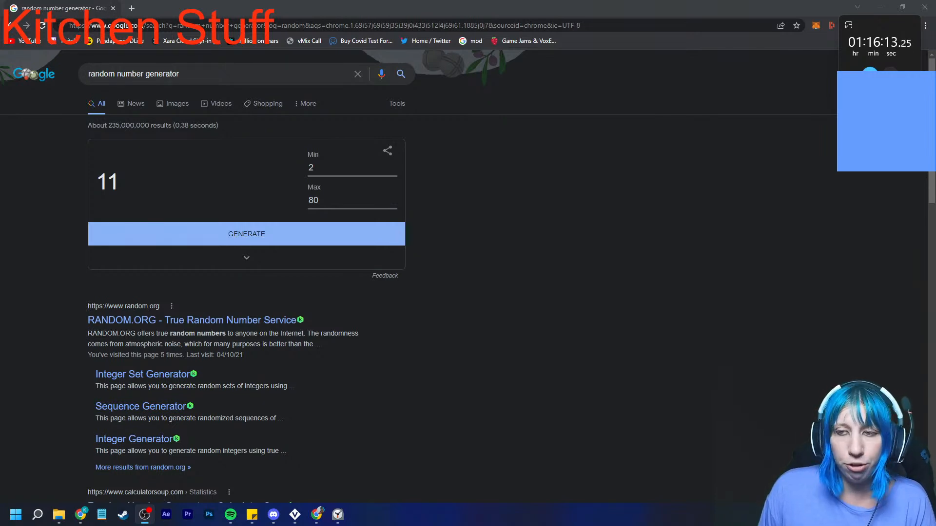
# - Generate a random number between 2 and 80 in the browser's number generator and close the browser window
pyautogui.click(246, 234)
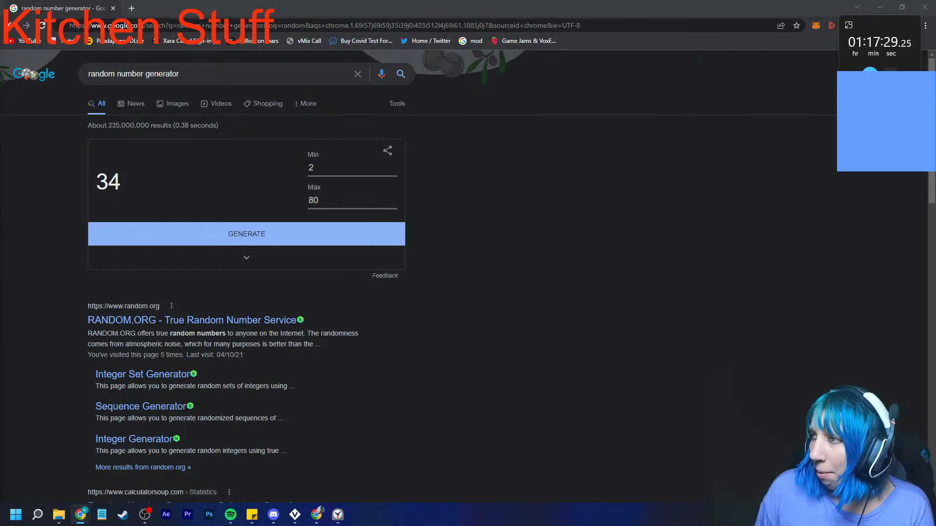
pyautogui.click(925, 7)
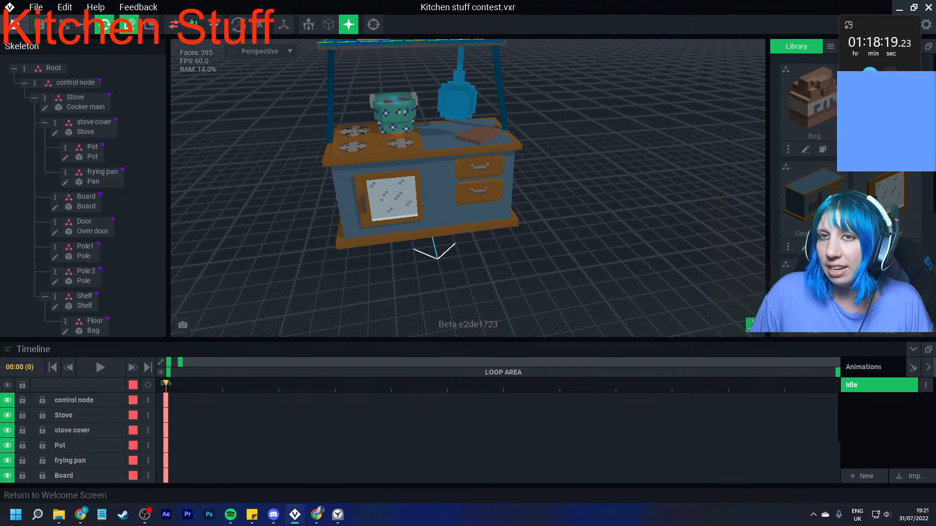
# - Close the kitchen project with its changes saved and open kitchen table.vxr from the recent files
pyautogui.click(14, 25)
pyautogui.click(365, 188)
pyautogui.click(332, 177)
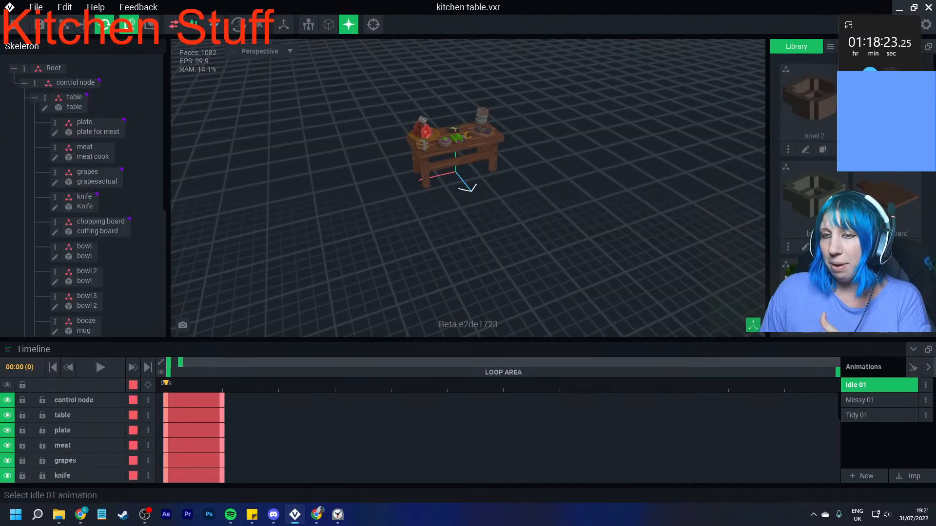
# - Inspect the kitchen table up close and compare its Messy 01 and Tidy 01 animations
pyautogui.scroll(5, 486, 138)
pyautogui.scroll(3, 486, 138)
pyautogui.moveTo(487, 138); pyautogui.dragTo(468, 181, button='right')
pyautogui.moveTo(400, 200); pyautogui.dragTo(548, 180, button='middle')
pyautogui.moveTo(547, 180); pyautogui.dragTo(558, 181, button='right')
pyautogui.click(860, 400)
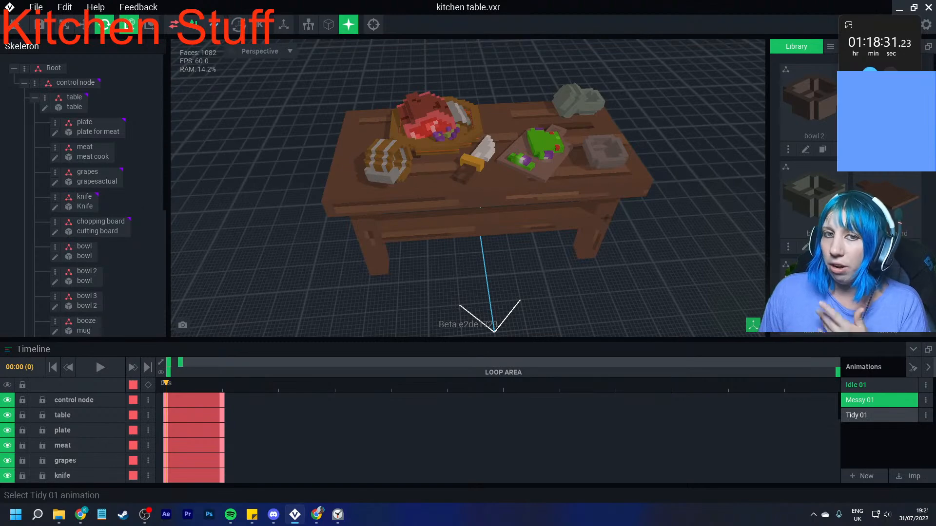
pyautogui.click(860, 416)
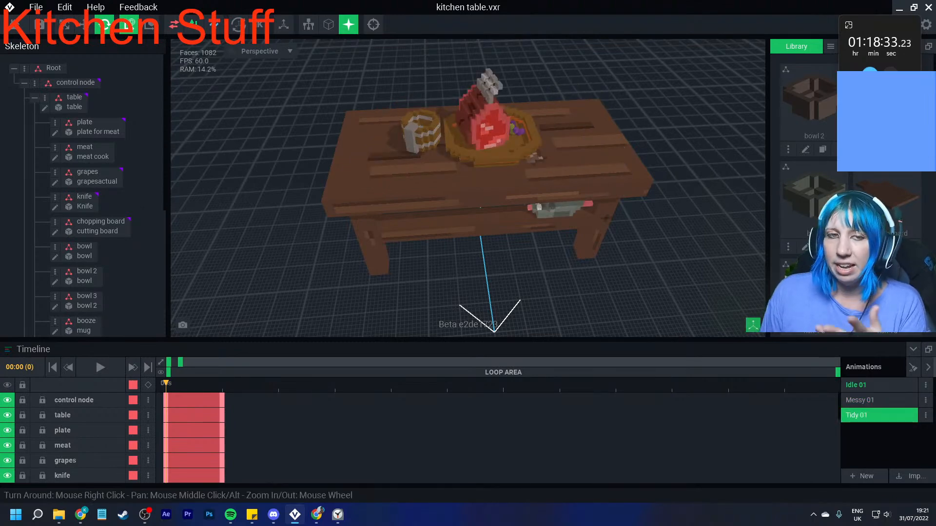
# - Close the kitchen table project with its changes saved
pyautogui.moveTo(646, 278); pyautogui.dragTo(618, 232, button='right')
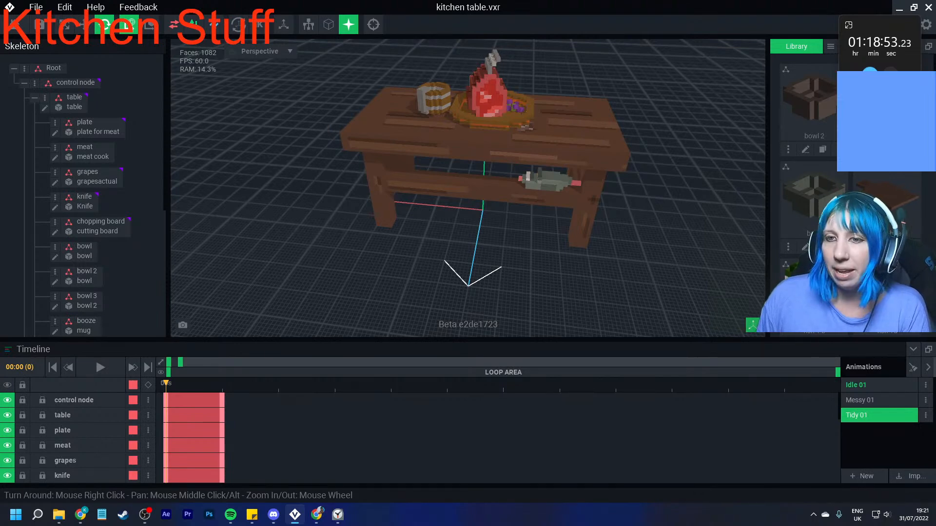
pyautogui.click(15, 24)
pyautogui.click(366, 188)
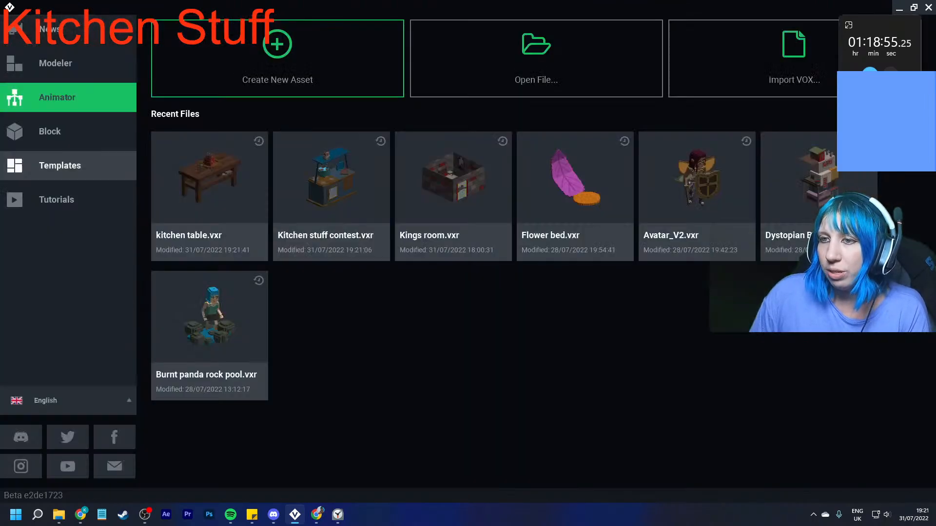
# - Browse the available asset templates down to the door and switch templates
pyautogui.click(68, 165)
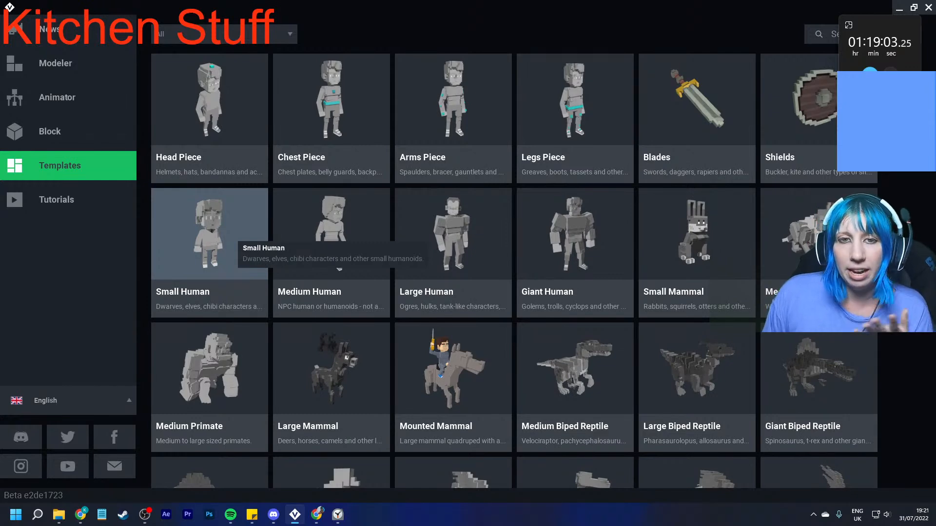
pyautogui.scroll(-6, 293, 254)
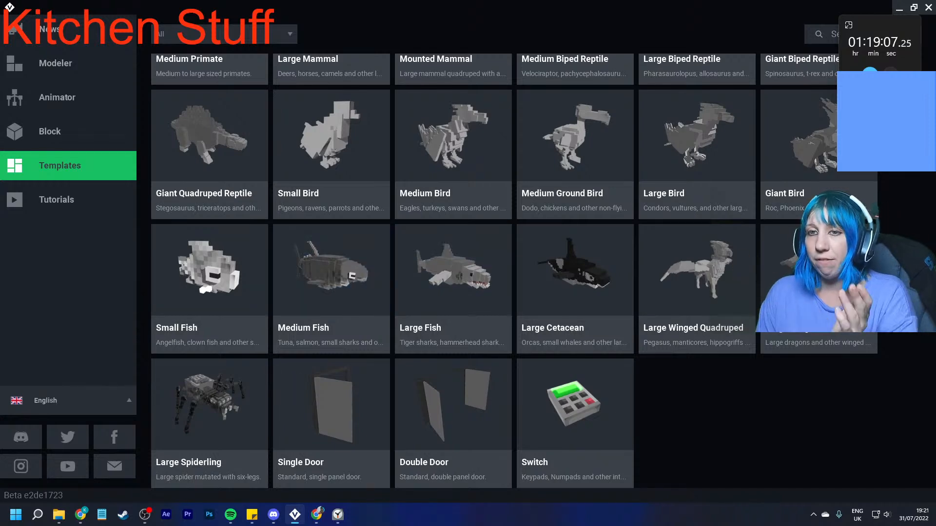
pyautogui.scroll(6, 511, 268)
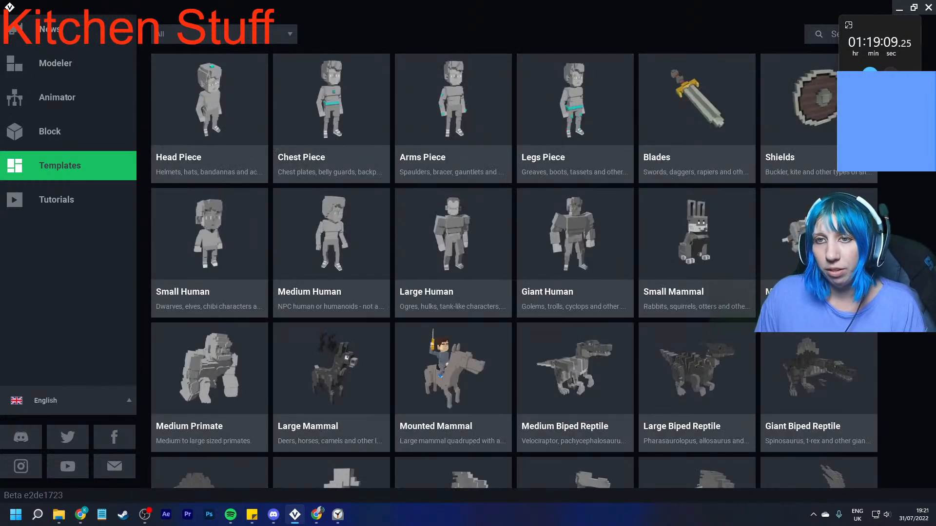
# - Reopen Kitchen stuff contest.vxr from the recent Animator files
pyautogui.click(57, 97)
pyautogui.click(330, 178)
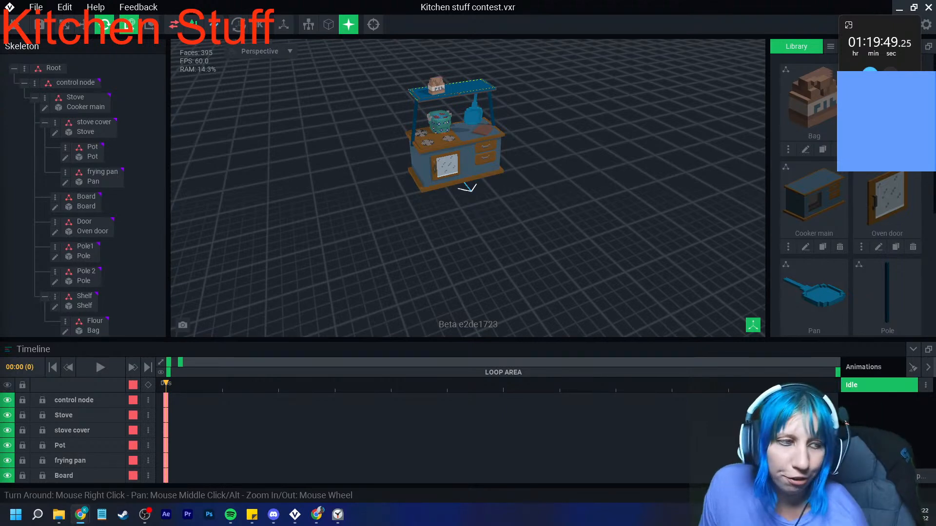
pyautogui.scroll(5, 453, 137)
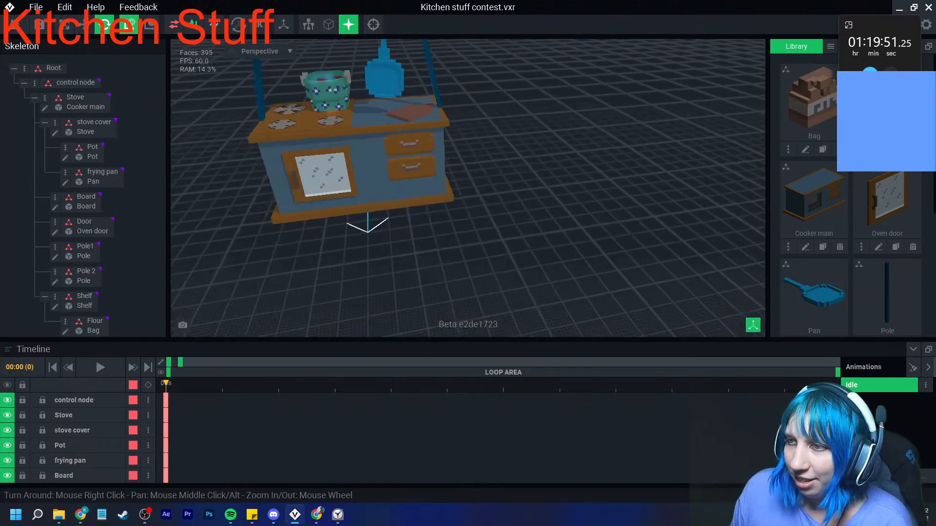
# - Create a new model named Fire in the project library
pyautogui.click(830, 46)
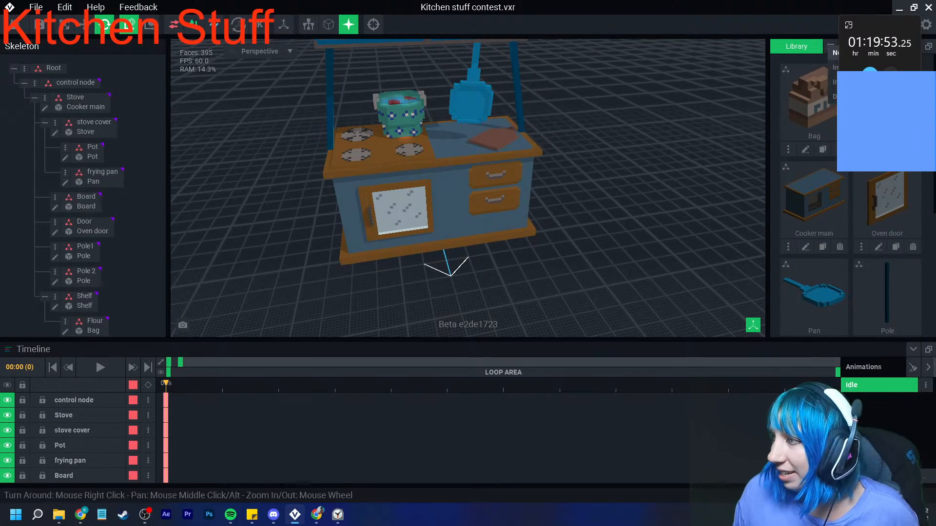
pyautogui.click(833, 71)
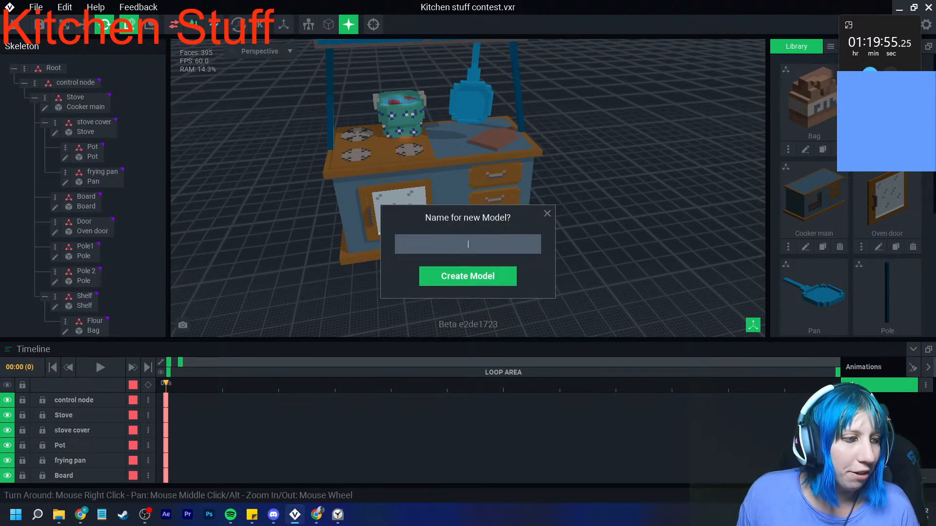
pyautogui.write('Fire')
pyautogui.press('Return')
# - Load the PNG palette VE - the sandbox extended into the Fire model
pyautogui.click(883, 287)
pyautogui.click(894, 317)
pyautogui.click(432, 300)
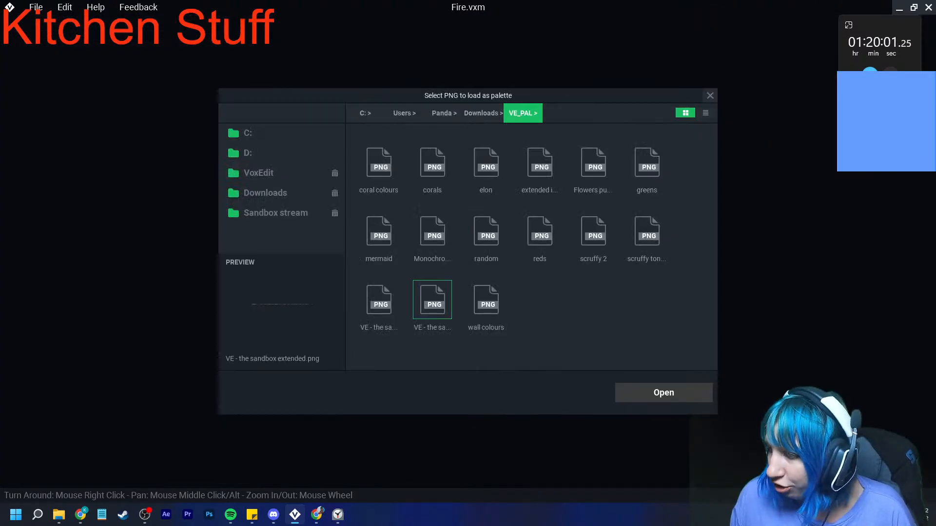
pyautogui.click(664, 393)
# - Build a small stepped flame, 4 by 3 by 2 voxels, in #B43A19 using boxes mirrored on the X and Z axes
pyautogui.click(789, 362)
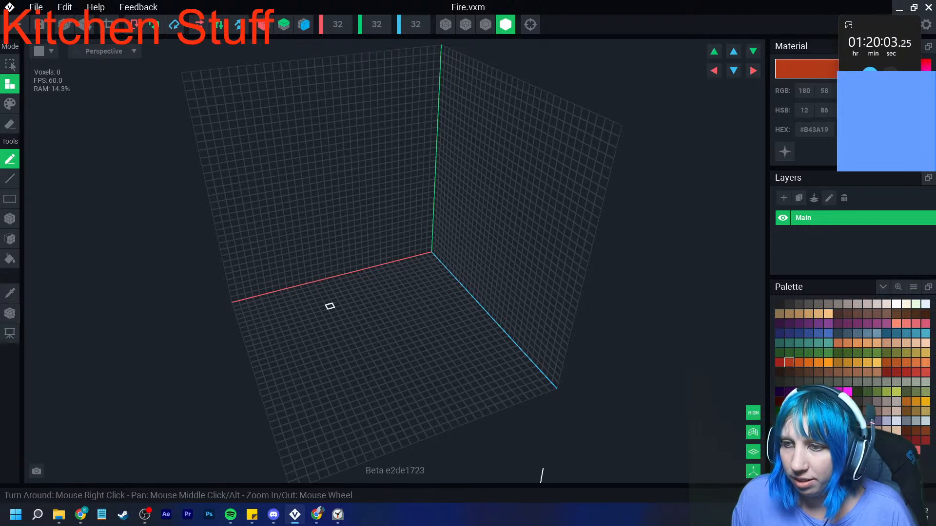
pyautogui.scroll(3, 349, 332)
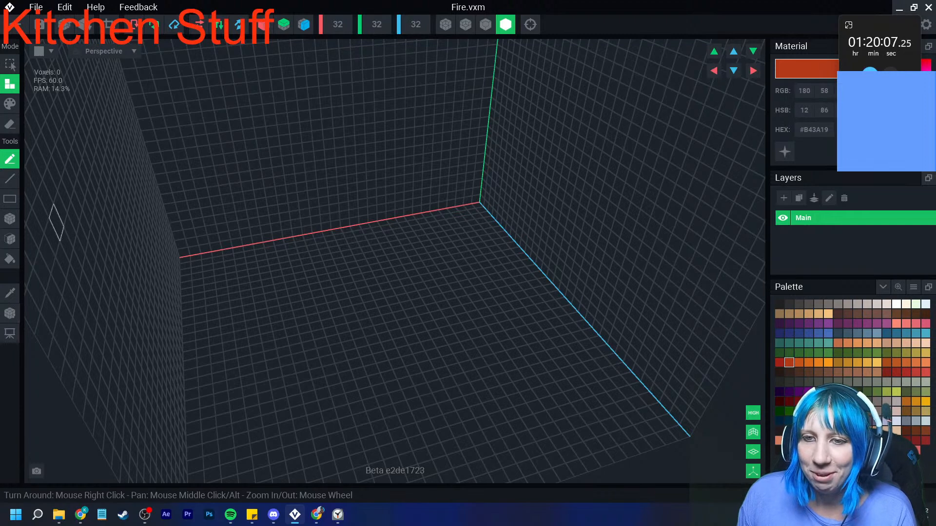
pyautogui.click(10, 219)
pyautogui.click(263, 25)
pyautogui.click(304, 24)
pyautogui.click(392, 327)
pyautogui.scroll(2, 383, 340)
pyautogui.click(389, 352)
pyautogui.click(388, 337)
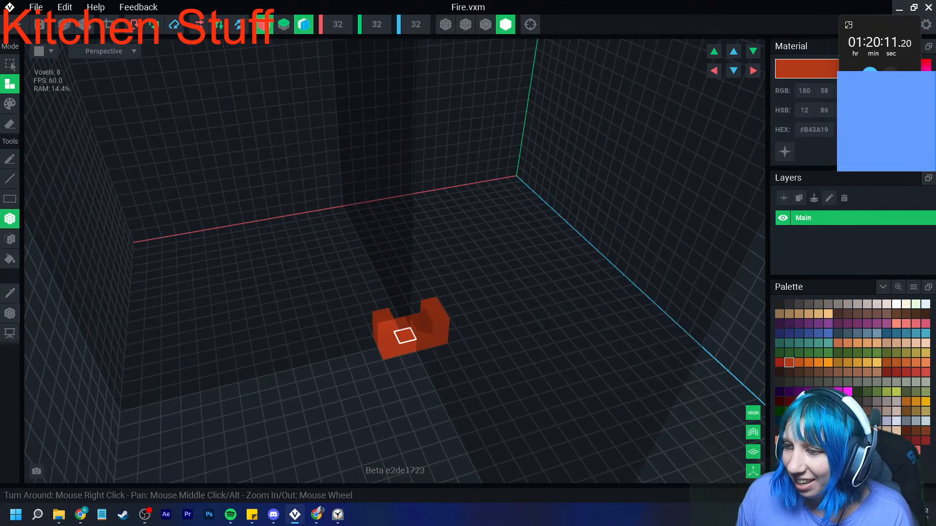
pyautogui.hotkey('ctrl', 'z')
pyautogui.click(406, 335)
pyautogui.click(422, 319)
pyautogui.moveTo(419, 333); pyautogui.dragTo(395, 322, button='right')
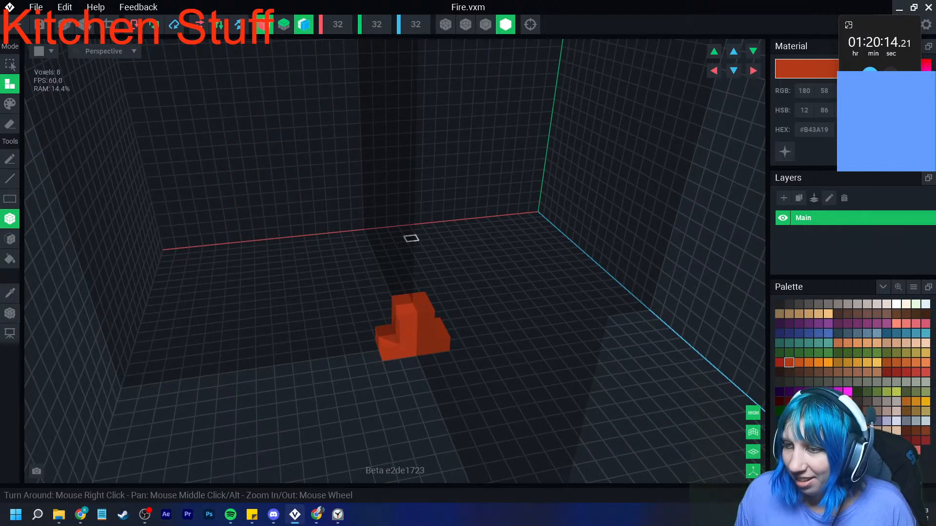
# - Make the flame's #B43A19 material emissive and trim the volume to the voxels
pyautogui.click(785, 152)
pyautogui.moveTo(509, 250); pyautogui.dragTo(476, 279, button='right')
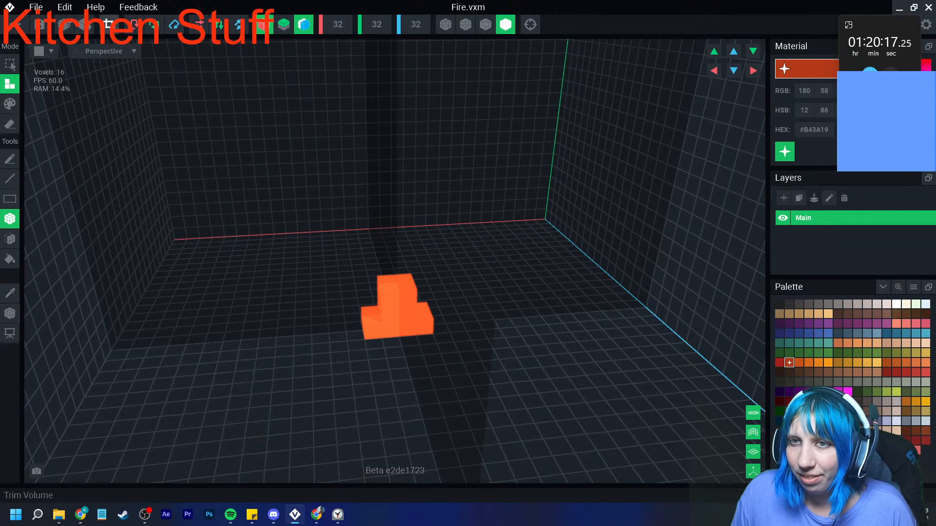
pyautogui.click(108, 25)
pyautogui.scroll(-5, 388, 261)
# - Bring up the flame's pivot, then return to the kitchen project with the Fire model saved
pyautogui.click(10, 313)
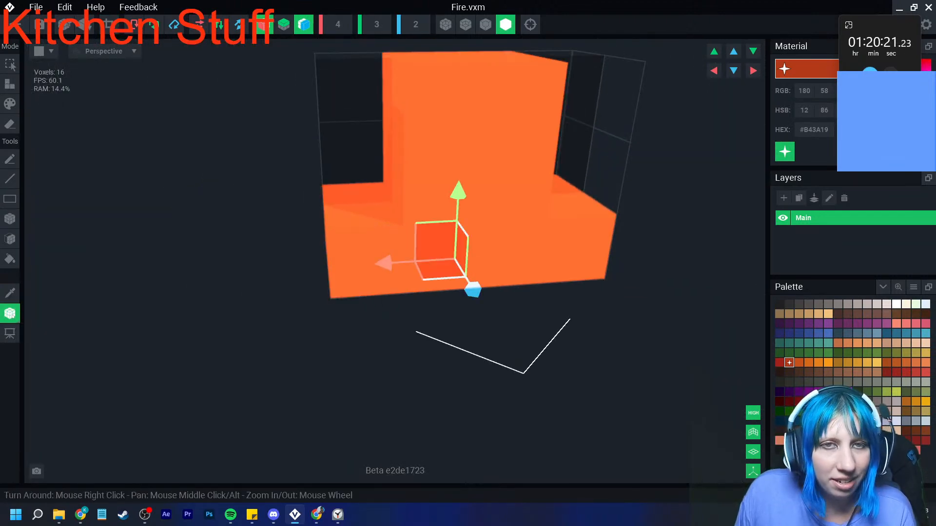
pyautogui.click(15, 25)
pyautogui.click(366, 187)
# - Create a child node named fire 1 under the stove cover node
pyautogui.scroll(4, 385, 183)
pyautogui.scroll(3, 400, 168)
pyautogui.moveTo(399, 168); pyautogui.dragTo(397, 202, button='middle')
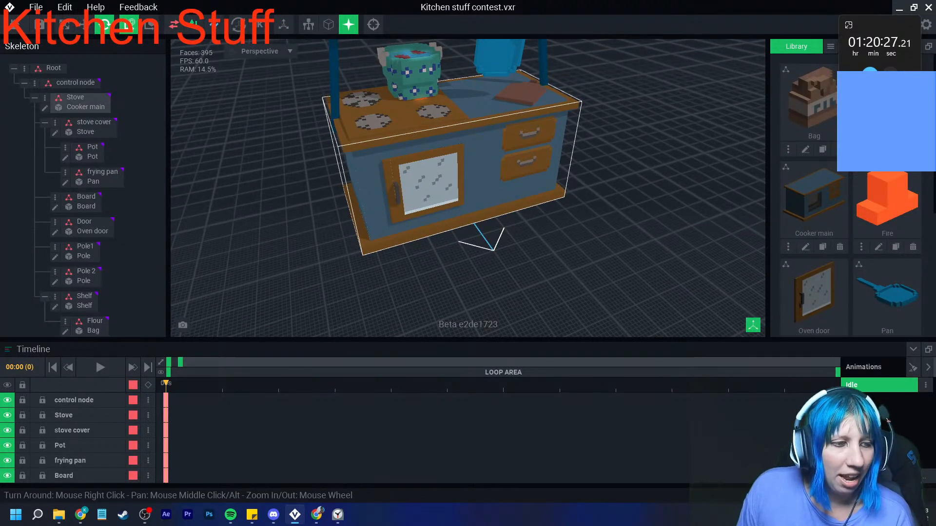
pyautogui.moveTo(389, 135); pyautogui.dragTo(388, 148, button='right')
pyautogui.scroll(6, 389, 148)
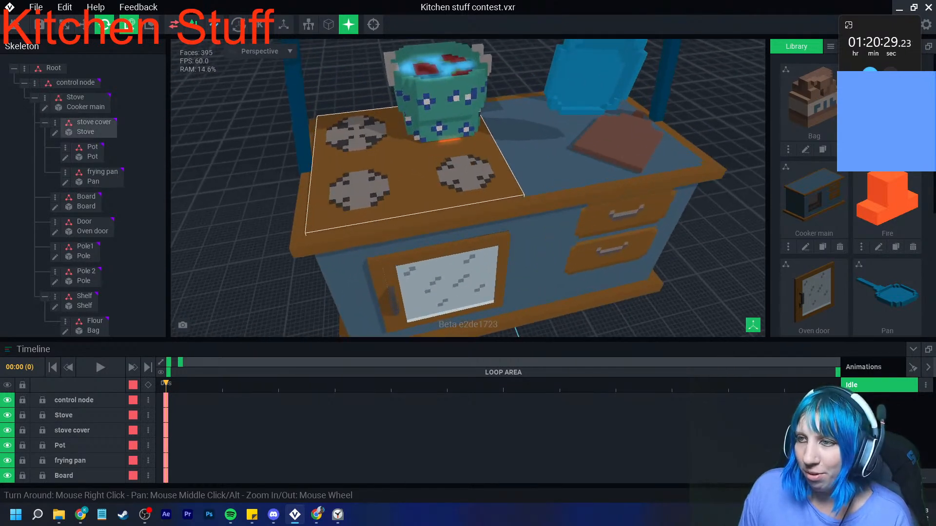
pyautogui.scroll(3, 385, 149)
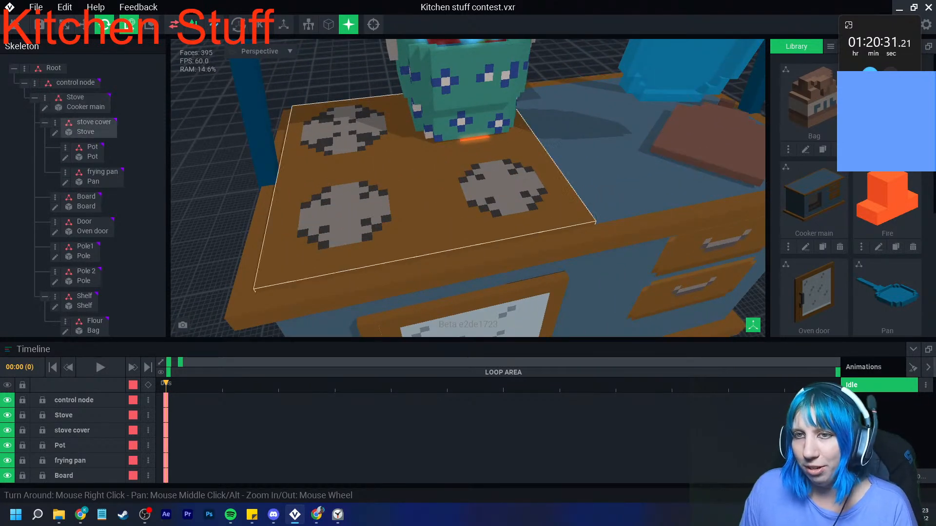
pyautogui.click(391, 160)
pyautogui.click(55, 123)
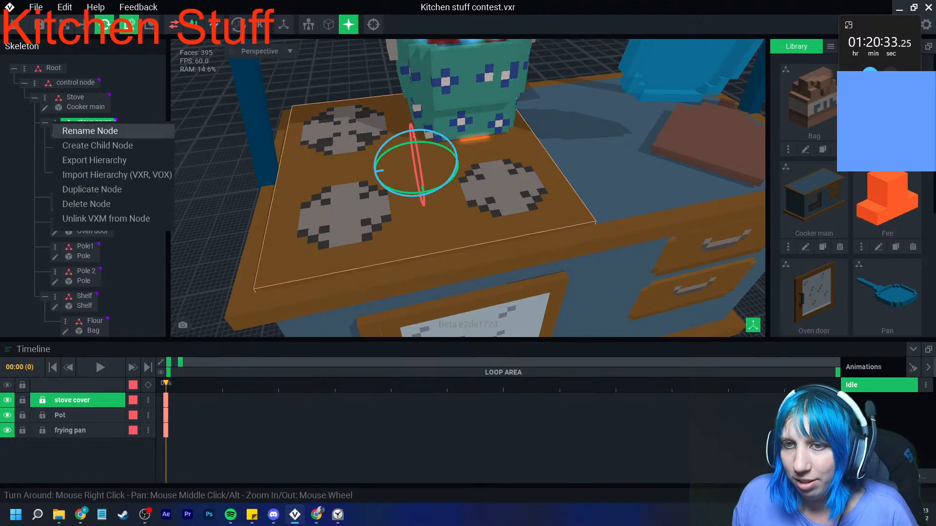
pyautogui.click(97, 145)
pyautogui.write('fire 1')
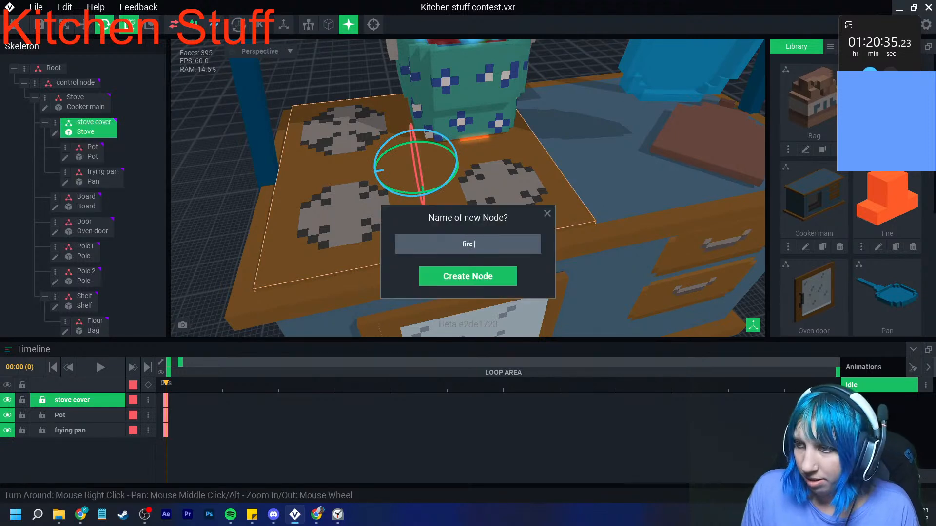
pyautogui.press('Return')
pyautogui.scroll(-1, 82, 195)
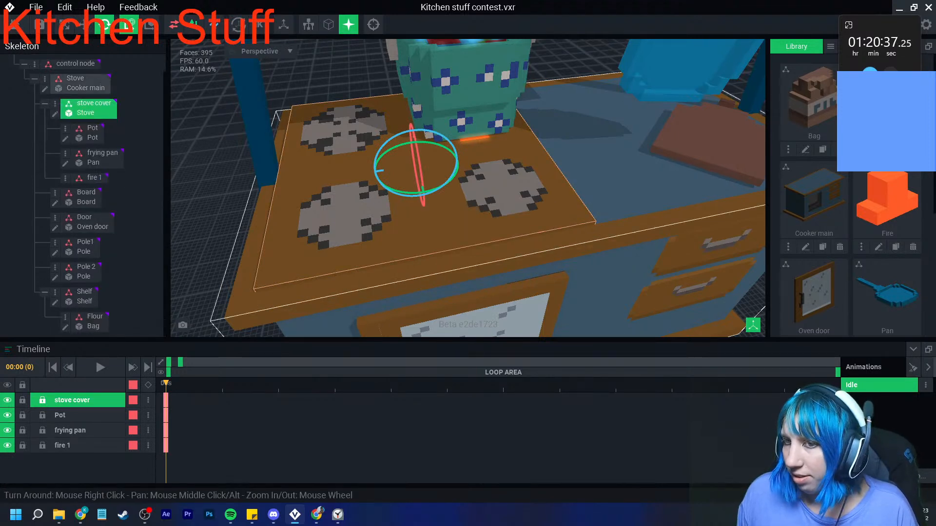
# - Assign the Fire model from the library to the fire 1 node
pyautogui.moveTo(888, 200); pyautogui.dragTo(909, 227)
pyautogui.moveTo(172, 202); pyautogui.dragTo(89, 178)
pyautogui.scroll(4, 424, 152)
pyautogui.scroll(2, 423, 152)
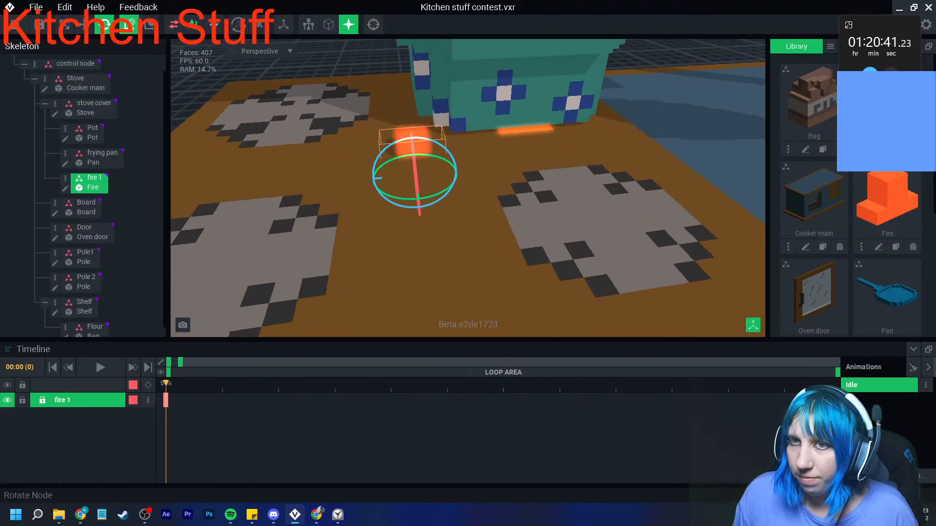
# - Move the fire 1 node up onto the stove top and across to the base of the pot
pyautogui.click(84, 25)
pyautogui.moveTo(414, 132); pyautogui.dragTo(411, 102)
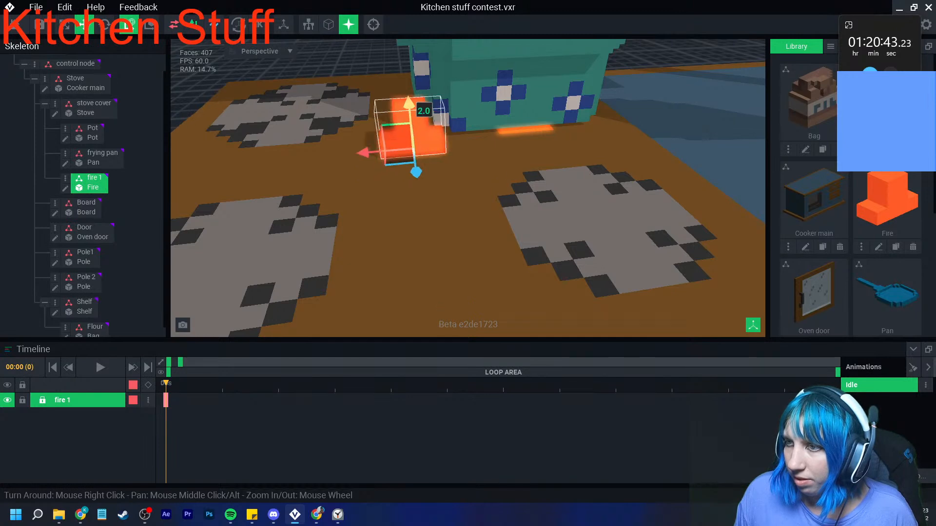
pyautogui.moveTo(370, 154); pyautogui.dragTo(457, 143)
pyautogui.scroll(2, 456, 142)
pyautogui.moveTo(518, 161); pyautogui.dragTo(517, 151)
pyautogui.moveTo(505, 87); pyautogui.dragTo(505, 96)
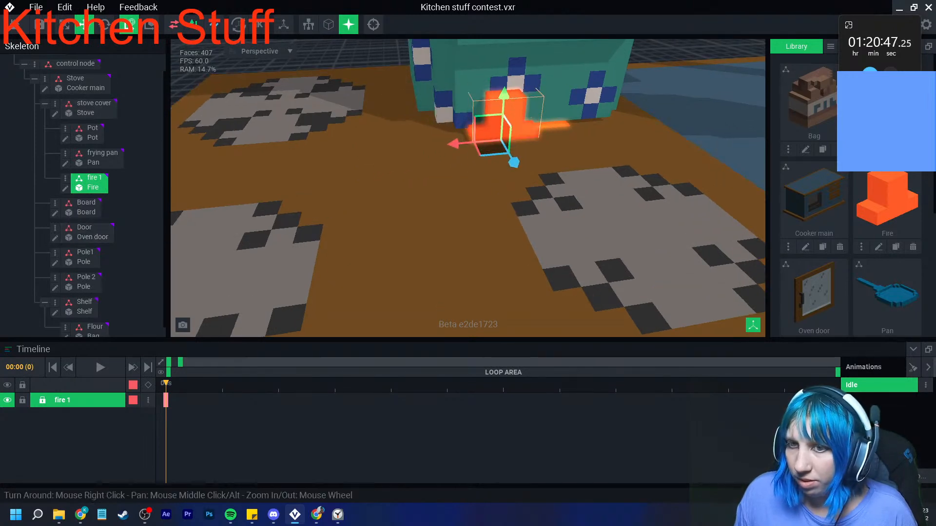
# - Open the Fire model from the fire 1 node and paint its low outer steps in emissive #C5521A
pyautogui.click(65, 188)
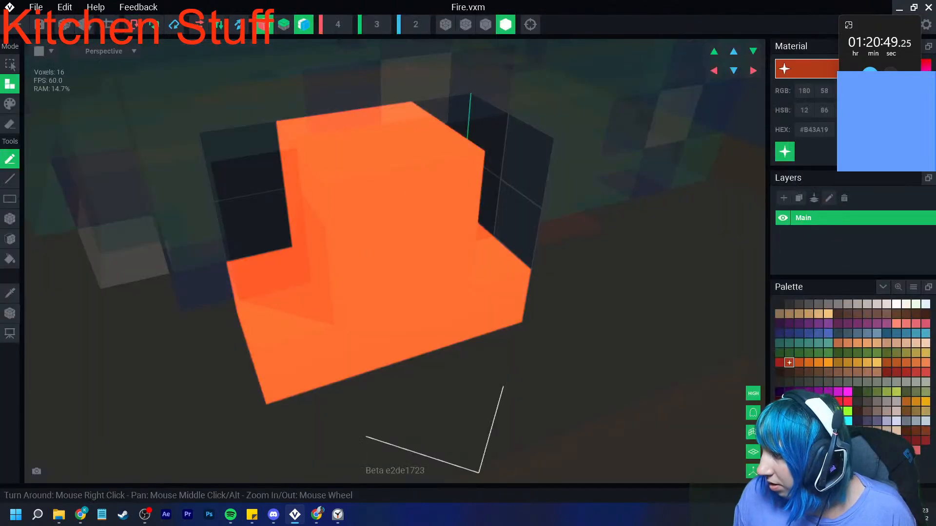
pyautogui.click(799, 363)
pyautogui.click(784, 152)
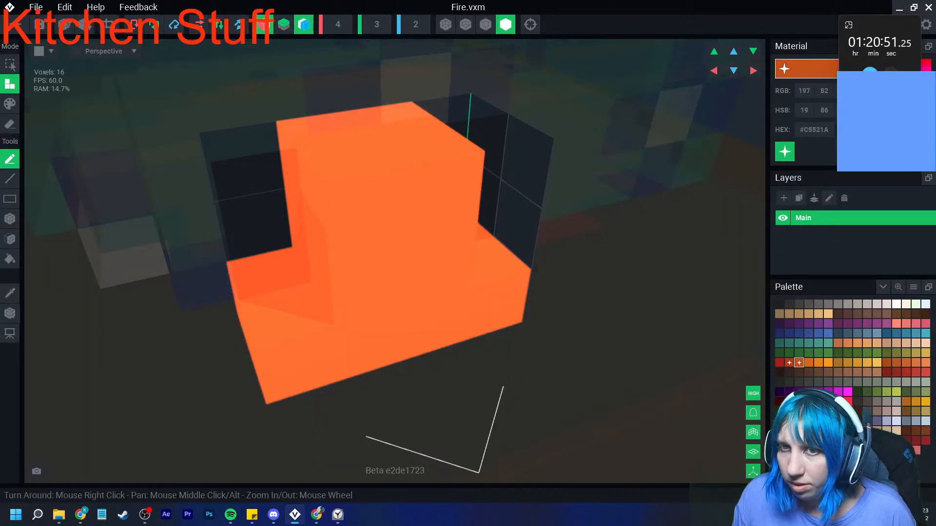
pyautogui.click(9, 103)
pyautogui.click(293, 365)
pyautogui.moveTo(471, 288); pyautogui.dragTo(441, 262, button='right')
# - Turn off the X and Z mirroring, show voxel edges, and erase voxels to thin the flame into an uneven stepped shape
pyautogui.click(264, 25)
pyautogui.click(304, 24)
pyautogui.moveTo(326, 259); pyautogui.dragTo(292, 237, button='right')
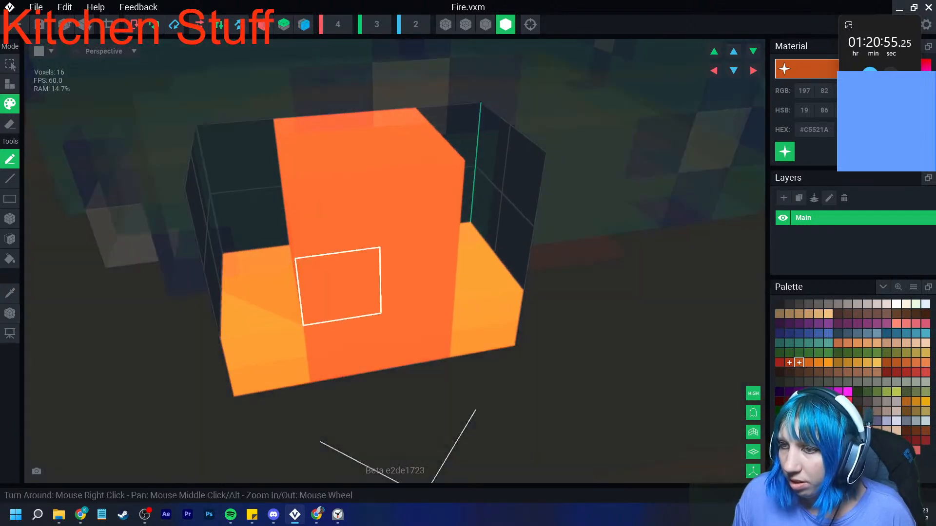
pyautogui.click(10, 124)
pyautogui.click(10, 218)
pyautogui.moveTo(117, 232); pyautogui.dragTo(253, 250, button='right')
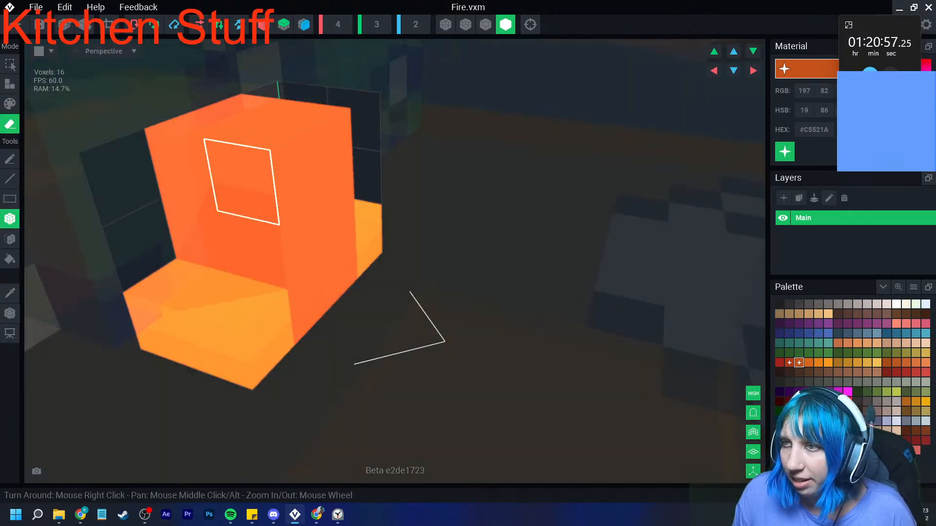
pyautogui.click(485, 24)
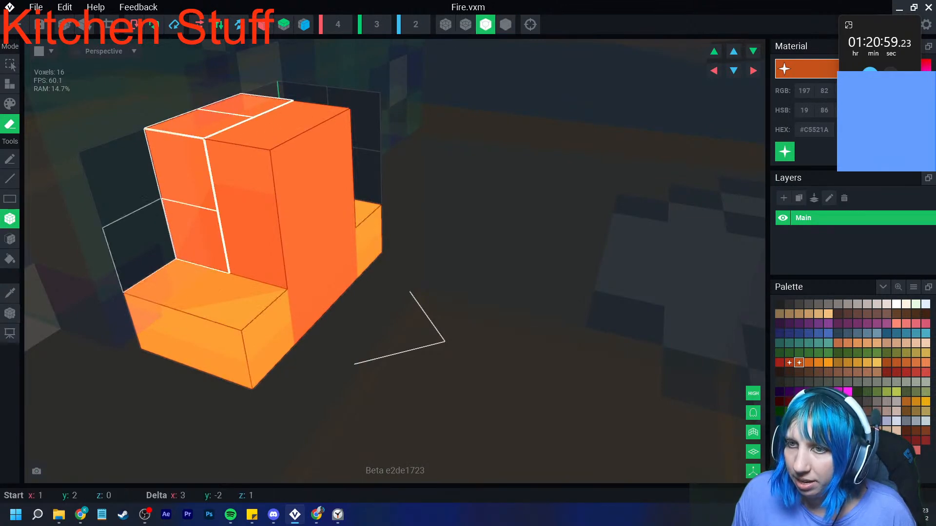
pyautogui.moveTo(356, 341); pyautogui.dragTo(280, 346, button='right')
pyautogui.click(339, 195)
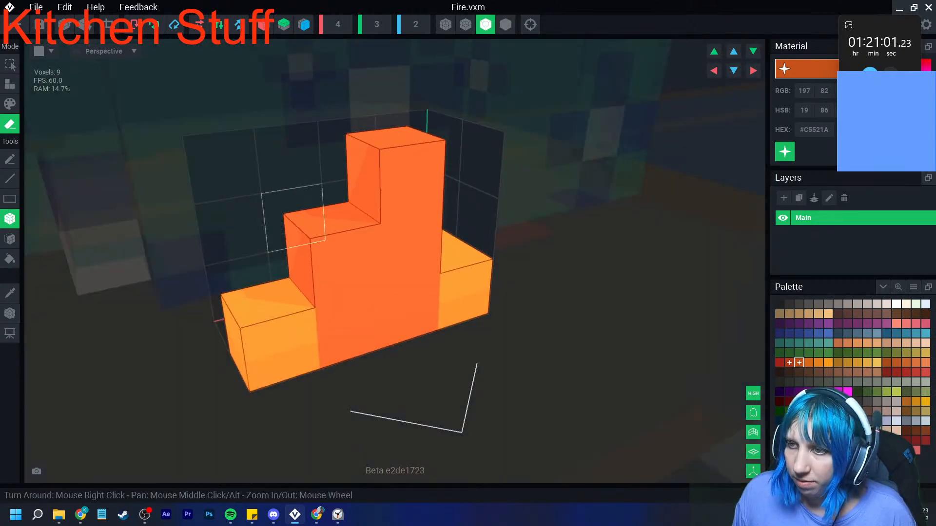
pyautogui.moveTo(344, 259); pyautogui.dragTo(299, 254, button='right')
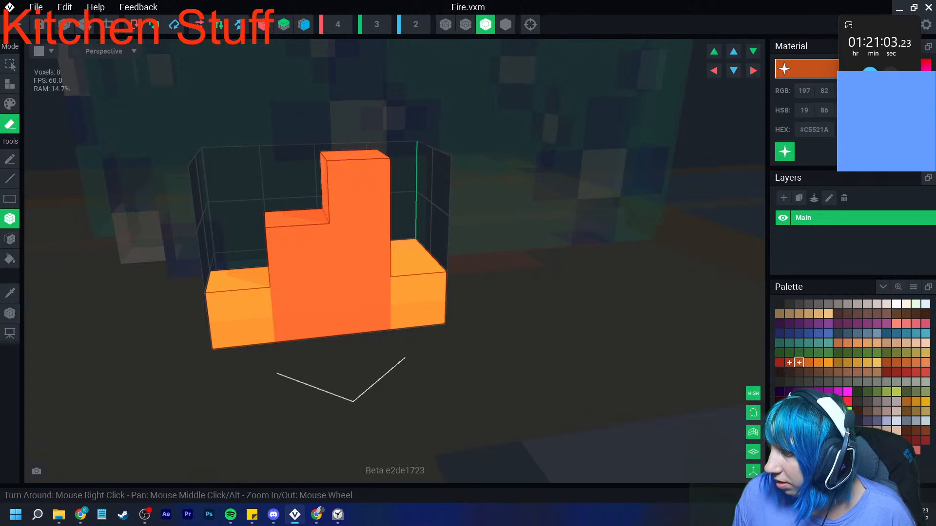
# - Paint one inner voxel at the flame's base in emissive #E8811B
pyautogui.click(818, 363)
pyautogui.click(785, 152)
pyautogui.click(9, 104)
pyautogui.click(360, 306)
# - Erase the leftover voxel behind the flame and trim the volume to one voxel deep
pyautogui.scroll(-2, 276, 237)
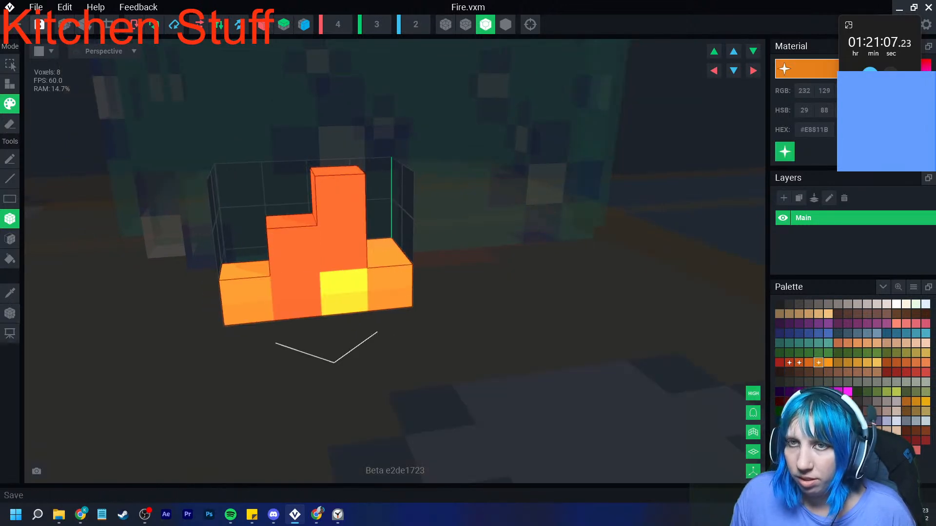
pyautogui.moveTo(259, 298)
pyautogui.mouseDown(button='right')
pyautogui.moveTo(311, 310)
pyautogui.moveTo(273, 312)
pyautogui.mouseUp(button='right')
pyautogui.click(10, 125)
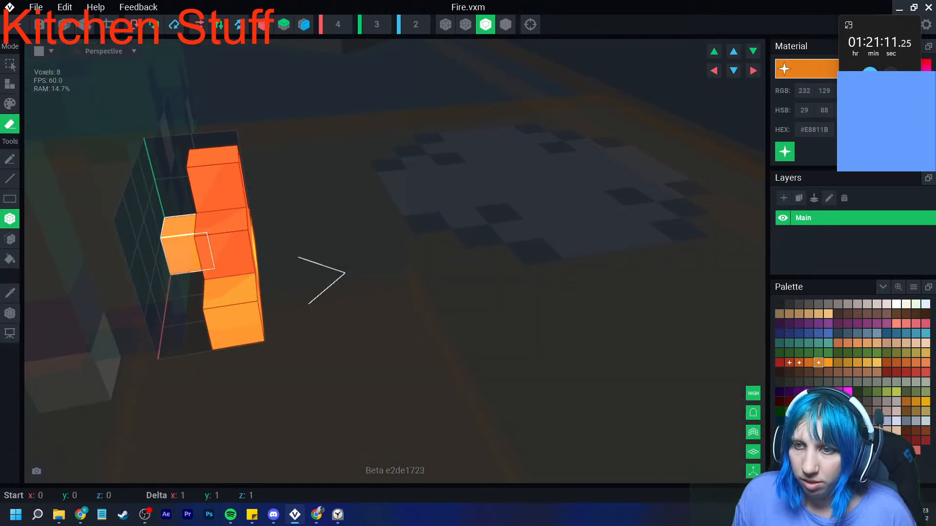
pyautogui.click(185, 253)
pyautogui.click(108, 25)
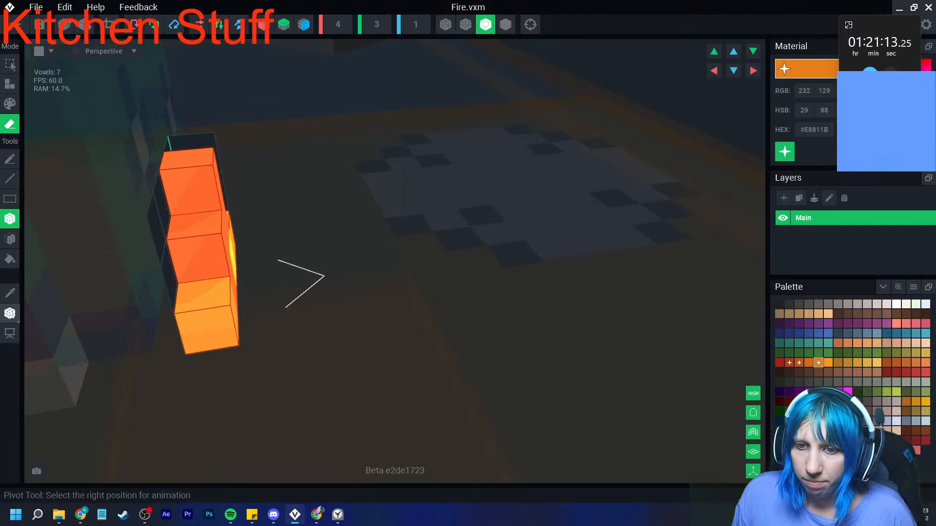
# - Bring up the Fire model's pivot, and close the model with its changes saved
pyautogui.click(10, 313)
pyautogui.click(43, 324)
pyautogui.click(15, 24)
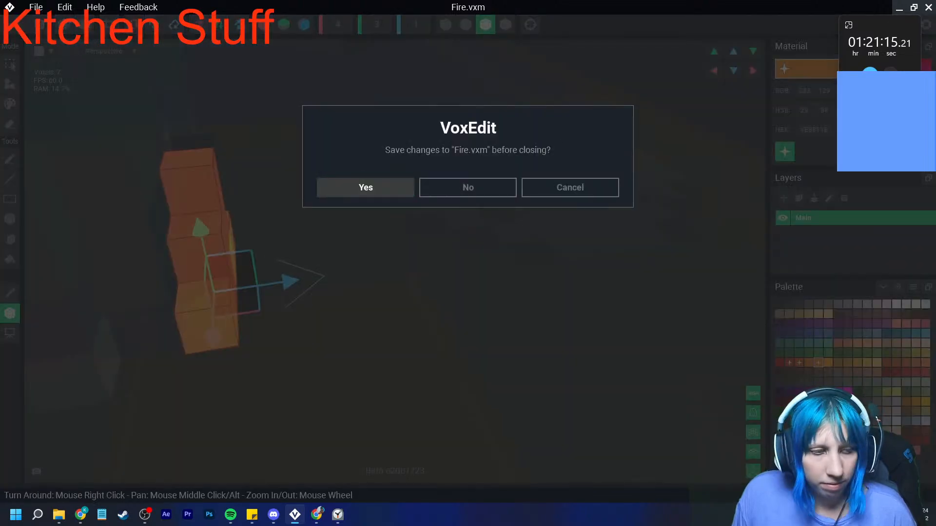
pyautogui.click(365, 188)
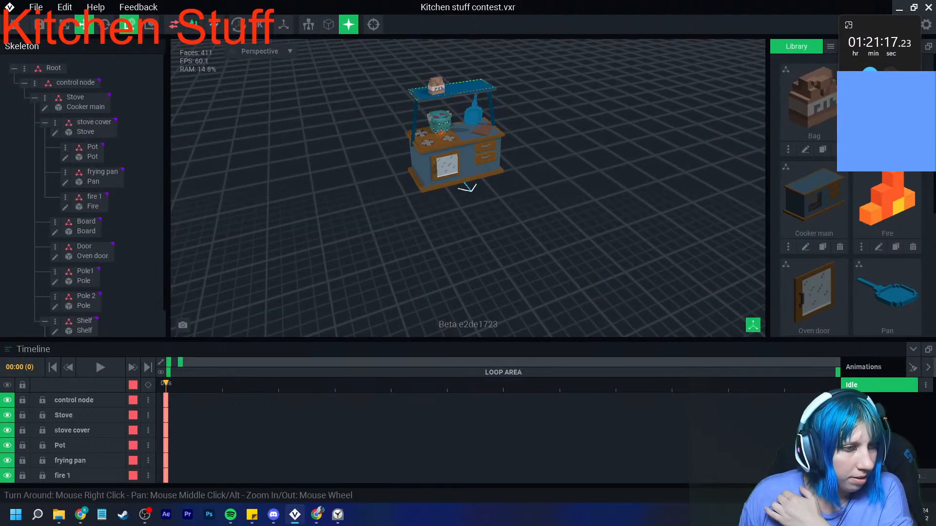
# - Select the fire 1 node under the pot and duplicate it as fire 2
pyautogui.scroll(10, 442, 129)
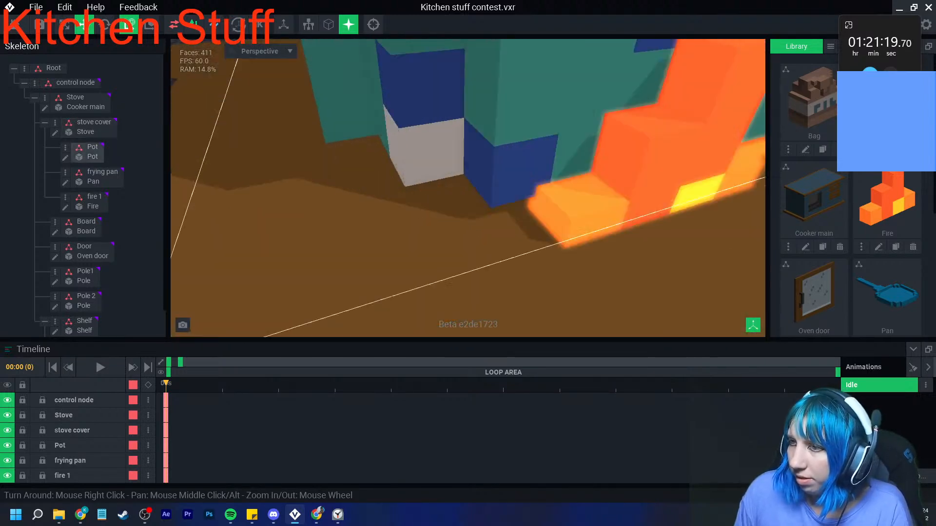
pyautogui.scroll(-4, 541, 204)
pyautogui.moveTo(541, 205); pyautogui.dragTo(451, 190, button='right')
pyautogui.click(441, 170)
pyautogui.moveTo(434, 164); pyautogui.dragTo(453, 246)
pyautogui.click(64, 197)
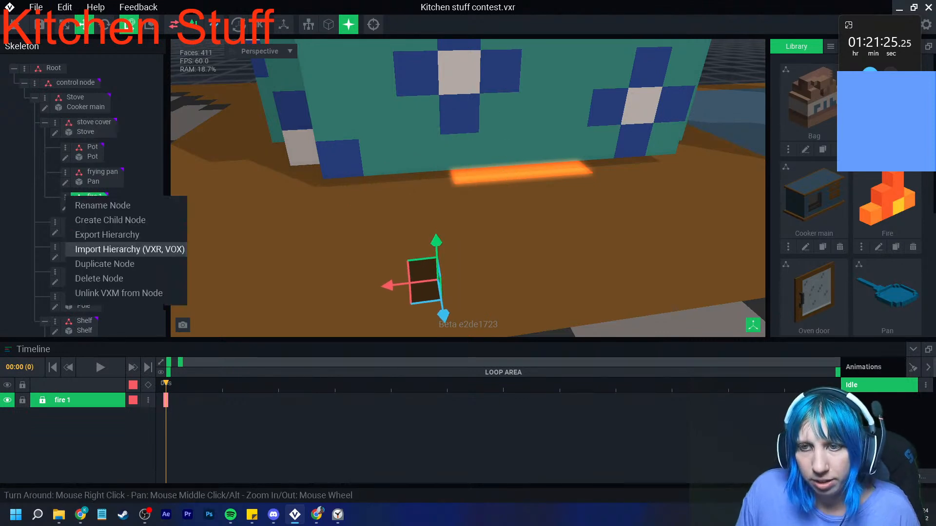
pyautogui.click(88, 263)
pyautogui.write('fire 2')
pyautogui.press('Return')
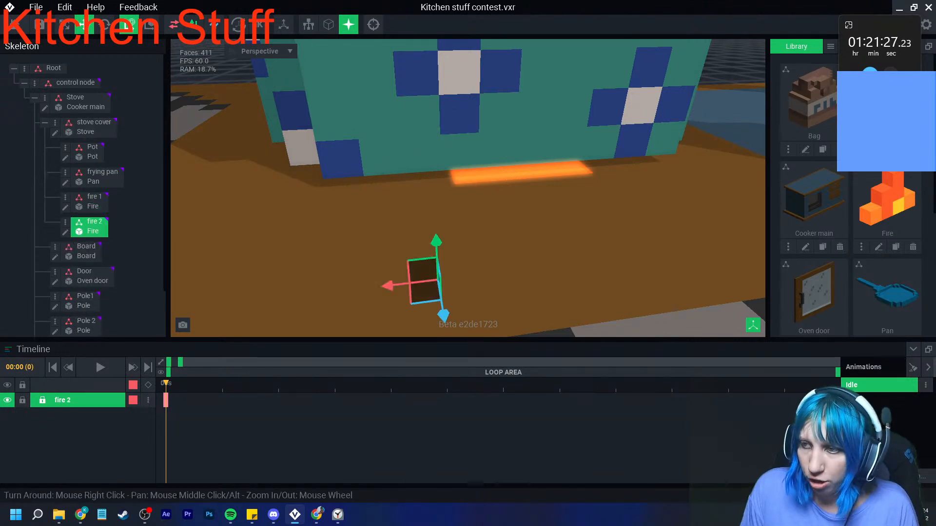
# - Duplicate the fire 2 node under the stove cover as fire 3
pyautogui.click(65, 222)
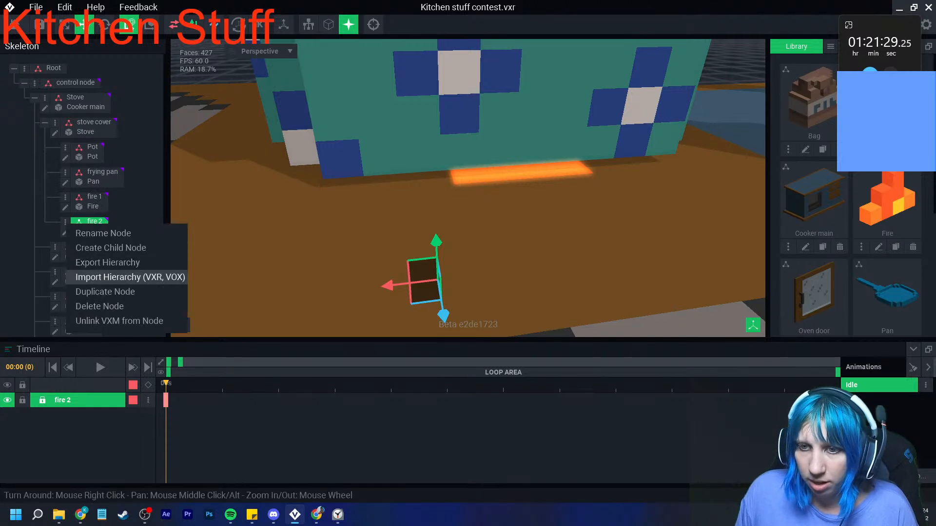
pyautogui.click(105, 292)
pyautogui.write('fire 3')
pyautogui.press('Return')
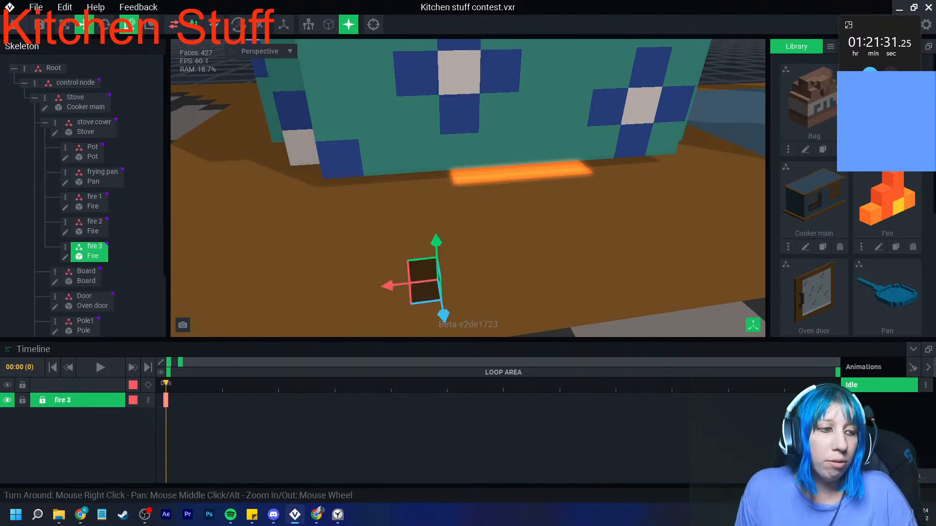
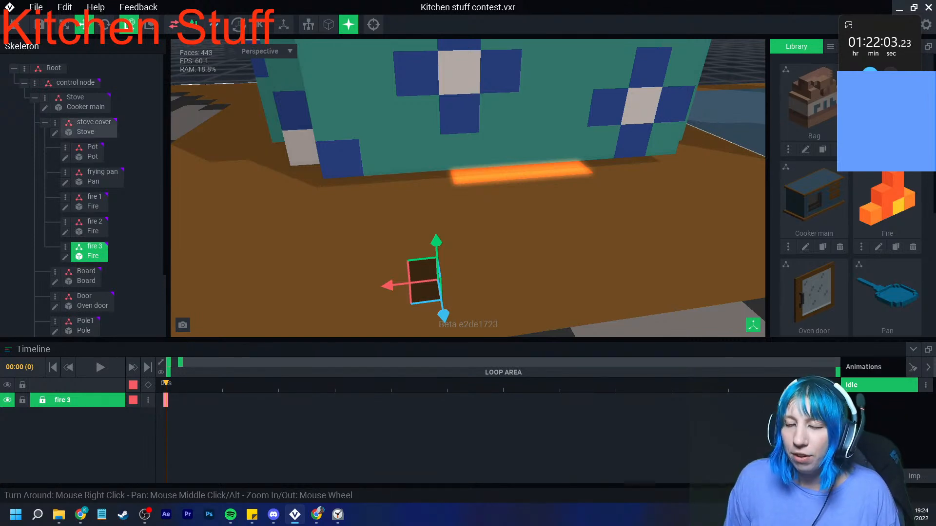
# - Create a new library model named Blue thing
pyautogui.moveTo(390, 273); pyautogui.dragTo(411, 234, button='right')
pyautogui.scroll(-3, 390, 273)
pyautogui.scroll(-3, 381, 278)
pyautogui.scroll(-5, 429, 246)
pyautogui.scroll(-3, 431, 244)
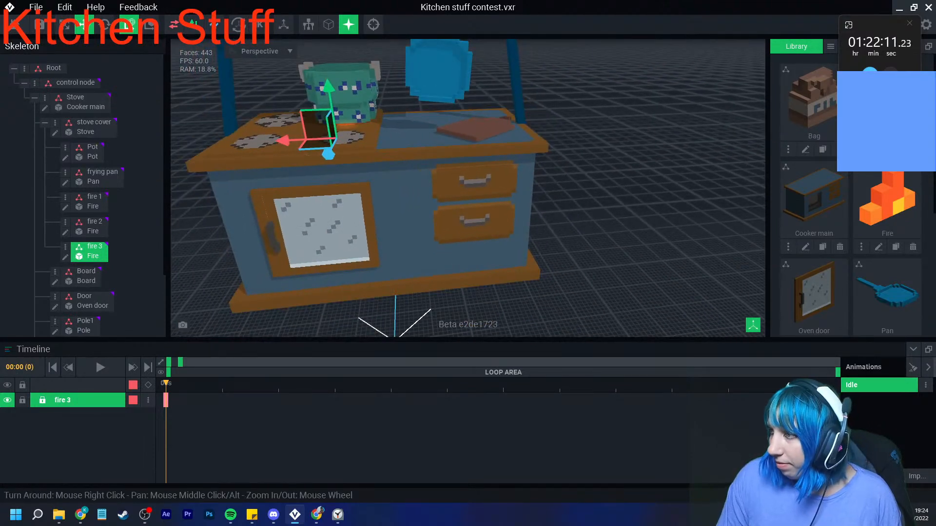
pyautogui.click(831, 47)
pyautogui.click(848, 61)
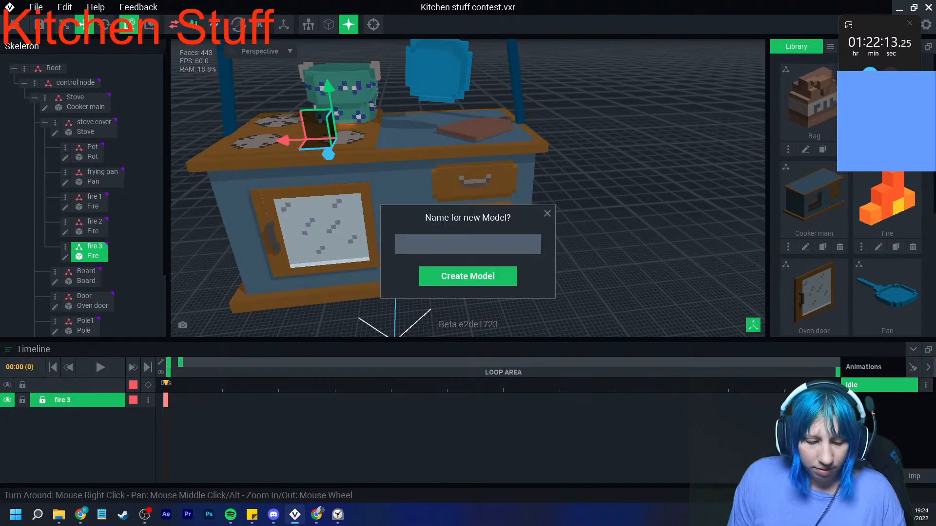
pyautogui.write('Blue thing')
pyautogui.press('Return')
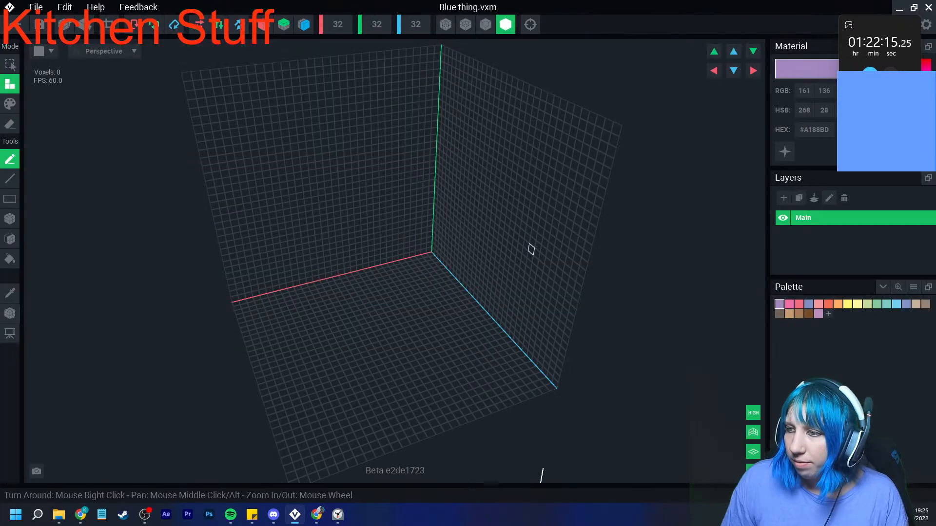
# - Load the second "VE - the sa..." PNG from the VE_PAL folder as the colour palette
pyautogui.click(913, 287)
pyautogui.click(877, 316)
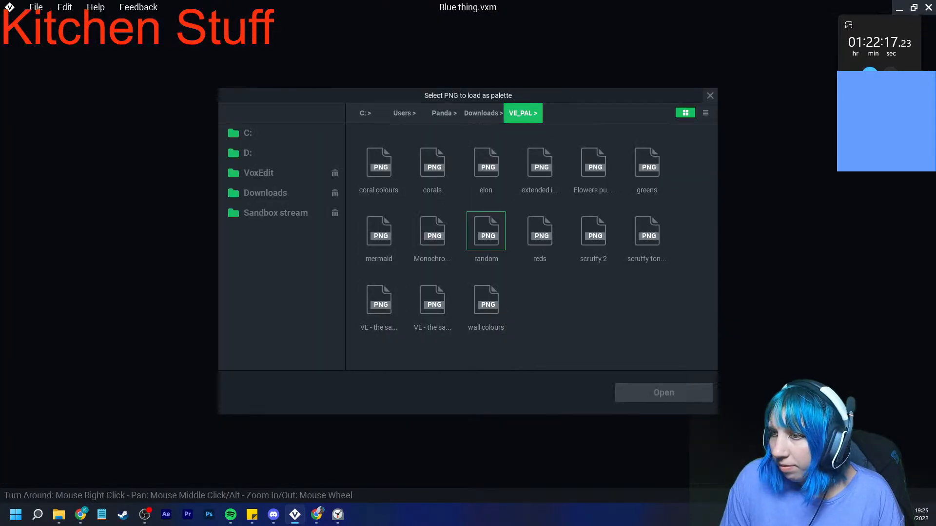
pyautogui.doubleClick(433, 303)
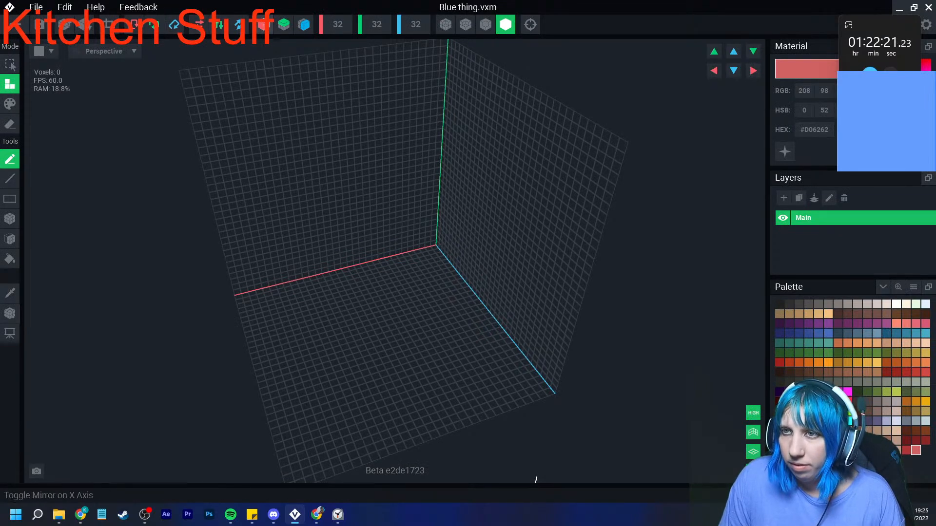
# - Choose blue #0E7AA9 with the Box tool and leave mirroring on the X and Z axes switched off
pyautogui.scroll(5, 382, 369)
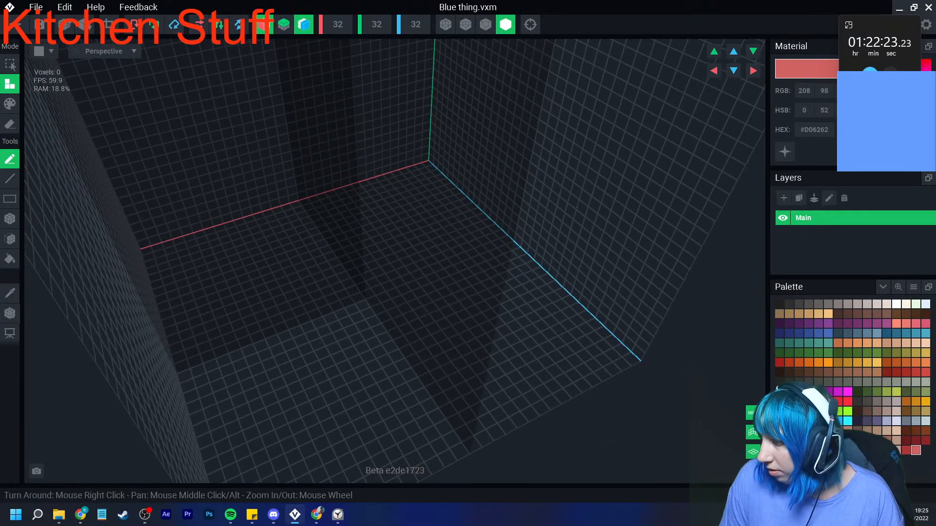
pyautogui.click(818, 431)
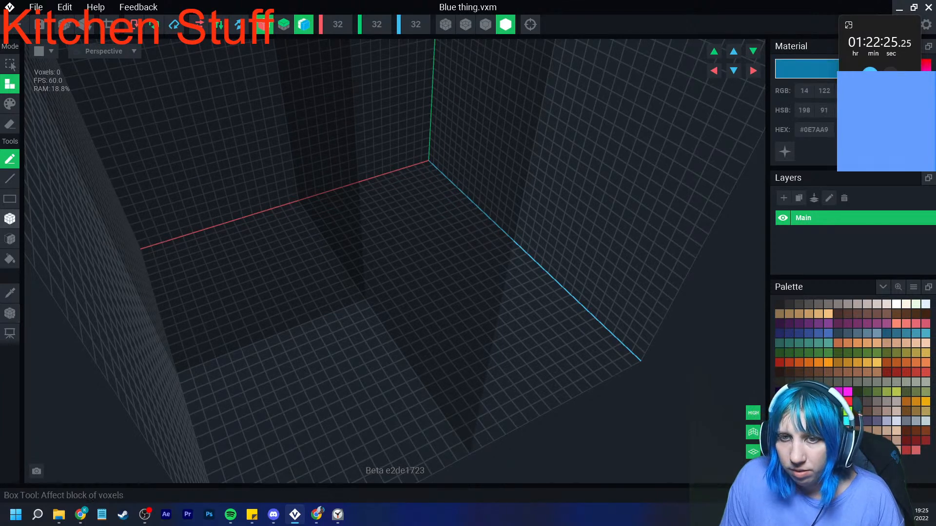
pyautogui.click(10, 219)
pyautogui.moveTo(362, 305); pyautogui.dragTo(273, 339, button='right')
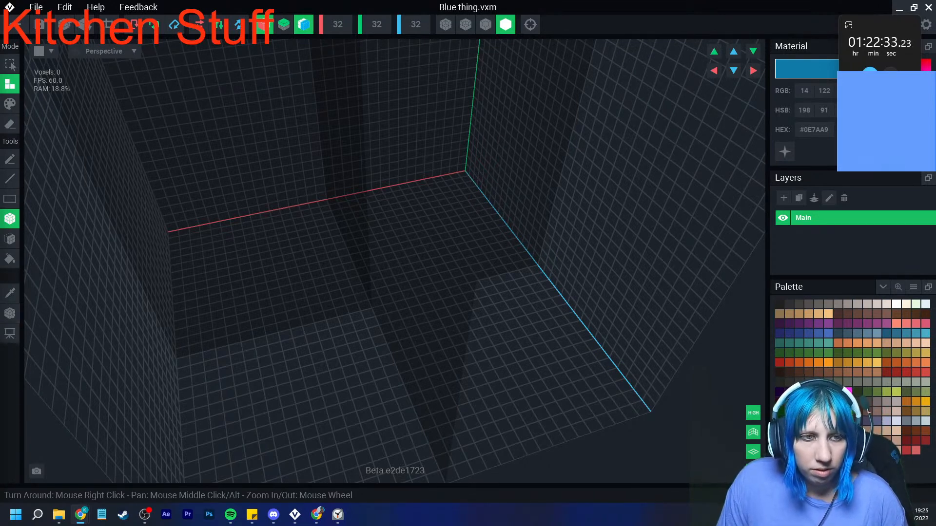
pyautogui.moveTo(407, 312); pyautogui.dragTo(392, 314, button='right')
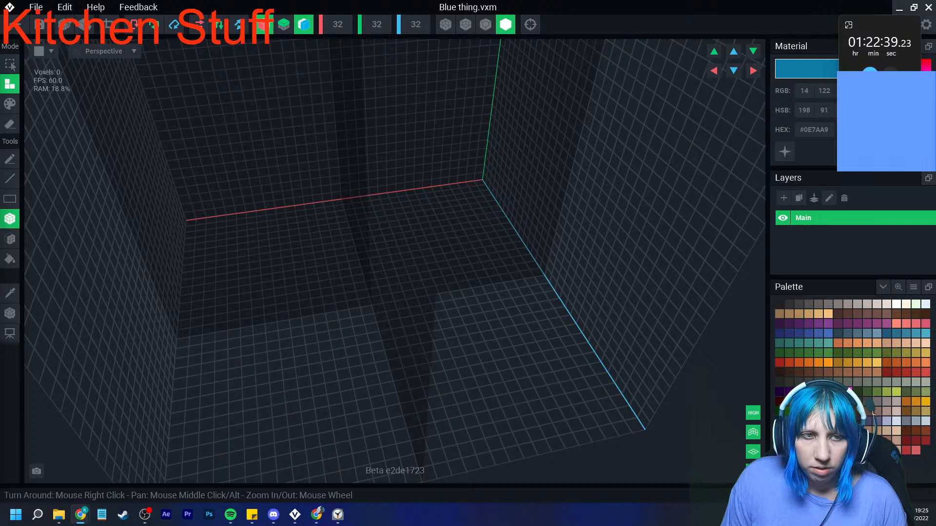
pyautogui.moveTo(341, 293); pyautogui.dragTo(68, 245, button='right')
pyautogui.click(264, 26)
pyautogui.click(304, 26)
# - Build a blue cube of 5 voxels per side on the volume floor as the head, using the outlined shading display
pyautogui.moveTo(313, 329); pyautogui.dragTo(297, 316, button='right')
pyautogui.moveTo(348, 358); pyautogui.dragTo(344, 328, button='middle')
pyautogui.scroll(-1, 345, 329)
pyautogui.moveTo(333, 327)
pyautogui.mouseDown()
pyautogui.moveTo(384, 354)
pyautogui.moveTo(357, 316)
pyautogui.mouseUp()
pyautogui.click(10, 239)
pyautogui.click(486, 24)
pyautogui.moveTo(384, 323); pyautogui.dragTo(356, 320, button='right')
pyautogui.moveTo(355, 314); pyautogui.dragTo(355, 305)
pyautogui.moveTo(429, 315); pyautogui.dragTo(312, 326, button='right')
pyautogui.moveTo(478, 337); pyautogui.dragTo(394, 344, button='right')
pyautogui.moveTo(369, 295); pyautogui.dragTo(407, 327, button='right')
pyautogui.click(10, 219)
pyautogui.moveTo(324, 344); pyautogui.dragTo(349, 357, button='right')
pyautogui.scroll(3, 352, 362)
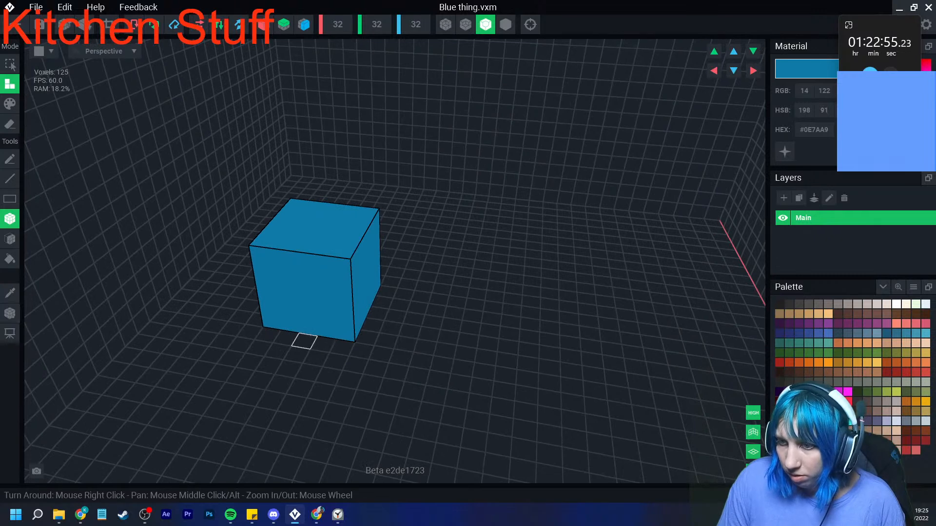
# - Build the low arm slabs on both sides of the head, with a single-voxel hand at each outer tip
pyautogui.moveTo(259, 348); pyautogui.dragTo(252, 362)
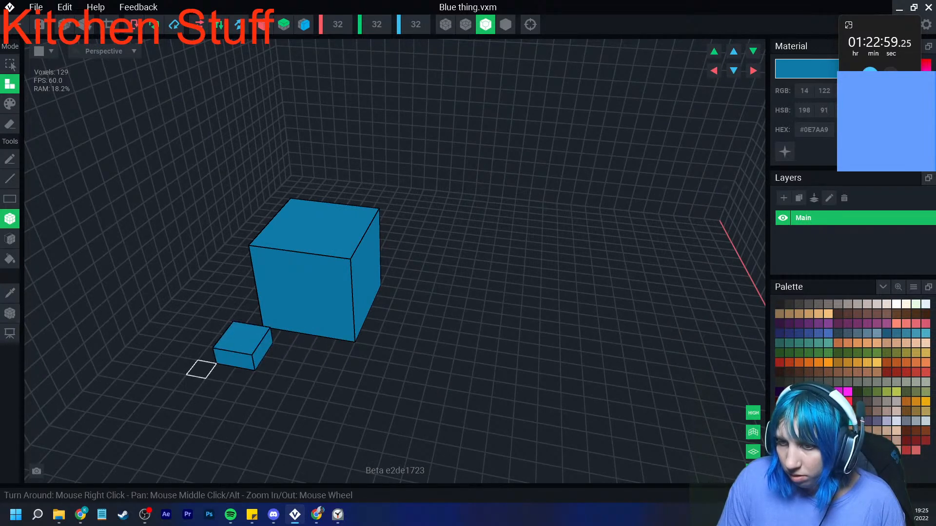
pyautogui.click(202, 370)
pyautogui.moveTo(269, 365); pyautogui.dragTo(329, 377)
pyautogui.moveTo(329, 377); pyautogui.dragTo(330, 378, button='right')
pyautogui.moveTo(341, 319); pyautogui.dragTo(542, 365)
pyautogui.moveTo(542, 365); pyautogui.dragTo(507, 351, button='right')
pyautogui.moveTo(507, 351); pyautogui.dragTo(568, 393)
pyautogui.moveTo(568, 393); pyautogui.dragTo(355, 330, button='right')
pyautogui.click(425, 361)
# - Build the neck, stepped shoulders and flat torso slab behind the head, joining the torso to both arms
pyautogui.moveTo(349, 179); pyautogui.dragTo(397, 219)
pyautogui.moveTo(374, 237); pyautogui.dragTo(405, 239, button='right')
pyautogui.scroll(3, 372, 238)
pyautogui.click(299, 224)
pyautogui.click(432, 211)
pyautogui.moveTo(298, 248); pyautogui.dragTo(438, 235)
pyautogui.moveTo(336, 269); pyautogui.dragTo(408, 264)
pyautogui.click(299, 274)
pyautogui.click(448, 259)
pyautogui.moveTo(301, 299); pyautogui.dragTo(477, 407)
pyautogui.scroll(-4, 419, 395)
pyautogui.moveTo(329, 276); pyautogui.dragTo(333, 318)
pyautogui.moveTo(431, 254); pyautogui.dragTo(441, 293)
pyautogui.moveTo(416, 356); pyautogui.dragTo(380, 351, button='right')
pyautogui.scroll(2, 380, 351)
pyautogui.moveTo(229, 282); pyautogui.dragTo(242, 297, button='right')
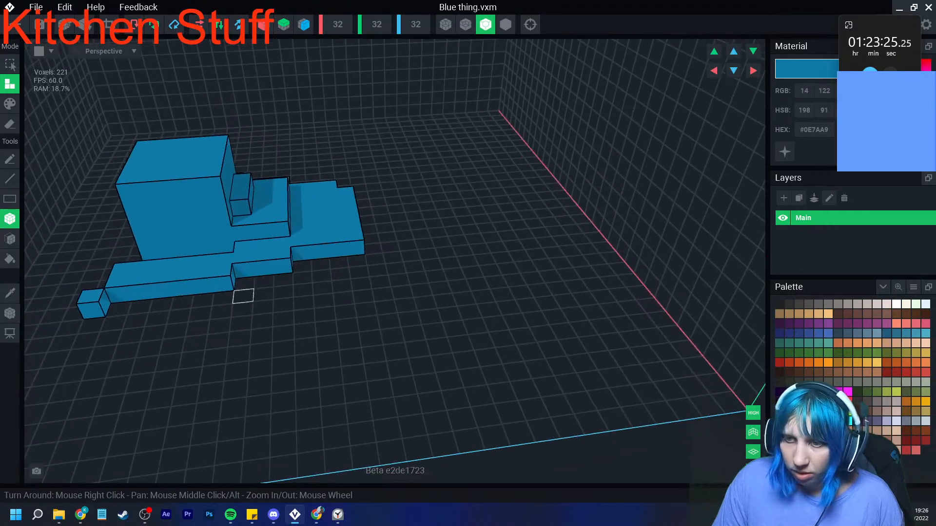
# - Erase the surplus voxels along the outer edges of the shoulders and torso on both sides
pyautogui.scroll(2, 254, 298)
pyautogui.click(10, 123)
pyautogui.click(291, 264)
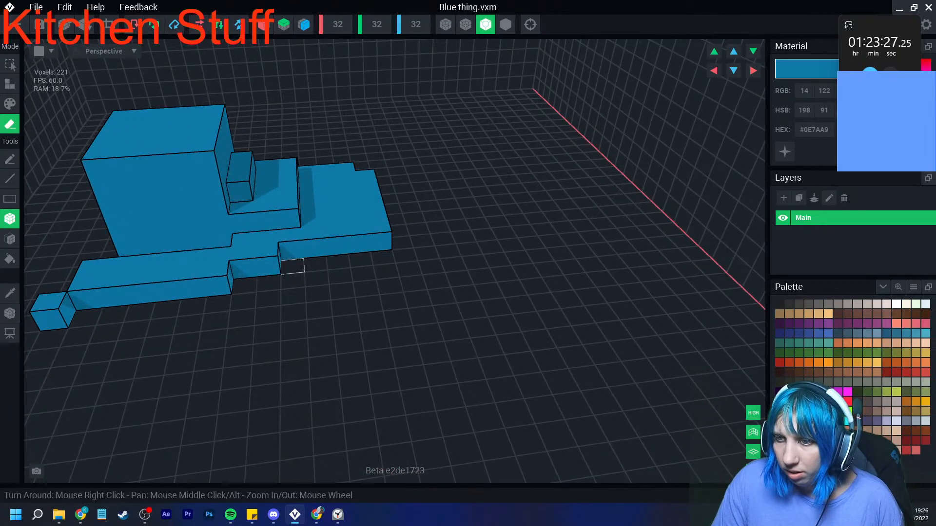
pyautogui.moveTo(299, 222); pyautogui.dragTo(239, 239, button='right')
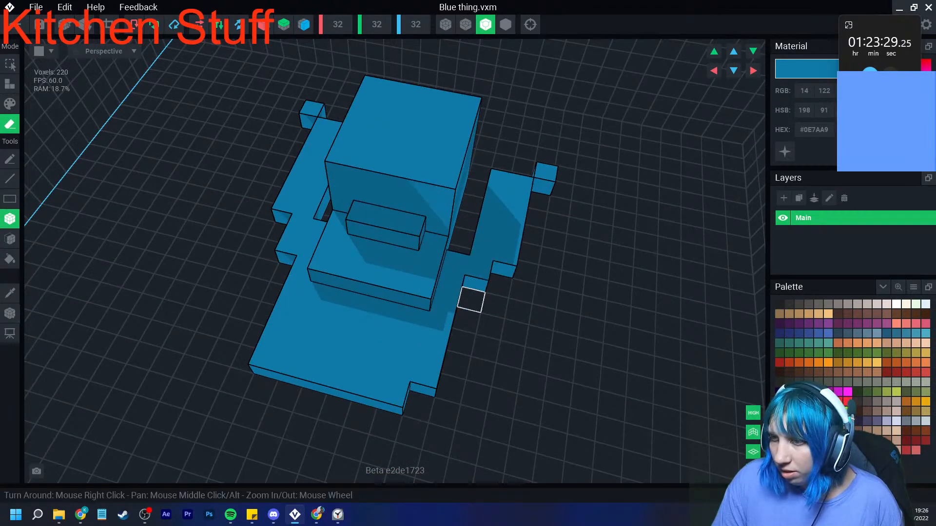
pyautogui.click(287, 259)
pyautogui.moveTo(288, 259)
pyautogui.mouseDown(button='right')
pyautogui.moveTo(301, 284)
pyautogui.moveTo(293, 312)
pyautogui.mouseUp(button='right')
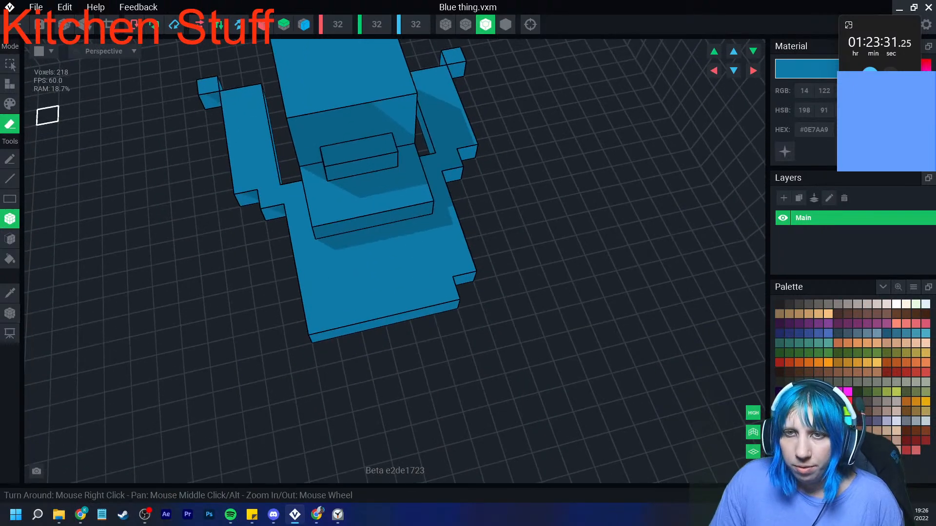
# - Widen the upper chest layer across the shoulders, adding single voxels at both shoulder corners and beside the neck
pyautogui.click(10, 84)
pyautogui.moveTo(293, 192); pyautogui.dragTo(432, 166)
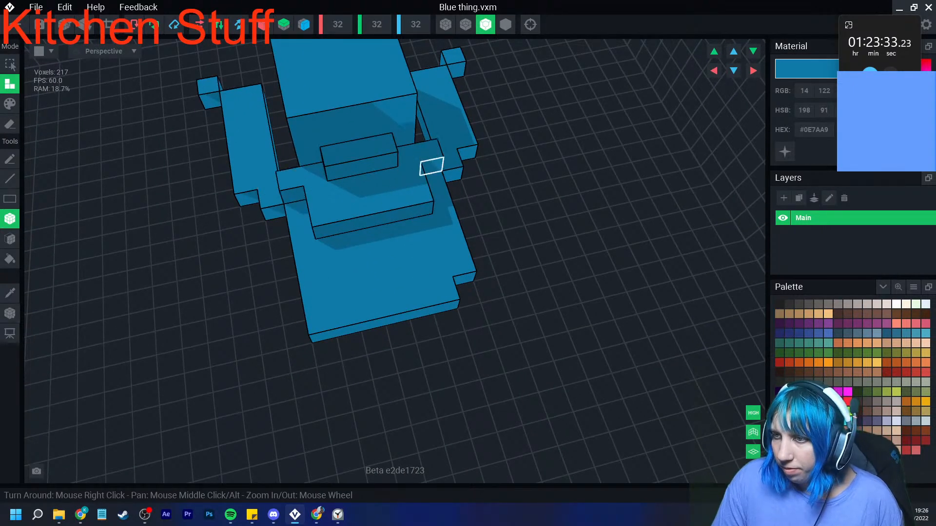
pyautogui.click(297, 211)
pyautogui.click(435, 182)
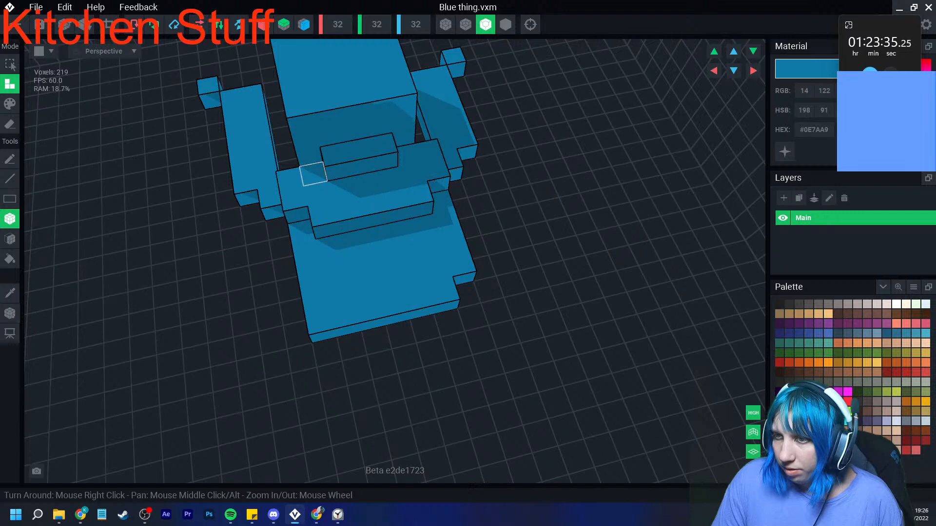
pyautogui.click(313, 173)
pyautogui.click(405, 153)
# - Fill in the raised neck area and extend the raised middle of the torso down to the hips
pyautogui.moveTo(340, 188)
pyautogui.mouseDown(button='right')
pyautogui.moveTo(351, 178)
pyautogui.moveTo(337, 165)
pyautogui.moveTo(340, 204)
pyautogui.mouseUp(button='right')
pyautogui.click(336, 165)
pyautogui.click(387, 147)
pyautogui.click(361, 147)
pyautogui.moveTo(315, 222); pyautogui.dragTo(455, 297)
pyautogui.moveTo(432, 320); pyautogui.dragTo(330, 267, button='right')
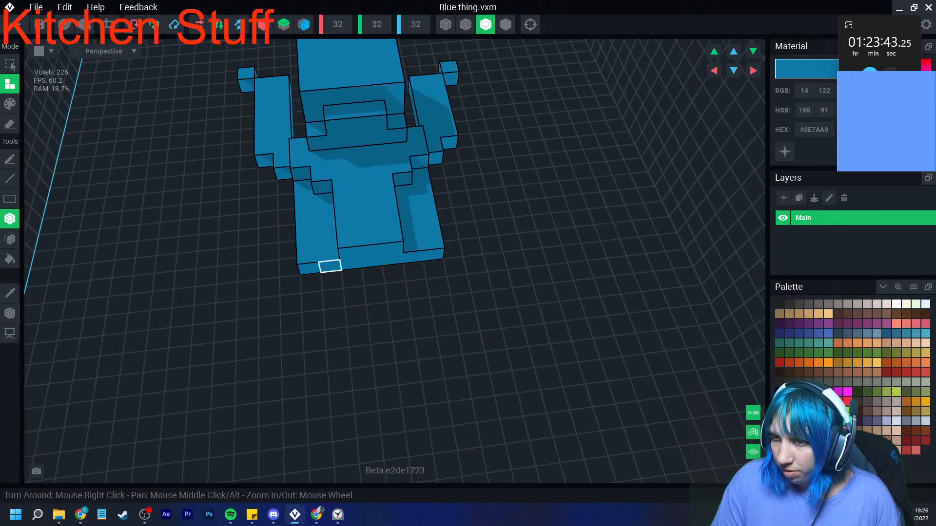
# - Build two flat legs, each two voxels wide, out from the hips and add single-voxel toes at their ends
pyautogui.moveTo(311, 282); pyautogui.dragTo(337, 351)
pyautogui.click(291, 361)
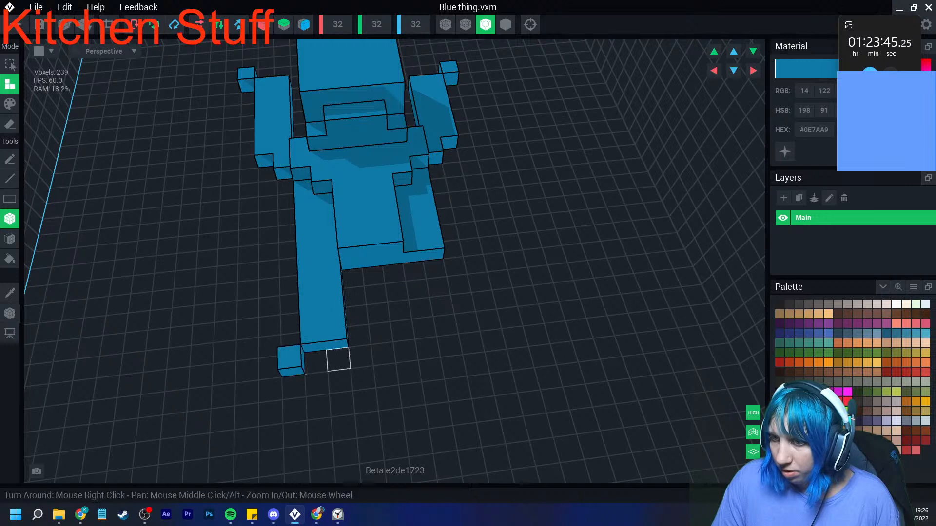
pyautogui.moveTo(434, 269); pyautogui.dragTo(424, 326)
pyautogui.click(450, 341)
pyautogui.click(472, 340)
pyautogui.click(405, 345)
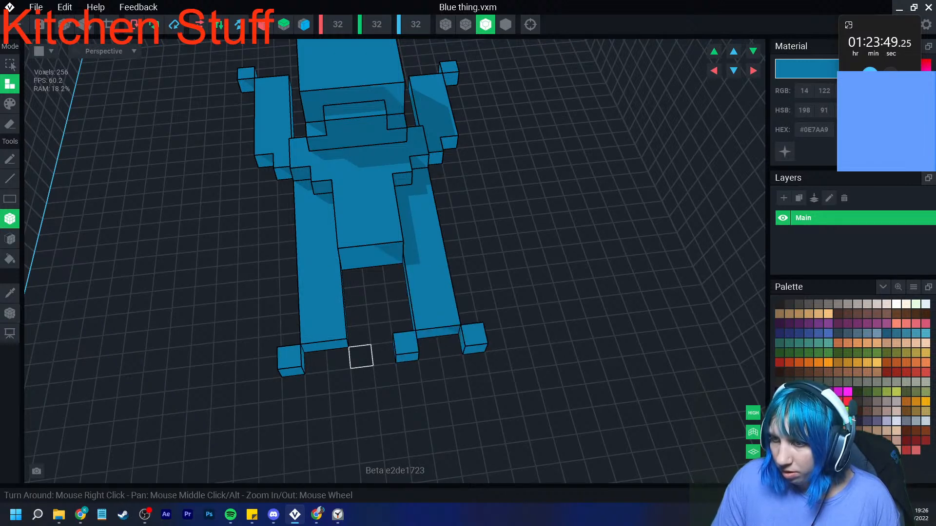
# - Fill the gap between the tops of the legs and thicken the torso with further raised layers
pyautogui.moveTo(353, 278); pyautogui.dragTo(396, 282)
pyautogui.moveTo(351, 292); pyautogui.dragTo(401, 274, button='right')
pyautogui.moveTo(257, 325); pyautogui.dragTo(379, 319)
pyautogui.moveTo(380, 318); pyautogui.dragTo(349, 336, button='right')
pyautogui.moveTo(408, 377); pyautogui.dragTo(401, 348, button='right')
pyautogui.moveTo(476, 238); pyautogui.dragTo(454, 352)
pyautogui.moveTo(454, 352); pyautogui.dragTo(467, 345, button='right')
pyautogui.moveTo(369, 199); pyautogui.dragTo(424, 316)
pyautogui.moveTo(364, 316); pyautogui.dragTo(433, 294, button='right')
# - Build two block-shaped ears on the front corners of the head's top
pyautogui.moveTo(424, 298); pyautogui.dragTo(158, 400, button='right')
pyautogui.moveTo(159, 400); pyautogui.dragTo(282, 391, button='middle')
pyautogui.moveTo(188, 411); pyautogui.dragTo(265, 378, button='right')
pyautogui.moveTo(320, 334); pyautogui.dragTo(252, 395, button='right')
pyautogui.click(278, 228)
pyautogui.moveTo(262, 257); pyautogui.dragTo(204, 261, button='right')
pyautogui.click(276, 232)
pyautogui.click(245, 235)
pyautogui.click(201, 266)
pyautogui.click(238, 262)
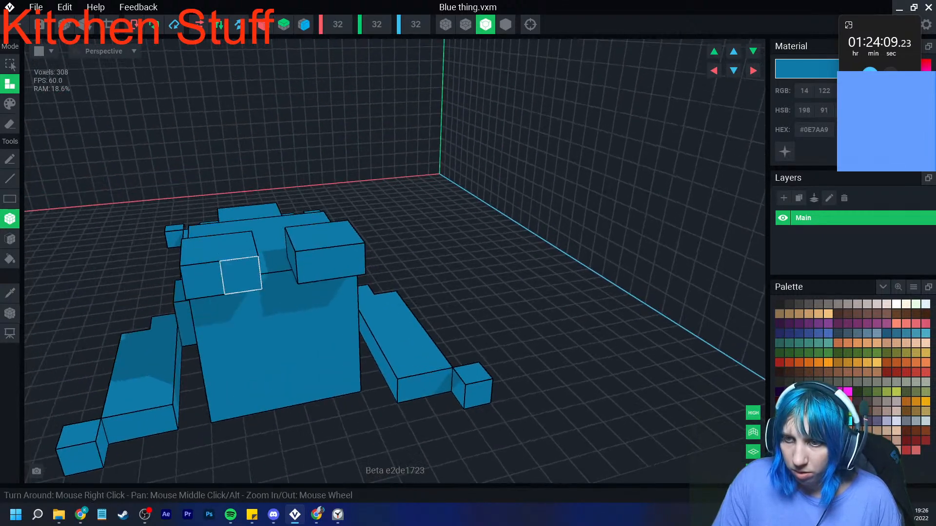
# - Extend the outer side of one ear down over the edge of the face
pyautogui.moveTo(212, 303); pyautogui.dragTo(210, 293, button='right')
pyautogui.click(209, 295)
pyautogui.moveTo(209, 355); pyautogui.dragTo(211, 375, button='right')
pyautogui.click(213, 348)
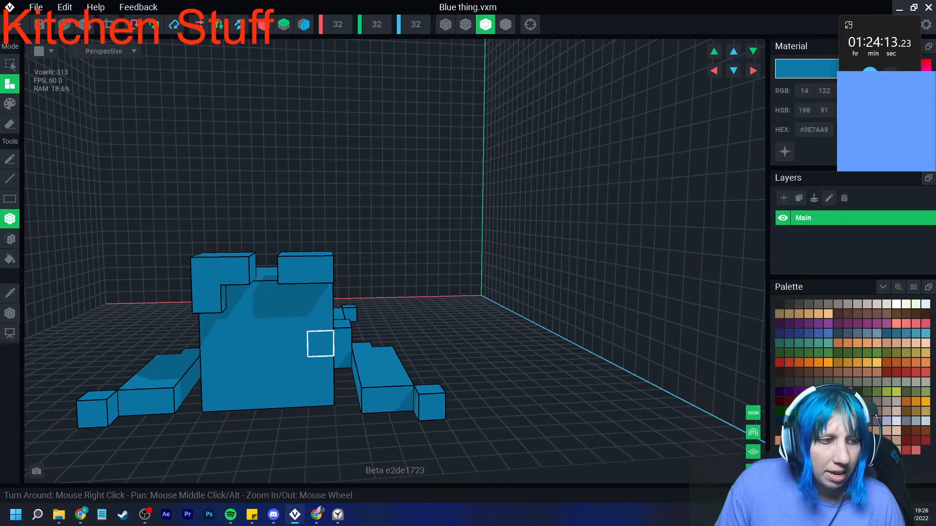
# - Paint a 3 by 2 voxel muzzle on the face in #1CB7FA, with its two lower corners in #005079
pyautogui.scroll(5, 267, 346)
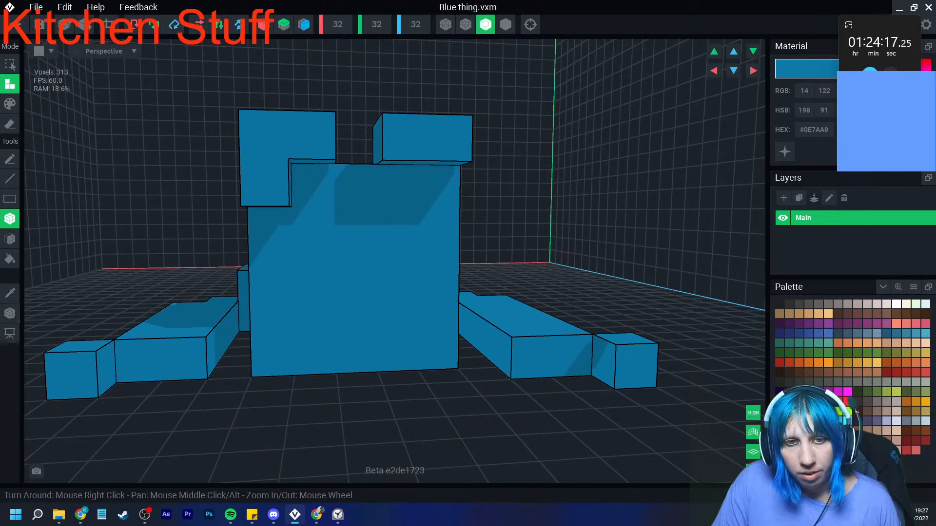
pyautogui.click(824, 431)
pyautogui.click(9, 104)
pyautogui.moveTo(315, 270); pyautogui.dragTo(398, 311)
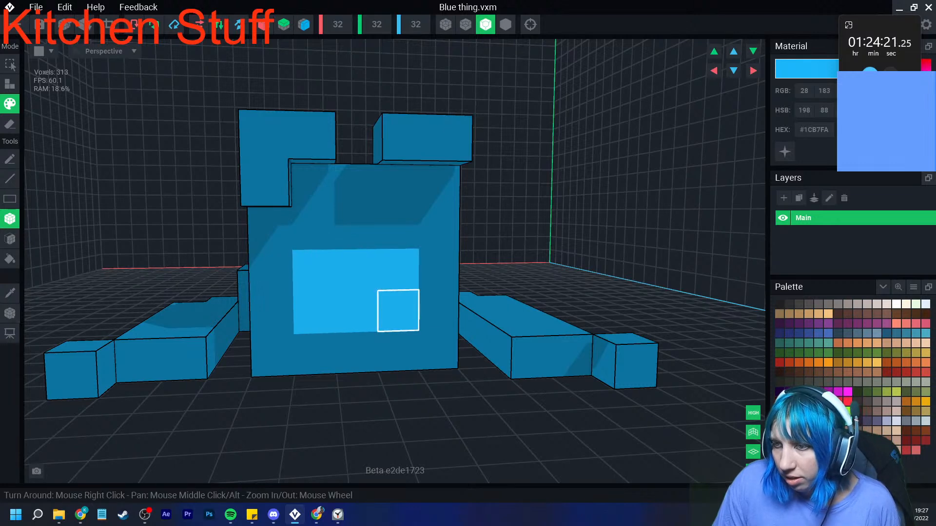
pyautogui.click(819, 422)
pyautogui.click(315, 313)
pyautogui.click(398, 311)
# - Paint two single-voxel eyes above the muzzle in dark blue #003958
pyautogui.scroll(-3, 395, 322)
pyautogui.scroll(3, 385, 383)
pyautogui.click(302, 242)
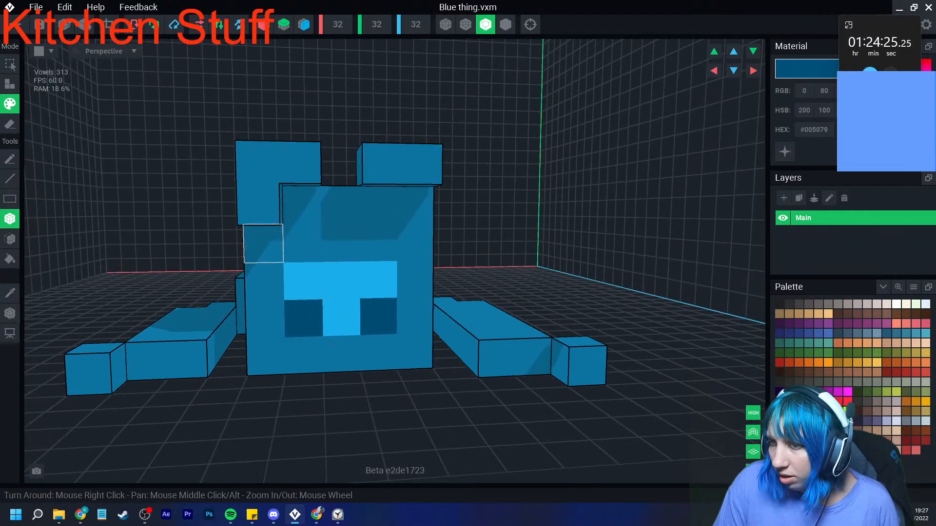
pyautogui.click(378, 242)
pyautogui.click(810, 421)
pyautogui.click(302, 243)
pyautogui.click(378, 243)
# - Paint the single-voxel hands at both arm tips in #005079
pyautogui.scroll(-3, 380, 324)
pyautogui.moveTo(380, 328)
pyautogui.mouseDown(button='right')
pyautogui.moveTo(372, 338)
pyautogui.moveTo(441, 373)
pyautogui.mouseUp(button='right')
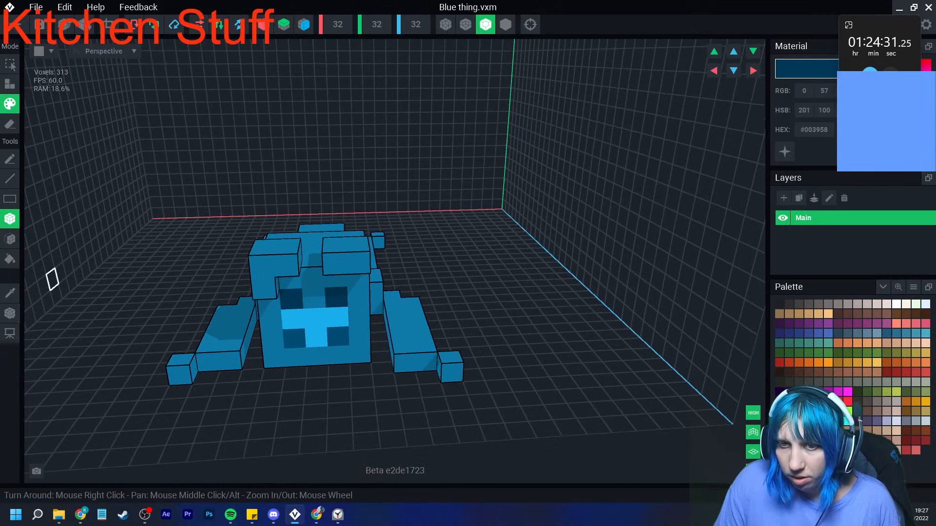
pyautogui.click(451, 368)
pyautogui.click(181, 371)
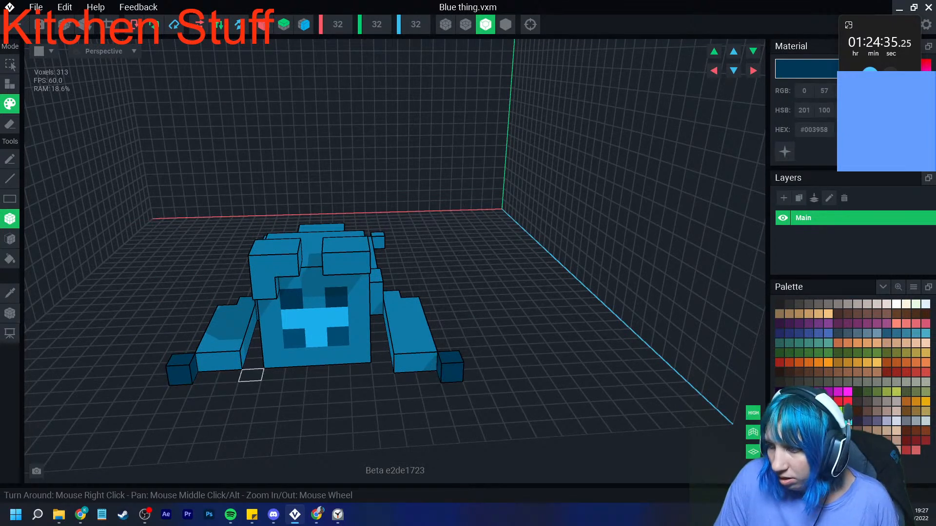
pyautogui.click(819, 421)
pyautogui.click(450, 373)
pyautogui.click(182, 373)
# - Paint the toe voxels at the leg ends and the voxels beneath the ears in #005079
pyautogui.moveTo(382, 350); pyautogui.dragTo(585, 319, button='right')
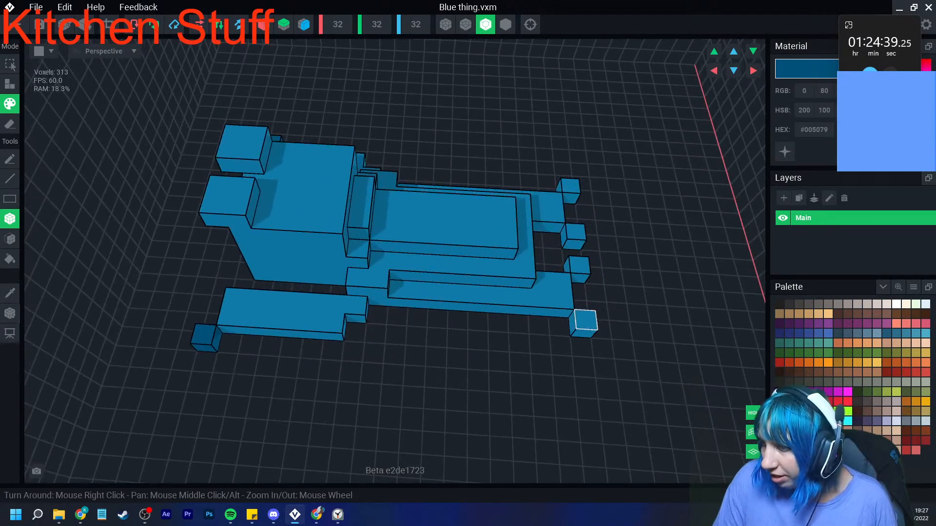
pyautogui.click(574, 242)
pyautogui.click(570, 196)
pyautogui.moveTo(399, 248)
pyautogui.mouseDown(button='right')
pyautogui.moveTo(351, 247)
pyautogui.moveTo(349, 265)
pyautogui.moveTo(329, 211)
pyautogui.mouseUp(button='right')
pyautogui.click(355, 218)
pyautogui.moveTo(351, 249); pyautogui.dragTo(249, 456, button='right')
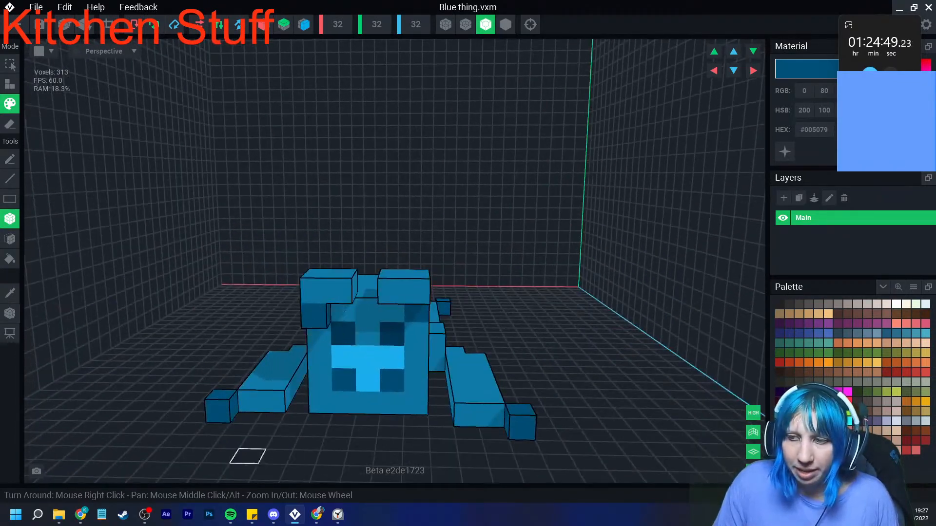
# - Fit the volume tightly around the figure and bring up the model's pivot
pyautogui.click(110, 25)
pyautogui.moveTo(429, 175)
pyautogui.mouseDown(button='right')
pyautogui.moveTo(339, 245)
pyautogui.moveTo(297, 258)
pyautogui.moveTo(243, 259)
pyautogui.moveTo(280, 236)
pyautogui.moveTo(363, 221)
pyautogui.mouseUp(button='right')
pyautogui.click(9, 314)
pyautogui.rightClick(9, 314)
pyautogui.click(23, 322)
# - Set the volume width to 20 and depth to 23, and shift the figure's voxels within the enlarged volume
pyautogui.scroll(-3, 263, 265)
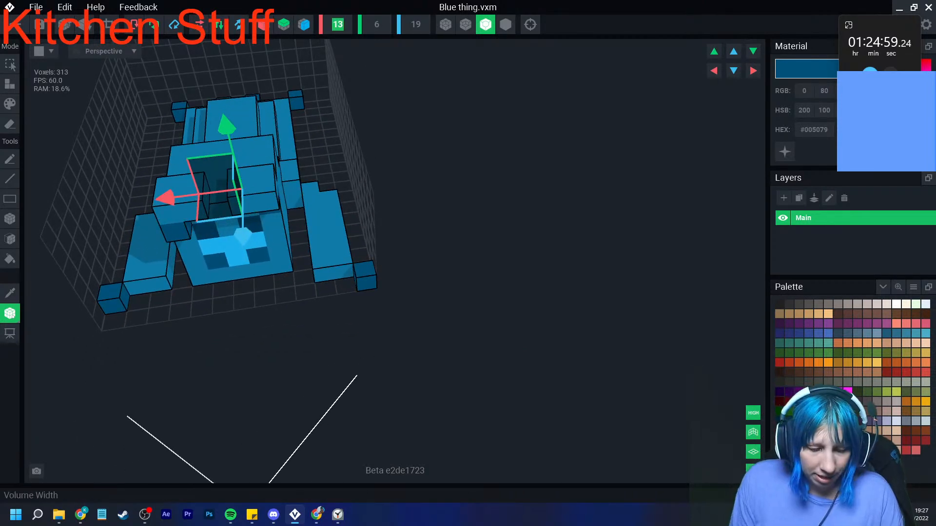
pyautogui.press('Return')
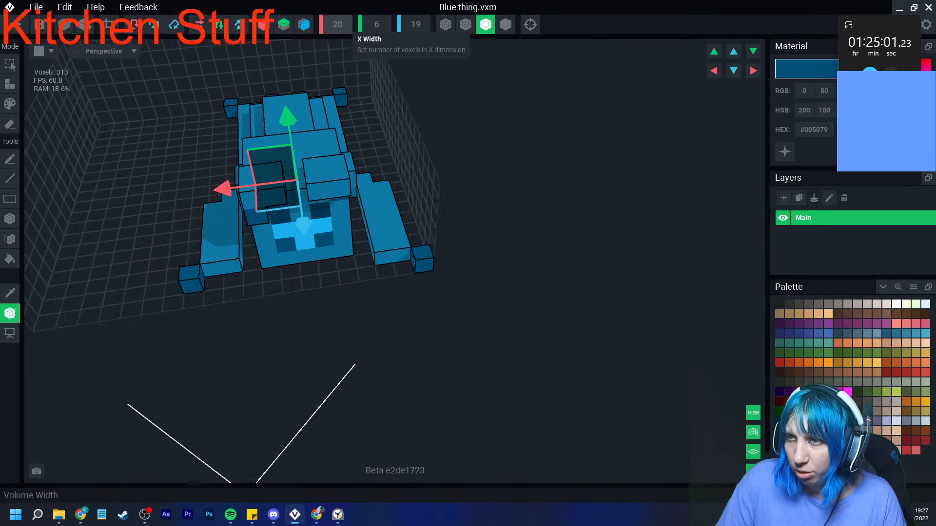
pyautogui.press('Tab')
pyautogui.press('Tab')
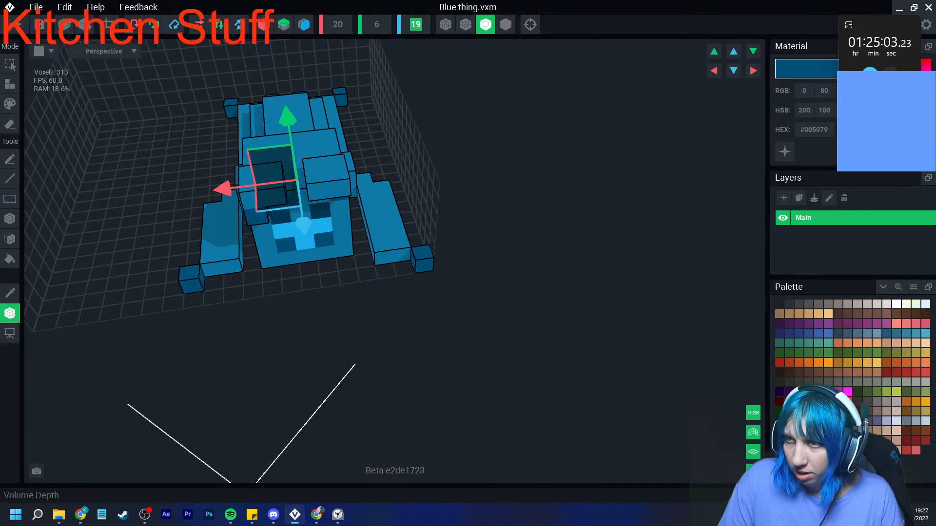
pyautogui.write('23')
pyautogui.press('Return')
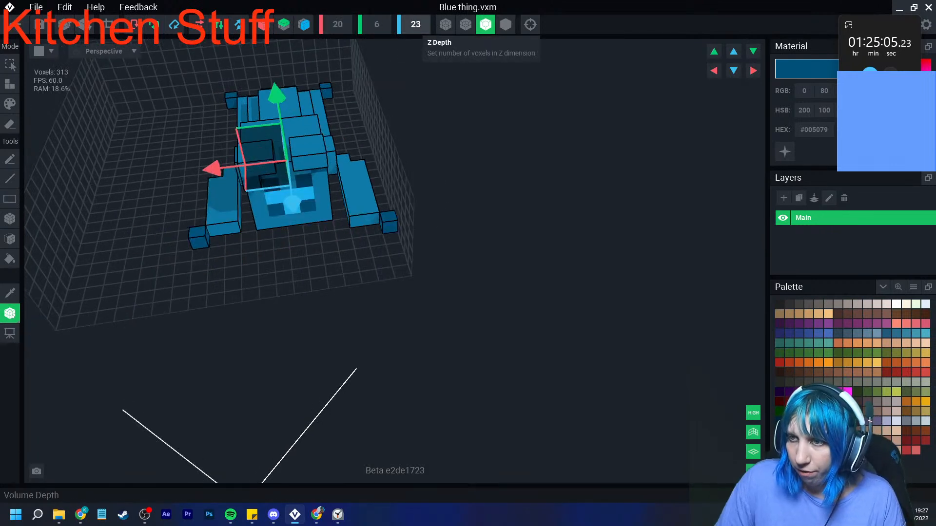
pyautogui.scroll(-2, 389, 177)
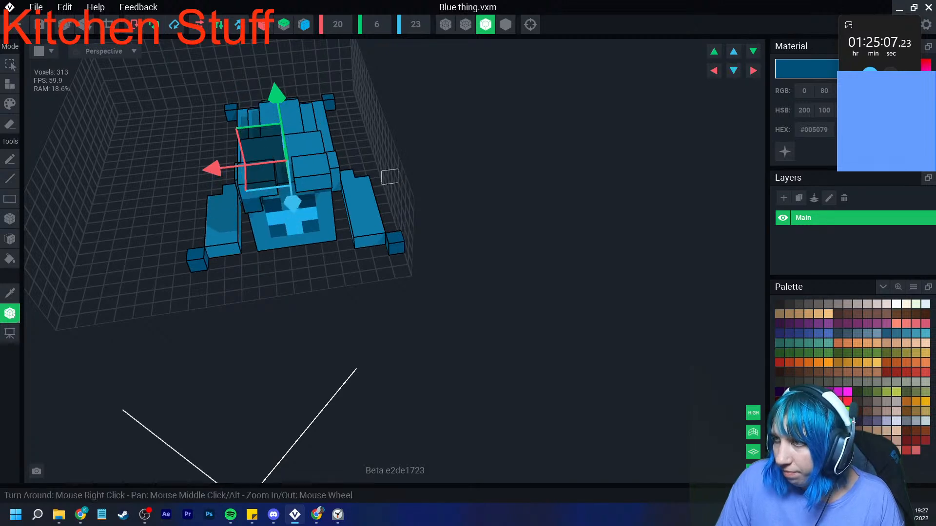
pyautogui.scroll(2, 390, 177)
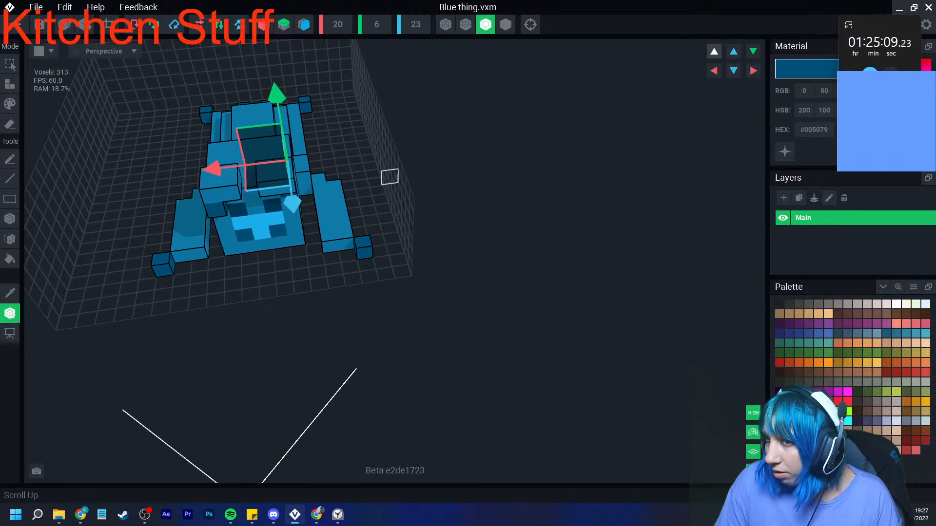
# - Set the volume height to 8 and raise the figure two voxels within it
pyautogui.click(377, 24)
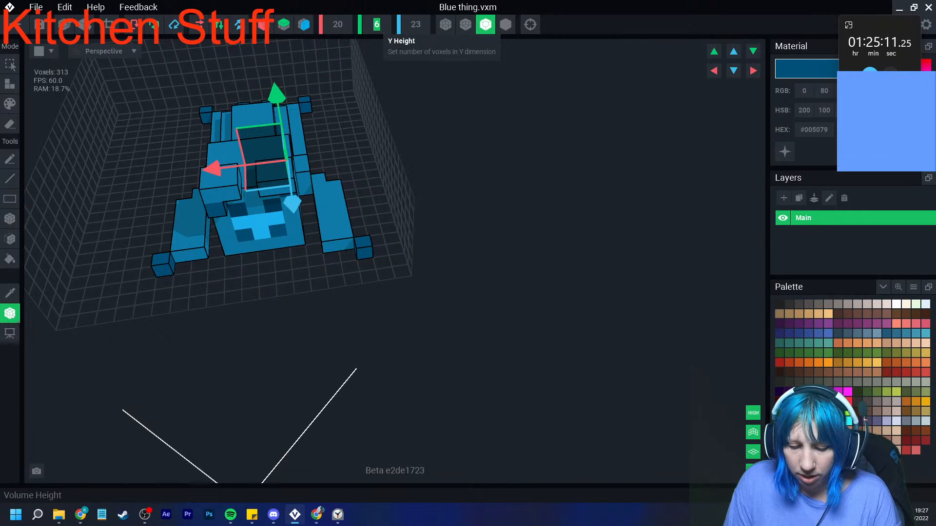
pyautogui.write('8')
pyautogui.press('Return')
pyautogui.click(714, 51)
pyautogui.click(714, 51)
pyautogui.moveTo(293, 373); pyautogui.dragTo(282, 292, button='right')
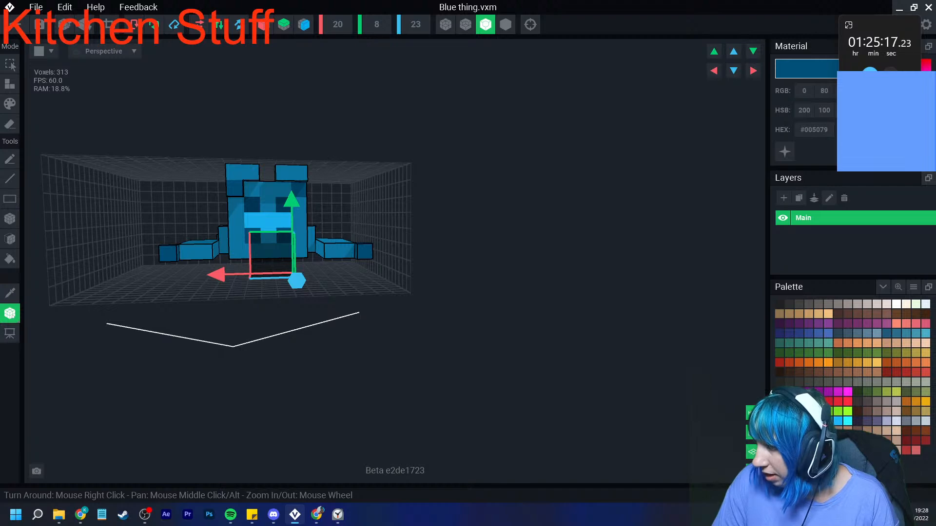
# - Try to lay a two-layer slab in #54382A across the volume floor beneath the figure
pyautogui.moveTo(388, 220); pyautogui.dragTo(436, 169, button='right')
pyautogui.click(9, 239)
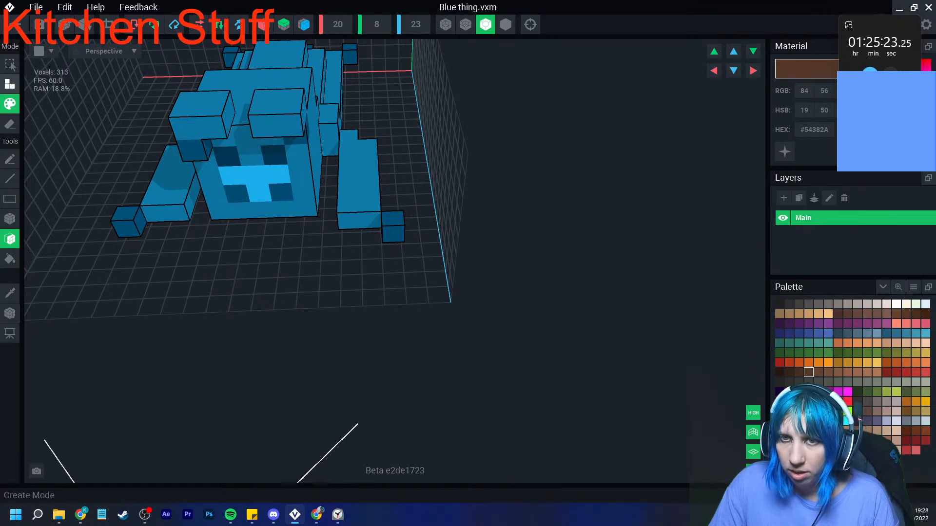
pyautogui.click(10, 84)
pyautogui.click(264, 256)
pyautogui.scroll(-2, 263, 257)
pyautogui.moveTo(264, 257)
pyautogui.mouseDown(button='right')
pyautogui.moveTo(260, 271)
pyautogui.moveTo(235, 277)
pyautogui.moveTo(199, 270)
pyautogui.mouseUp(button='right')
pyautogui.scroll(2, 271, 276)
pyautogui.click(226, 278)
# - Try to erase the slab's upper layer around the figure and test a shift of the model down and back up
pyautogui.click(10, 123)
pyautogui.moveTo(417, 103); pyautogui.dragTo(437, 142, button='right')
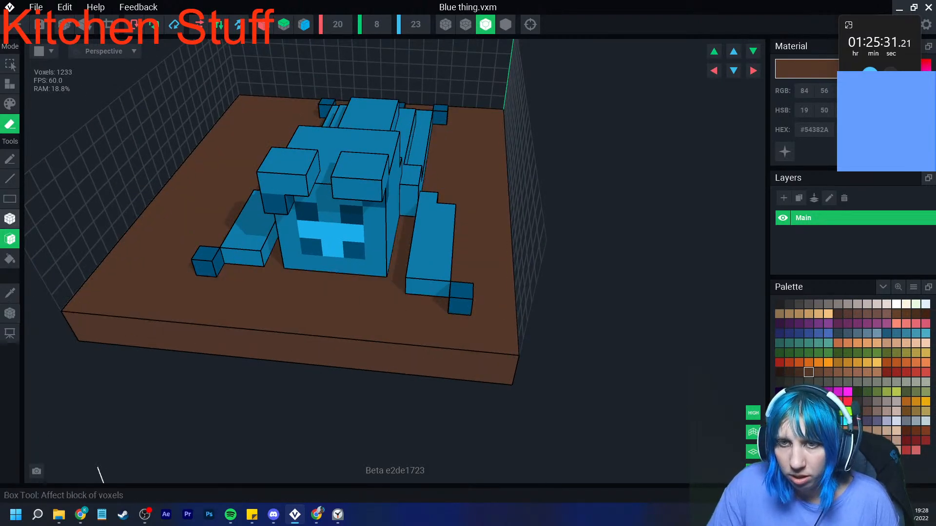
pyautogui.click(10, 219)
pyautogui.moveTo(239, 104); pyautogui.dragTo(126, 324)
pyautogui.moveTo(127, 324)
pyautogui.mouseDown(button='right')
pyautogui.moveTo(231, 312)
pyautogui.moveTo(220, 305)
pyautogui.mouseUp(button='right')
pyautogui.moveTo(186, 111)
pyautogui.mouseDown()
pyautogui.moveTo(188, 133)
pyautogui.moveTo(296, 324)
pyautogui.mouseUp()
pyautogui.moveTo(327, 312); pyautogui.dragTo(128, 326, button='right')
pyautogui.moveTo(345, 309); pyautogui.dragTo(407, 298, button='right')
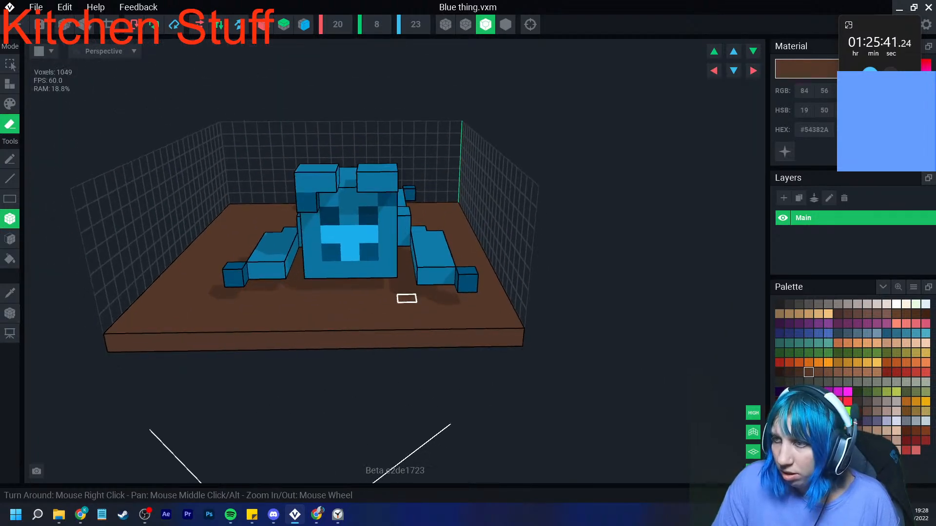
pyautogui.moveTo(402, 264); pyautogui.dragTo(424, 255, button='right')
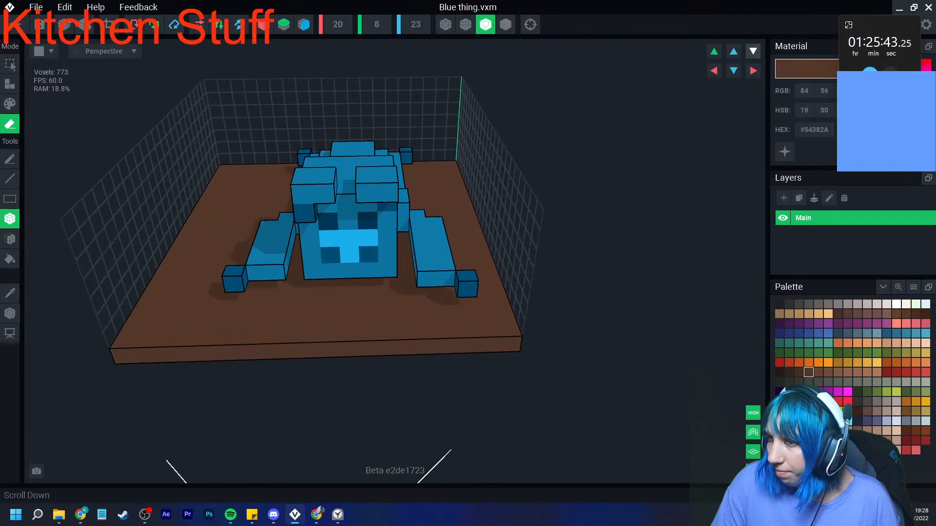
pyautogui.click(753, 52)
pyautogui.click(713, 51)
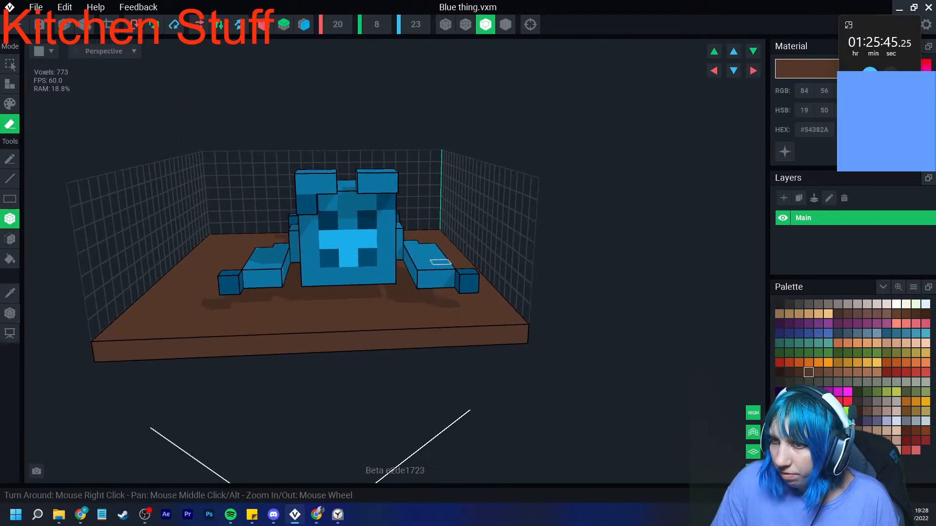
# - Undo the slab edits along with the figure's second upward shift
pyautogui.hotkey('ctrl', 'z')
pyautogui.hotkey('ctrl', 'z')
pyautogui.hotkey('ctrl', 'z')
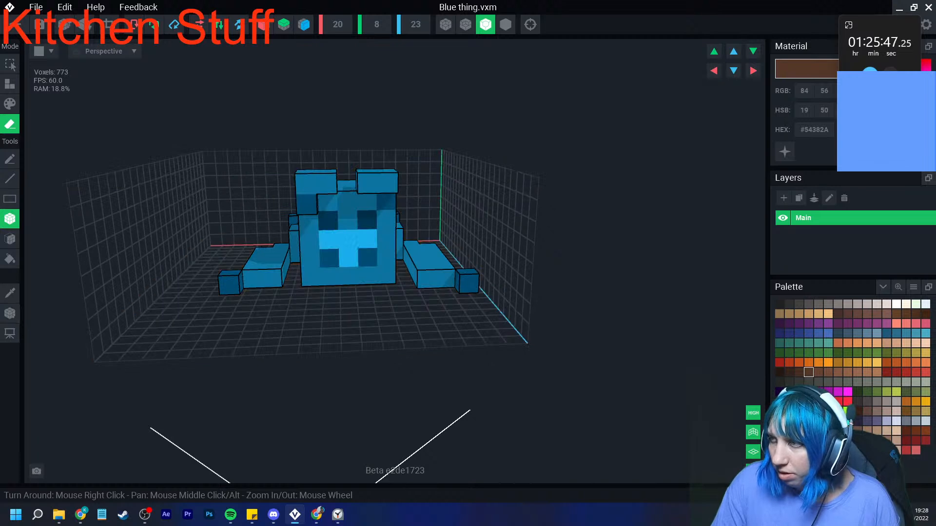
pyautogui.hotkey('ctrl', 'z')
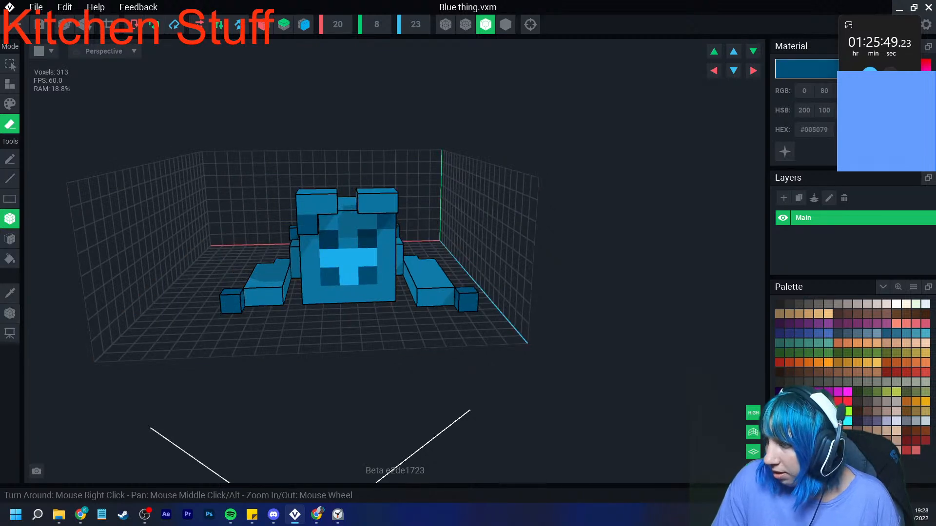
# - Lay a one-voxel-thick slab in #54382A across the whole volume floor beneath the figure
pyautogui.click(10, 239)
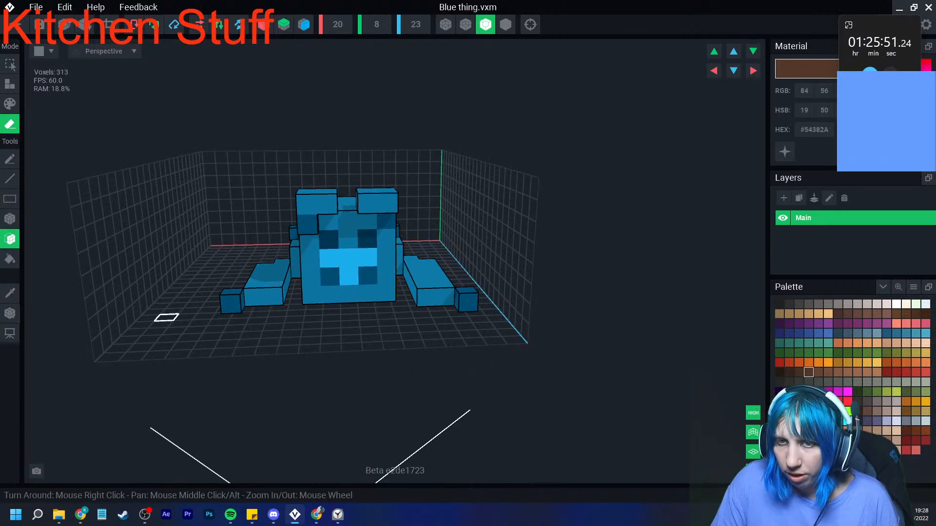
pyautogui.click(10, 84)
pyautogui.click(171, 277)
pyautogui.hotkey('ctrl', 'z')
pyautogui.click(189, 312)
pyautogui.moveTo(201, 322); pyautogui.dragTo(207, 351, button='right')
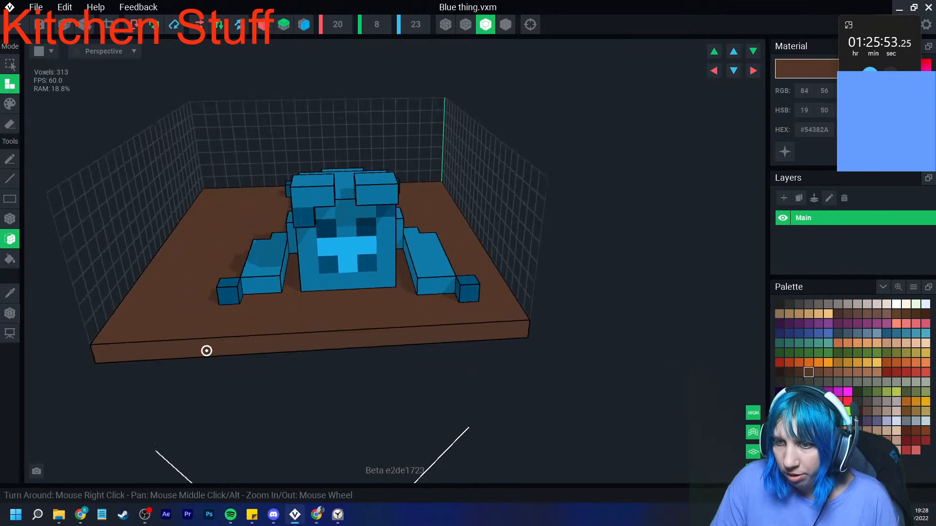
# - Erase a three-voxel-wide strip of the brown slab along its wider side margin, over the full depth
pyautogui.click(9, 219)
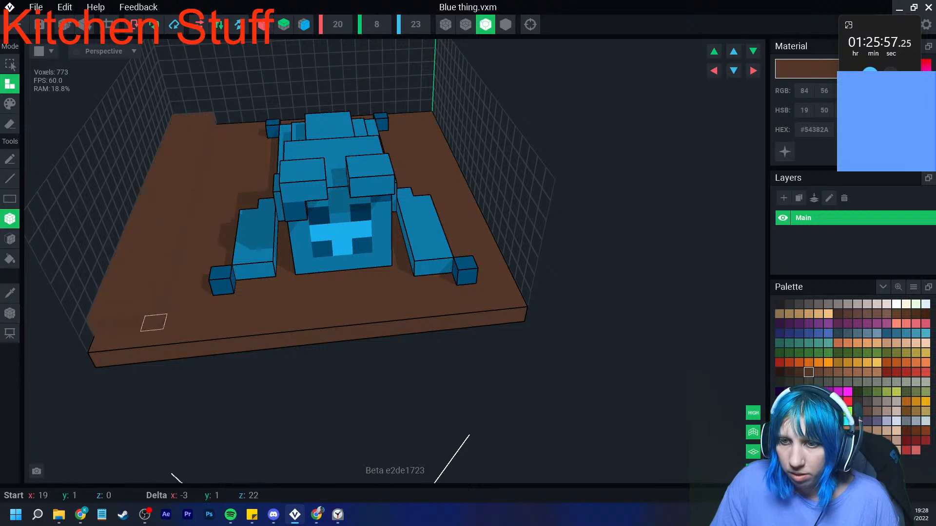
pyautogui.click(10, 123)
pyautogui.moveTo(173, 128)
pyautogui.mouseDown()
pyautogui.moveTo(181, 146)
pyautogui.moveTo(97, 363)
pyautogui.mouseUp()
pyautogui.moveTo(173, 337); pyautogui.dragTo(148, 340)
pyautogui.moveTo(364, 219); pyautogui.dragTo(426, 283, button='right')
pyautogui.moveTo(483, 122); pyautogui.dragTo(484, 159, button='right')
pyautogui.moveTo(351, 222); pyautogui.dragTo(344, 249, button='middle')
pyautogui.moveTo(266, 362); pyautogui.dragTo(289, 346, button='middle')
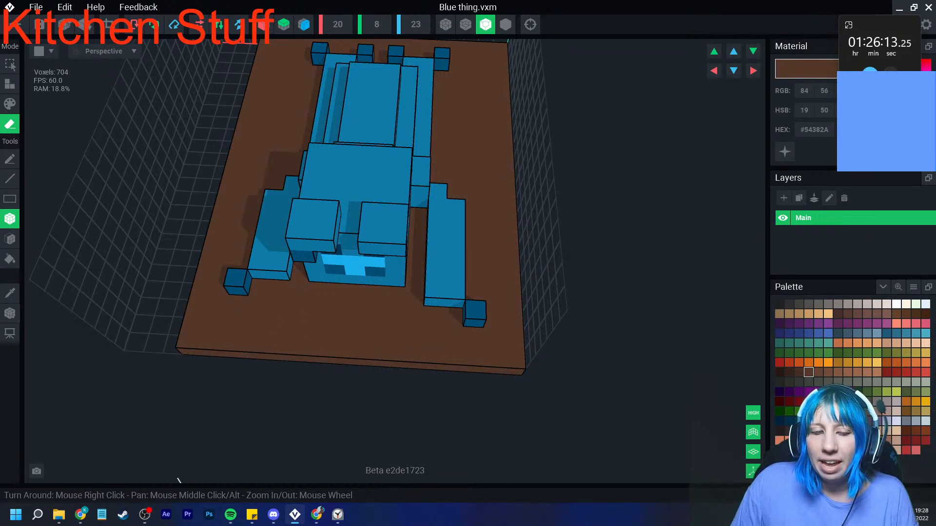
pyautogui.click(145, 515)
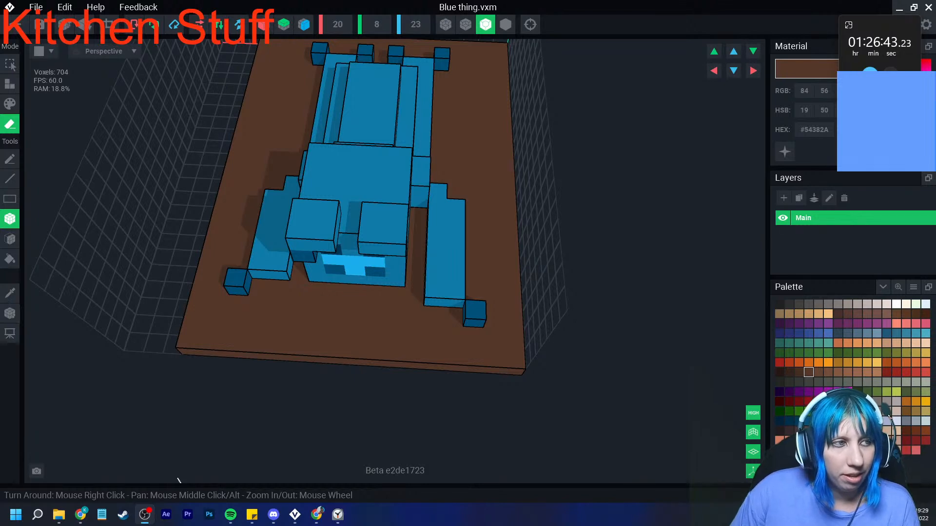
# - Erase a one-voxel row from the brown slab's front edge and another from its back edge
pyautogui.moveTo(247, 279); pyautogui.dragTo(257, 306, button='right')
pyautogui.moveTo(297, 118); pyautogui.dragTo(265, 285, button='middle')
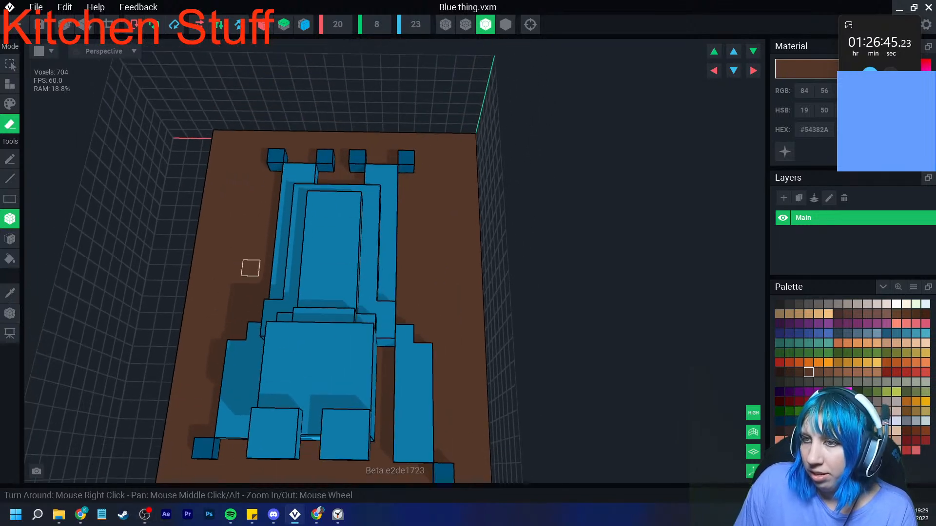
pyautogui.moveTo(236, 239); pyautogui.dragTo(240, 197, button='middle')
pyautogui.scroll(-1, 240, 197)
pyautogui.moveTo(241, 128); pyautogui.dragTo(223, 185, button='middle')
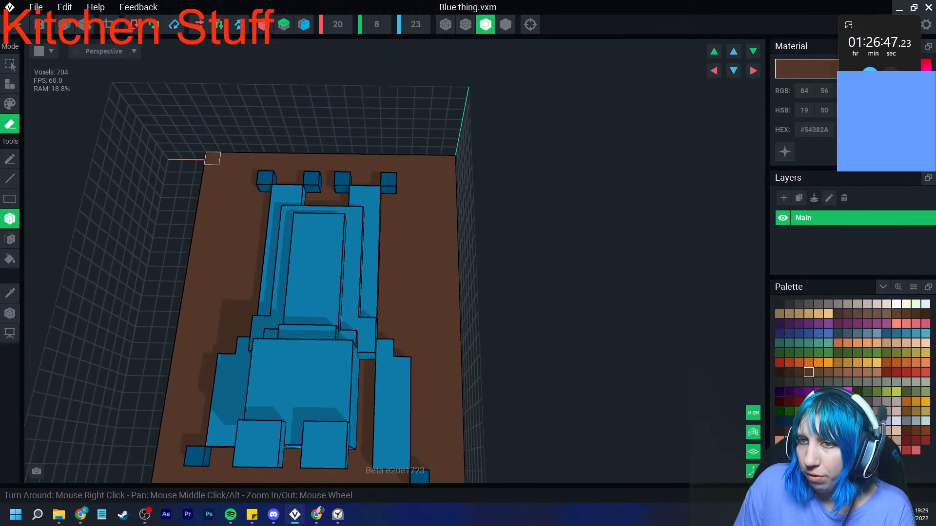
pyautogui.moveTo(246, 240); pyautogui.dragTo(258, 242, button='right')
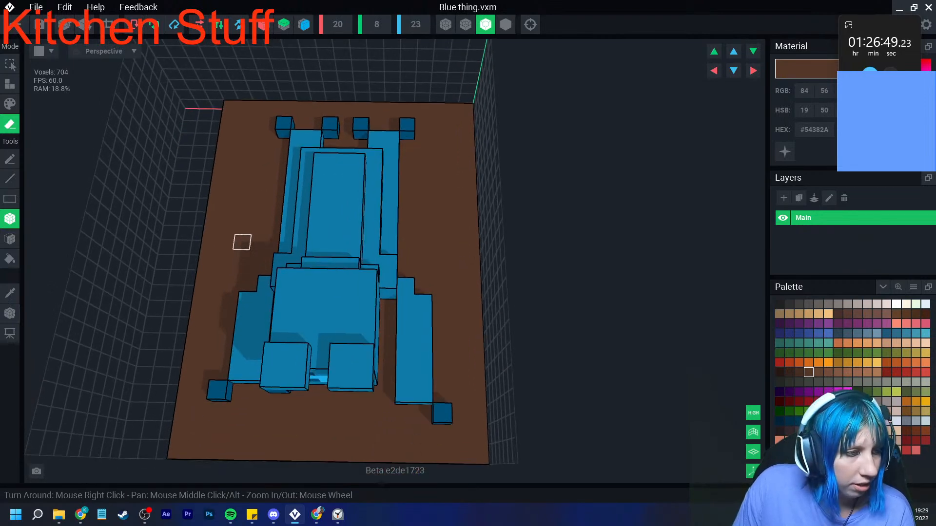
pyautogui.moveTo(254, 344); pyautogui.dragTo(259, 311, button='middle')
pyautogui.moveTo(272, 338); pyautogui.dragTo(253, 382, button='right')
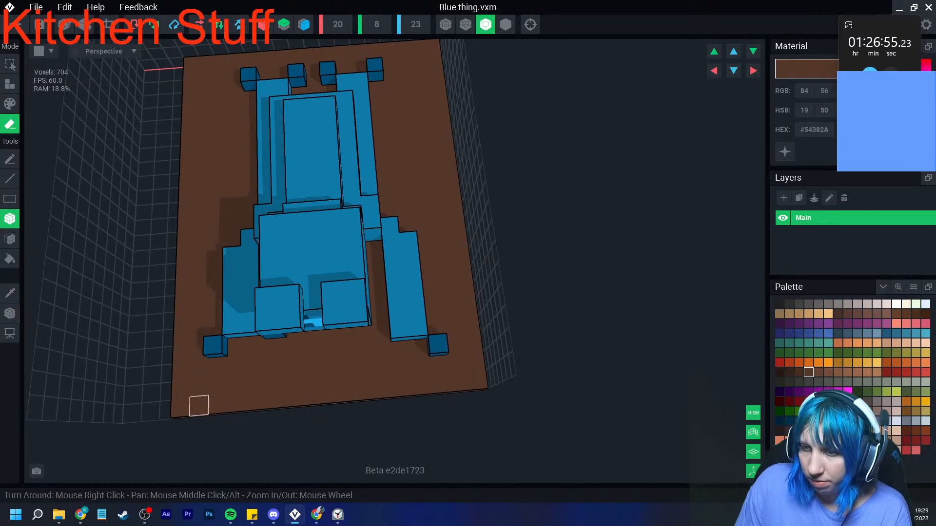
pyautogui.moveTo(180, 407); pyautogui.dragTo(480, 390)
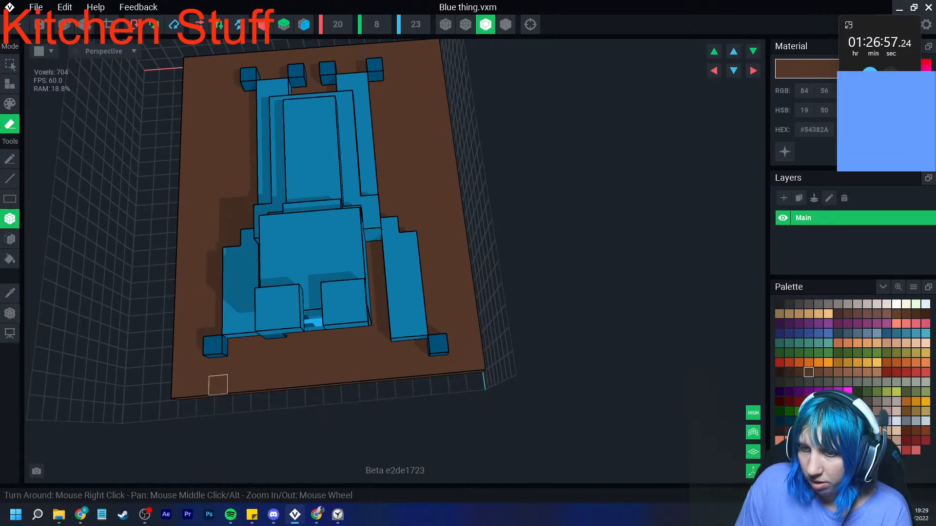
pyautogui.moveTo(271, 378); pyautogui.dragTo(336, 351, button='right')
pyautogui.moveTo(438, 127); pyautogui.dragTo(257, 141)
pyautogui.moveTo(257, 142)
pyautogui.mouseDown(button='right')
pyautogui.moveTo(205, 204)
pyautogui.moveTo(252, 199)
pyautogui.mouseUp(button='right')
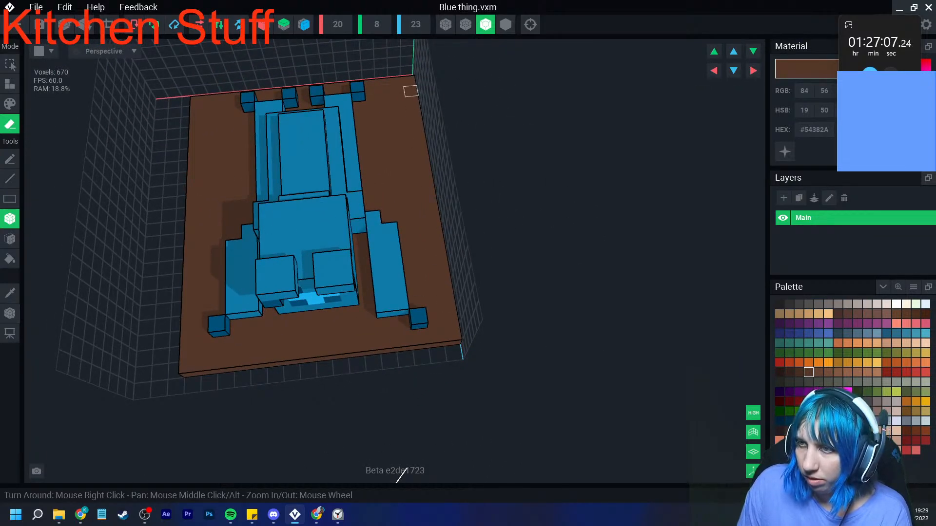
# - Build a one-voxel-high rim in #452E22 along all four edges on top of the slab
pyautogui.moveTo(455, 193); pyautogui.dragTo(327, 307, button='right')
pyautogui.click(799, 372)
pyautogui.click(10, 83)
pyautogui.moveTo(163, 172)
pyautogui.mouseDown()
pyautogui.moveTo(190, 386)
pyautogui.moveTo(451, 307)
pyautogui.moveTo(404, 198)
pyautogui.moveTo(360, 131)
pyautogui.mouseUp()
pyautogui.moveTo(360, 130); pyautogui.dragTo(216, 255, button='right')
pyautogui.moveTo(125, 203); pyautogui.dragTo(215, 383)
pyautogui.moveTo(274, 377); pyautogui.dragTo(267, 377, button='right')
pyautogui.moveTo(77, 380); pyautogui.dragTo(342, 355)
pyautogui.moveTo(343, 355); pyautogui.dragTo(368, 313, button='right')
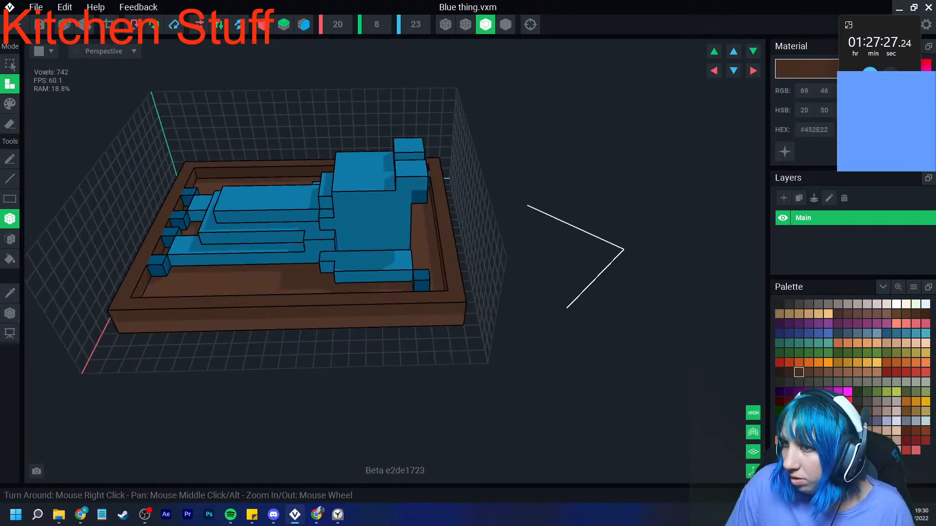
# - Shift the whole model within the volume to free a voxel of space around every side of the tray
pyautogui.click(734, 70)
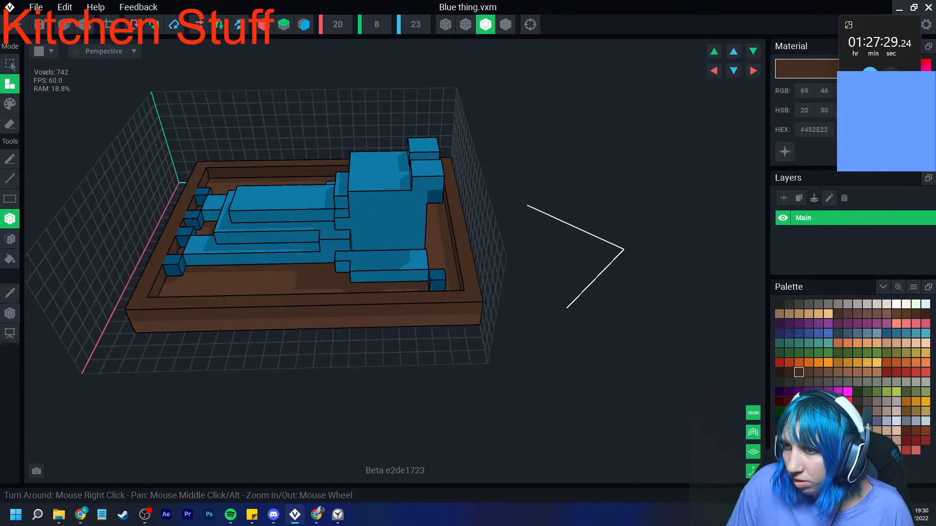
pyautogui.click(734, 52)
pyautogui.click(753, 51)
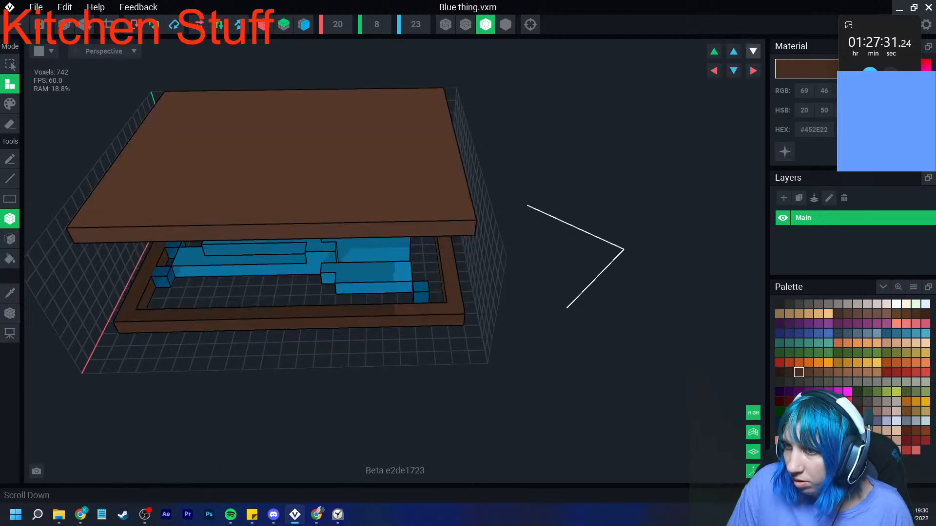
pyautogui.click(715, 51)
pyautogui.click(753, 71)
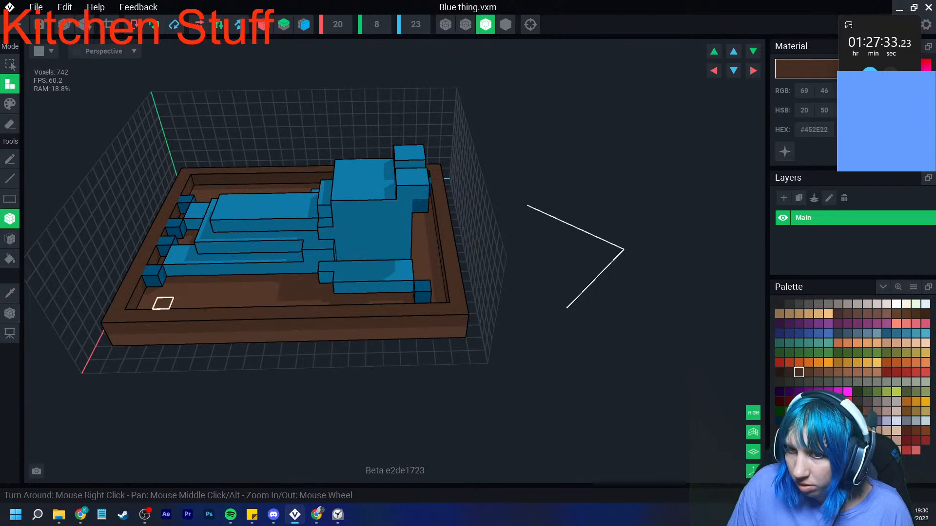
# - Add a one-voxel-wide outer ledge in #452E22 along all four sides of the tray's rim, leaving the corners open
pyautogui.moveTo(130, 328); pyautogui.dragTo(459, 322)
pyautogui.moveTo(449, 307); pyautogui.dragTo(390, 319, button='right')
pyautogui.moveTo(382, 330); pyautogui.dragTo(651, 305)
pyautogui.moveTo(651, 305); pyautogui.dragTo(503, 307, button='right')
pyautogui.moveTo(580, 282); pyautogui.dragTo(451, 287, button='right')
pyautogui.moveTo(489, 284); pyautogui.dragTo(697, 272)
pyautogui.moveTo(697, 271); pyautogui.dragTo(537, 293, button='right')
pyautogui.moveTo(585, 279); pyautogui.dragTo(509, 285)
pyautogui.moveTo(509, 285); pyautogui.dragTo(477, 273, button='right')
pyautogui.moveTo(476, 274); pyautogui.dragTo(688, 252)
pyautogui.moveTo(653, 265); pyautogui.dragTo(386, 259, button='right')
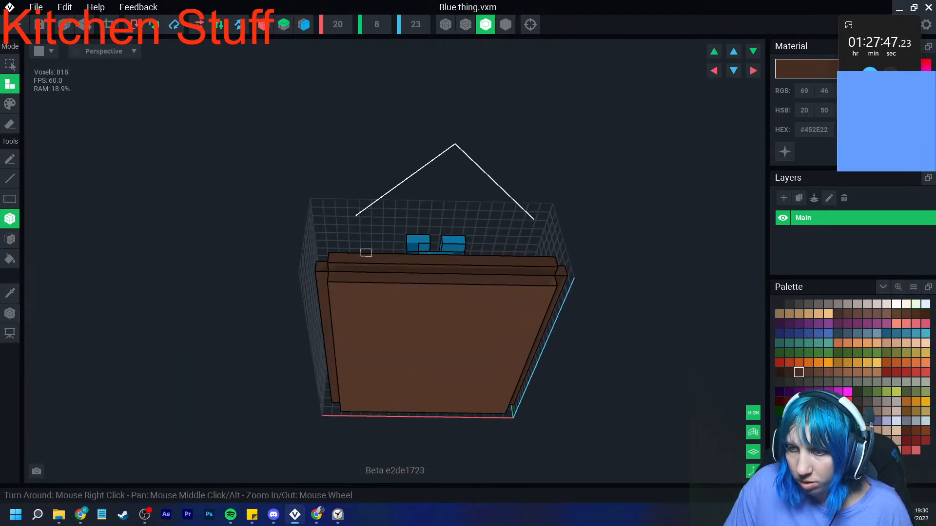
# - Repaint the tray's base in #452E22 and its raised rim in #54382A
pyautogui.click(9, 104)
pyautogui.click(10, 239)
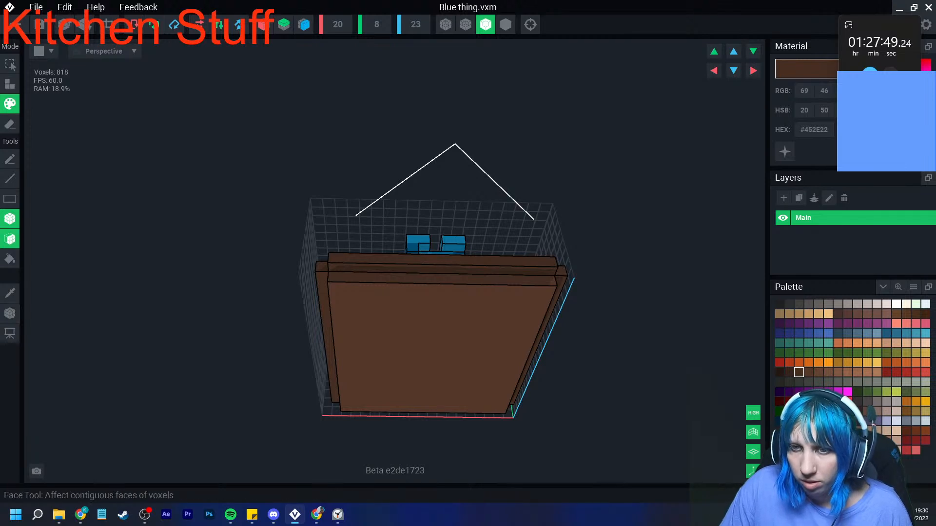
pyautogui.moveTo(410, 346); pyautogui.dragTo(498, 388, button='right')
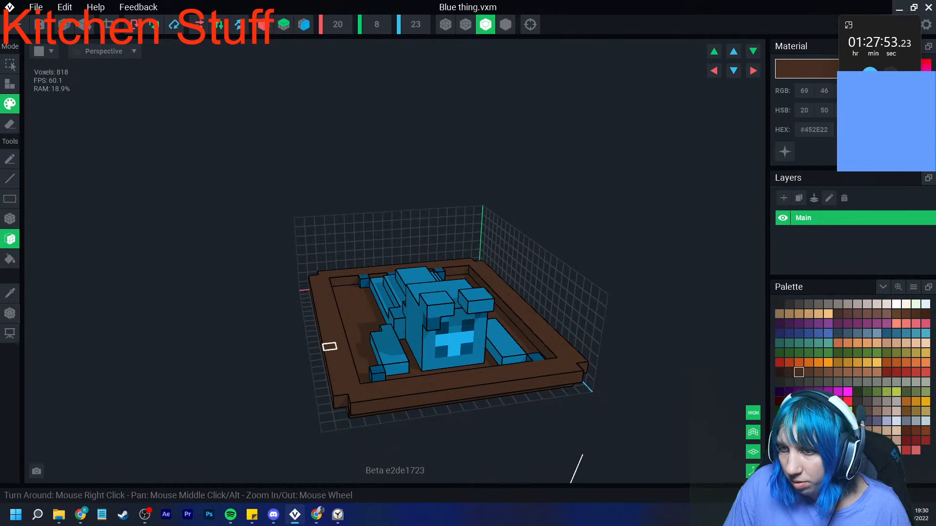
pyautogui.click(809, 372)
pyautogui.click(347, 365)
pyautogui.moveTo(361, 389); pyautogui.dragTo(380, 379, button='right')
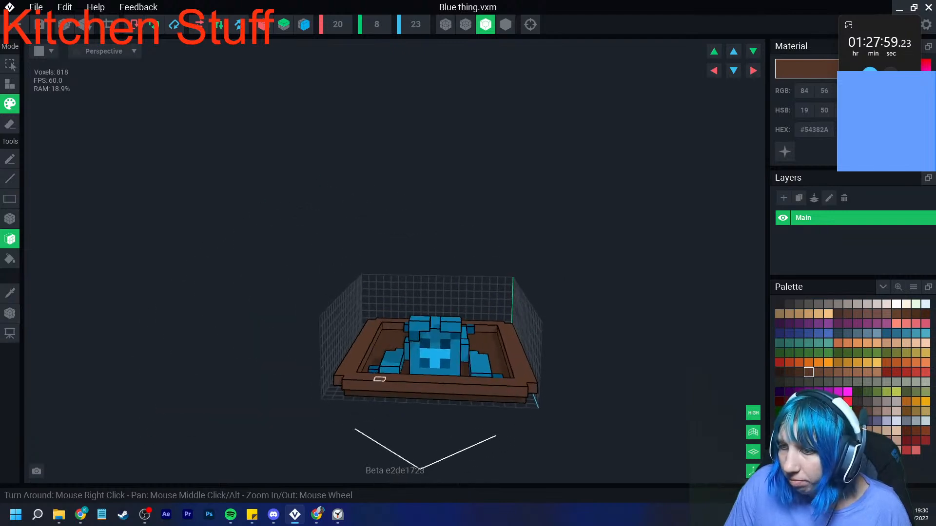
# - Fit the volume tightly around the finished tray and figure, and return to the Kitchen stuff contest asset
pyautogui.click(109, 24)
pyautogui.click(9, 313)
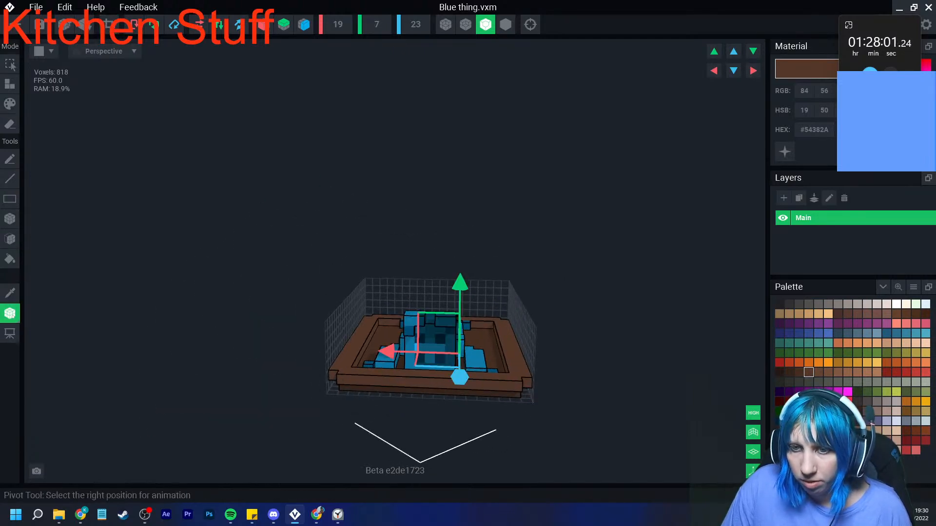
pyautogui.click(38, 24)
pyautogui.click(368, 186)
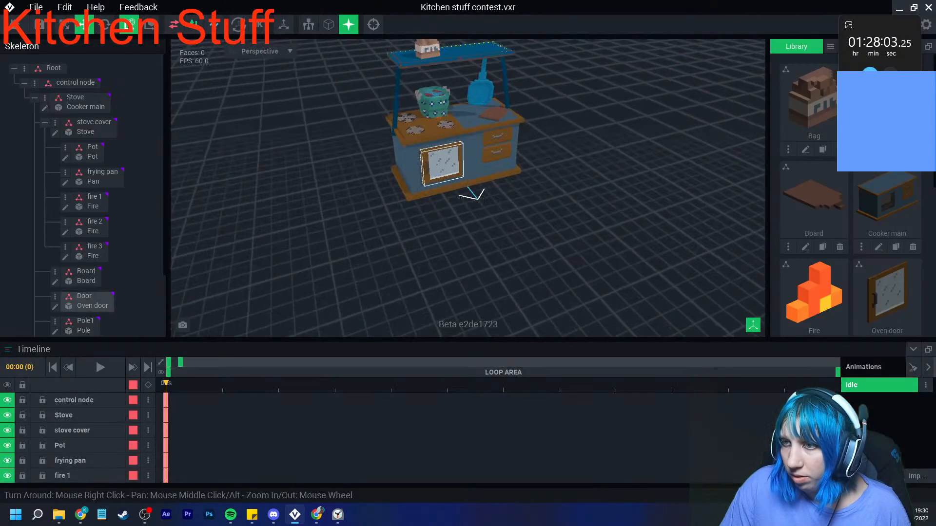
# - Collapse the Stove node in the skeleton and create a new child node under it
pyautogui.scroll(5, 414, 192)
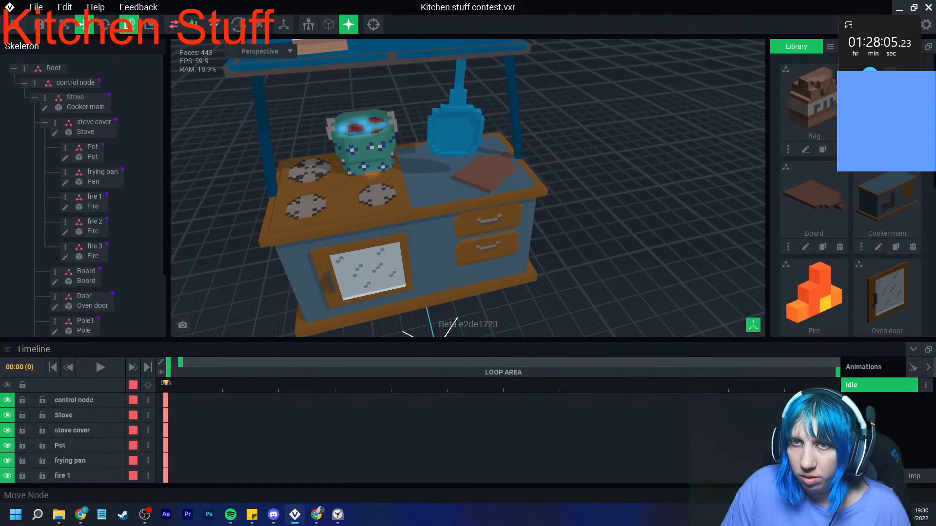
pyautogui.click(78, 97)
pyautogui.click(35, 98)
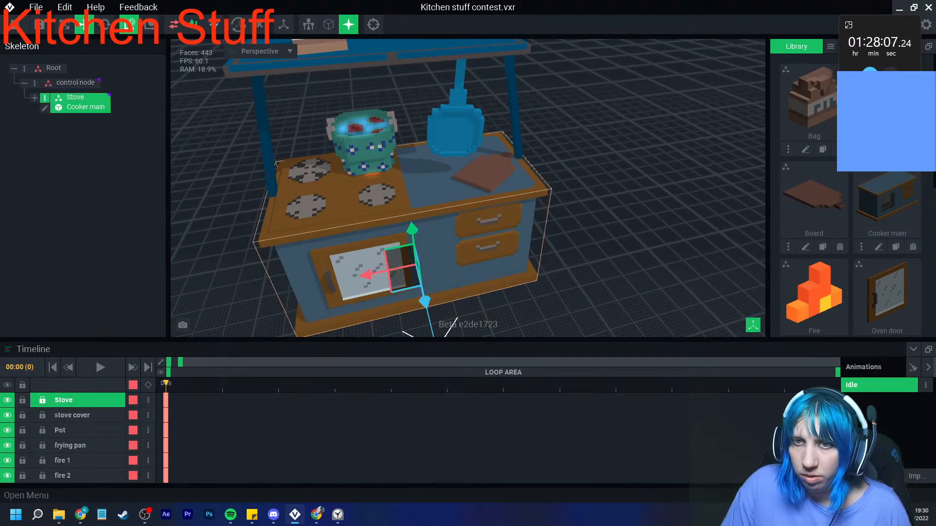
pyautogui.click(45, 98)
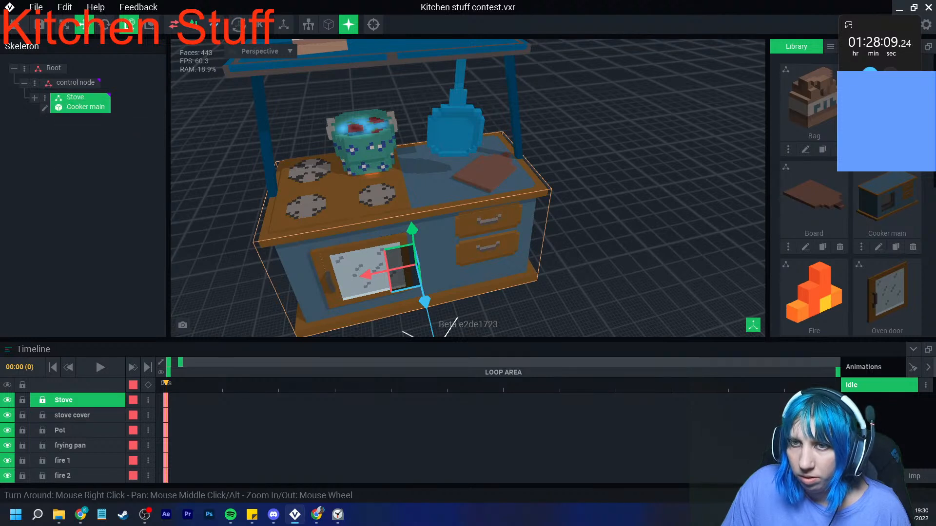
pyautogui.click(46, 99)
pyautogui.click(91, 123)
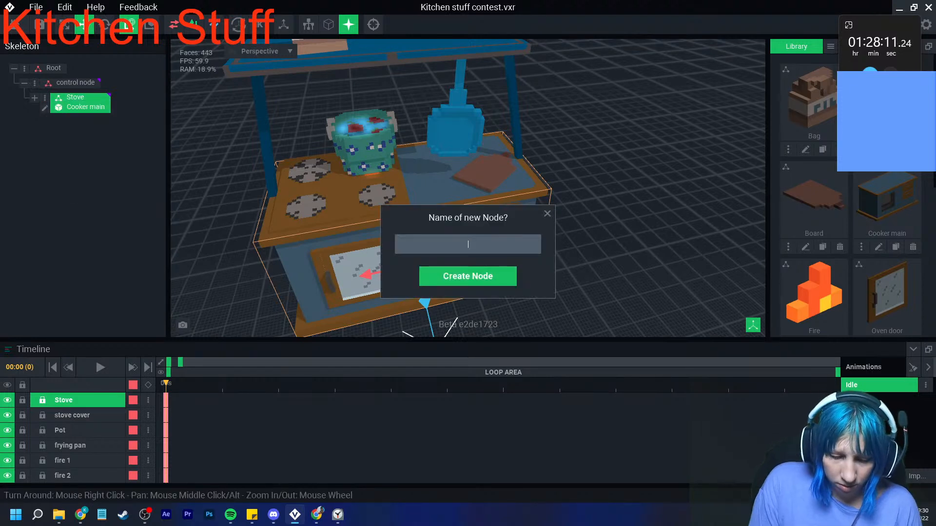
pyautogui.press('Return')
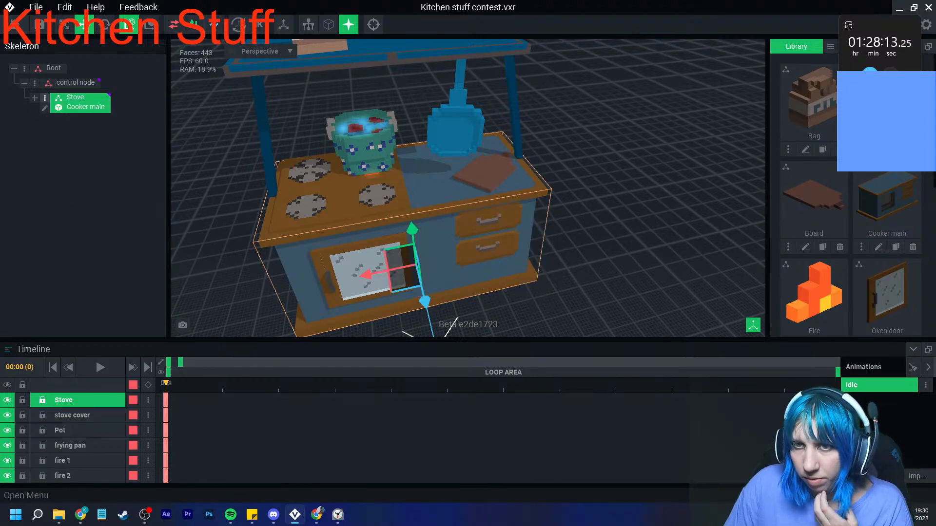
# - Attach the Blue thing model to the Pig node under the Stove node in the skeleton
pyautogui.click(35, 98)
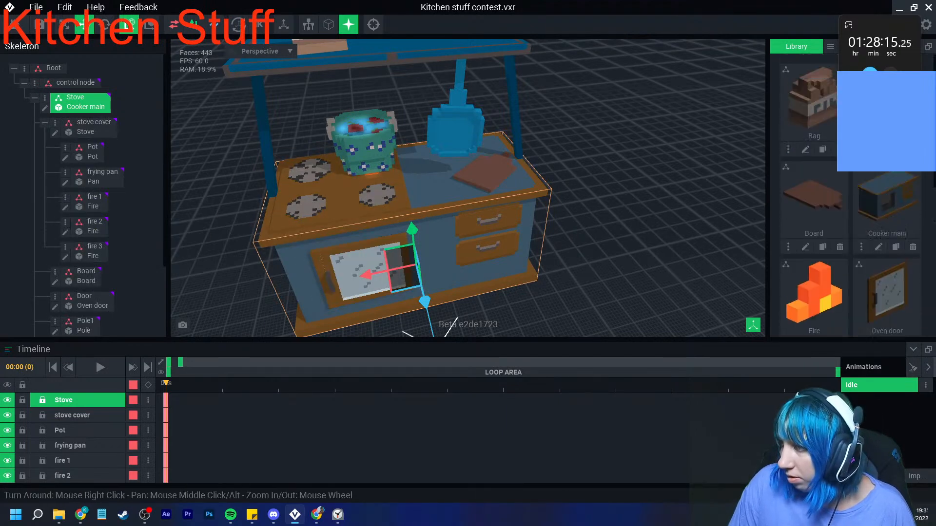
pyautogui.scroll(-2, 83, 195)
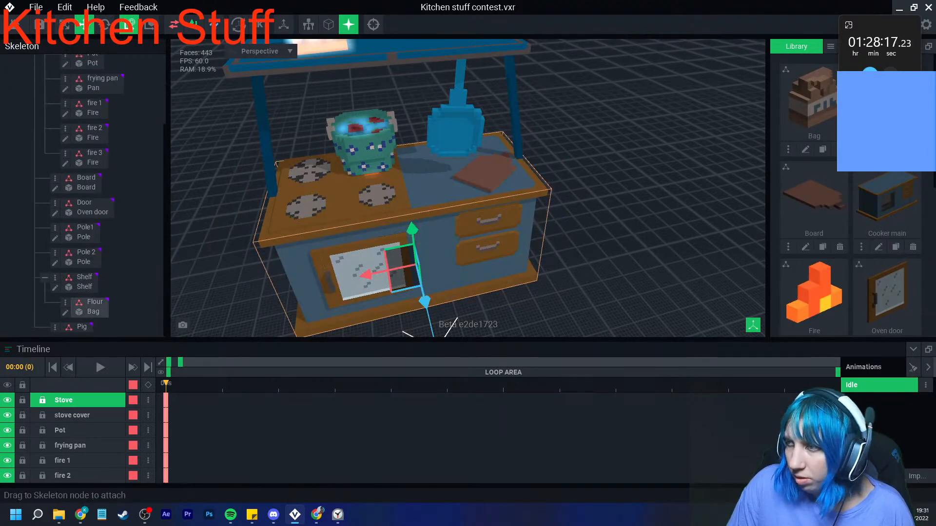
pyautogui.moveTo(882, 122); pyautogui.dragTo(84, 328)
pyautogui.click(83, 327)
# - Move the Pig node's model back and sideways into the oven so that it sits behind the oven door
pyautogui.scroll(2, 342, 292)
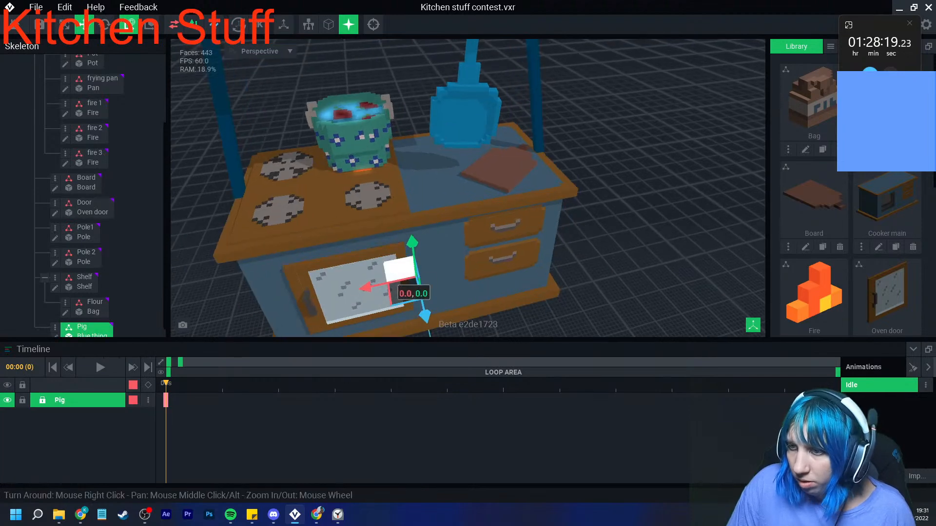
pyautogui.moveTo(425, 316); pyautogui.dragTo(434, 357)
pyautogui.moveTo(438, 325); pyautogui.dragTo(442, 279, button='middle')
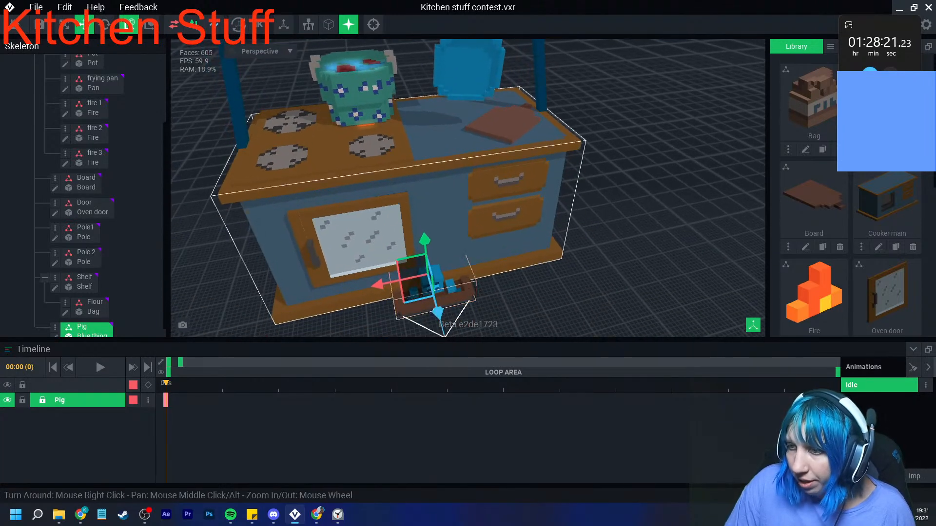
pyautogui.moveTo(437, 311); pyautogui.dragTo(425, 255)
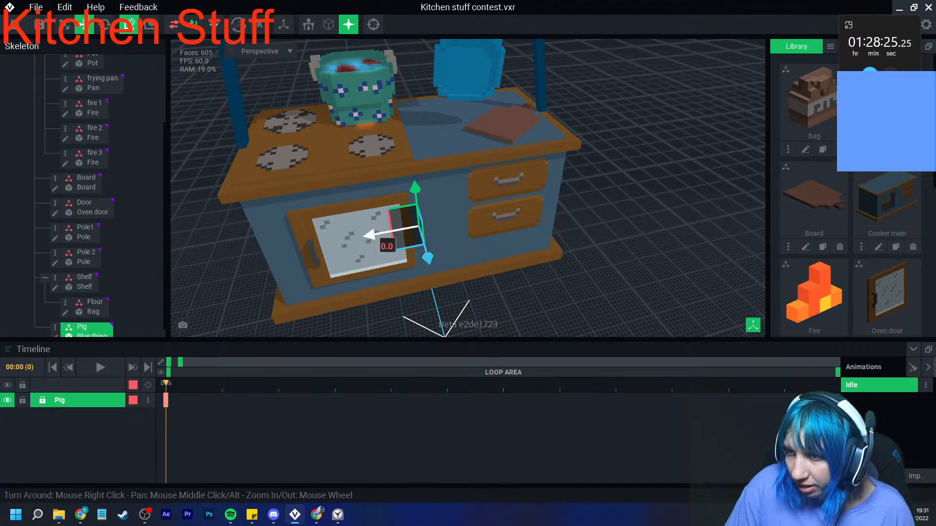
pyautogui.moveTo(375, 234); pyautogui.dragTo(316, 246)
pyautogui.scroll(-5, 327, 244)
pyautogui.moveTo(361, 239); pyautogui.dragTo(307, 236, button='right')
pyautogui.moveTo(307, 237); pyautogui.dragTo(314, 297, button='middle')
pyautogui.moveTo(390, 293); pyautogui.dragTo(498, 254, button='right')
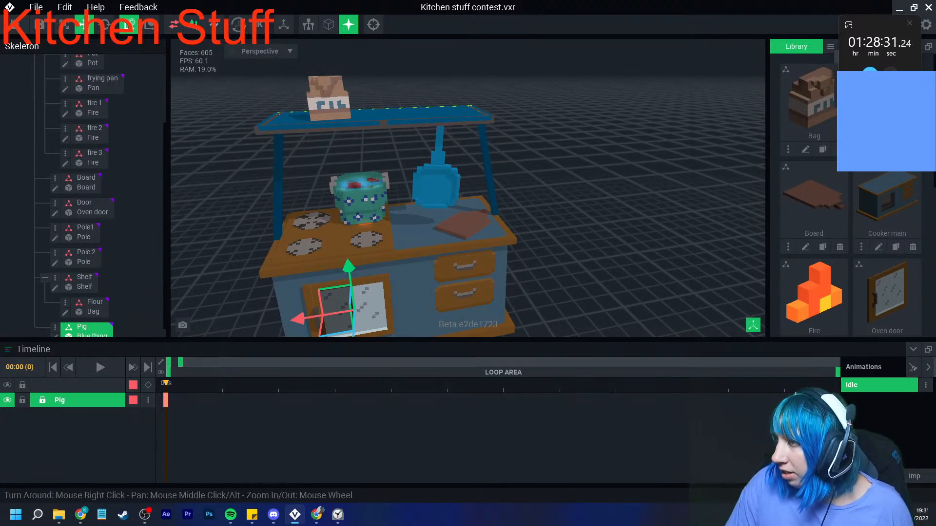
# - Create a new model named Jars and open it for editing
pyautogui.moveTo(873, 28); pyautogui.dragTo(890, 27)
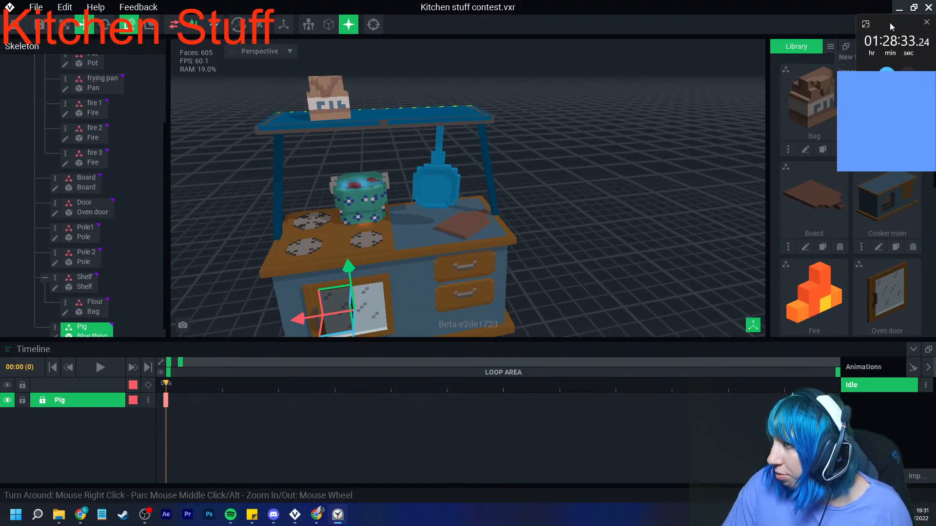
pyautogui.click(846, 57)
pyautogui.write('Jars')
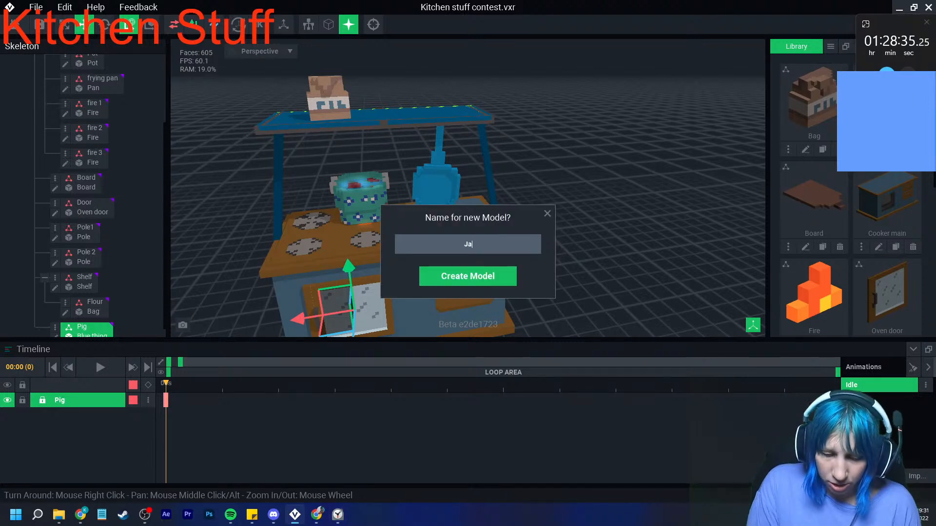
pyautogui.press('Return')
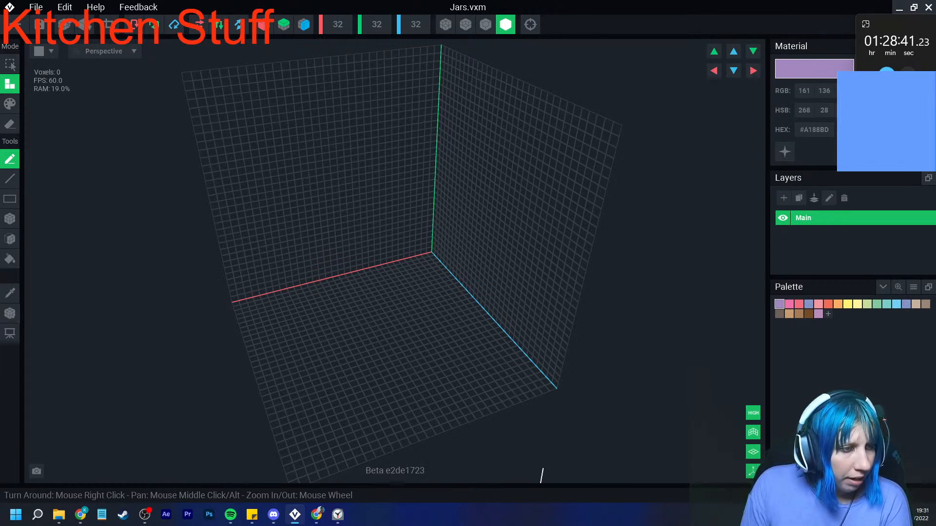
pyautogui.click(317, 515)
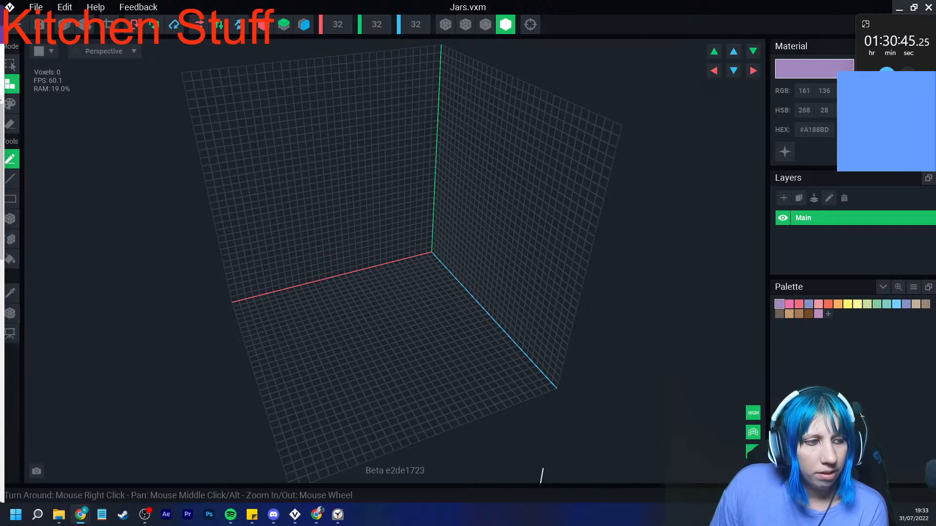
# - Enable mirroring on the X and Z axes and load the large saved colour palette for the Jars model
pyautogui.scroll(5, 453, 319)
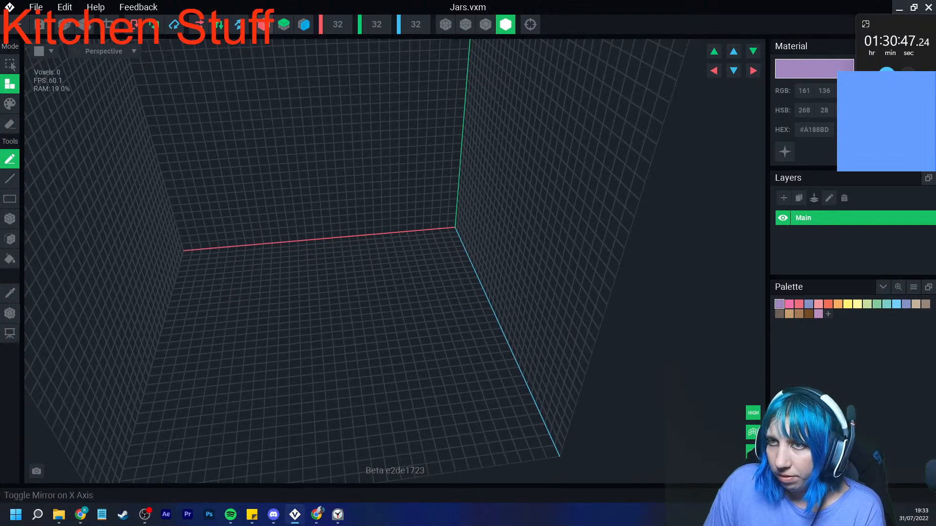
pyautogui.click(304, 25)
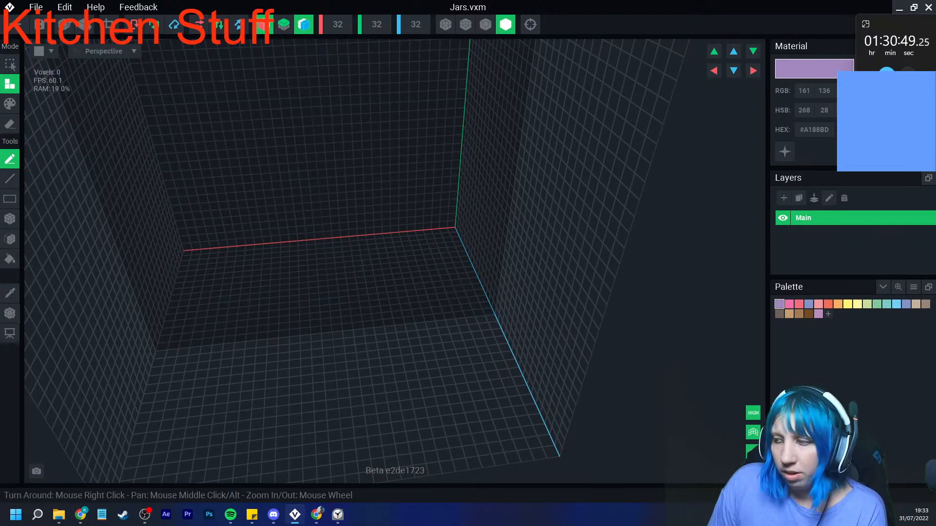
pyautogui.click(914, 287)
pyautogui.click(886, 315)
pyautogui.click(432, 300)
pyautogui.click(656, 392)
pyautogui.moveTo(341, 360); pyautogui.dragTo(400, 353, button='middle')
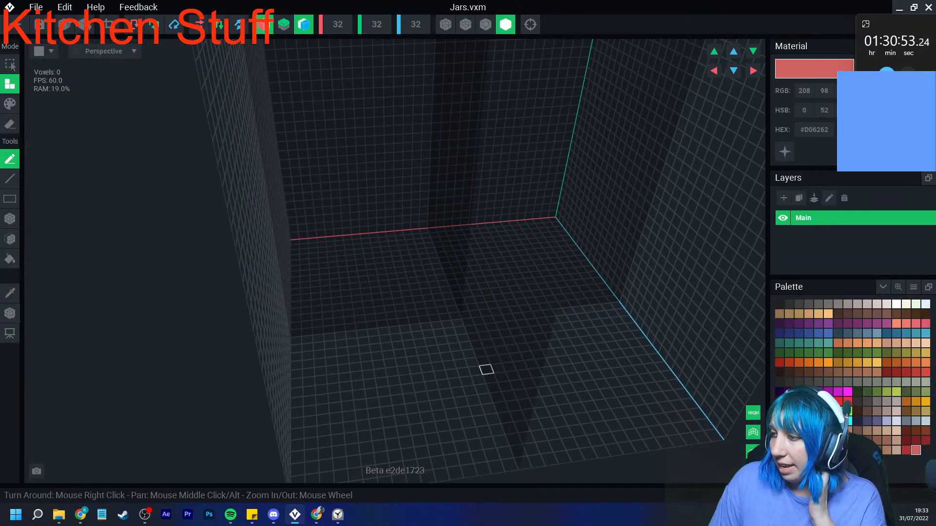
# - Build a one-voxel-thick base six voxels wide with its corners left out, at the centre of the floor in #746E6B
pyautogui.click(828, 304)
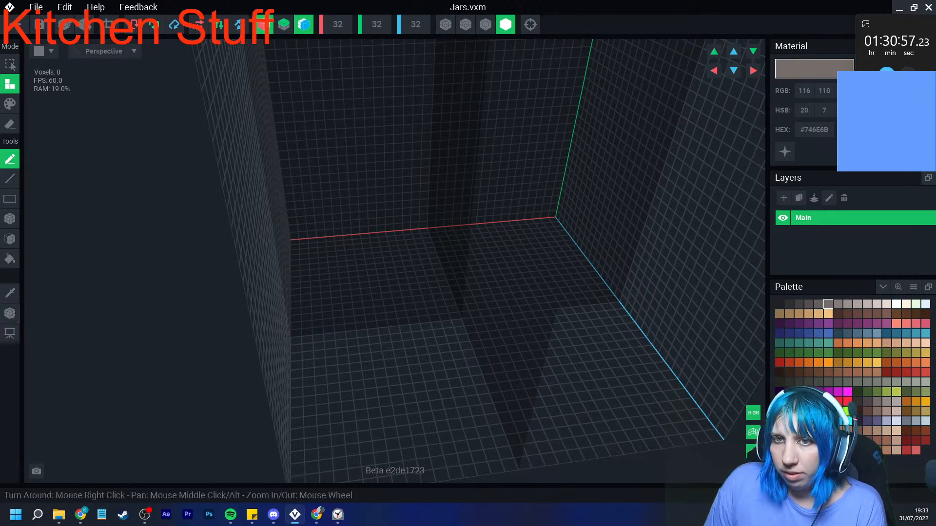
pyautogui.click(10, 219)
pyautogui.moveTo(469, 303); pyautogui.dragTo(393, 390, button='right')
pyautogui.moveTo(459, 325); pyautogui.dragTo(469, 314)
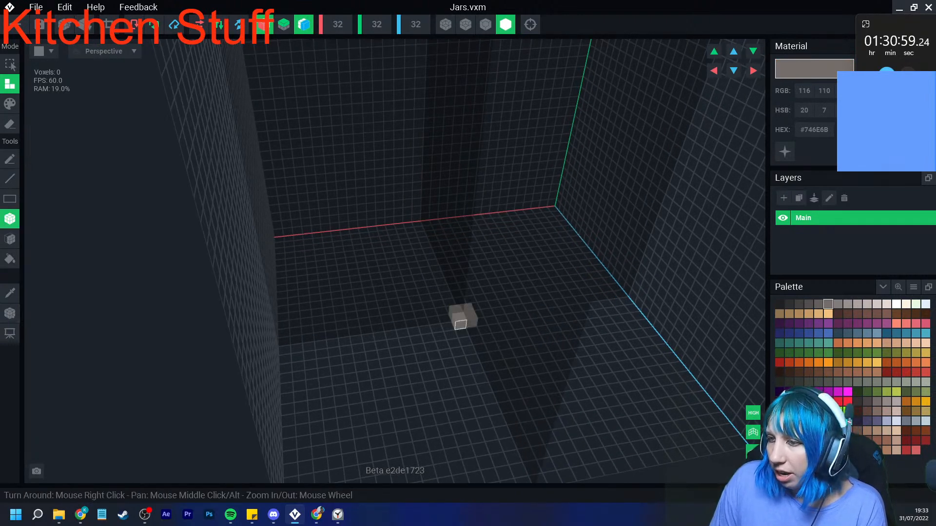
pyautogui.scroll(3, 462, 333)
pyautogui.moveTo(462, 334); pyautogui.dragTo(417, 336, button='middle')
pyautogui.click(416, 341)
pyautogui.moveTo(420, 353); pyautogui.dragTo(449, 358)
pyautogui.moveTo(439, 356); pyautogui.dragTo(425, 368, button='right')
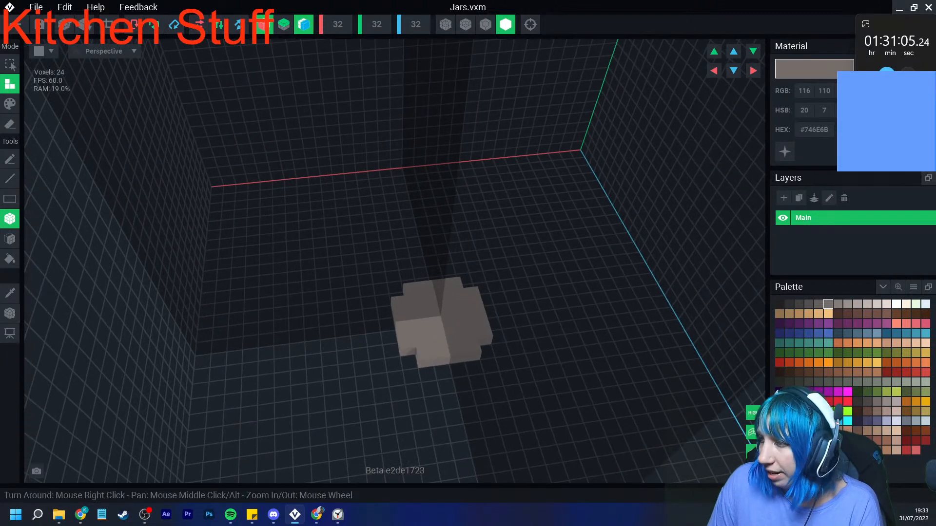
# - Raise emissive #645F5C columns at the four corners of the base, each with a one-voxel inward arm at the top
pyautogui.click(819, 303)
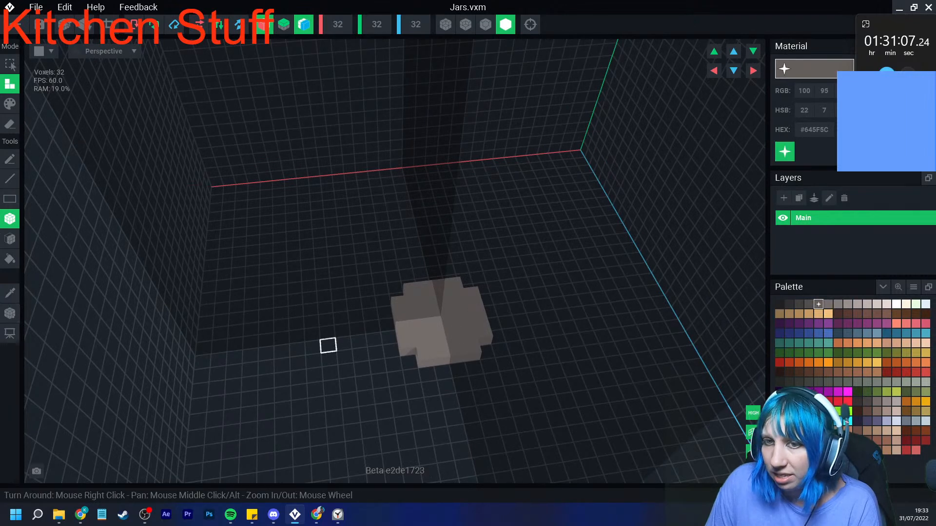
pyautogui.click(410, 362)
pyautogui.click(409, 343)
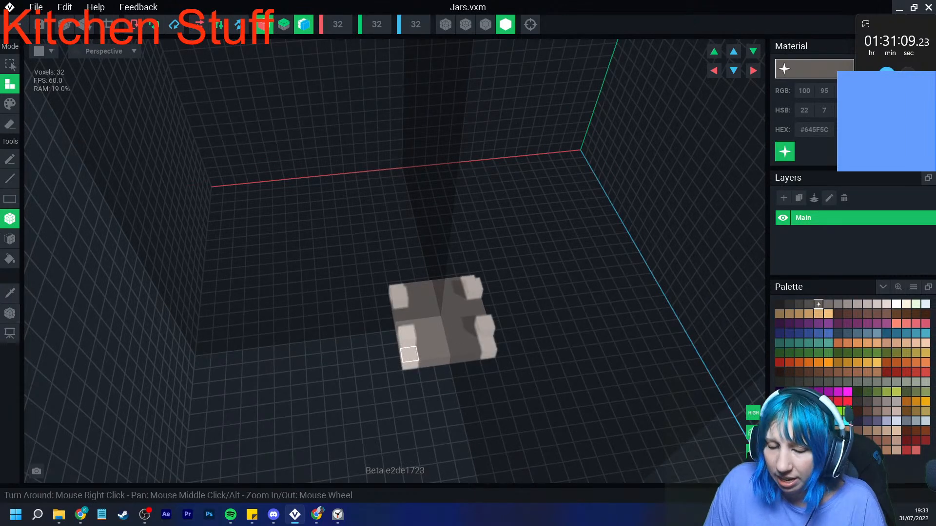
pyautogui.moveTo(409, 355); pyautogui.dragTo(406, 358, button='right')
pyautogui.moveTo(406, 357); pyautogui.dragTo(417, 332)
pyautogui.moveTo(418, 332); pyautogui.dragTo(438, 327, button='right')
pyautogui.click(422, 316)
pyautogui.click(443, 333)
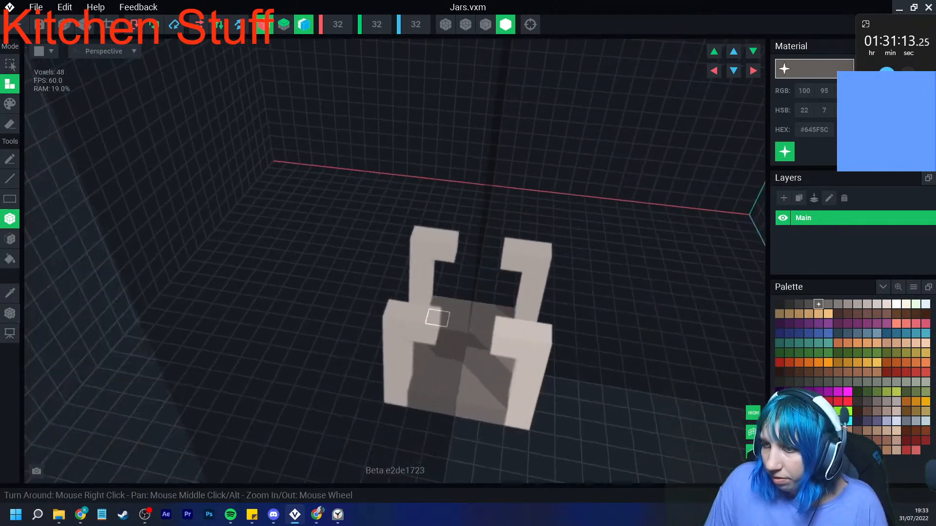
# - Join the column arms with a smaller inner ring in emissive #645F5C and raise it one level around a central opening
pyautogui.click(443, 255)
pyautogui.click(441, 264)
pyautogui.moveTo(440, 264); pyautogui.dragTo(439, 265, button='right')
pyautogui.click(395, 289)
pyautogui.moveTo(388, 300); pyautogui.dragTo(402, 294, button='right')
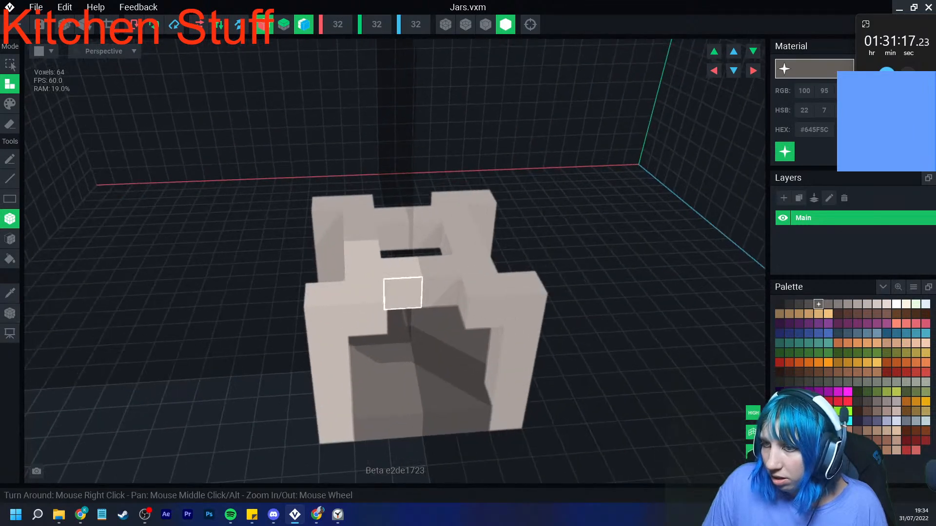
pyautogui.moveTo(365, 276); pyautogui.dragTo(312, 320, button='middle')
pyautogui.click(314, 256)
pyautogui.click(313, 274)
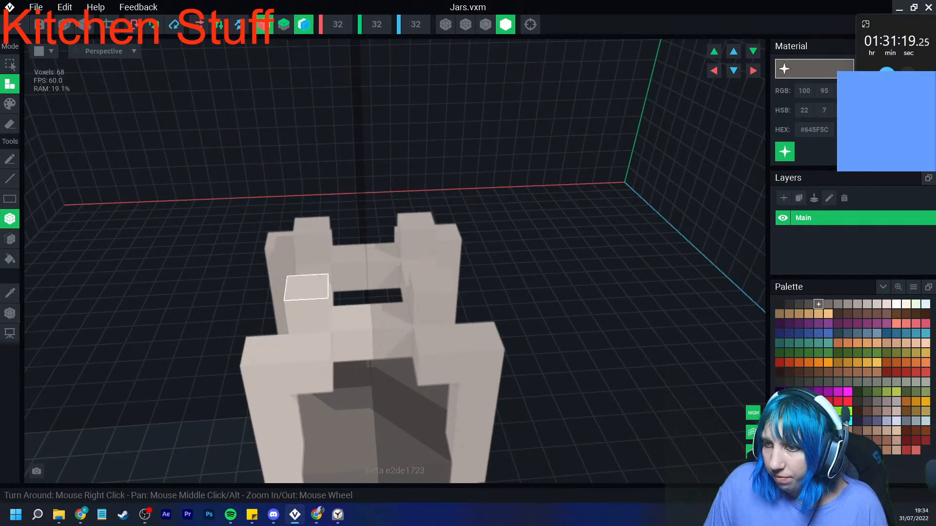
pyautogui.click(350, 320)
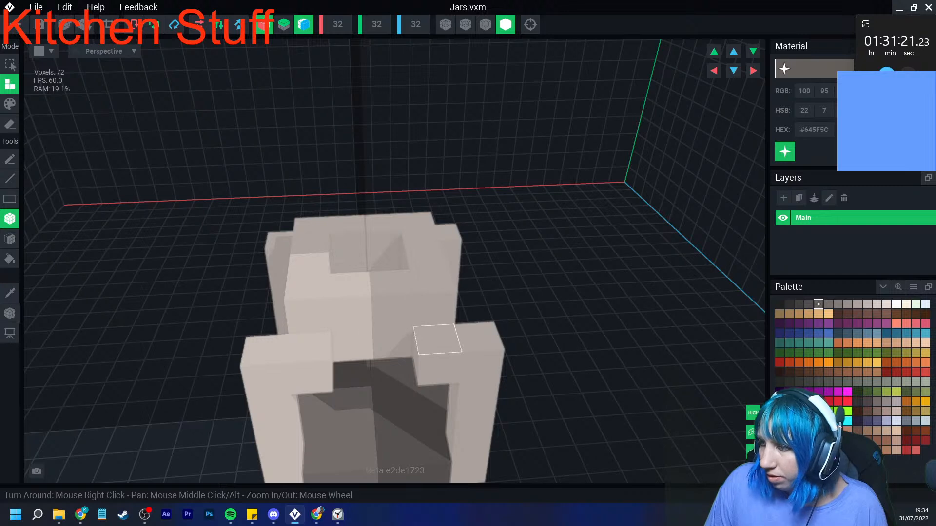
# - Fill the jar's central top opening with a #573B34 cork that sticks out above the ring
pyautogui.click(848, 314)
pyautogui.click(347, 248)
pyautogui.click(348, 244)
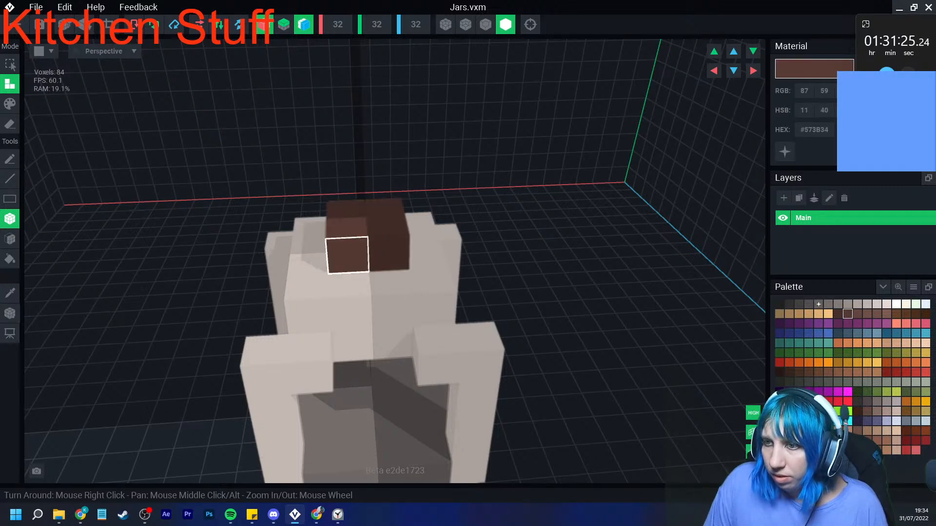
# - Repaint the top and bottom voxels of the four corner columns in the base's grey #746E6B
pyautogui.moveTo(370, 394); pyautogui.dragTo(347, 340, button='right')
pyautogui.scroll(-4, 347, 340)
pyautogui.moveTo(347, 340); pyautogui.dragTo(352, 283, button='middle')
pyautogui.moveTo(352, 283); pyautogui.dragTo(380, 330, button='right')
pyautogui.scroll(4, 378, 344)
pyautogui.moveTo(380, 330); pyautogui.dragTo(383, 320, button='middle')
pyautogui.moveTo(384, 319); pyautogui.dragTo(378, 319, button='right')
pyautogui.click(10, 294)
pyautogui.click(318, 345)
pyautogui.click(9, 103)
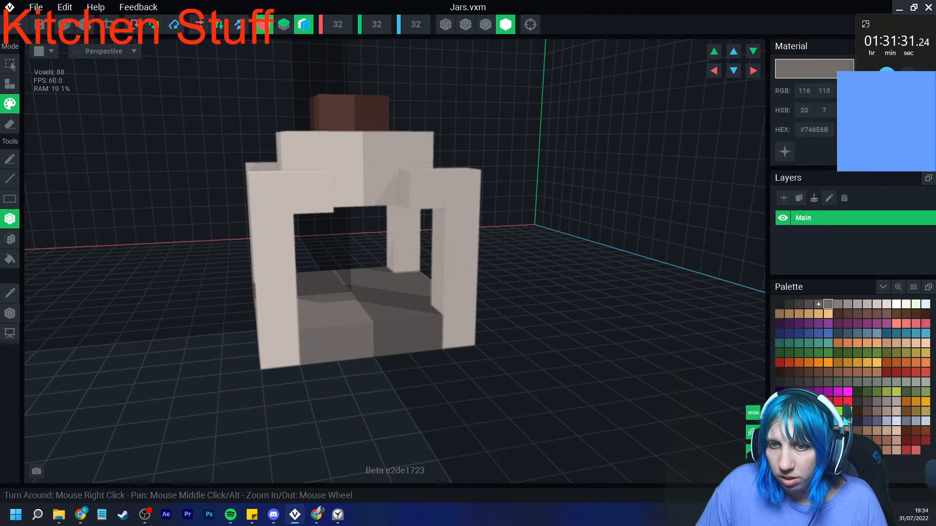
pyautogui.scroll(3, 276, 353)
pyautogui.moveTo(275, 353); pyautogui.dragTo(312, 316, button='right')
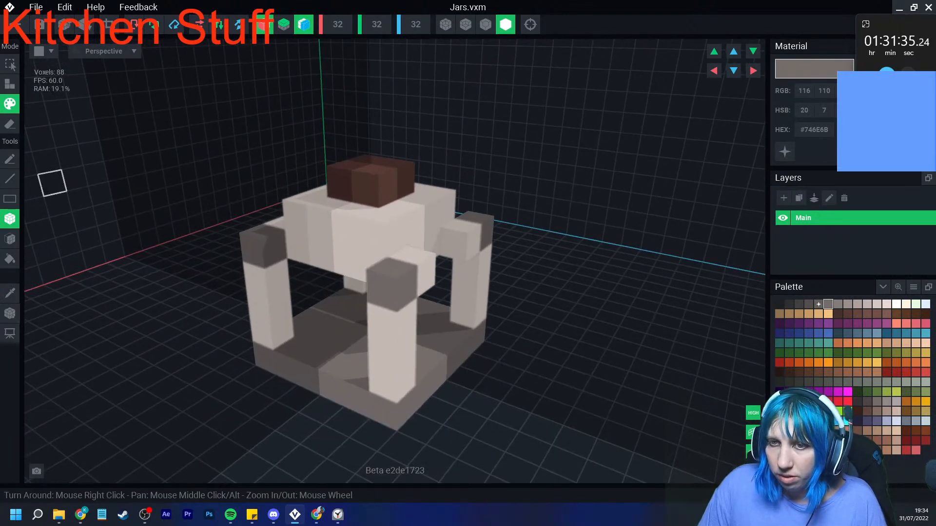
# - Fill the gaps between the columns' top voxels with #746E6B to form a rim around the jar
pyautogui.click(10, 83)
pyautogui.moveTo(298, 247); pyautogui.dragTo(323, 267)
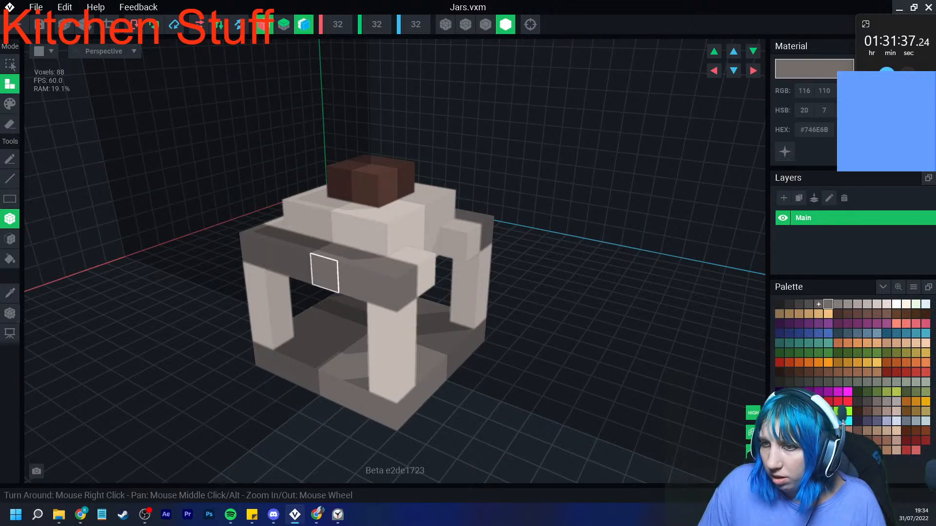
pyautogui.moveTo(323, 274); pyautogui.dragTo(381, 276, button='right')
pyautogui.click(457, 289)
pyautogui.scroll(-2, 473, 325)
pyautogui.moveTo(473, 325); pyautogui.dragTo(470, 366, button='right')
pyautogui.click(453, 326)
pyautogui.scroll(3, 454, 326)
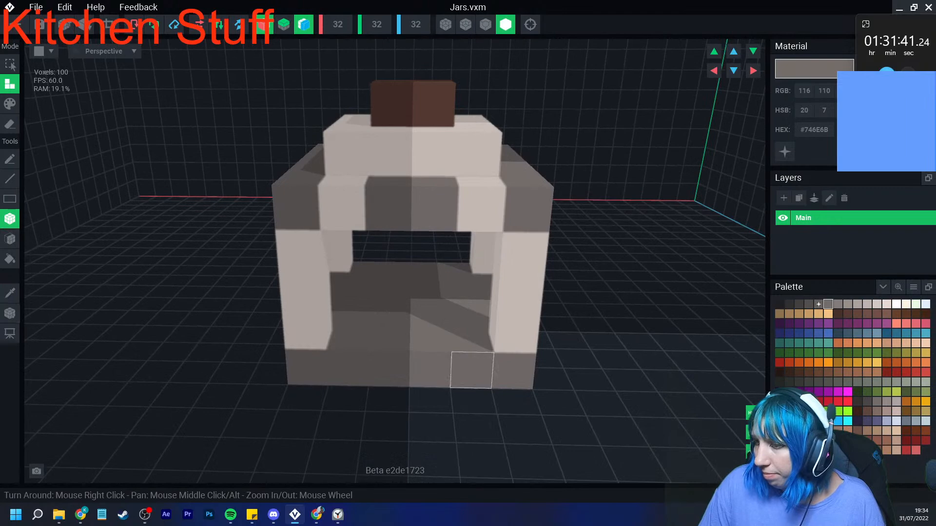
pyautogui.moveTo(516, 334); pyautogui.dragTo(471, 342, button='right')
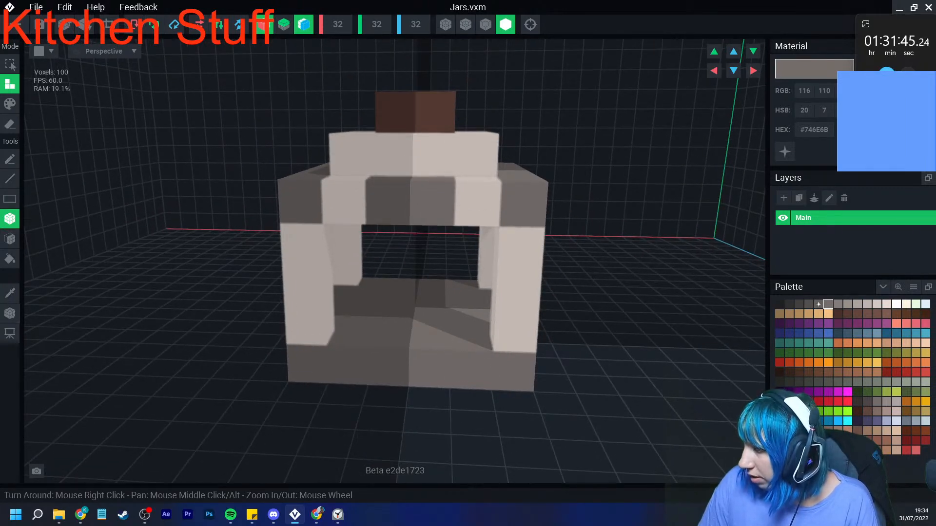
# - Fill the jar's interior with three layers of green #486E2C voxels from the base up to the rim
pyautogui.click(857, 352)
pyautogui.click(10, 238)
pyautogui.click(366, 300)
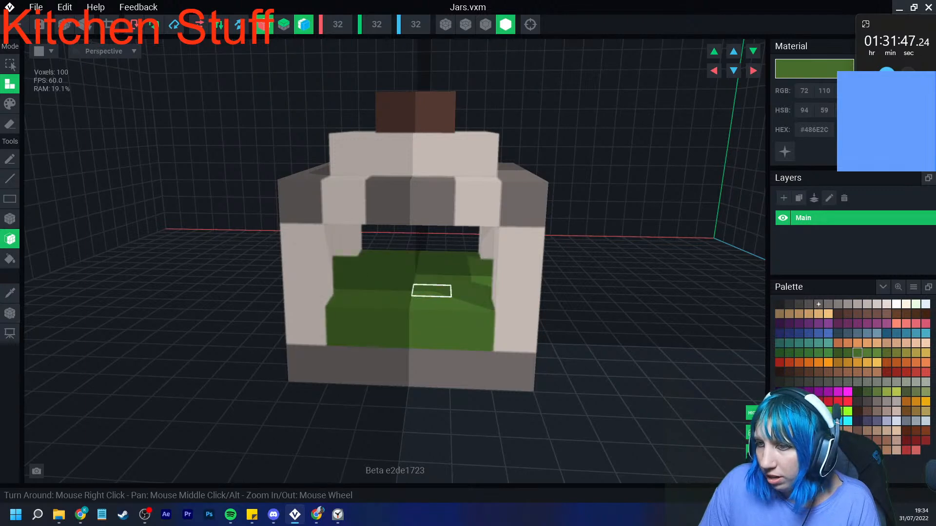
pyautogui.click(432, 291)
pyautogui.moveTo(429, 249); pyautogui.dragTo(344, 246, button='right')
pyautogui.click(429, 250)
pyautogui.click(398, 274)
pyautogui.moveTo(398, 274); pyautogui.dragTo(398, 274, button='right')
# - Erase the grey middle voxels from the rim on the front and back sides
pyautogui.click(10, 124)
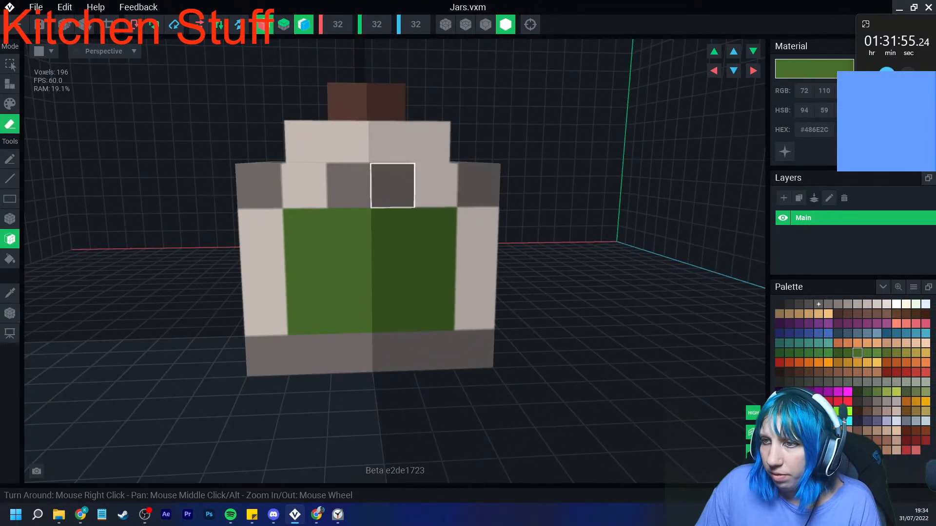
pyautogui.click(388, 186)
pyautogui.moveTo(259, 195)
pyautogui.mouseDown(button='right')
pyautogui.moveTo(270, 205)
pyautogui.moveTo(279, 195)
pyautogui.mouseUp(button='right')
pyautogui.click(263, 190)
pyautogui.click(224, 182)
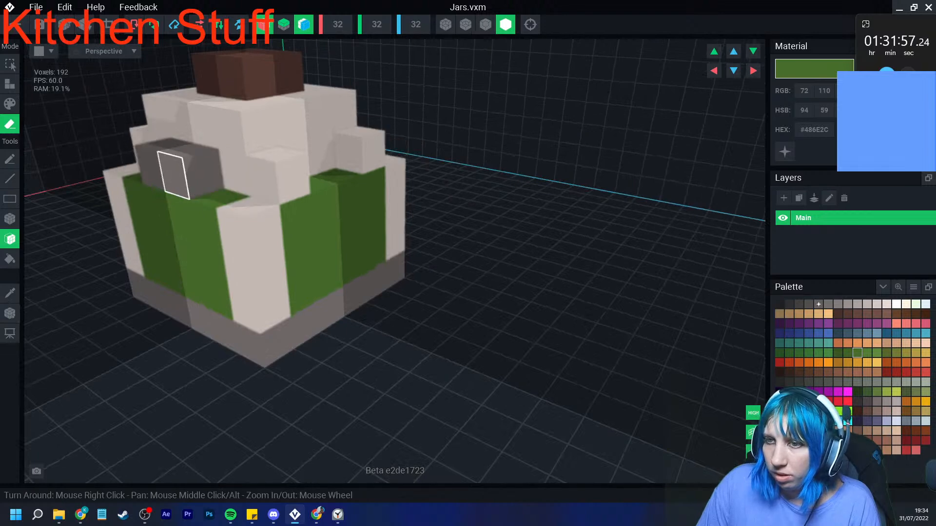
pyautogui.click(209, 189)
pyautogui.moveTo(218, 197)
pyautogui.mouseDown(button='right')
pyautogui.moveTo(199, 205)
pyautogui.moveTo(210, 225)
pyautogui.mouseUp(button='right')
pyautogui.hotkey('ctrl', 'z')
pyautogui.hotkey('ctrl', 'z')
pyautogui.hotkey('ctrl', 'z')
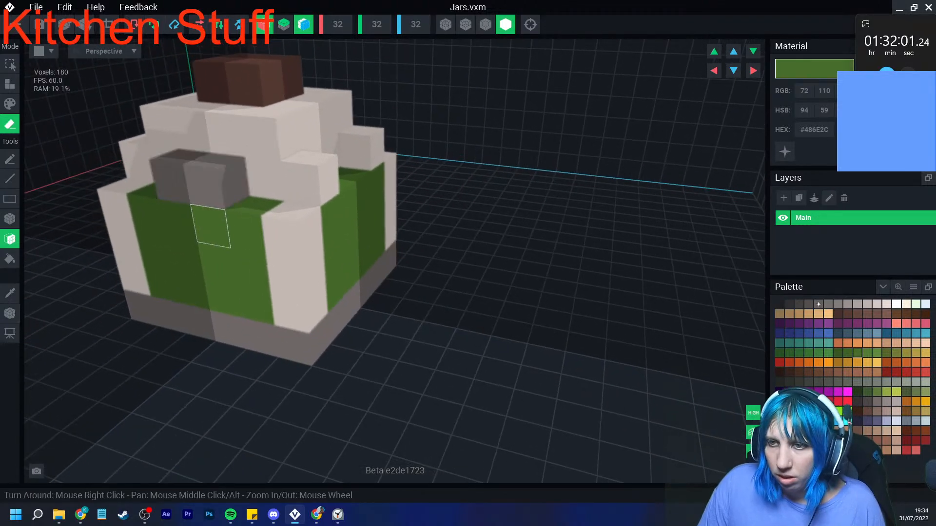
# - Repaint the rim's four grey corner voxels in the columns' emissive #645F5C
pyautogui.moveTo(179, 226); pyautogui.dragTo(238, 229, button='middle')
pyautogui.click(10, 293)
pyautogui.click(174, 187)
pyautogui.click(10, 103)
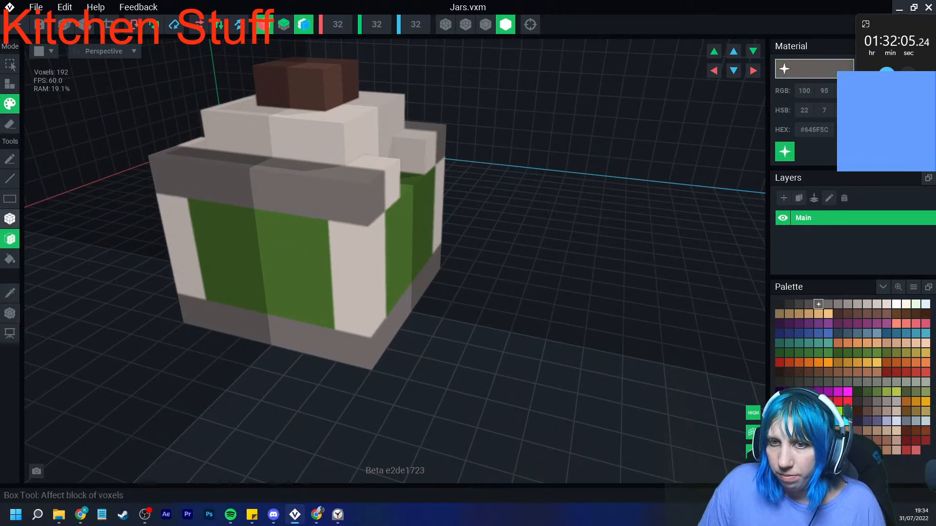
pyautogui.click(10, 219)
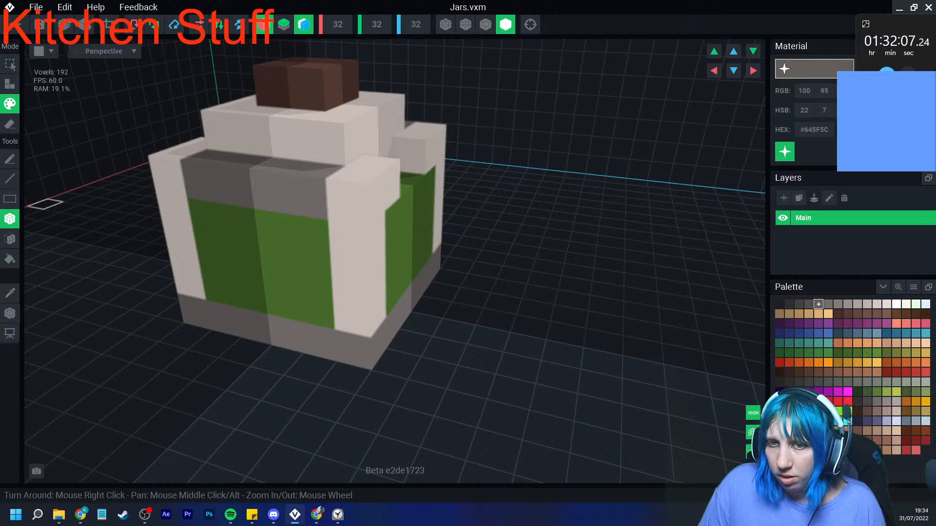
# - Erase the remaining grey rim voxels between the corners on the jar's other two sides
pyautogui.click(10, 123)
pyautogui.click(201, 182)
pyautogui.click(270, 190)
pyautogui.moveTo(349, 236)
pyautogui.mouseDown(button='right')
pyautogui.moveTo(314, 233)
pyautogui.moveTo(340, 235)
pyautogui.moveTo(86, 270)
pyautogui.mouseUp(button='right')
# - Erase the grey rim layer above the jar's fill and recolour the middle voxels of the neck's sides green #486E2C
pyautogui.click(10, 293)
pyautogui.click(242, 260)
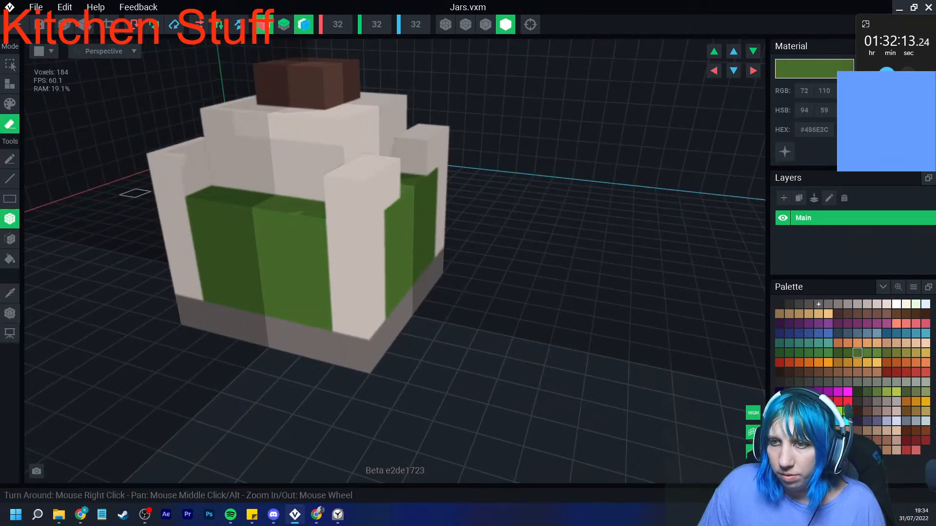
pyautogui.click(9, 103)
pyautogui.click(257, 173)
pyautogui.moveTo(333, 187); pyautogui.dragTo(398, 210, button='right')
pyautogui.click(454, 202)
pyautogui.moveTo(453, 202); pyautogui.dragTo(720, 321, button='right')
# - Paint scattered darker green #406227 voxels over the jar's contents, turning off X and Z mirroring so the pattern varies
pyautogui.click(848, 353)
pyautogui.click(481, 313)
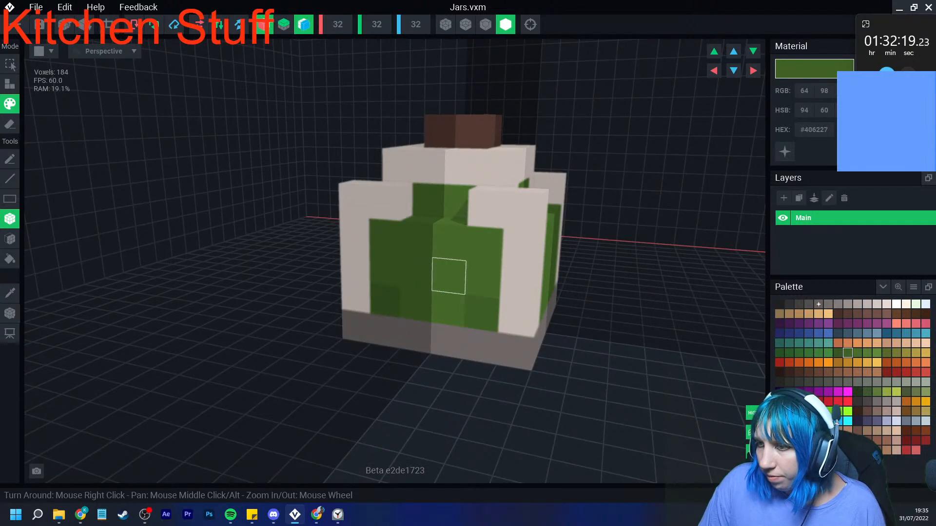
pyautogui.click(264, 25)
pyautogui.click(304, 25)
pyautogui.click(448, 276)
pyautogui.click(416, 304)
pyautogui.click(448, 310)
pyautogui.moveTo(496, 294)
pyautogui.mouseDown(button='right')
pyautogui.moveTo(419, 294)
pyautogui.moveTo(429, 296)
pyautogui.mouseUp(button='right')
pyautogui.moveTo(595, 332)
pyautogui.mouseDown()
pyautogui.moveTo(681, 334)
pyautogui.moveTo(685, 296)
pyautogui.mouseUp()
pyautogui.click(600, 252)
# - Add a few scattered lighter green #547C34 voxels to the jar's green contents
pyautogui.click(867, 353)
pyautogui.click(598, 293)
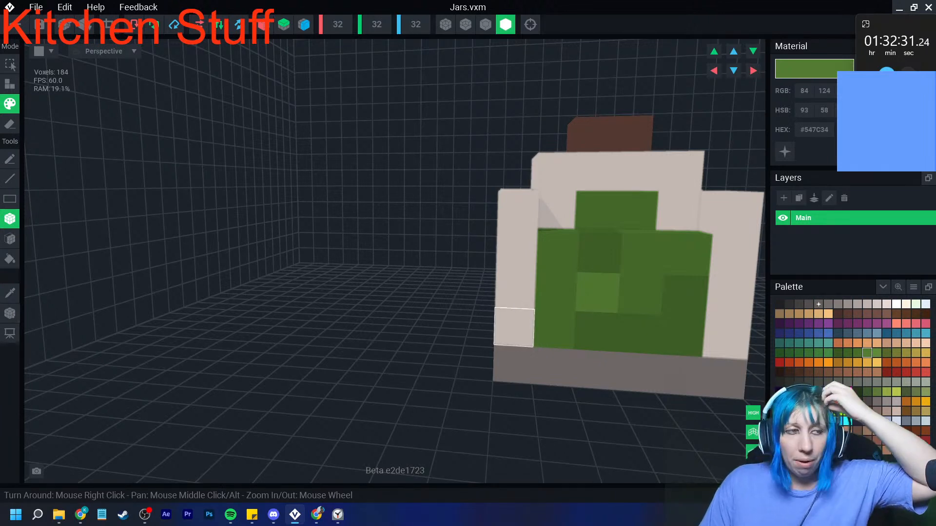
pyautogui.moveTo(483, 326); pyautogui.dragTo(449, 226, button='right')
pyautogui.click(492, 234)
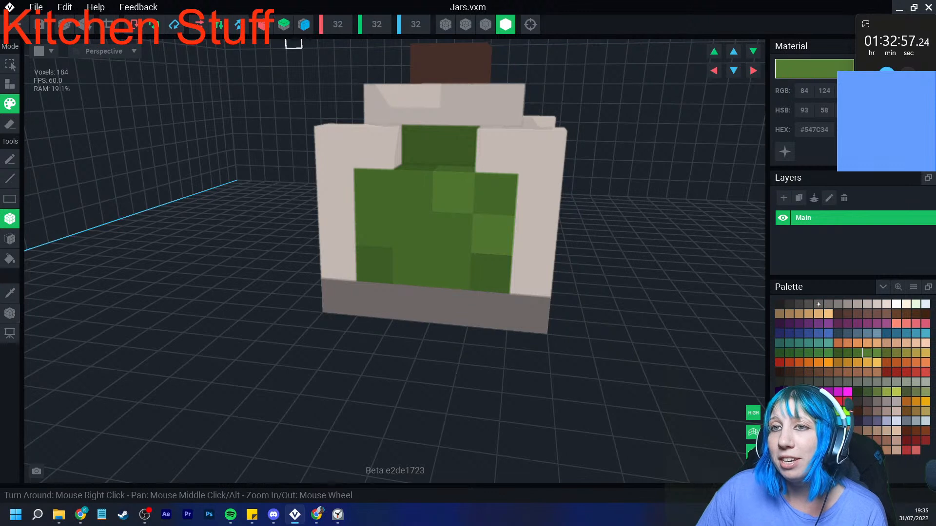
# - Fit the grid to the jar at 6 × 7 × 6, set the pivot to the base centre, and close the model
pyautogui.click(110, 24)
pyautogui.click(9, 314)
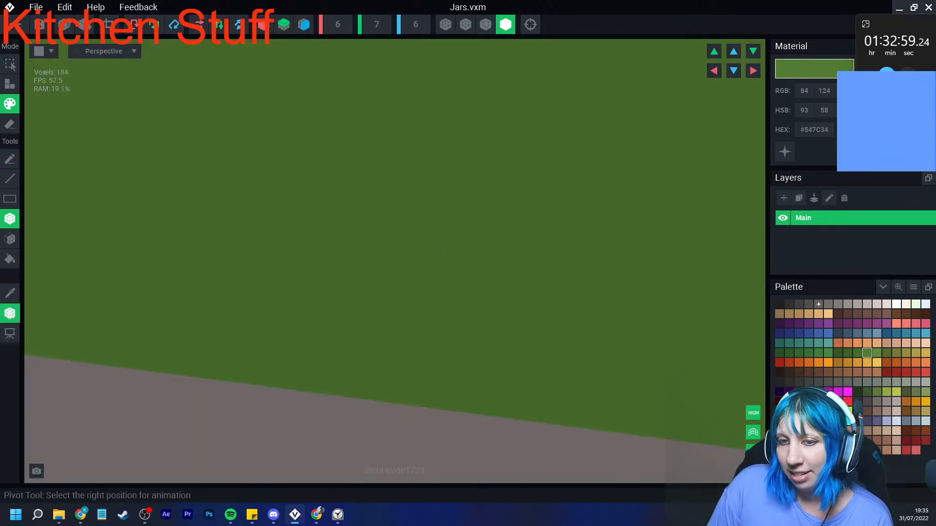
pyautogui.click(49, 325)
pyautogui.scroll(-5, 293, 273)
pyautogui.moveTo(429, 265); pyautogui.dragTo(456, 312, button='right')
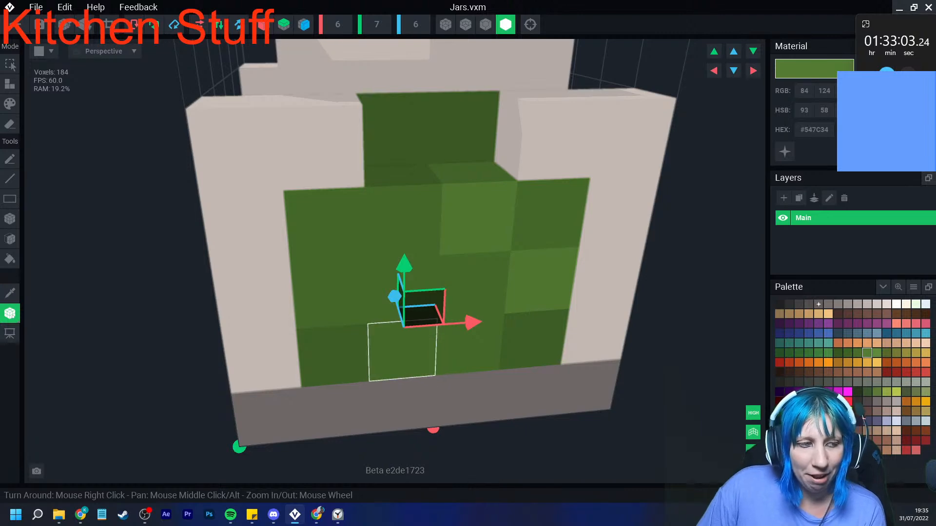
pyautogui.click(928, 7)
pyautogui.click(365, 188)
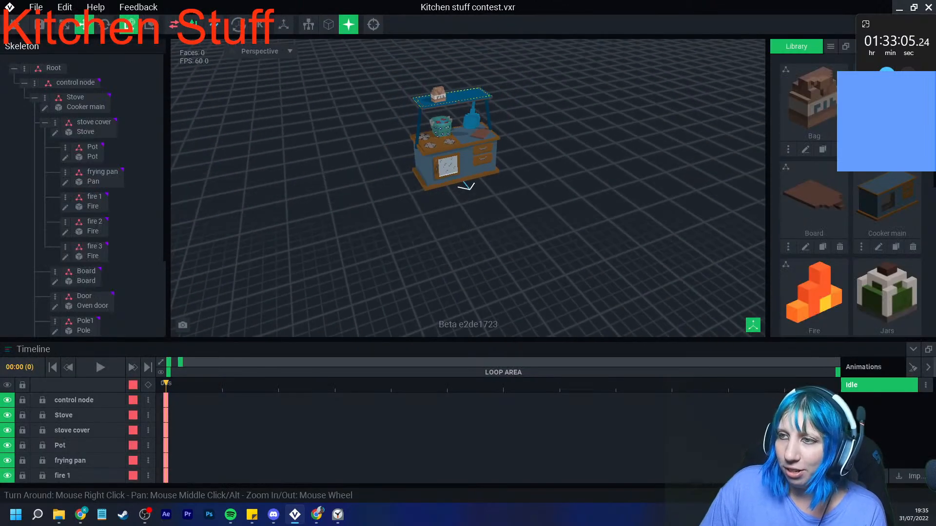
# - Create a child node named Jar under the Shelf node and assign the Jars model to it
pyautogui.moveTo(454, 119); pyautogui.dragTo(435, 172, button='middle')
pyautogui.scroll(5, 436, 171)
pyautogui.scroll(-3, 83, 195)
pyautogui.click(82, 271)
pyautogui.rightClick(78, 272)
pyautogui.click(100, 294)
pyautogui.write('Jar')
pyautogui.press('Return')
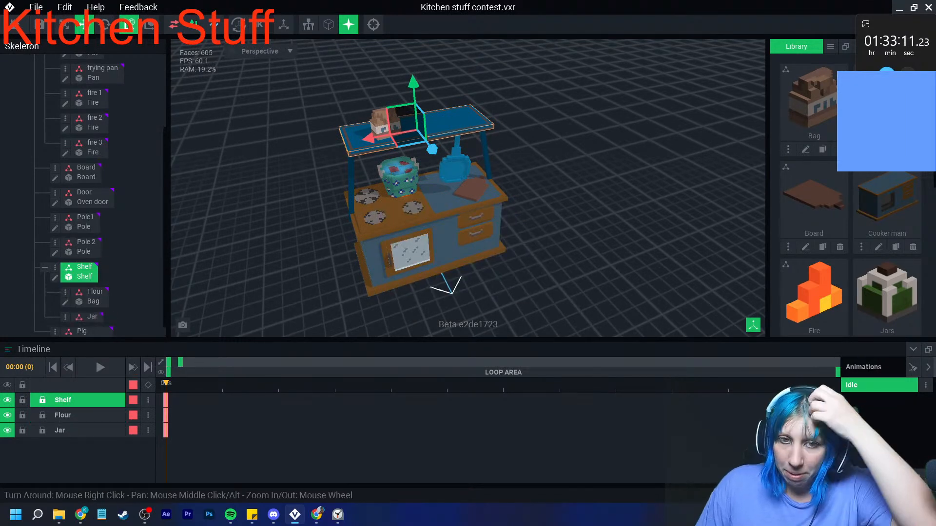
pyautogui.moveTo(887, 293); pyautogui.dragTo(92, 319)
# - Raise the jar so it stands on top of the shelf beside the flour bag
pyautogui.scroll(3, 434, 105)
pyautogui.scroll(3, 470, 88)
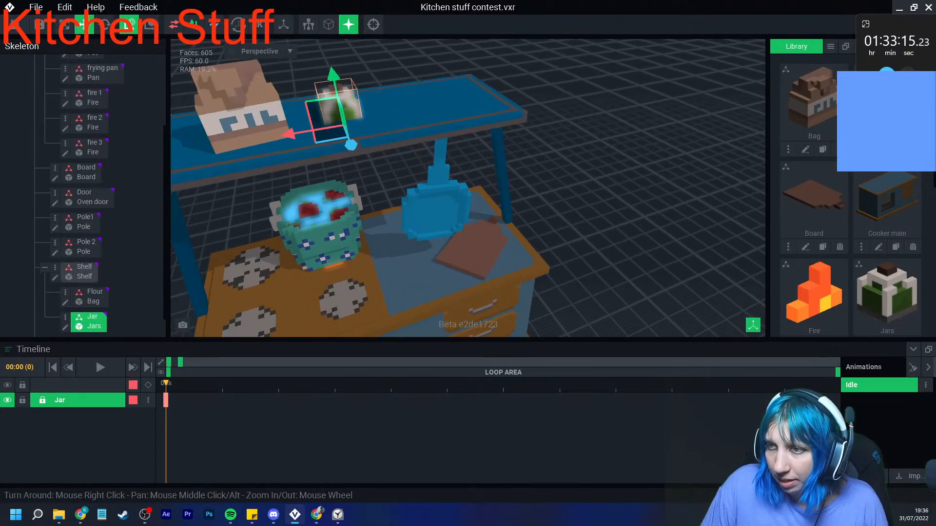
pyautogui.moveTo(332, 77); pyautogui.dragTo(329, 63)
pyautogui.click(395, 61)
pyautogui.moveTo(414, 74); pyautogui.dragTo(385, 110, button='right')
pyautogui.click(381, 107)
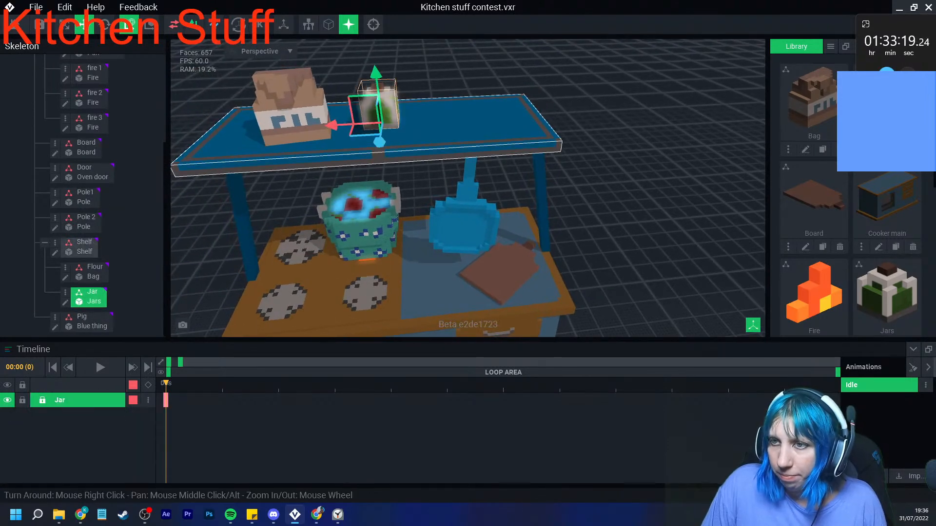
# - Duplicate the jar node as Jar 2 and place the copy beside the first jar, offset -2.5 in depth
pyautogui.click(66, 292)
pyautogui.click(103, 362)
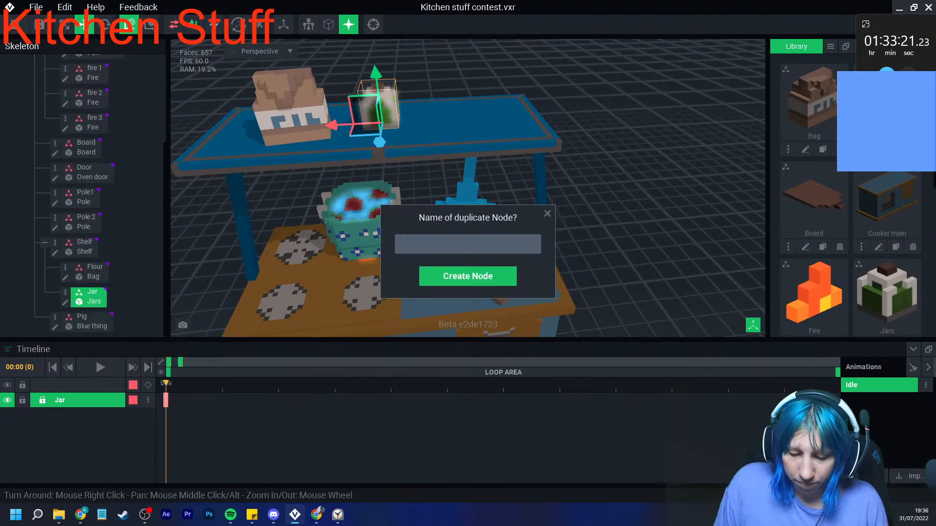
pyautogui.write('Jar')
pyautogui.press('Return')
pyautogui.moveTo(337, 126); pyautogui.dragTo(388, 123)
pyautogui.moveTo(436, 139); pyautogui.dragTo(436, 133)
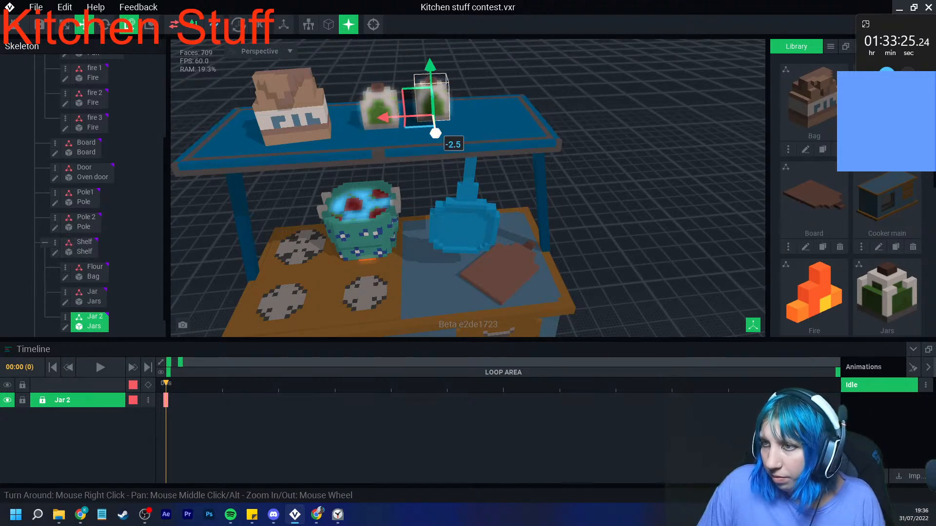
# - Examine the whole stove scene from the front and the burners around the pot up close
pyautogui.click(585, 195)
pyautogui.scroll(-3, 585, 195)
pyautogui.moveTo(585, 195); pyautogui.dragTo(583, 146, button='right')
pyautogui.scroll(-5, 541, 224)
pyautogui.moveTo(527, 223); pyautogui.dragTo(526, 247, button='right')
pyautogui.scroll(2, 537, 229)
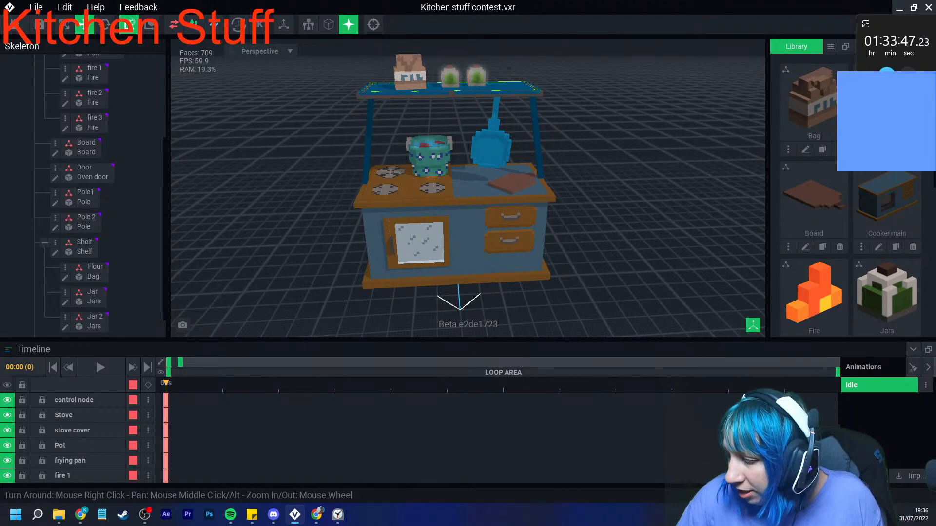
pyautogui.scroll(4, 421, 234)
pyautogui.moveTo(422, 234); pyautogui.dragTo(419, 183, button='right')
pyautogui.scroll(6, 400, 161)
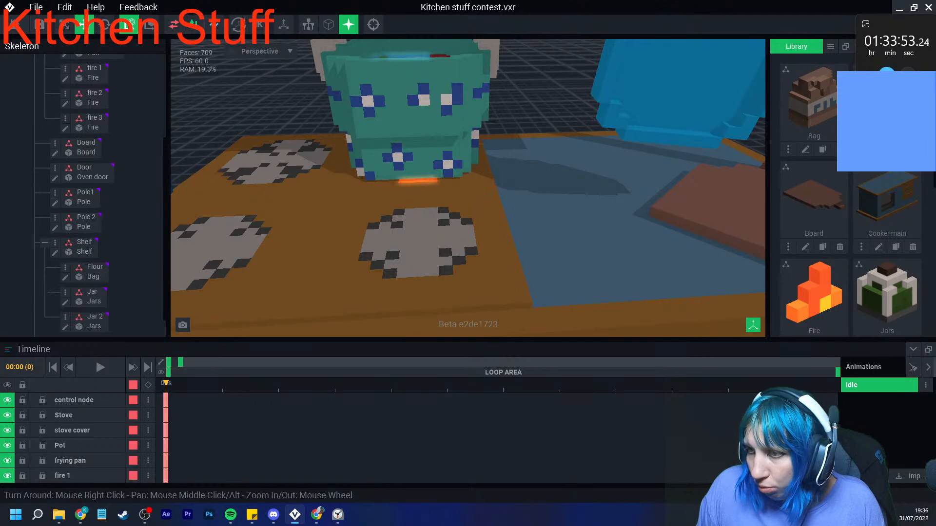
# - Add a keyframe at frame 3 that holds the starting position of fire 1, and go to frame 6
pyautogui.scroll(5, 88, 205)
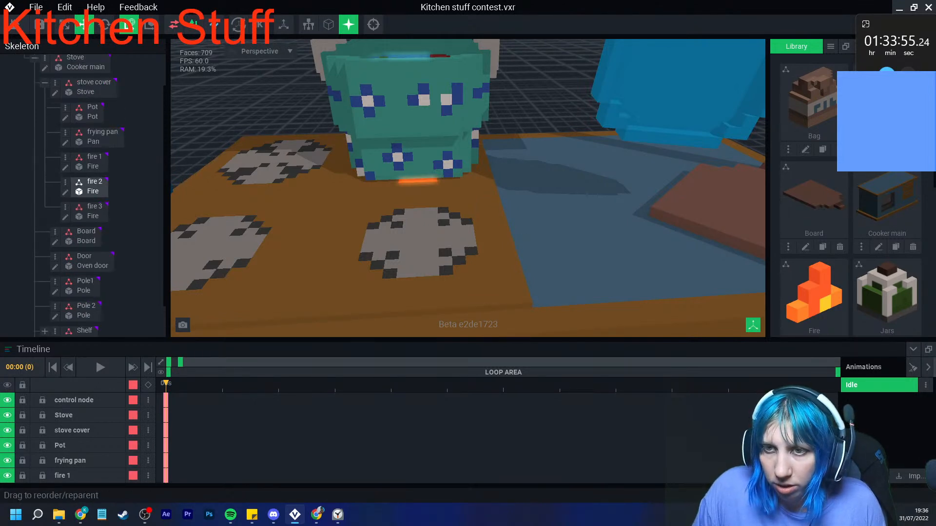
pyautogui.click(90, 200)
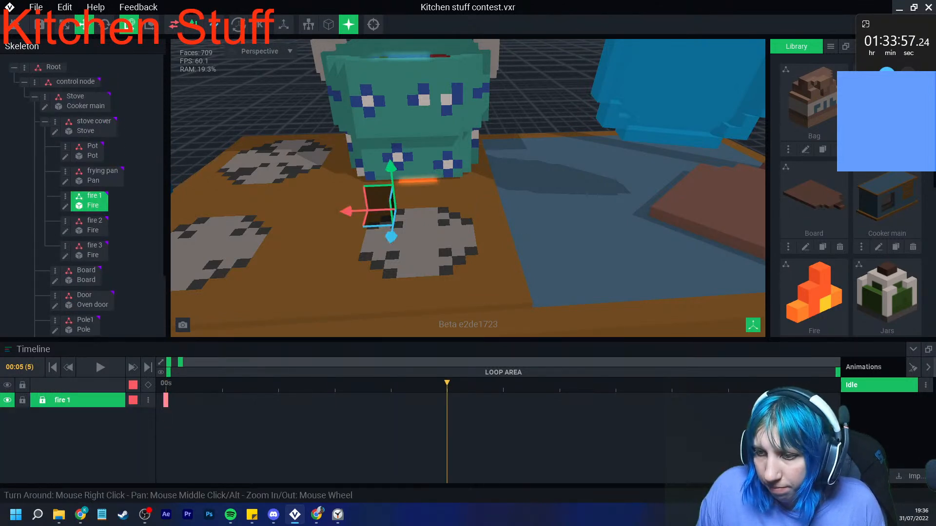
pyautogui.press('k')
pyautogui.click(391, 384)
pyautogui.click(447, 385)
pyautogui.click(503, 384)
# - Move fire 1 outward and up at frame 6 so the flame rises in front of the pot
pyautogui.moveTo(392, 237); pyautogui.dragTo(389, 245)
pyautogui.moveTo(389, 180); pyautogui.dragTo(389, 167)
pyautogui.moveTo(415, 184); pyautogui.dragTo(390, 193, button='right')
pyautogui.scroll(3, 390, 193)
pyautogui.moveTo(391, 180); pyautogui.dragTo(391, 138)
pyautogui.moveTo(409, 200); pyautogui.dragTo(438, 185, button='right')
pyautogui.scroll(2, 429, 191)
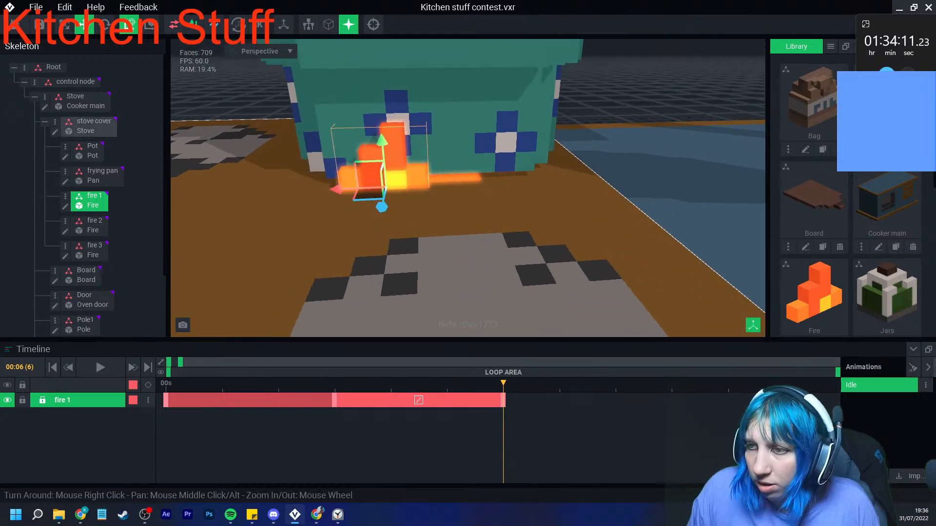
# - Shift fire 1's raised keyframe to frame 9 and tilt the flame slightly at frame 6
pyautogui.moveTo(504, 384); pyautogui.dragTo(672, 400)
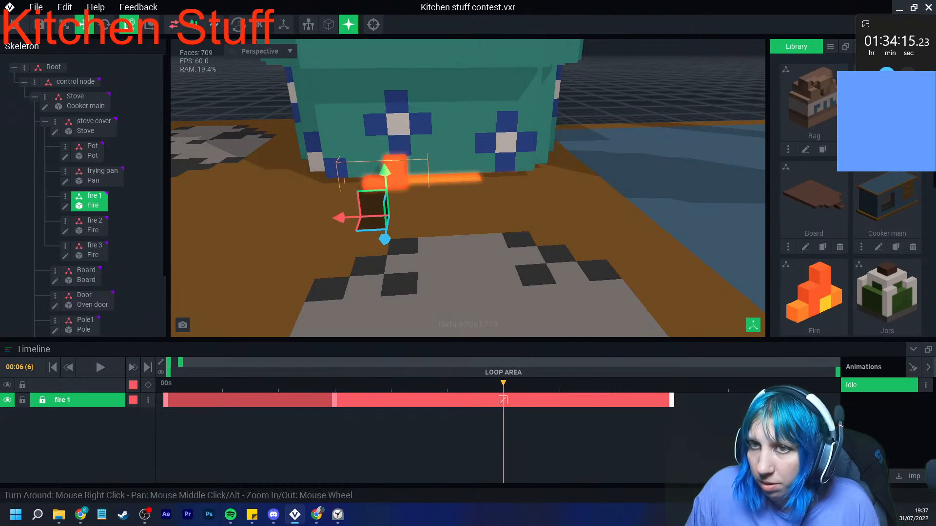
pyautogui.click(105, 24)
pyautogui.moveTo(412, 182); pyautogui.dragTo(409, 180)
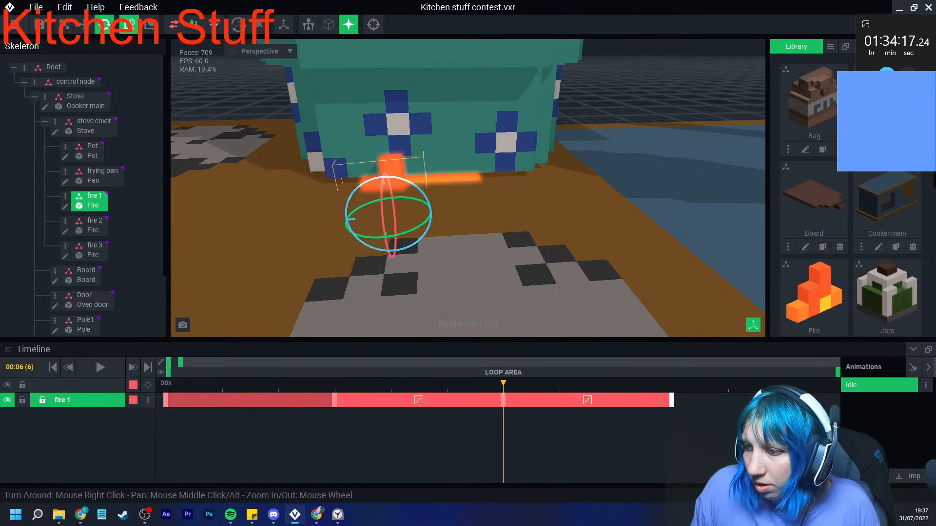
# - Tilt fire 1 slightly the opposite way at frame 13 and advance to frame 17
pyautogui.moveTo(503, 384); pyautogui.dragTo(784, 384)
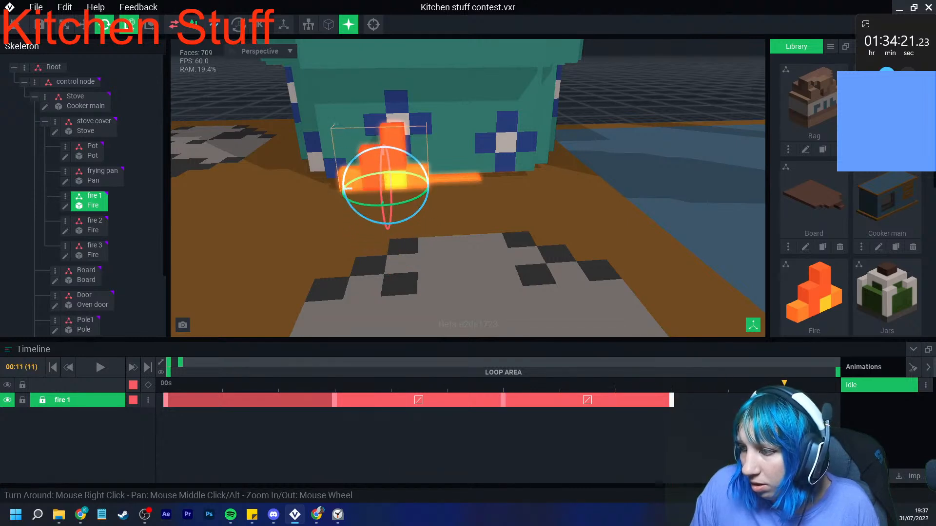
pyautogui.scroll(-3, 502, 429)
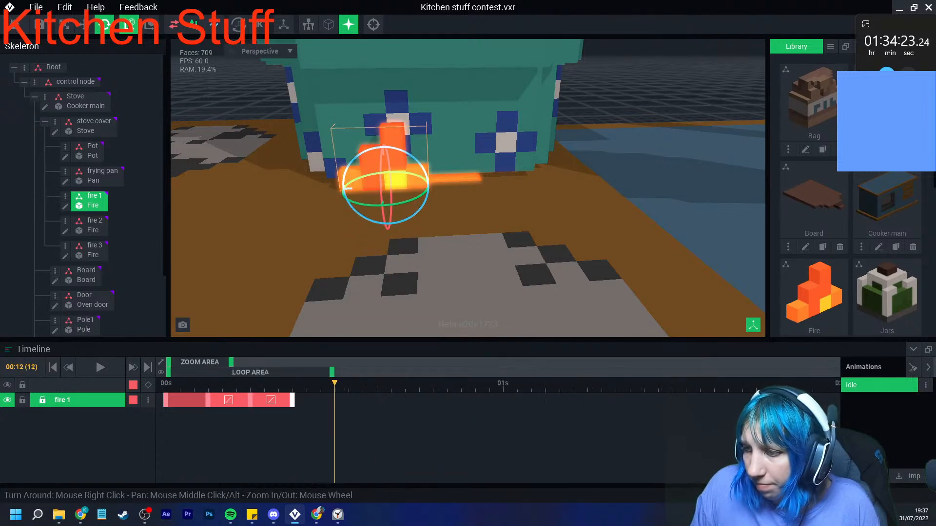
pyautogui.press('Right')
pyautogui.moveTo(425, 172); pyautogui.dragTo(427, 177)
pyautogui.press('Right')
pyautogui.press('Right')
pyautogui.press('Right')
pyautogui.press('Right')
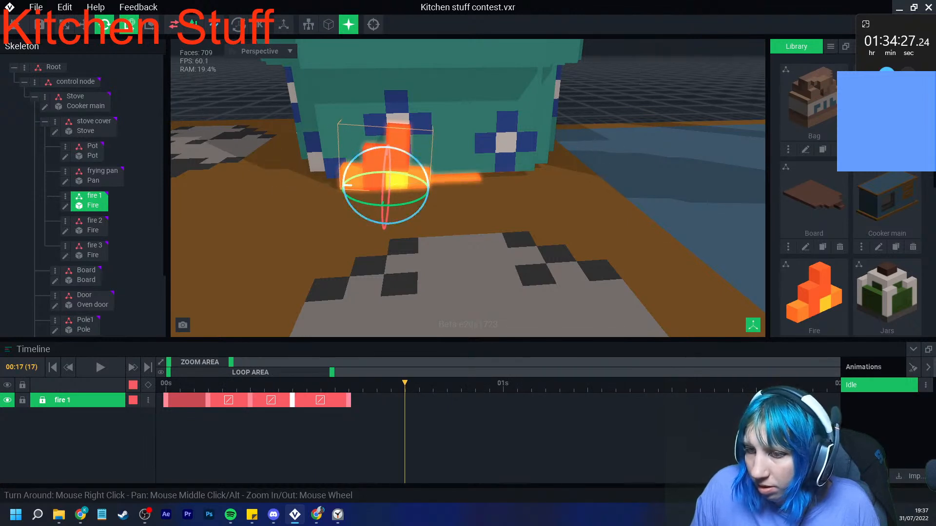
# - Copy fire 1's frame 3 keyframe to frame 21 and tilt the flame slightly at frame 17
pyautogui.rightClick(209, 400)
pyautogui.click(234, 293)
pyautogui.click(462, 384)
pyautogui.rightClick(464, 400)
pyautogui.click(489, 313)
pyautogui.moveTo(461, 385); pyautogui.dragTo(405, 385)
pyautogui.moveTo(416, 188); pyautogui.dragTo(411, 183)
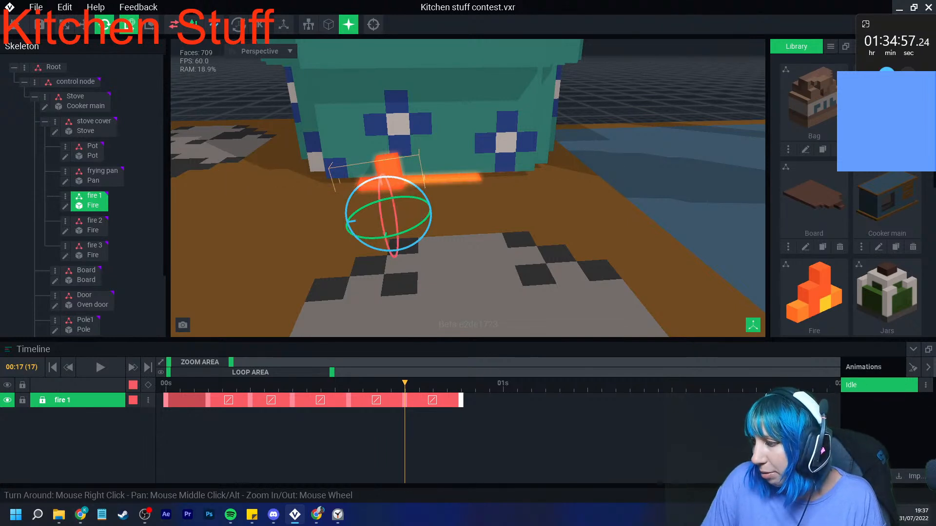
# - View August 2022 in the system calendar
pyautogui.click(915, 515)
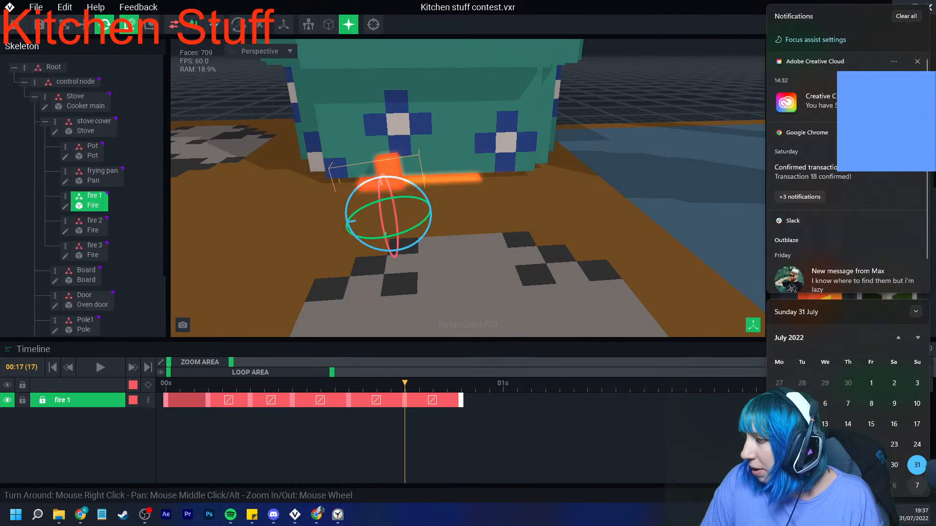
pyautogui.click(918, 338)
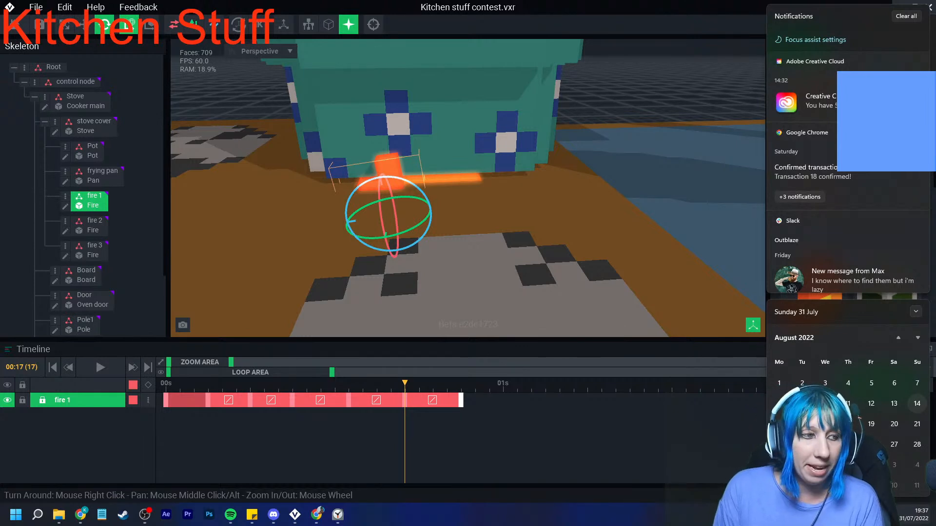
pyautogui.click(914, 515)
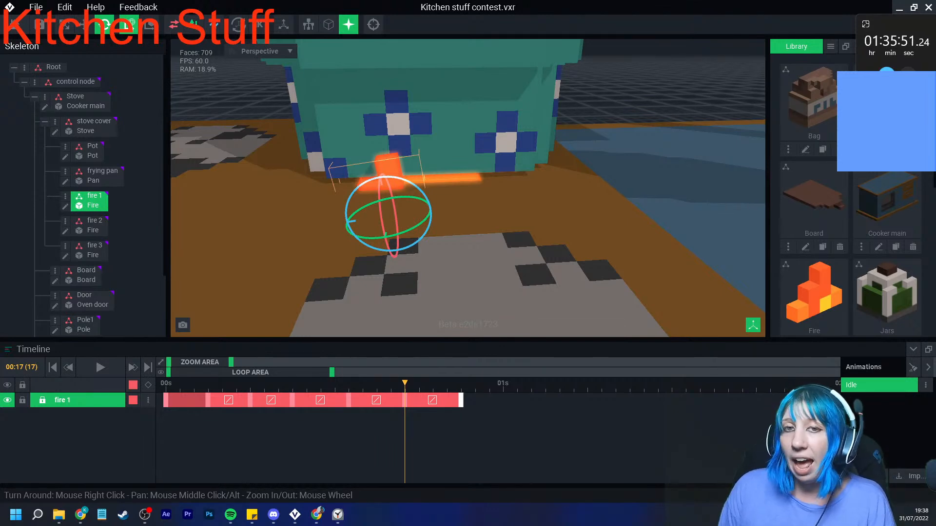
pyautogui.hotkey('alt', 'Tab')
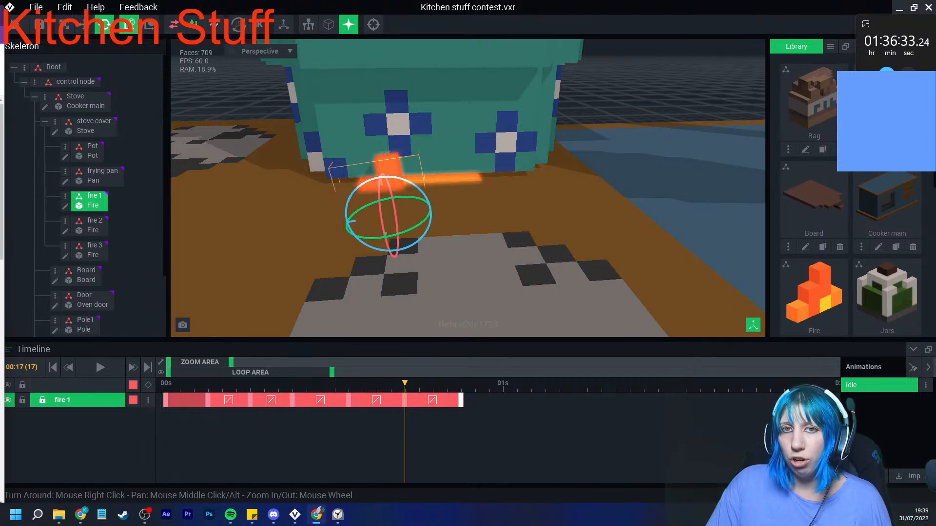
pyautogui.hotkey('alt', 'Tab')
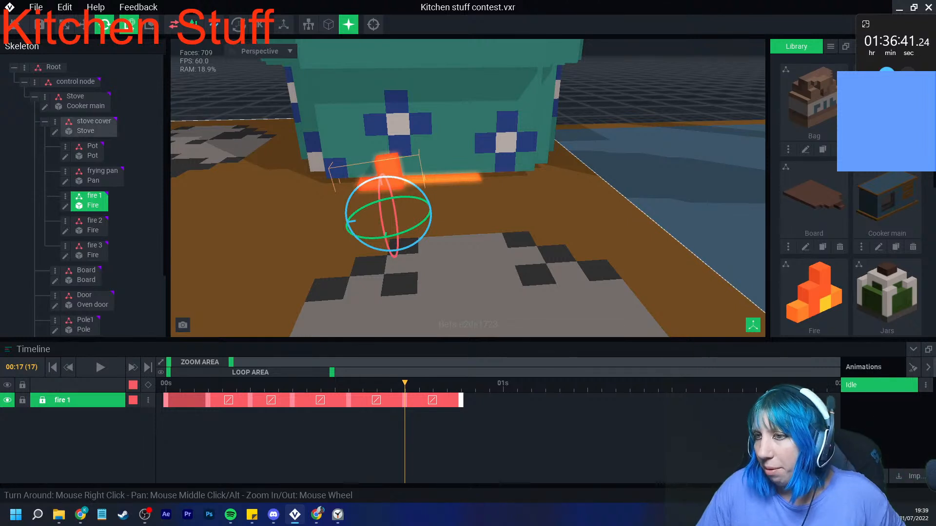
# - Add a keyframe for fire 2 at frame 10 that holds its starting position, and advance to frame 13
pyautogui.press('space')
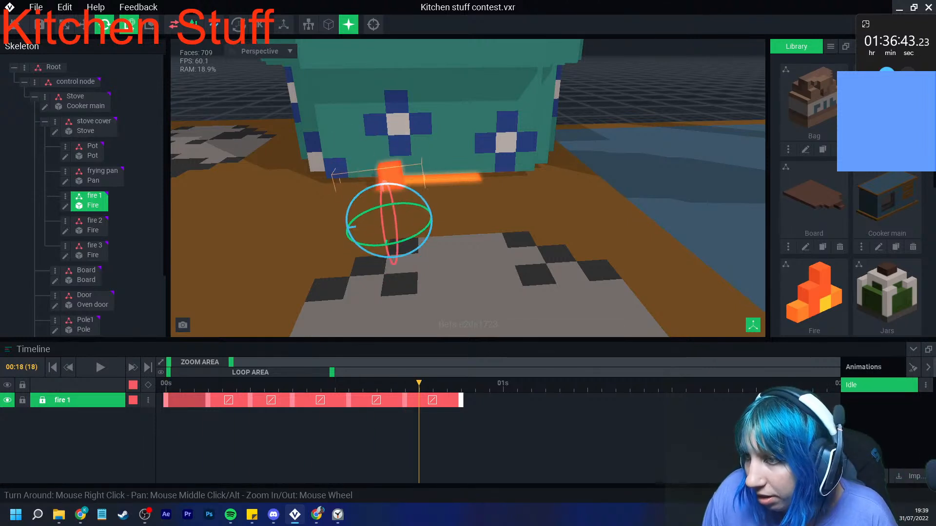
pyautogui.click(90, 227)
pyautogui.moveTo(222, 383); pyautogui.dragTo(306, 384)
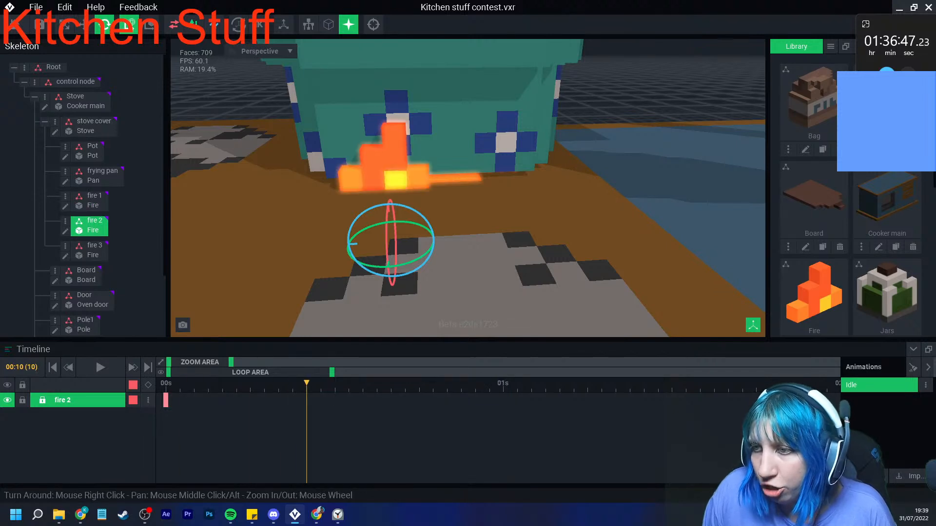
pyautogui.click(148, 385)
pyautogui.click(348, 384)
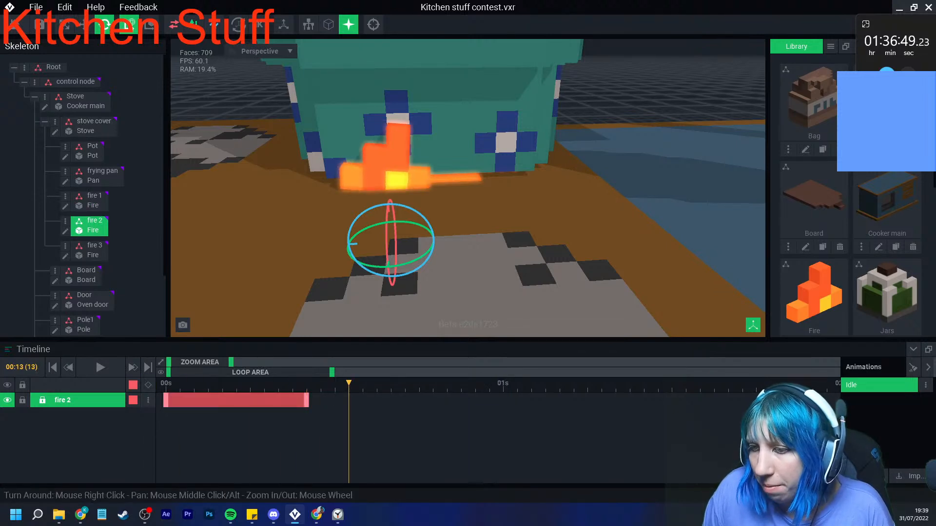
# - Move fire 2 outward and up at frame 11 so the flame shows beside the pot
pyautogui.click(84, 24)
pyautogui.moveTo(374, 232)
pyautogui.mouseDown(button='right')
pyautogui.moveTo(393, 232)
pyautogui.moveTo(370, 242)
pyautogui.mouseUp(button='right')
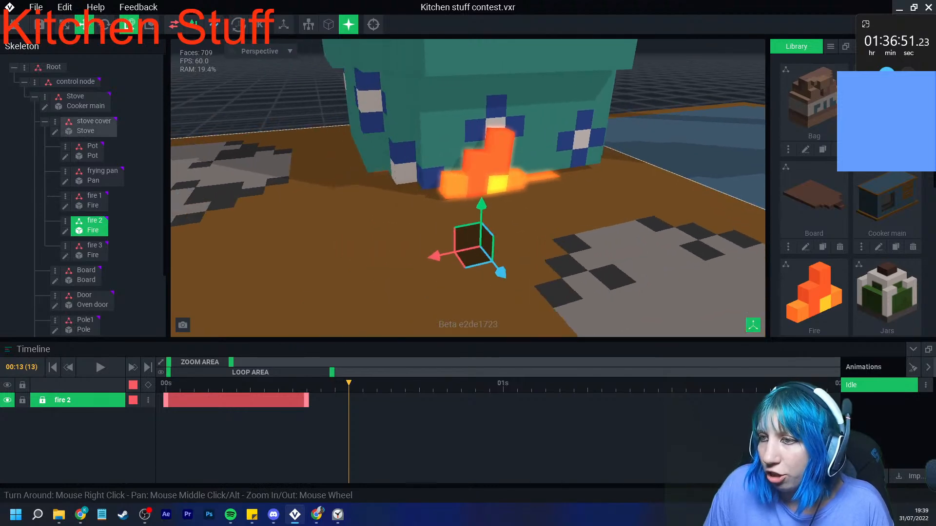
pyautogui.moveTo(474, 240); pyautogui.dragTo(300, 196)
pyautogui.press('e')
pyautogui.moveTo(349, 400); pyautogui.dragTo(321, 384)
pyautogui.click(83, 25)
pyautogui.moveTo(299, 207); pyautogui.dragTo(277, 218)
pyautogui.moveTo(277, 218); pyautogui.dragTo(337, 206, button='right')
pyautogui.moveTo(316, 233)
pyautogui.mouseDown()
pyautogui.moveTo(302, 247)
pyautogui.moveTo(311, 238)
pyautogui.mouseUp()
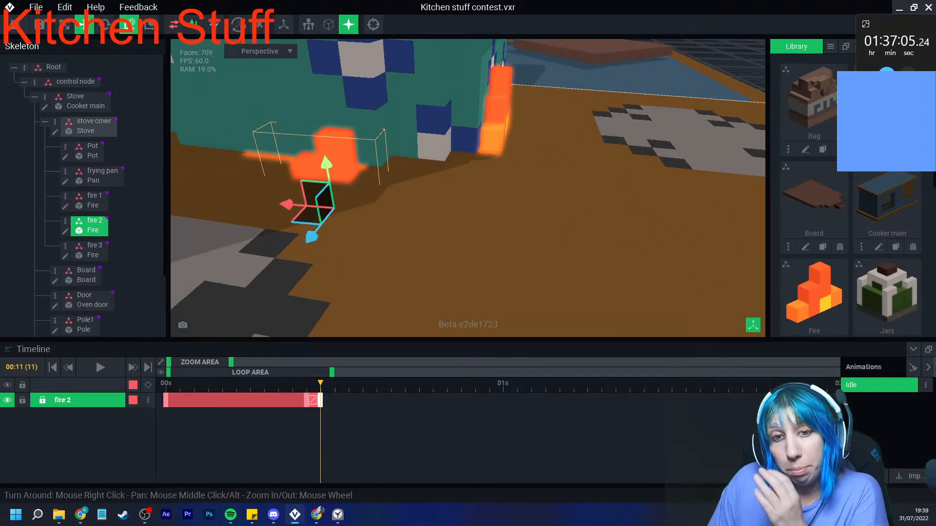
# - Lower fire 2 beneath the stove top at frame 11 and shift its last two keyframes to frames 7 and 8
pyautogui.moveTo(380, 212); pyautogui.dragTo(347, 217, button='right')
pyautogui.scroll(3, 374, 214)
pyautogui.moveTo(359, 202); pyautogui.dragTo(363, 250)
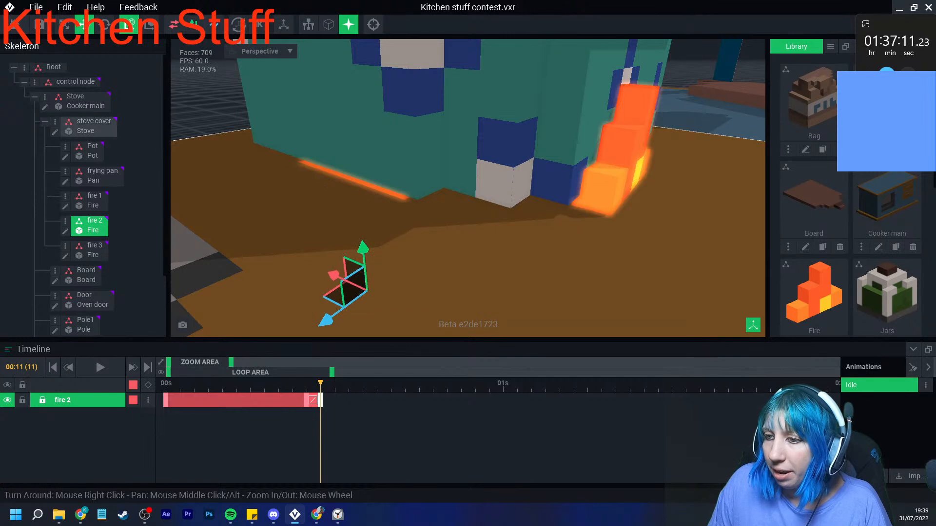
pyautogui.moveTo(320, 384); pyautogui.dragTo(391, 383)
pyautogui.moveTo(306, 401); pyautogui.dragTo(349, 384)
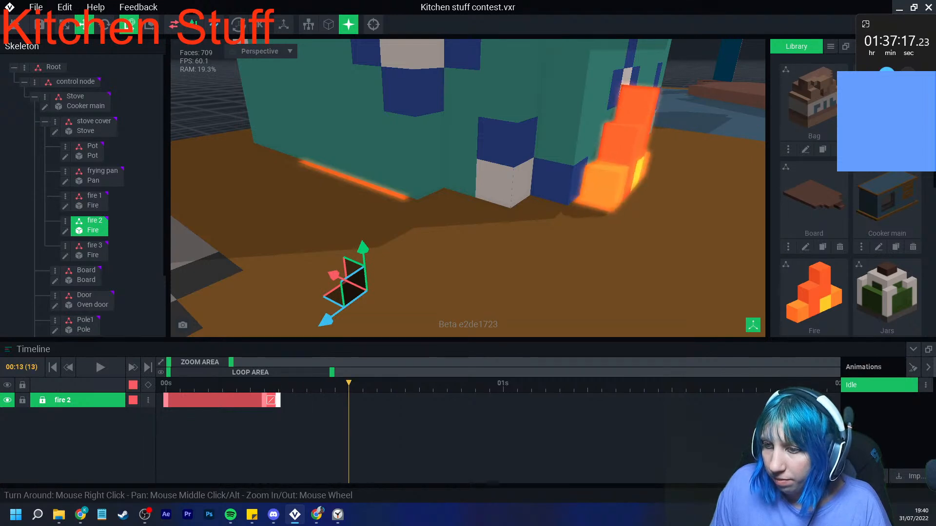
# - Raise fire 2 at frame 13 so the flame shows beside the pot, and shift that keyframe to frame 12
pyautogui.moveTo(362, 248); pyautogui.dragTo(359, 217)
pyautogui.moveTo(354, 161); pyautogui.dragTo(354, 150)
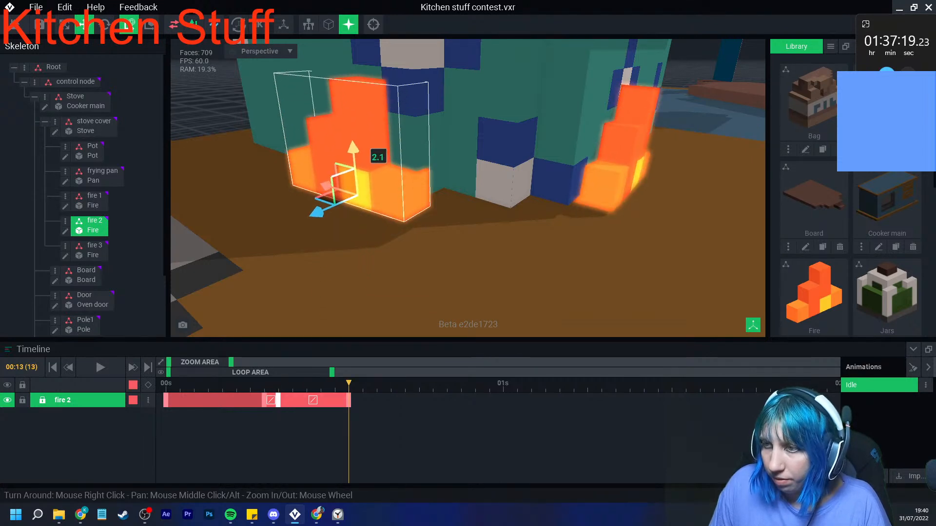
pyautogui.scroll(-2, 361, 166)
pyautogui.moveTo(429, 200)
pyautogui.mouseDown(button='right')
pyautogui.moveTo(376, 213)
pyautogui.moveTo(429, 195)
pyautogui.mouseUp(button='right')
pyautogui.moveTo(322, 197); pyautogui.dragTo(324, 198)
pyautogui.moveTo(349, 384)
pyautogui.mouseDown()
pyautogui.moveTo(293, 384)
pyautogui.moveTo(362, 384)
pyautogui.moveTo(349, 384)
pyautogui.mouseUp()
pyautogui.moveTo(439, 249); pyautogui.dragTo(341, 237, button='right')
pyautogui.scroll(-6, 438, 239)
pyautogui.moveTo(429, 234); pyautogui.dragTo(446, 253, button='right')
pyautogui.scroll(3, 439, 248)
pyautogui.scroll(5, 446, 253)
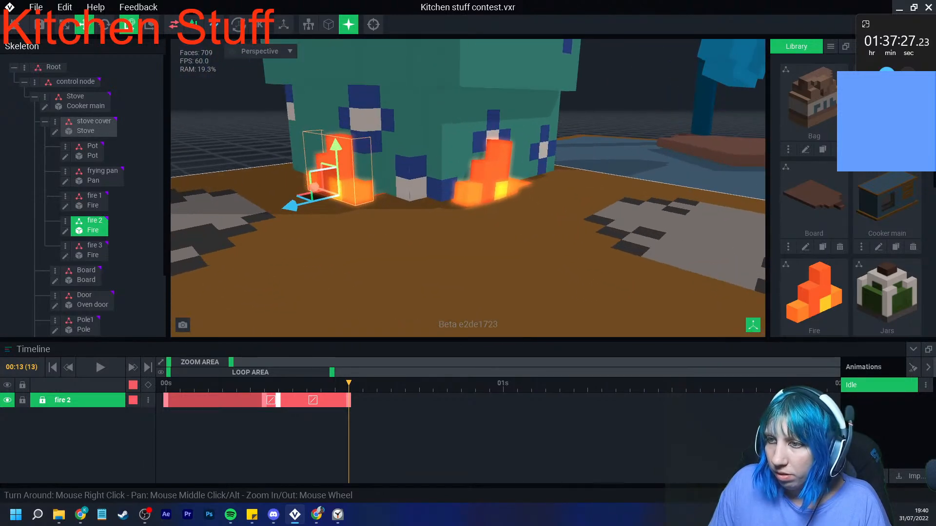
pyautogui.moveTo(349, 401); pyautogui.dragTo(334, 383)
# - Rotate fire 2 slightly at frames 15 and 18 so the flame sways beside the pot
pyautogui.click(105, 24)
pyautogui.moveTo(341, 243); pyautogui.dragTo(419, 239, button='right')
pyautogui.scroll(2, 370, 234)
pyautogui.moveTo(324, 271); pyautogui.dragTo(317, 264)
pyautogui.moveTo(334, 384); pyautogui.dragTo(419, 383)
pyautogui.moveTo(323, 240); pyautogui.dragTo(328, 250)
pyautogui.click(461, 383)
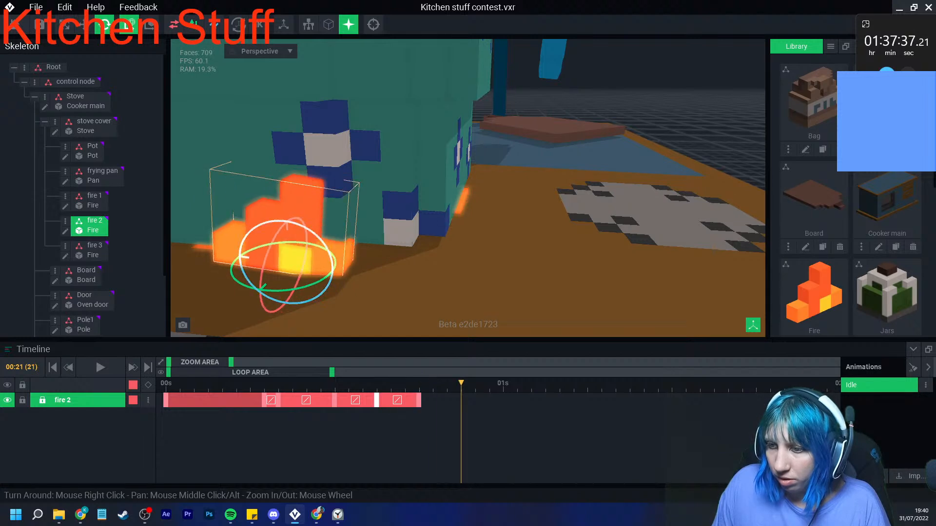
# - Copy fire 2's frame 8 keyframe and paste it at frame 24
pyautogui.rightClick(265, 400)
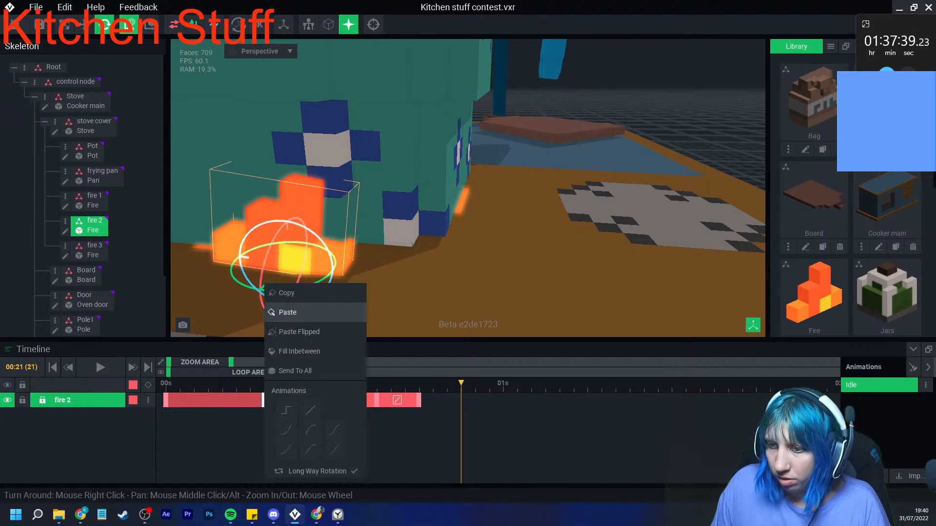
pyautogui.click(286, 293)
pyautogui.rightClick(278, 400)
pyautogui.click(297, 293)
pyautogui.rightClick(499, 400)
pyautogui.click(518, 312)
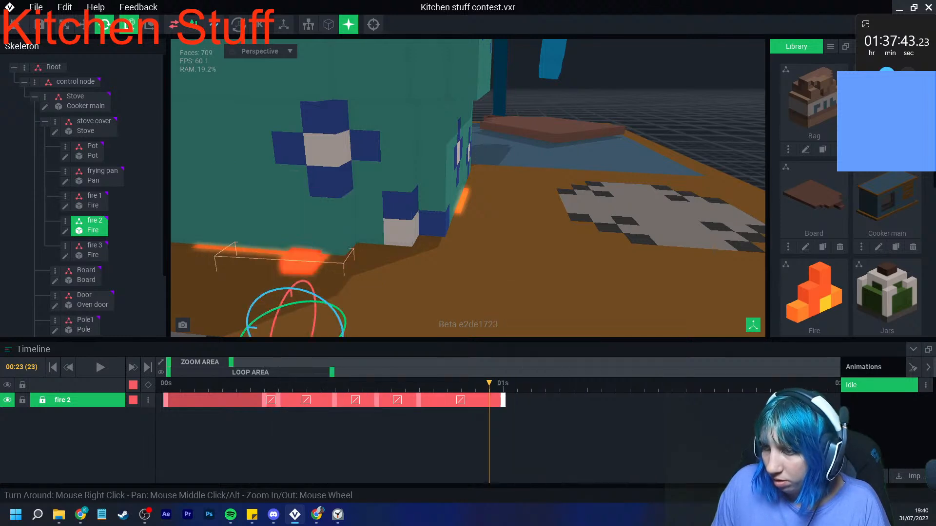
# - Add a keyframe for fire 3 at frame 5 that holds its starting position
pyautogui.click(93, 126)
pyautogui.scroll(-2, 402, 174)
pyautogui.moveTo(489, 383)
pyautogui.mouseDown()
pyautogui.moveTo(250, 384)
pyautogui.moveTo(503, 383)
pyautogui.mouseUp()
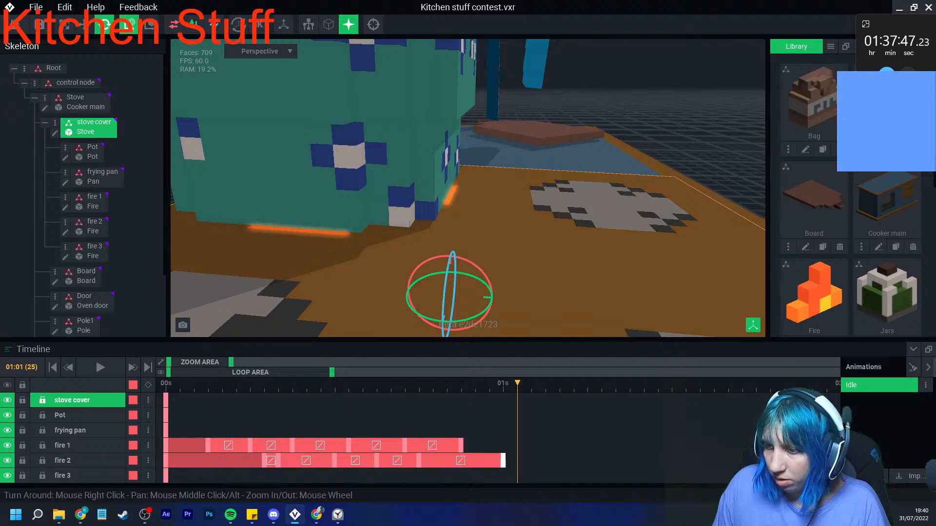
pyautogui.moveTo(497, 225); pyautogui.dragTo(429, 229, button='right')
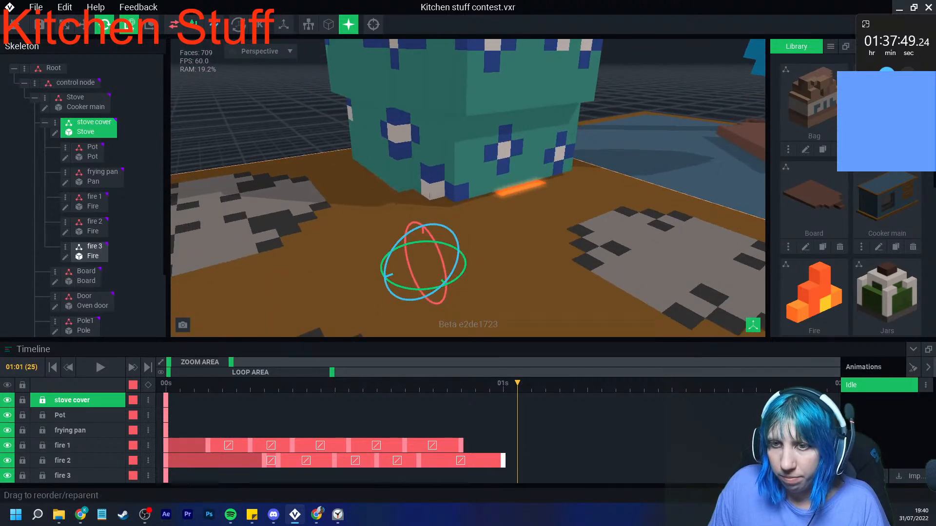
pyautogui.click(92, 251)
pyautogui.moveTo(517, 383); pyautogui.dragTo(236, 384)
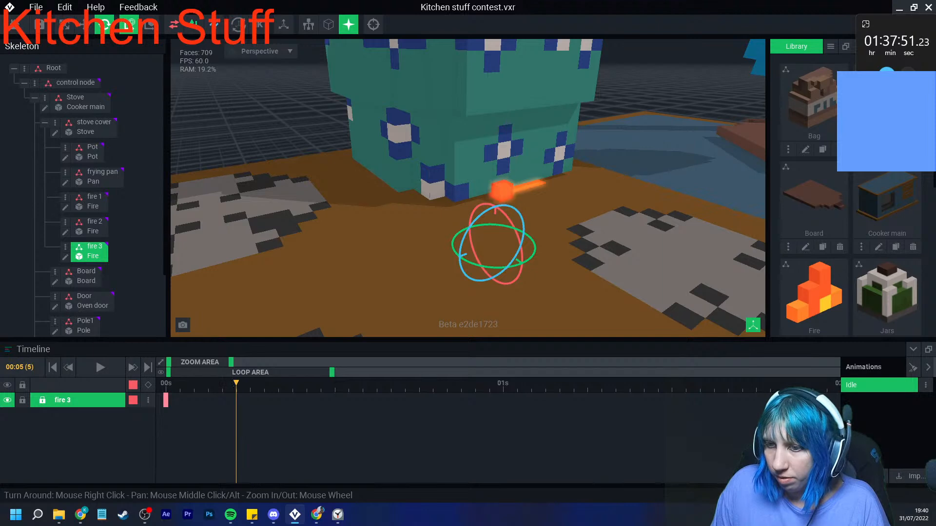
pyautogui.scroll(4, 497, 228)
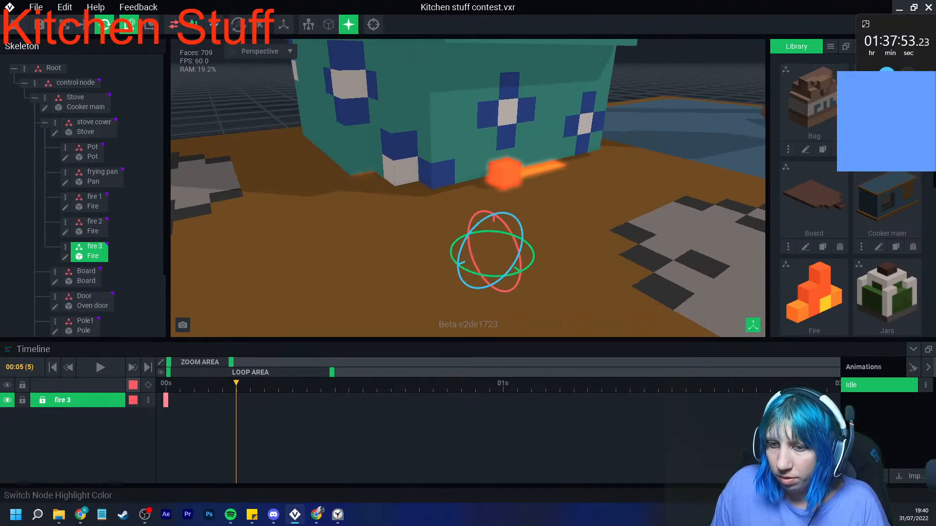
pyautogui.click(148, 385)
# - Move and rotate fire 3 at frame 6 so it lies beneath the stove top at the pot's corner
pyautogui.click(251, 384)
pyautogui.click(85, 24)
pyautogui.moveTo(448, 272); pyautogui.dragTo(364, 300)
pyautogui.moveTo(409, 242); pyautogui.dragTo(404, 183)
pyautogui.moveTo(407, 188); pyautogui.dragTo(441, 197, button='right')
pyautogui.click(105, 24)
pyautogui.moveTo(417, 245); pyautogui.dragTo(566, 172)
pyautogui.moveTo(431, 200); pyautogui.dragTo(502, 191, button='right')
pyautogui.click(84, 25)
pyautogui.moveTo(394, 209); pyautogui.dragTo(384, 228)
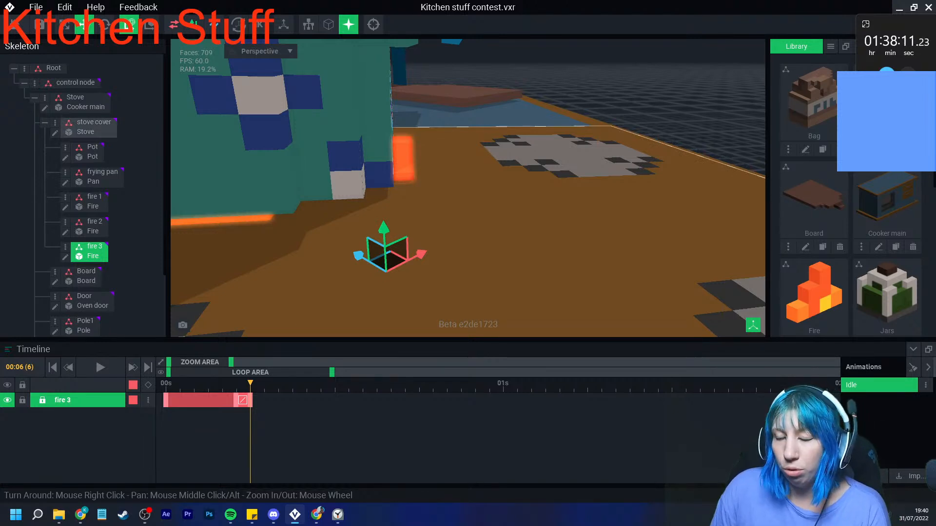
# - Raise fire 3 at frame 15 so the flame shows at the pot's corner, and shift that keyframe to frame 23
pyautogui.moveTo(551, 214); pyautogui.dragTo(425, 254, button='right')
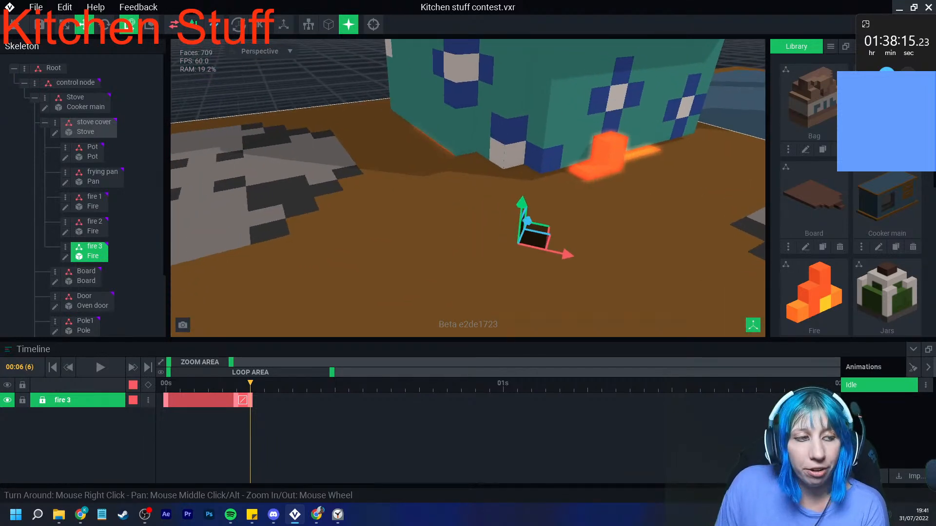
pyautogui.scroll(-3, 517, 200)
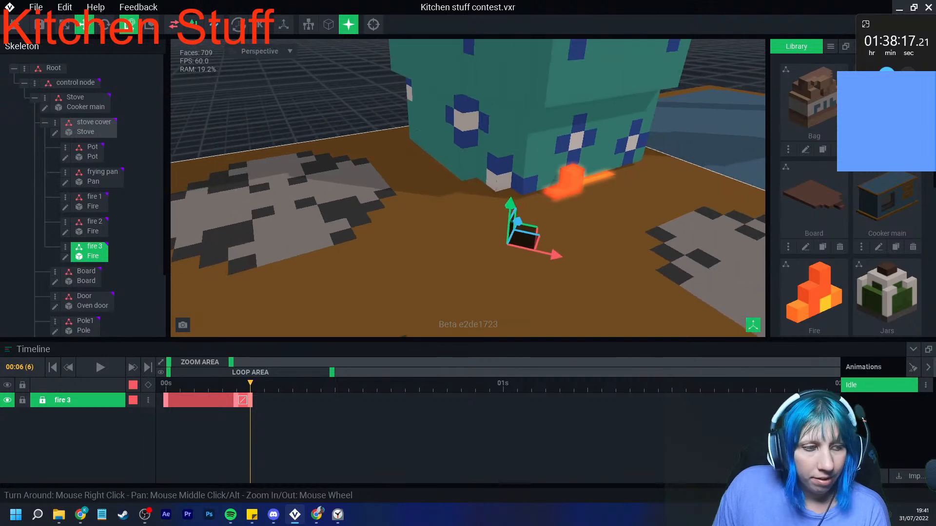
pyautogui.scroll(5, 517, 200)
pyautogui.moveTo(517, 200); pyautogui.dragTo(509, 206, button='middle')
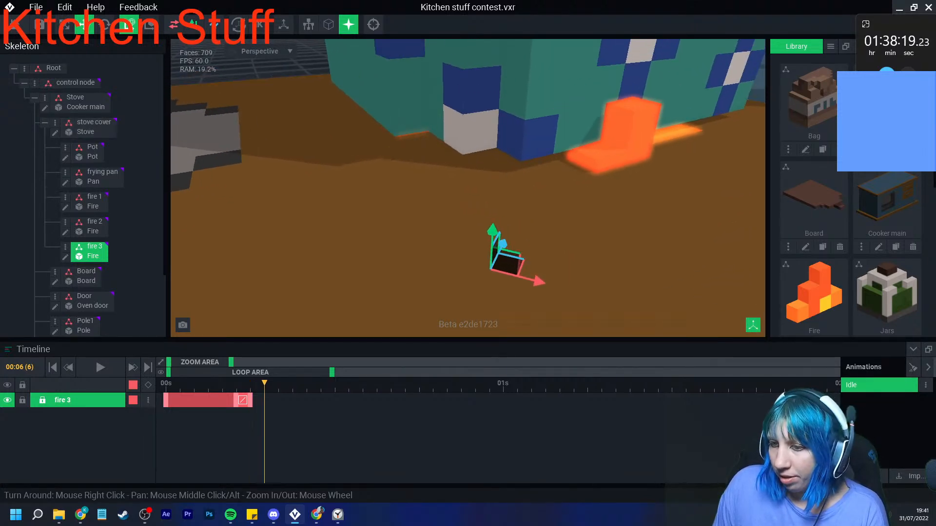
pyautogui.click(349, 383)
pyautogui.click(377, 383)
pyautogui.moveTo(492, 235); pyautogui.dragTo(497, 137)
pyautogui.moveTo(498, 137); pyautogui.dragTo(453, 167, button='middle')
pyautogui.moveTo(377, 383); pyautogui.dragTo(489, 401)
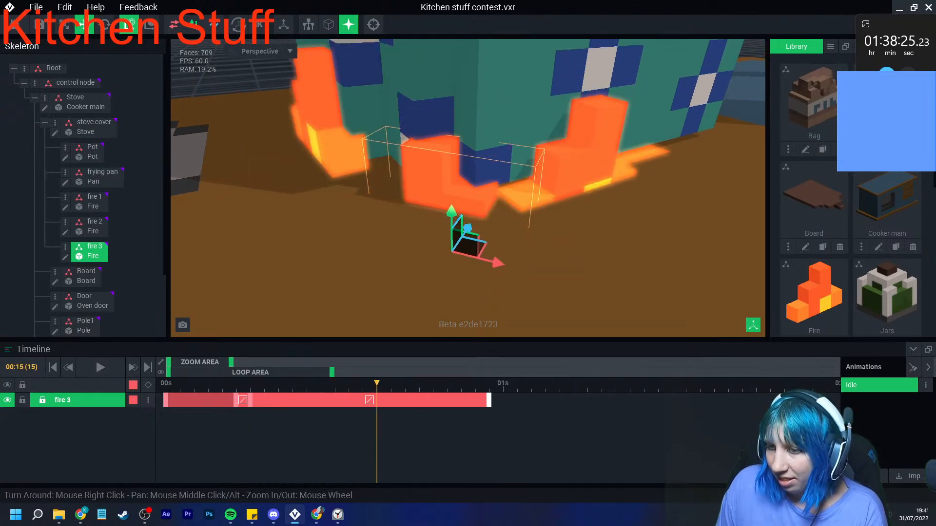
# - Copy fire 3's frame 6 keyframe and paste it at frame 9
pyautogui.rightClick(251, 400)
pyautogui.click(272, 293)
pyautogui.rightClick(289, 400)
pyautogui.click(308, 313)
# - Rotate fire 3 slightly at frames 14, 18 and 28 so the flame sways at the pot's corner
pyautogui.moveTo(377, 383)
pyautogui.mouseDown()
pyautogui.moveTo(163, 383)
pyautogui.moveTo(446, 383)
pyautogui.moveTo(363, 383)
pyautogui.mouseUp()
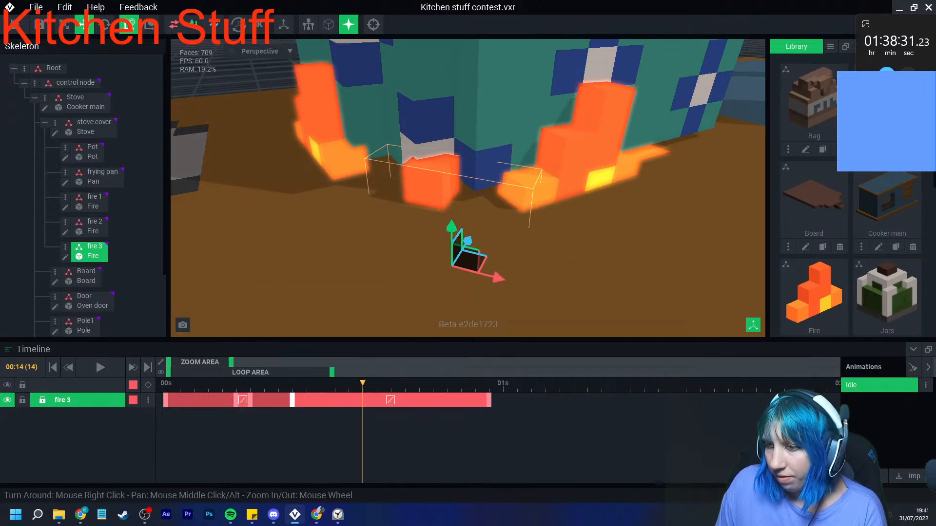
pyautogui.click(104, 24)
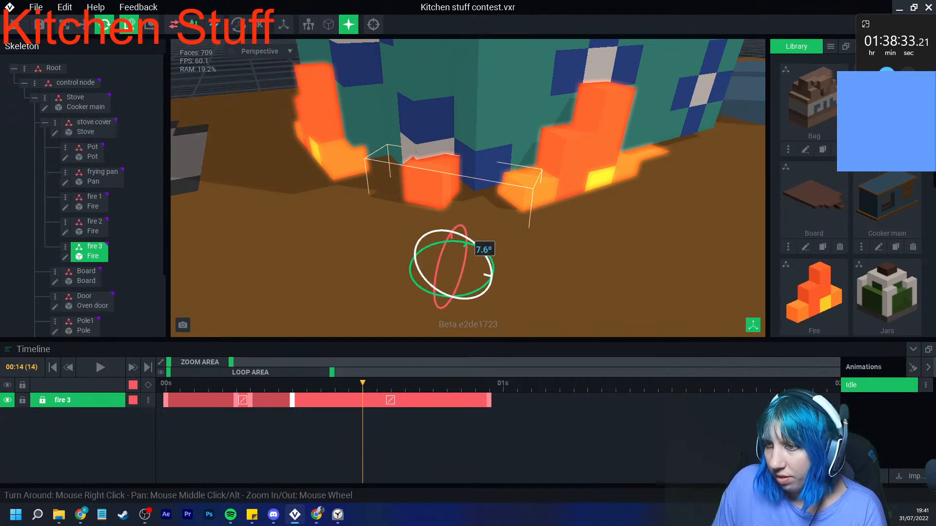
pyautogui.moveTo(476, 245); pyautogui.dragTo(467, 249)
pyautogui.moveTo(363, 384); pyautogui.dragTo(418, 384)
pyautogui.click(488, 236)
pyautogui.click(493, 232)
pyautogui.click(472, 204)
pyautogui.moveTo(489, 235); pyautogui.dragTo(480, 257)
pyautogui.moveTo(419, 384); pyautogui.dragTo(560, 383)
pyautogui.click(487, 213)
pyautogui.moveTo(488, 213); pyautogui.dragTo(488, 220)
pyautogui.moveTo(559, 384); pyautogui.dragTo(615, 383)
# - Copy fire 3's frame 5 keyframe and paste it at frame 36
pyautogui.rightClick(236, 400)
pyautogui.click(260, 293)
pyautogui.click(671, 384)
pyautogui.rightClick(672, 401)
pyautogui.click(698, 313)
pyautogui.moveTo(672, 384); pyautogui.dragTo(545, 384)
# - Paste a copy of fire 3's frame 6 keyframe at frame 36, and tilt the flame at frame 31
pyautogui.rightClick(251, 400)
pyautogui.click(274, 294)
pyautogui.rightClick(673, 400)
pyautogui.click(697, 312)
pyautogui.moveTo(682, 383); pyautogui.dragTo(601, 384)
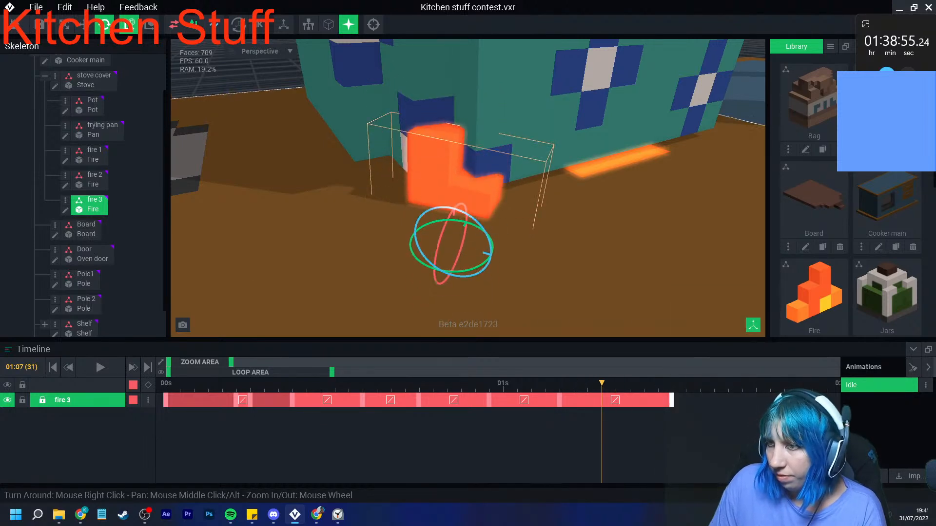
pyautogui.moveTo(475, 222); pyautogui.dragTo(484, 228)
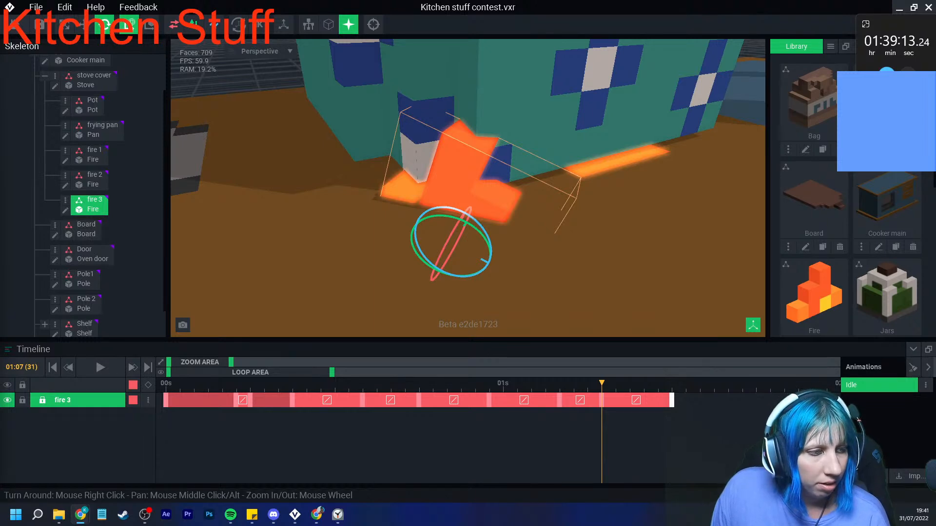
# - Shift fire 1 sideways along the pot's side at frames 3 and 6, away from the corner flame
pyautogui.moveTo(601, 384); pyautogui.dragTo(334, 384)
pyautogui.scroll(-2, 469, 254)
pyautogui.click(566, 178)
pyautogui.moveTo(566, 178); pyautogui.dragTo(463, 164, button='right')
pyautogui.moveTo(334, 384); pyautogui.dragTo(208, 383)
pyautogui.click(84, 25)
pyautogui.moveTo(458, 263); pyautogui.dragTo(399, 250, button='middle')
pyautogui.moveTo(398, 283); pyautogui.dragTo(467, 287)
pyautogui.moveTo(208, 383); pyautogui.dragTo(250, 384)
pyautogui.moveTo(401, 251); pyautogui.dragTo(471, 250)
# - Shift fire 1 sideways away from the pot's corner at frames 9, 13 and 17
pyautogui.click(293, 384)
pyautogui.moveTo(391, 209); pyautogui.dragTo(453, 207)
pyautogui.click(194, 383)
pyautogui.moveTo(194, 384); pyautogui.dragTo(349, 383)
pyautogui.moveTo(394, 207); pyautogui.dragTo(454, 207)
pyautogui.click(391, 384)
pyautogui.moveTo(391, 383)
pyautogui.mouseDown()
pyautogui.moveTo(418, 383)
pyautogui.moveTo(405, 383)
pyautogui.mouseUp()
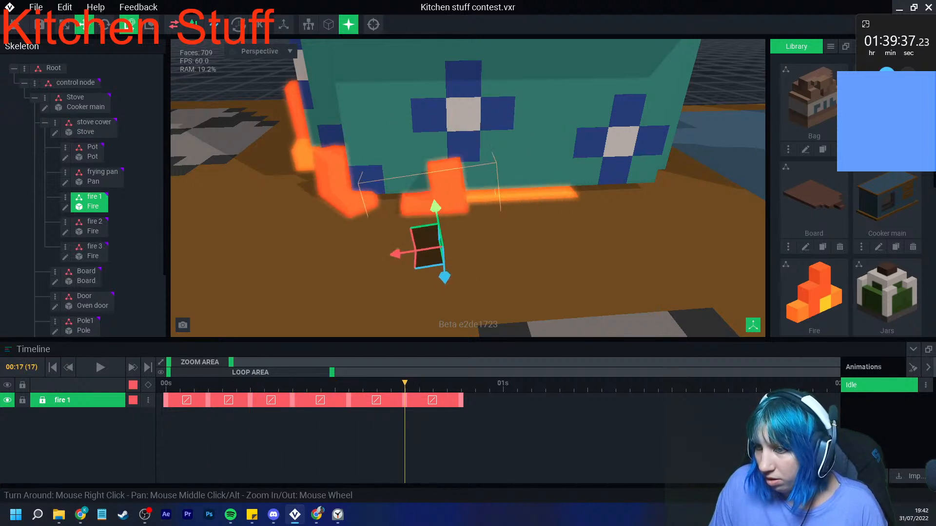
pyautogui.moveTo(394, 253); pyautogui.dragTo(456, 245)
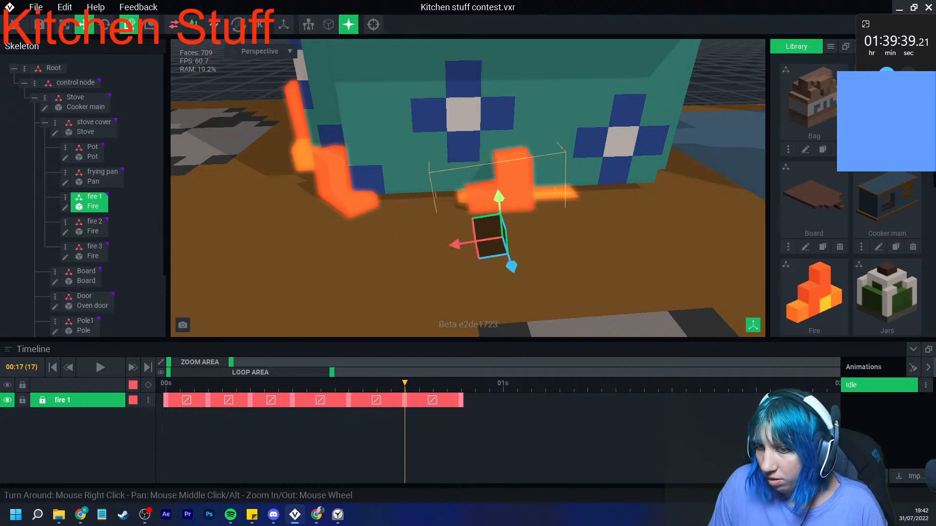
# - Copy fire 1's frame 0 keyframe and paste it at frame 21
pyautogui.rightClick(166, 400)
pyautogui.click(188, 294)
pyautogui.rightClick(462, 401)
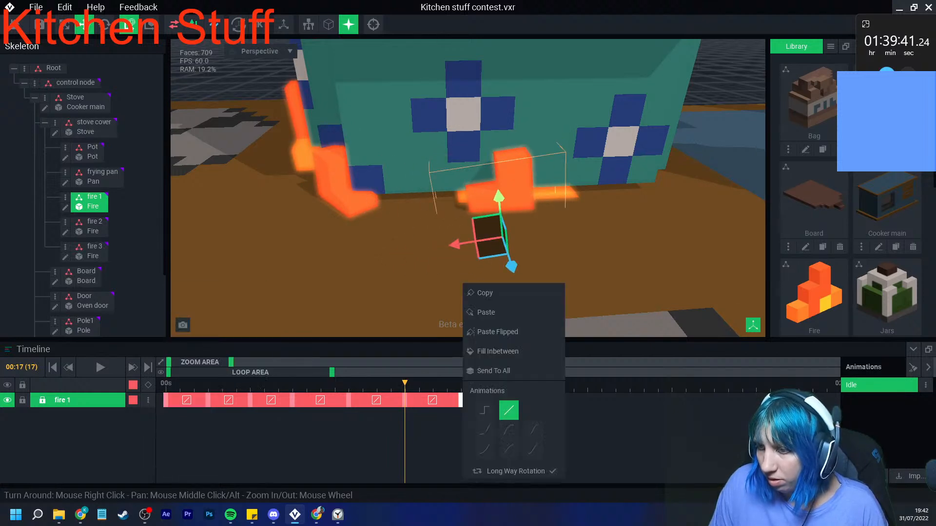
pyautogui.click(486, 312)
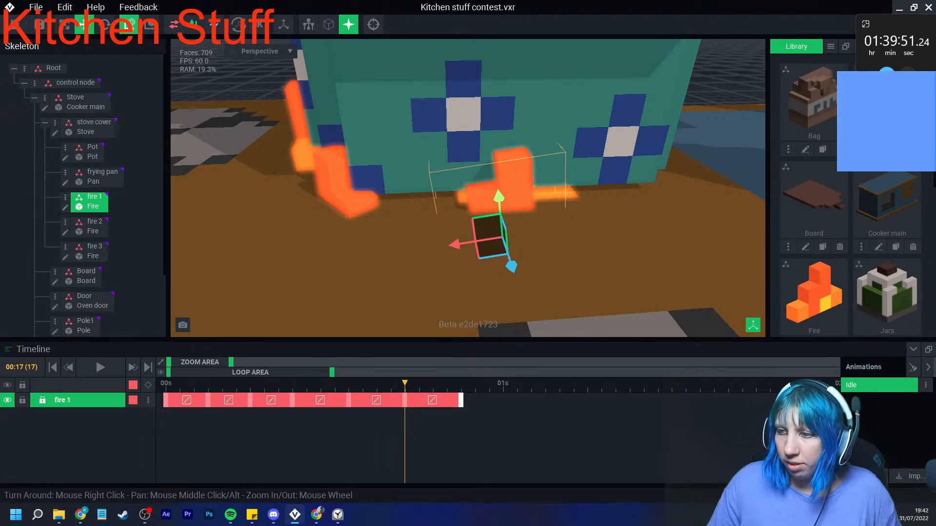
# - Play the animation from frame 0, examine the fires around the pot from several angles, and stop playback
pyautogui.moveTo(405, 384); pyautogui.dragTo(151, 398)
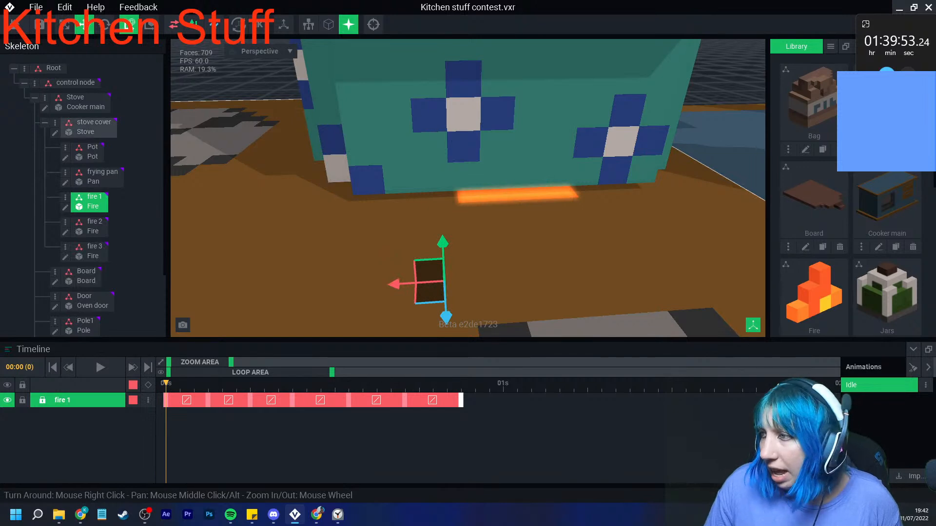
pyautogui.scroll(-3, 468, 188)
pyautogui.scroll(3, 468, 188)
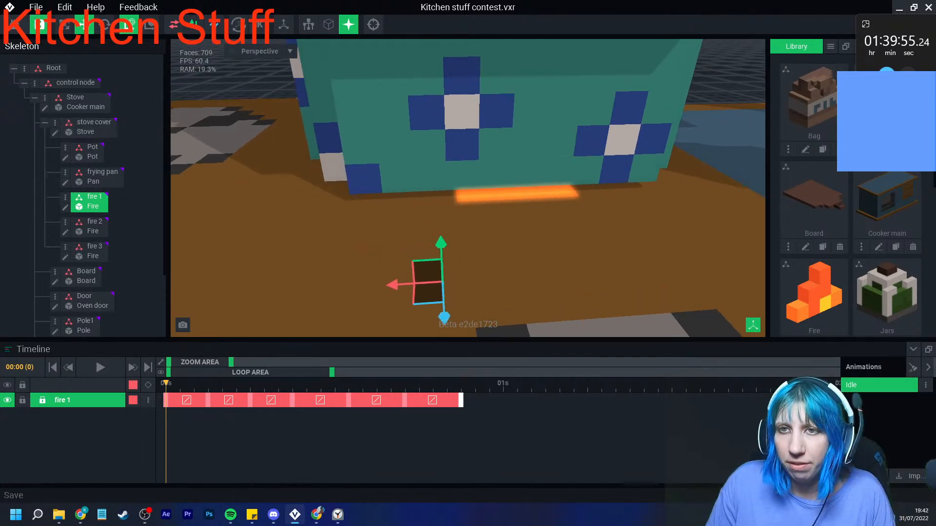
pyautogui.scroll(-5, 546, 243)
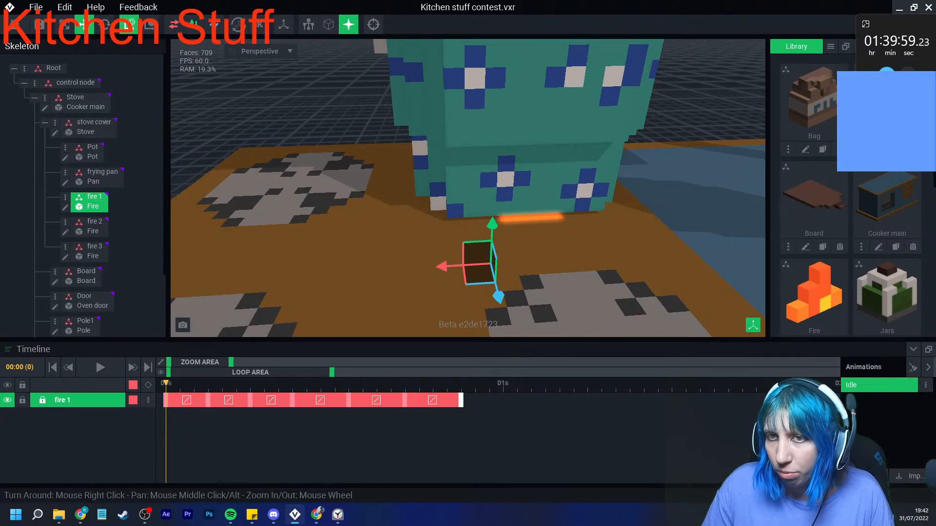
pyautogui.click(101, 368)
pyautogui.scroll(-5, 550, 241)
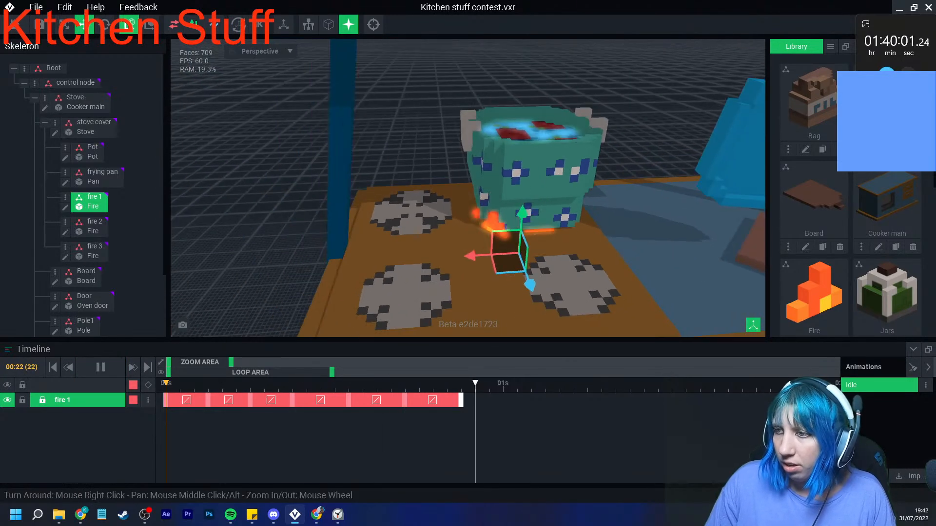
pyautogui.click(548, 249)
pyautogui.scroll(-5, 548, 249)
pyautogui.moveTo(548, 249); pyautogui.dragTo(546, 215, button='right')
pyautogui.moveTo(546, 214); pyautogui.dragTo(546, 164, button='middle')
pyautogui.scroll(1, 546, 163)
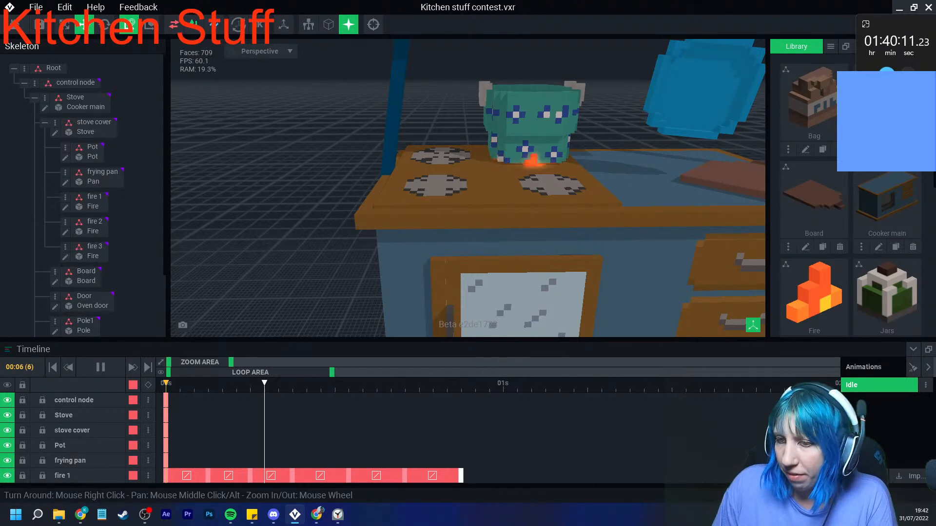
pyautogui.press('space')
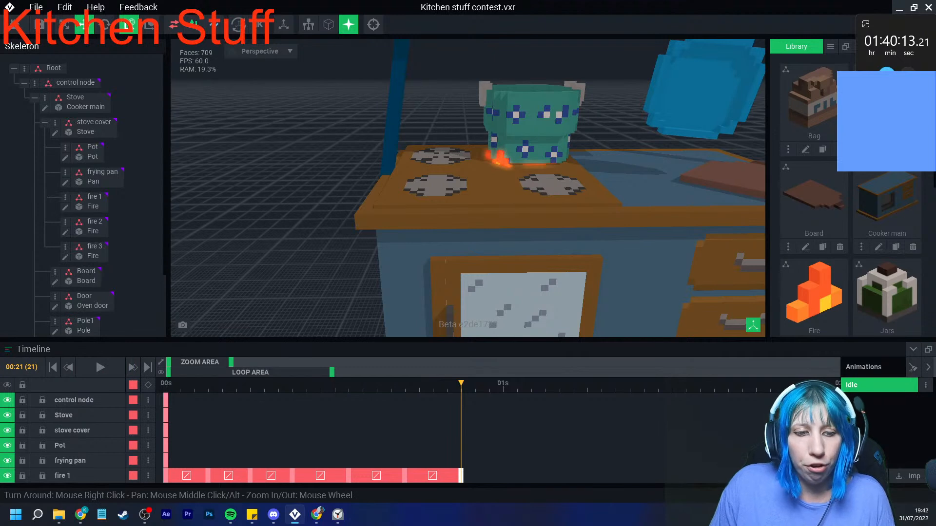
# - Switch to the web browser and view the tweet asking whether a kitchen build is valid
pyautogui.hotkey('alt', 'Tab')
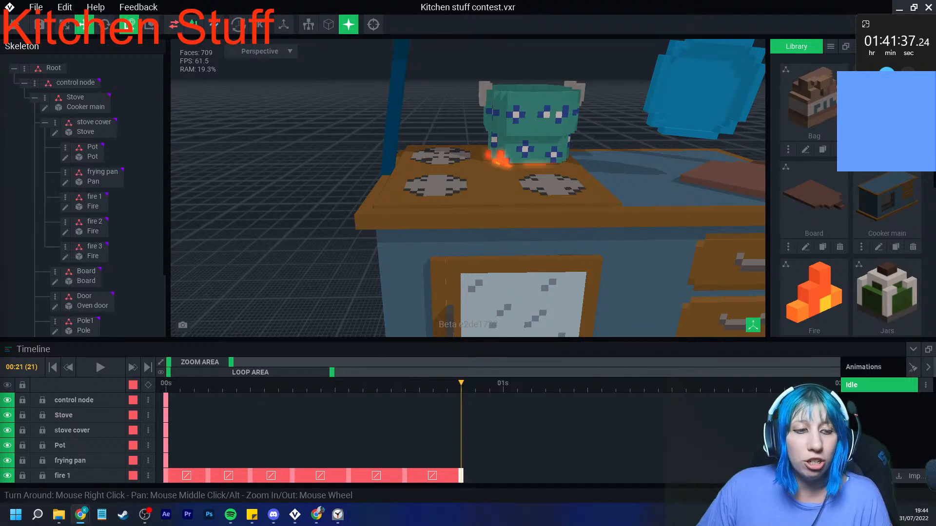
pyautogui.hotkey('alt', 'Tab')
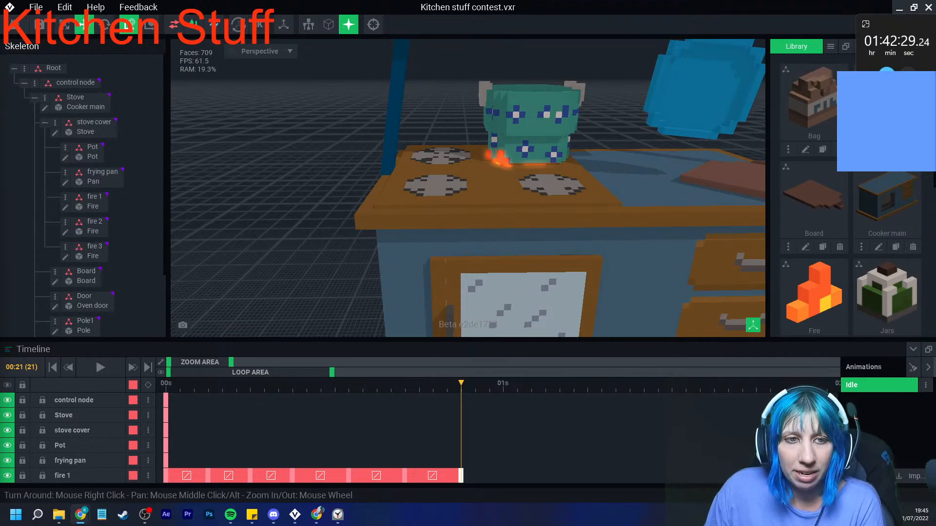
pyautogui.moveTo(0, 38); pyautogui.dragTo(351, 1)
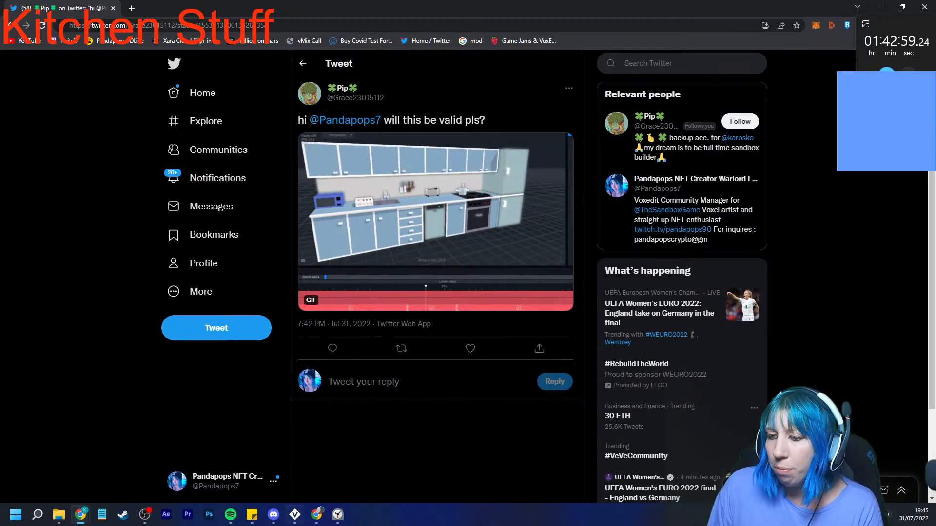
# - Switch back to VoxEdit, save the Kitchen stuff contest asset and return to the welcome screen
pyautogui.click(295, 514)
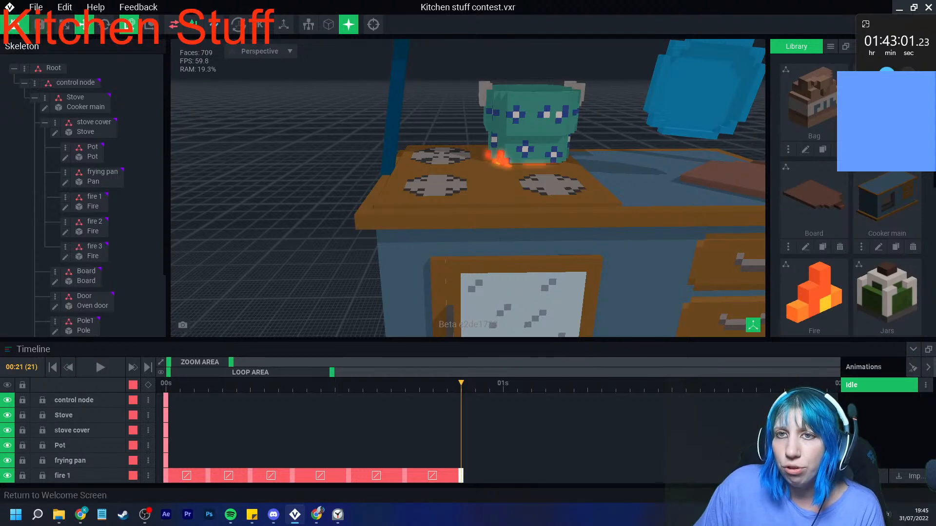
pyautogui.click(39, 24)
pyautogui.click(365, 188)
# - View the recent files of the Modeler and the Animator on the welcome screen
pyautogui.click(68, 63)
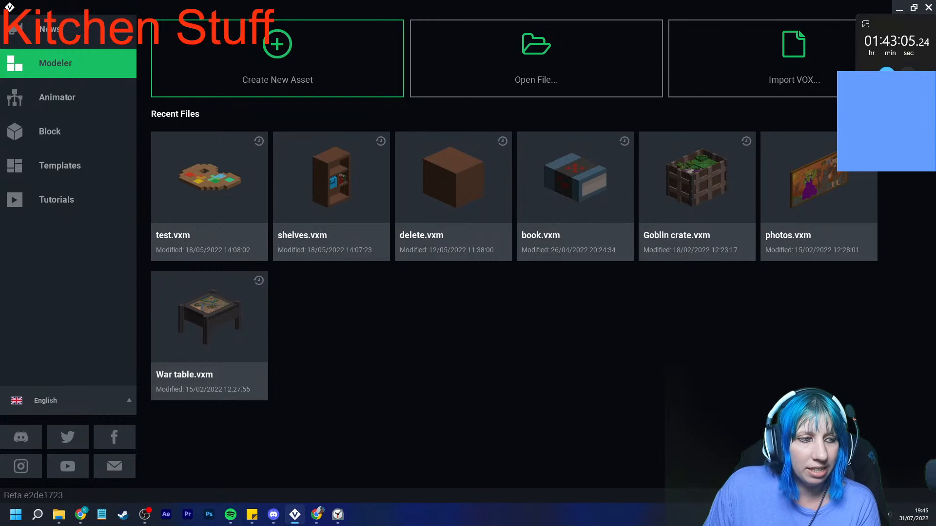
pyautogui.click(63, 97)
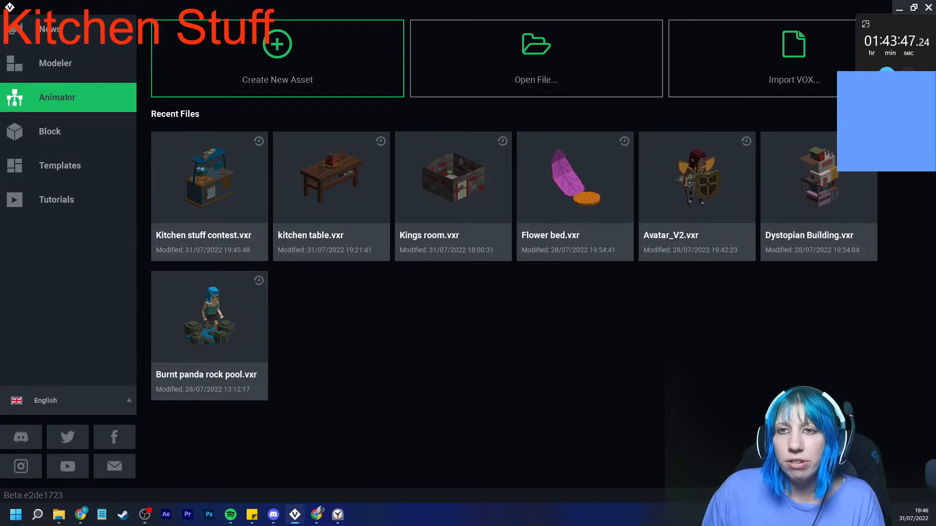
pyautogui.click(68, 63)
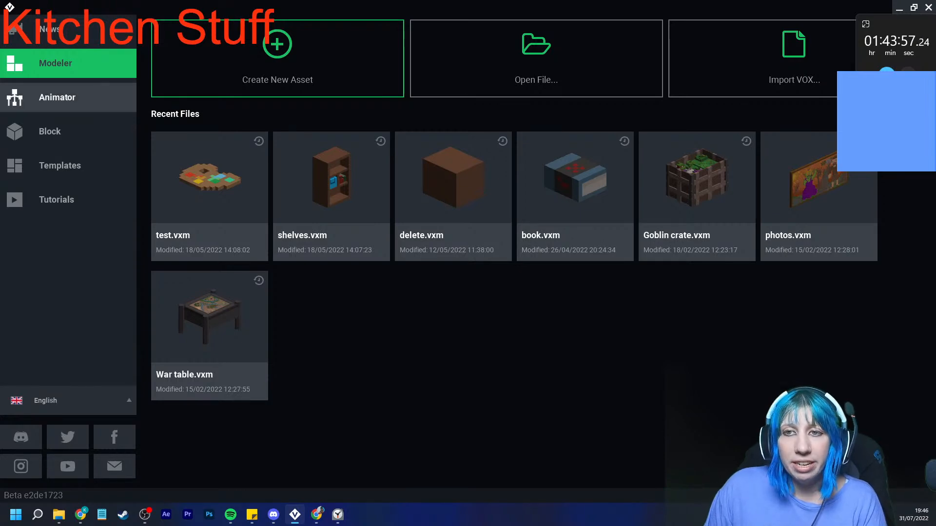
# - Open the Kitchen stuff contest asset from the Animator section and examine the stove model
pyautogui.click(68, 97)
pyautogui.scroll(3, 457, 157)
pyautogui.moveTo(457, 157); pyautogui.dragTo(396, 203, button='middle')
pyautogui.scroll(2, 396, 203)
pyautogui.moveTo(396, 203); pyautogui.dragTo(352, 201, button='right')
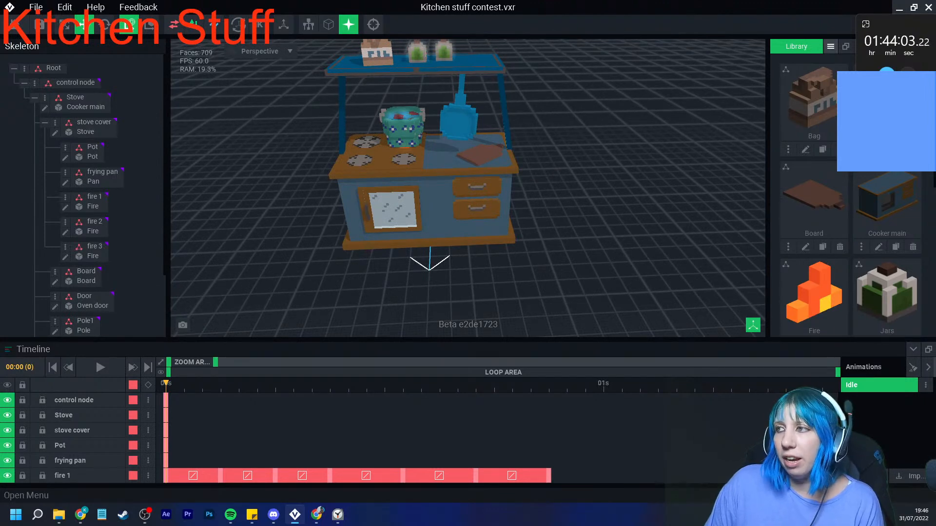
# - View the library's options, open the Bag model for voxel editing from the library, and return to the Kitchen stuff contest asset
pyautogui.click(830, 46)
pyautogui.moveTo(896, 23); pyautogui.dragTo(883, 47)
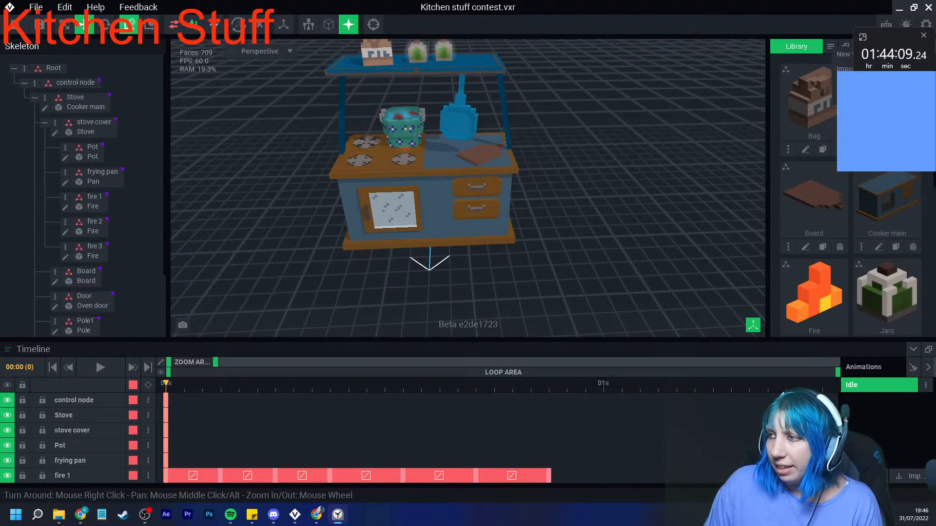
pyautogui.click(805, 149)
pyautogui.moveTo(444, 213); pyautogui.dragTo(412, 220, button='right')
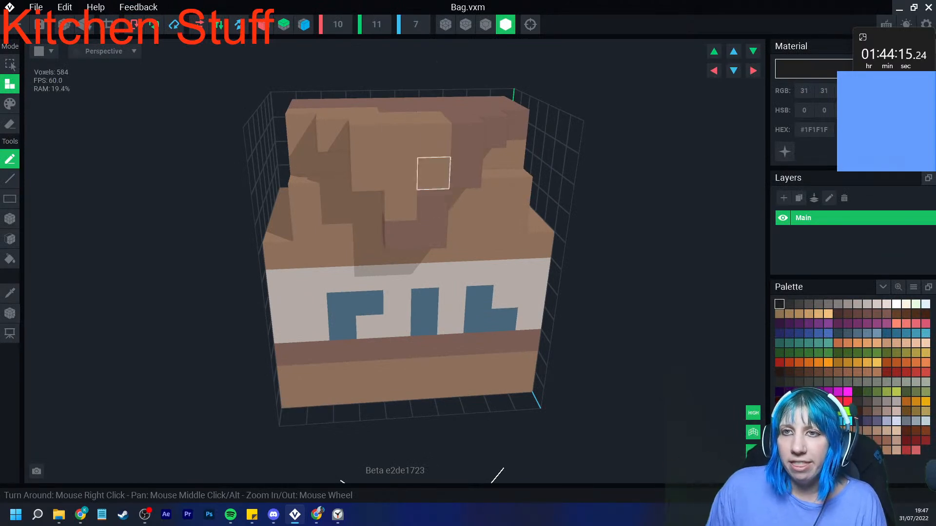
pyautogui.click(80, 25)
pyautogui.click(365, 188)
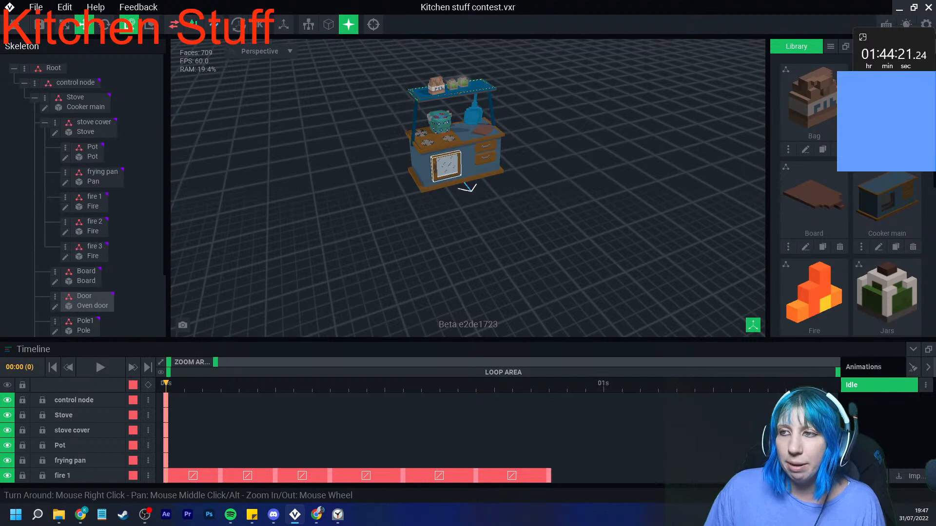
# - Select the Stove node, open its Cooker main model for voxel editing, and return to the Kitchen stuff contest asset
pyautogui.scroll(8, 445, 166)
pyautogui.scroll(-1, 414, 214)
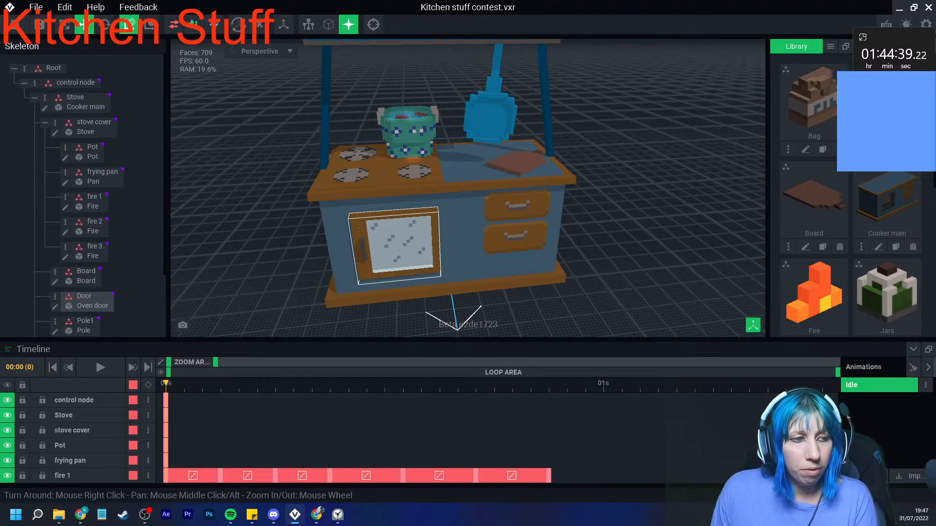
pyautogui.click(462, 234)
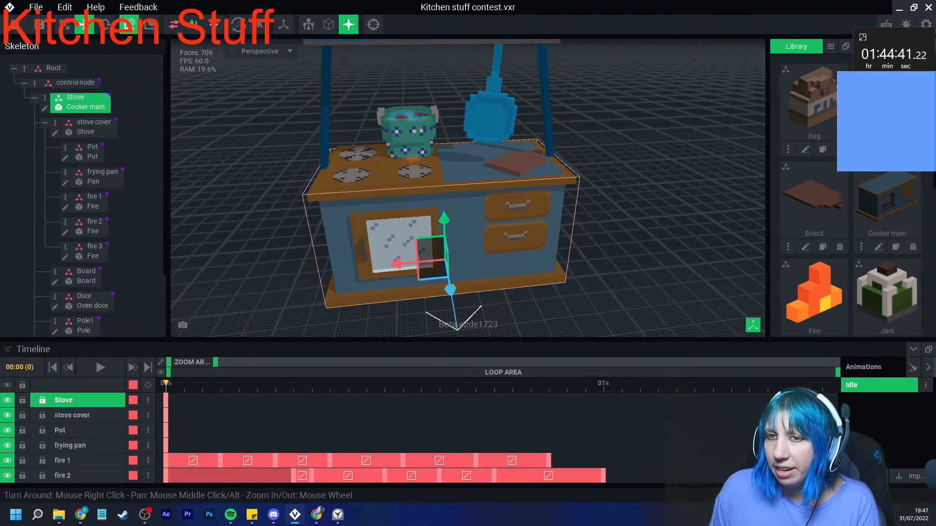
pyautogui.click(44, 109)
pyautogui.moveTo(412, 255); pyautogui.dragTo(392, 241, button='right')
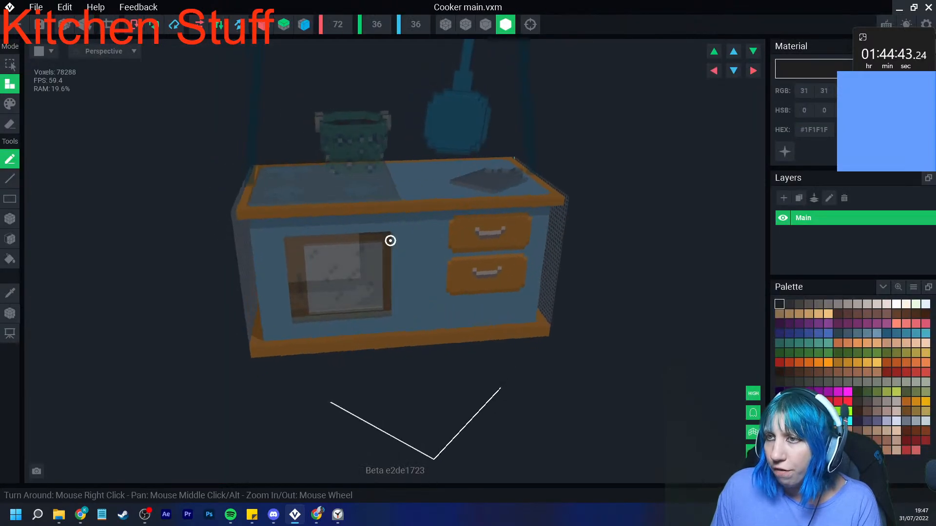
pyautogui.click(22, 25)
pyautogui.click(366, 186)
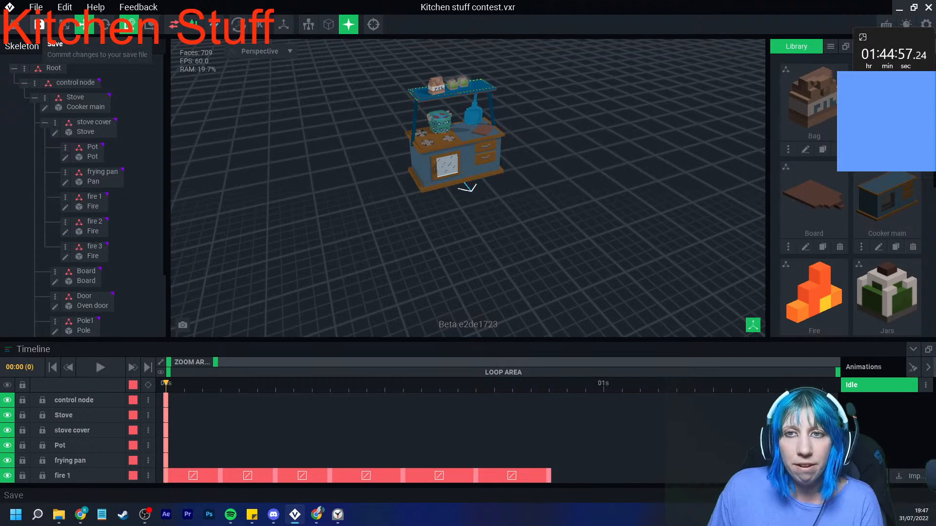
# - Start a hierarchy import on the control node, browse to the VoxEdit Humans standard folder, and cancel the import
pyautogui.click(35, 83)
pyautogui.click(74, 83)
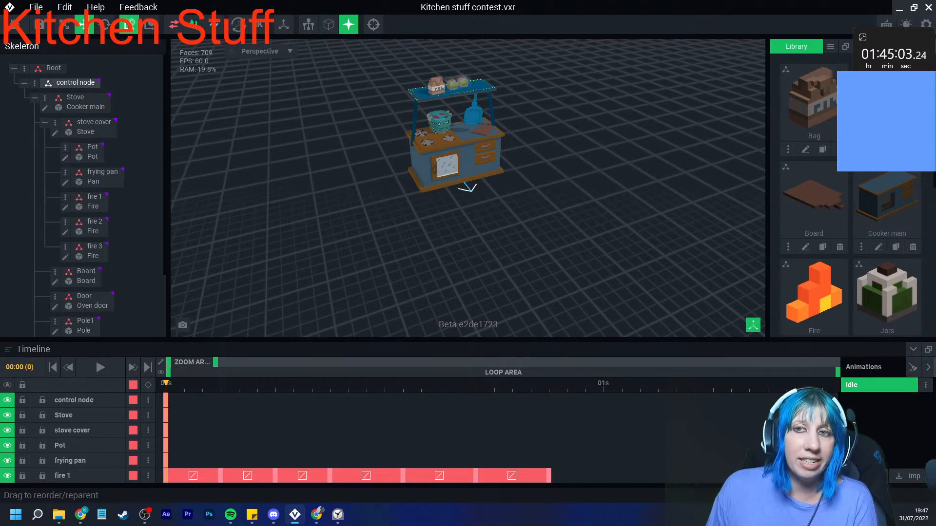
pyautogui.click(35, 83)
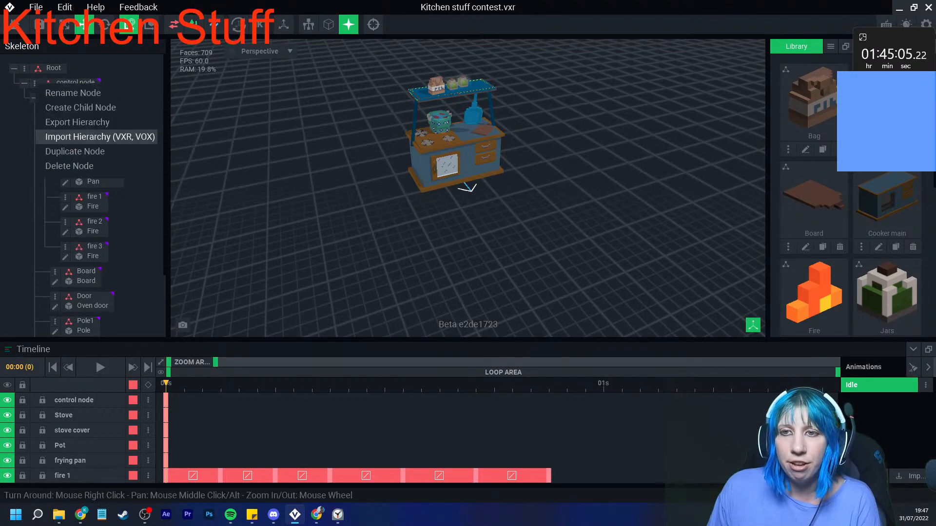
pyautogui.click(98, 137)
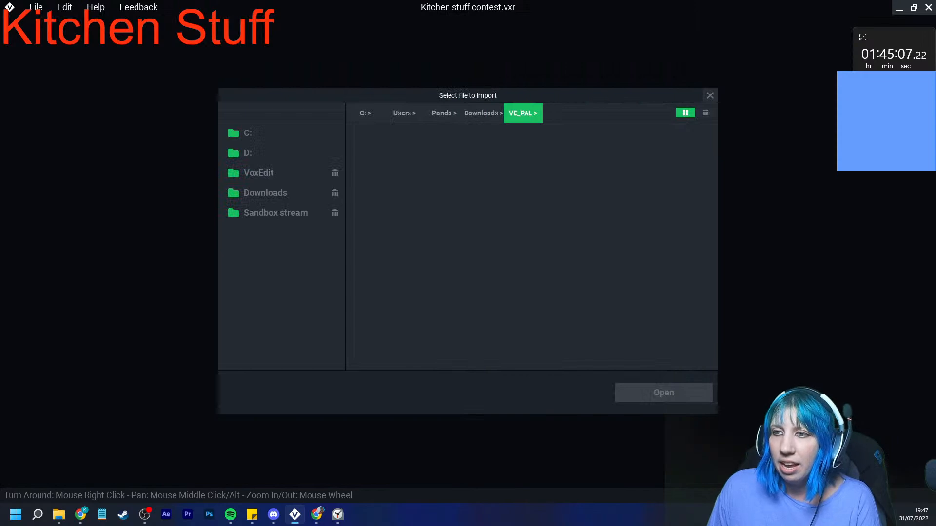
pyautogui.click(280, 172)
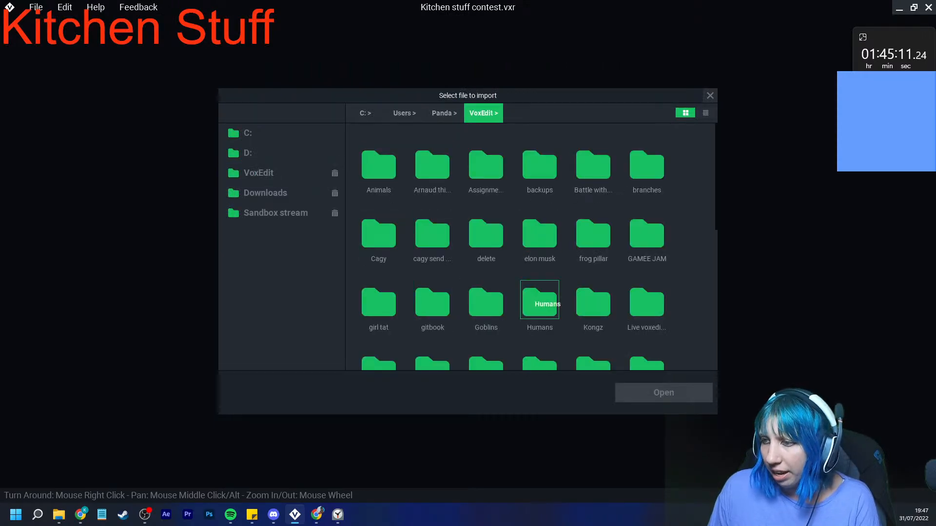
pyautogui.doubleClick(539, 302)
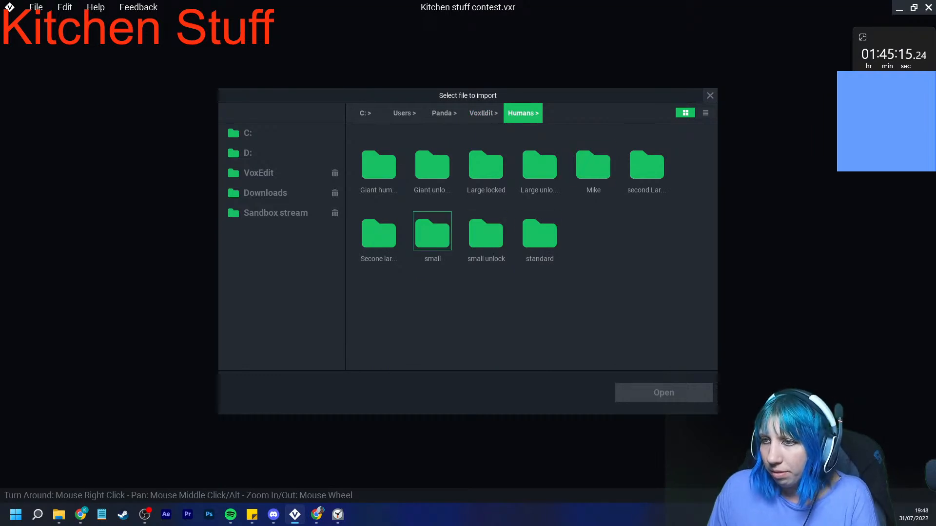
pyautogui.doubleClick(540, 234)
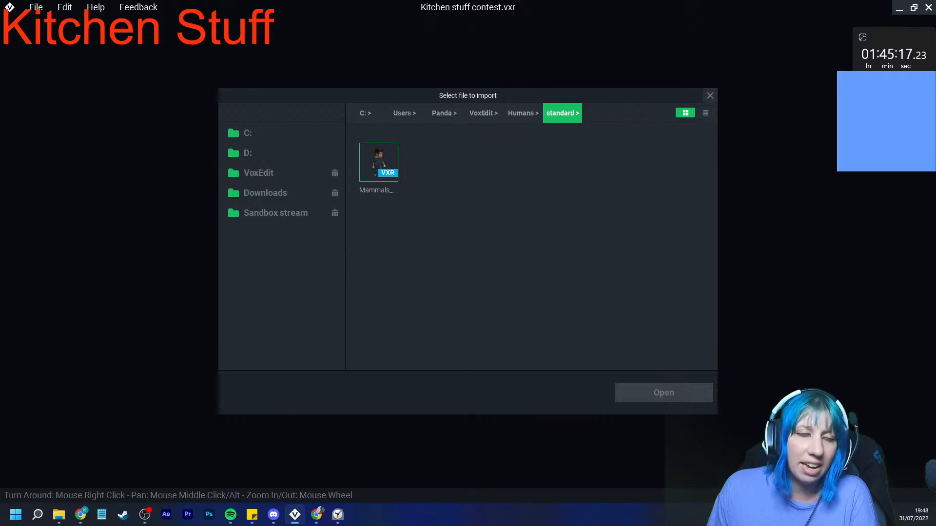
pyautogui.click(710, 96)
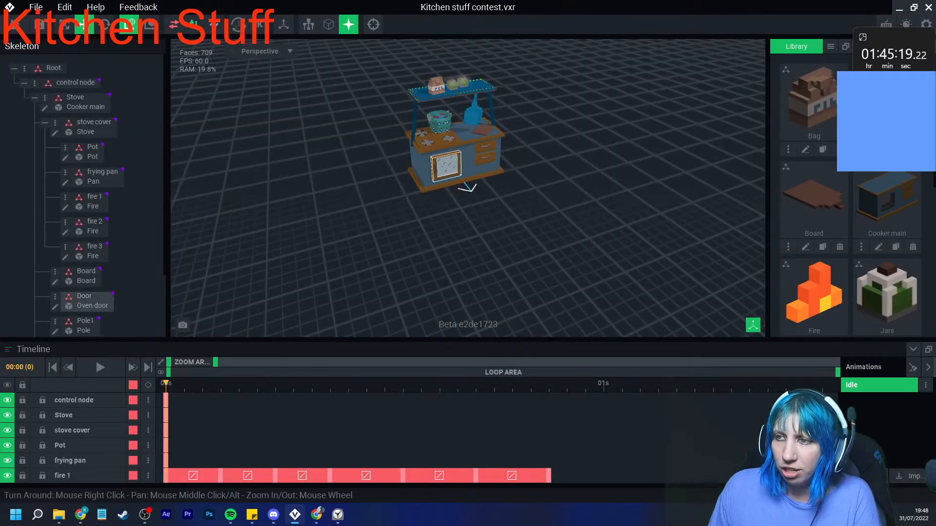
pyautogui.scroll(2, 448, 161)
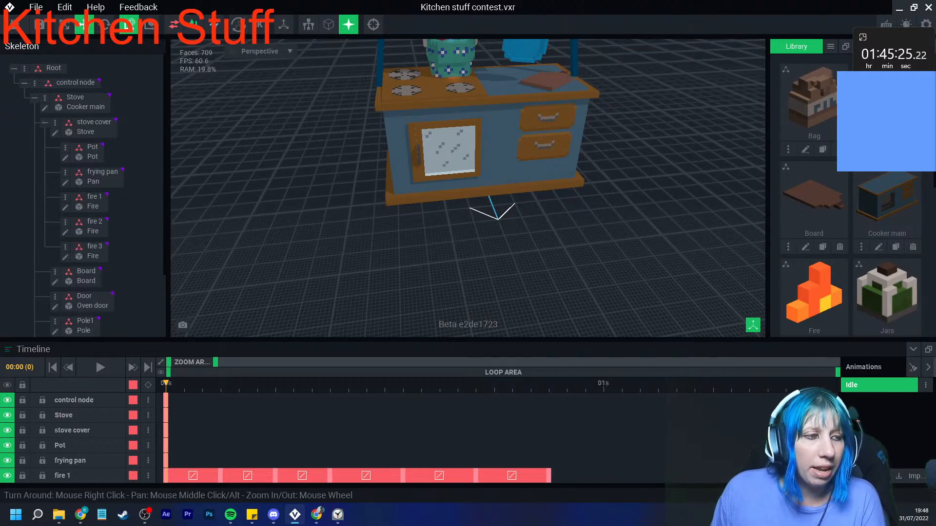
pyautogui.scroll(3, 488, 146)
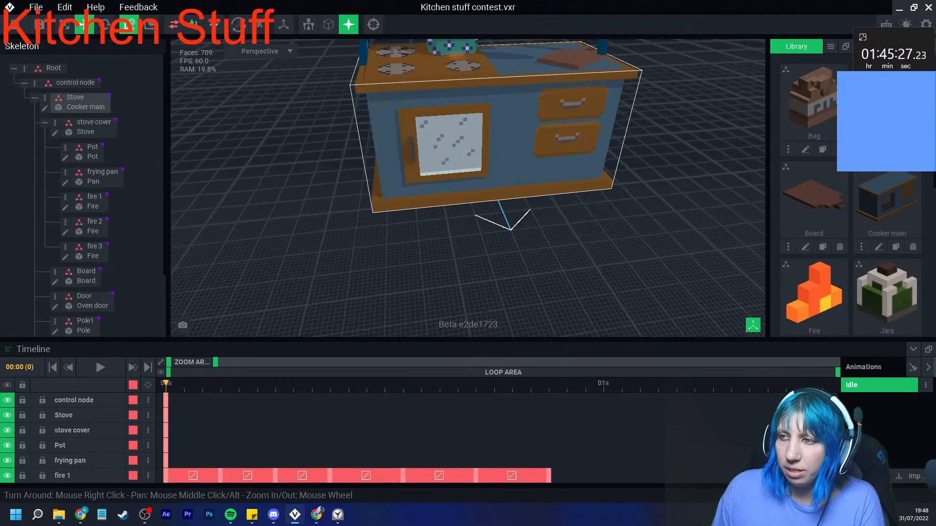
pyautogui.scroll(-5, 443, 203)
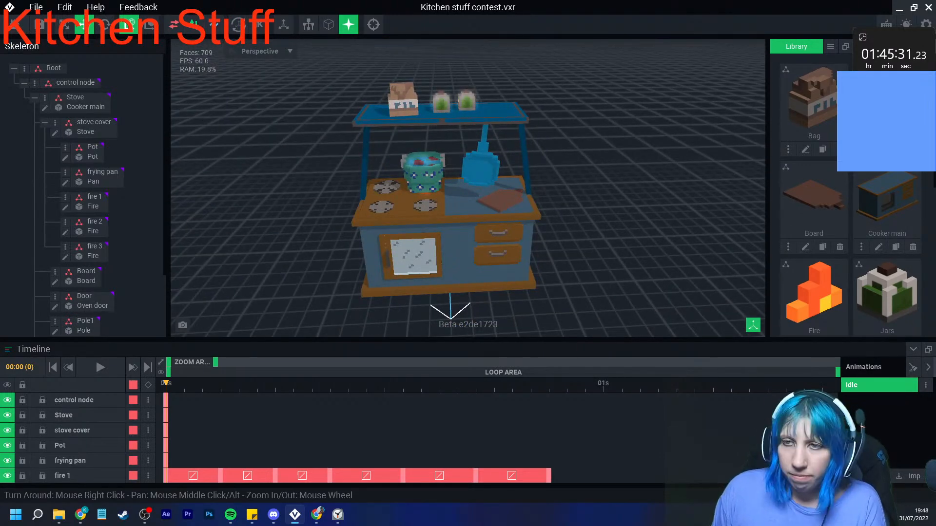
pyautogui.moveTo(356, 236); pyautogui.dragTo(354, 217, button='right')
pyautogui.scroll(4, 354, 217)
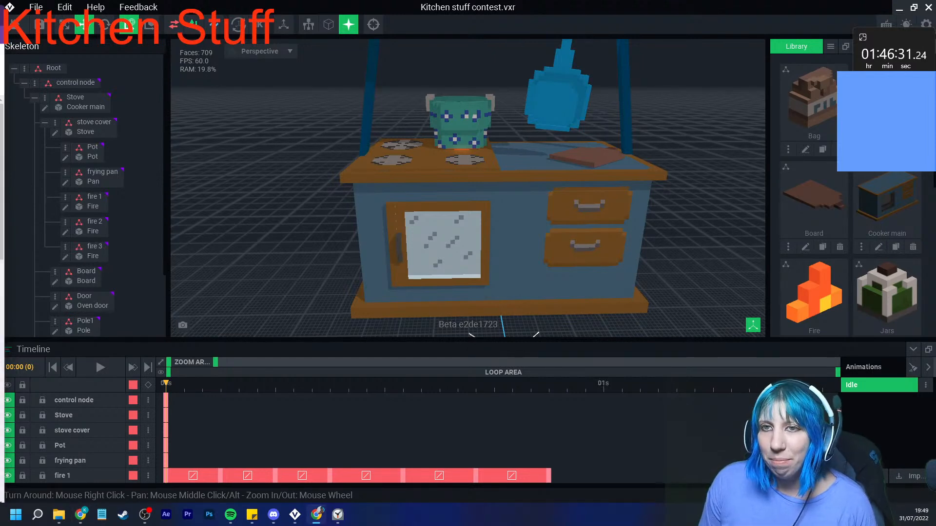
# - Create a keyframe for all nodes at frame 21 of the Idle animation
pyautogui.click(64, 24)
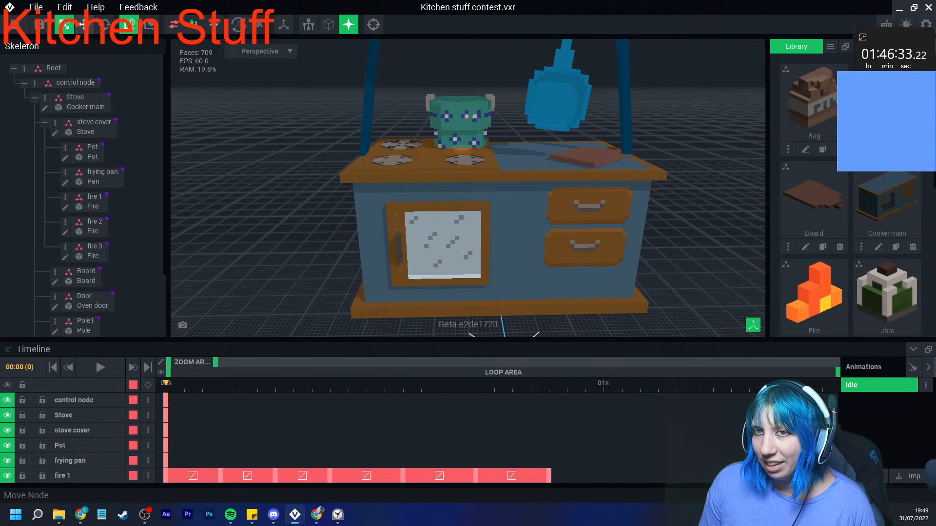
pyautogui.scroll(-4, 537, 244)
pyautogui.scroll(4, 308, 172)
pyautogui.moveTo(312, 384); pyautogui.dragTo(548, 384)
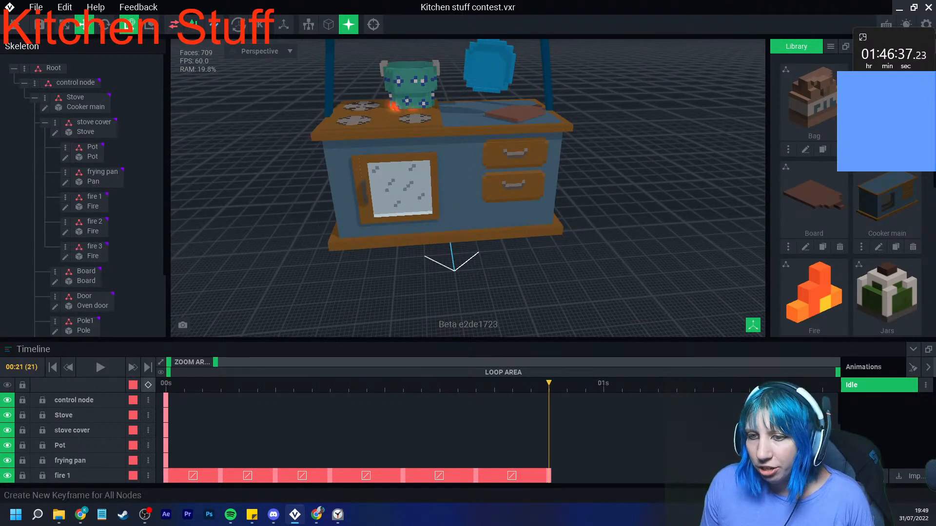
pyautogui.click(149, 385)
# - Select the frying pan and hold its resting pose with a keyframe at frame 4
pyautogui.scroll(-4, 344, 170)
pyautogui.moveTo(349, 173); pyautogui.dragTo(362, 225, button='middle')
pyautogui.scroll(4, 361, 221)
pyautogui.click(490, 152)
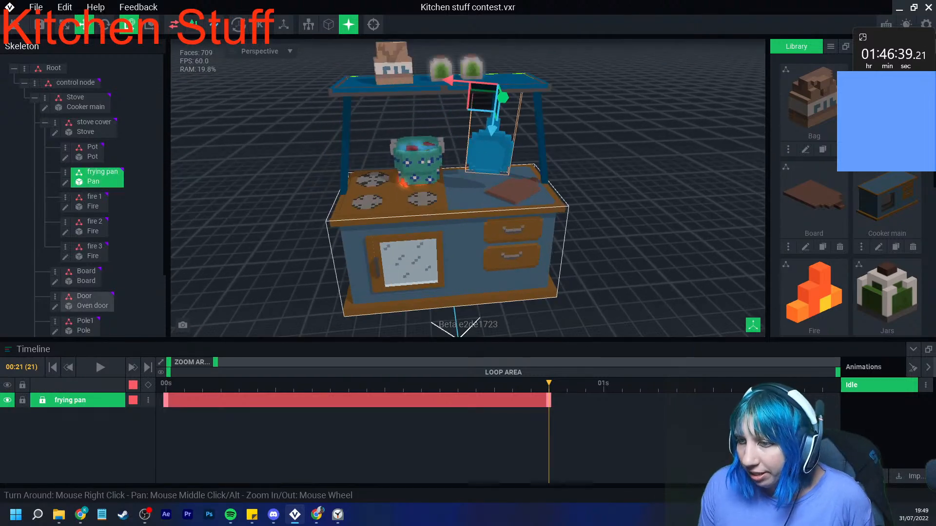
pyautogui.scroll(4, 429, 281)
pyautogui.moveTo(220, 384); pyautogui.dragTo(312, 384)
pyautogui.click(148, 385)
# - Rotate the frying pan slightly one way at frame 8 and the other way at frame 11 to make it swing
pyautogui.moveTo(488, 268); pyautogui.dragTo(419, 270, button='right')
pyautogui.moveTo(420, 270); pyautogui.dragTo(424, 272, button='middle')
pyautogui.press('e')
pyautogui.click(369, 79)
pyautogui.click(369, 79)
pyautogui.moveTo(369, 76); pyautogui.dragTo(378, 77)
pyautogui.moveTo(312, 384); pyautogui.dragTo(367, 385)
pyautogui.moveTo(374, 76); pyautogui.dragTo(364, 76)
pyautogui.moveTo(366, 384); pyautogui.dragTo(276, 384)
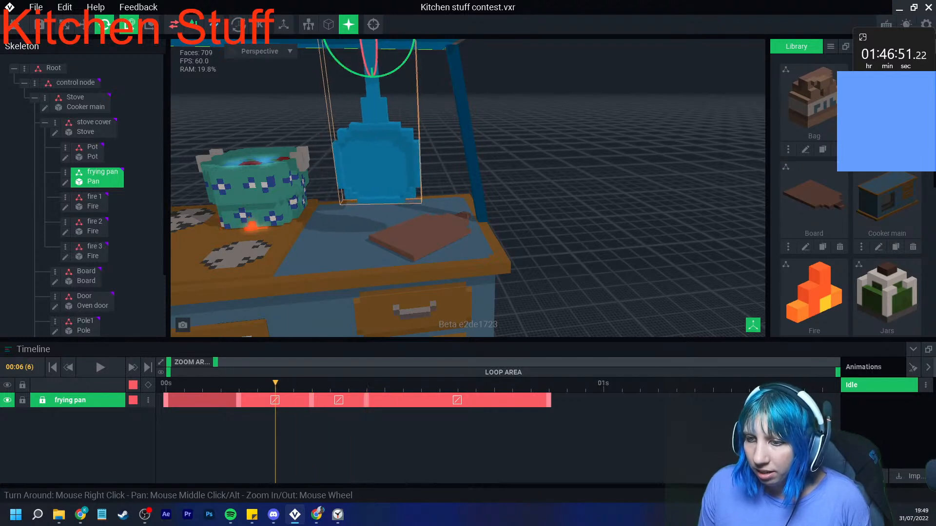
# - Apply an eased curve to the frying pan's segments between frames 4 and 8 and between frames 8 and 11
pyautogui.rightClick(292, 400)
pyautogui.click(313, 430)
pyautogui.click(367, 400)
pyautogui.rightClick(339, 400)
pyautogui.click(386, 430)
# - Copy the frying pan's frame 4 keyframe to frame 13 and apply an eased curve to the segment between frames 11 and 13
pyautogui.rightClick(239, 400)
pyautogui.click(264, 313)
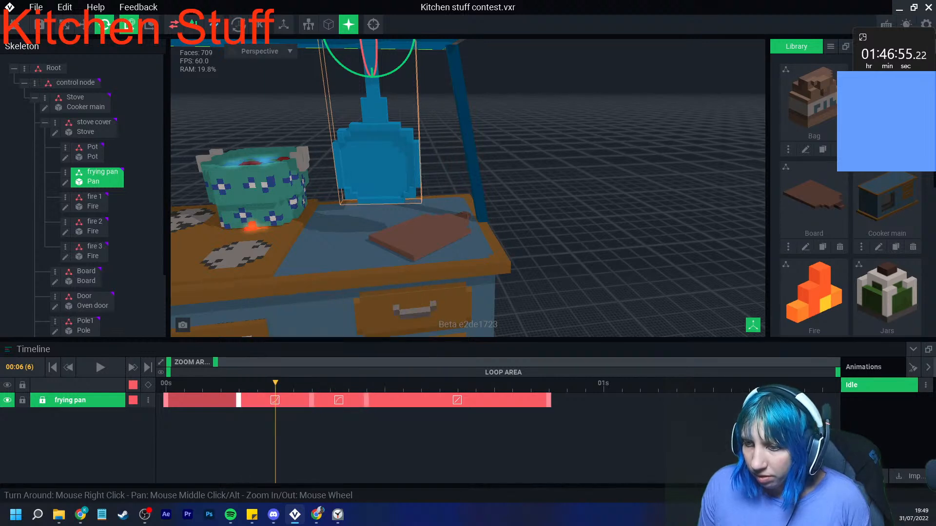
pyautogui.click(403, 384)
pyautogui.rightClick(403, 400)
pyautogui.click(425, 312)
pyautogui.rightClick(387, 400)
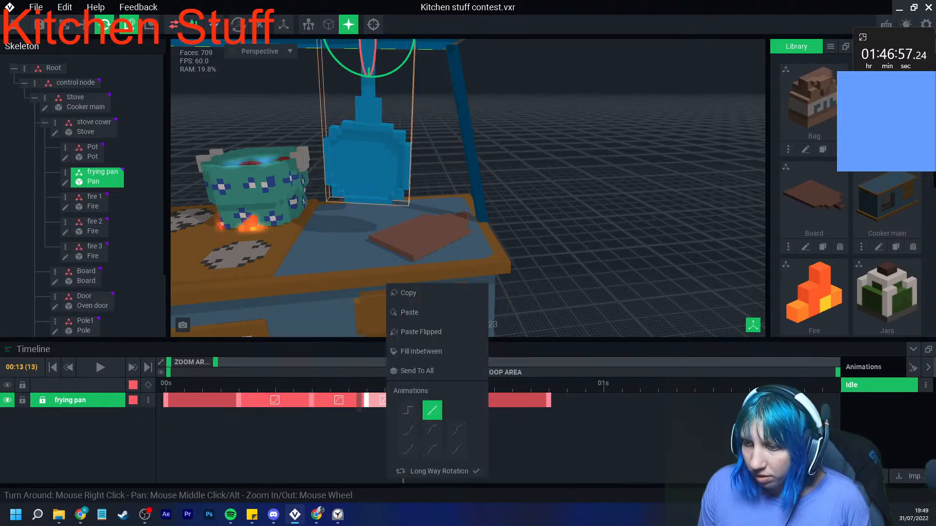
pyautogui.click(408, 430)
pyautogui.moveTo(237, 383); pyautogui.dragTo(512, 383)
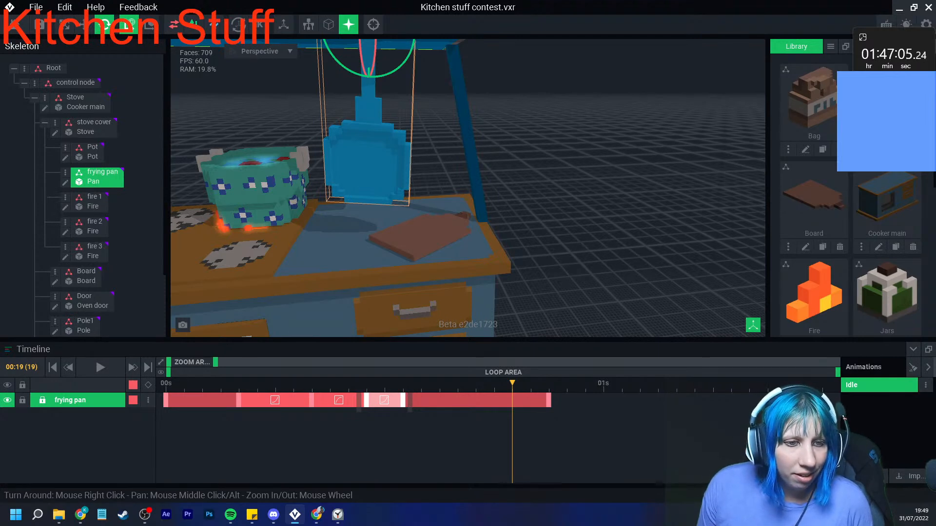
# - Create a new animation named Door opening
pyautogui.hotkey('alt', 'Tab')
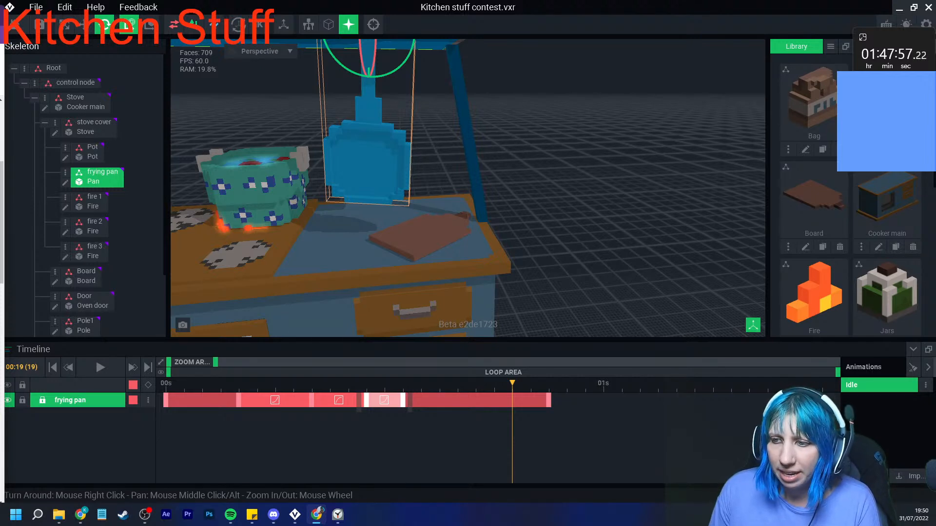
pyautogui.click(585, 156)
pyautogui.scroll(-3, 458, 225)
pyautogui.moveTo(415, 273); pyautogui.dragTo(536, 171, button='middle')
pyautogui.click(865, 476)
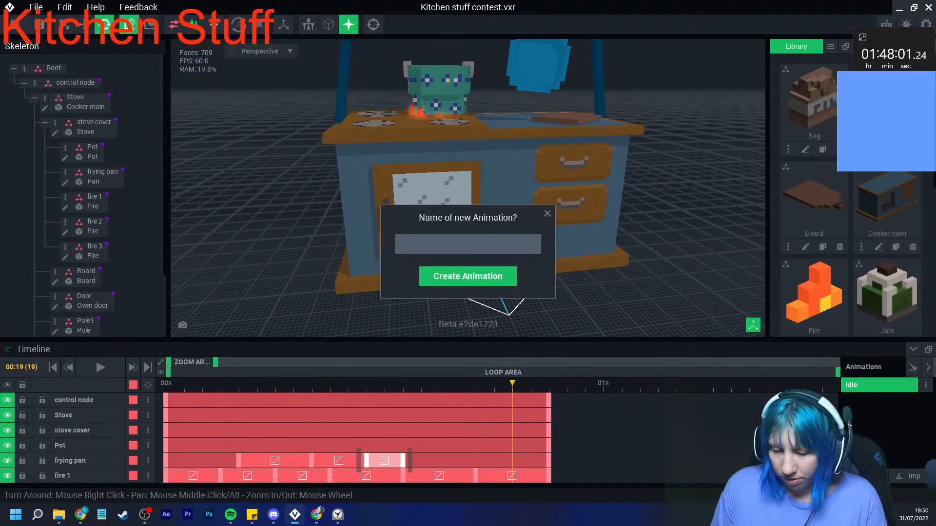
pyautogui.write('Door openin')
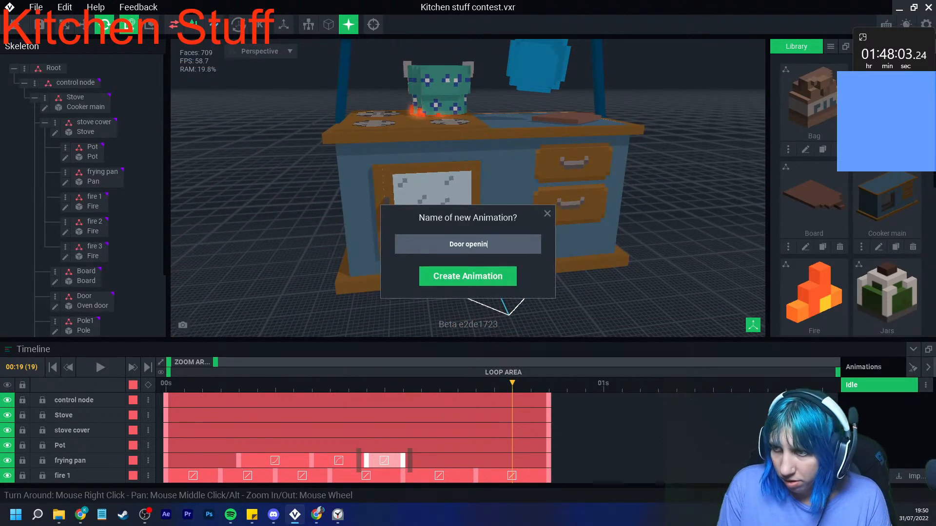
pyautogui.write('g')
pyautogui.press('Return')
# - Rotate the oven door outward on its hinge until it stands fully open at frame 13, and check the motion at frame 6
pyautogui.click(434, 209)
pyautogui.scroll(3, 497, 244)
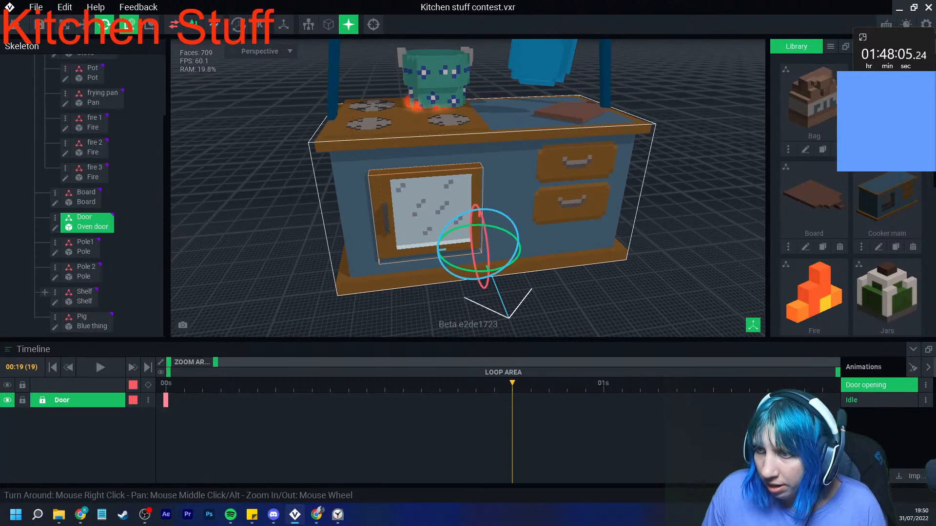
pyautogui.moveTo(294, 384); pyautogui.dragTo(403, 384)
pyautogui.moveTo(481, 267); pyautogui.dragTo(557, 273)
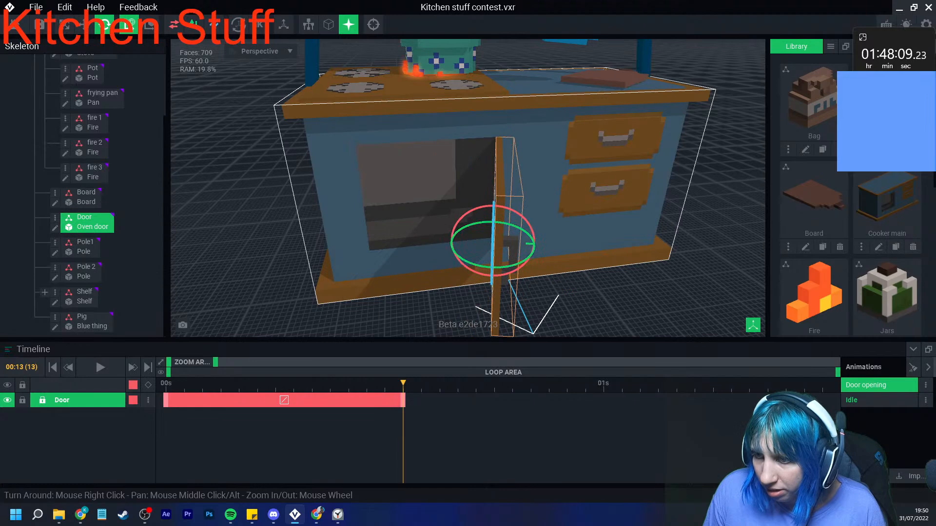
pyautogui.moveTo(403, 383); pyautogui.dragTo(276, 384)
pyautogui.rightClick(304, 400)
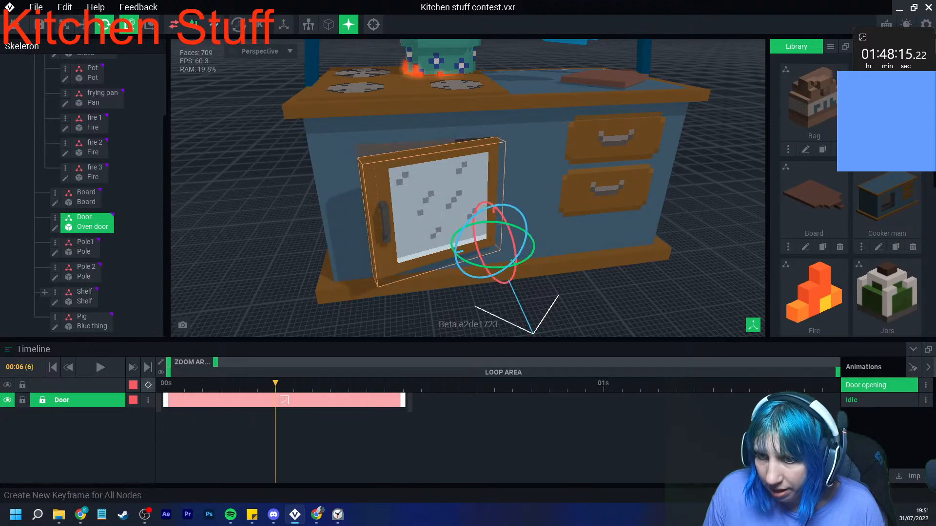
# - Select the Pig node inside the oven and hold its starting position with a keyframe at frame 6
pyautogui.scroll(1, 86, 307)
pyautogui.scroll(-1, 87, 326)
pyautogui.click(88, 325)
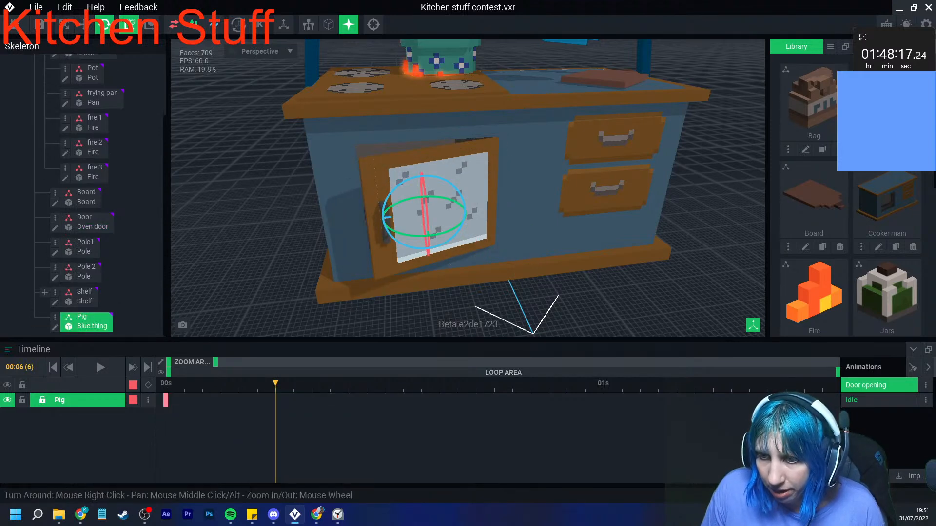
pyautogui.click(148, 385)
# - Move the Pig node slightly forward toward the oven opening at frame 7
pyautogui.moveTo(275, 383); pyautogui.dragTo(293, 383)
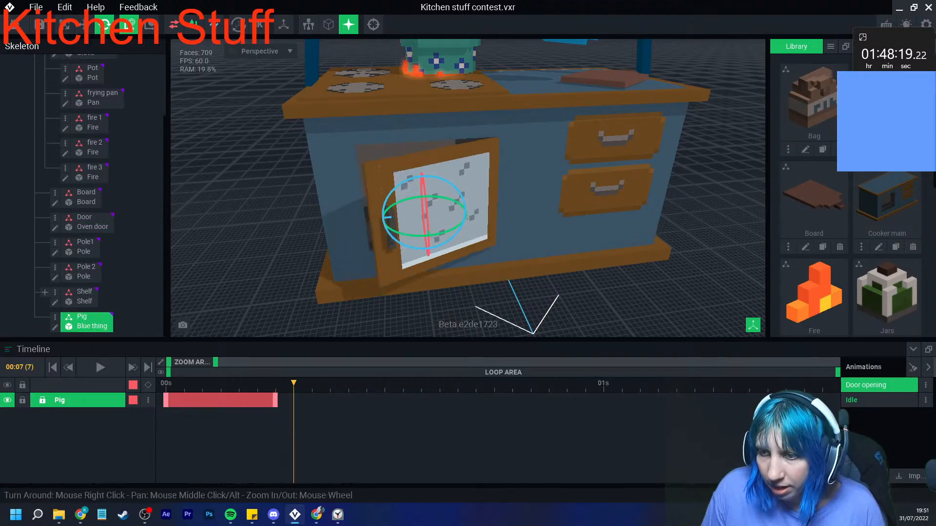
pyautogui.click(84, 24)
pyautogui.moveTo(303, 229); pyautogui.dragTo(412, 230, button='right')
pyautogui.moveTo(383, 220); pyautogui.dragTo(387, 219)
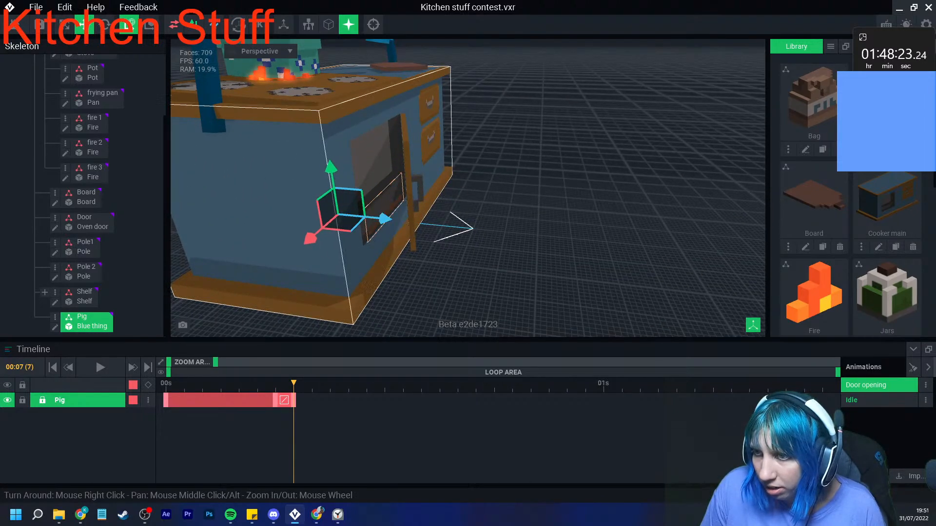
# - Raise the Pig slightly at frame 7, and slide it further out through the oven opening at frame 9
pyautogui.moveTo(332, 169); pyautogui.dragTo(331, 160)
pyautogui.moveTo(384, 210); pyautogui.dragTo(390, 205)
pyautogui.moveTo(404, 210)
pyautogui.mouseDown(button='right')
pyautogui.moveTo(360, 211)
pyautogui.moveTo(388, 209)
pyautogui.mouseUp(button='right')
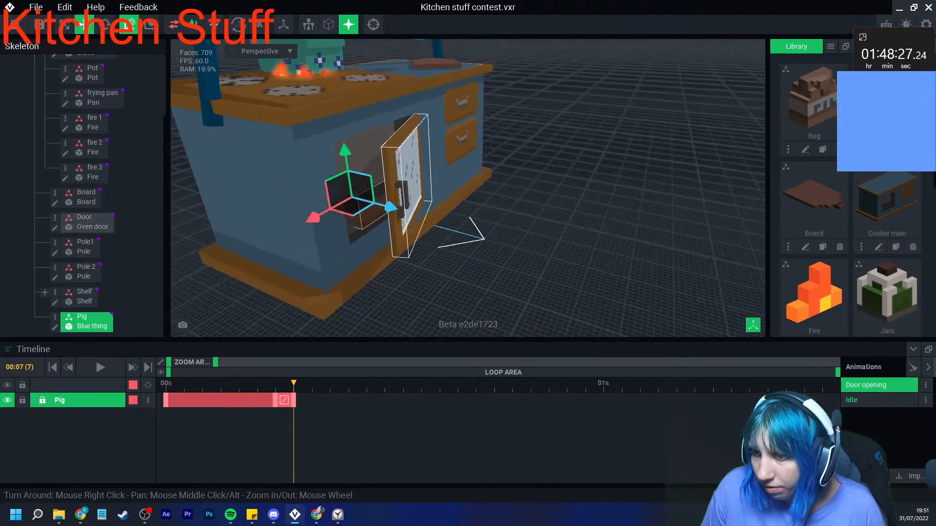
pyautogui.press('Right')
pyautogui.press('Right')
pyautogui.moveTo(390, 207); pyautogui.dragTo(423, 214)
# - Slide the Pig progressively further out of the oven at frames 13 and 16
pyautogui.press('Right')
pyautogui.press('Right')
pyautogui.press('Right')
pyautogui.press('Right')
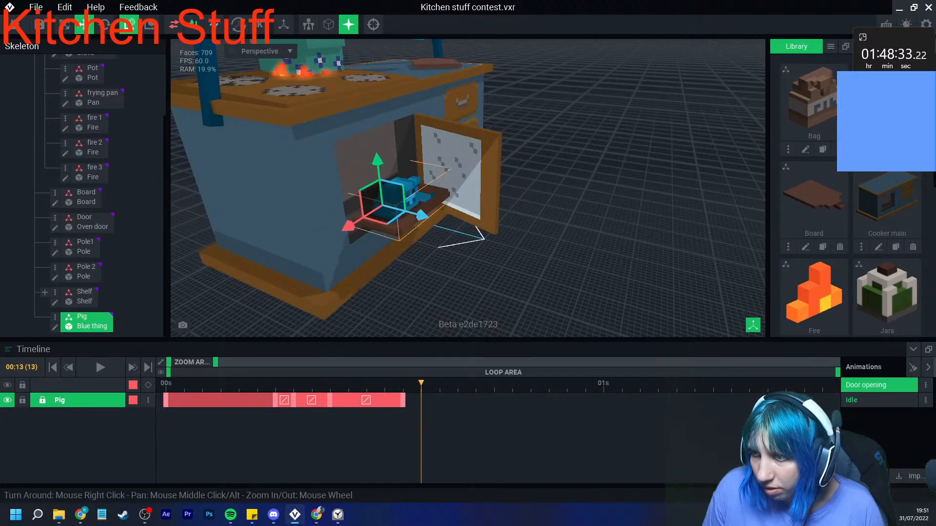
pyautogui.moveTo(480, 285); pyautogui.dragTo(412, 296, button='right')
pyautogui.press('Right')
pyautogui.moveTo(446, 218); pyautogui.dragTo(460, 231)
# - Retime the Door's open keyframe to frame 16 and adjust the door's open rotation there
pyautogui.click(518, 200)
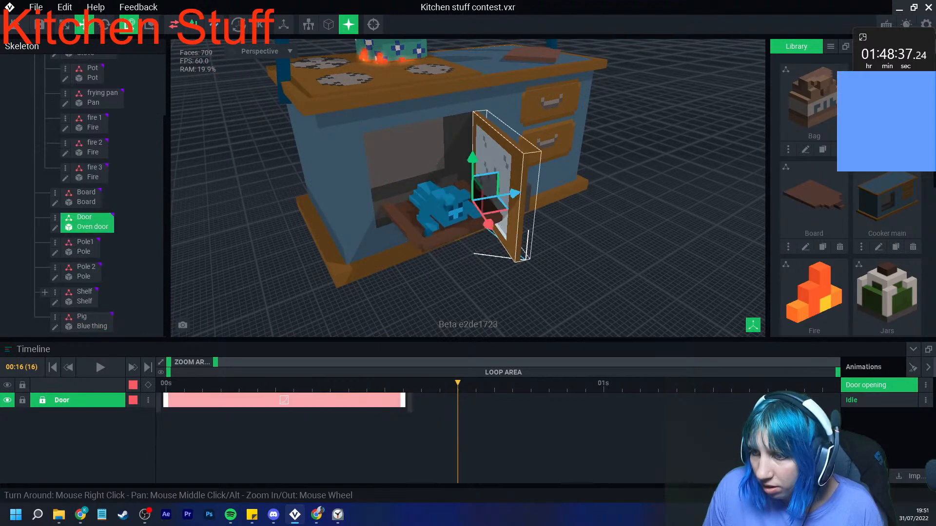
pyautogui.moveTo(404, 400); pyautogui.dragTo(457, 400)
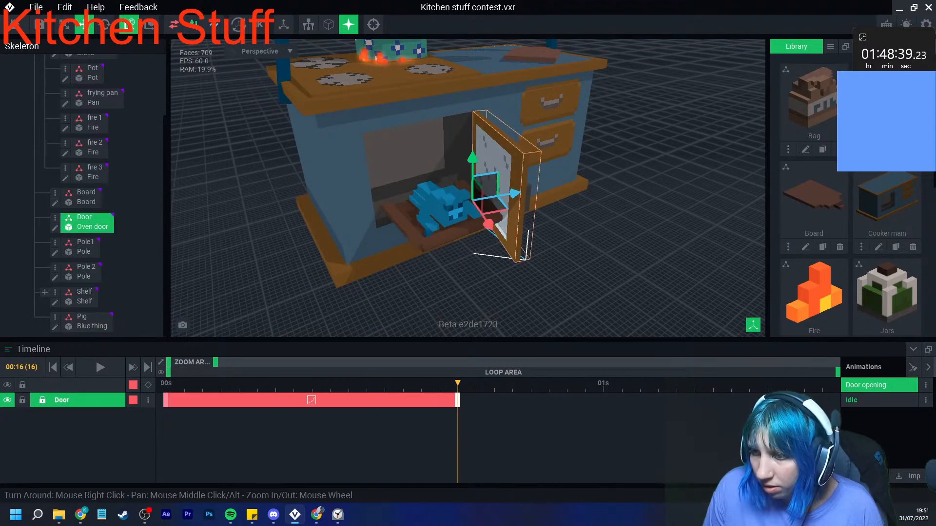
pyautogui.click(105, 25)
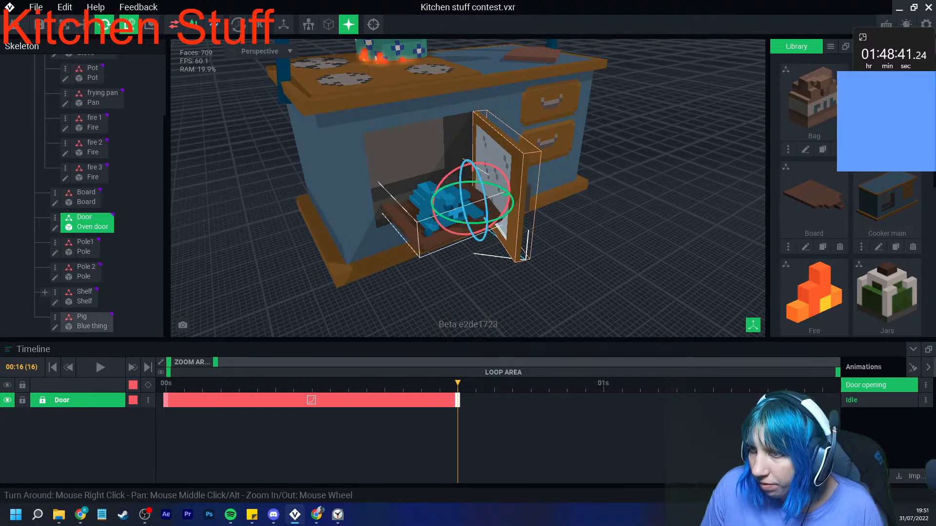
pyautogui.moveTo(480, 225); pyautogui.dragTo(510, 227)
# - Spread the Pig's slide-out keyframes to frames 12, 17 and 21, and scrub through the motion to check it
pyautogui.click(439, 204)
pyautogui.moveTo(458, 384); pyautogui.dragTo(367, 384)
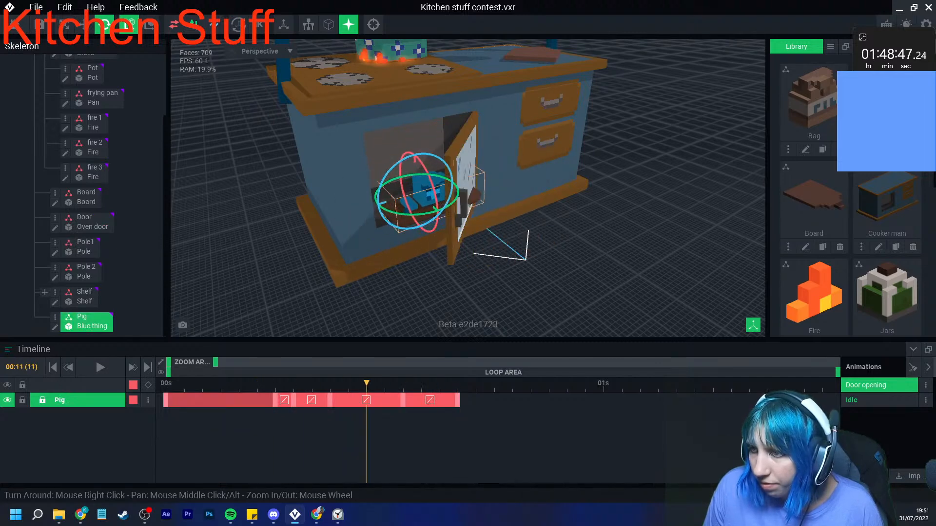
pyautogui.press('w')
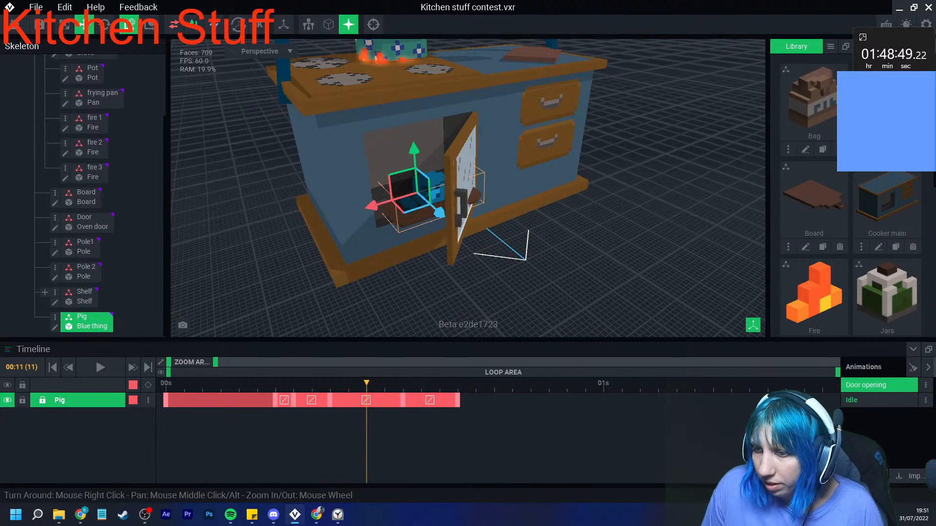
pyautogui.moveTo(404, 400); pyautogui.dragTo(549, 400)
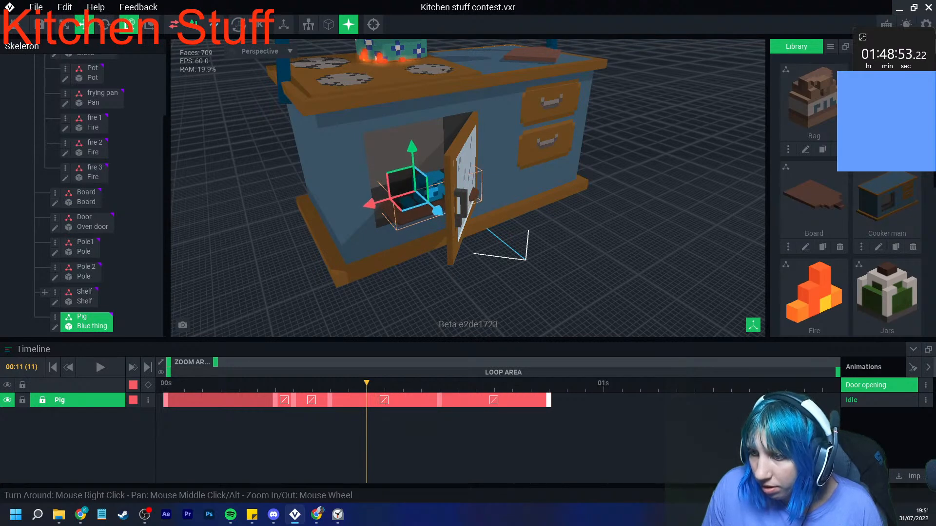
pyautogui.moveTo(439, 400); pyautogui.dragTo(475, 400)
pyautogui.moveTo(366, 383); pyautogui.dragTo(312, 384)
pyautogui.moveTo(312, 384); pyautogui.dragTo(548, 384)
pyautogui.moveTo(487, 299); pyautogui.dragTo(468, 273, button='right')
pyautogui.click(499, 302)
pyautogui.moveTo(549, 384); pyautogui.dragTo(184, 384)
# - Show a longer stretch of the timeline and create a keyframe for all nodes at frame 21
pyautogui.scroll(3, 100, 114)
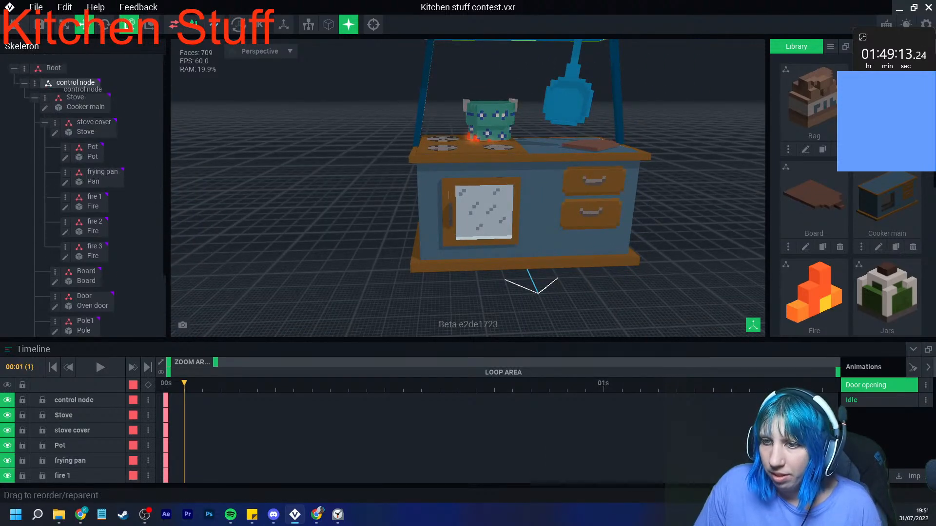
pyautogui.click(74, 83)
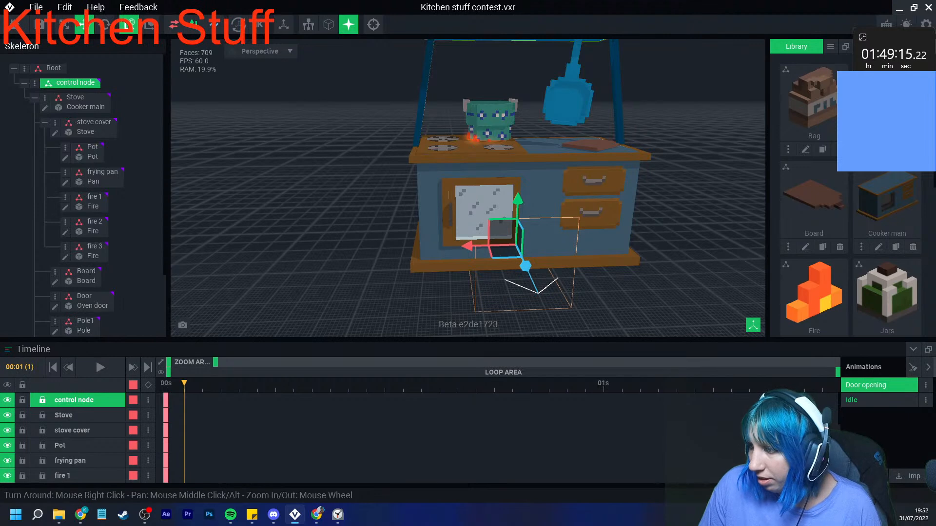
pyautogui.moveTo(215, 362); pyautogui.dragTo(279, 362)
pyautogui.scroll(-3, 287, 429)
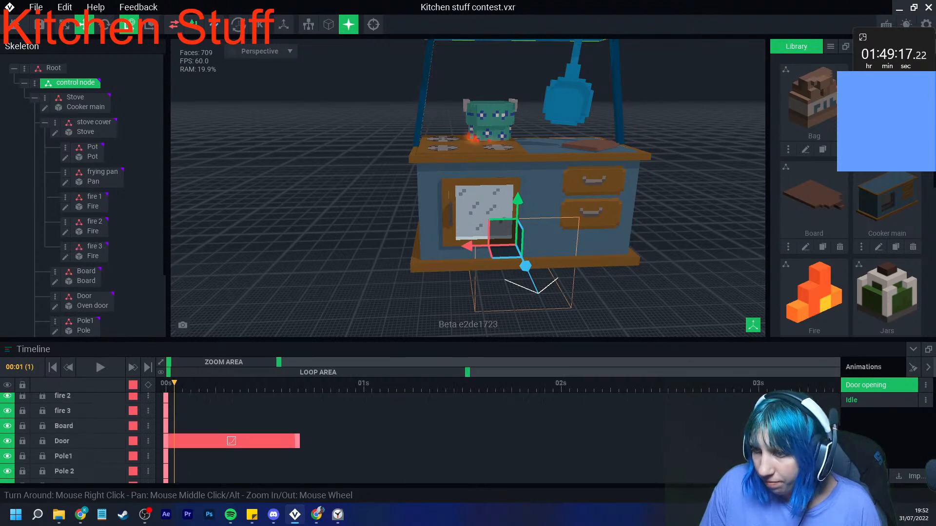
pyautogui.click(298, 384)
pyautogui.scroll(-2, 298, 429)
pyautogui.moveTo(357, 384); pyautogui.dragTo(339, 384)
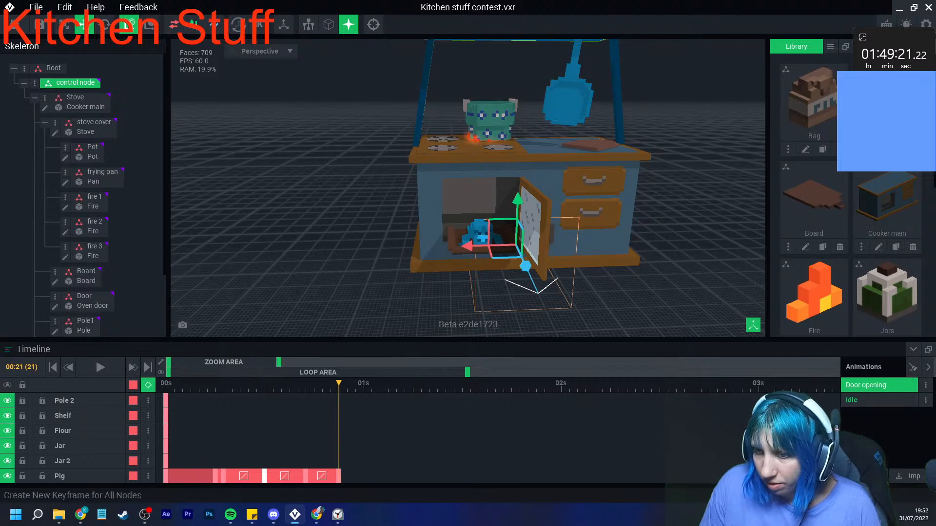
pyautogui.click(148, 385)
# - Play the Door opening animation from the start to check the door and Pig motion
pyautogui.click(166, 384)
pyautogui.click(100, 368)
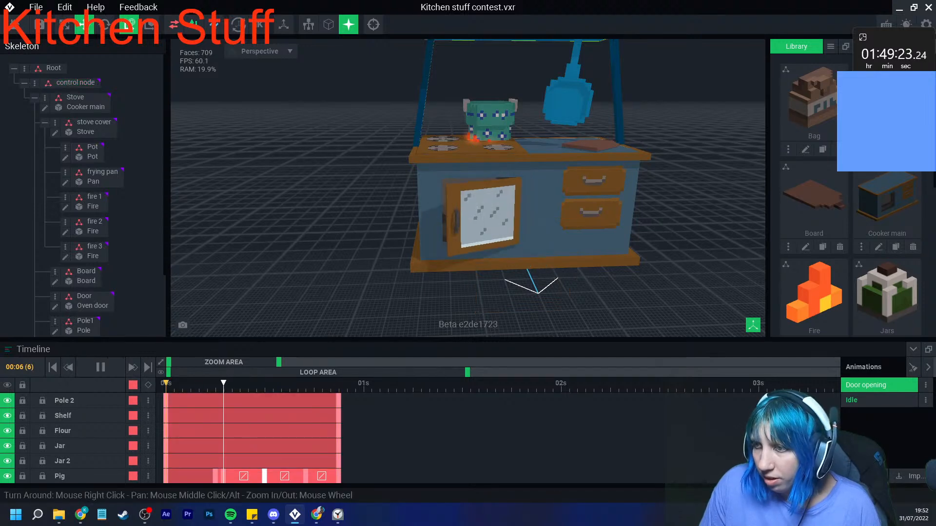
pyautogui.click(100, 367)
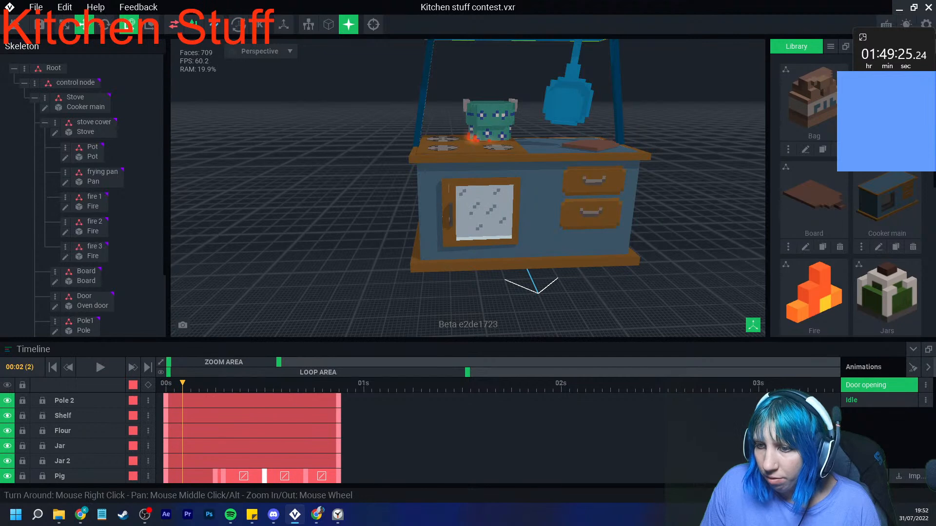
# - Copy the Pig's starting keyframe and paste it past the one-second mark so the Pig returns into the oven
pyautogui.click(363, 384)
pyautogui.moveTo(339, 384); pyautogui.dragTo(363, 384)
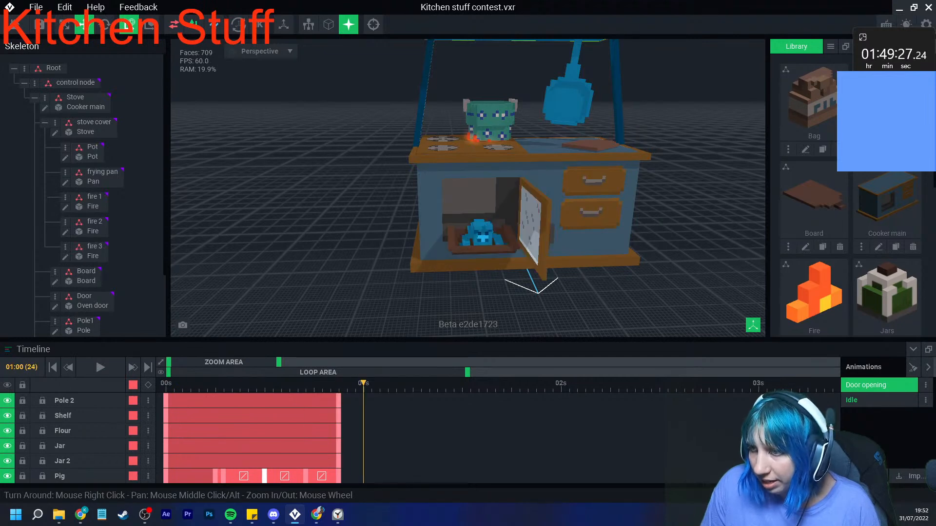
pyautogui.click(483, 235)
pyautogui.scroll(3, 273, 434)
pyautogui.rightClick(167, 400)
pyautogui.click(191, 292)
pyautogui.rightClick(394, 400)
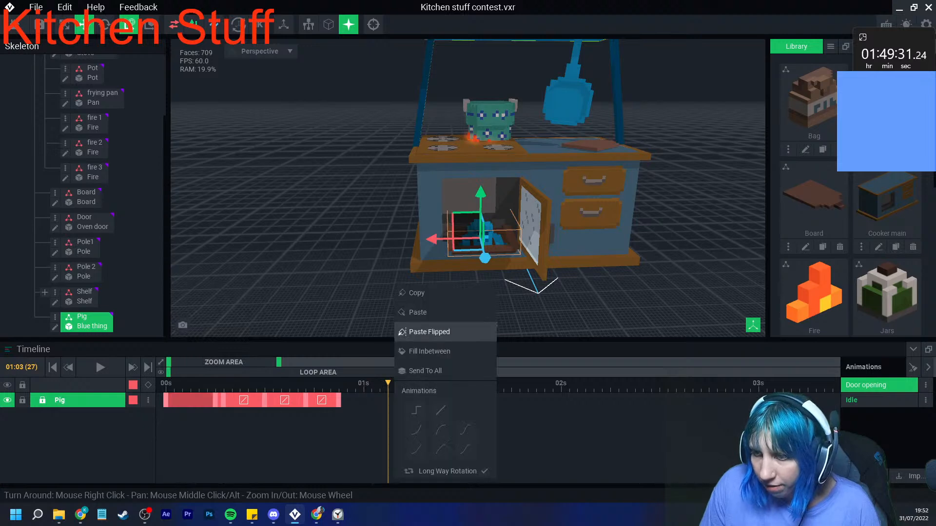
pyautogui.click(418, 313)
pyautogui.moveTo(396, 400); pyautogui.dragTo(421, 400)
# - Copy the Pig's slid-out keyframe at frame 21 and paste it as a hold keyframe at frame 26, before its return
pyautogui.click(339, 383)
pyautogui.moveTo(339, 383); pyautogui.dragTo(504, 400)
pyautogui.rightClick(340, 400)
pyautogui.click(366, 292)
pyautogui.rightClick(361, 400)
pyautogui.click(388, 312)
pyautogui.moveTo(363, 400); pyautogui.dragTo(380, 401)
pyautogui.moveTo(364, 383); pyautogui.dragTo(495, 384)
pyautogui.moveTo(503, 400); pyautogui.dragTo(478, 383)
# - Extend the Door's open hold by moving its frame 21 keyframe to frame 26
pyautogui.click(532, 226)
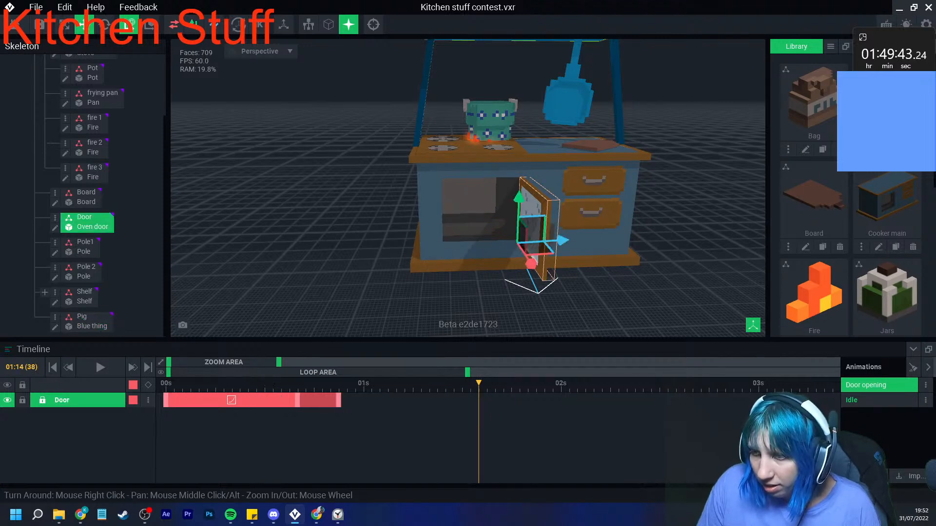
pyautogui.click(421, 383)
pyautogui.click(479, 235)
pyautogui.click(380, 384)
pyautogui.click(531, 226)
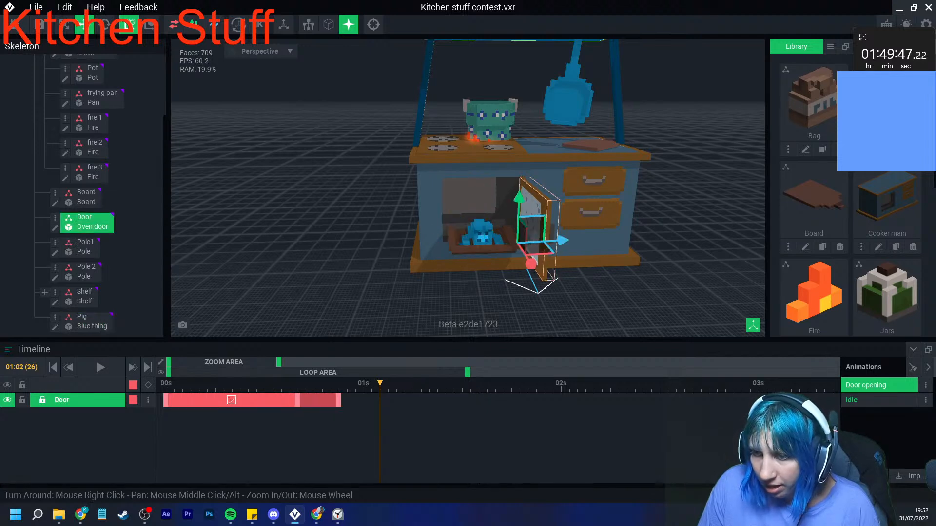
pyautogui.moveTo(339, 400); pyautogui.dragTo(478, 384)
# - Rotate the Door shut on its hinge at frame 38 and play the animation
pyautogui.click(480, 238)
pyautogui.click(534, 228)
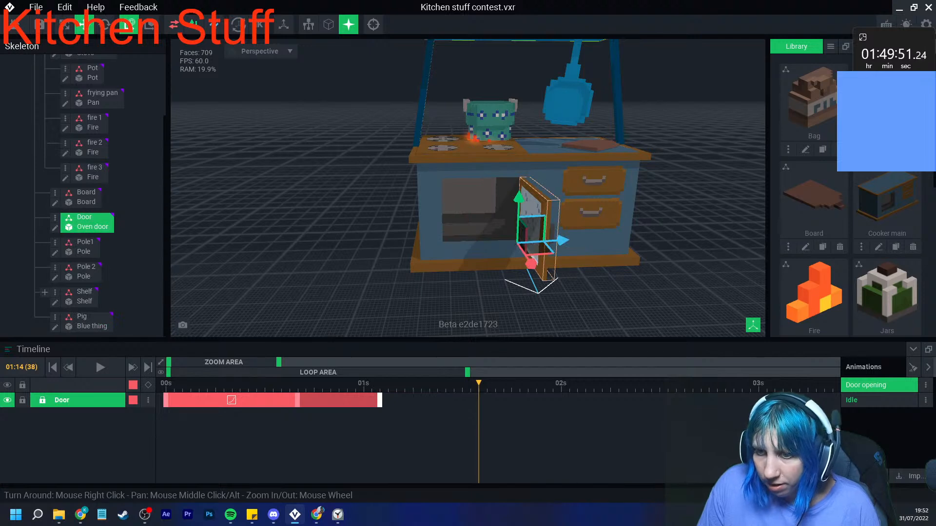
pyautogui.click(105, 25)
pyautogui.moveTo(528, 262); pyautogui.dragTo(431, 241)
pyautogui.press('space')
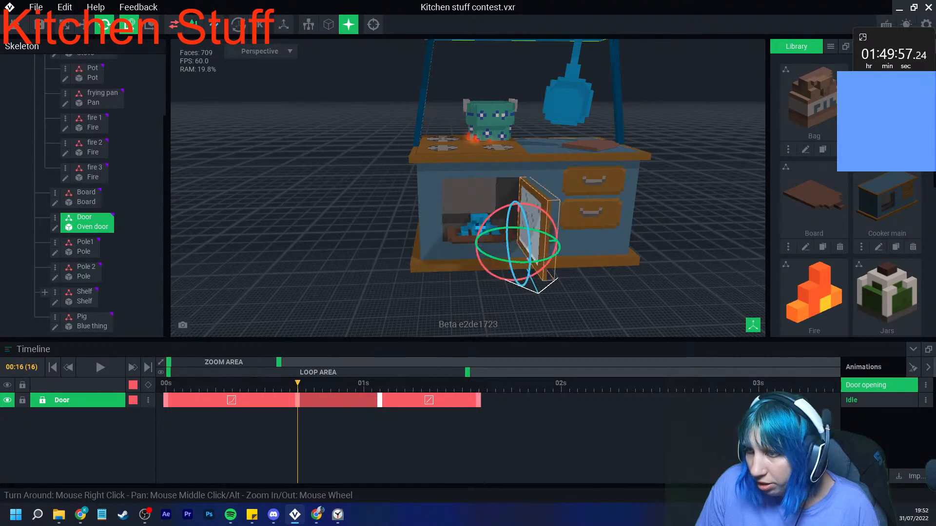
# - Delay the Door's closing by shifting its open hold and closed keyframes later, and scrub back to the start
pyautogui.moveTo(470, 383); pyautogui.dragTo(446, 383)
pyautogui.moveTo(396, 401); pyautogui.dragTo(412, 400)
pyautogui.moveTo(478, 400); pyautogui.dragTo(486, 400)
pyautogui.moveTo(437, 383); pyautogui.dragTo(166, 383)
# - Create a keyframe for all nodes at frame 41 to end the animation, and play back the result
pyautogui.scroll(2, 100, 146)
pyautogui.click(75, 83)
pyautogui.click(148, 385)
pyautogui.click(101, 367)
pyautogui.scroll(-2, 468, 187)
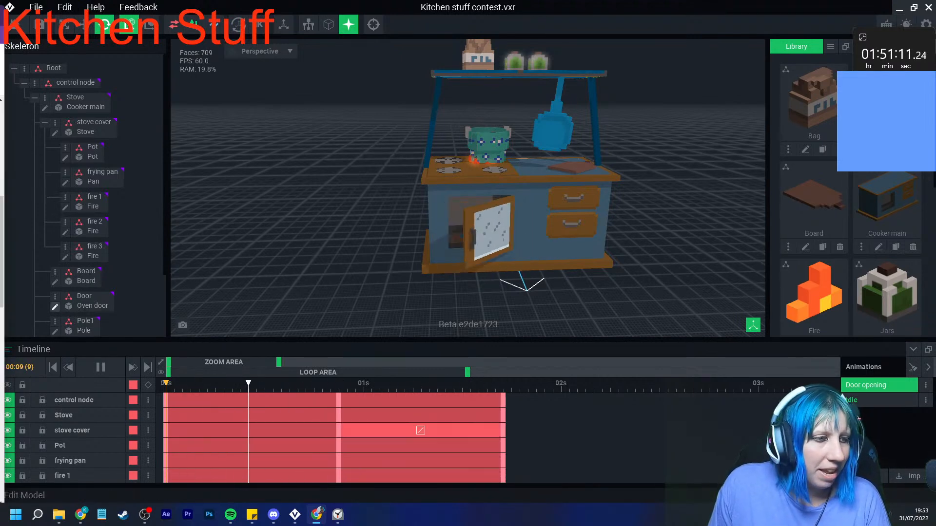
pyautogui.click(100, 367)
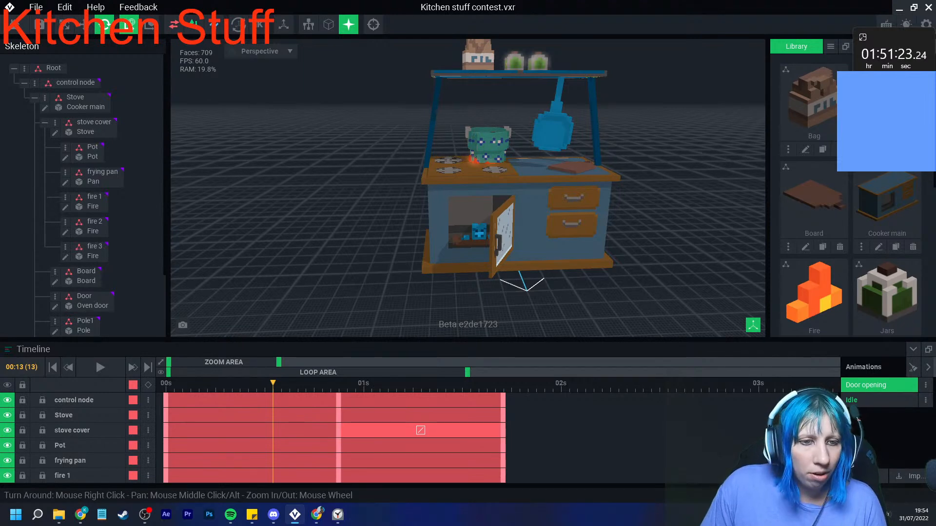
pyautogui.hotkey('alt', 'Tab')
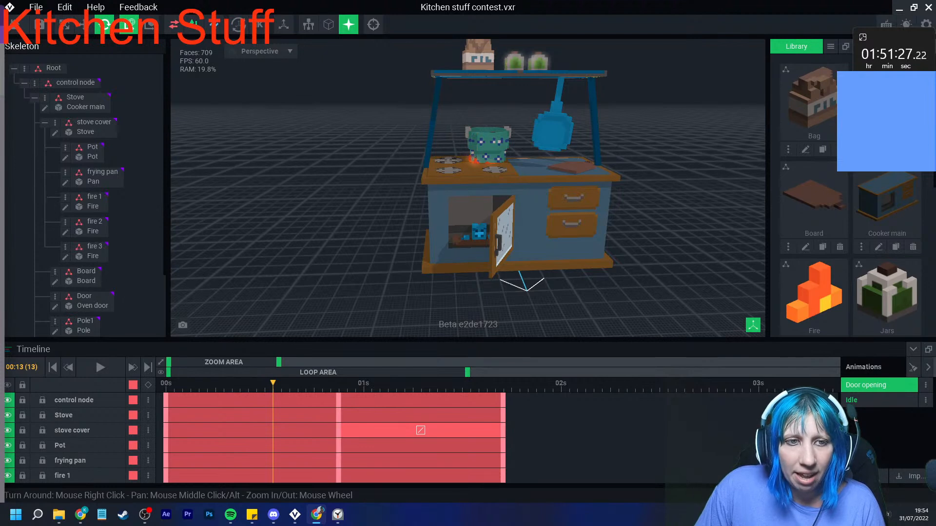
pyautogui.hotkey('alt', 'Tab')
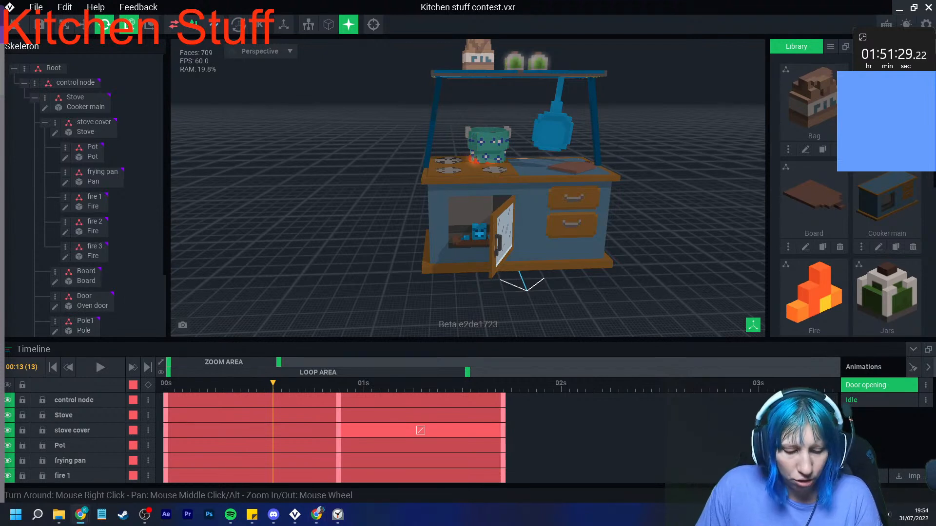
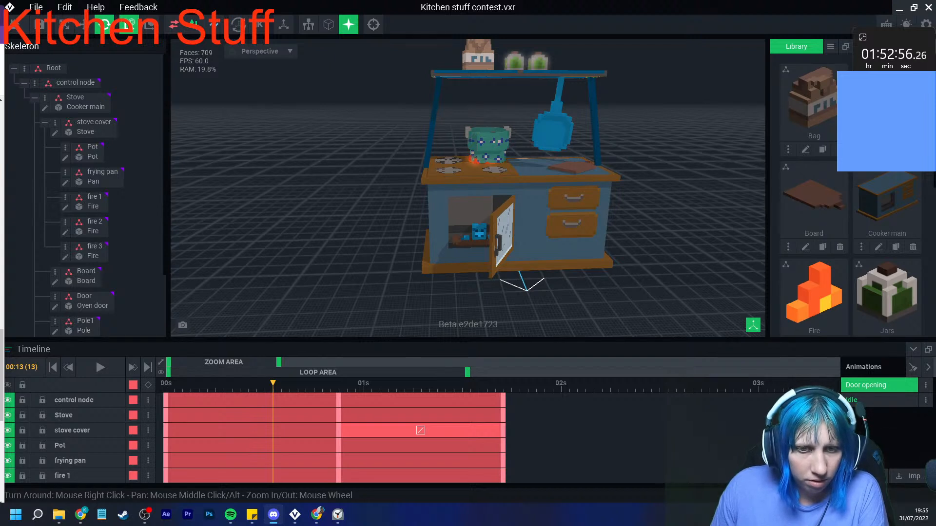
# - Switch to the browser and view the cat lover kitchen tweet with its image enlarged, and return to the stove scene
pyautogui.hotkey('alt', 'Tab')
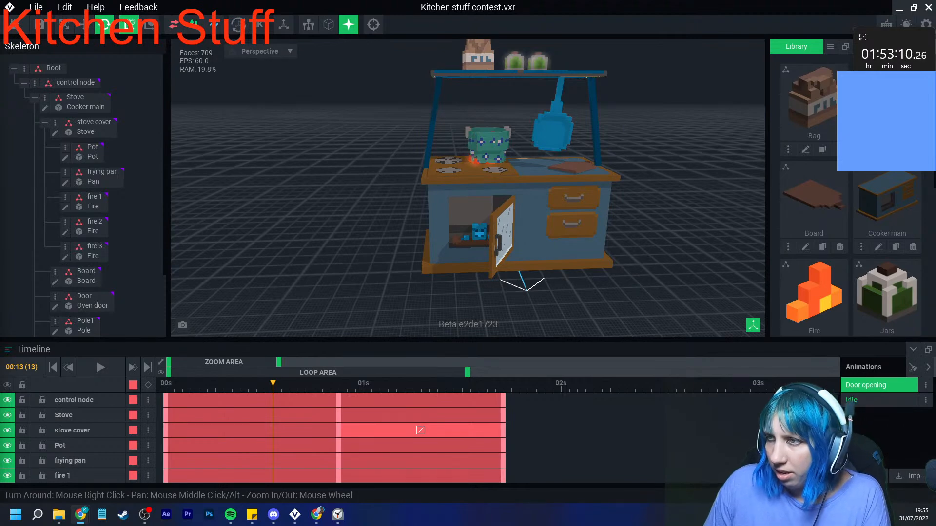
pyautogui.moveTo(493, 248); pyautogui.dragTo(465, 269, button='right')
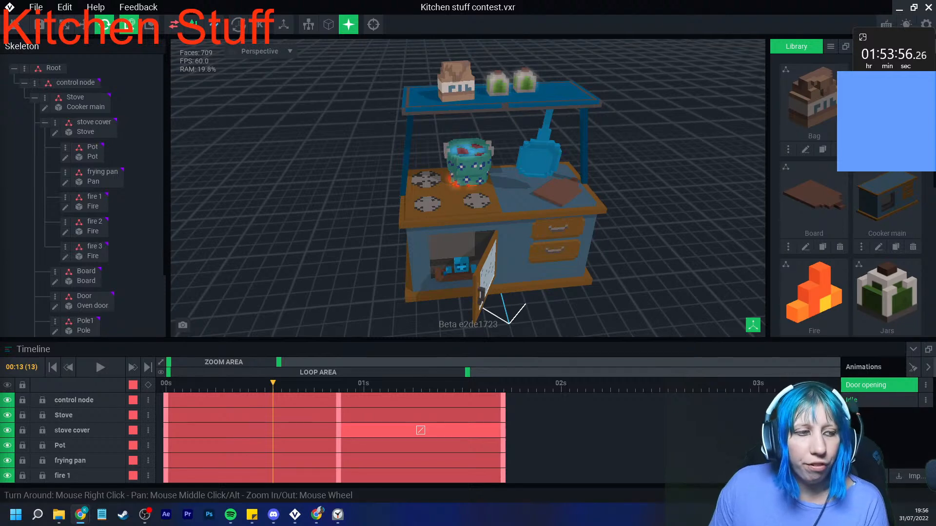
pyautogui.moveTo(0, 146); pyautogui.dragTo(180, 9)
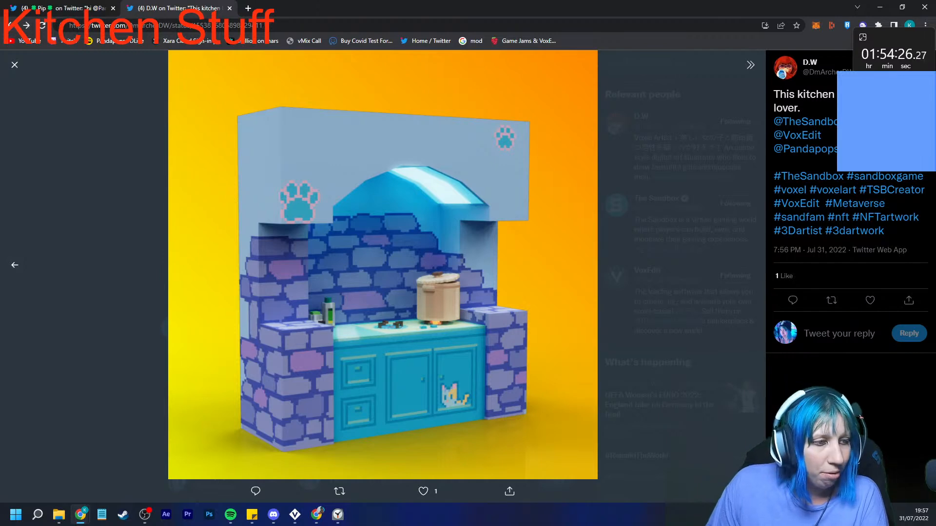
pyautogui.press('Escape')
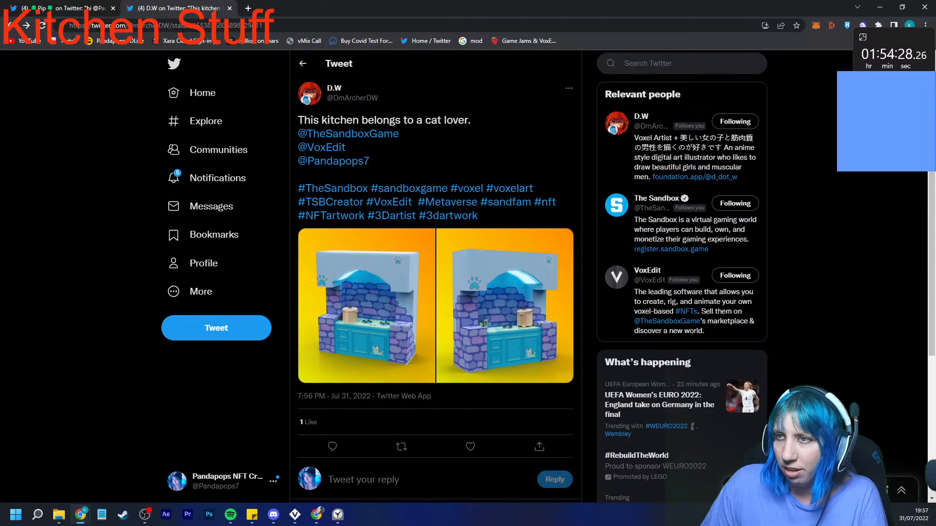
pyautogui.moveTo(73, 8); pyautogui.dragTo(0, 139)
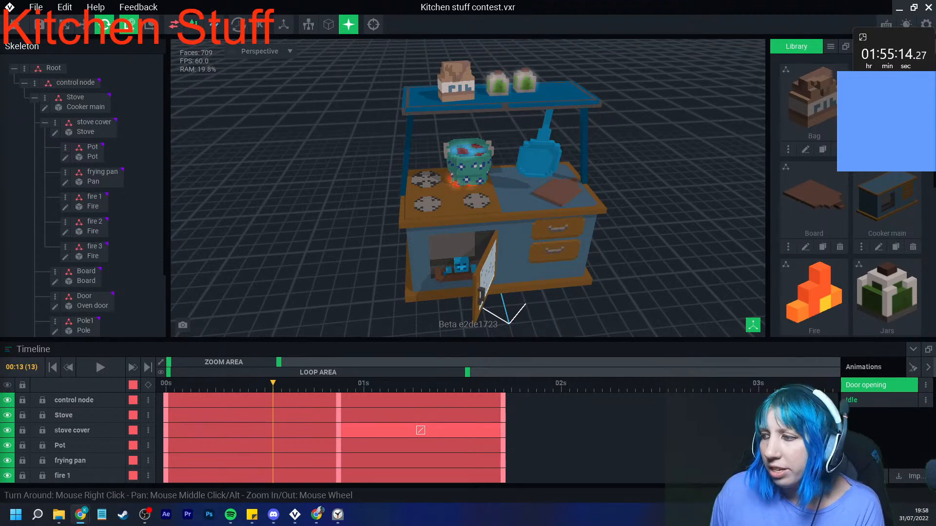
# - Return the Door opening animation to frame 0, and play the Idle animation and rewind it to the start
pyautogui.moveTo(273, 383); pyautogui.dragTo(165, 386)
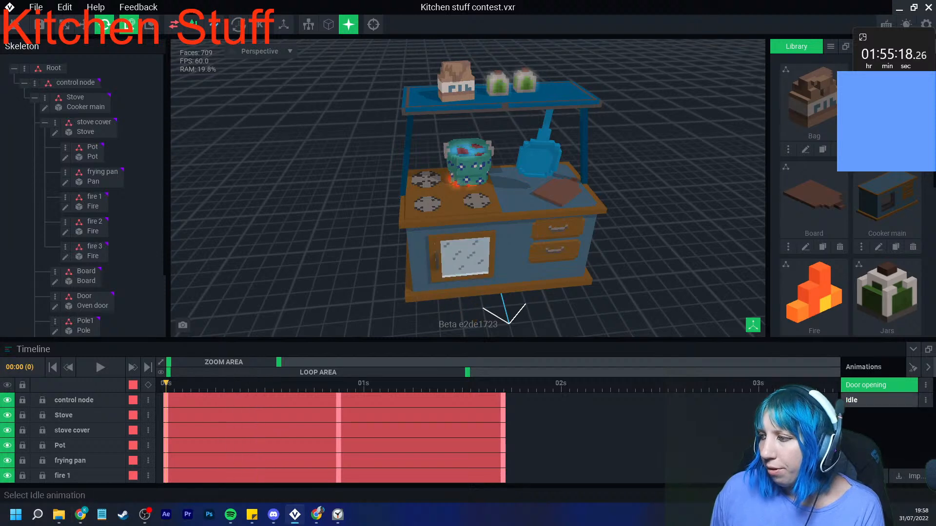
pyautogui.click(881, 400)
pyautogui.click(880, 385)
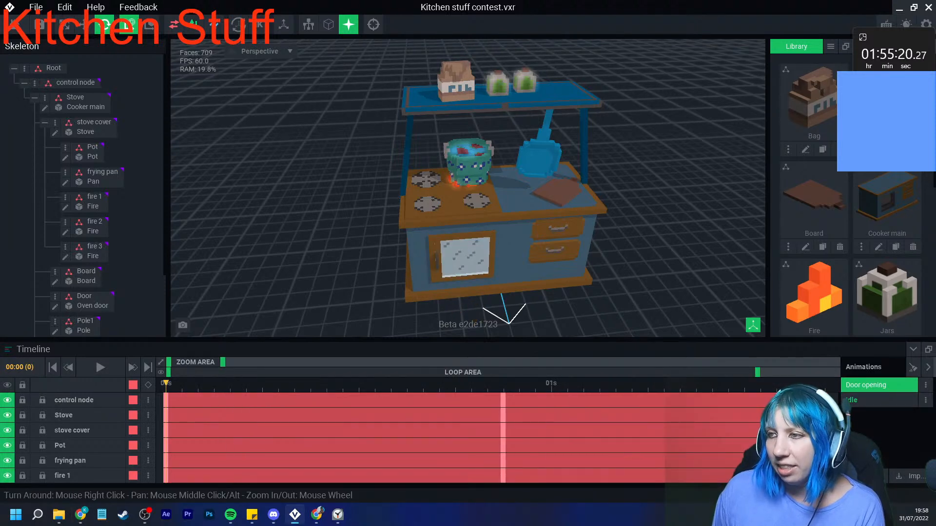
pyautogui.moveTo(517, 248); pyautogui.dragTo(483, 207, button='right')
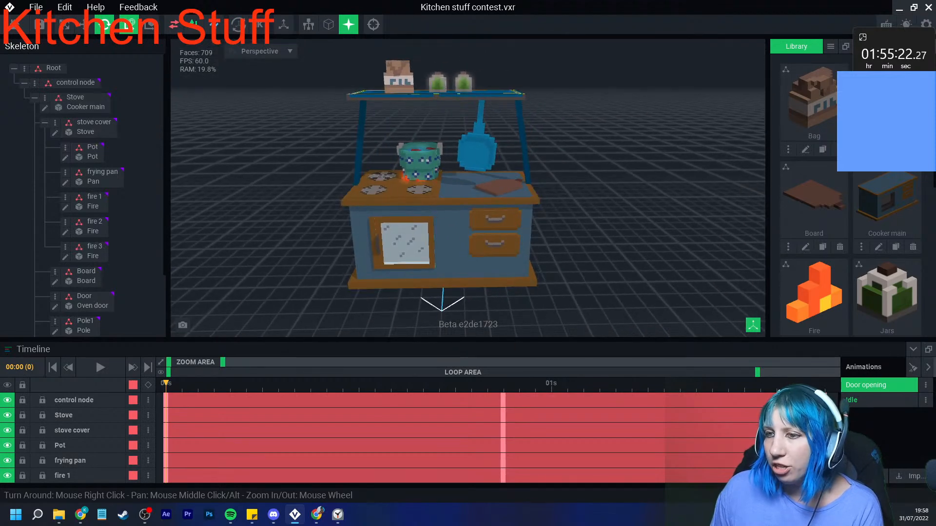
pyautogui.click(881, 401)
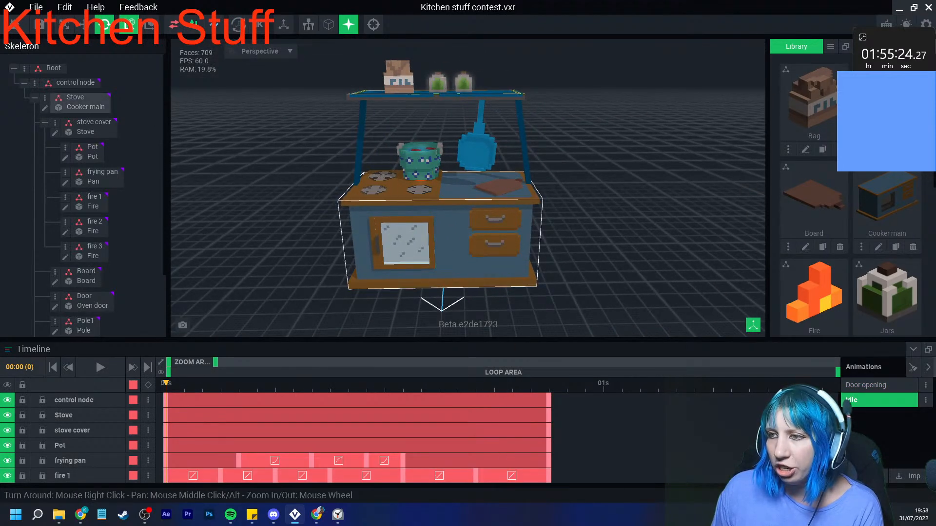
pyautogui.press('space')
pyautogui.moveTo(239, 384); pyautogui.dragTo(149, 400)
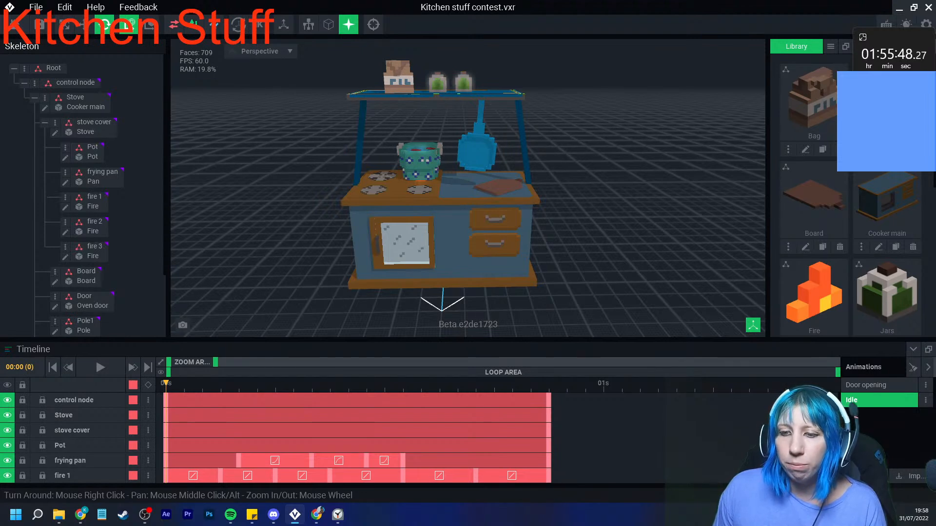
# - Move the fire 1 keyframe at frame 6 to frame 10 in the Idle animation and play it back
pyautogui.scroll(-1, 302, 439)
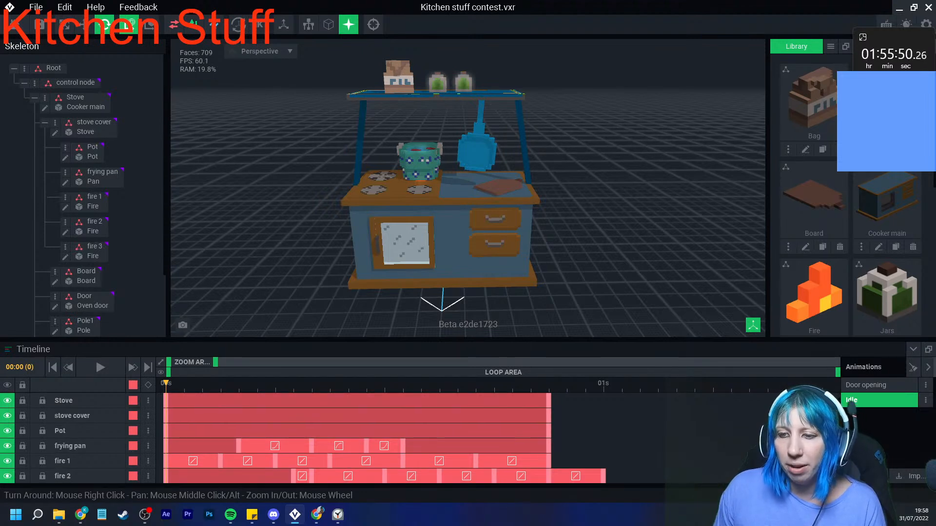
pyautogui.moveTo(275, 461); pyautogui.dragTo(349, 461)
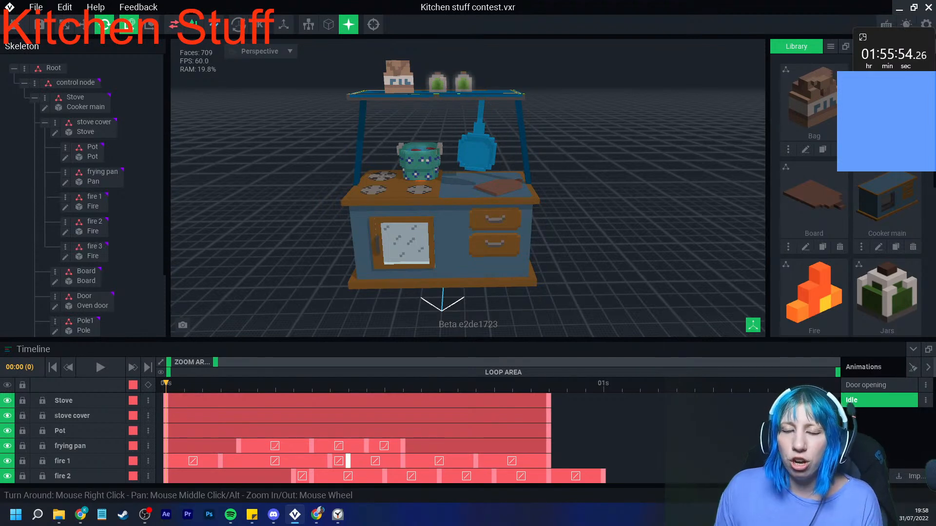
pyautogui.press('space')
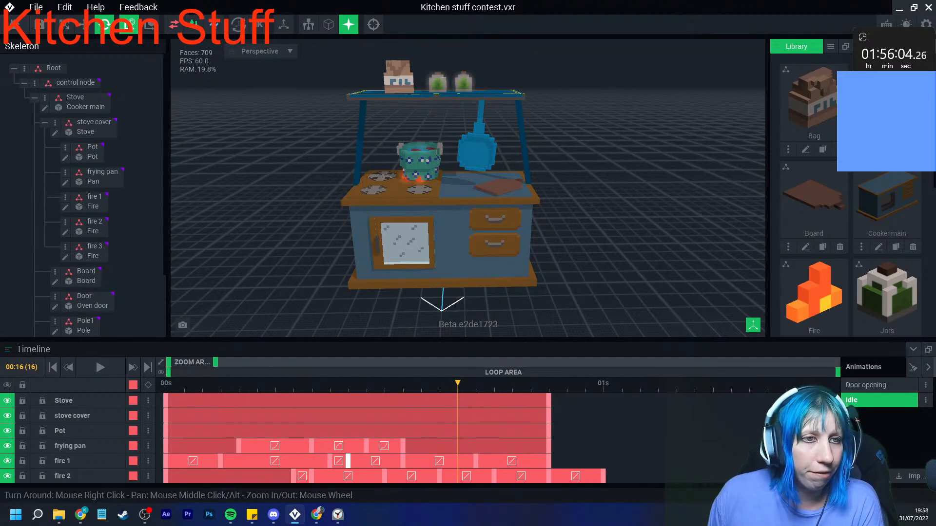
# - Switch to the browser and view the Cooking Blue Stove contest tweet, and return to the stove scene
pyautogui.hotkey('alt', 'Tab')
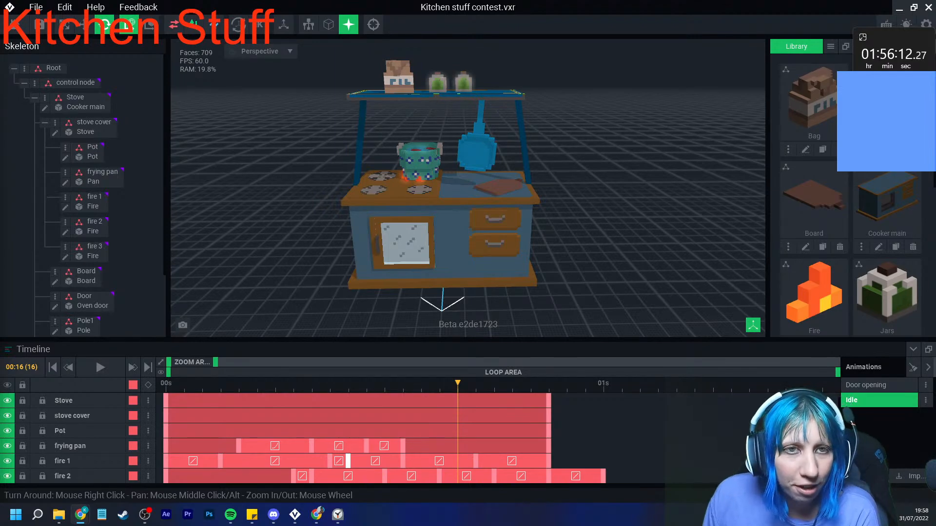
pyautogui.moveTo(0, 29); pyautogui.dragTo(273, 2)
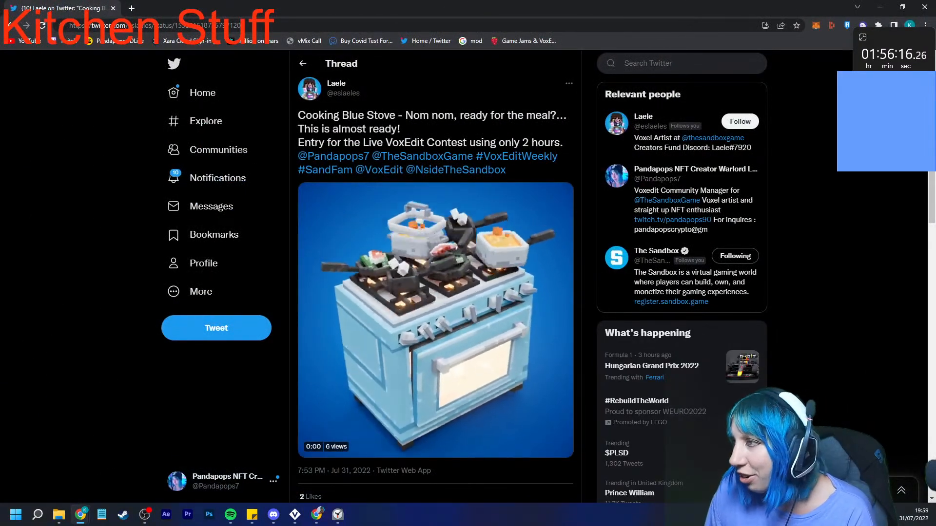
pyautogui.moveTo(273, 7); pyautogui.dragTo(0, 25)
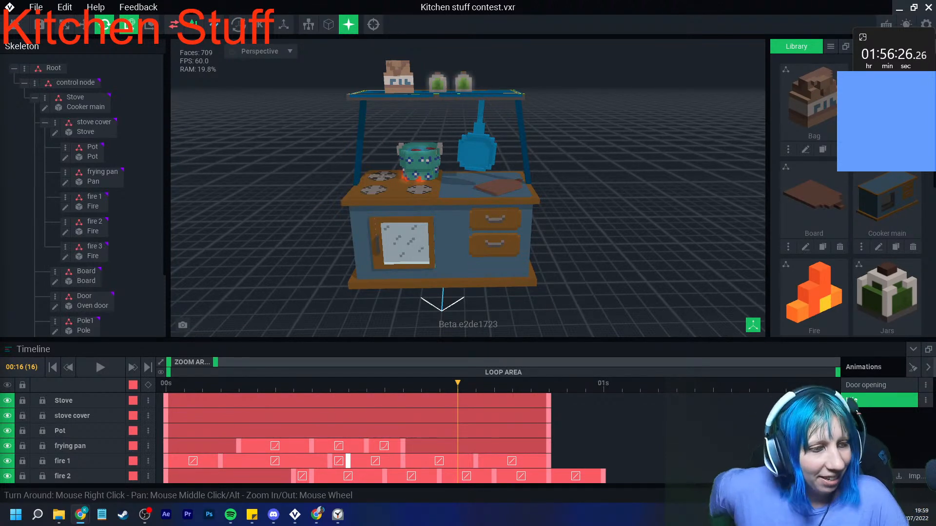
pyautogui.moveTo(0, 37); pyautogui.dragTo(351, 1)
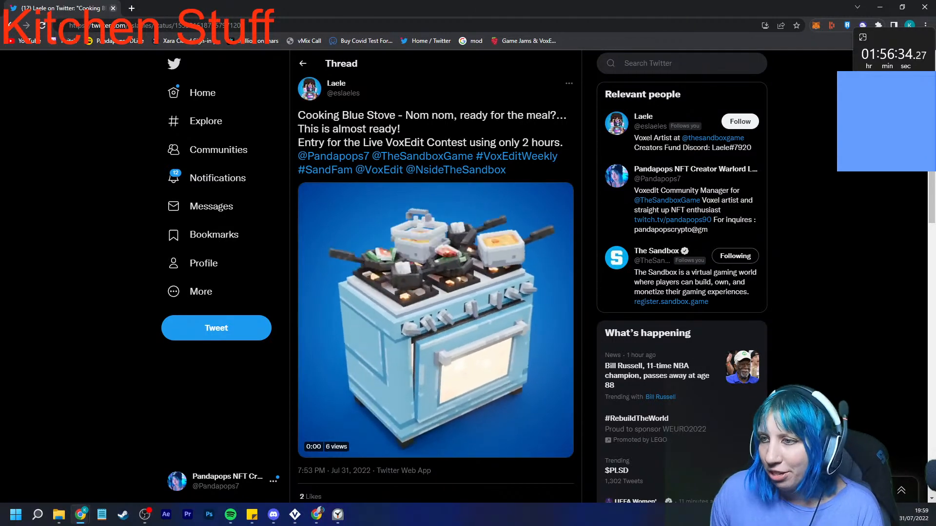
pyautogui.moveTo(60, 8); pyautogui.dragTo(0, 46)
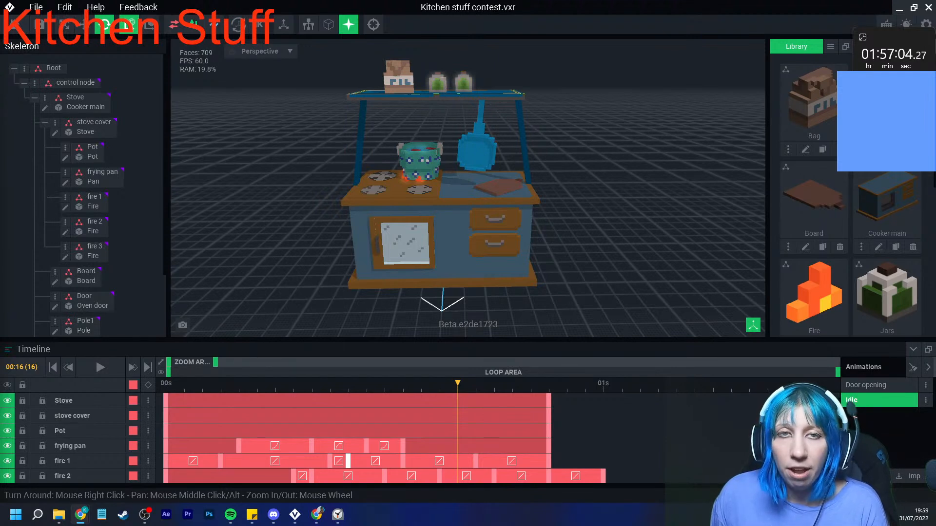
# - Move the last fire 3 keyframe of the Idle animation back to frame 34
pyautogui.moveTo(458, 384); pyautogui.dragTo(749, 384)
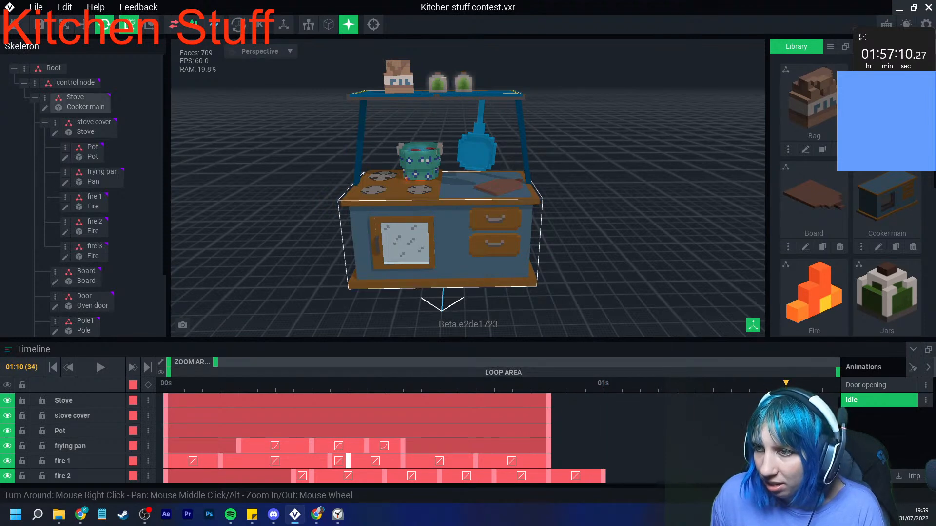
pyautogui.click(406, 179)
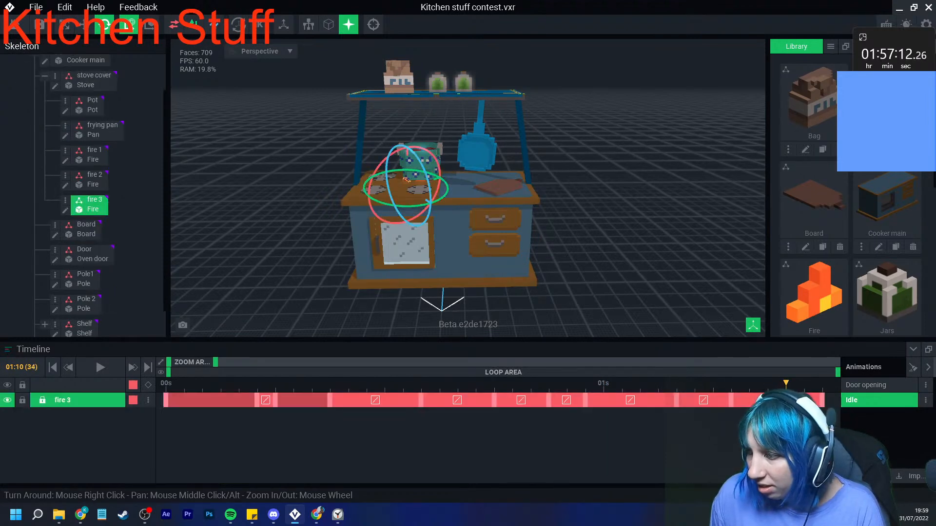
pyautogui.moveTo(823, 400); pyautogui.dragTo(786, 401)
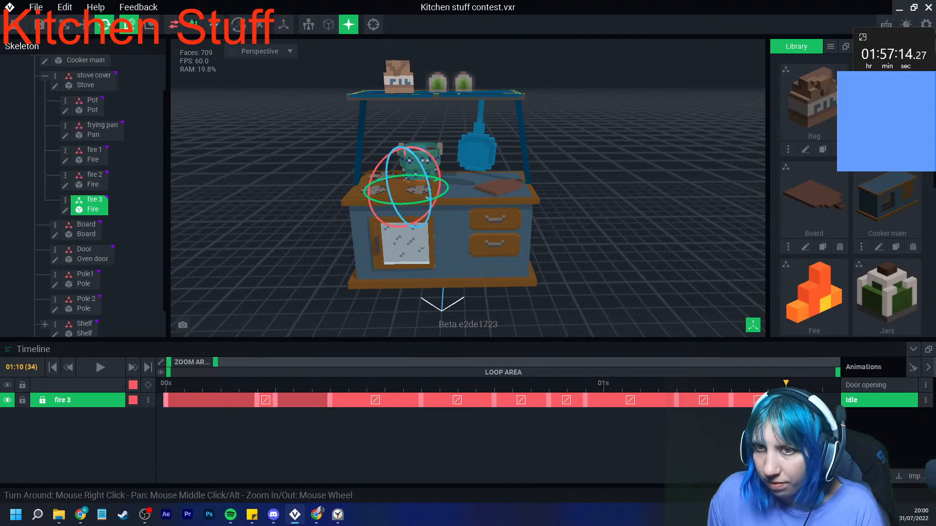
# - Select the control node and add a keyframe on all tracks of the Idle animation at frame 34
pyautogui.click(83, 61)
pyautogui.scroll(2, 84, 64)
pyautogui.click(75, 83)
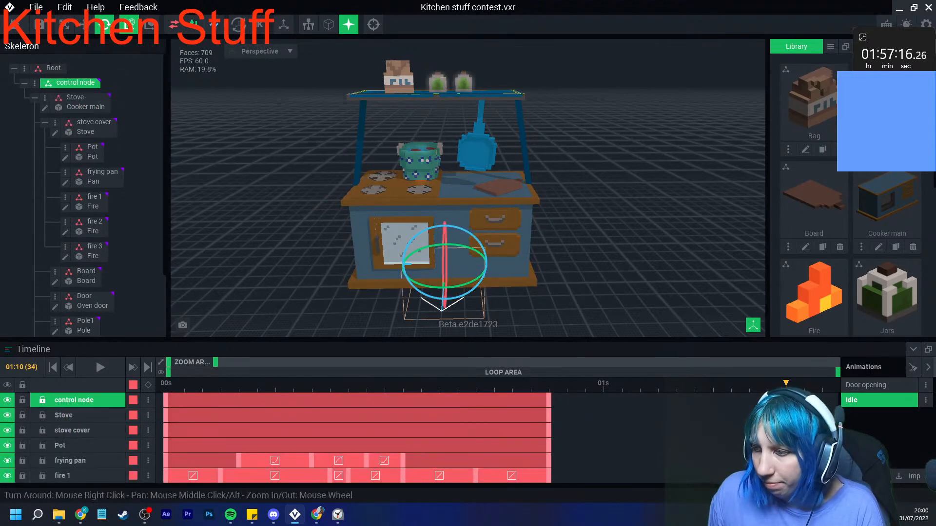
pyautogui.click(148, 385)
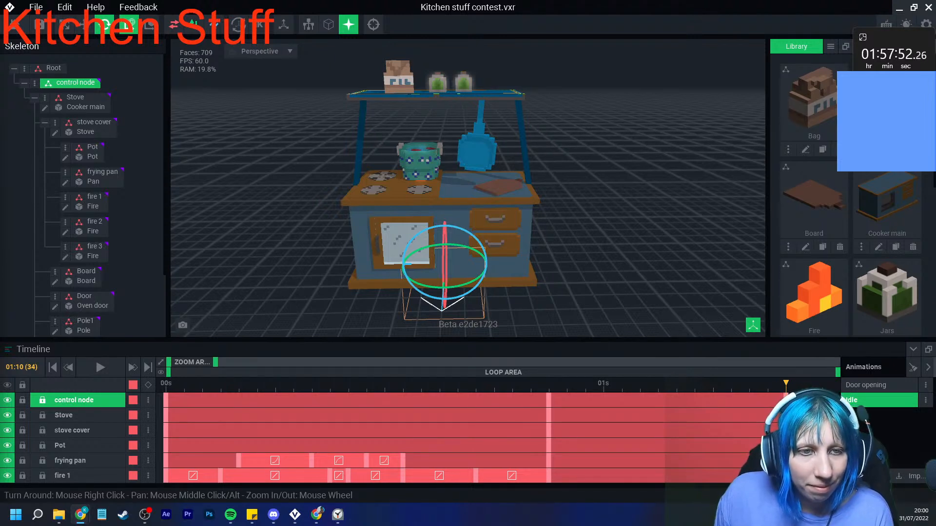
# - View the Toasty!! contest tweet in the browser and check the August 2022 calendar
pyautogui.moveTo(0, 122); pyautogui.dragTo(361, 1)
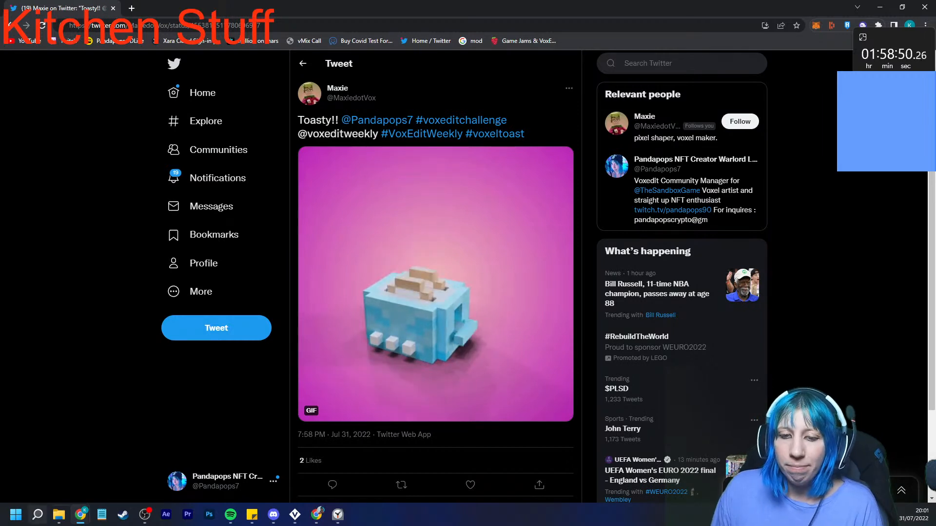
pyautogui.click(915, 515)
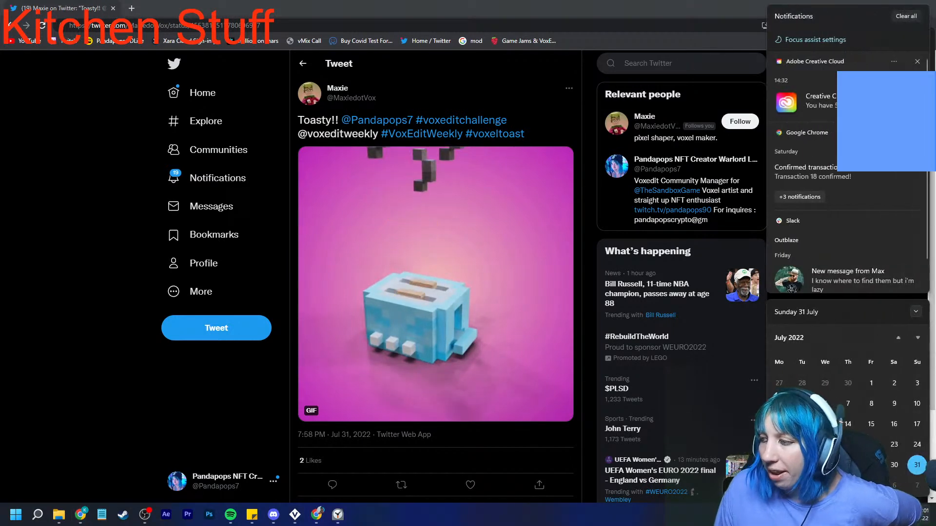
pyautogui.scroll(-3, 848, 424)
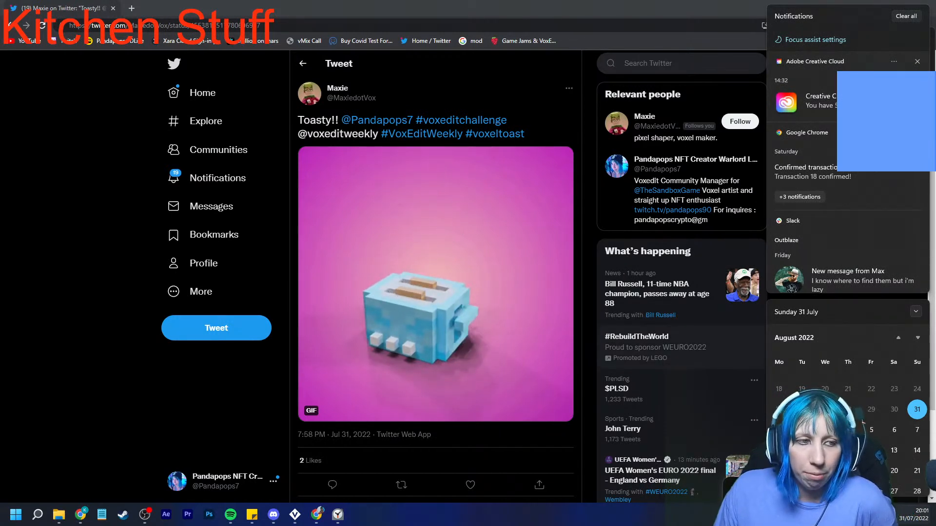
pyautogui.press('Escape')
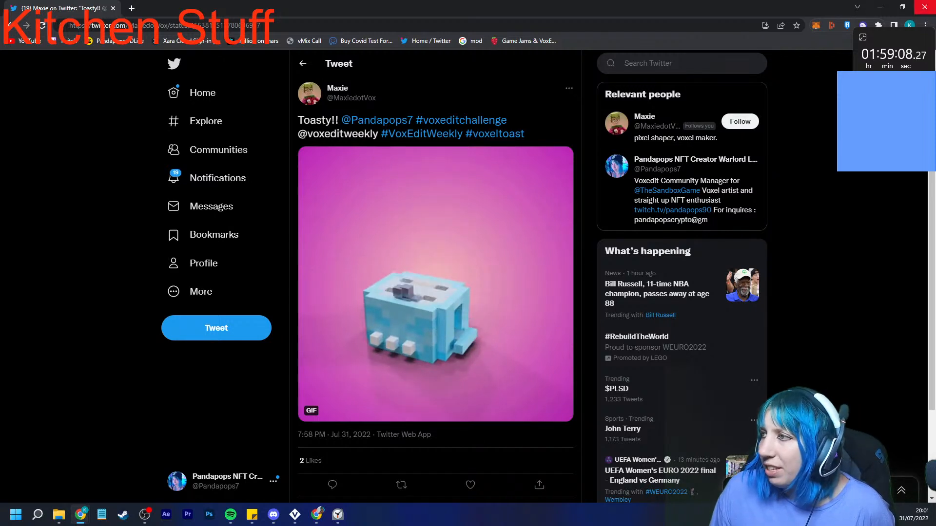
pyautogui.click(217, 178)
pyautogui.hotkey('alt', 'Tab')
# - Deselect the node, capture the stove scene with its timeline, and open the capture maximized in Snipping Tool
pyautogui.click(619, 195)
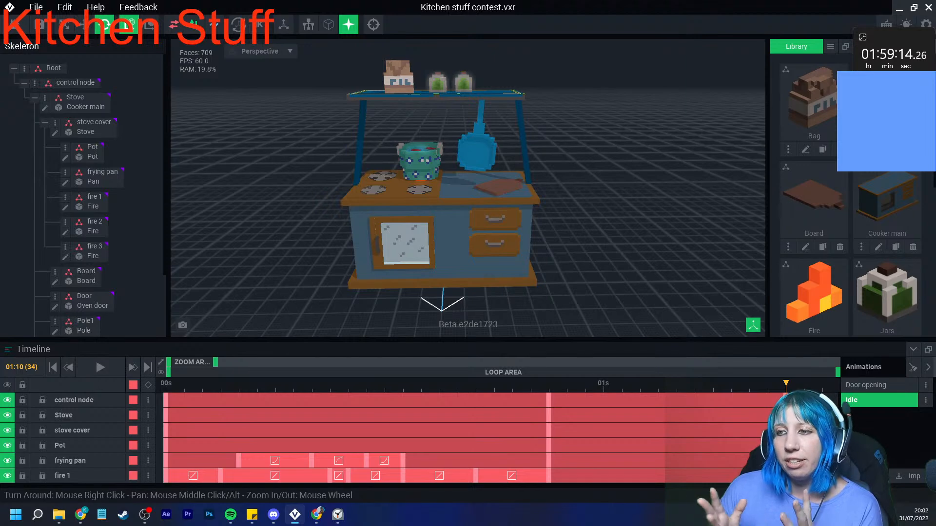
pyautogui.moveTo(361, 141)
pyautogui.mouseDown(button='right')
pyautogui.moveTo(374, 153)
pyautogui.moveTo(360, 150)
pyautogui.moveTo(386, 155)
pyautogui.moveTo(371, 150)
pyautogui.mouseUp(button='right')
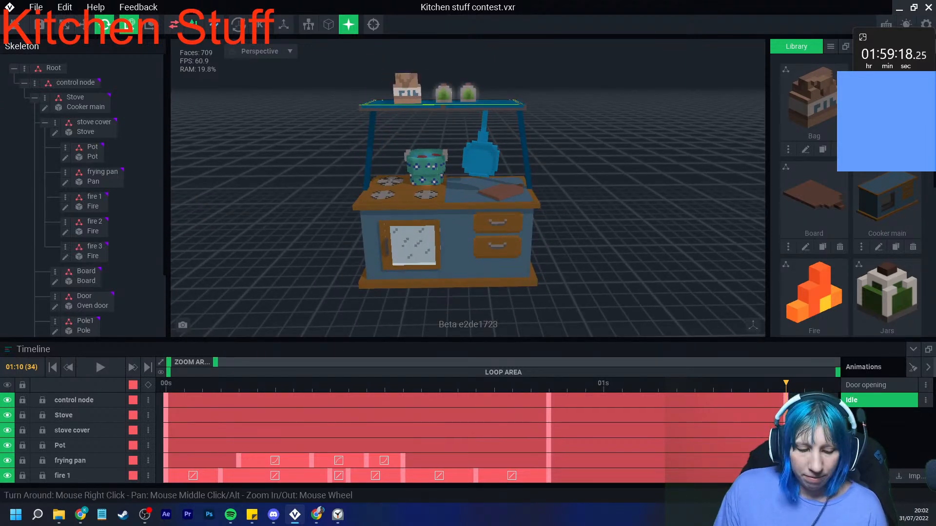
pyautogui.press('super+shift+s')
pyautogui.moveTo(32, 11); pyautogui.dragTo(831, 488)
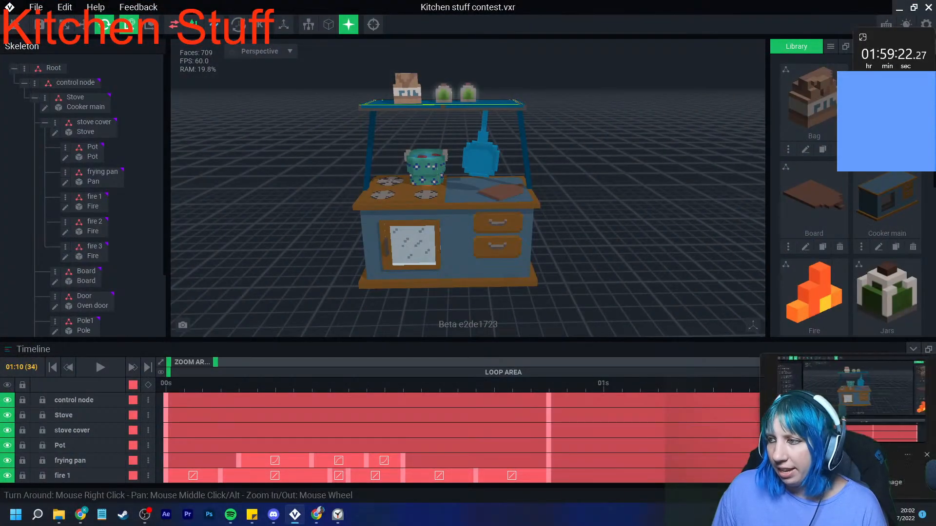
pyautogui.click(836, 414)
pyautogui.click(566, 106)
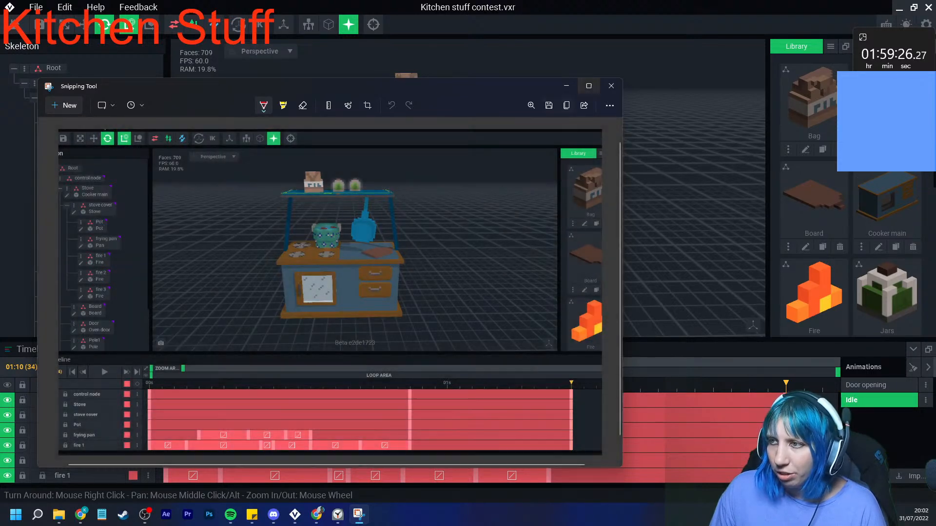
pyautogui.click(589, 86)
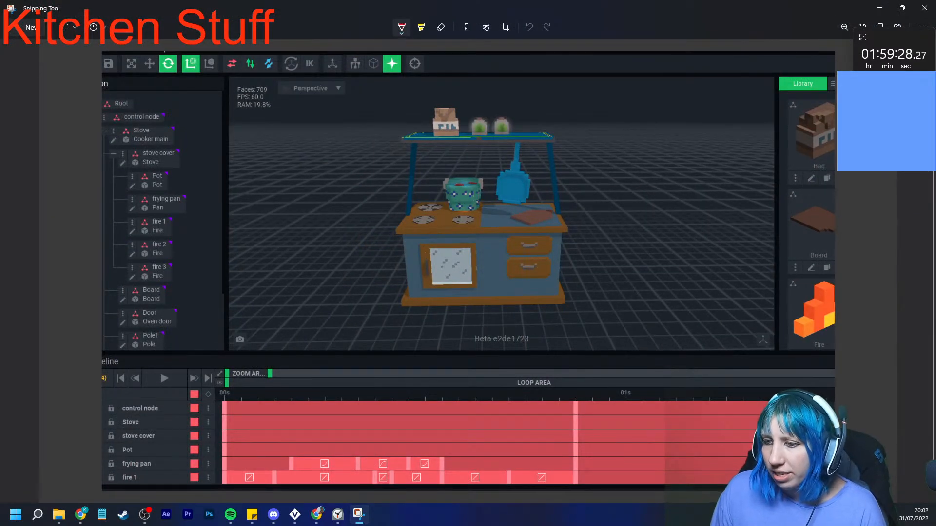
# - Circle the frying pan and fire 1 keyframes in red on the capture, and close it without saving
pyautogui.moveTo(300, 463)
pyautogui.mouseDown()
pyautogui.moveTo(365, 465)
pyautogui.moveTo(280, 462)
pyautogui.moveTo(308, 482)
pyautogui.moveTo(585, 466)
pyautogui.moveTo(307, 470)
pyautogui.moveTo(592, 487)
pyautogui.moveTo(273, 500)
pyautogui.mouseUp()
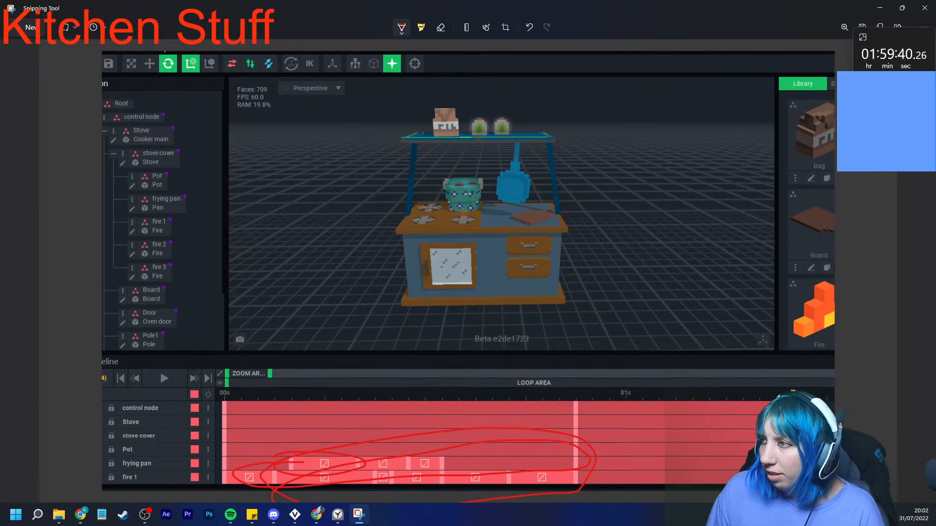
pyautogui.click(925, 8)
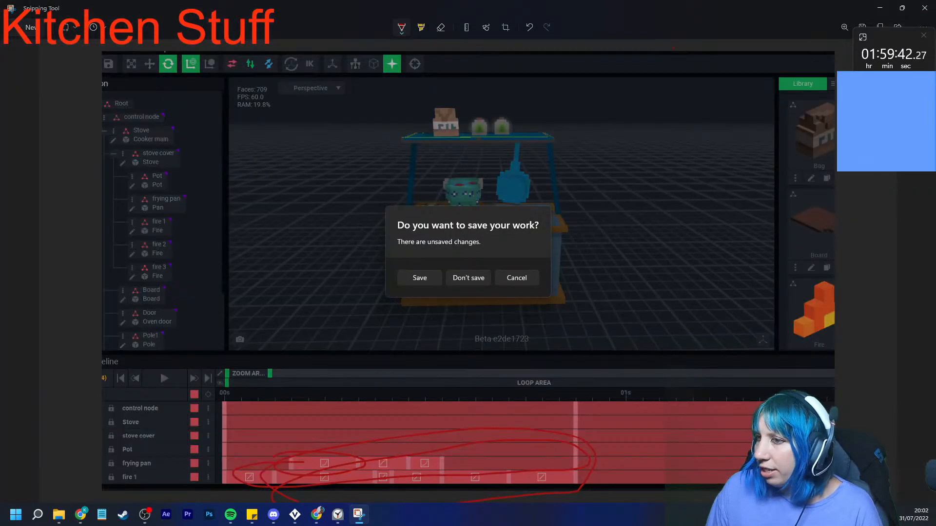
pyautogui.click(469, 279)
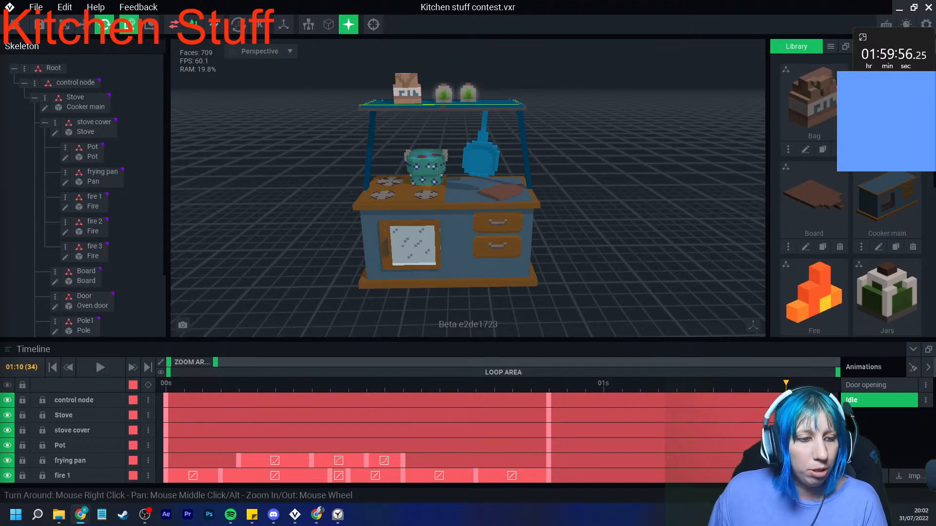
pyautogui.hotkey('alt', 'Tab')
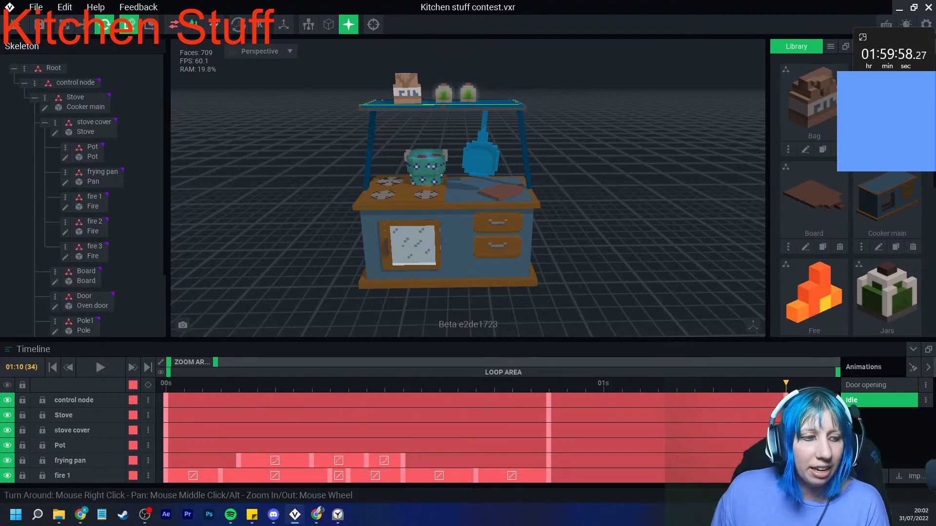
pyautogui.hotkey('alt', 'Tab')
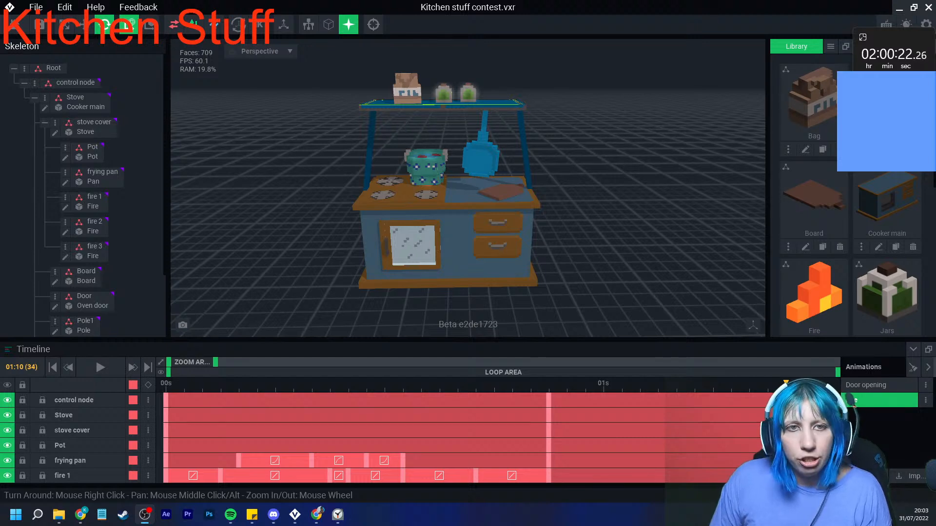
pyautogui.hotkey('alt', 'Tab')
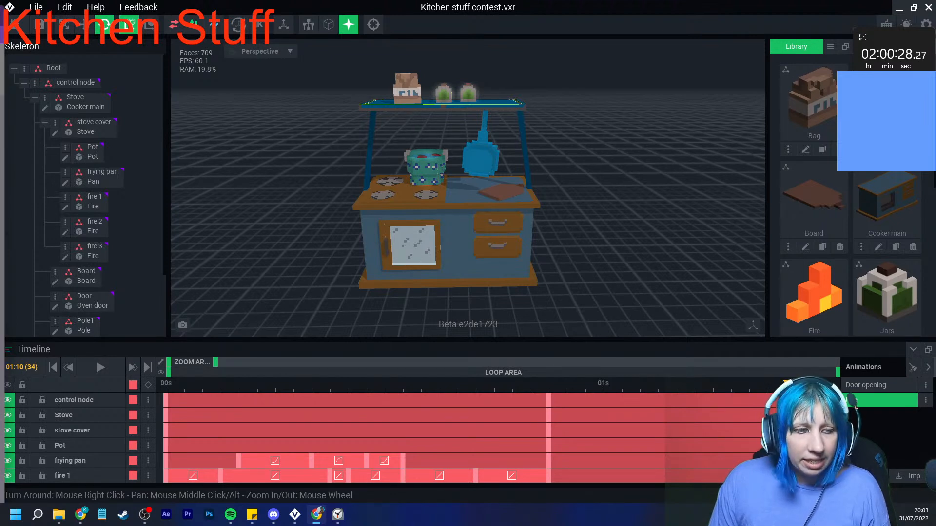
pyautogui.hotkey('alt', 'Tab')
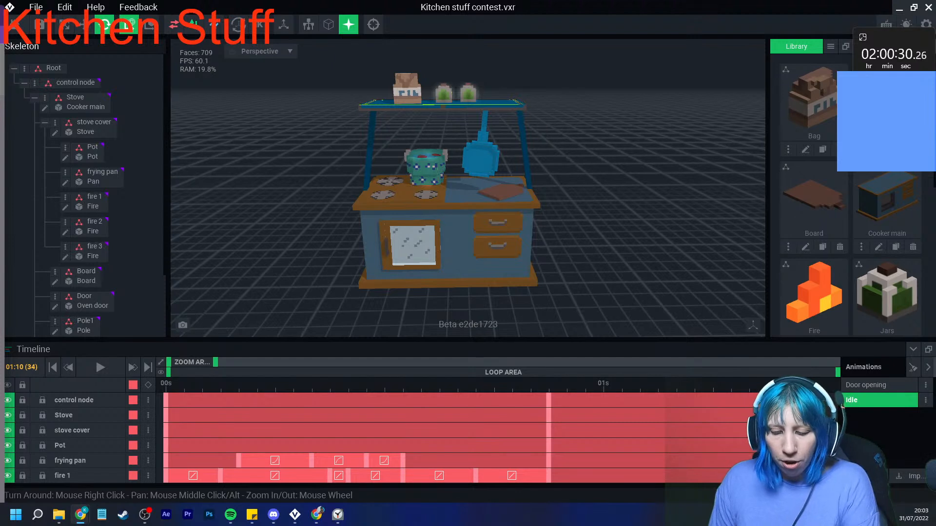
pyautogui.hotkey('alt', 'Tab')
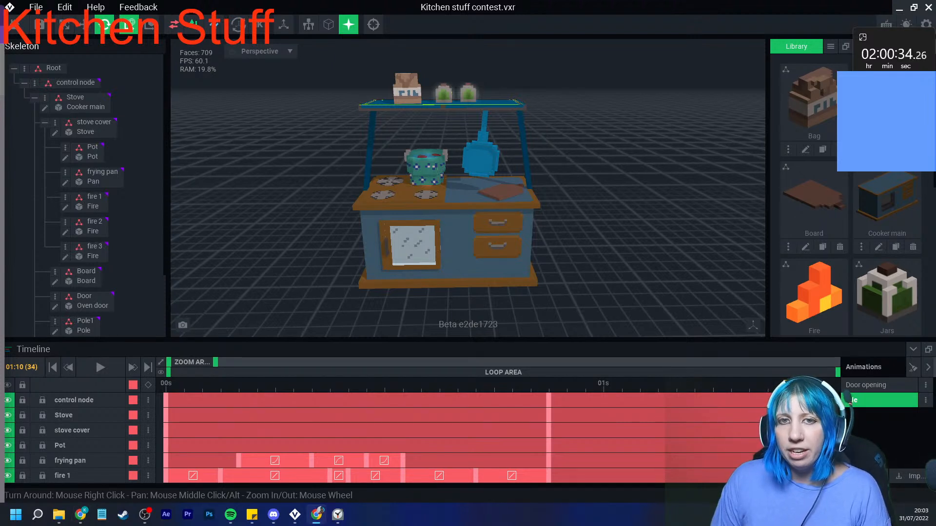